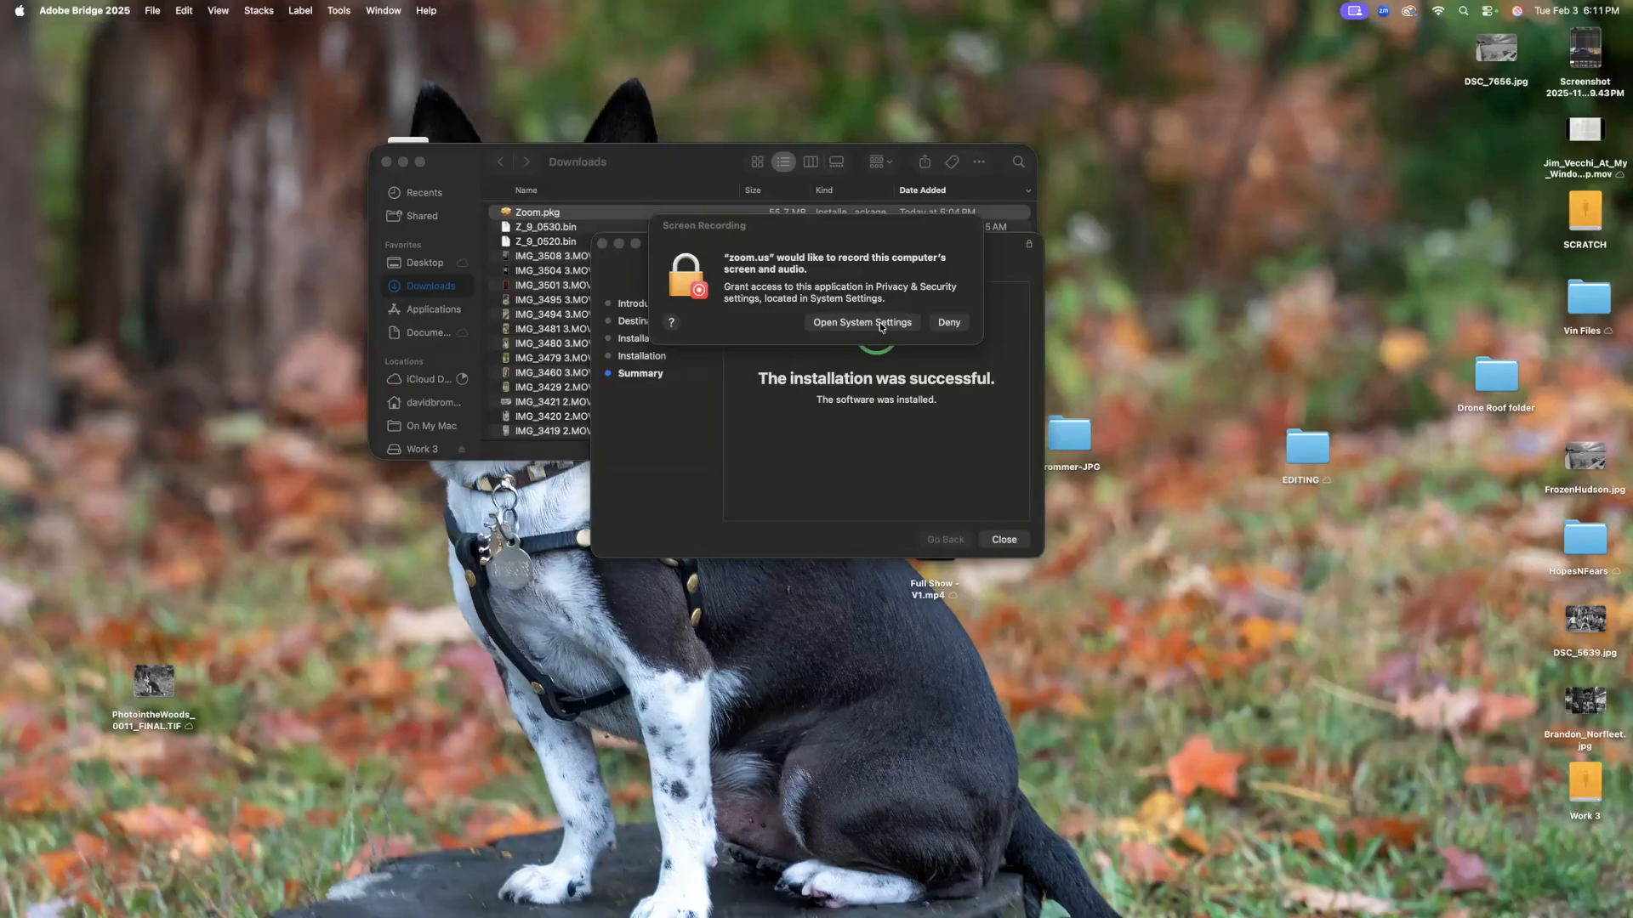
Close the finished Zoom Workplace installer and move its package to the Trash
{"action": "left_click", "coordinate": [673, 407]}
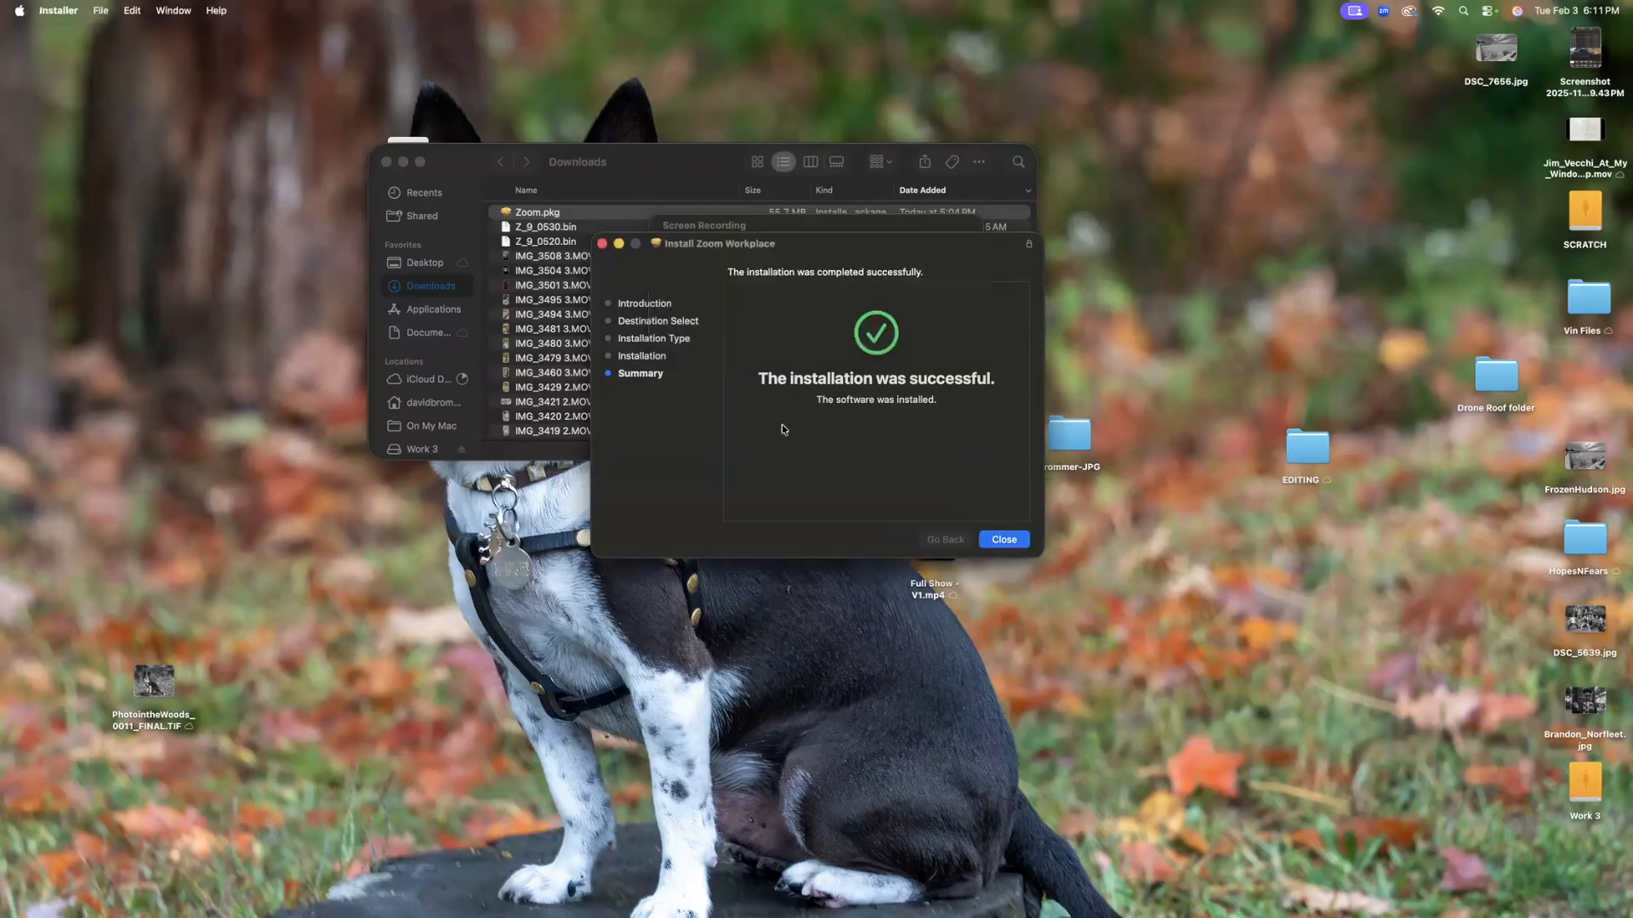
{"action": "left_click", "coordinate": [1004, 539]}
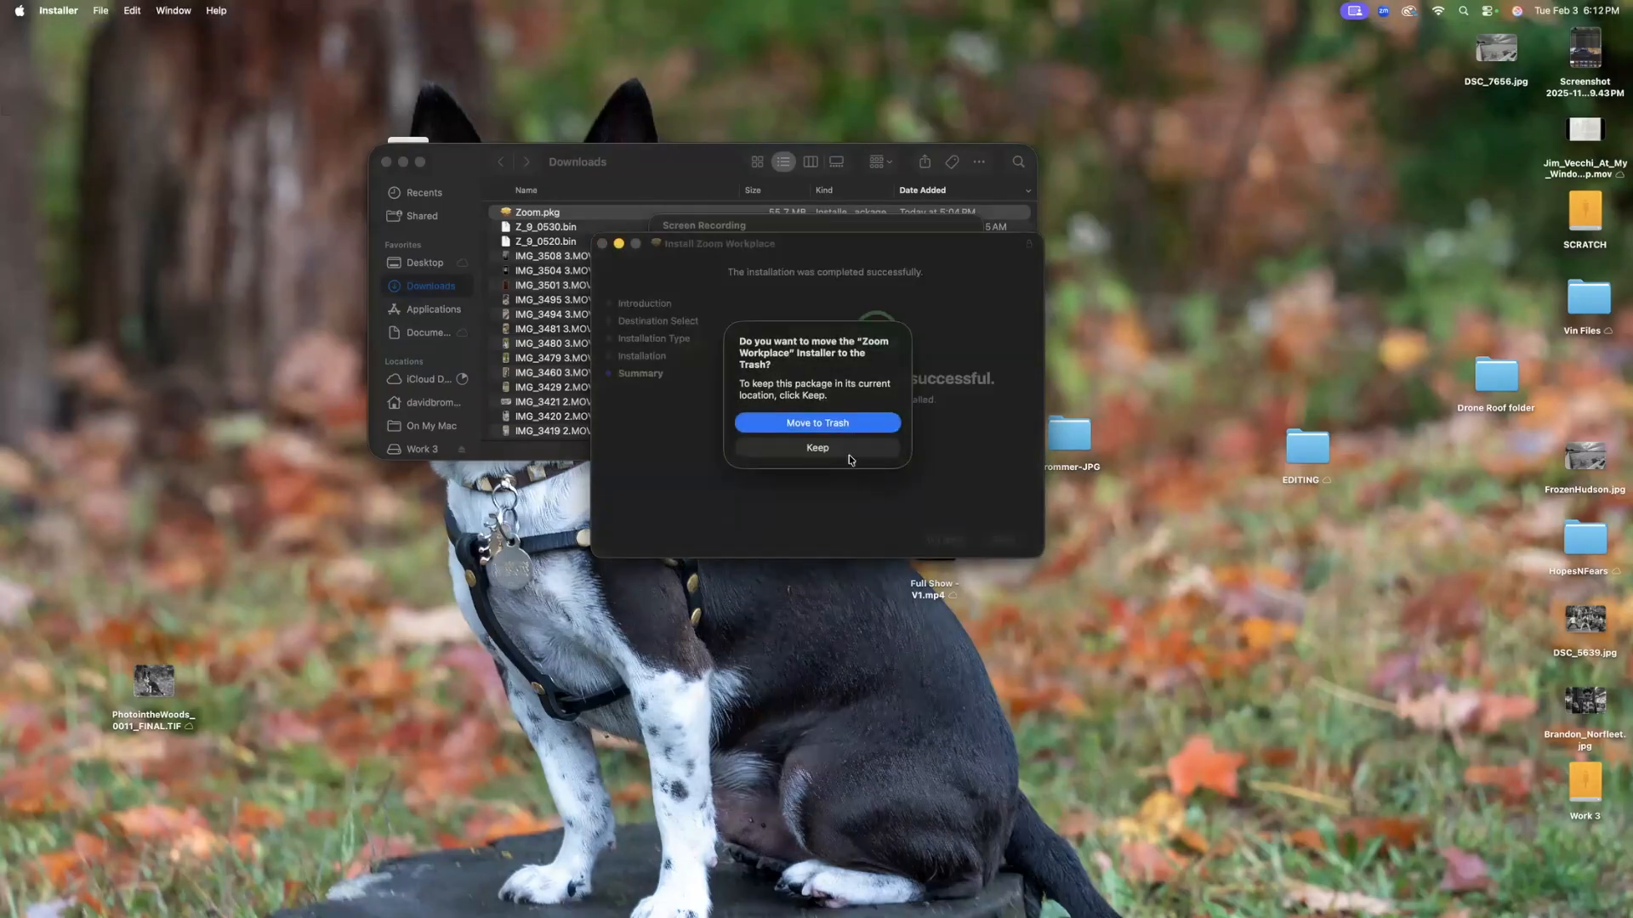
{"action": "left_click", "coordinate": [833, 424]}
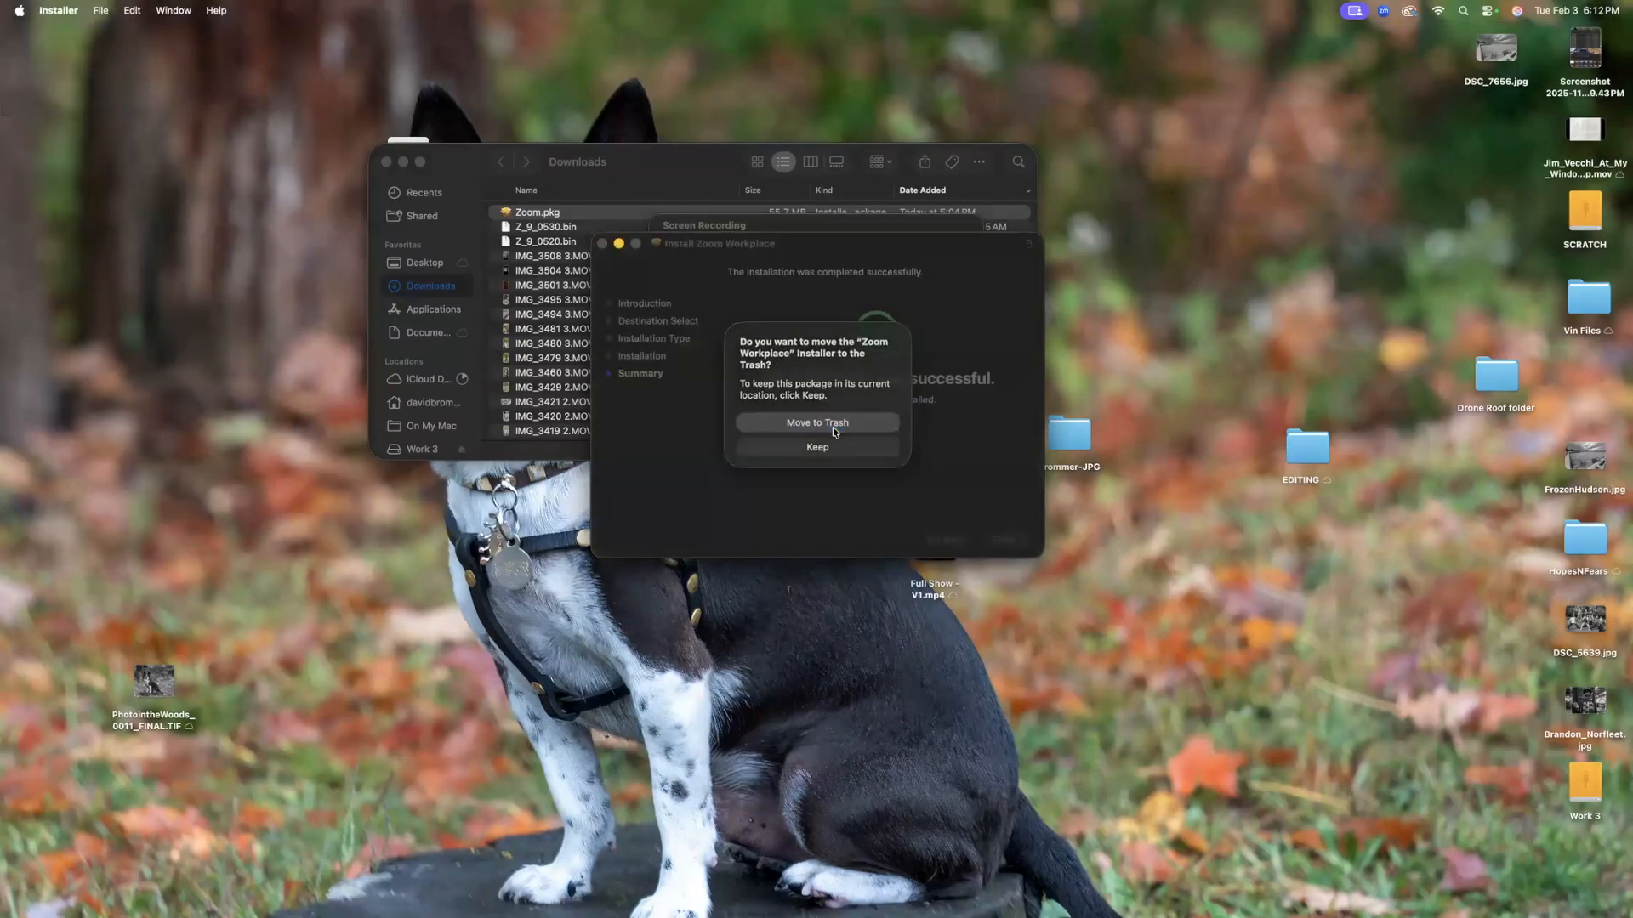
Close the Downloads folder window to clear the desktop
{"action": "left_click", "coordinate": [642, 186]}
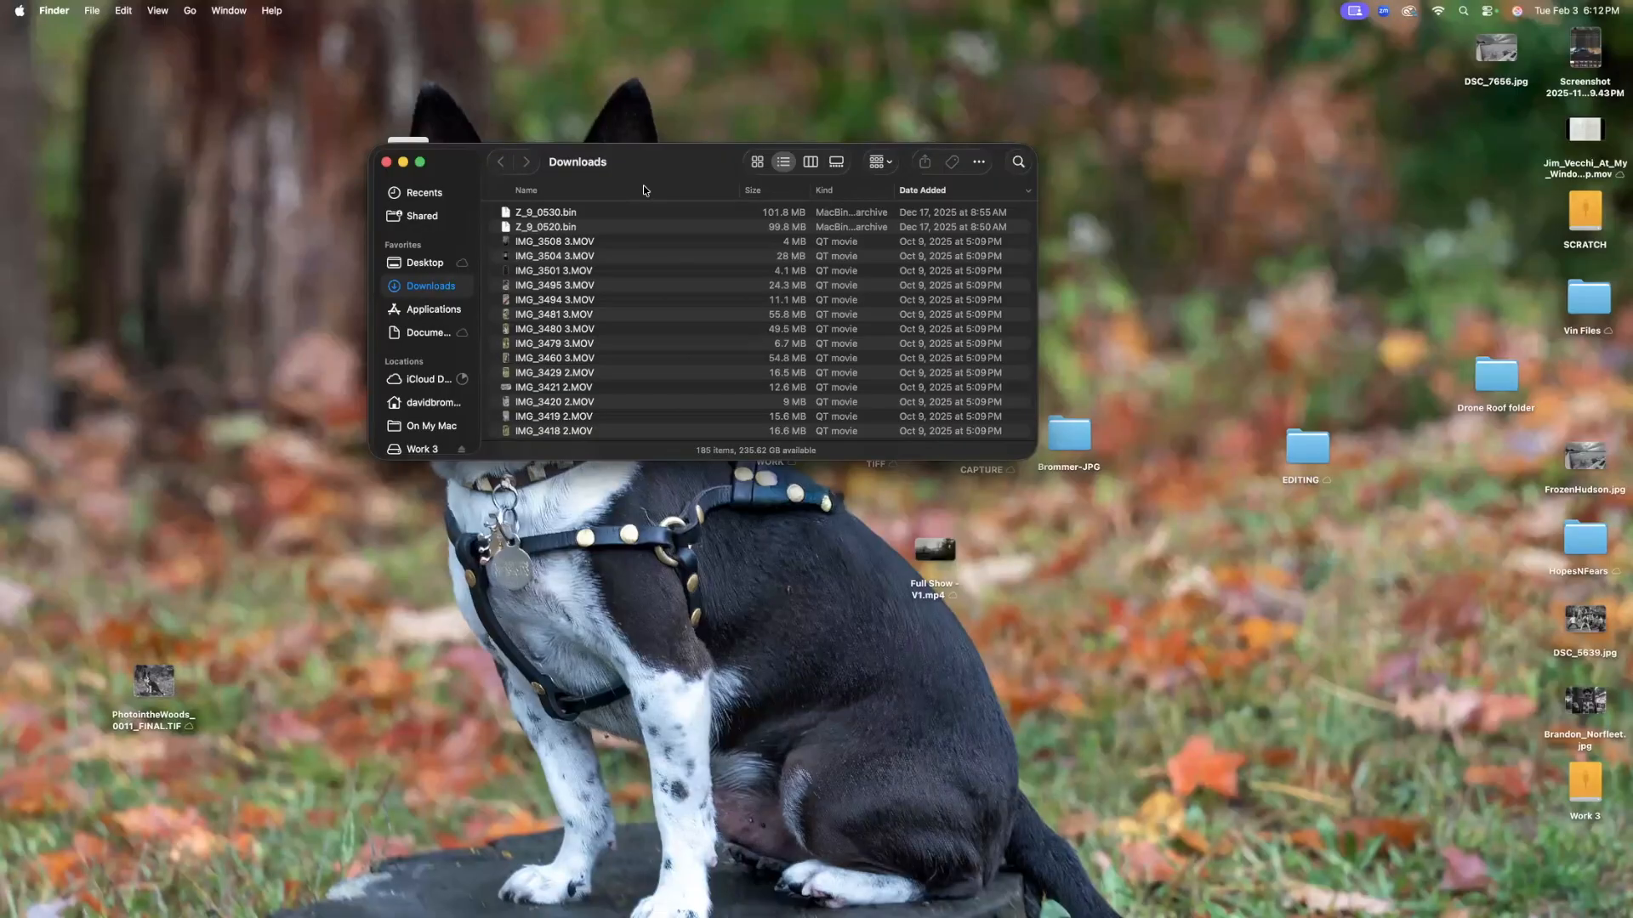
{"action": "scroll", "coordinate": [609, 227], "scroll_direction": "down", "scroll_amount": 1}
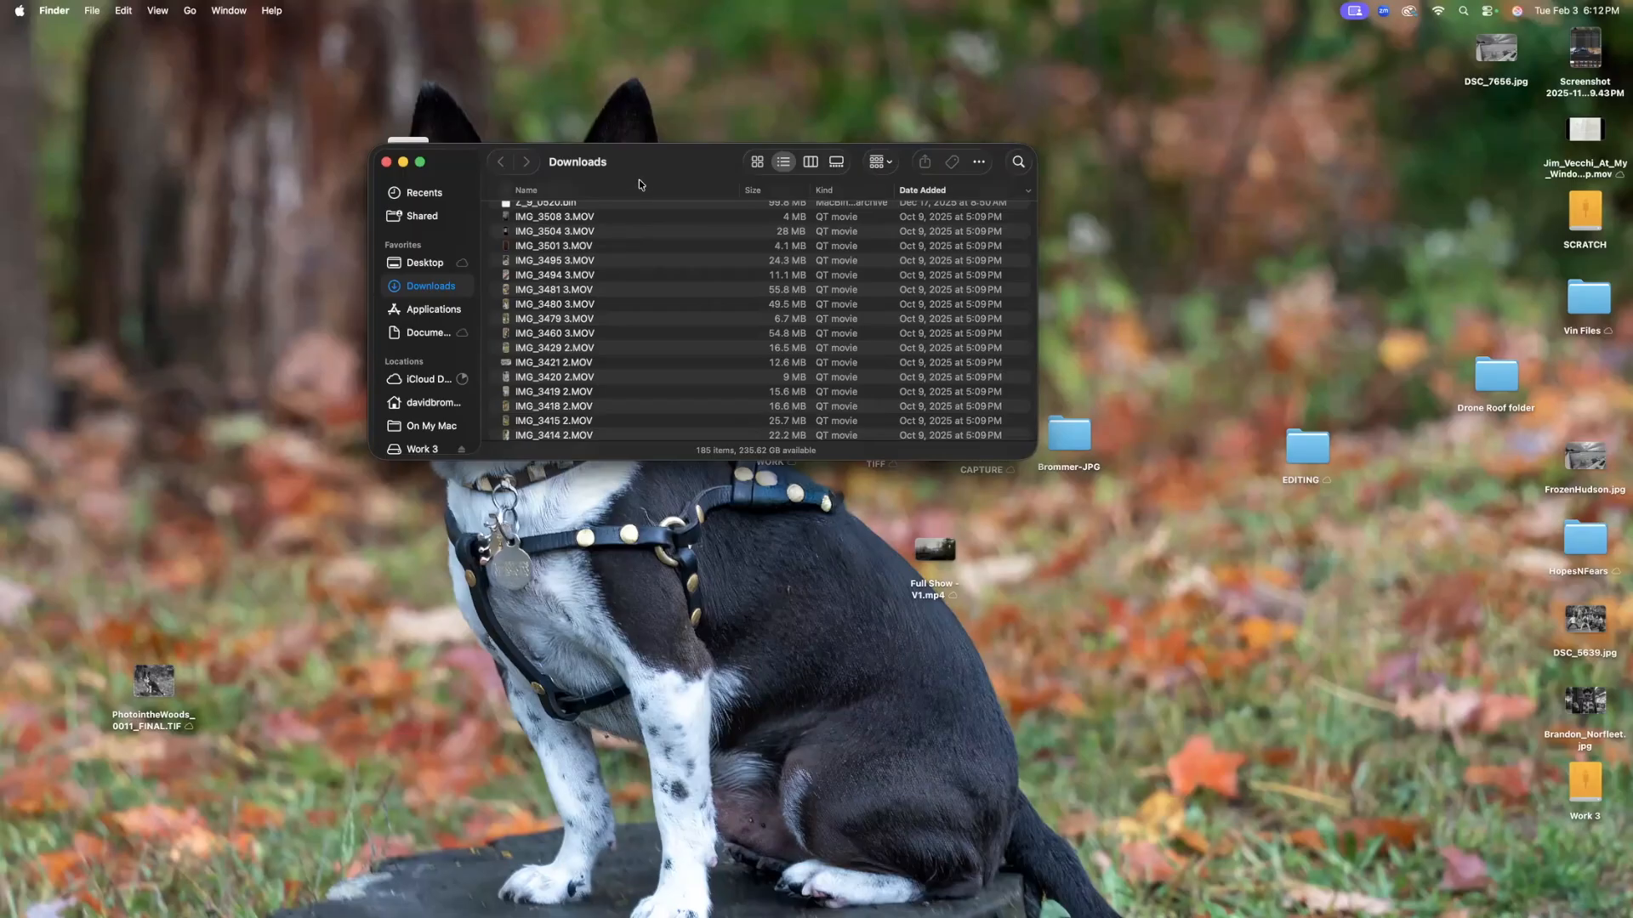
{"action": "left_click", "coordinate": [387, 163]}
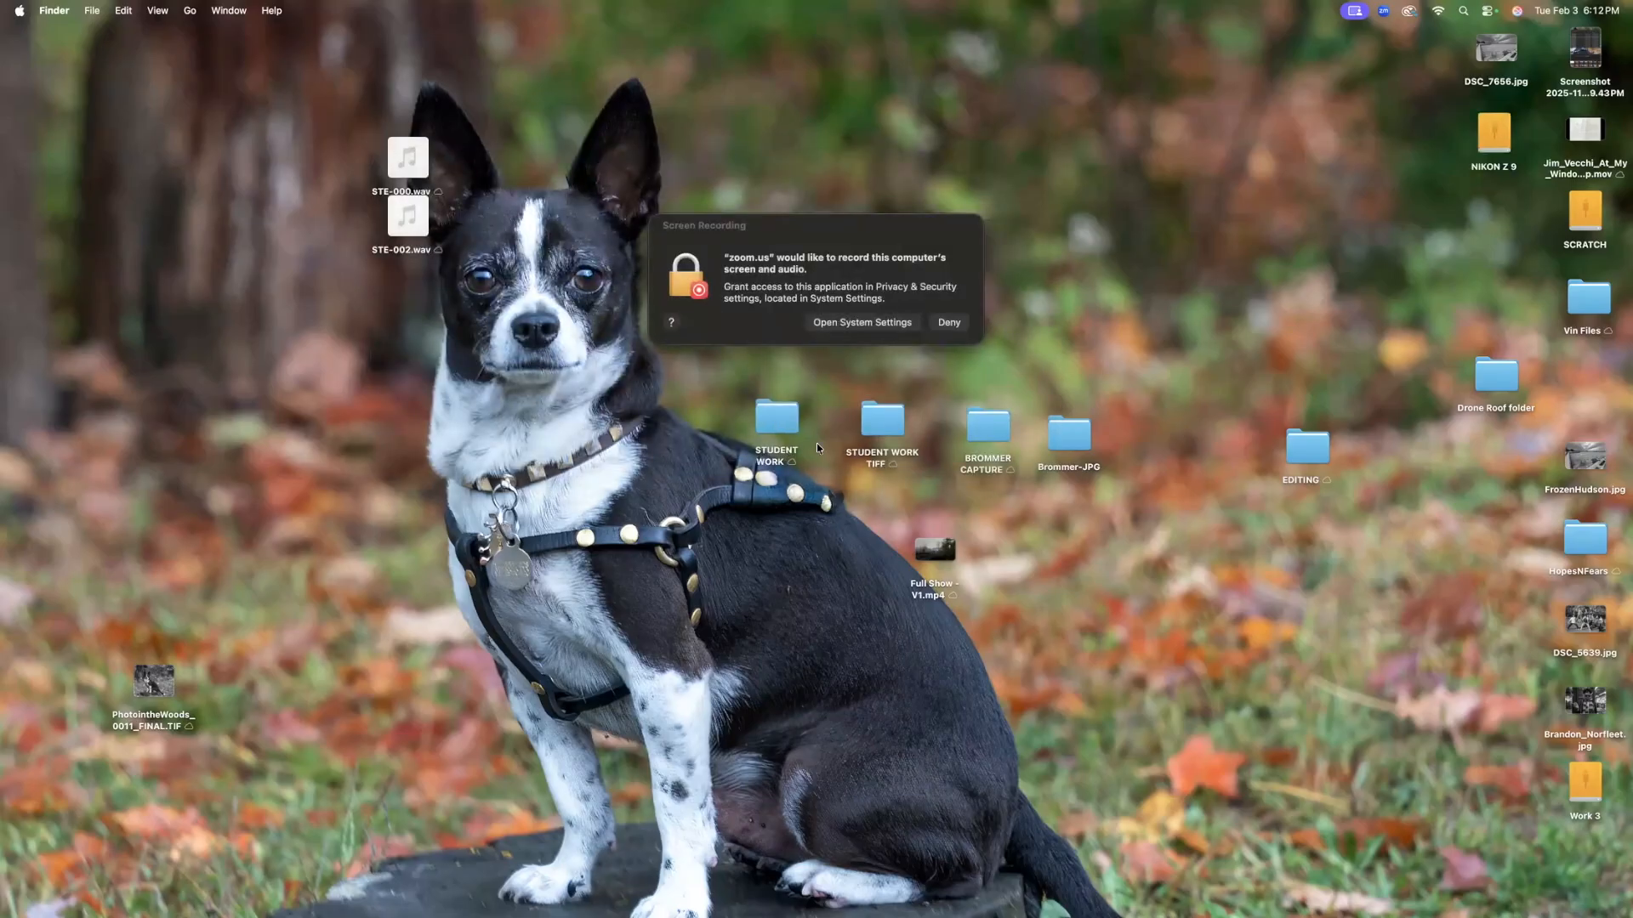
Open the Work 3 drive and the NIKON Z 9 card's 104NCZ_9 image folder in separate windows placed next to each other
{"action": "double_click", "coordinate": [1585, 778]}
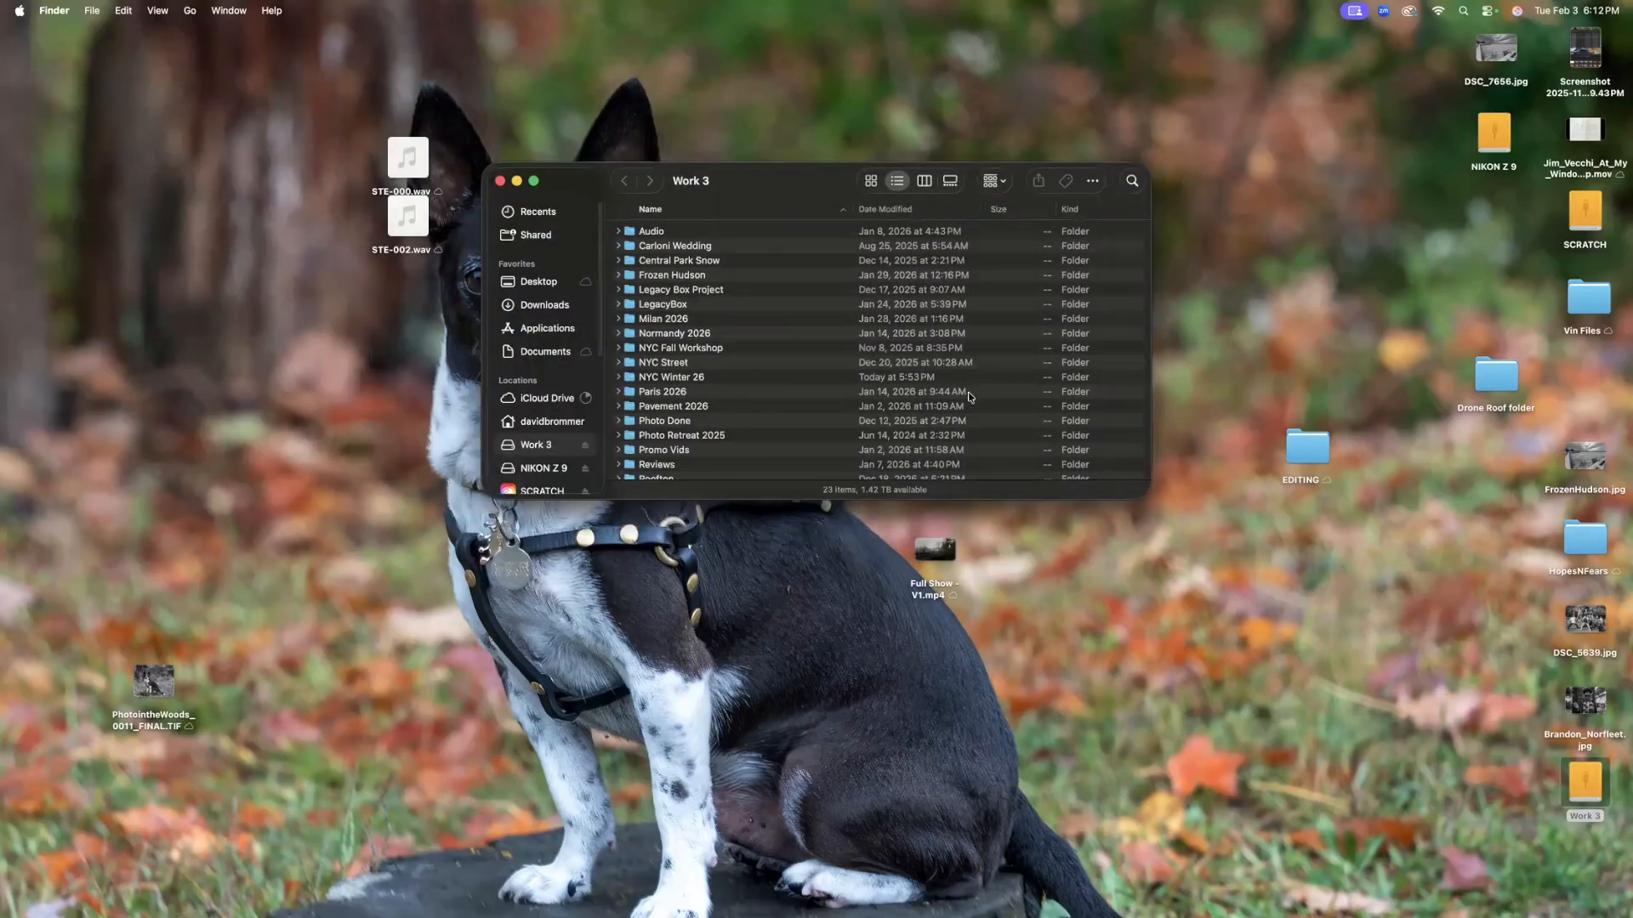
{"action": "left_click_drag", "start_coordinate": [781, 193], "coordinate": [402, 325]}
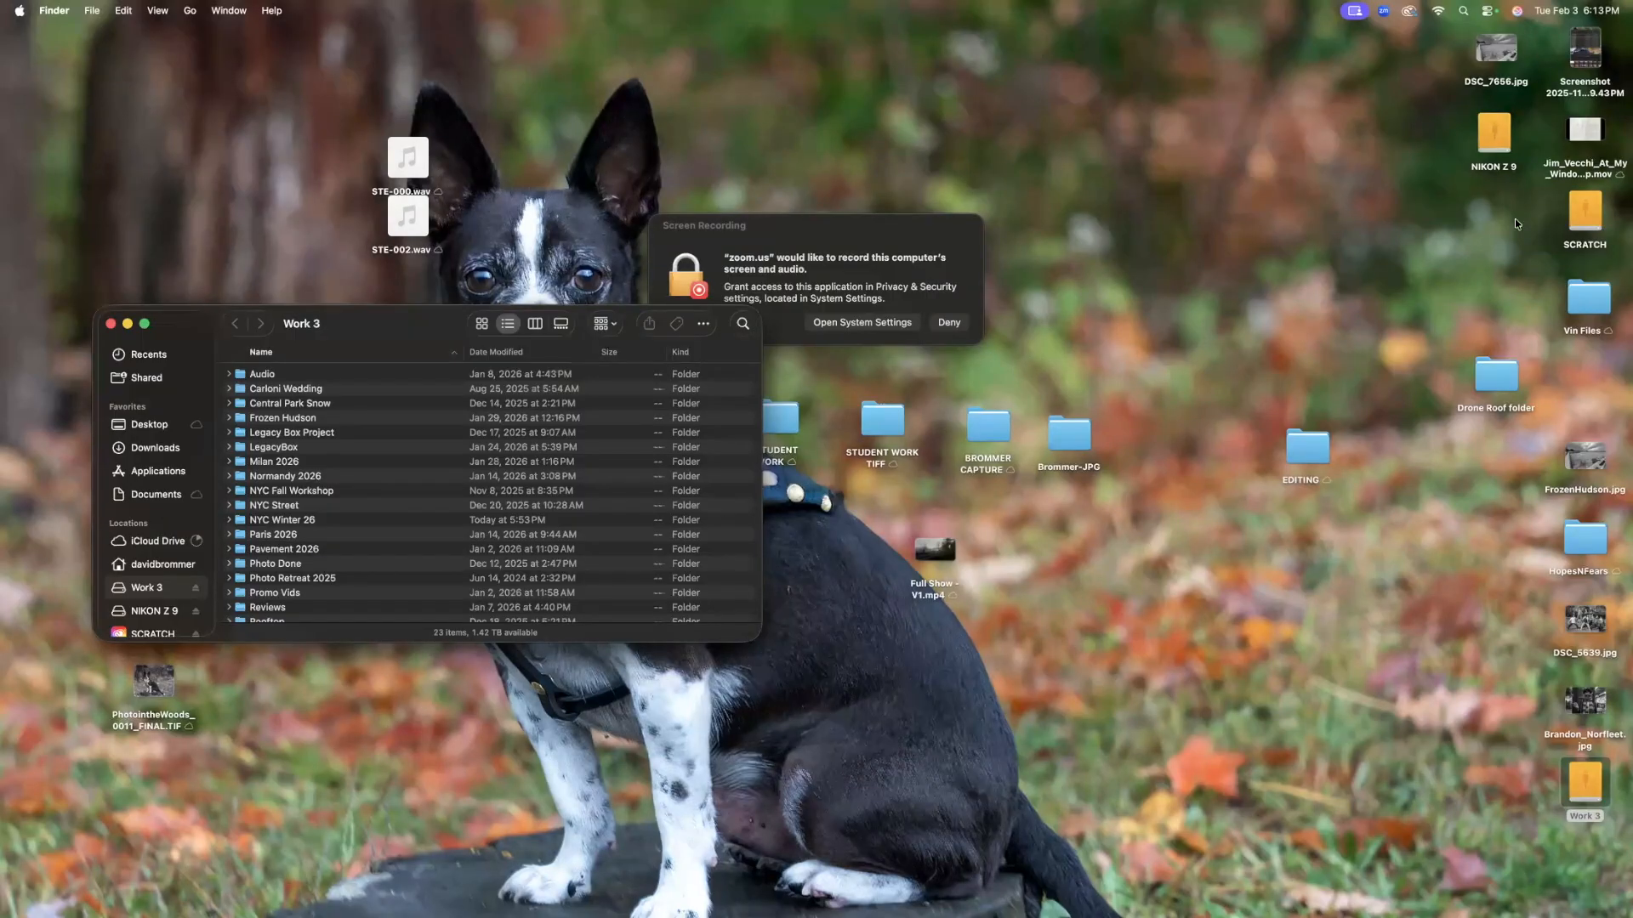
{"action": "left_click", "coordinate": [1494, 136]}
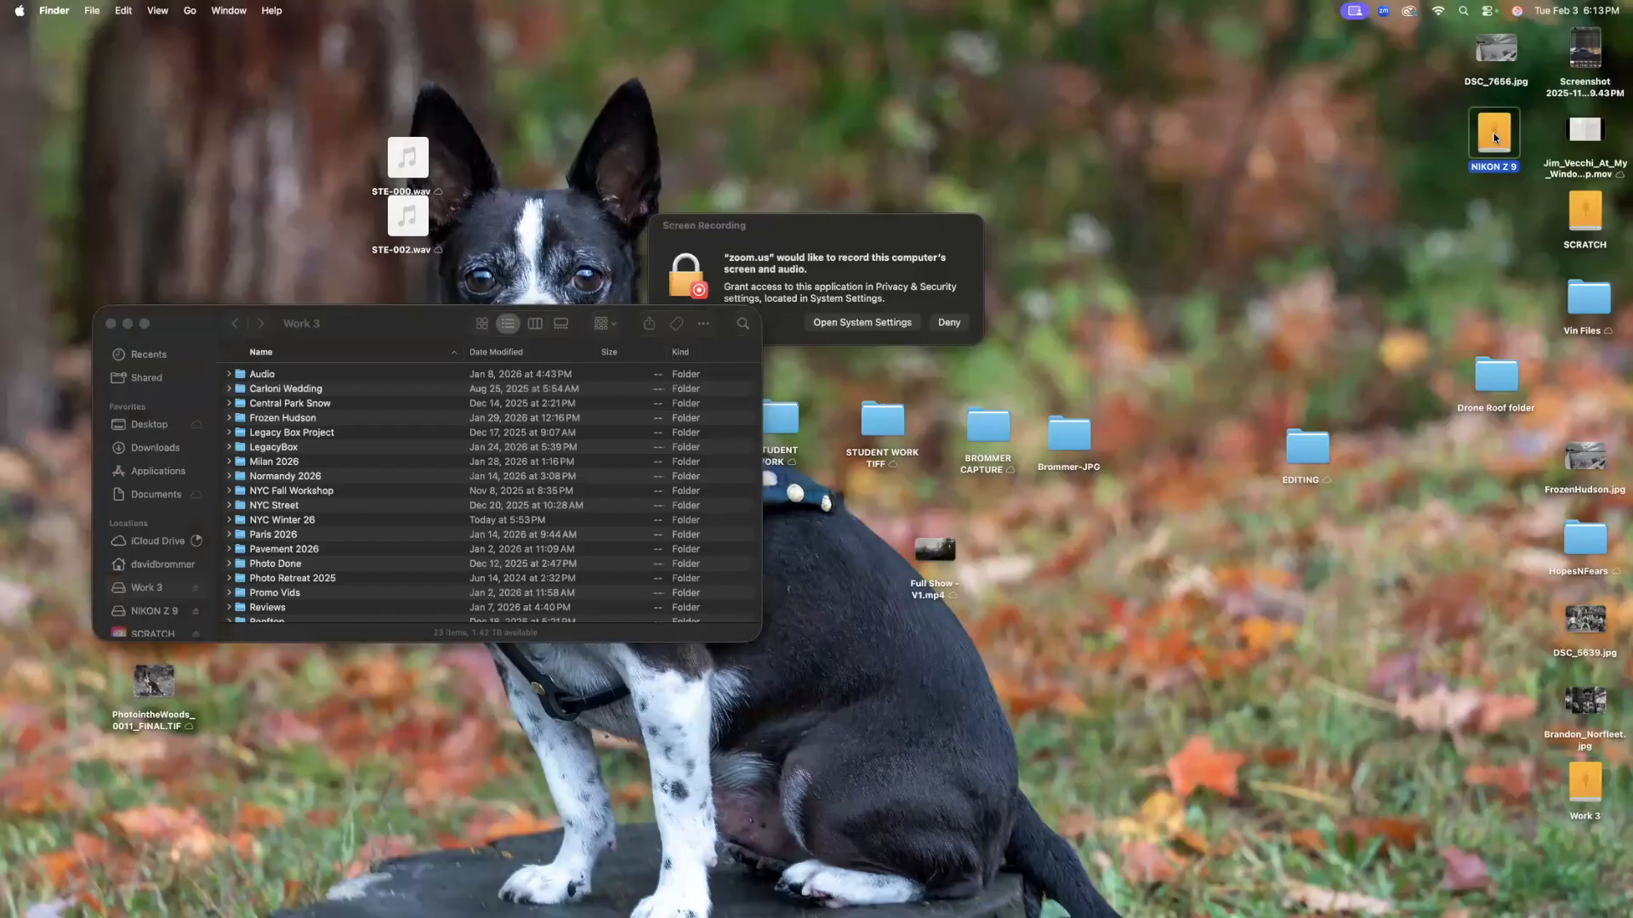
{"action": "double_click", "coordinate": [1494, 136]}
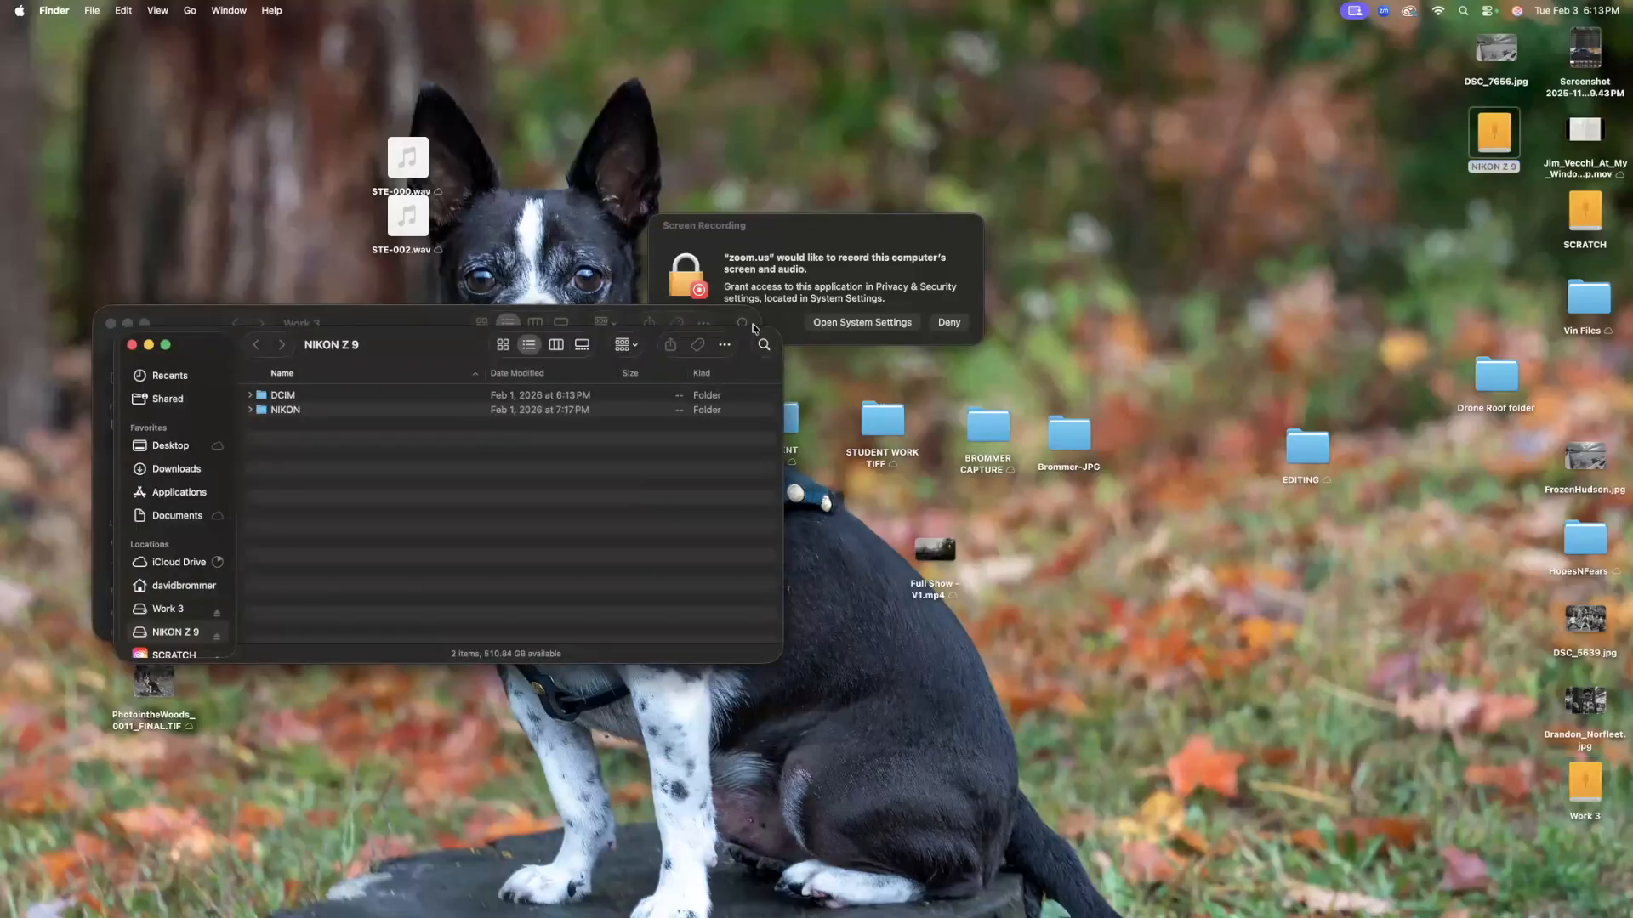
{"action": "left_click_drag", "start_coordinate": [425, 343], "coordinate": [866, 316]}
{"action": "double_click", "coordinate": [704, 369]}
{"action": "double_click", "coordinate": [703, 369]}
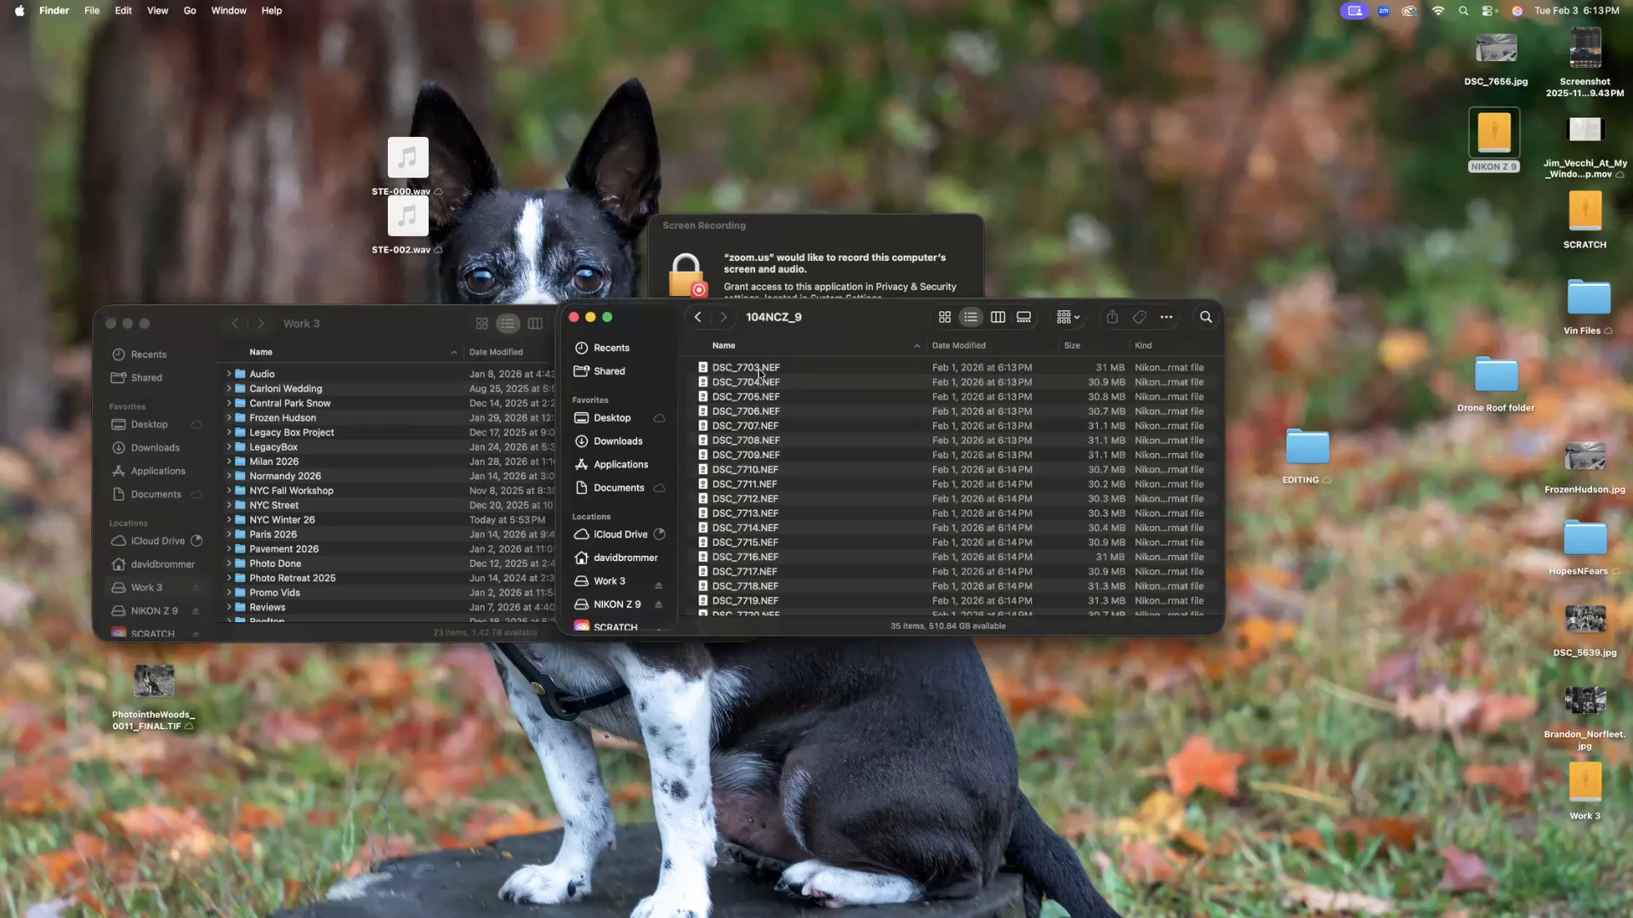
Copy DSC_7703.NEF through DSC_7736.NEF from the camera card into the Frozen Hudson folder on the Work 3 drive
{"action": "left_click", "coordinate": [759, 373]}
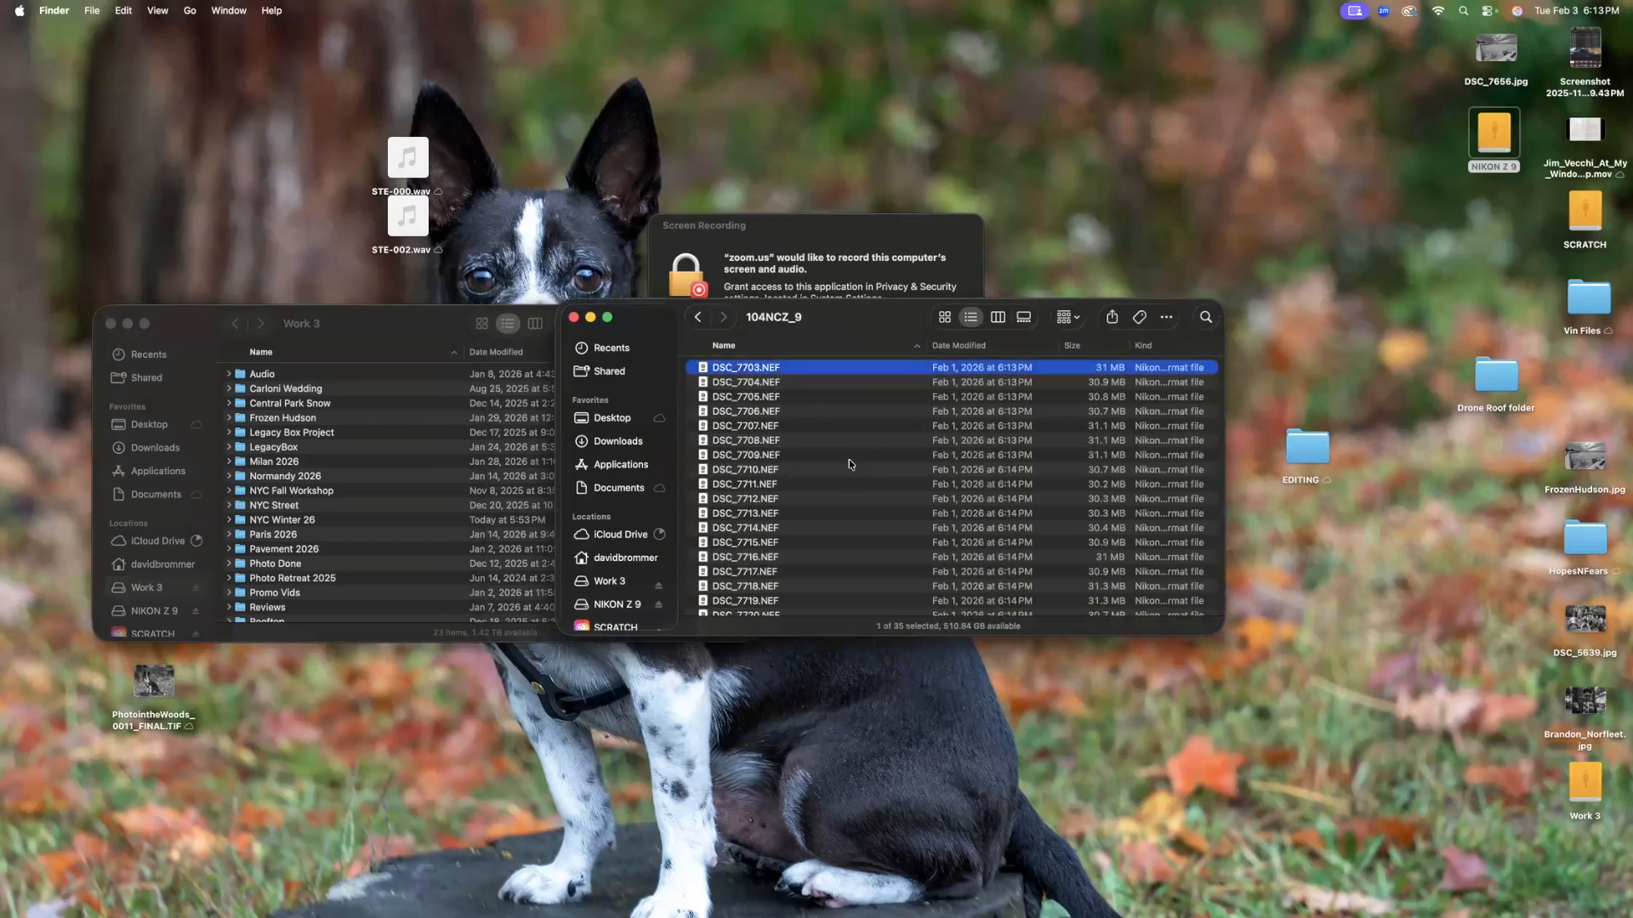
{"action": "scroll", "coordinate": [848, 465], "scroll_direction": "down", "scroll_amount": 6}
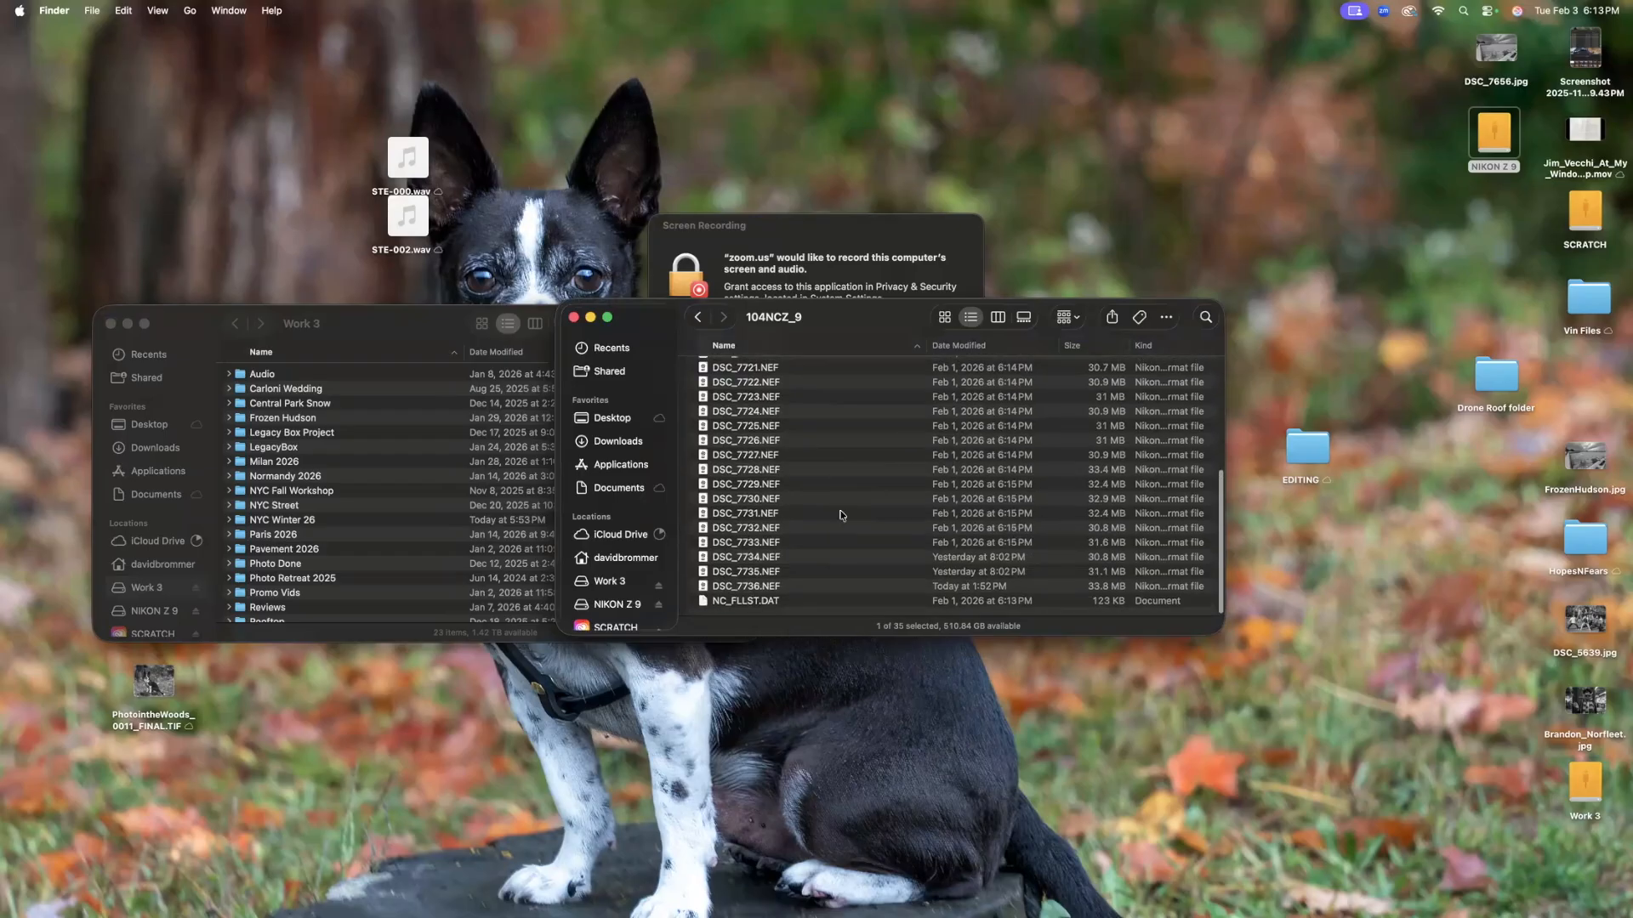
{"action": "left_click", "coordinate": [826, 588], "text": "shift"}
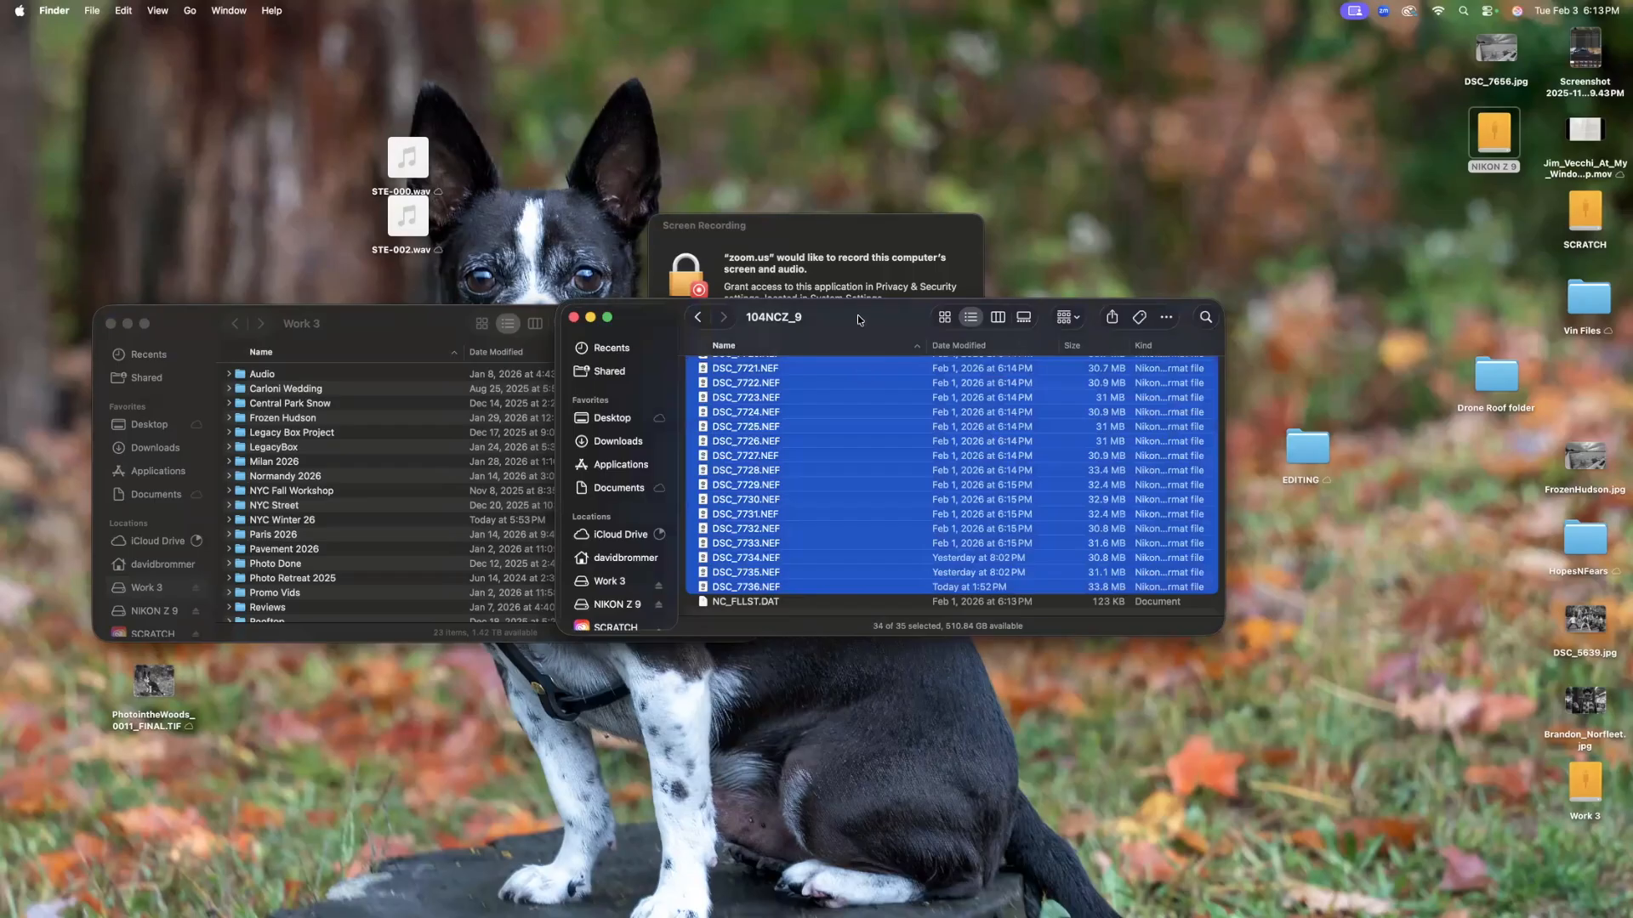
{"action": "left_click_drag", "start_coordinate": [857, 319], "coordinate": [1122, 313]}
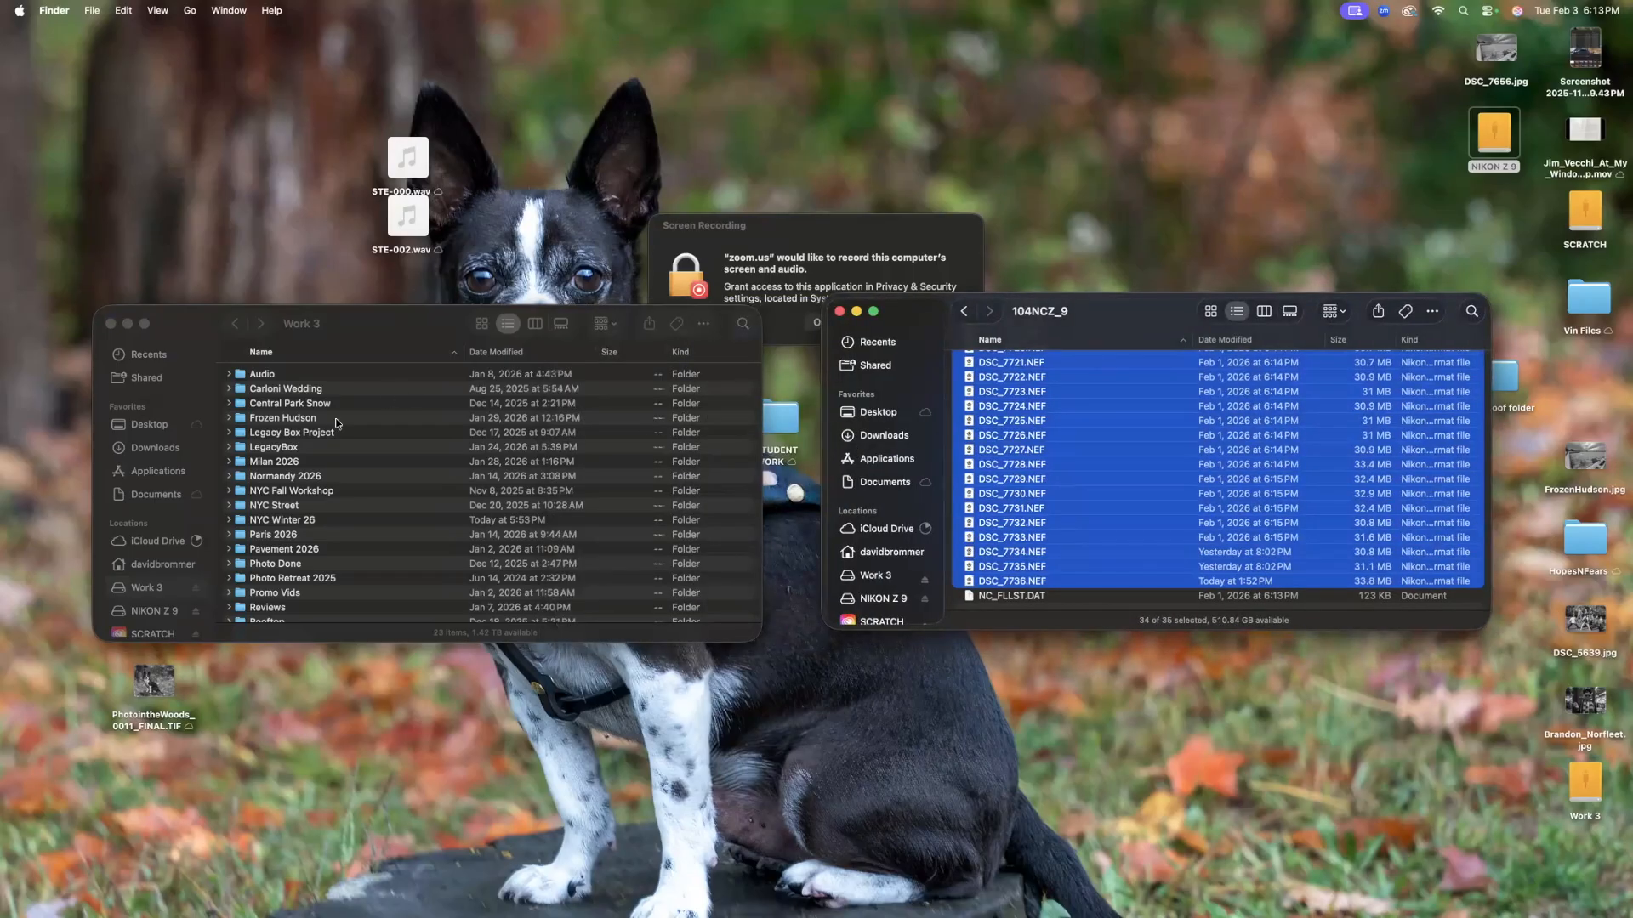
{"action": "left_click", "coordinate": [239, 421]}
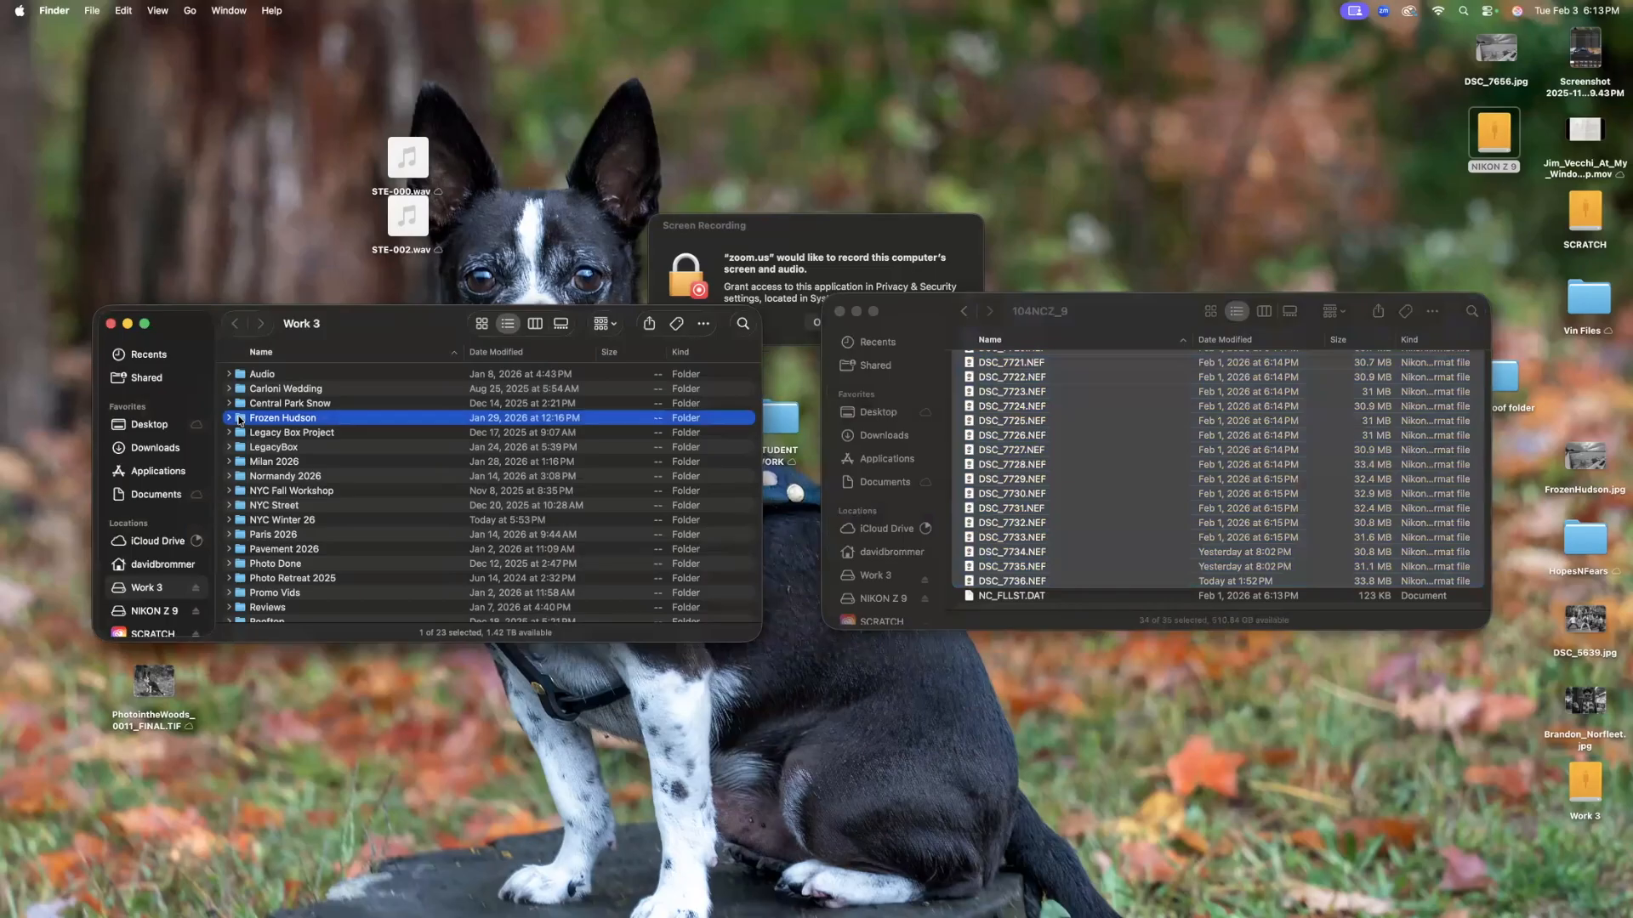
{"action": "double_click", "coordinate": [239, 421]}
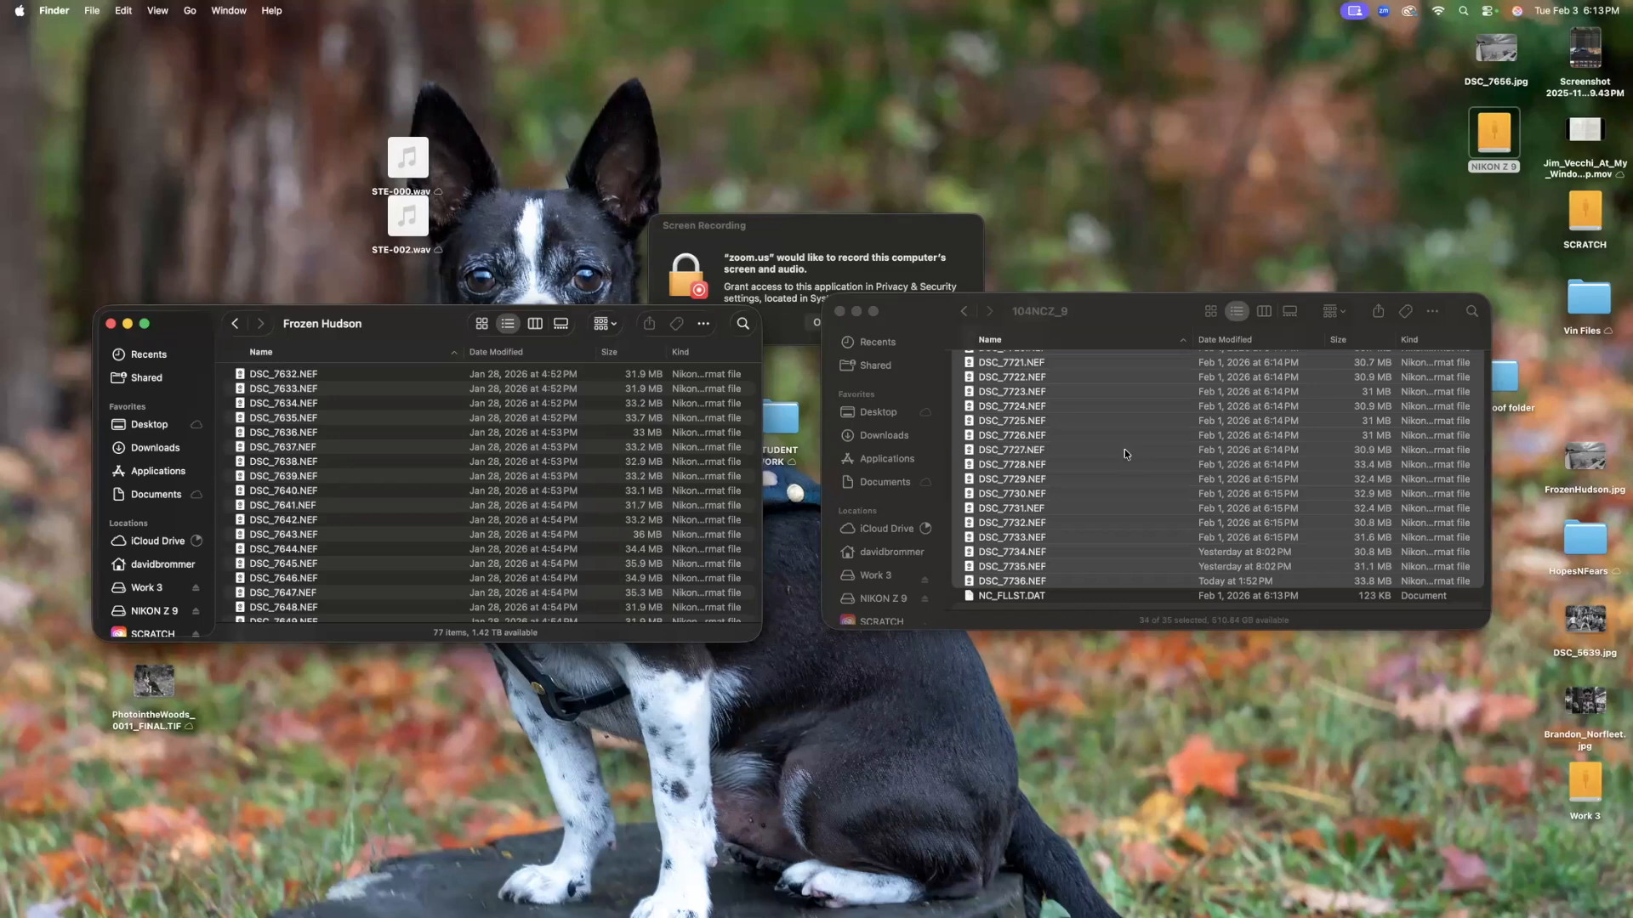
{"action": "left_click_drag", "start_coordinate": [1082, 453], "coordinate": [426, 450]}
Close the camera card's window and return from Frozen Hudson to the top level of the Work 3 drive
{"action": "left_click", "coordinate": [847, 320]}
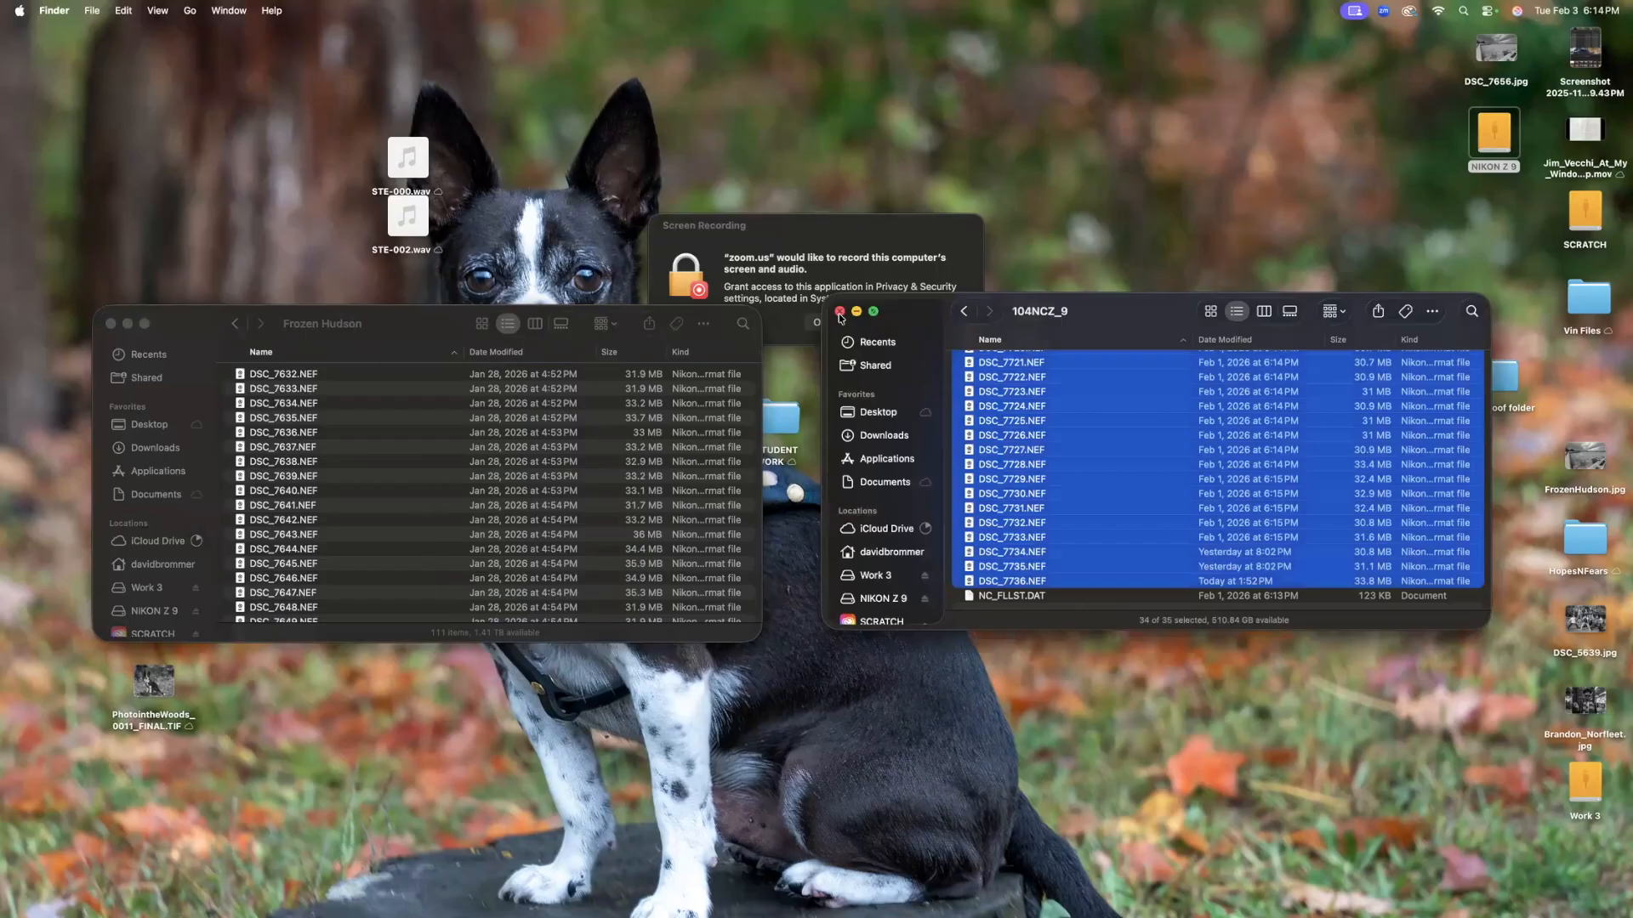
{"action": "left_click", "coordinate": [840, 312]}
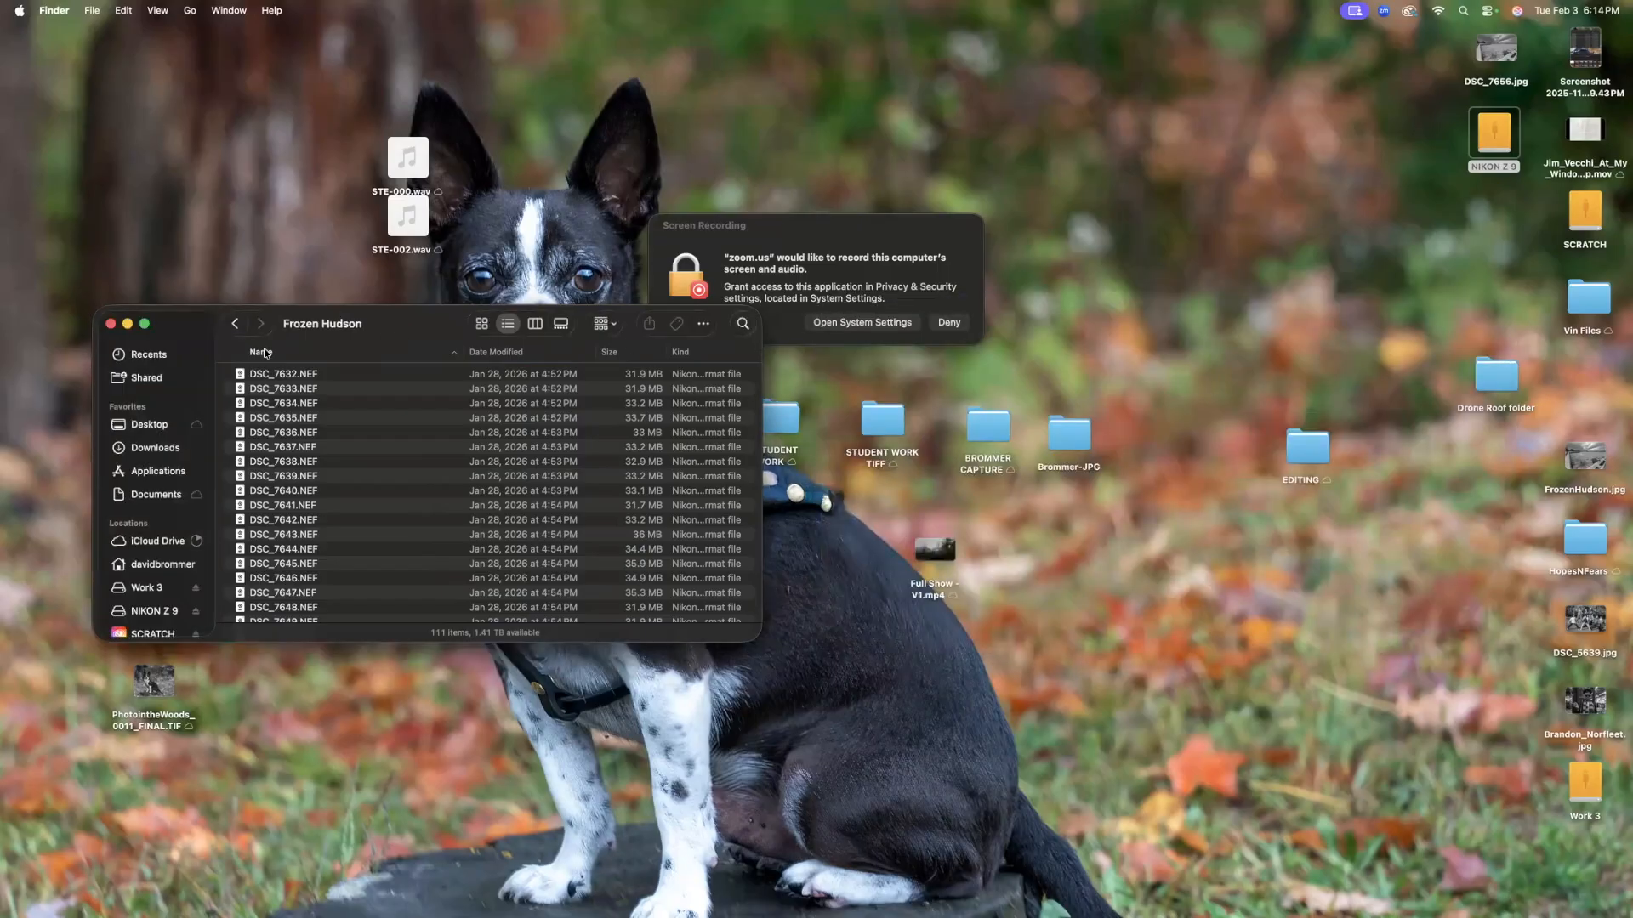
{"action": "left_click", "coordinate": [235, 324]}
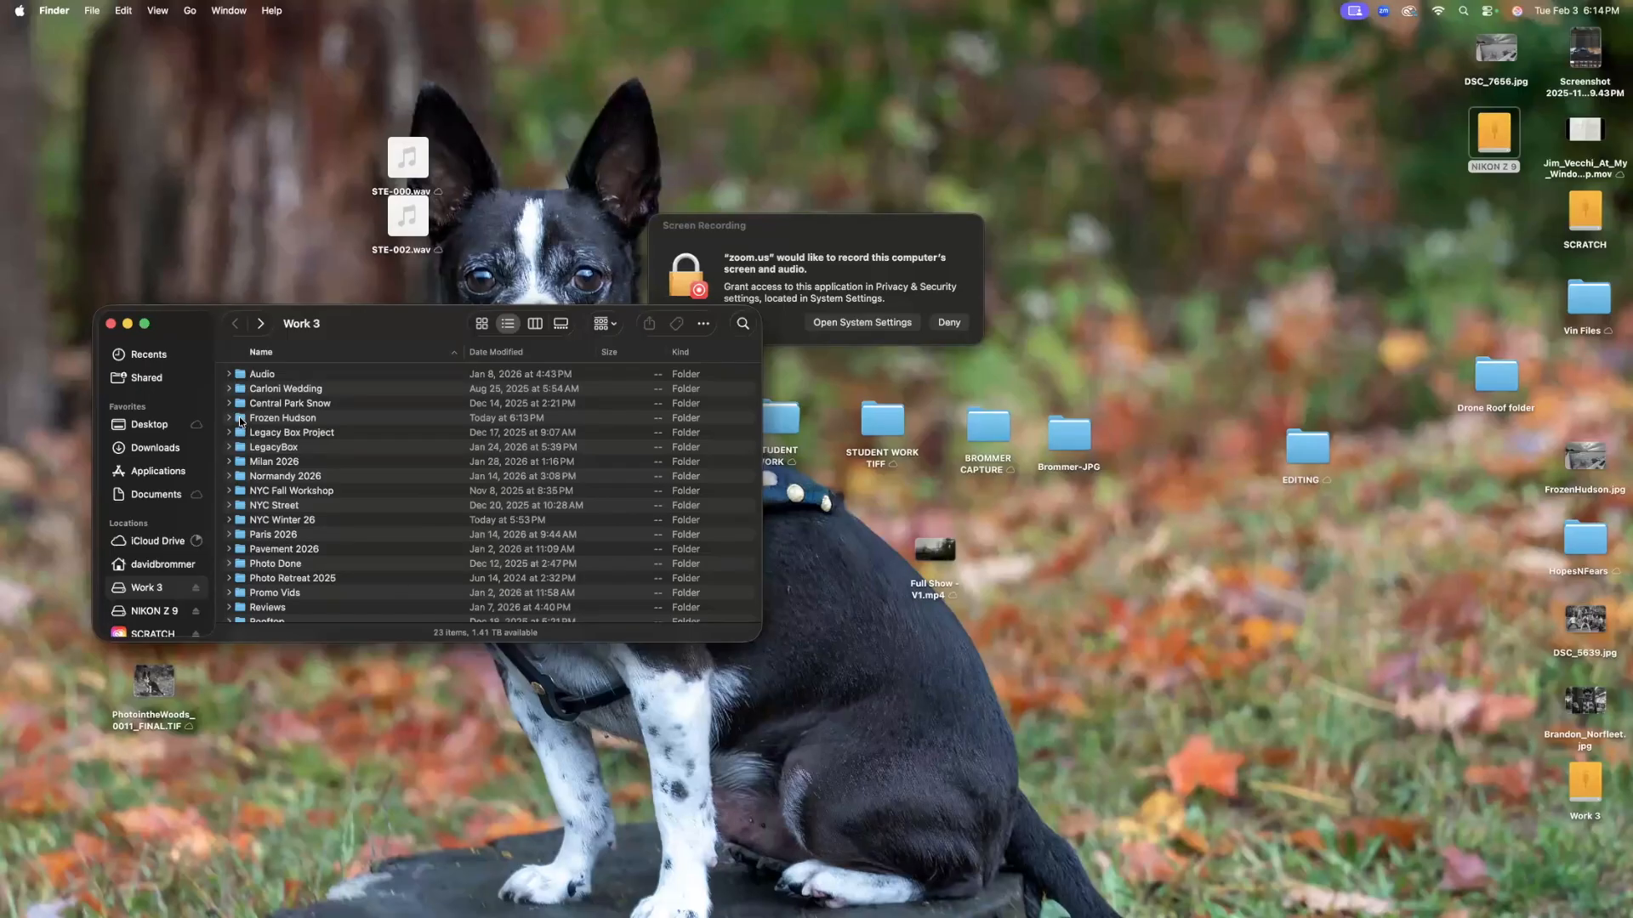
Open the Frozen Hudson folder in Adobe Bridge and expand the Bridge window to fill the screen
{"action": "left_click_drag", "start_coordinate": [269, 439], "coordinate": [1419, 889]}
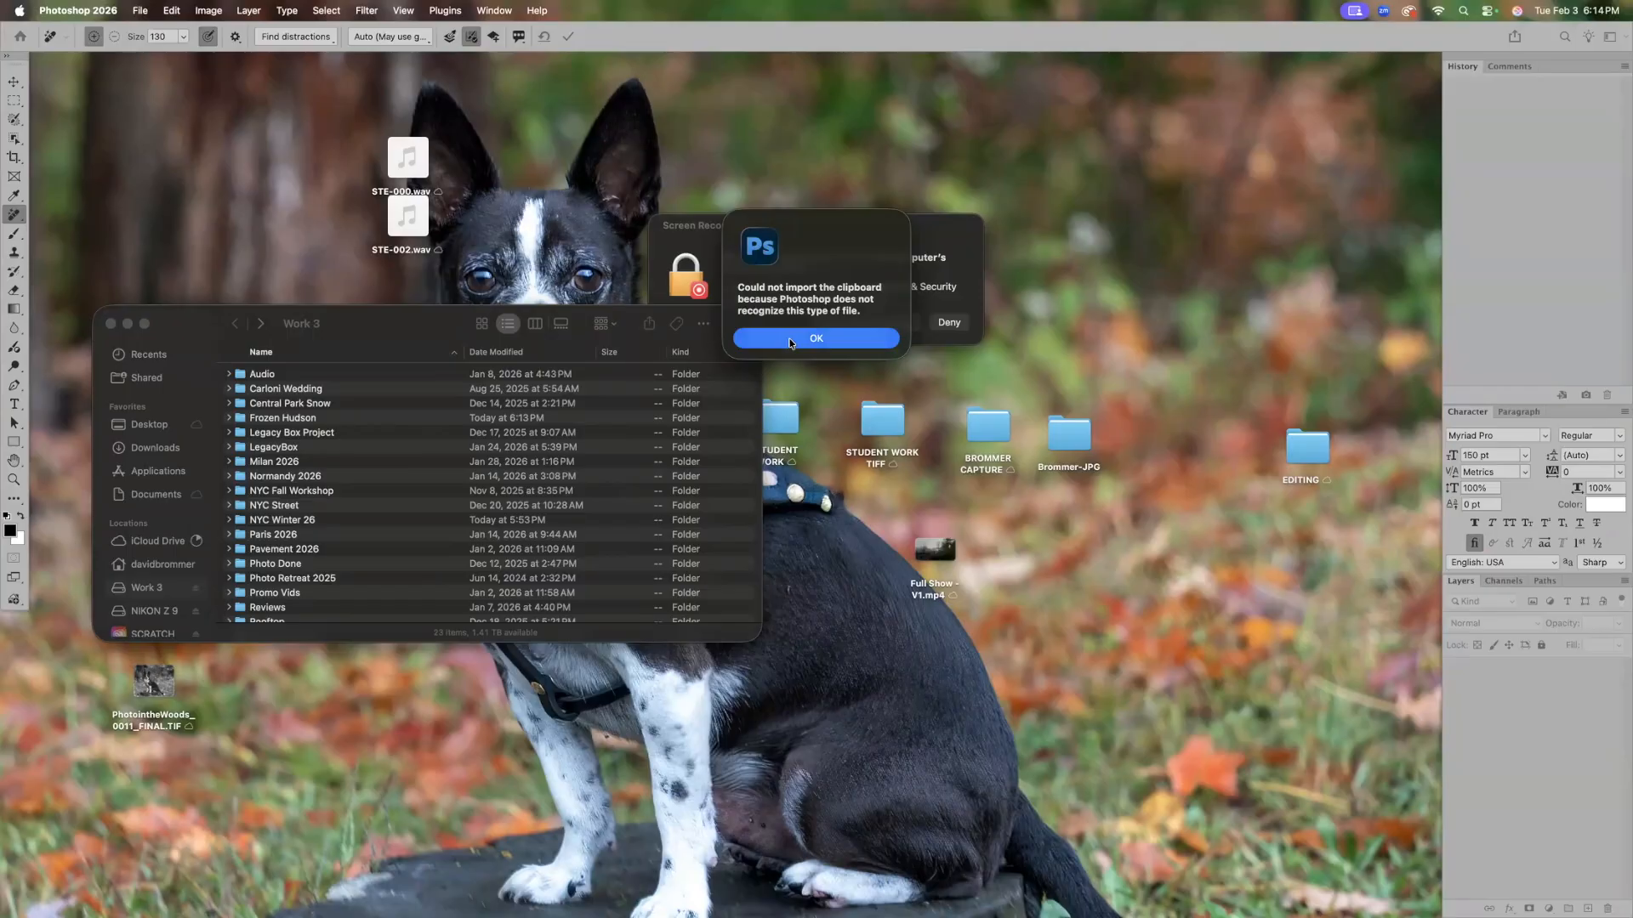
{"action": "left_click", "coordinate": [790, 339]}
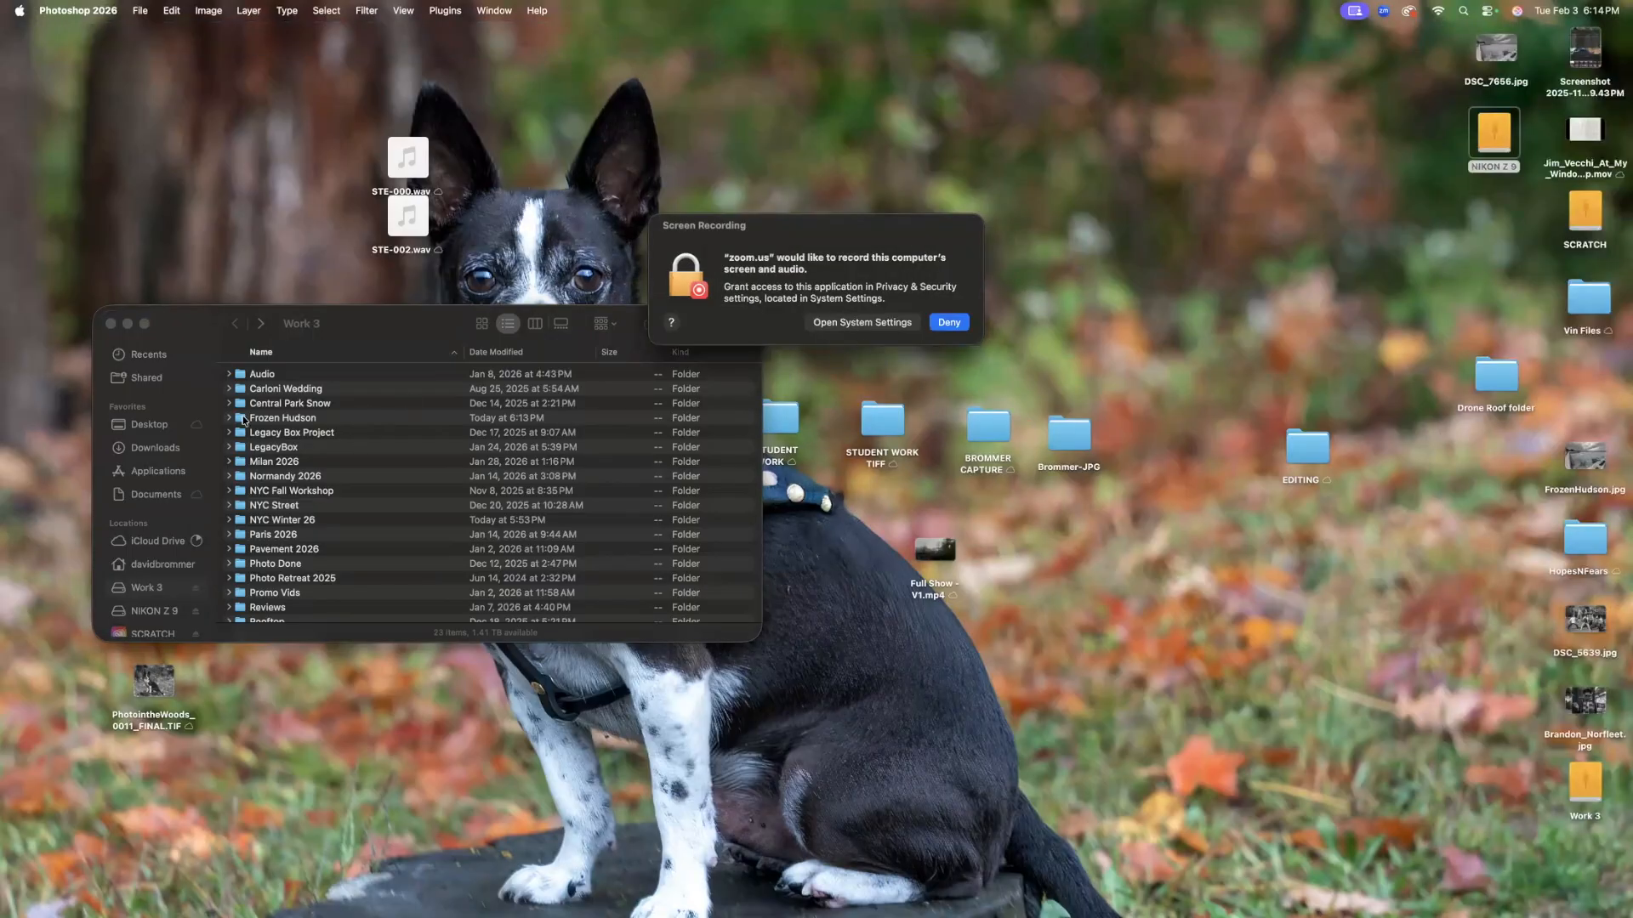
{"action": "left_click_drag", "start_coordinate": [245, 420], "coordinate": [1372, 886]}
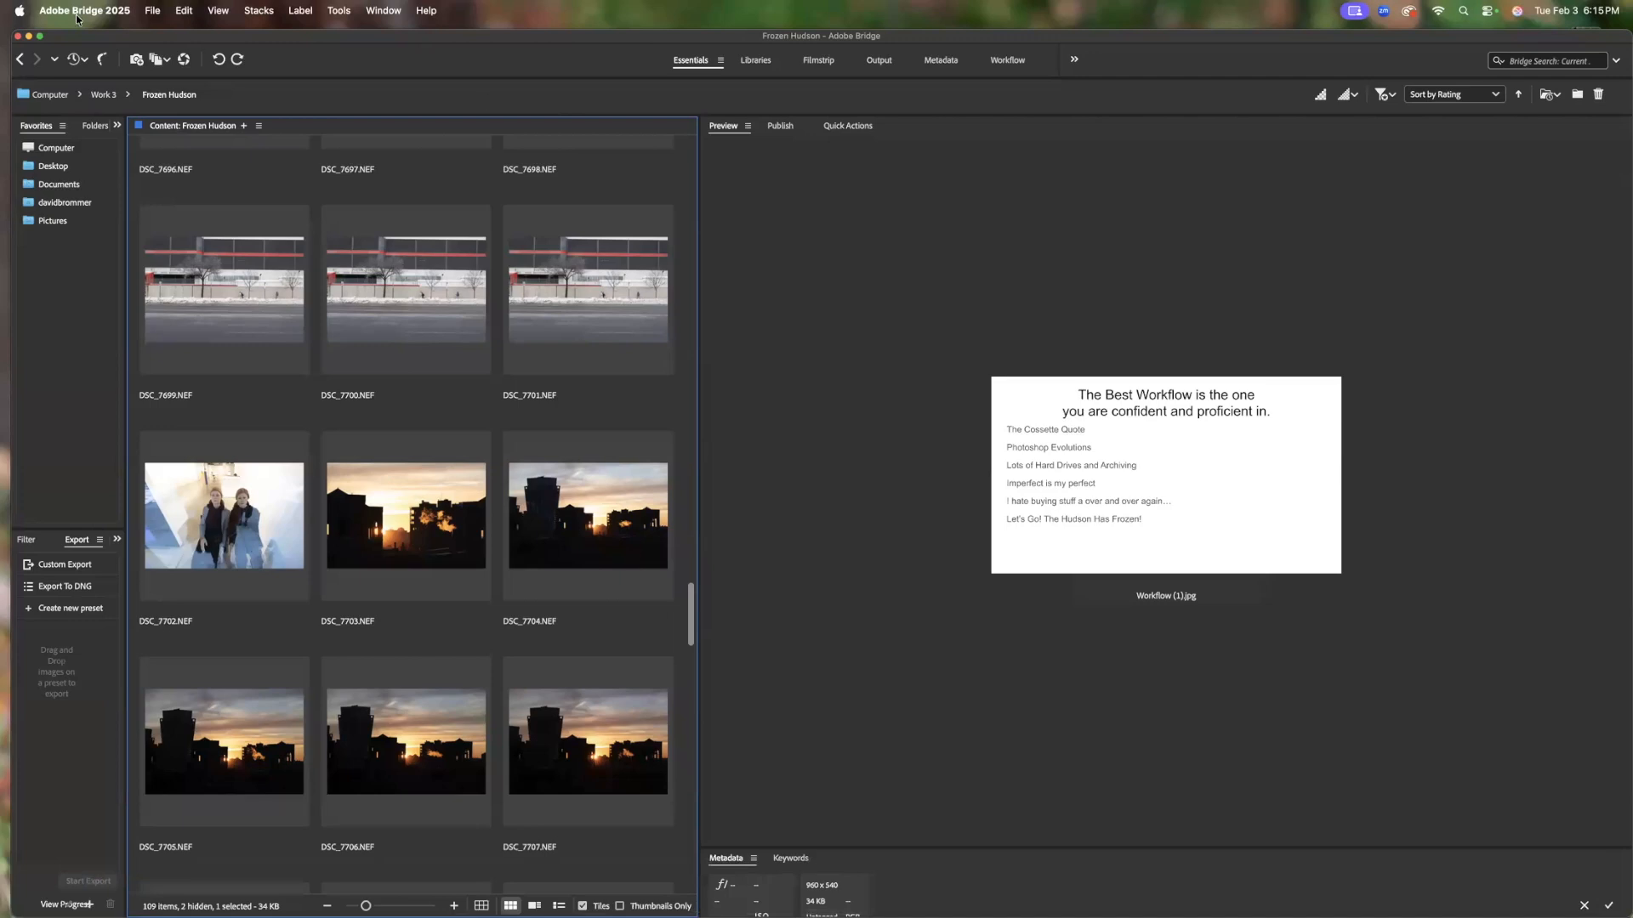
{"action": "left_click", "coordinate": [40, 38]}
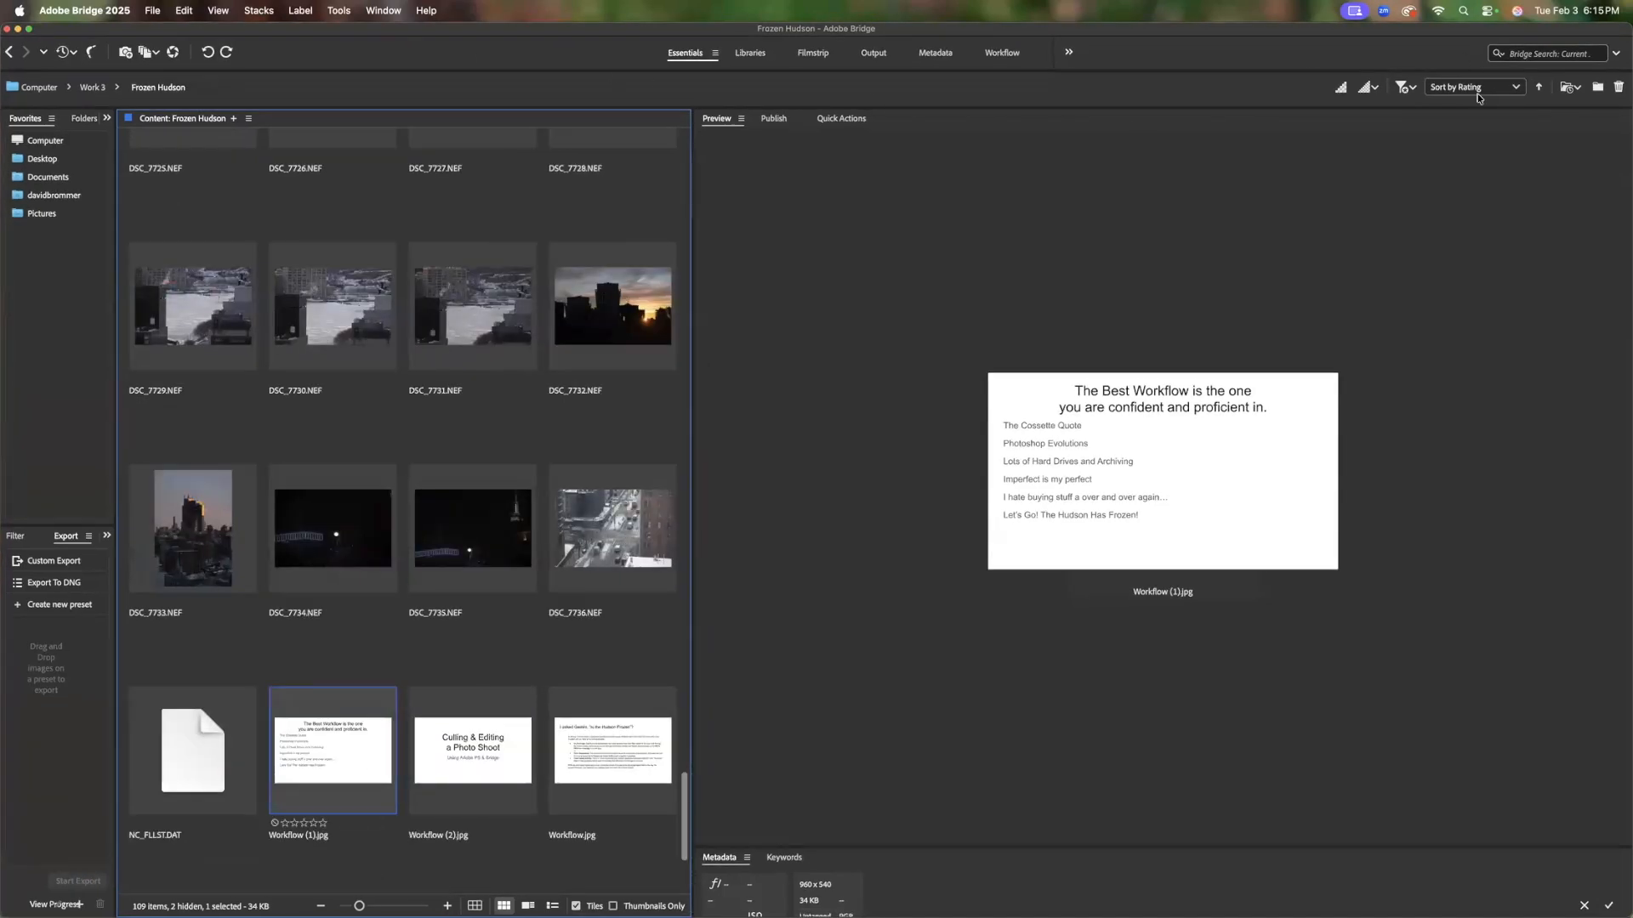
Sort the Frozen Hudson folder's contents by date created and go to the start of the list
{"action": "left_click", "coordinate": [1511, 90]}
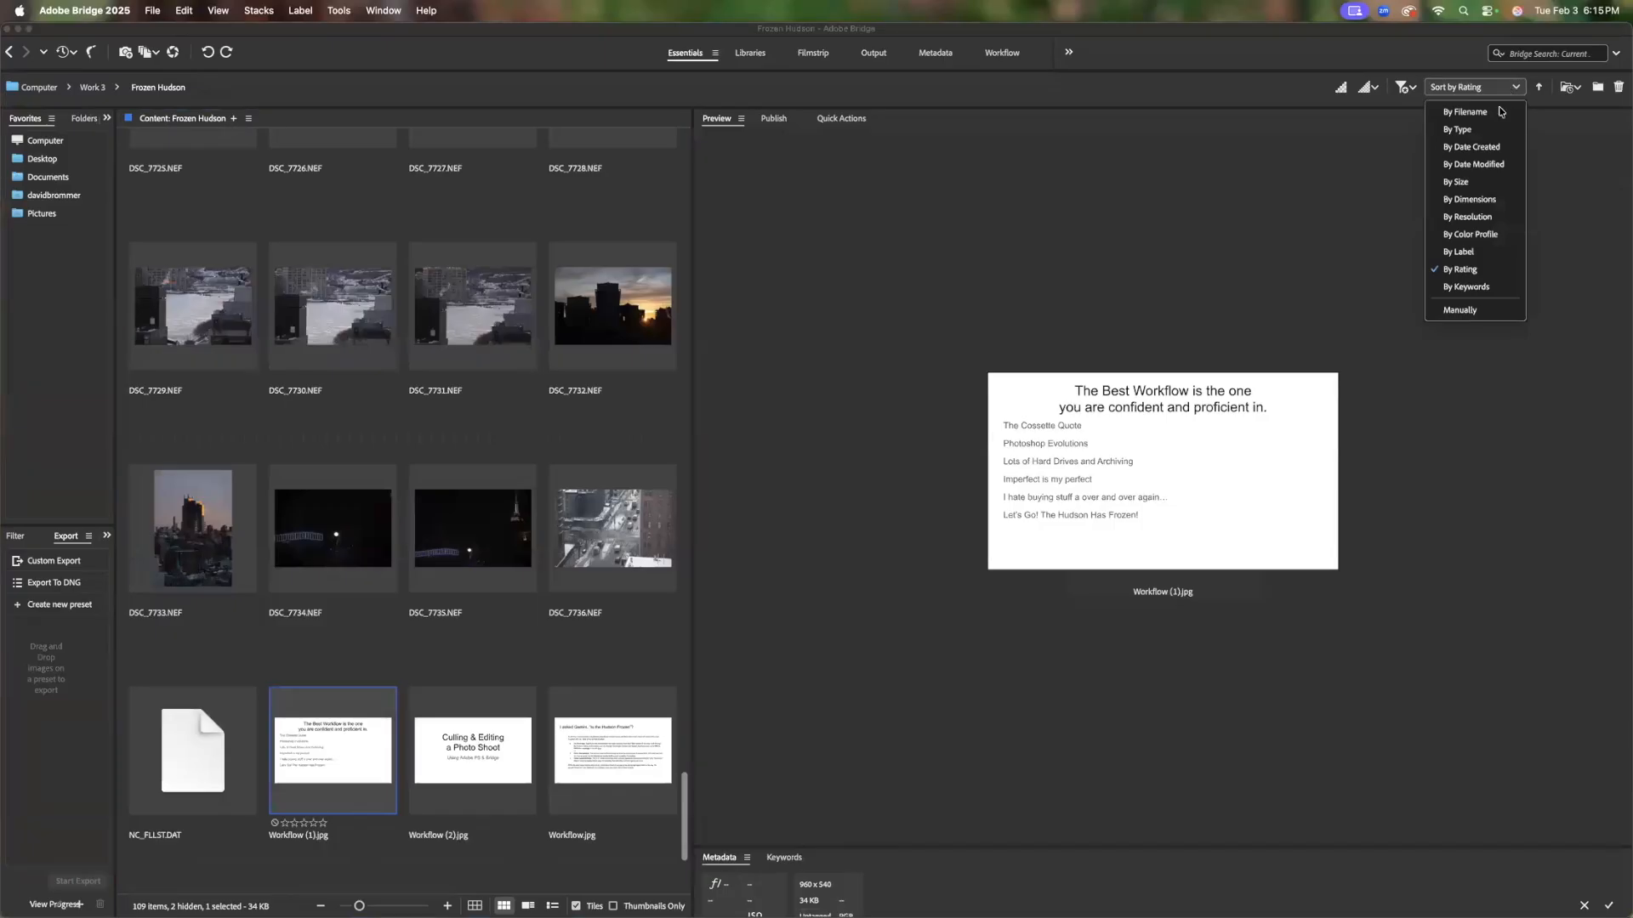
{"action": "left_click", "coordinate": [1486, 147]}
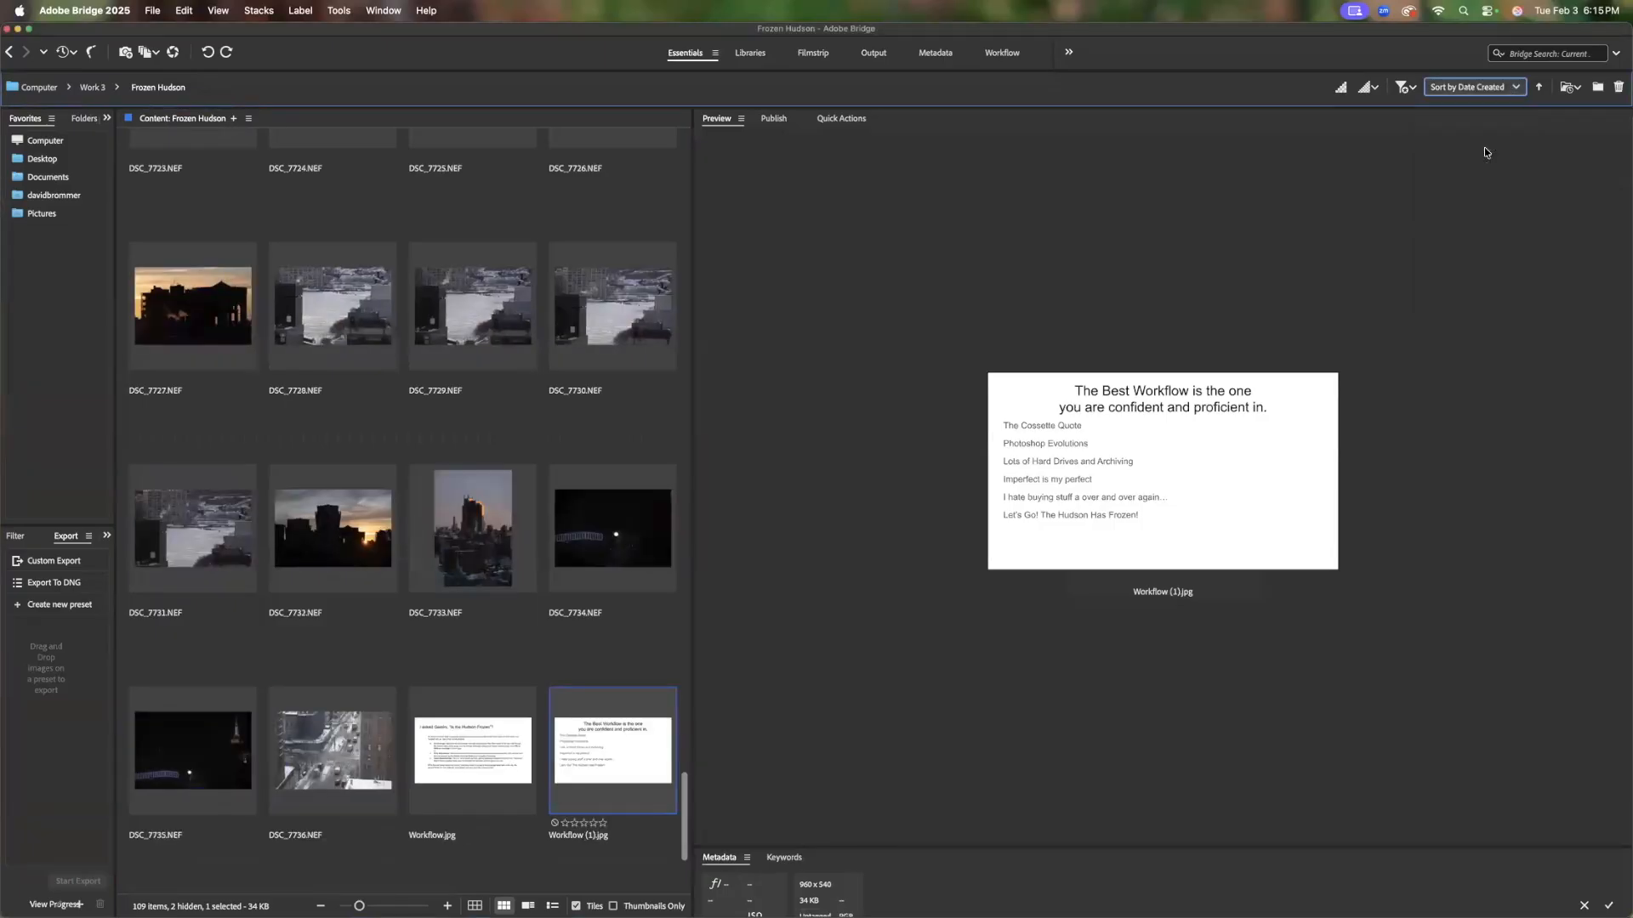
{"action": "left_click_drag", "start_coordinate": [685, 783], "coordinate": [713, 123]}
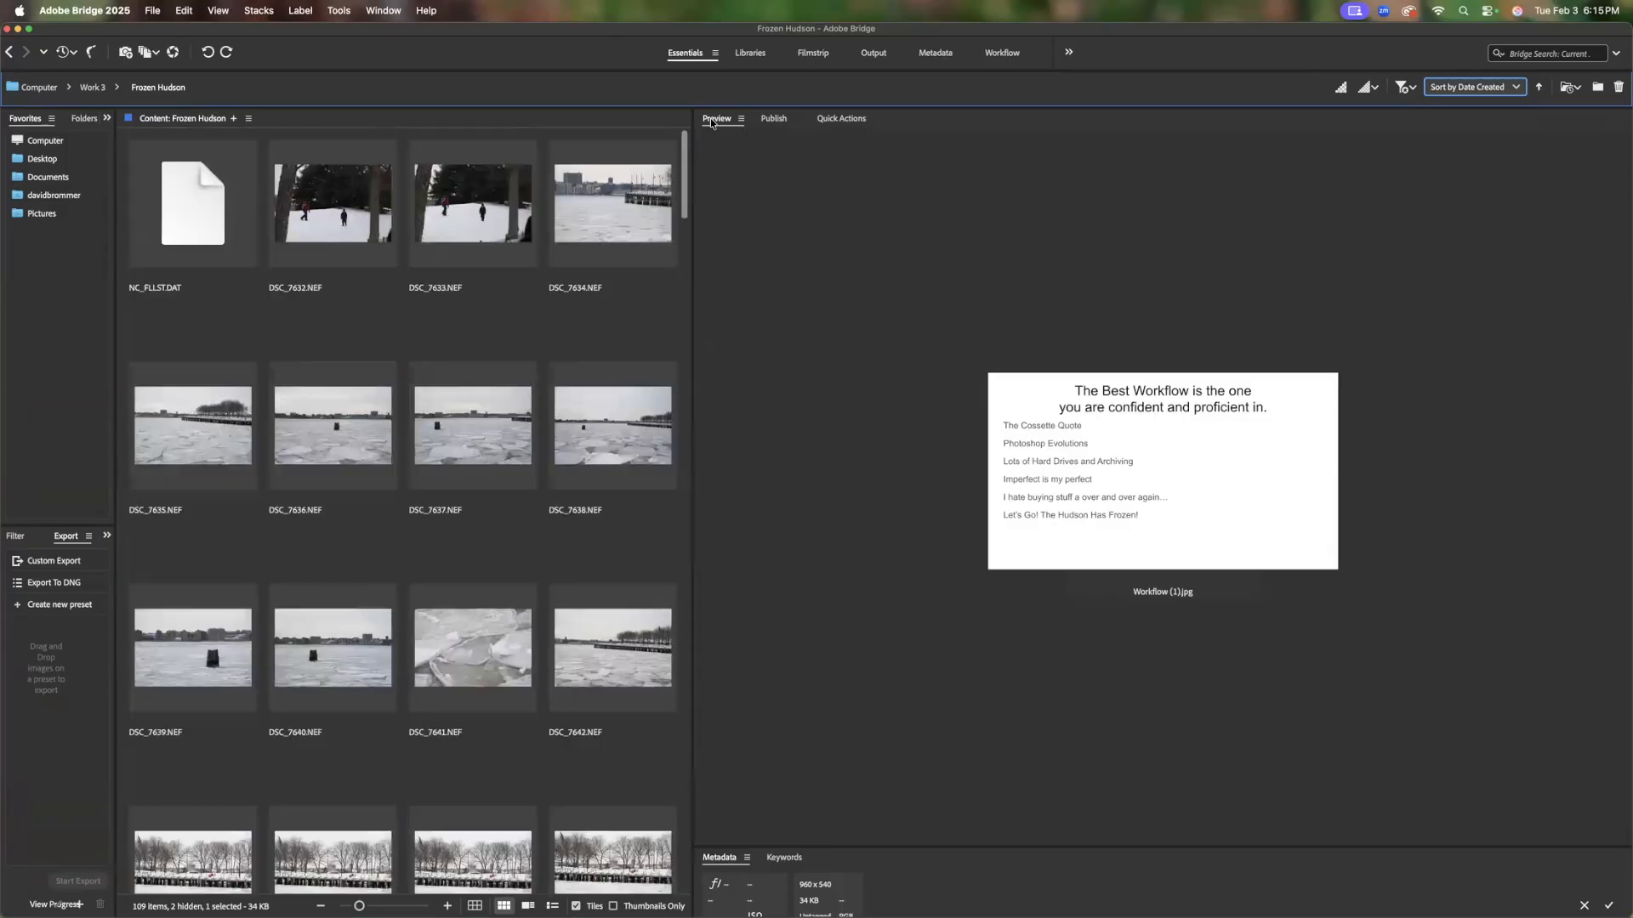
Preview DSC_7632.NEF and widen the preview area until the thumbnails fit in two columns
{"action": "left_click", "coordinate": [356, 187]}
{"action": "left_click_drag", "start_coordinate": [693, 323], "coordinate": [532, 307]}
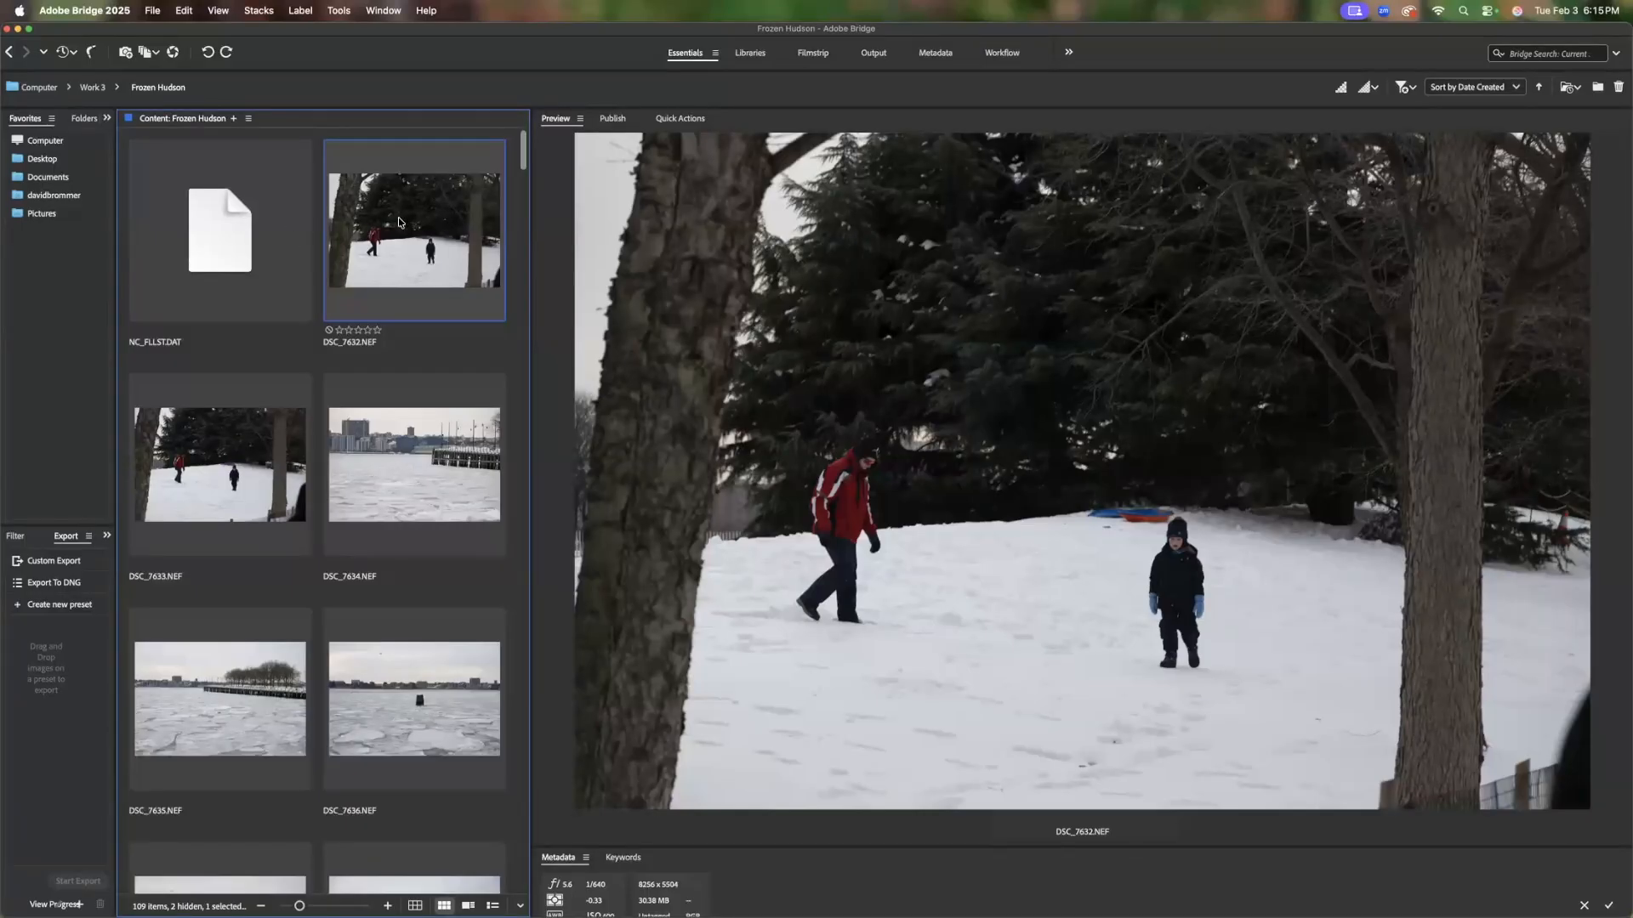
Compare DSC_7632.NEF with DSC_7633.NEF in the large preview and review the following river photos one by one up to DSC_7637.NEF
{"action": "key", "text": "Right"}
{"action": "key", "text": "Right"}
{"action": "key", "text": "Left"}
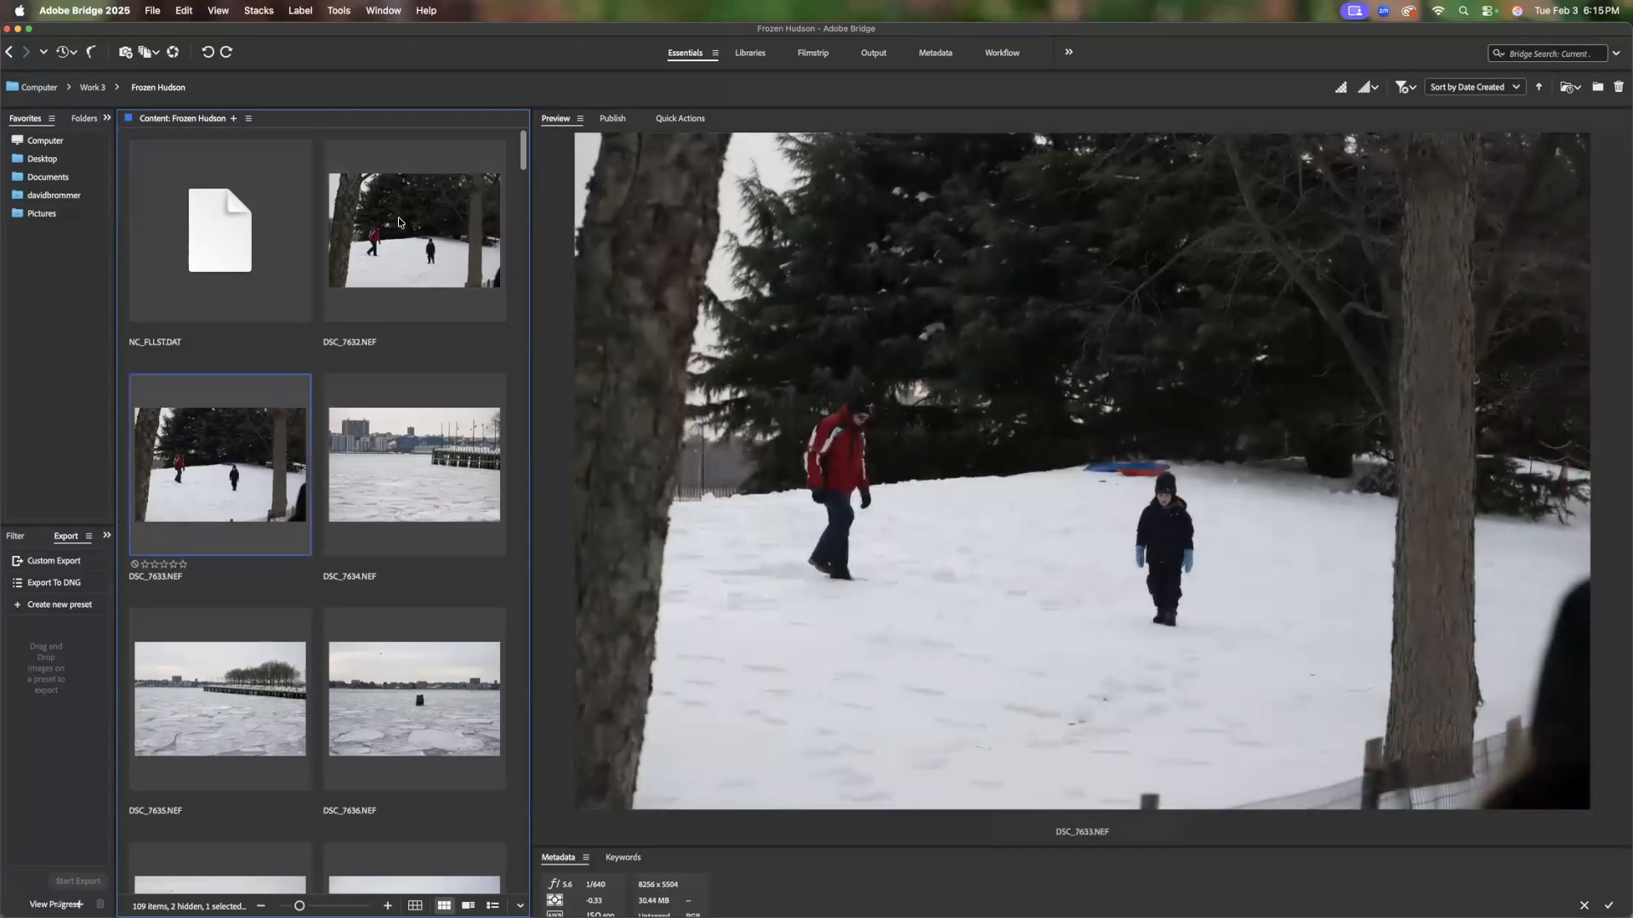
{"action": "key", "text": "Left"}
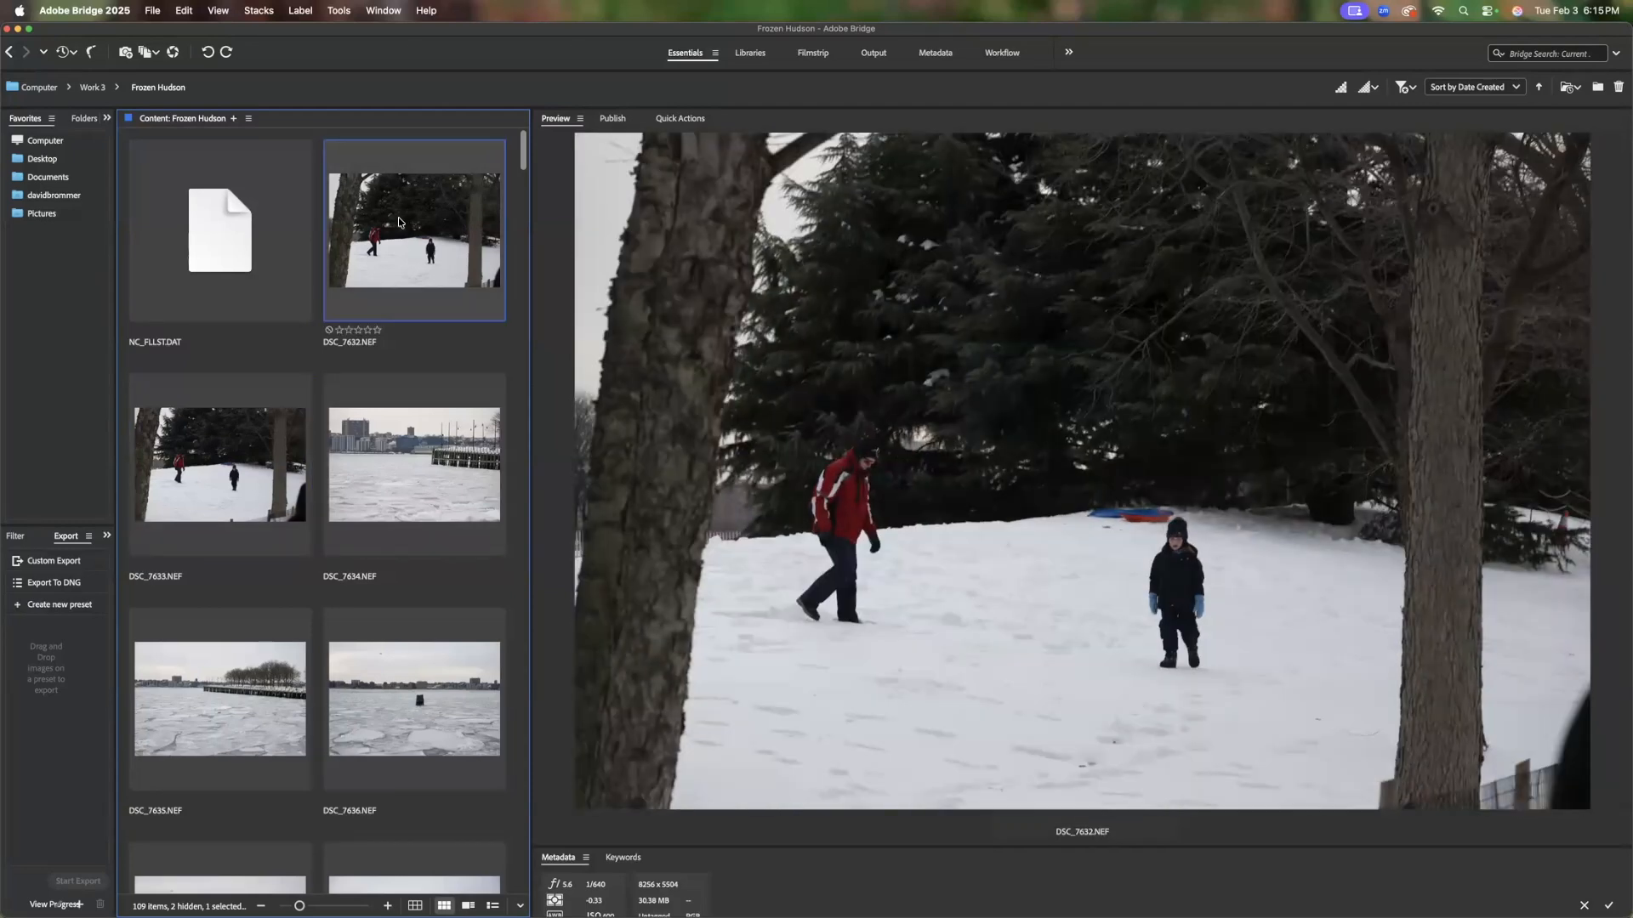
{"action": "key", "text": "Right"}
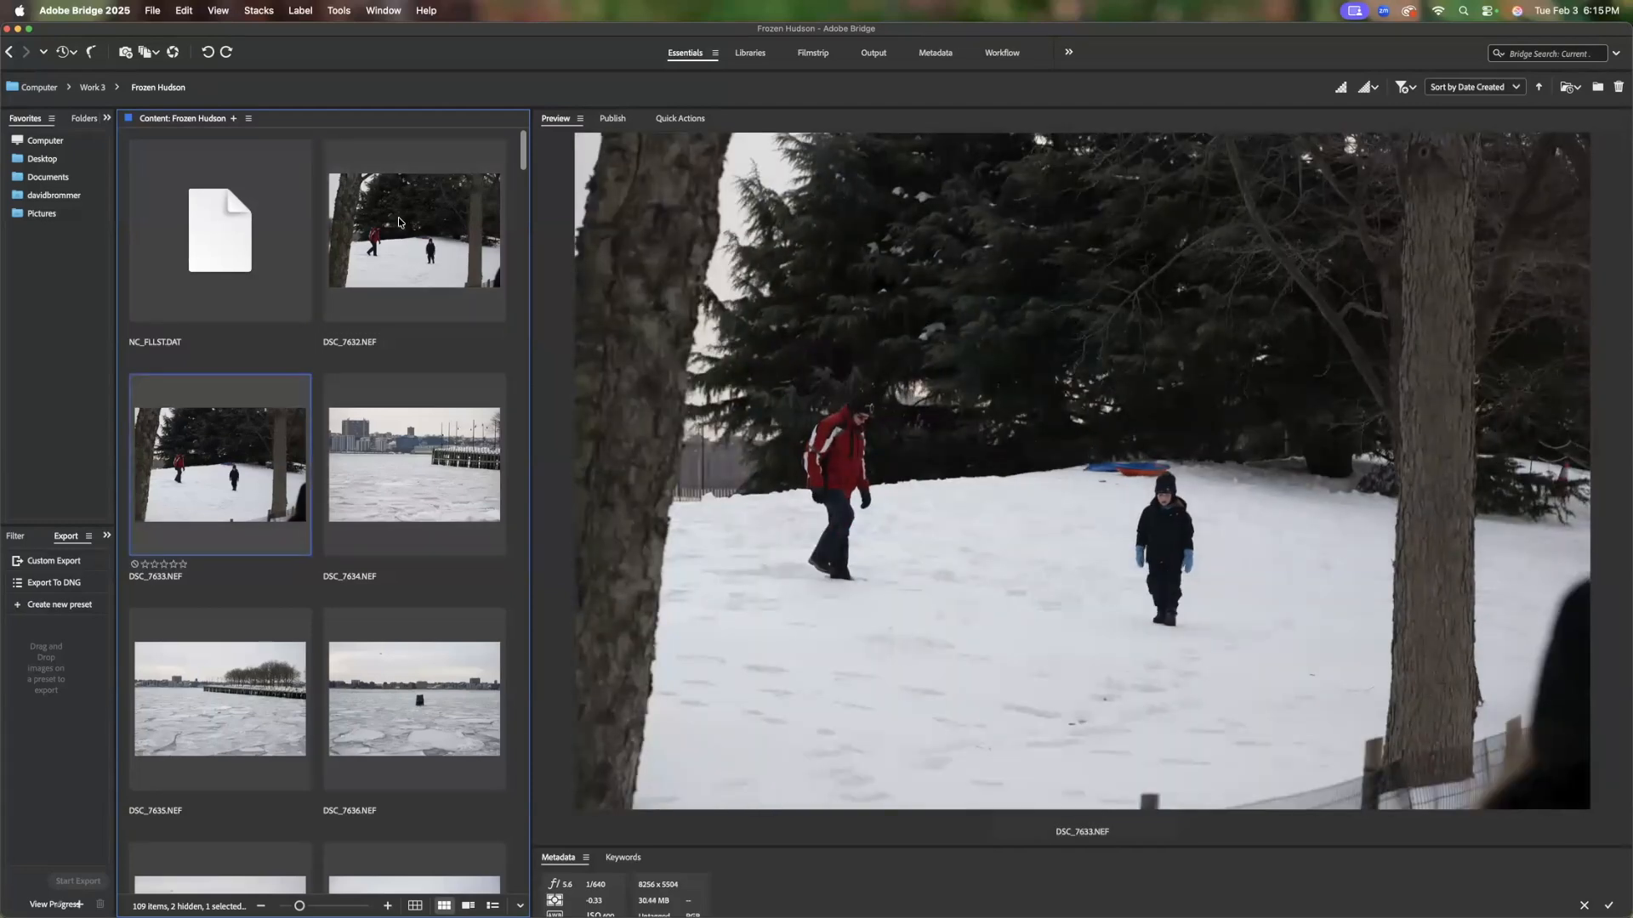
{"action": "key", "text": "Right"}
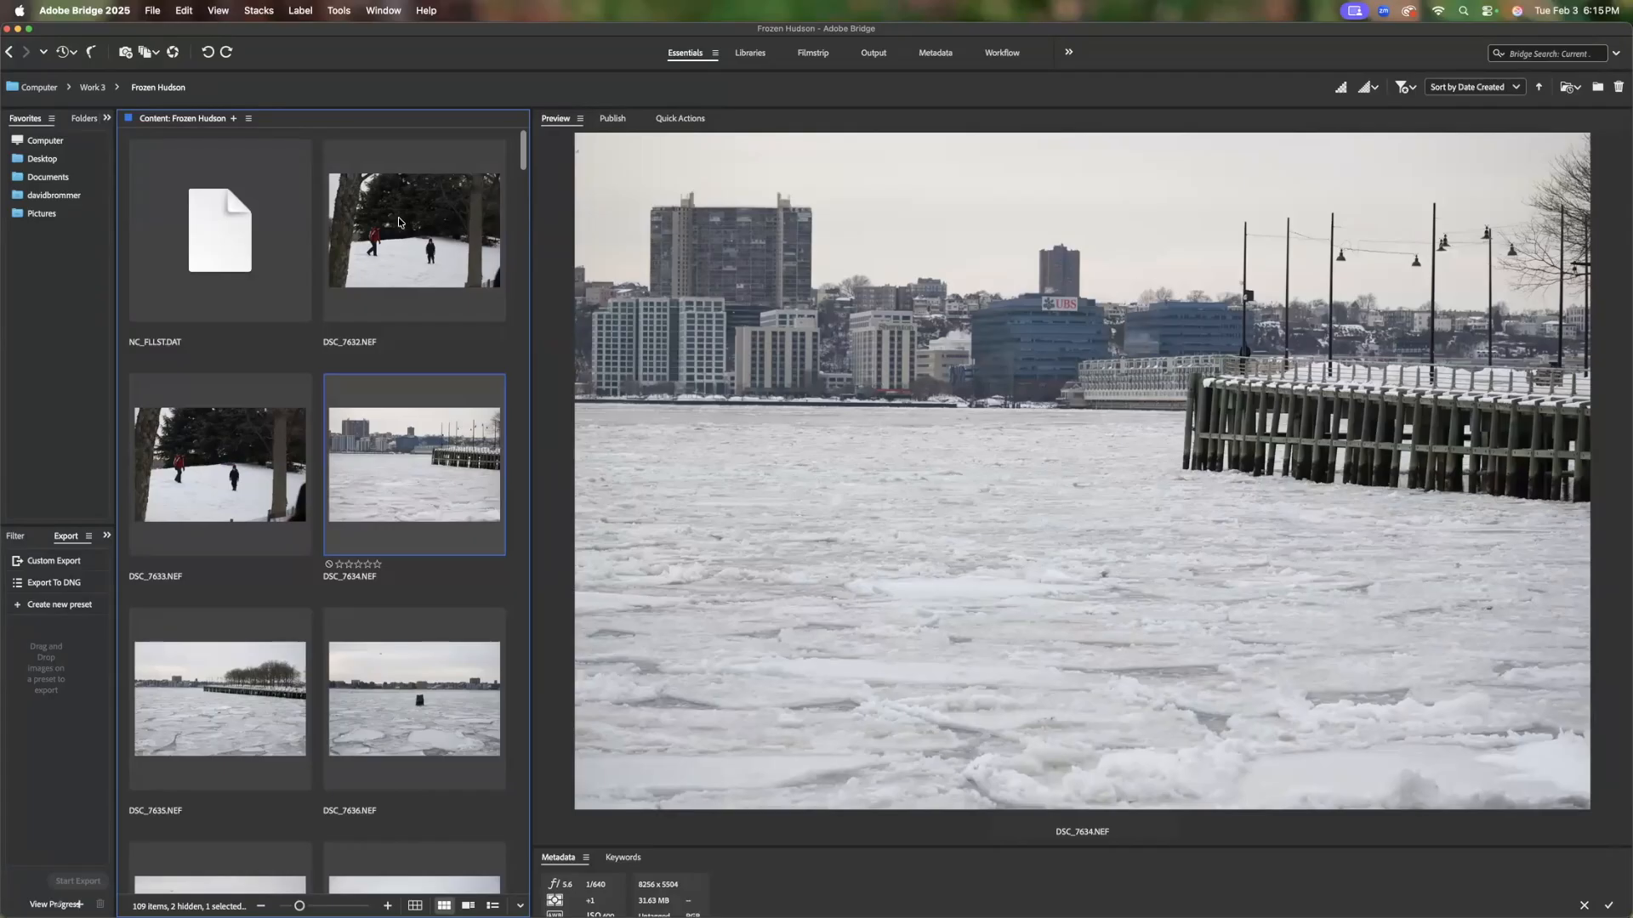
{"action": "key", "text": "Right"}
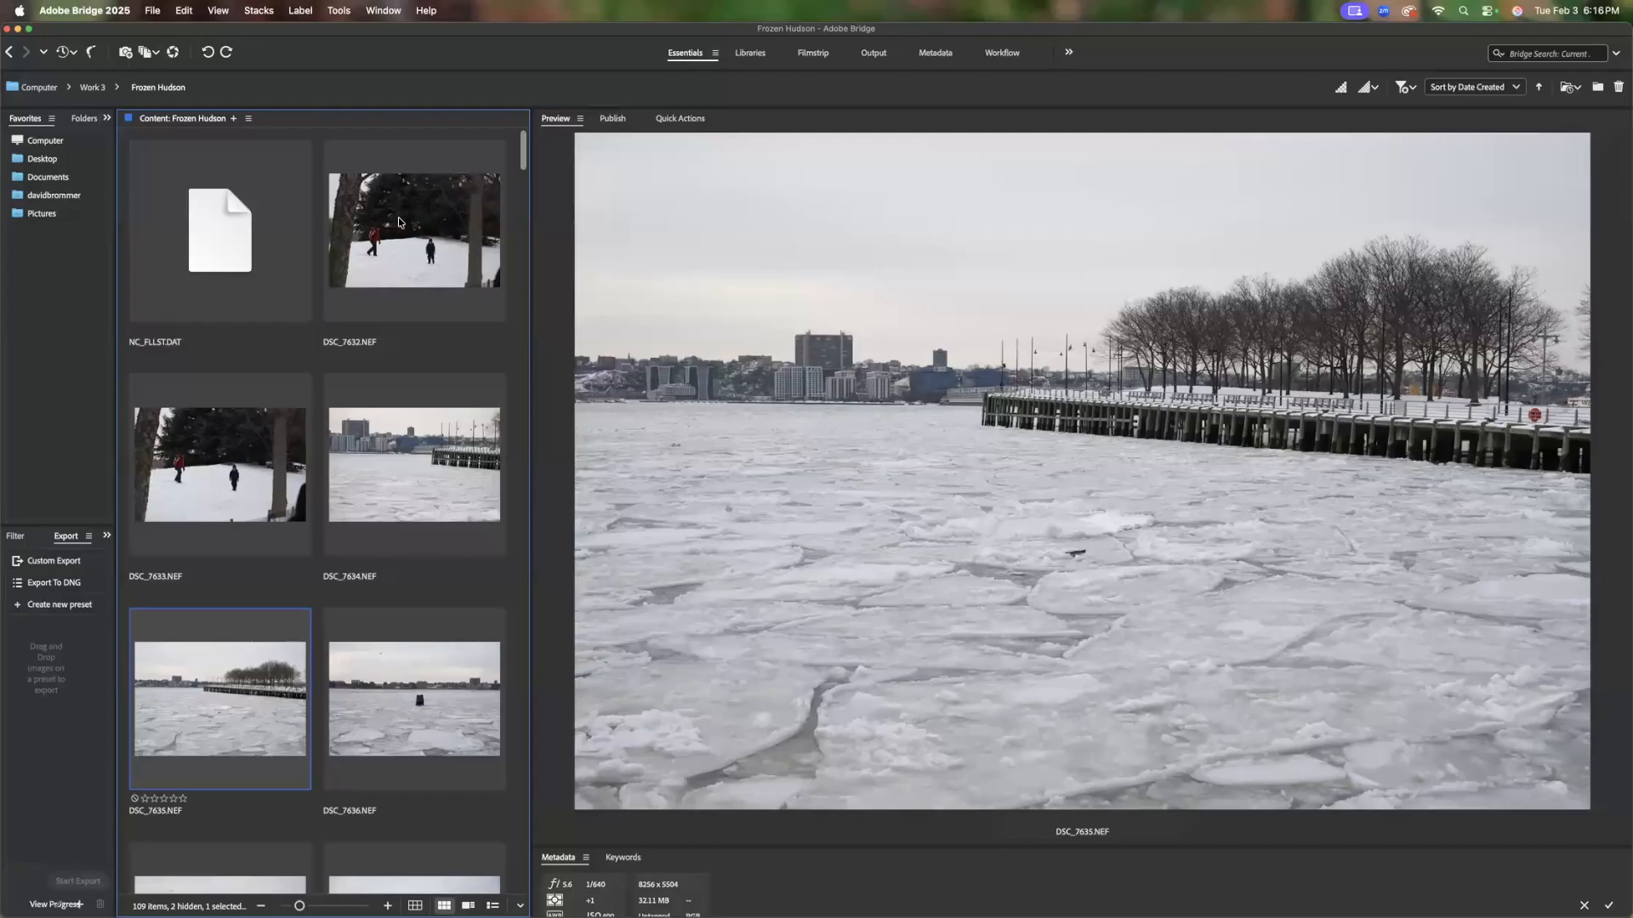
{"action": "key", "text": "Right"}
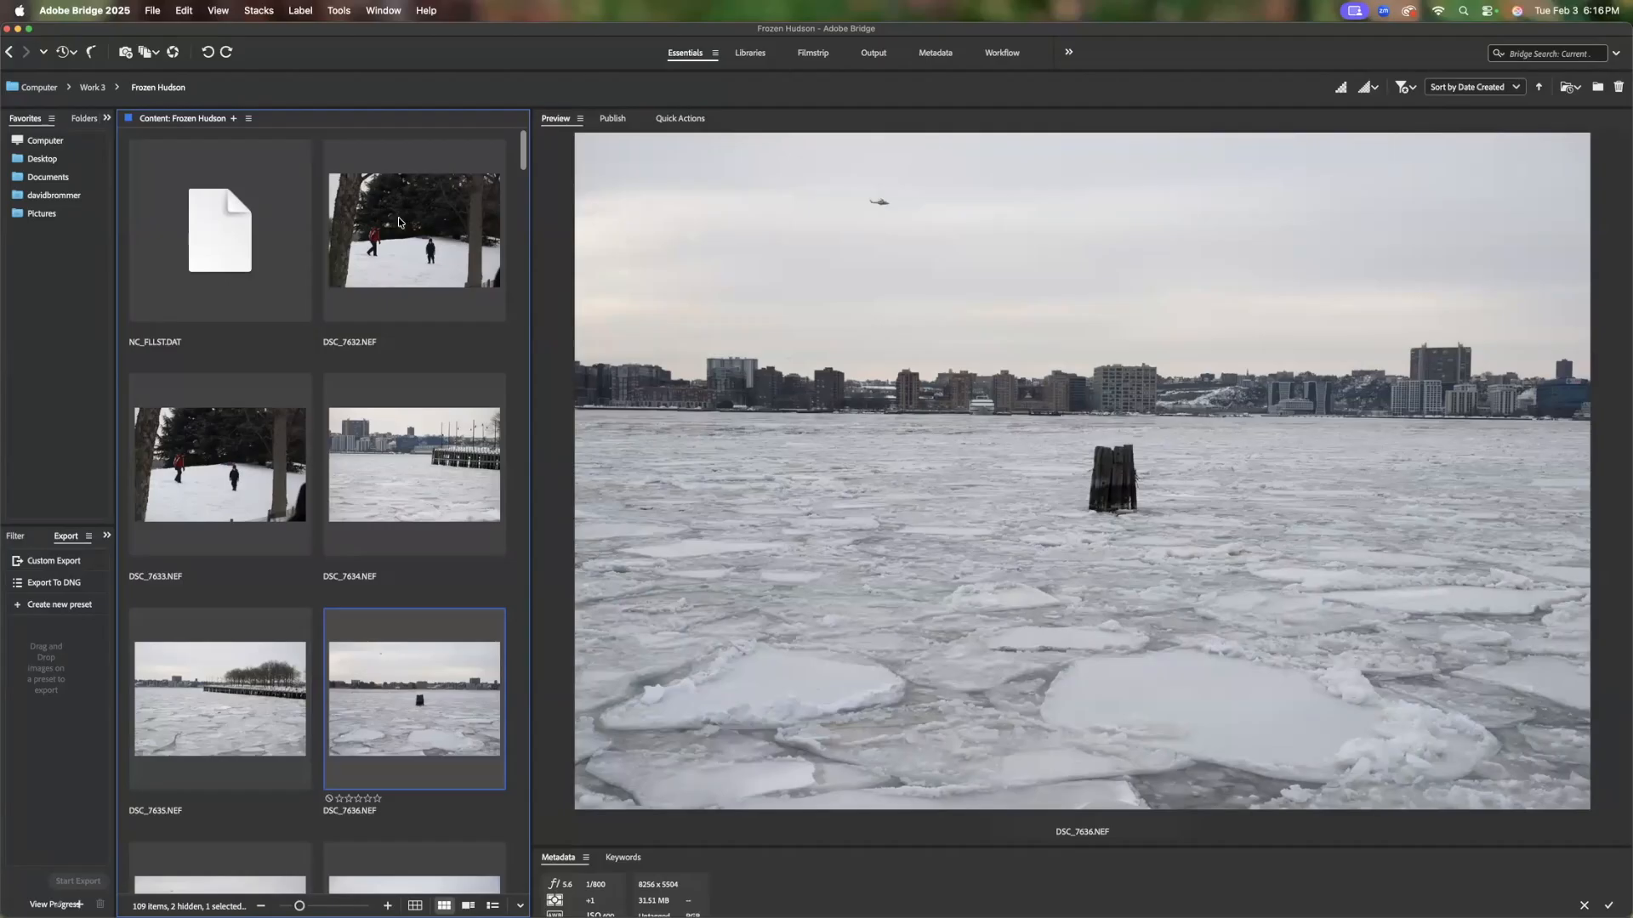
{"action": "key", "text": "Right"}
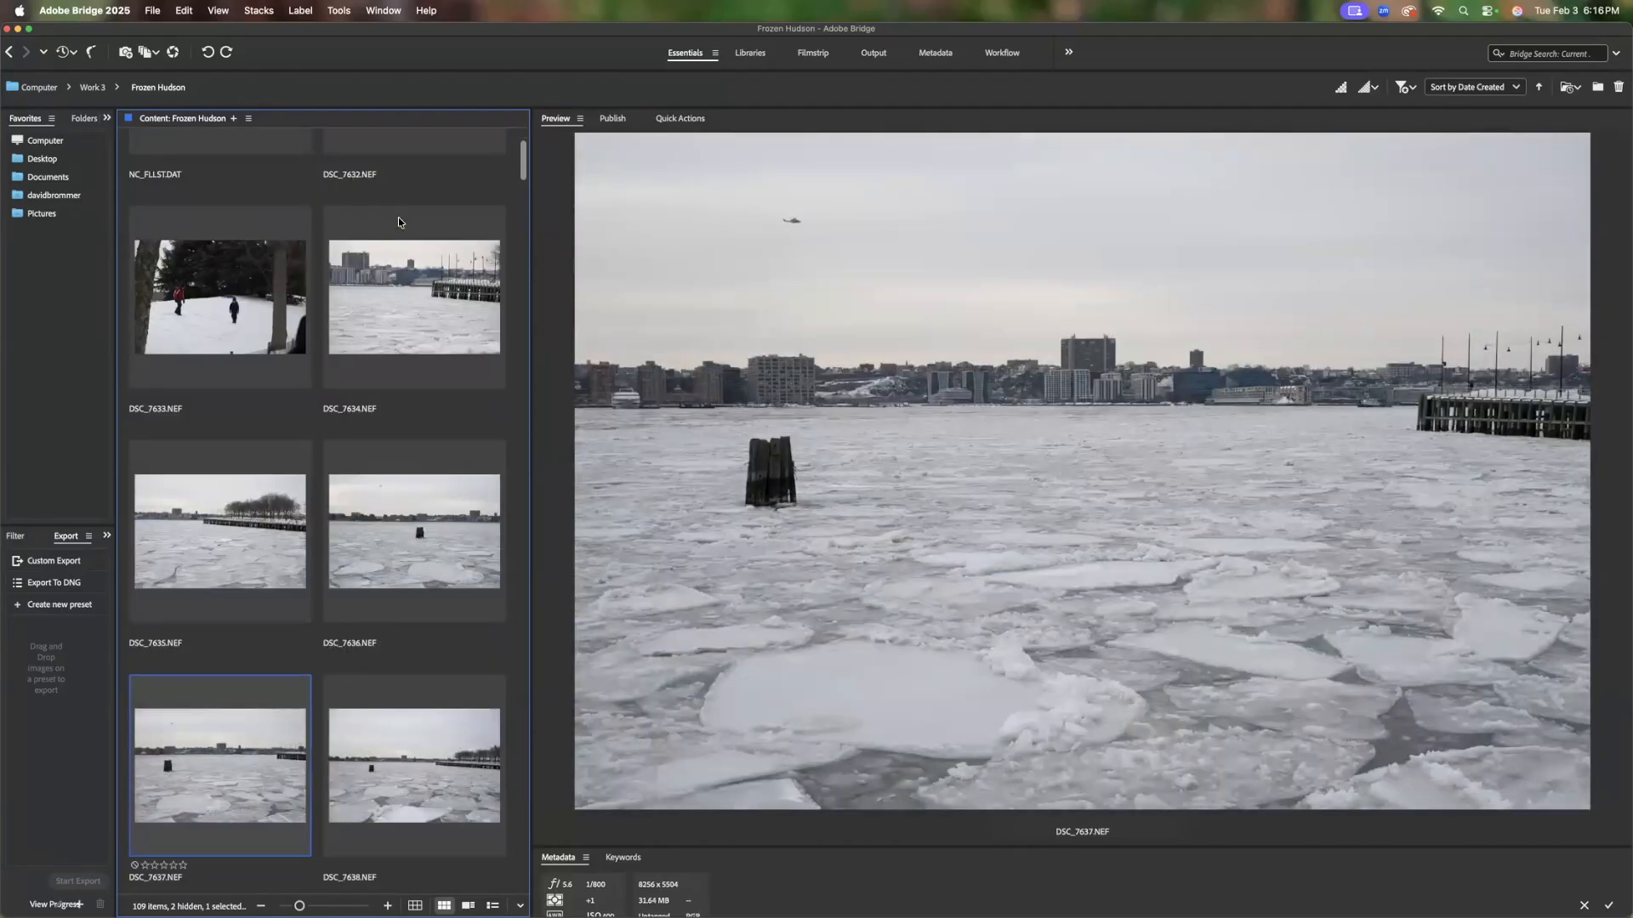
Compare the river photos from DSC_7634.NEF to DSC_7638.NEF in the large preview and rate DSC_7638.NEF one star
{"action": "key", "text": "Right"}
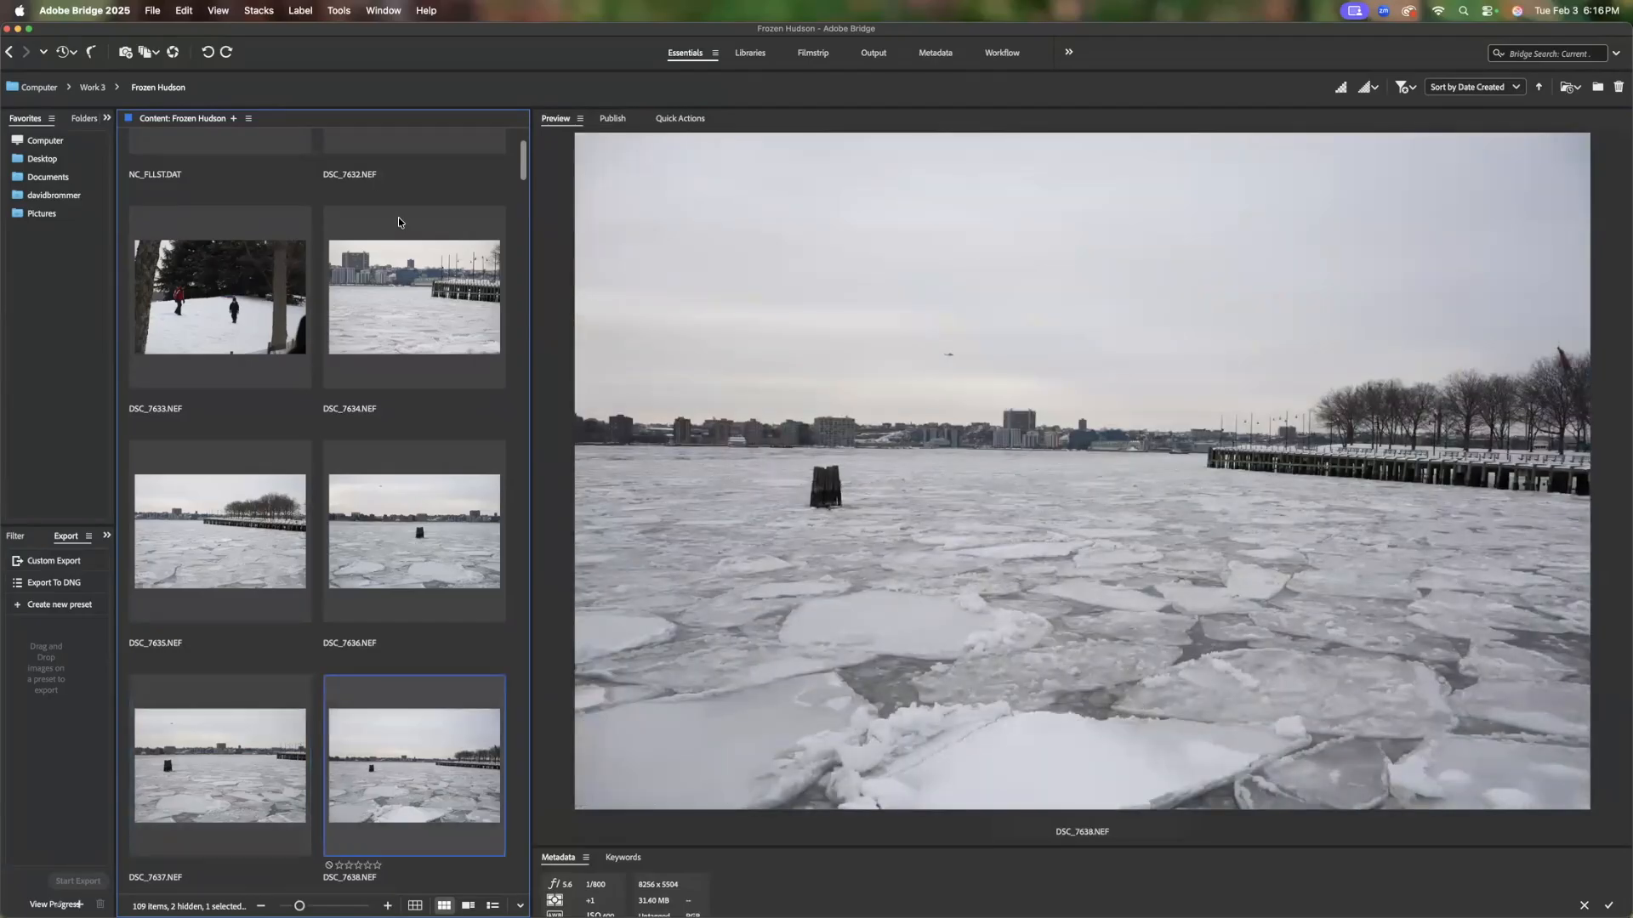
{"action": "key", "text": "Left"}
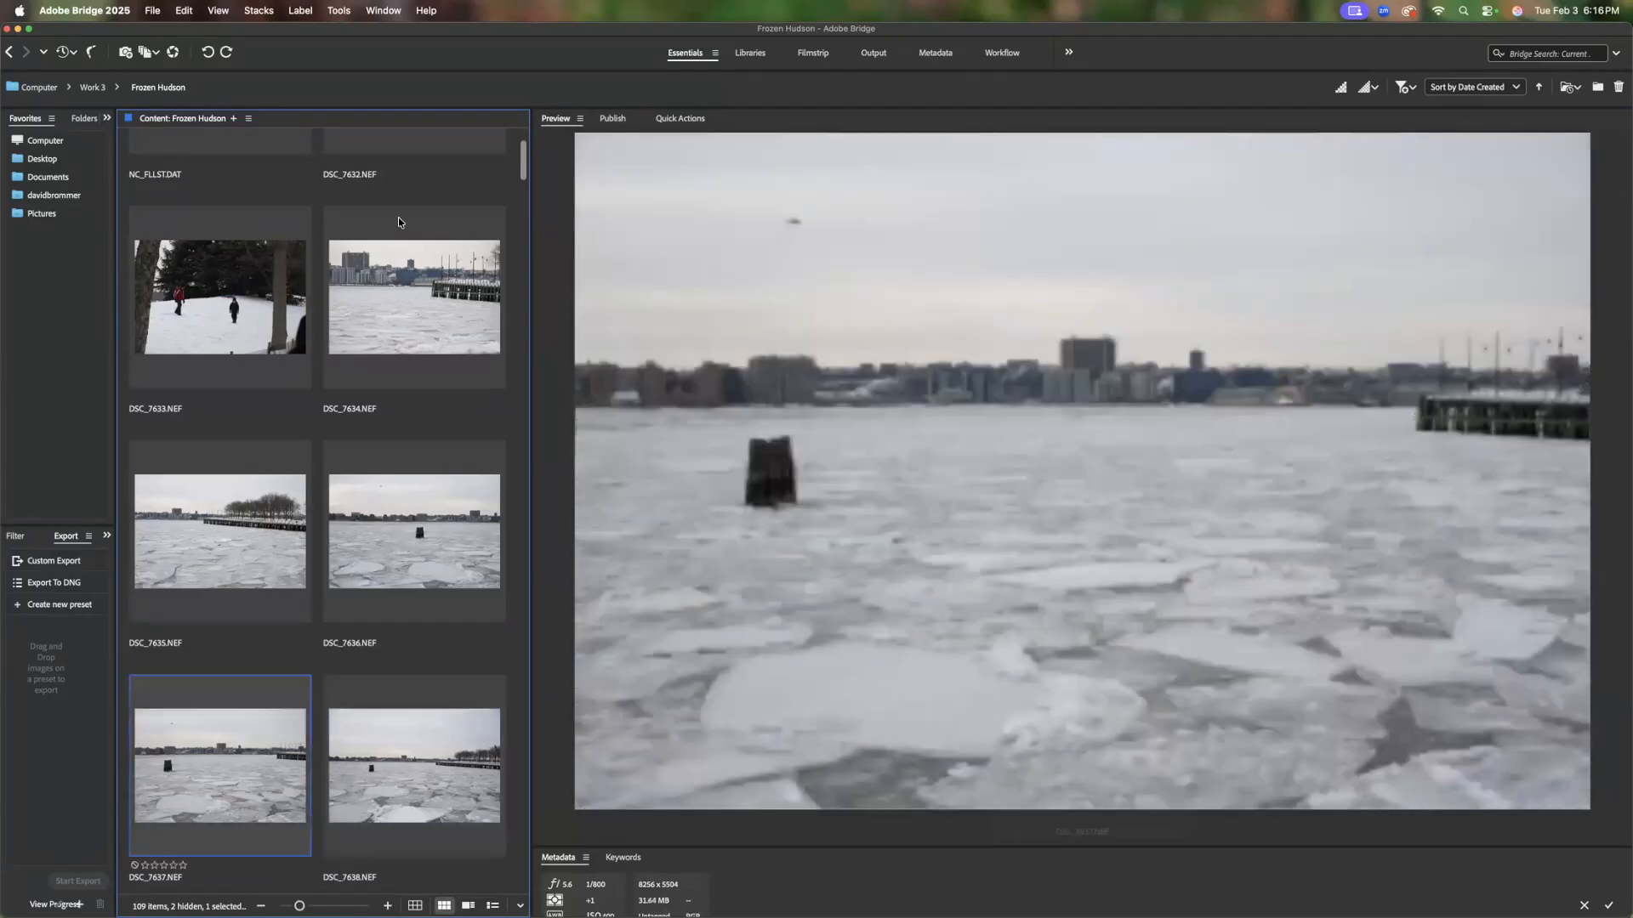
{"action": "key", "text": "Left"}
{"action": "key", "text": "Left"}
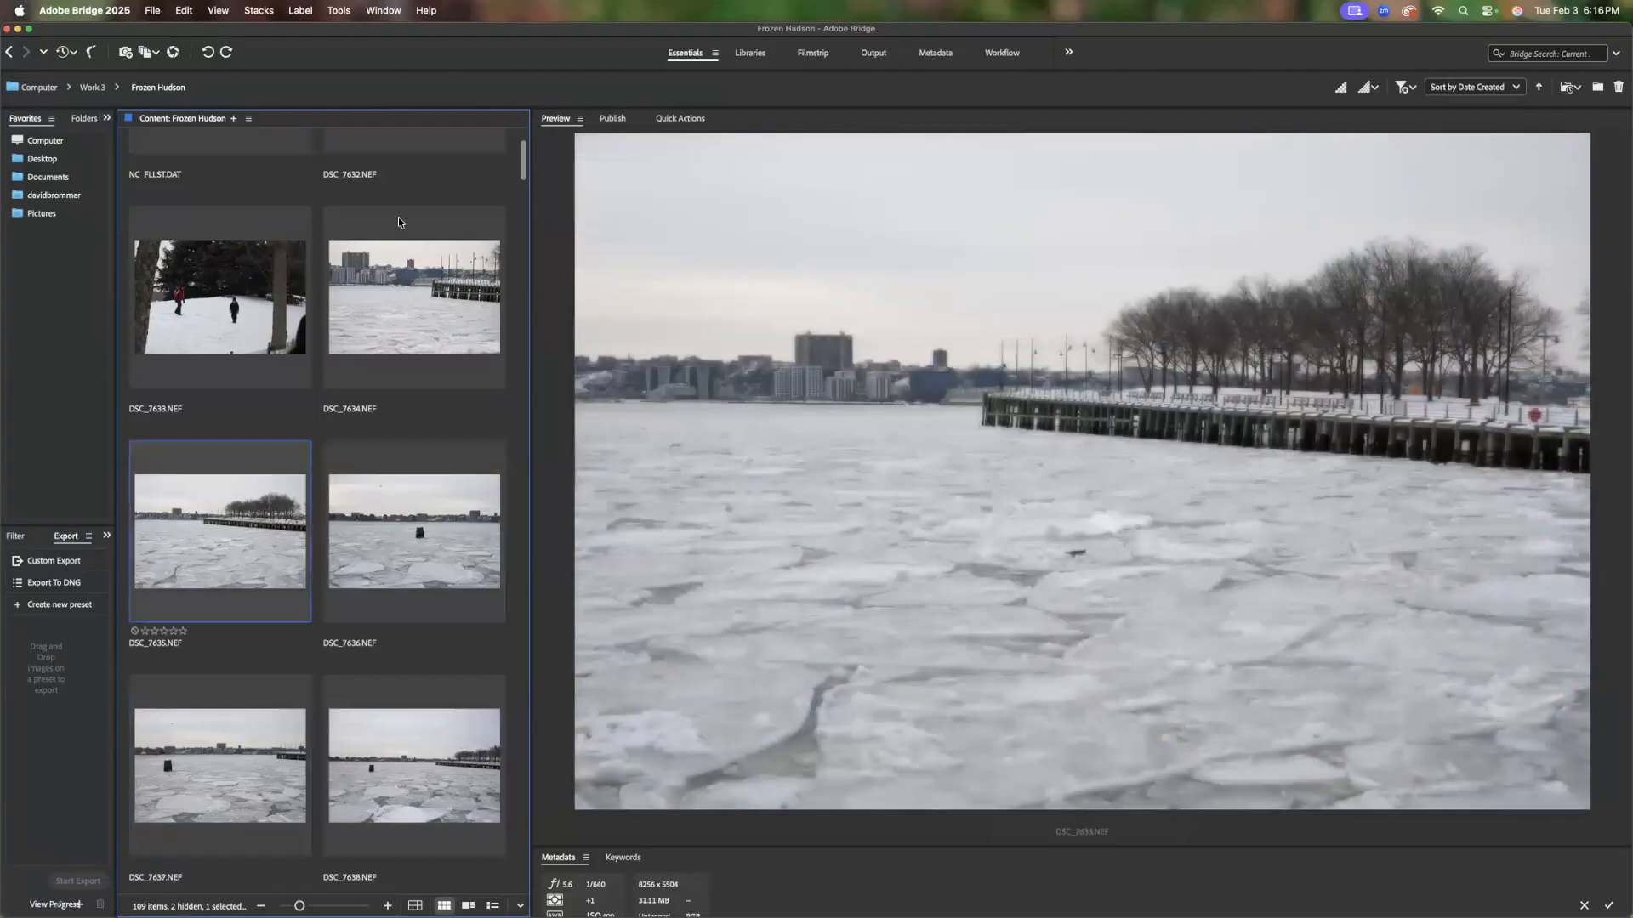
{"action": "key", "text": "Left"}
{"action": "key", "text": "Right"}
{"action": "key", "text": "Right"}
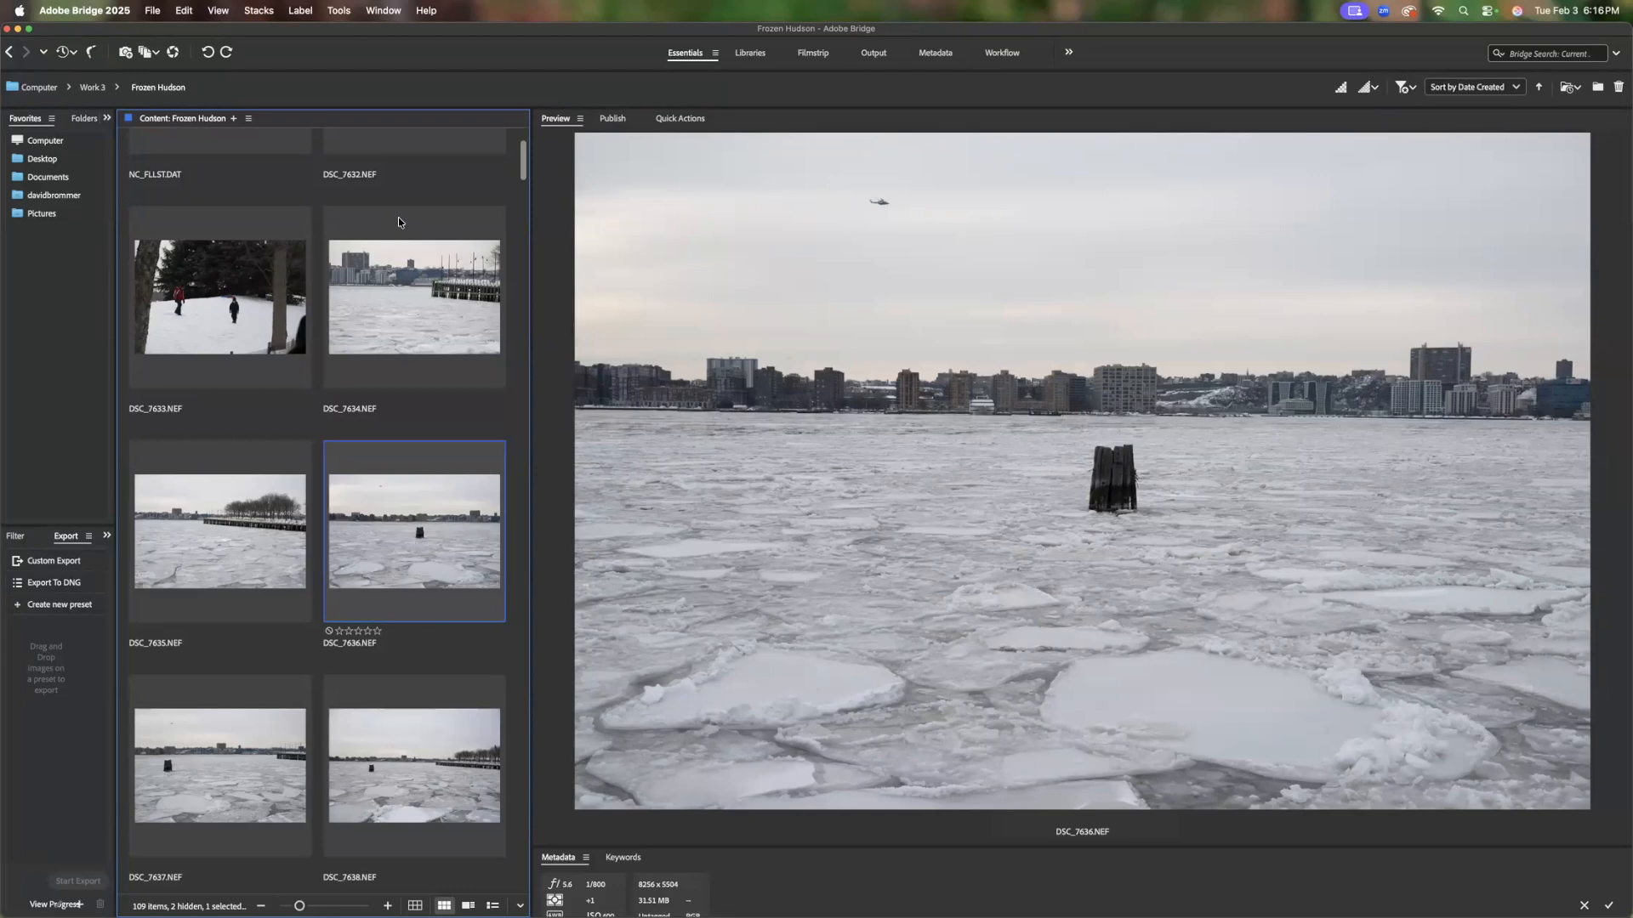
{"action": "key", "text": "Right"}
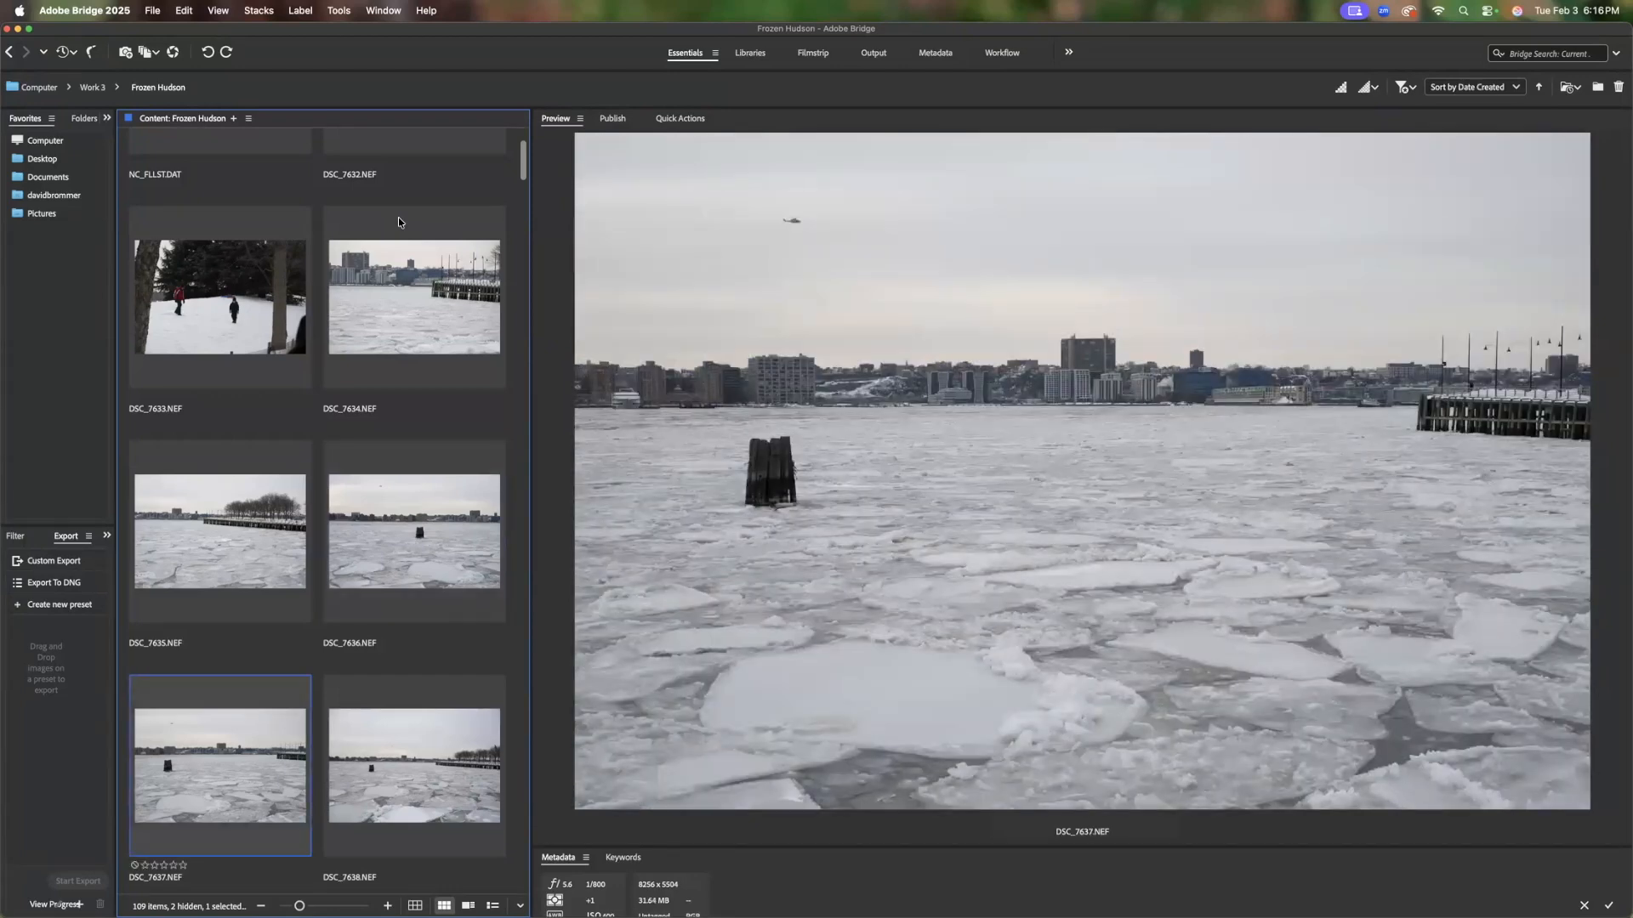
{"action": "key", "text": "Right"}
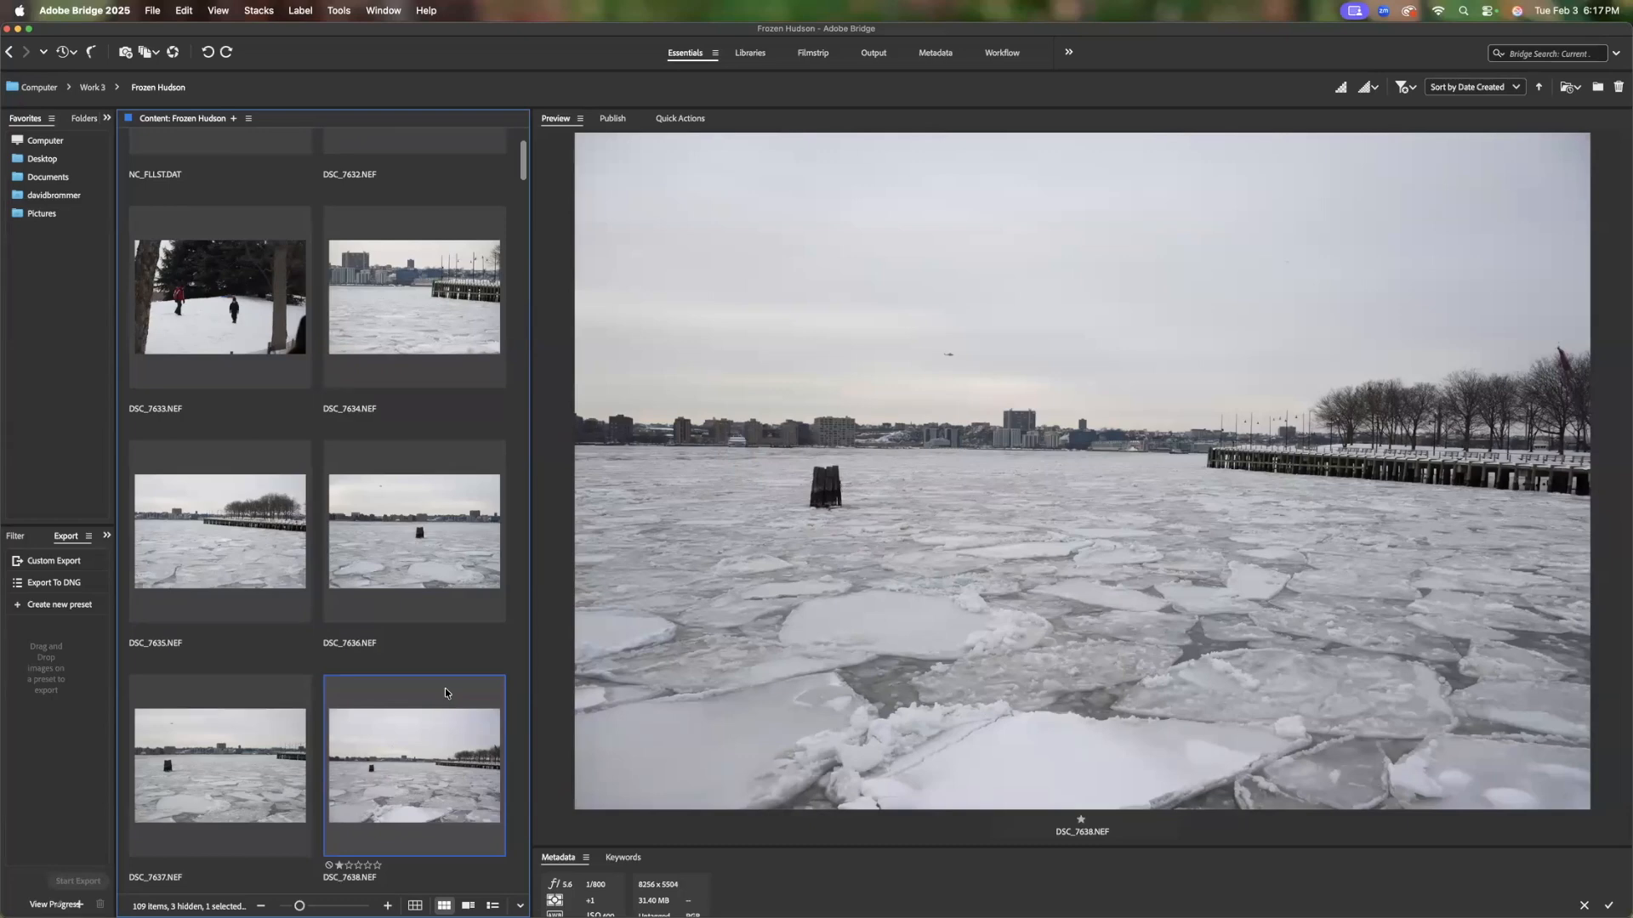
Compare the two wooden piling shots DSC_7639.NEF and DSC_7640.NEF and rate DSC_7640.NEF one star
{"action": "key", "text": "Right"}
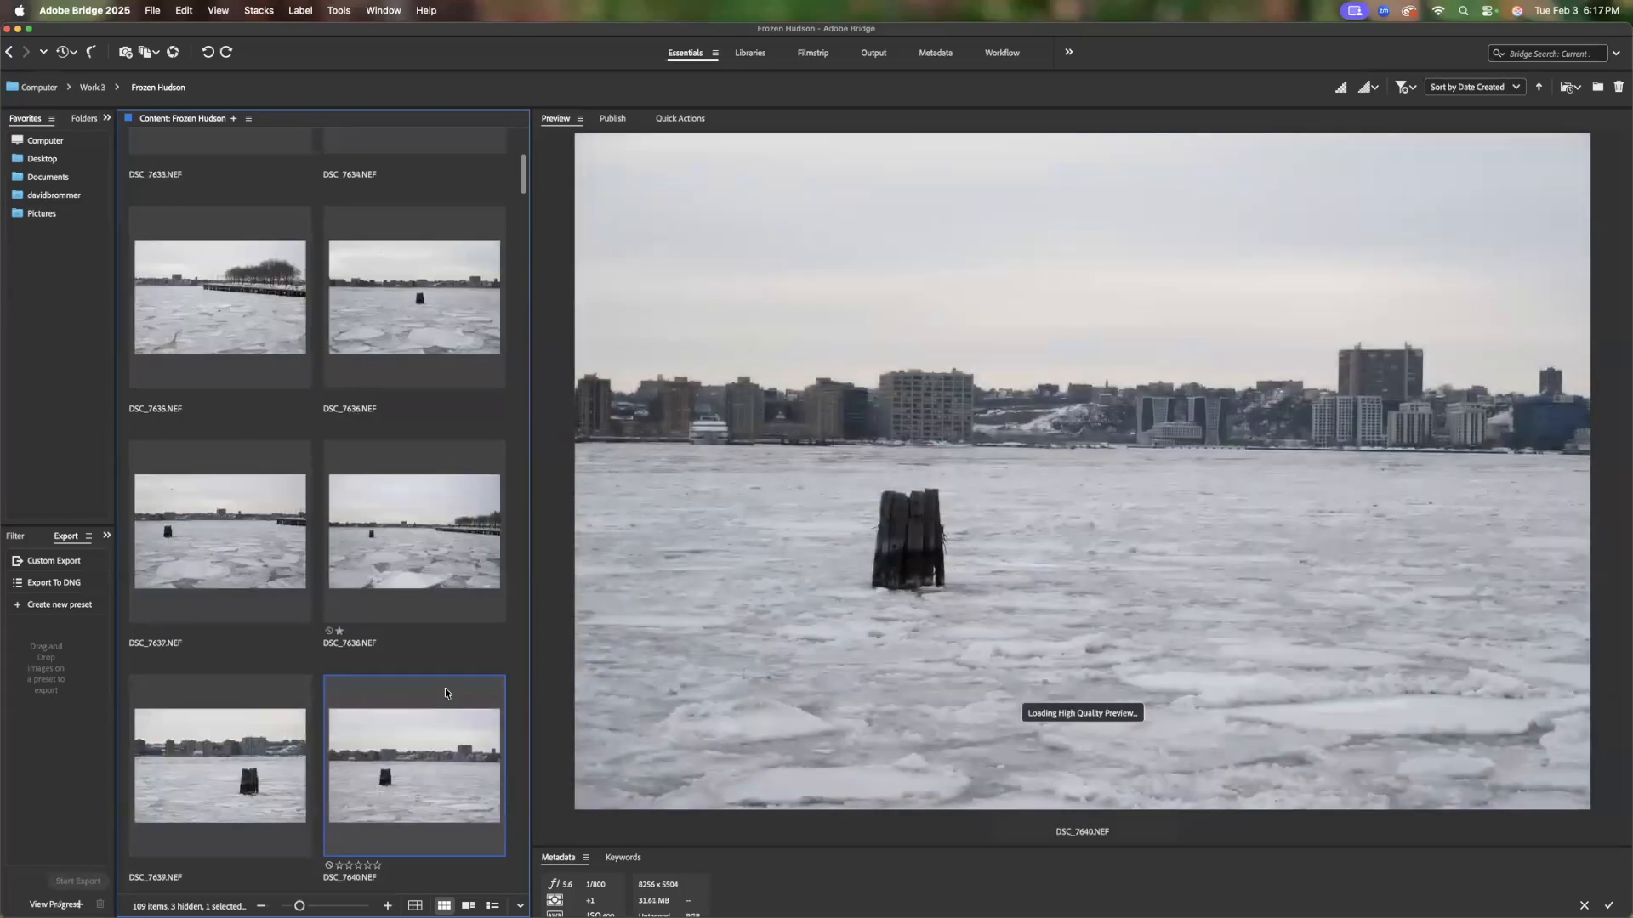
{"action": "key", "text": "Right"}
{"action": "key", "text": "Left"}
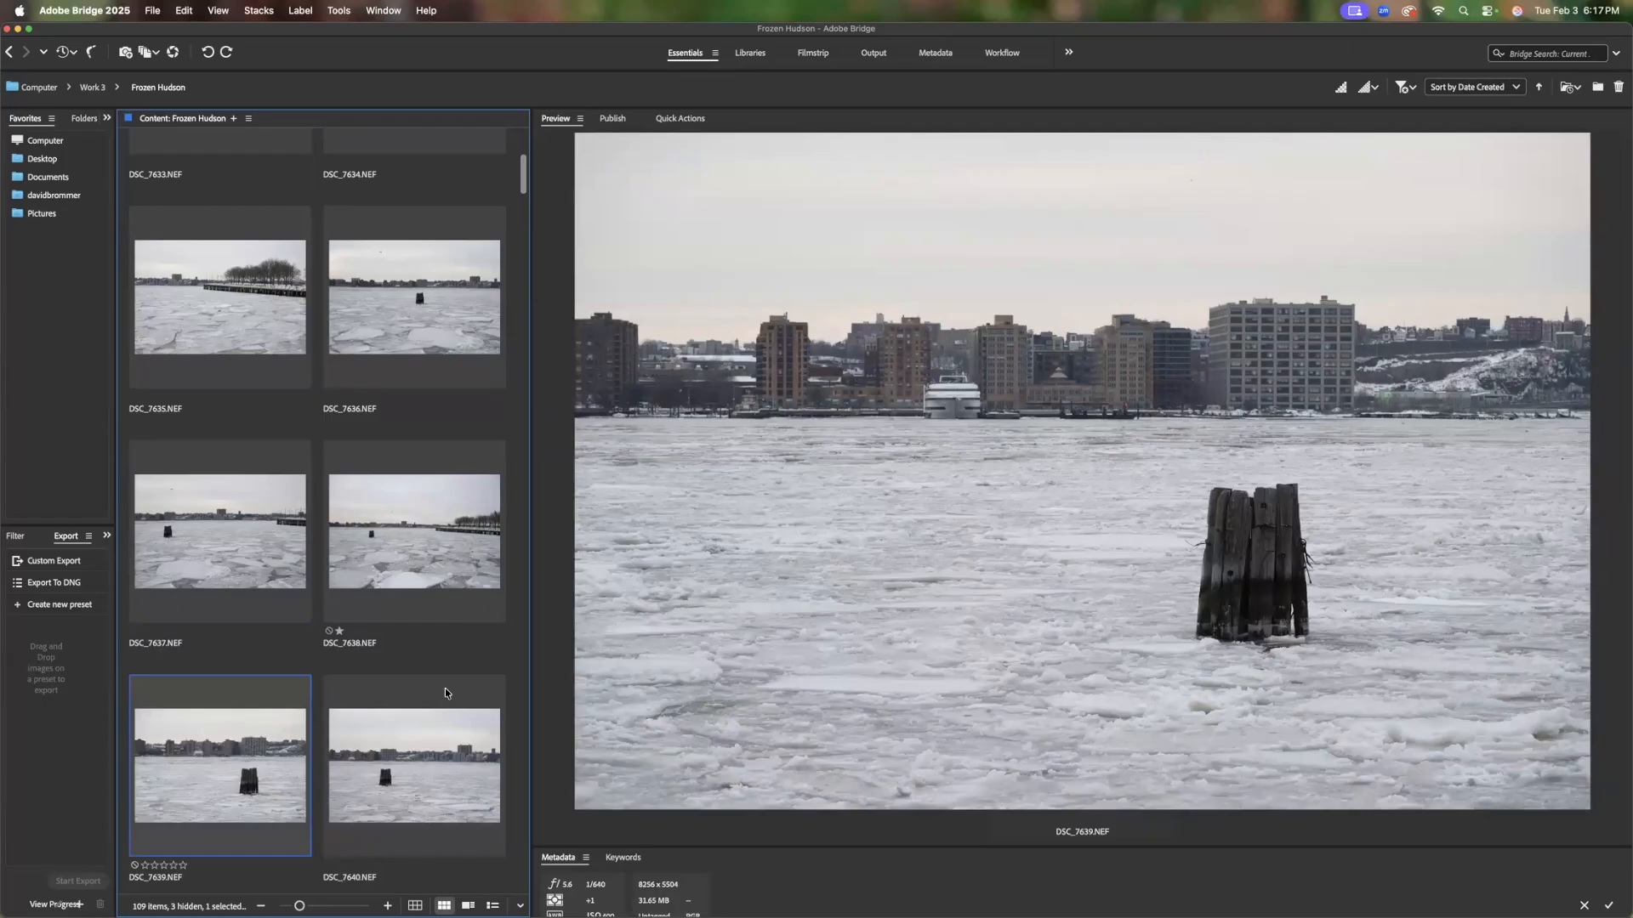
{"action": "key", "text": "Right"}
{"action": "key", "text": "Left"}
{"action": "key", "text": "Right"}
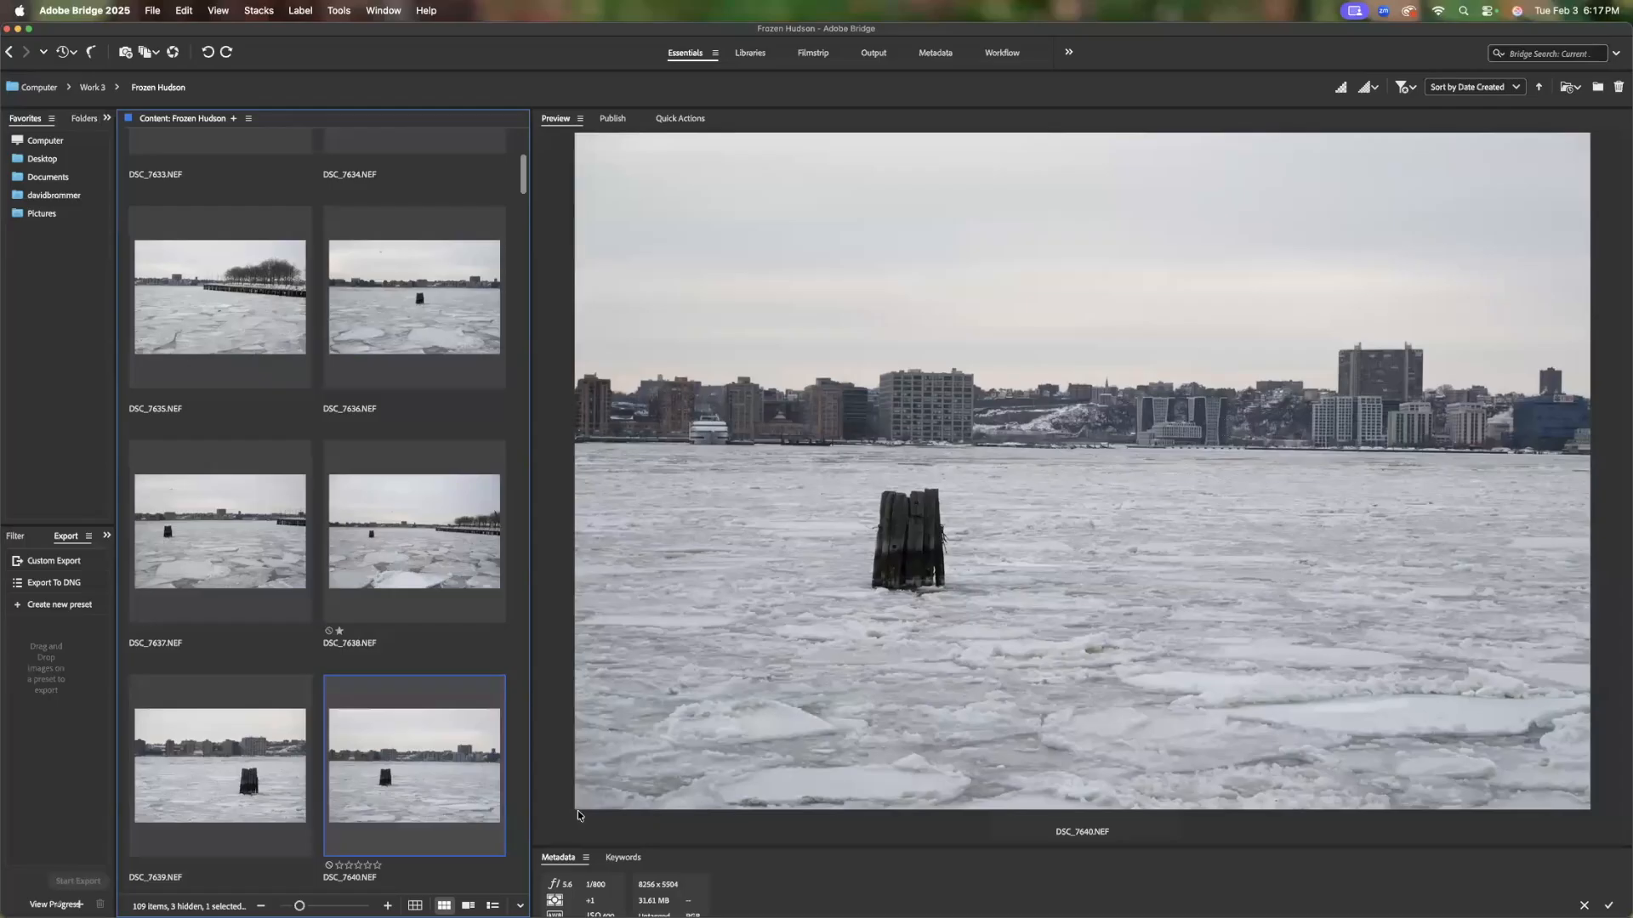
{"action": "left_click", "coordinate": [339, 866]}
Review the ice close-up DSC_7641.NEF and the pier view DSC_7642.NEF in the large preview
{"action": "key", "text": "Right"}
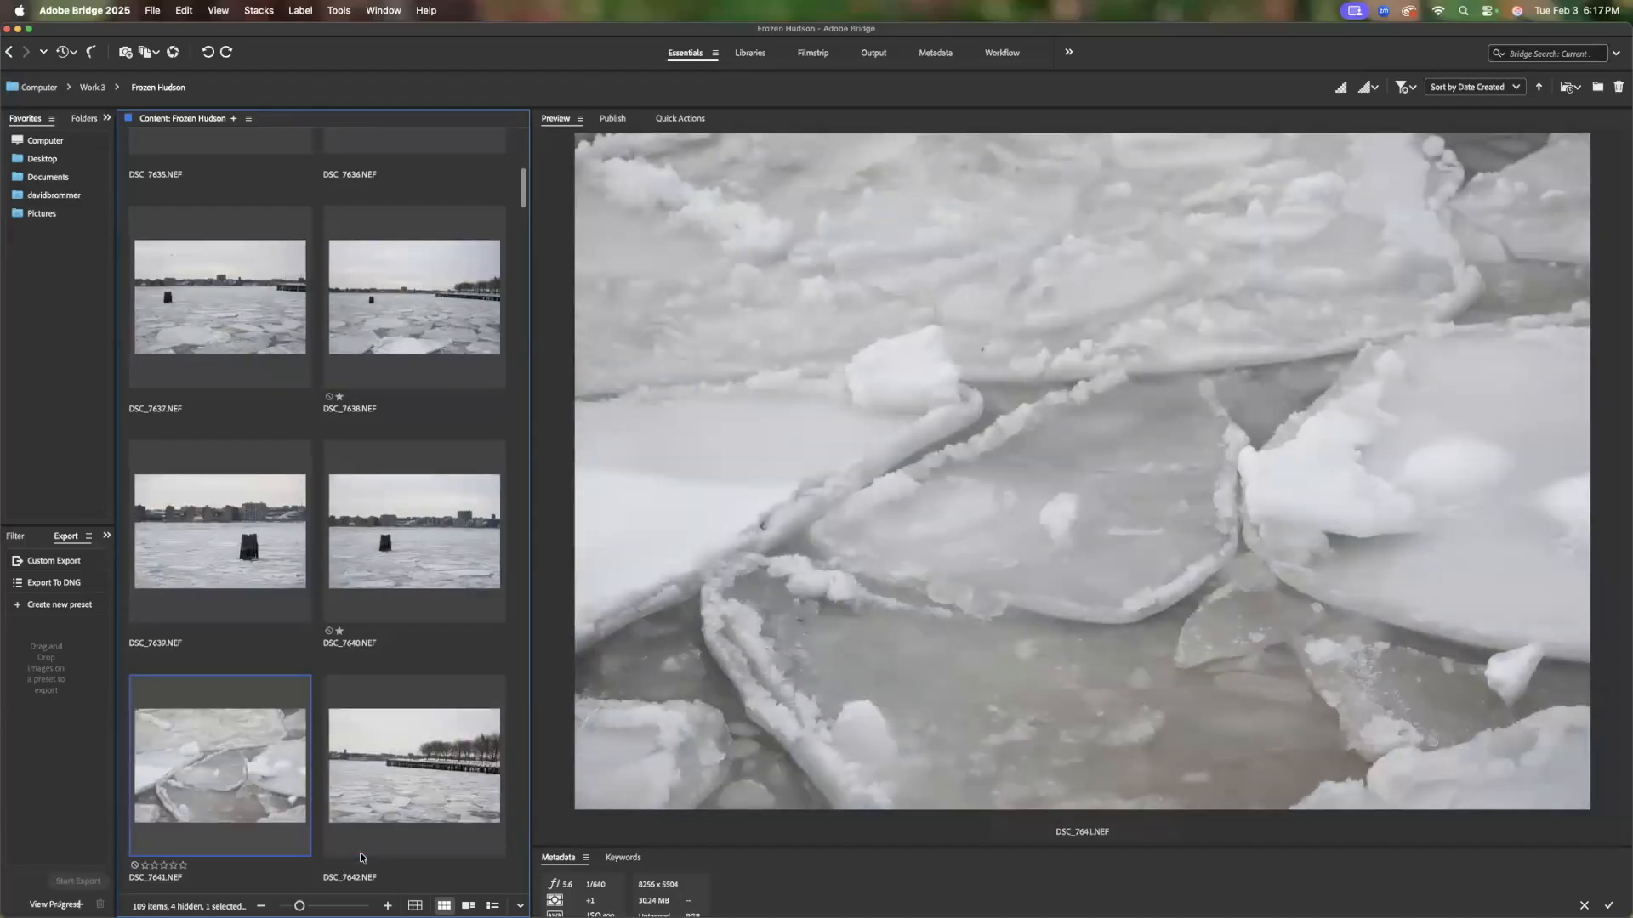
{"action": "key", "text": "Right"}
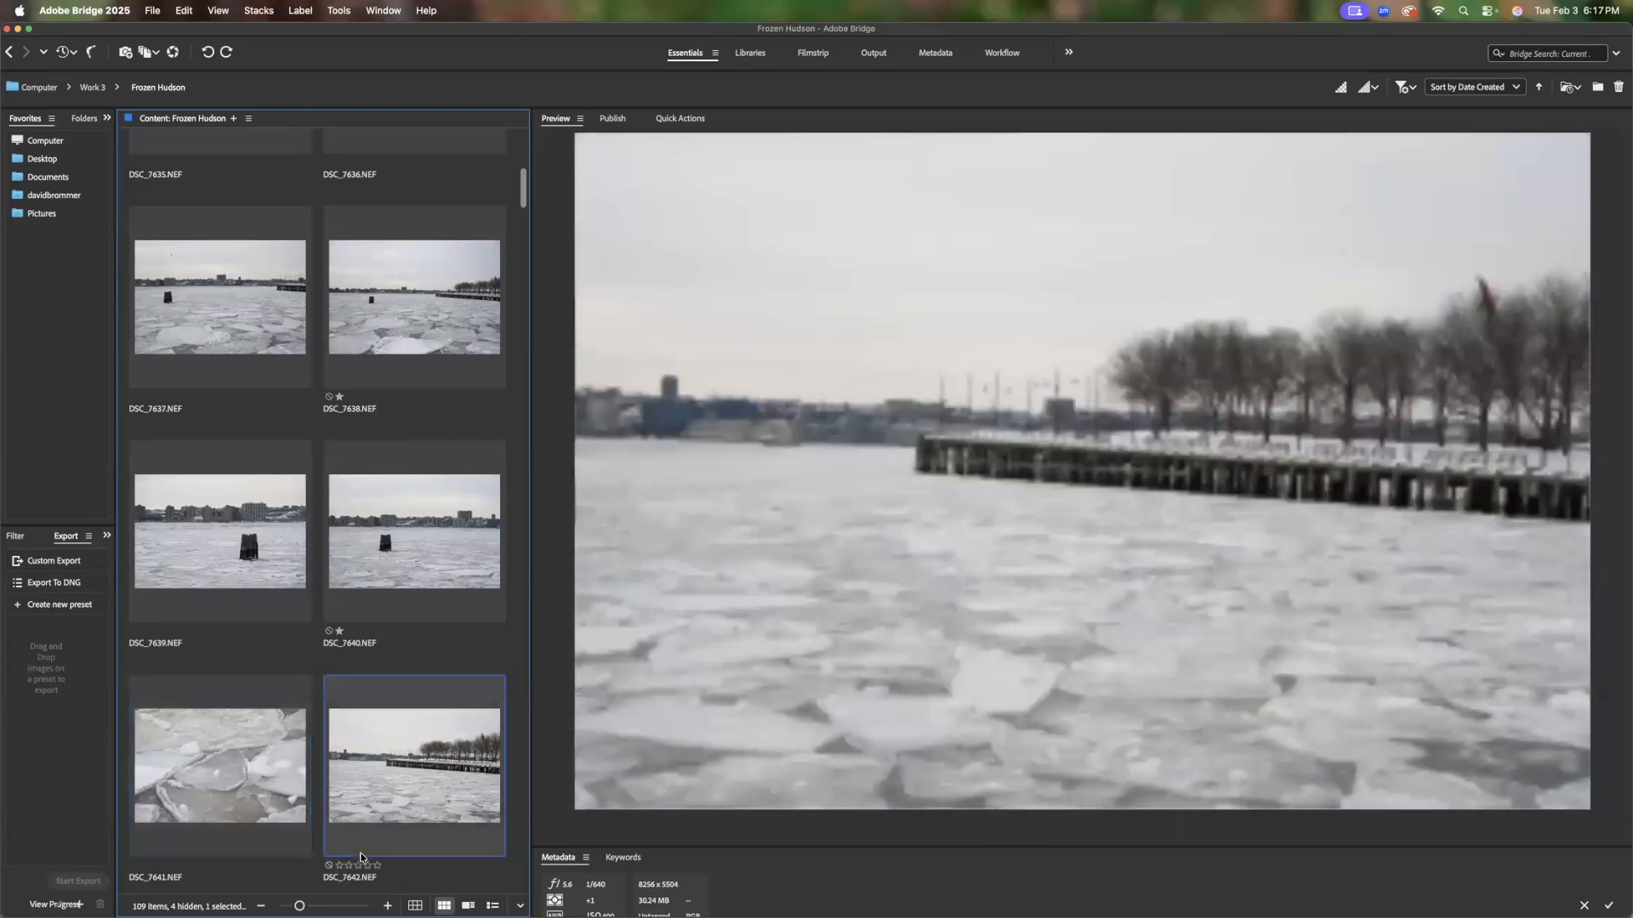
{"action": "key", "text": "Left"}
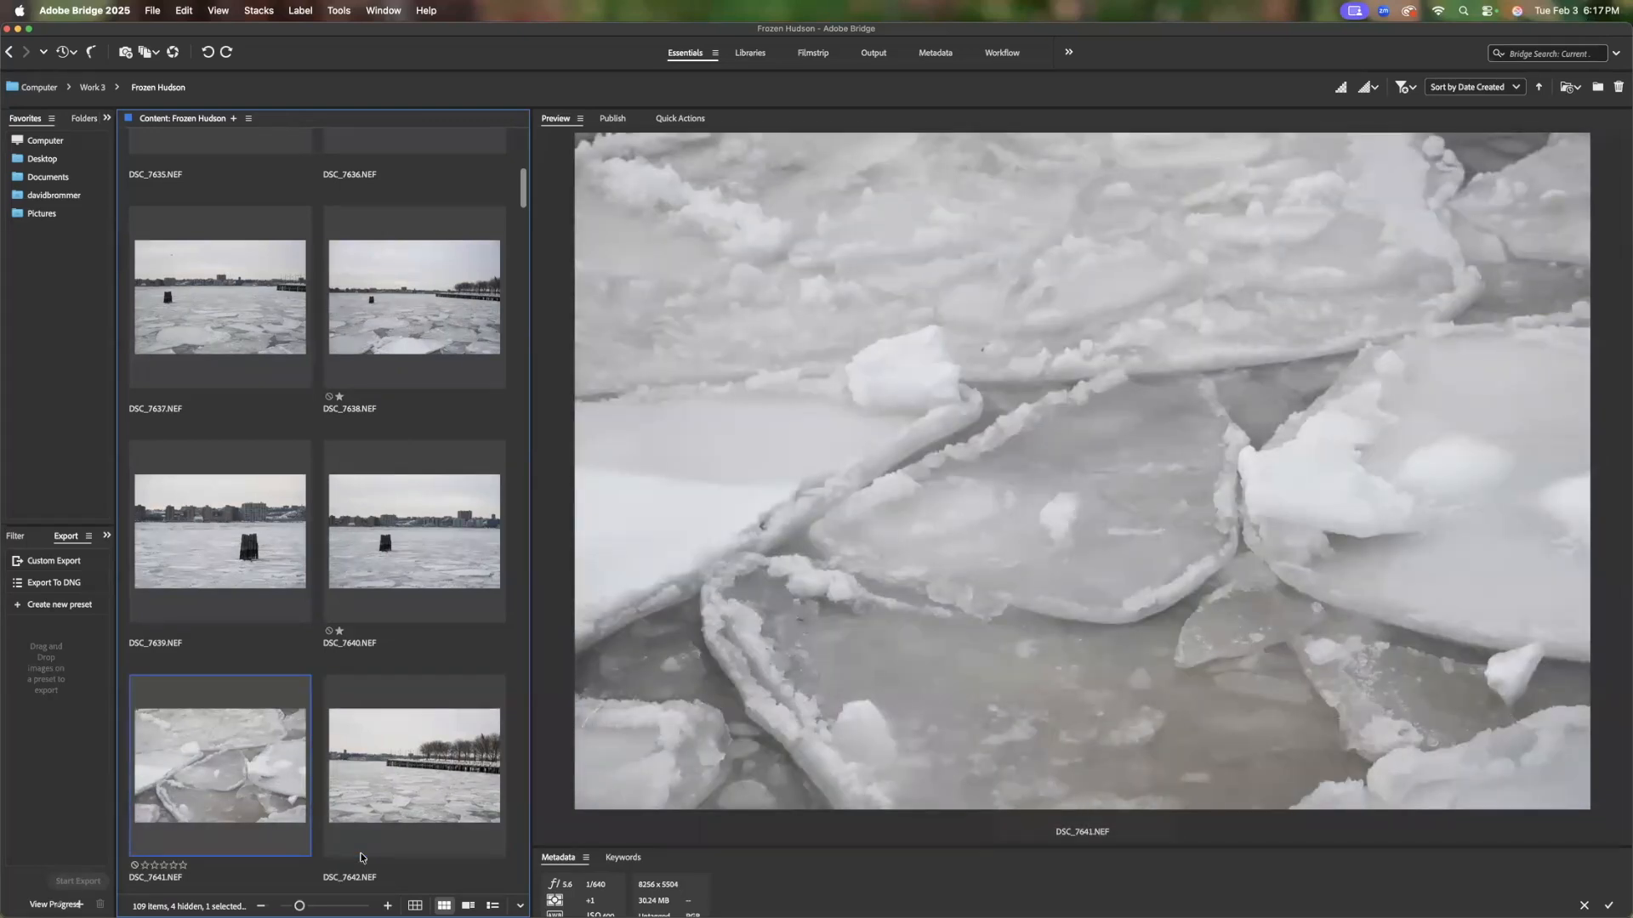
{"action": "key", "text": "Right"}
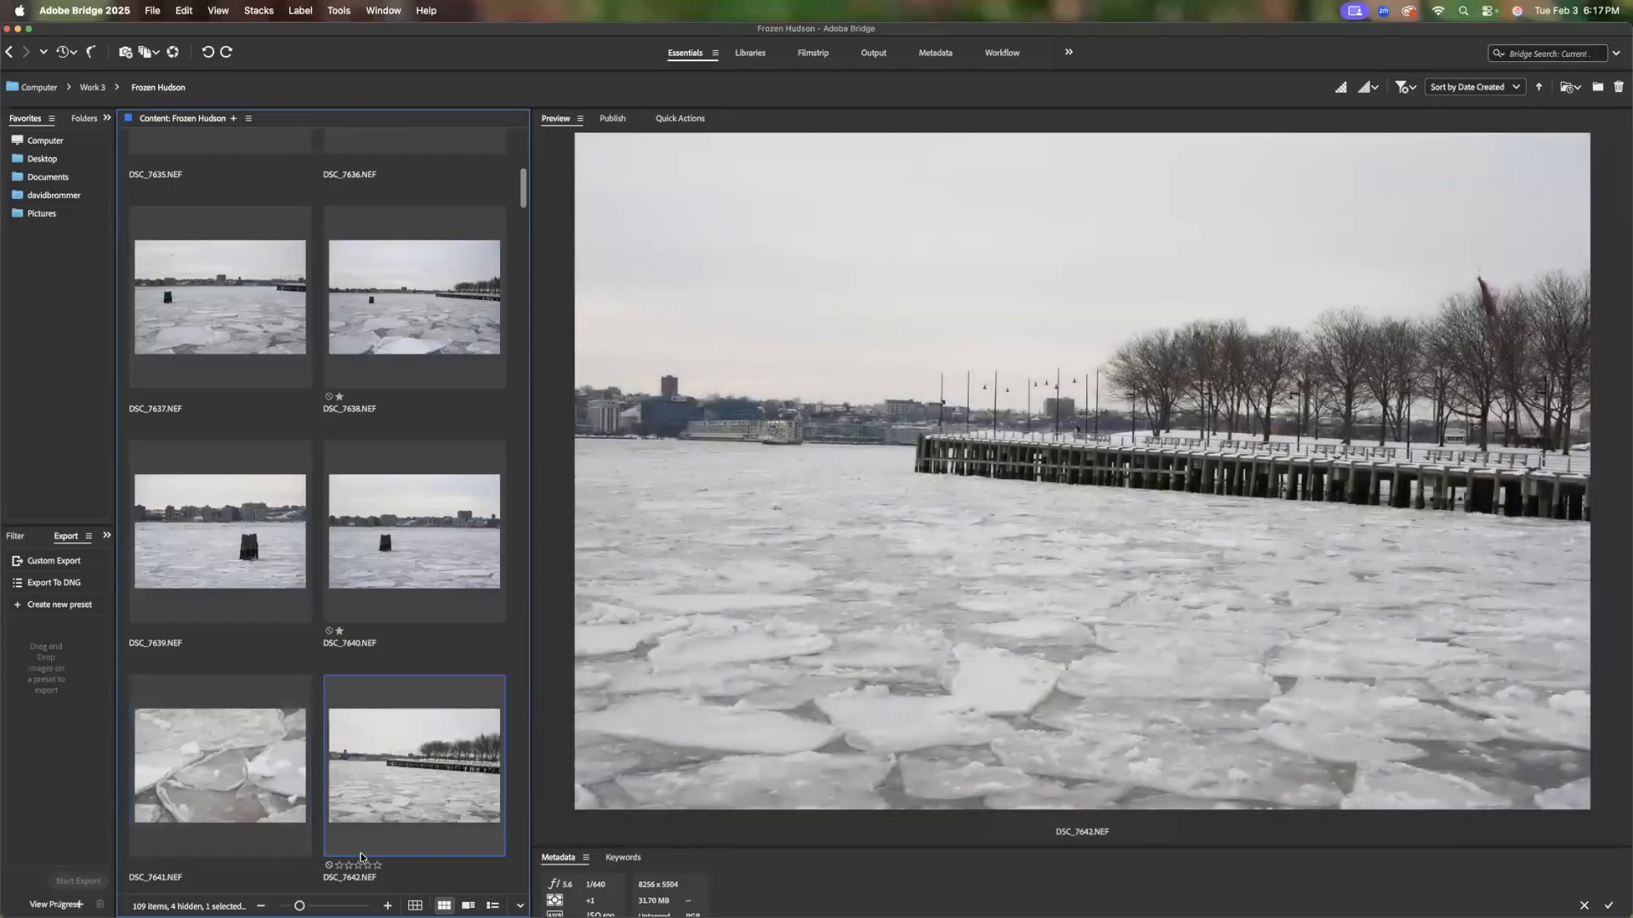
Compare the similar tree-lined pier shots DSC_7643.NEF to DSC_7647.NEF back and forth and continue to the vertical DSC_7648.NEF
{"action": "key", "text": "Right"}
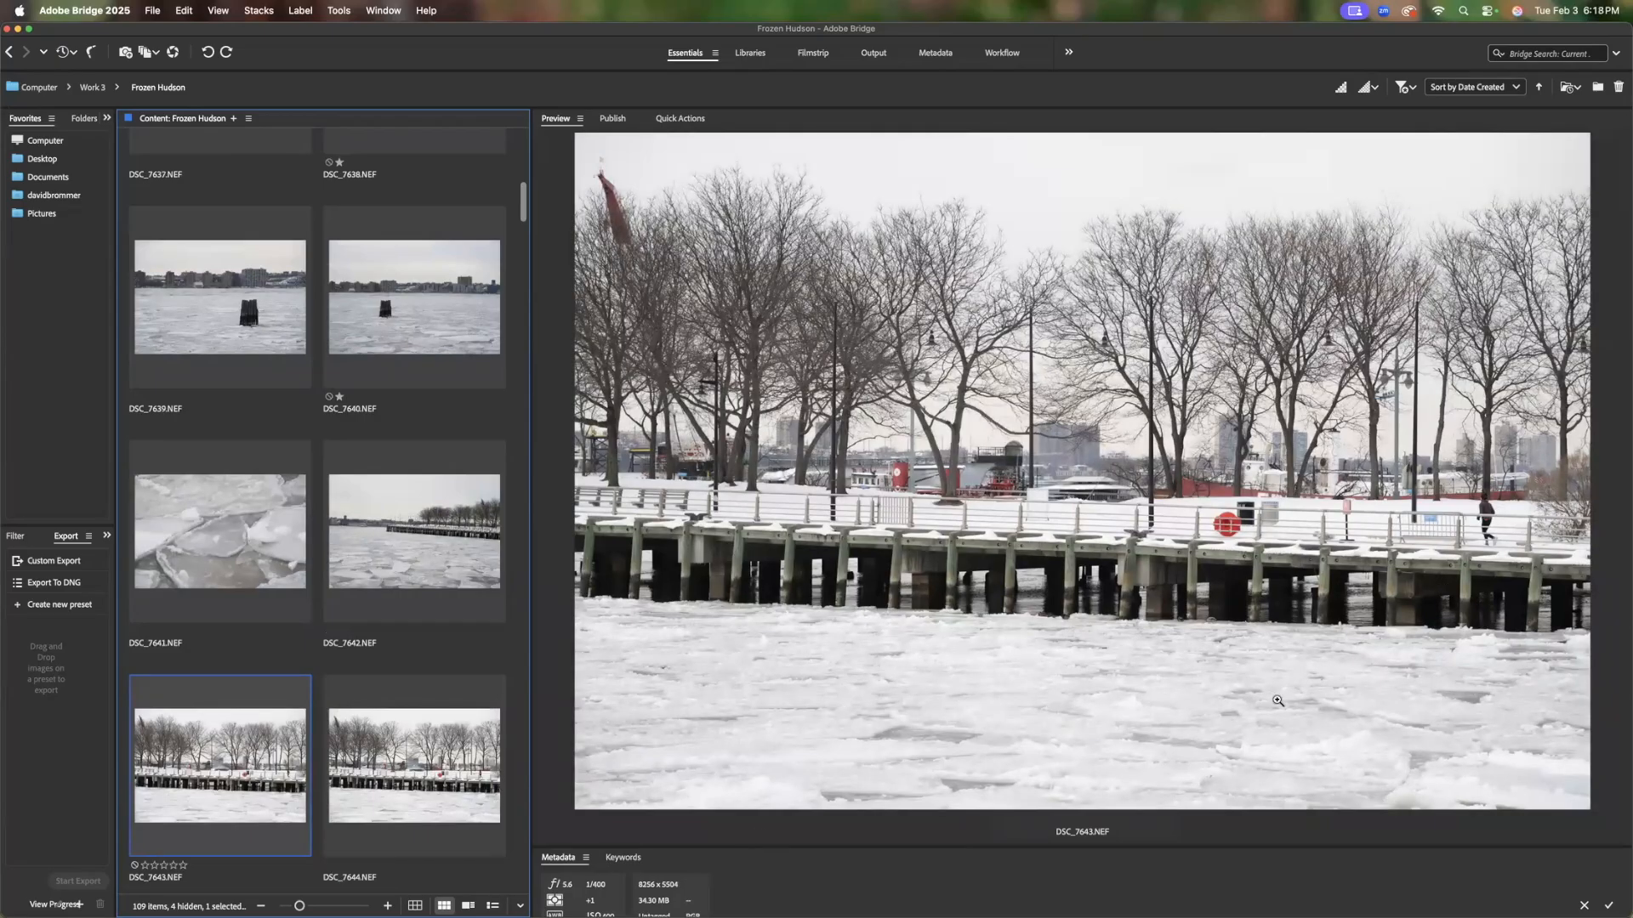
{"action": "key", "text": "Right"}
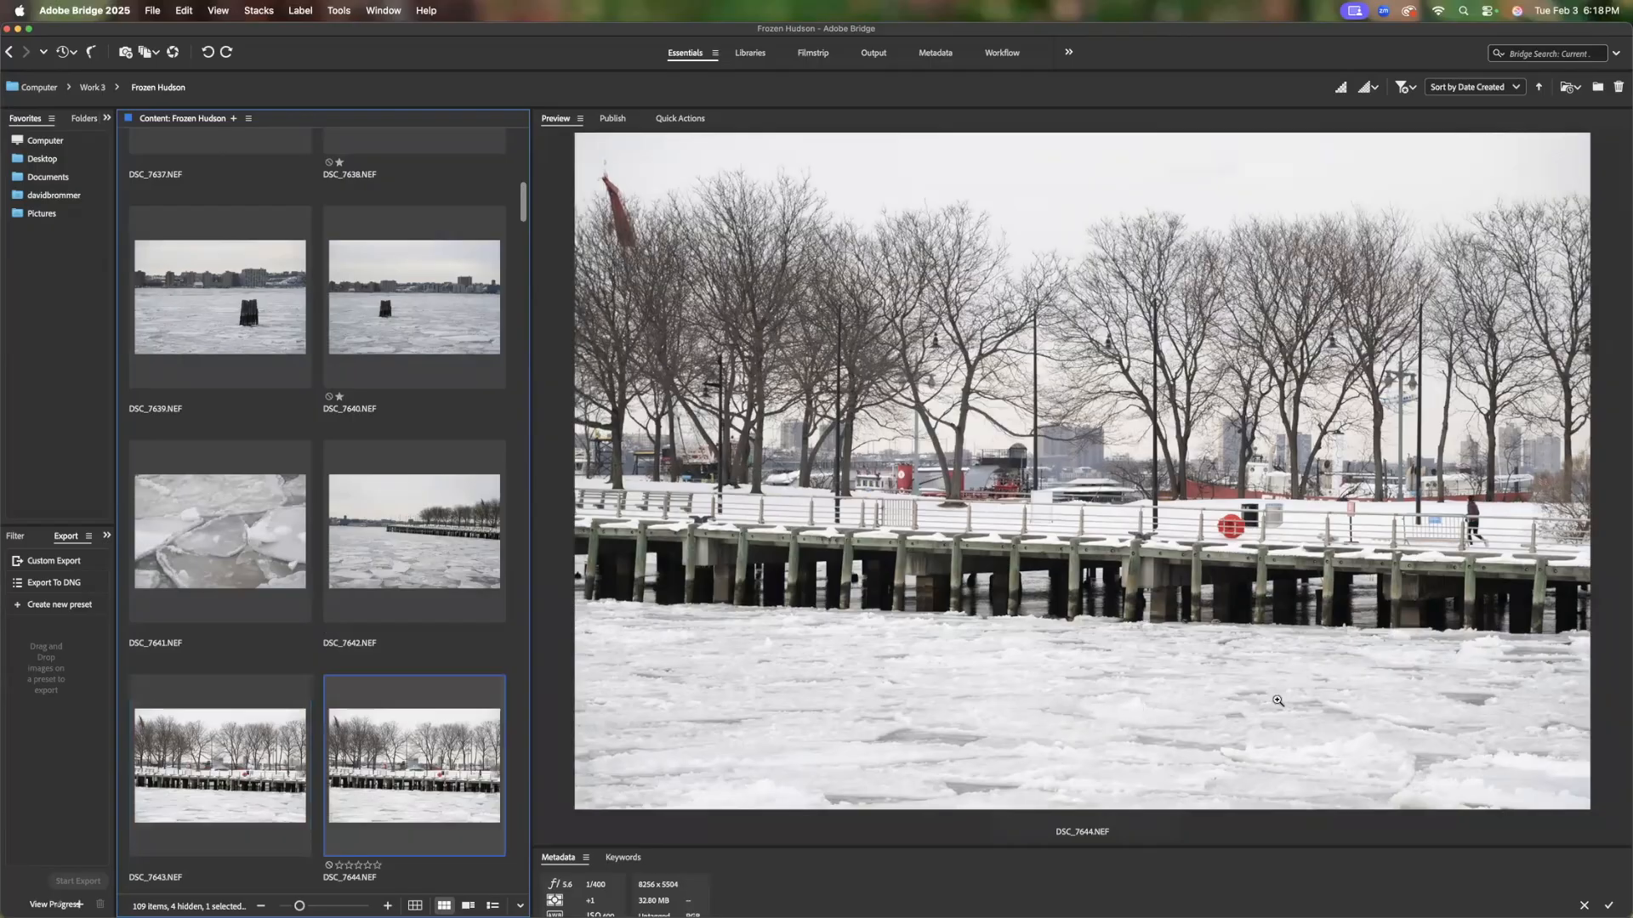
{"action": "key", "text": "Right"}
{"action": "key", "text": "Right"}
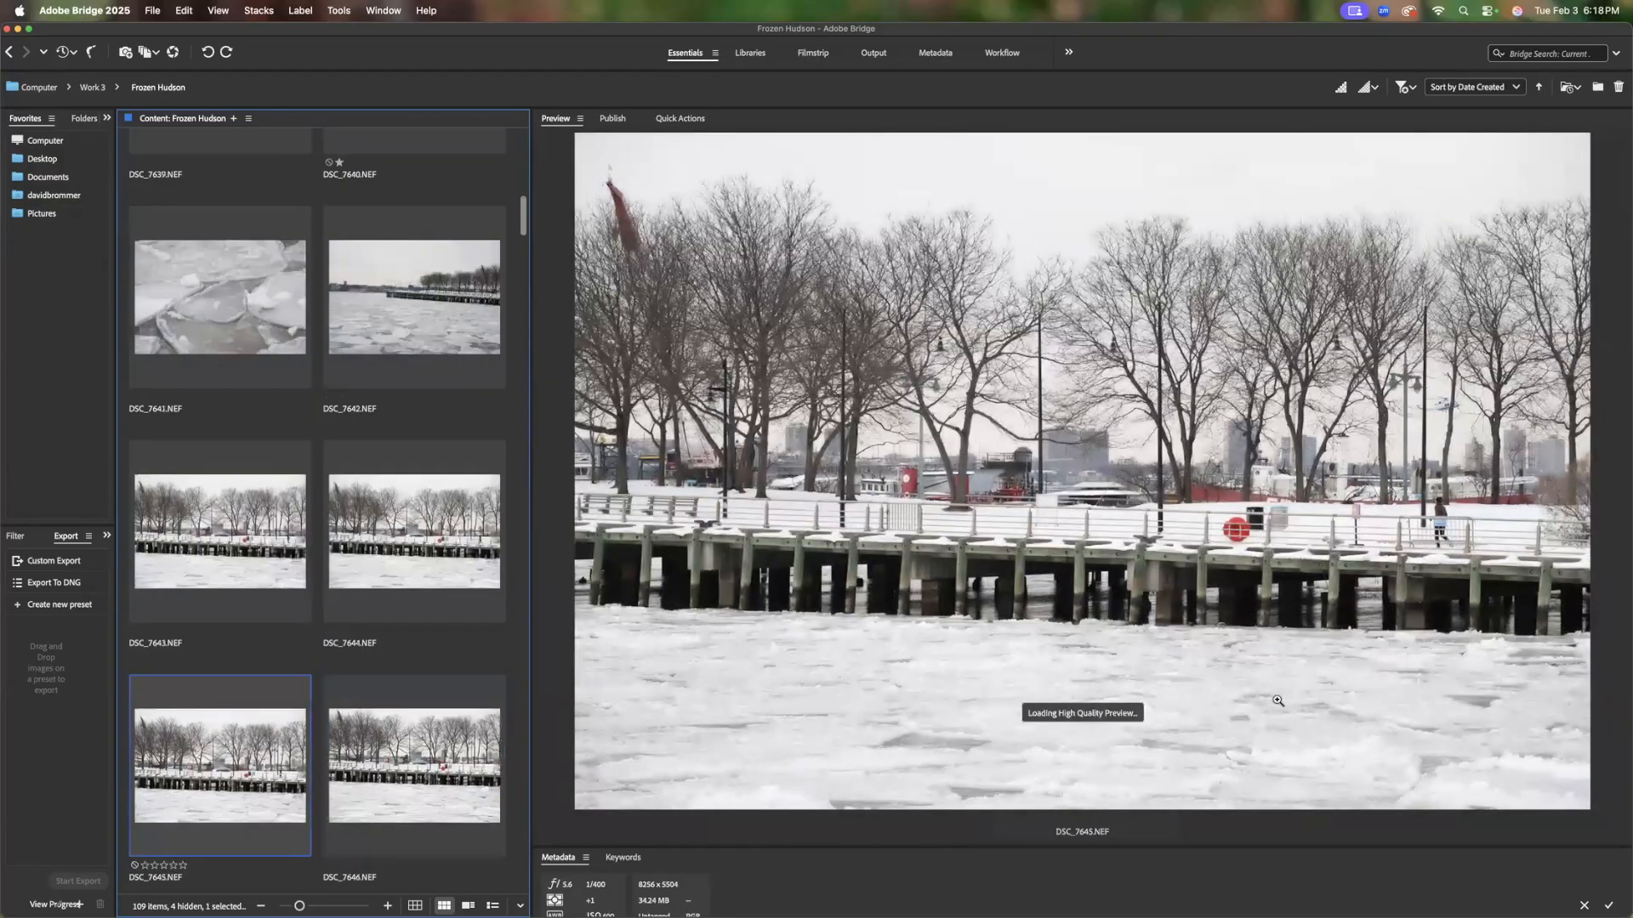
{"action": "key", "text": "Left"}
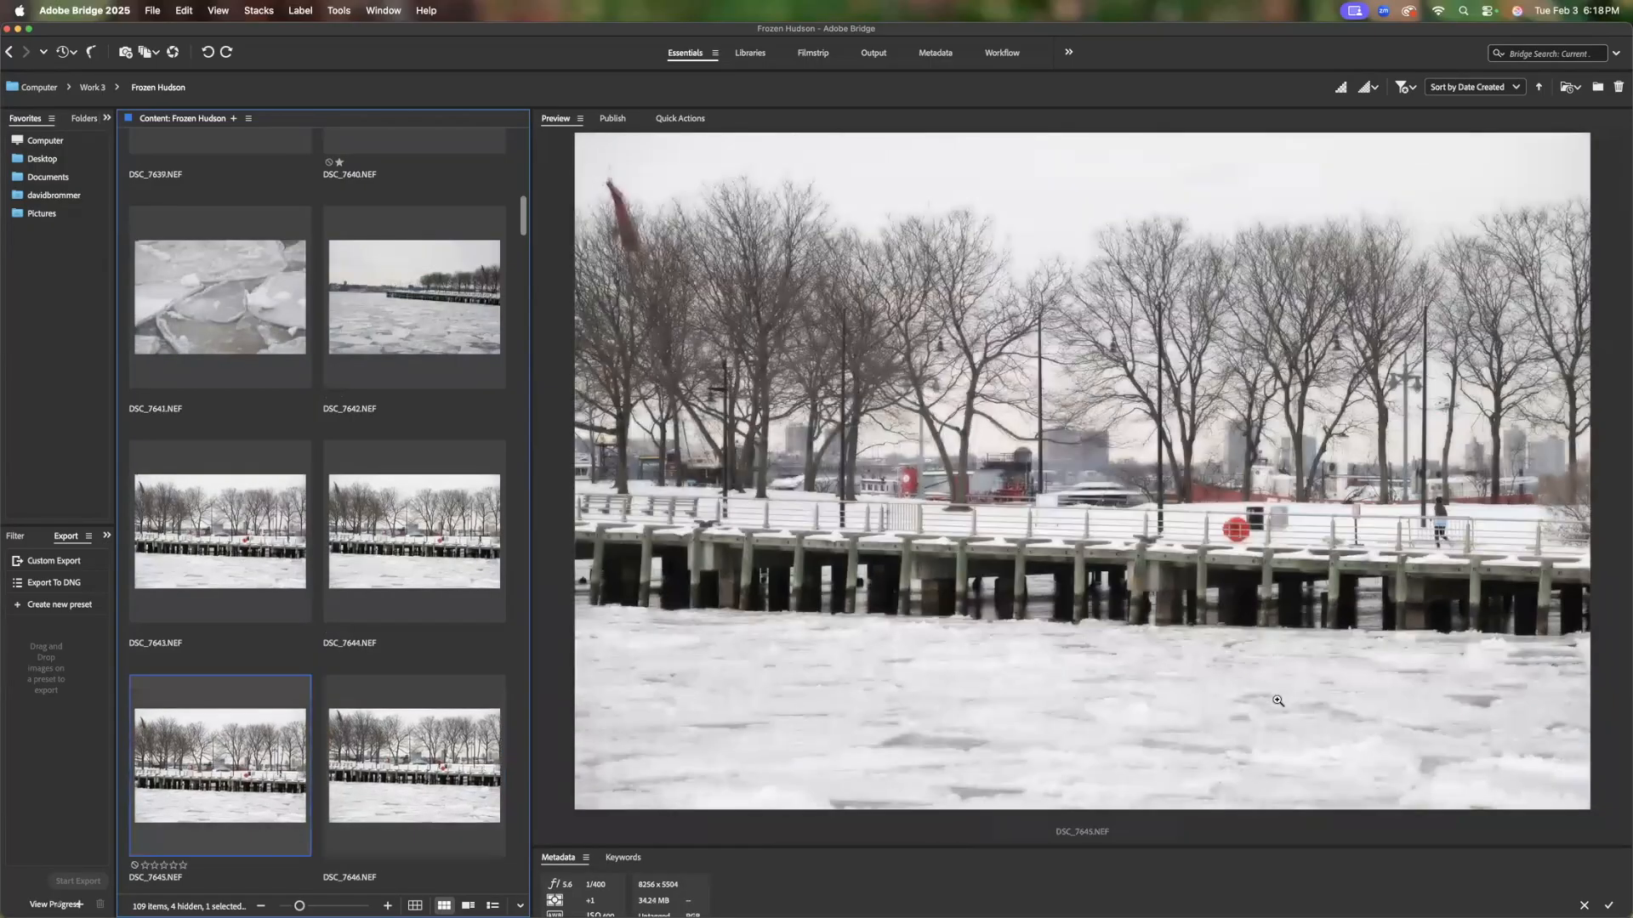
{"action": "key", "text": "Right"}
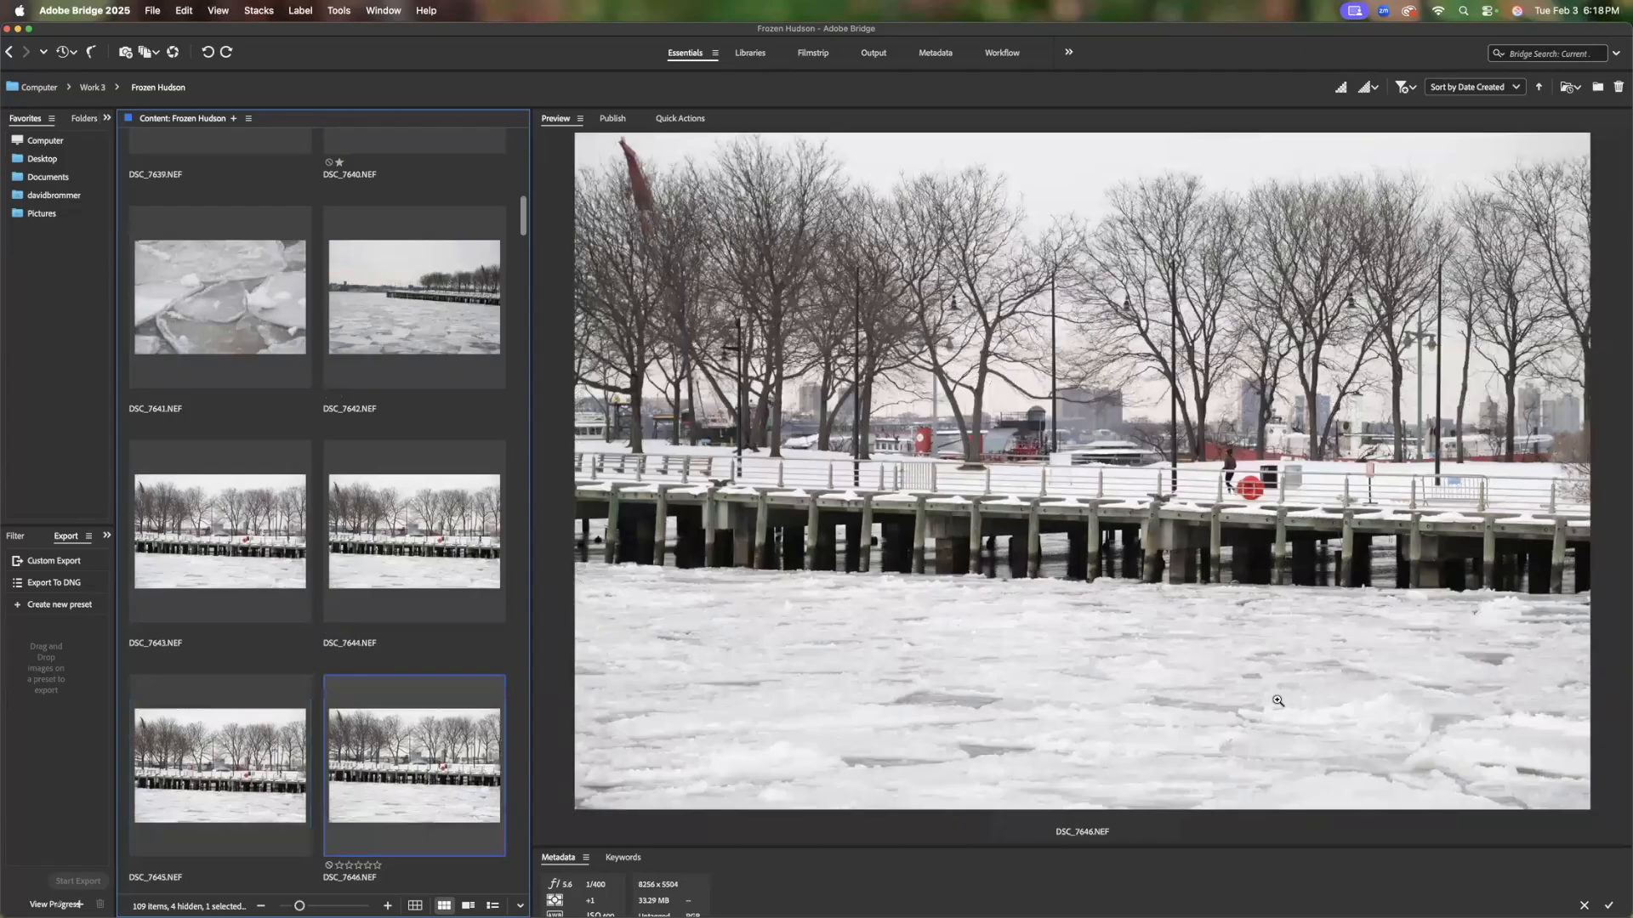
{"action": "key", "text": "Right"}
{"action": "key", "text": "Right"}
{"action": "key", "text": "Left"}
{"action": "key", "text": "Left"}
{"action": "key", "text": "Left"}
{"action": "key", "text": "Left"}
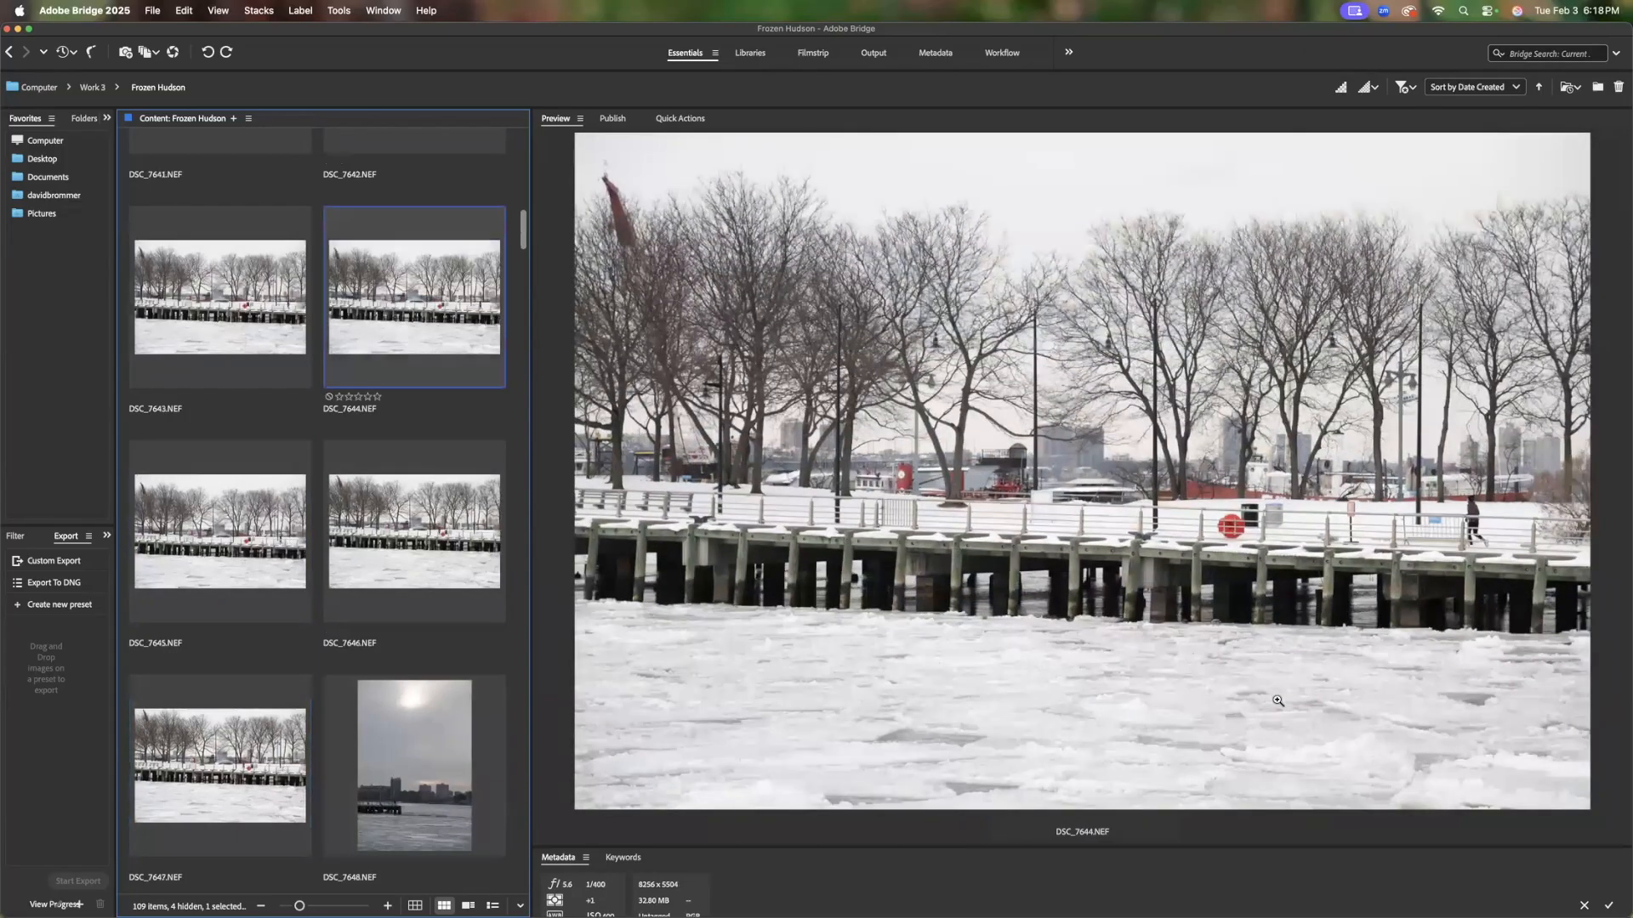
{"action": "key", "text": "Right"}
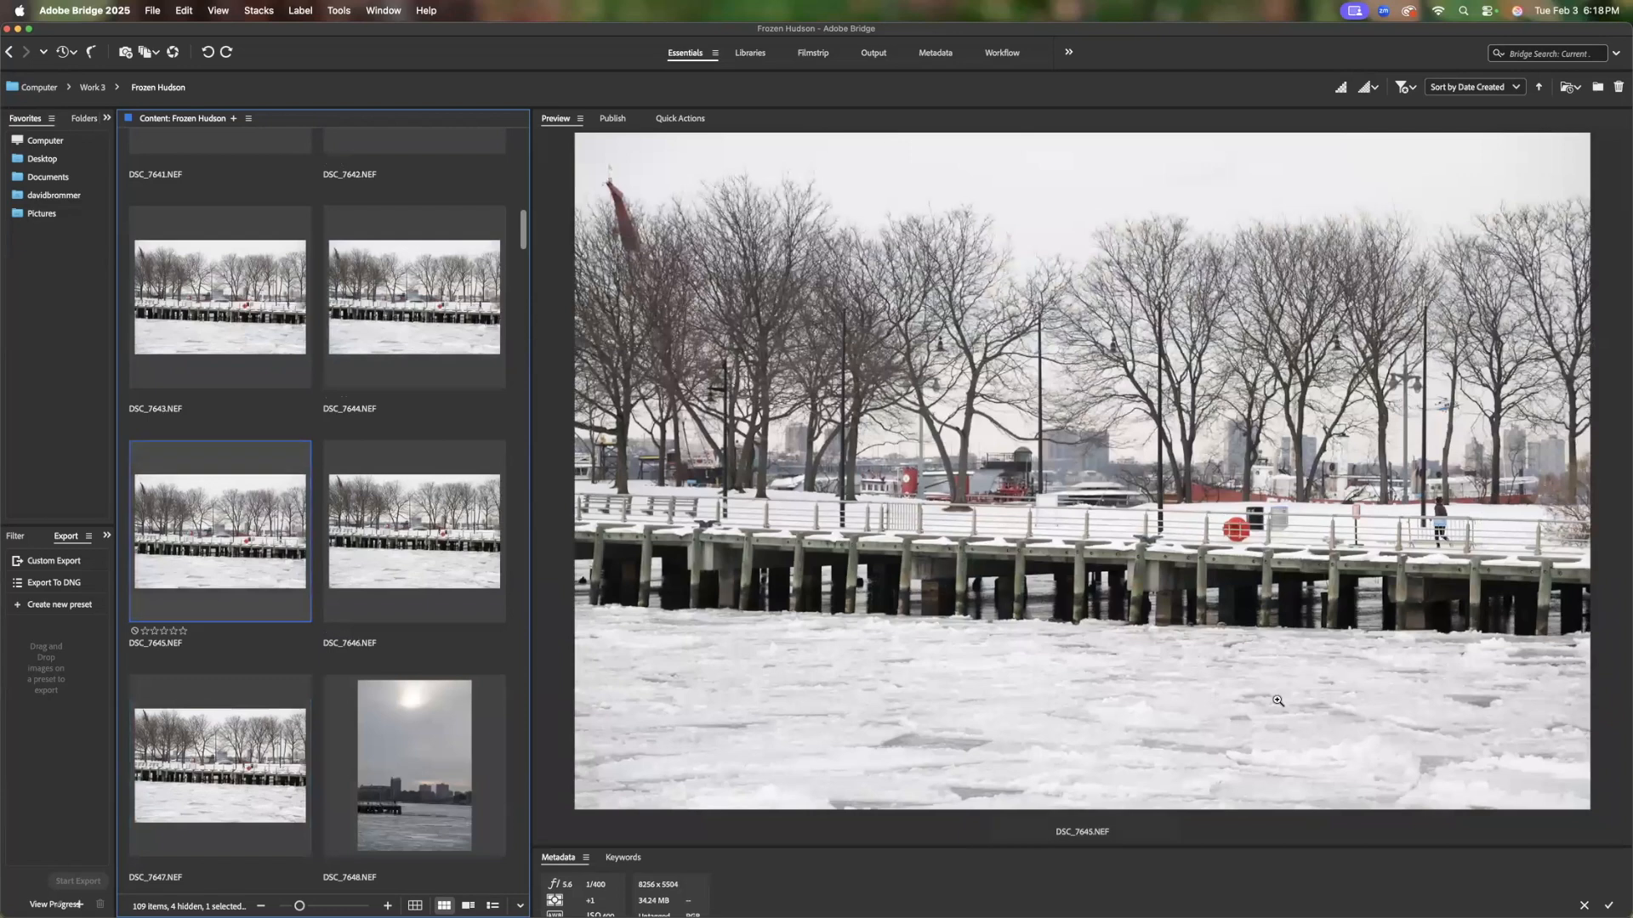
{"action": "key", "text": "Right"}
{"action": "key", "text": "Right"}
{"action": "key", "text": "Right"}
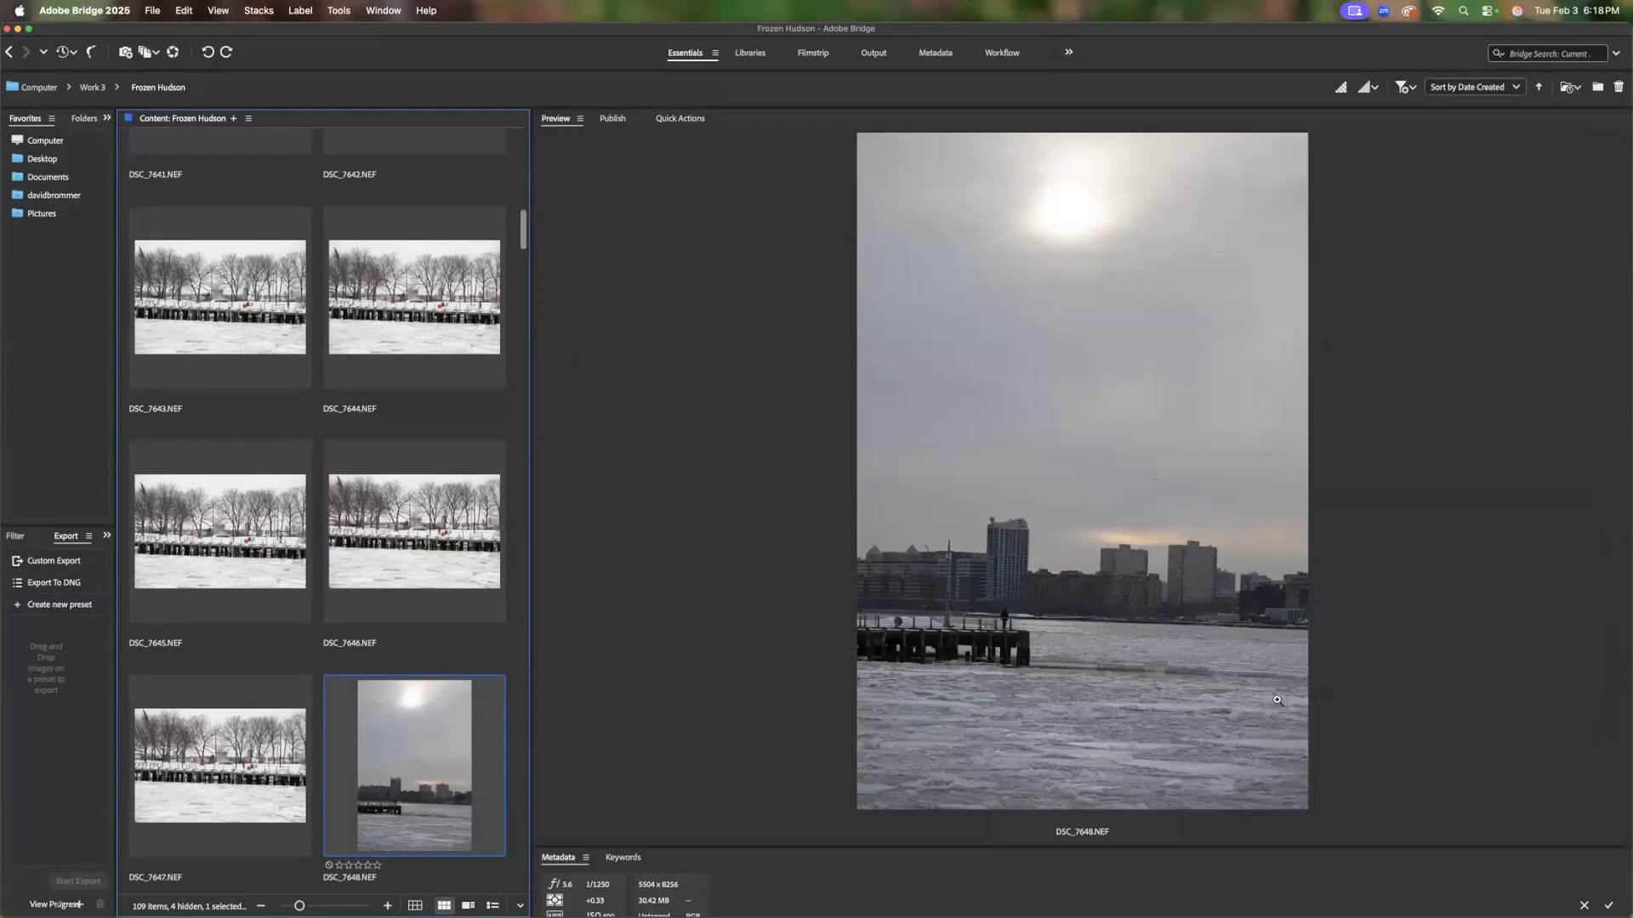
Compare the hazy sun photos DSC_7649.NEF and DSC_7650.NEF and rate DSC_7649.NEF two stars
{"action": "key", "text": "Right"}
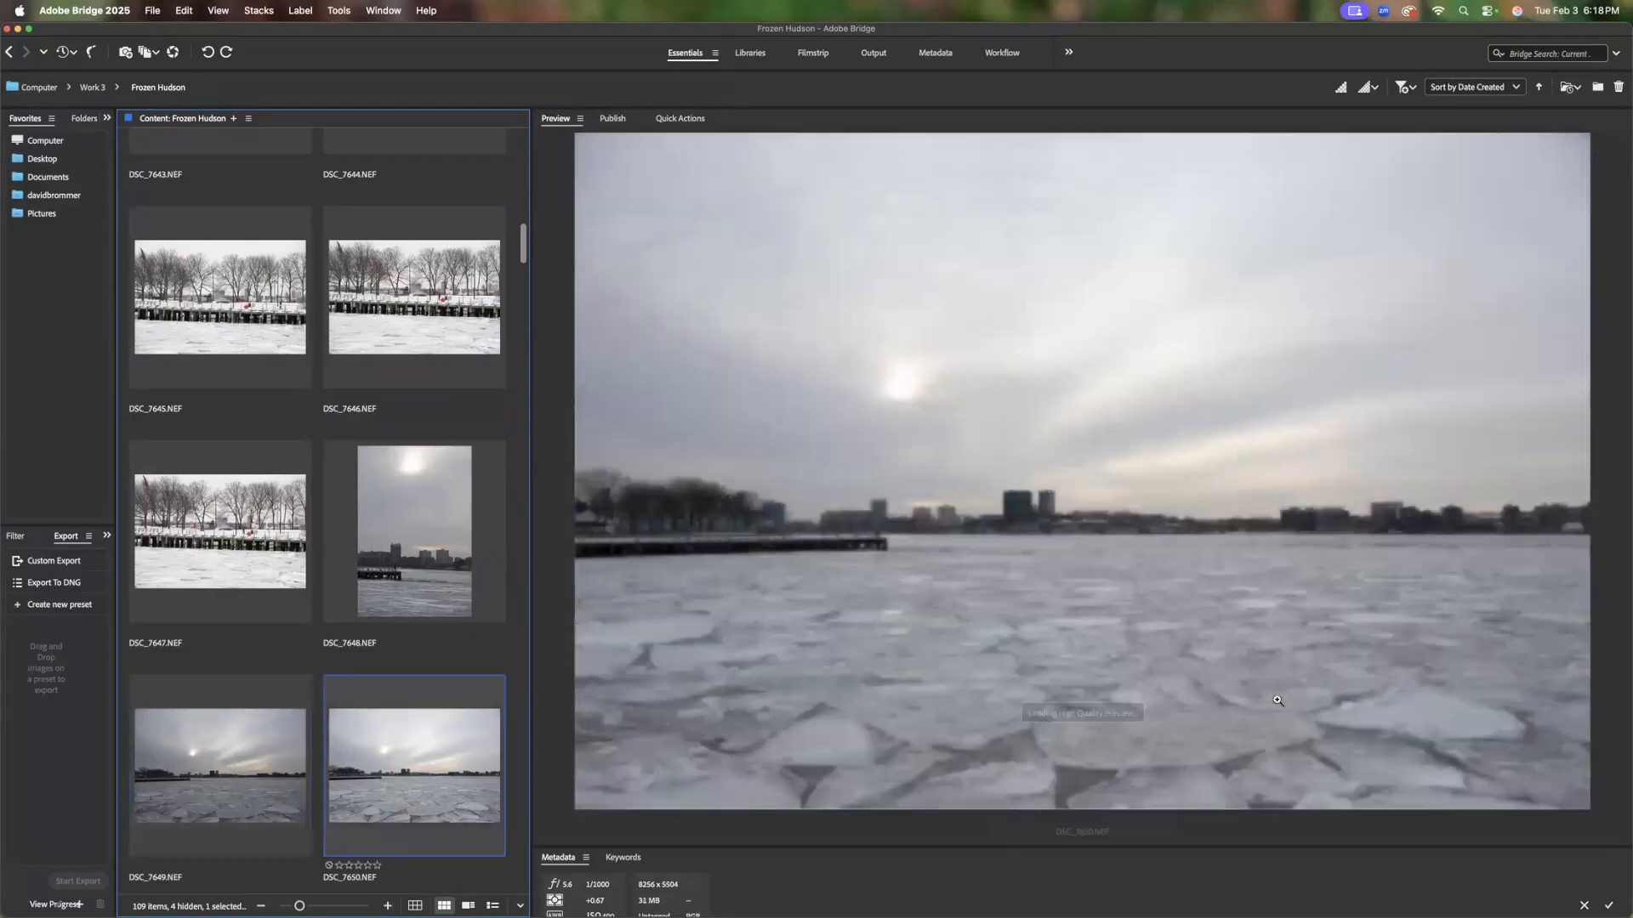
{"action": "key", "text": "Left"}
{"action": "key", "text": "Right"}
{"action": "key", "text": "Left"}
{"action": "key", "text": "Right"}
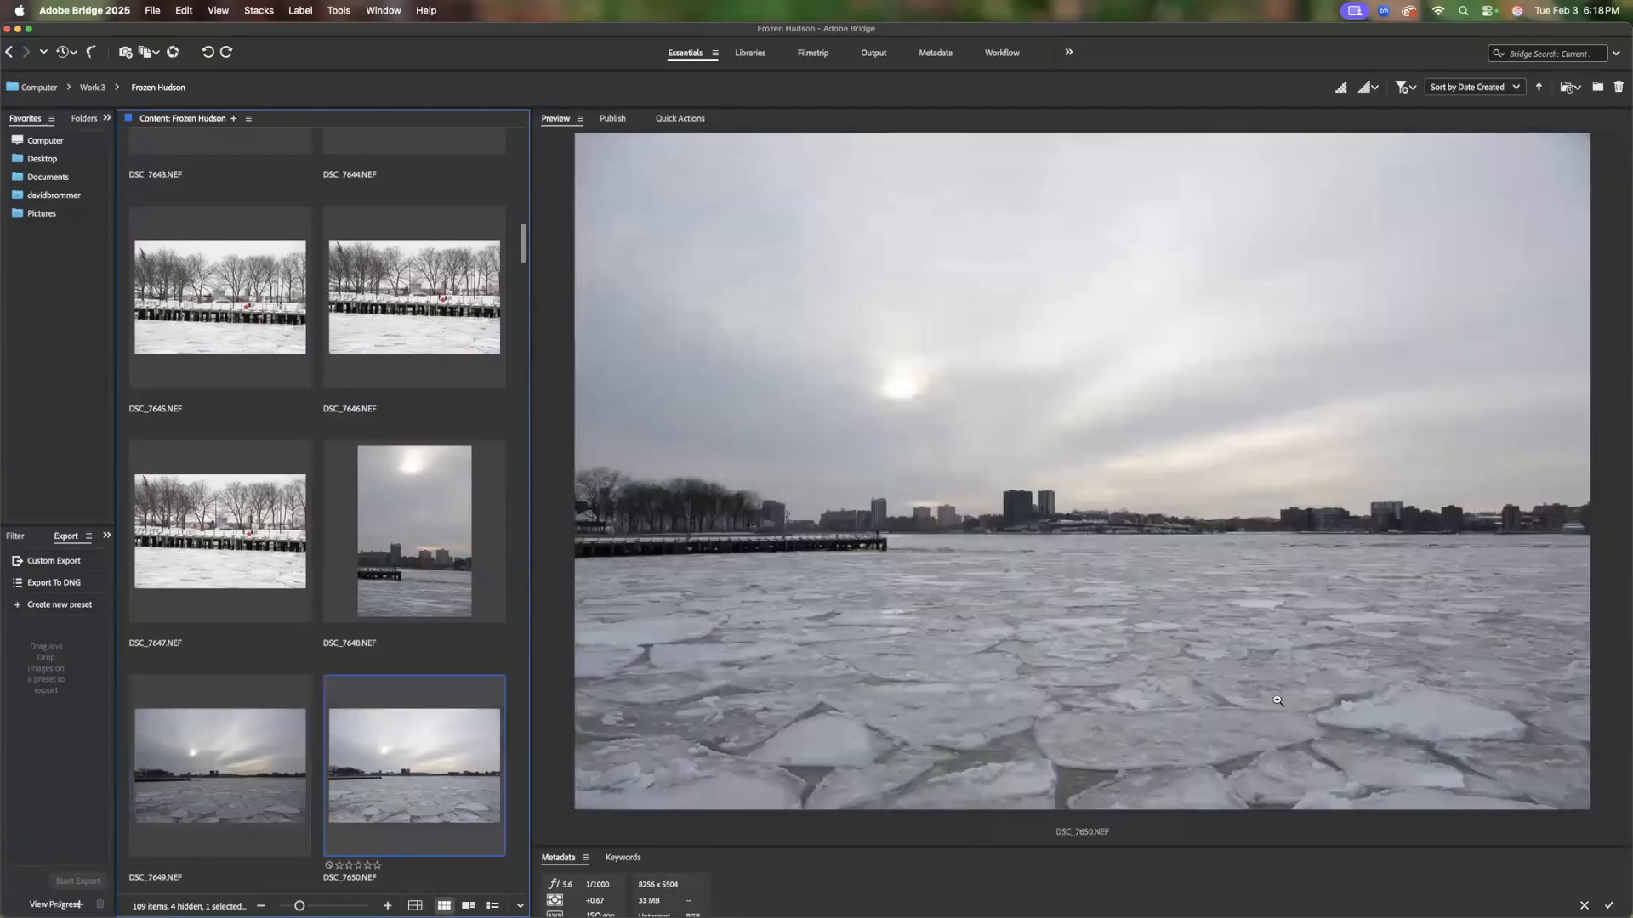
{"action": "key", "text": "Right"}
{"action": "key", "text": "Left"}
{"action": "key", "text": "Left"}
{"action": "key", "text": "Right"}
{"action": "key", "text": "Left"}
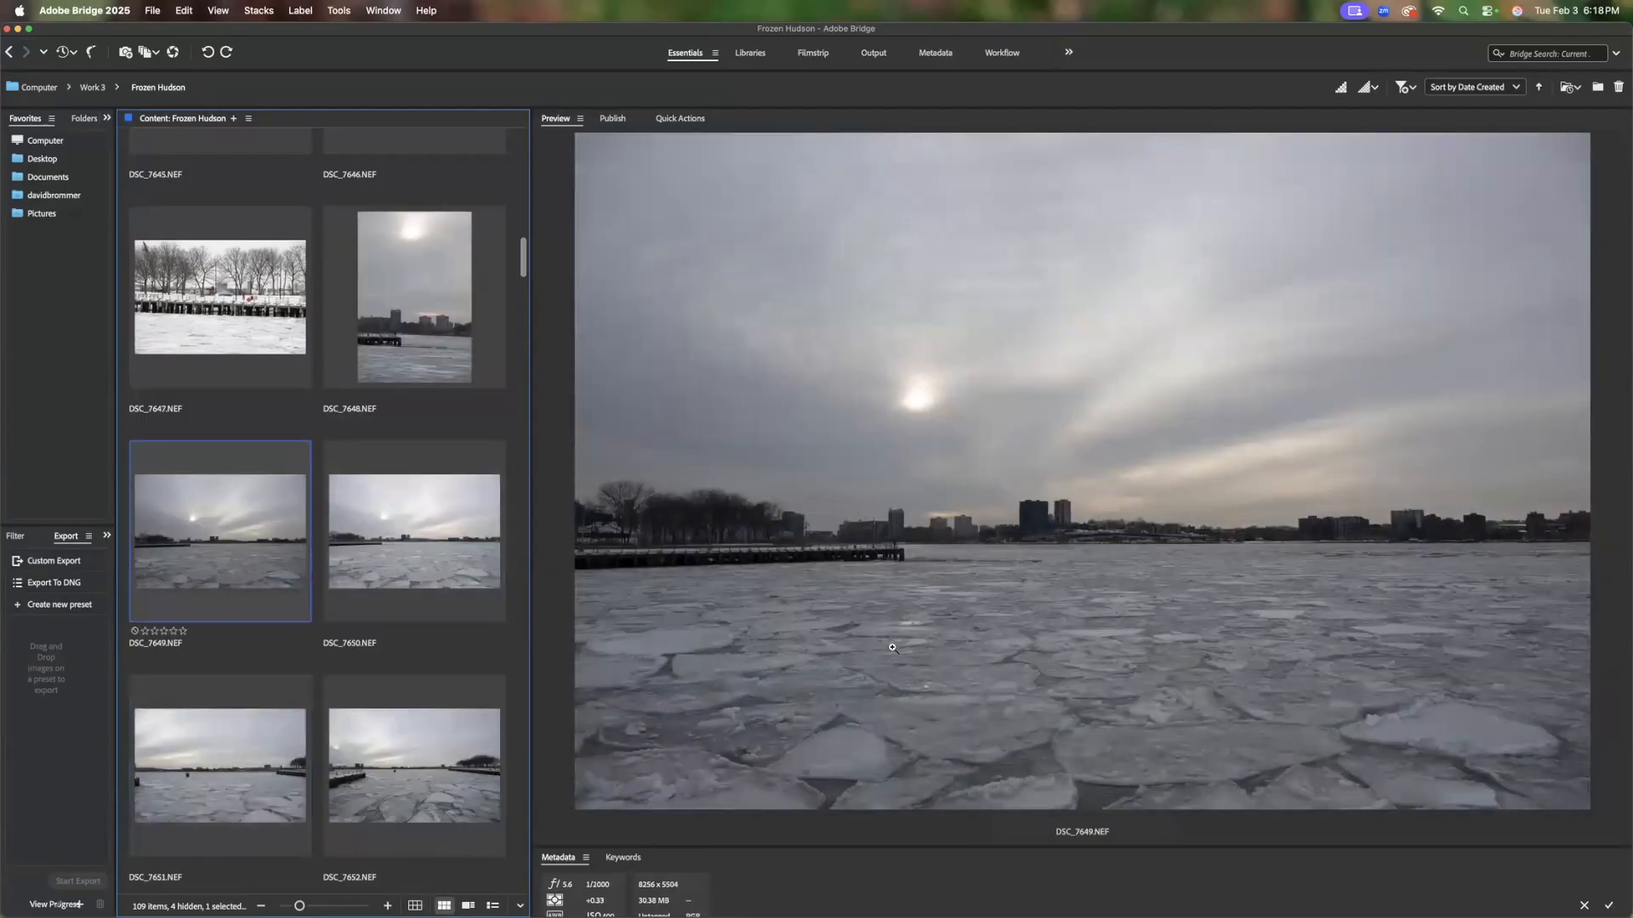
{"action": "left_click", "coordinate": [154, 631]}
Review the following ice floe photos up to DSC_7653.NEF and rate DSC_7653.NEF two stars
{"action": "key", "text": "Right"}
{"action": "key", "text": "Right"}
{"action": "key", "text": "Right"}
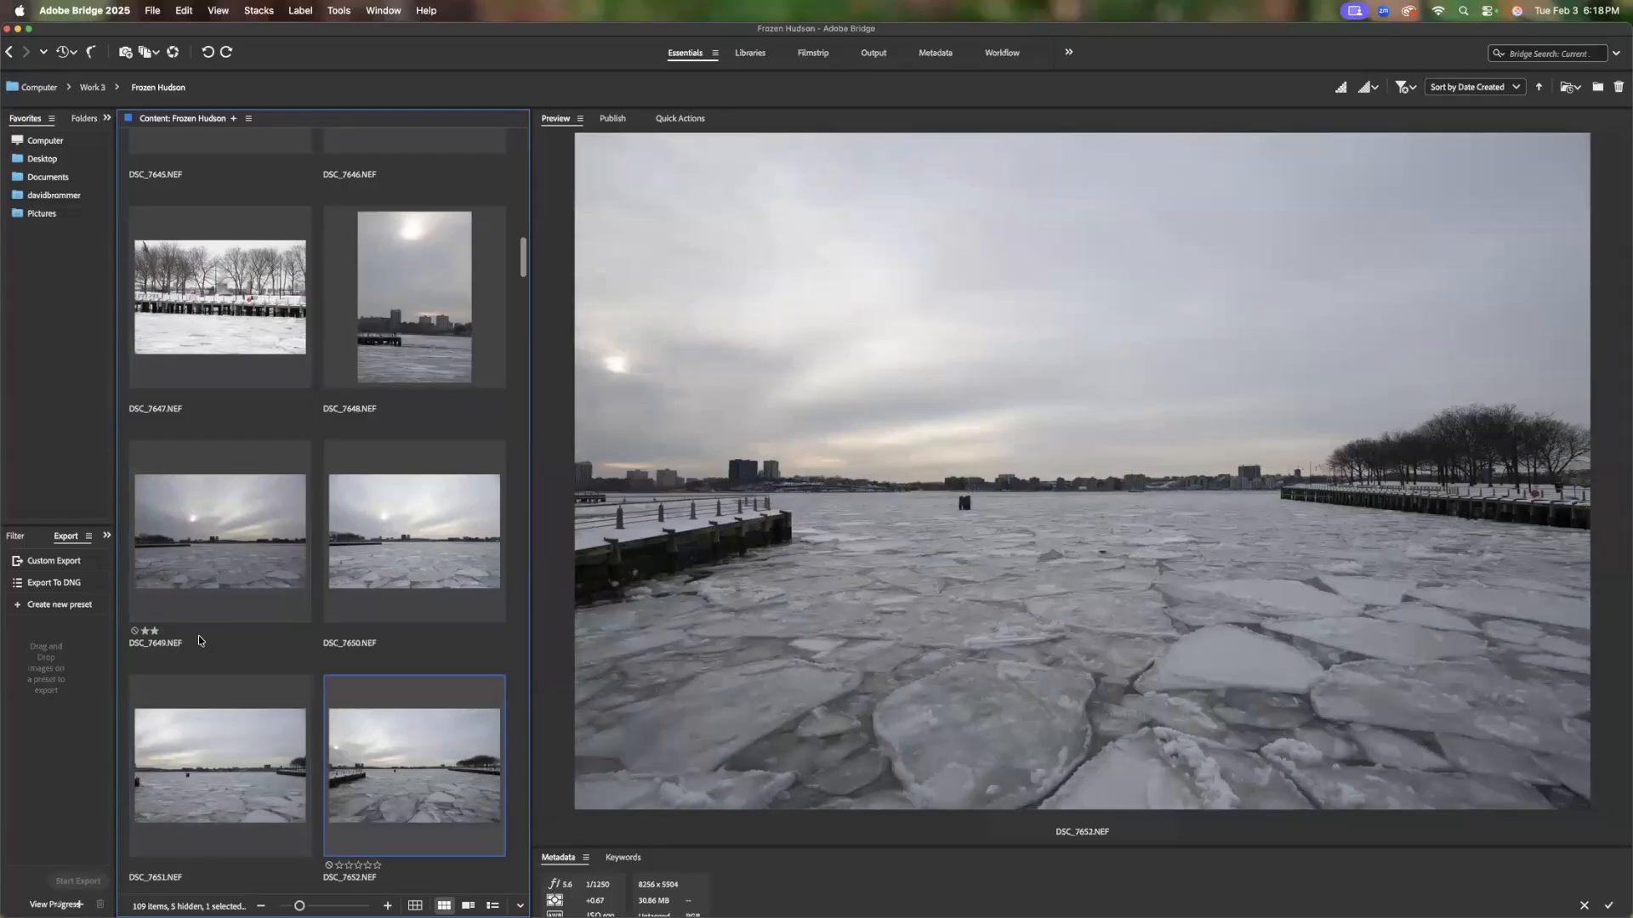
{"action": "scroll", "coordinate": [198, 635], "scroll_direction": "down", "scroll_amount": 1}
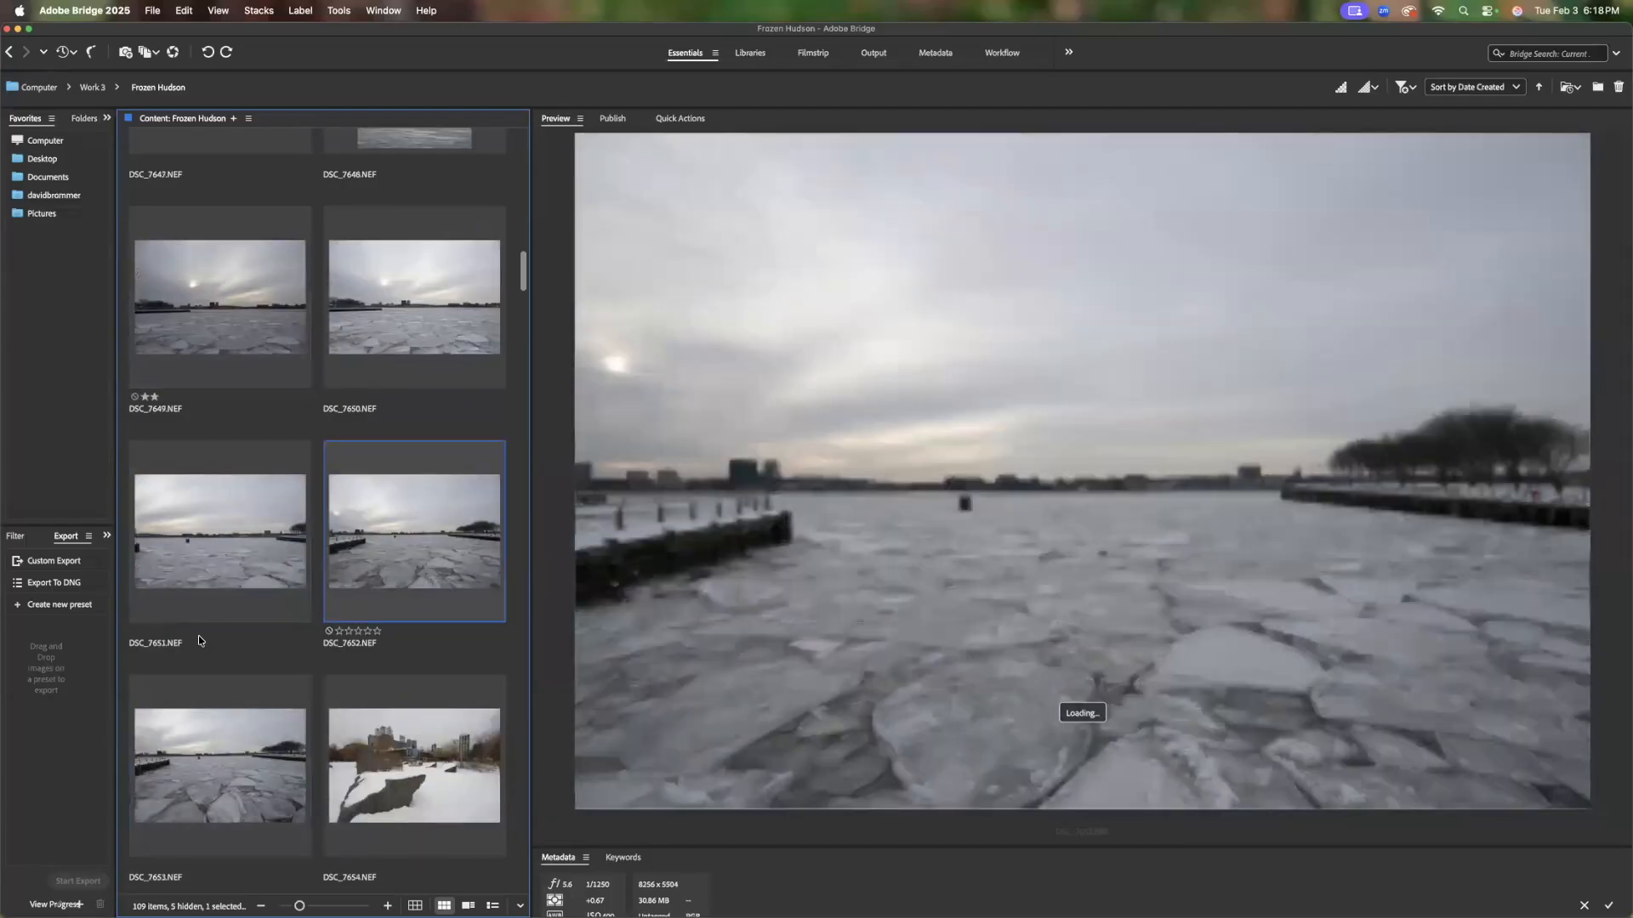
{"action": "key", "text": "Left"}
{"action": "key", "text": "Right"}
{"action": "key", "text": "Right"}
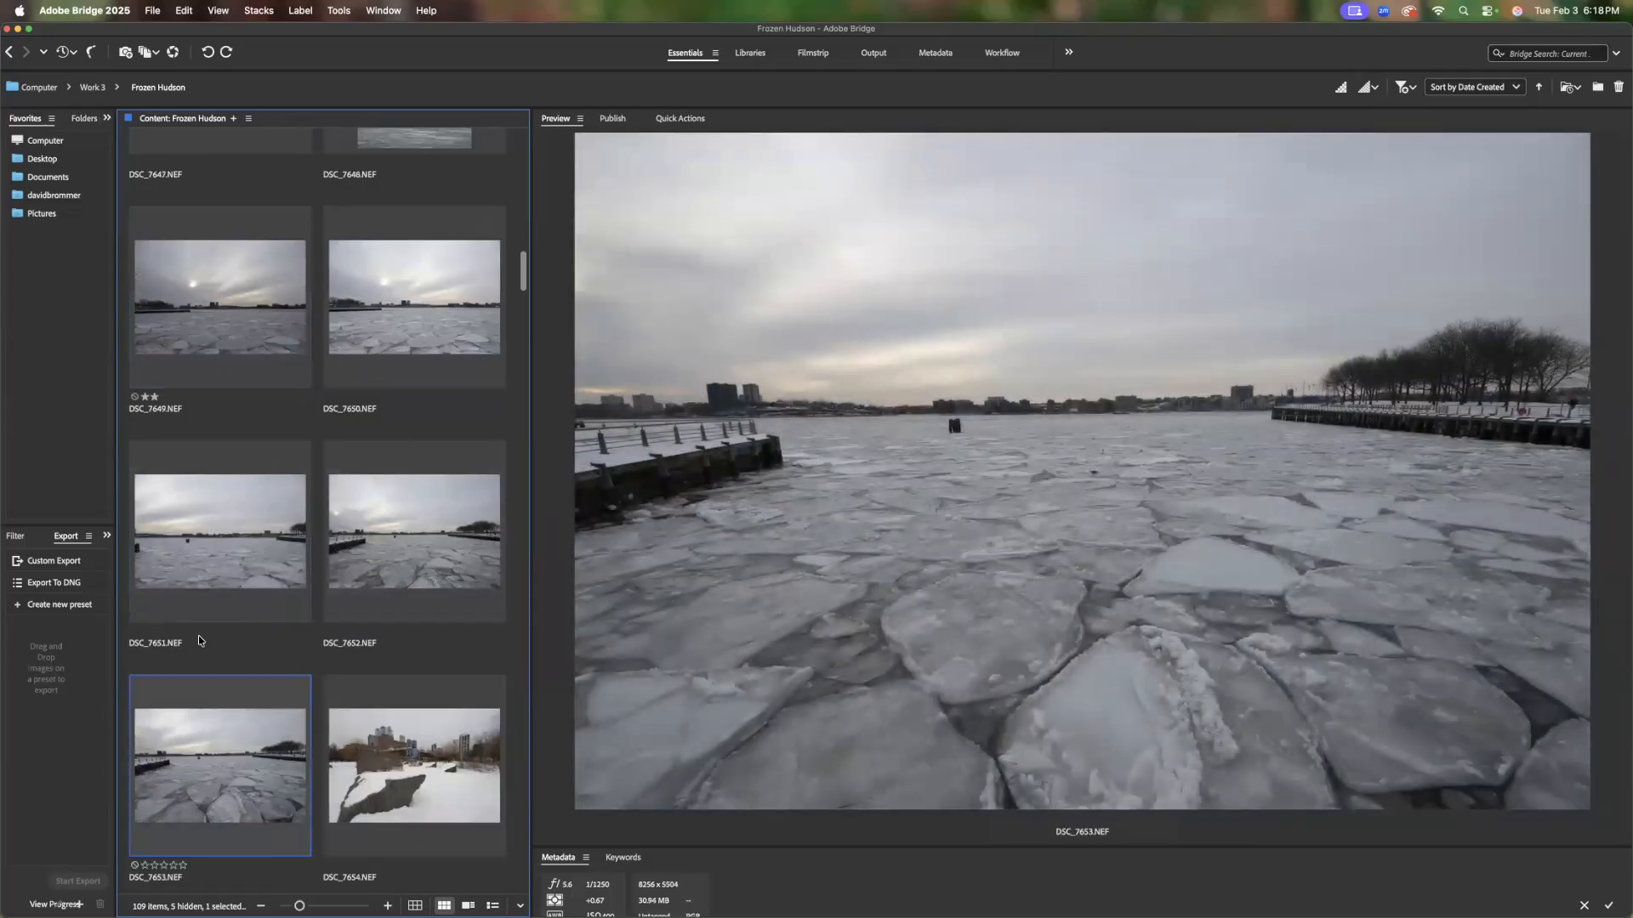
{"action": "key", "text": "Right"}
{"action": "key", "text": "Left"}
{"action": "left_click", "coordinate": [154, 866]}
Review DSC_7654.NEF and the stone post photo DSC_7655.NEF, and examine the black-and-white DSC_7656.NEF against its neighbours
{"action": "key", "text": "Right"}
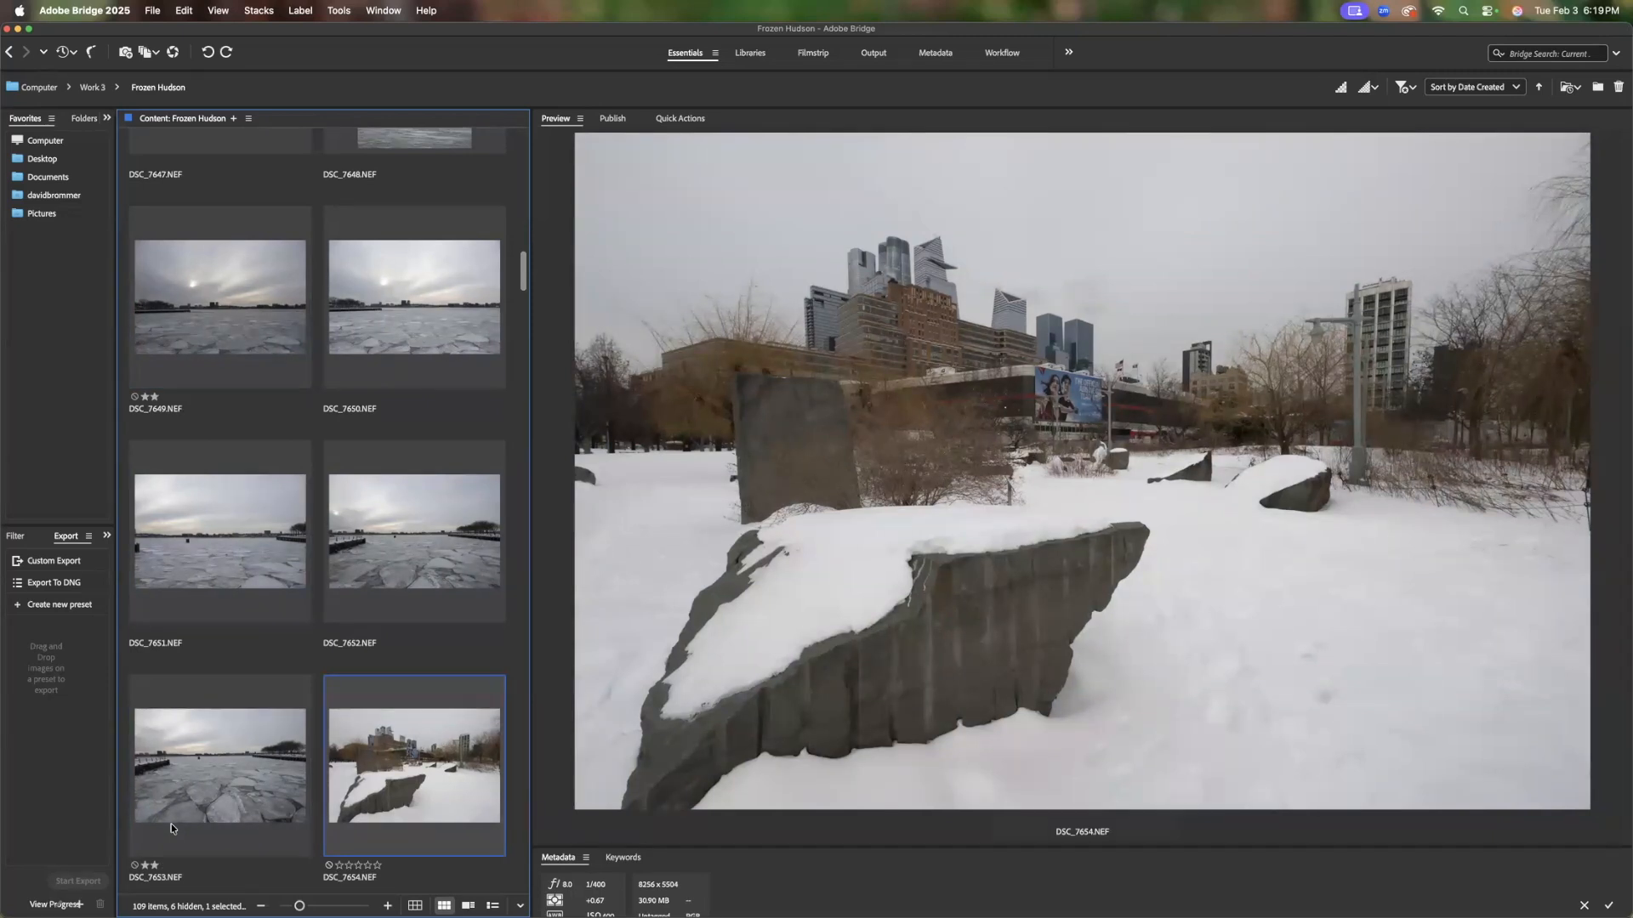
{"action": "key", "text": "Right"}
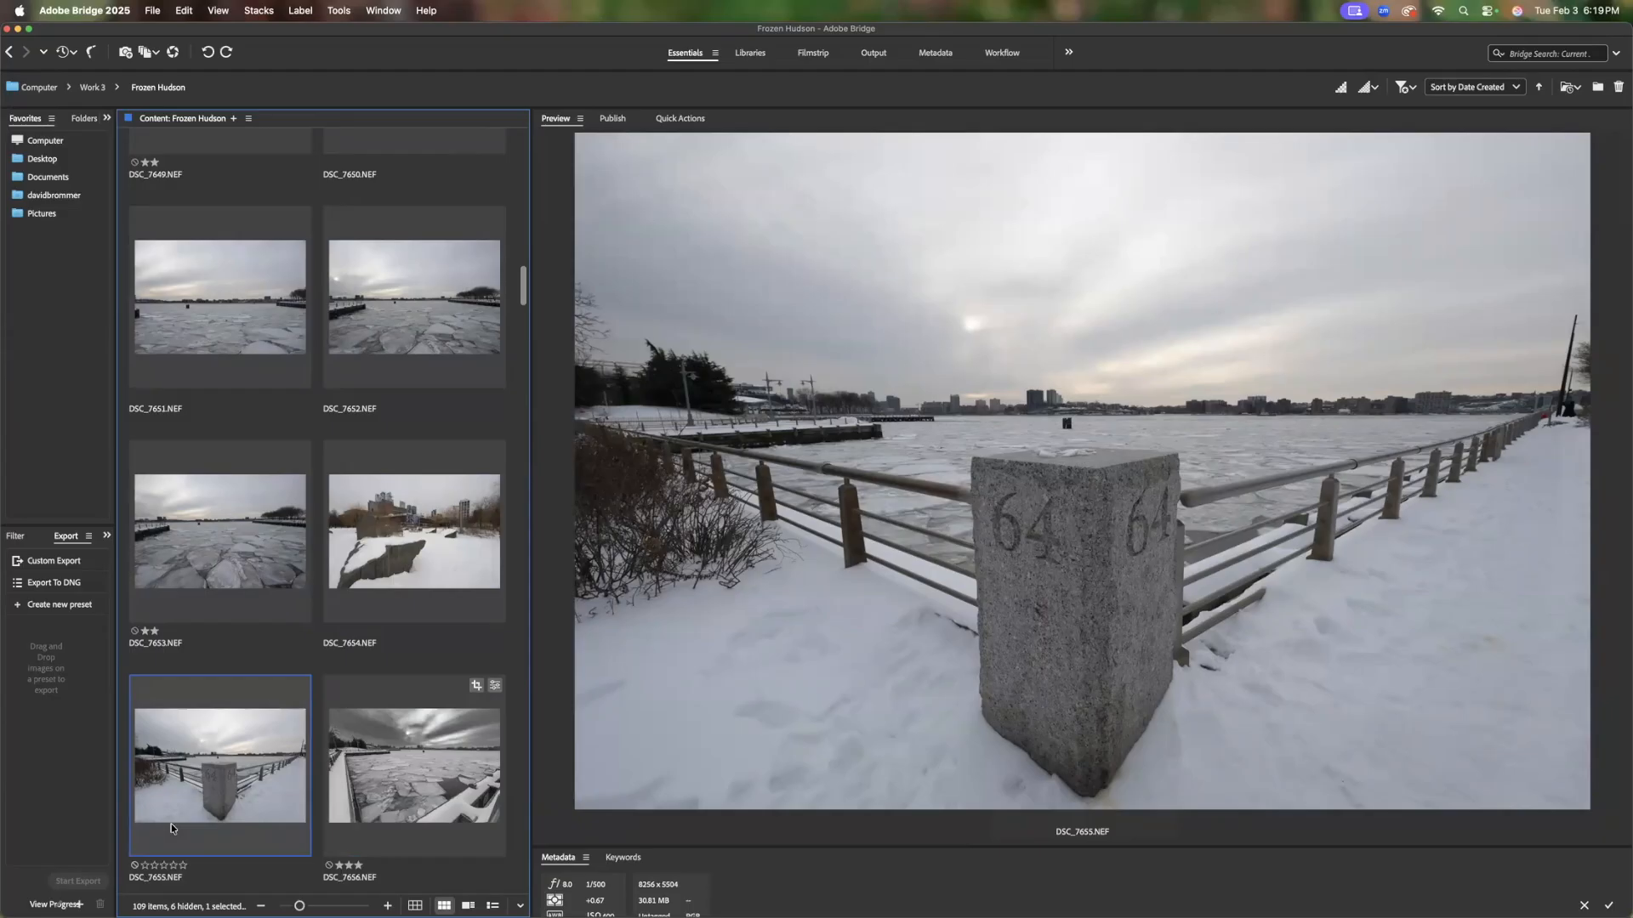
{"action": "key", "text": "Right"}
{"action": "key", "text": "Left"}
{"action": "key", "text": "Right"}
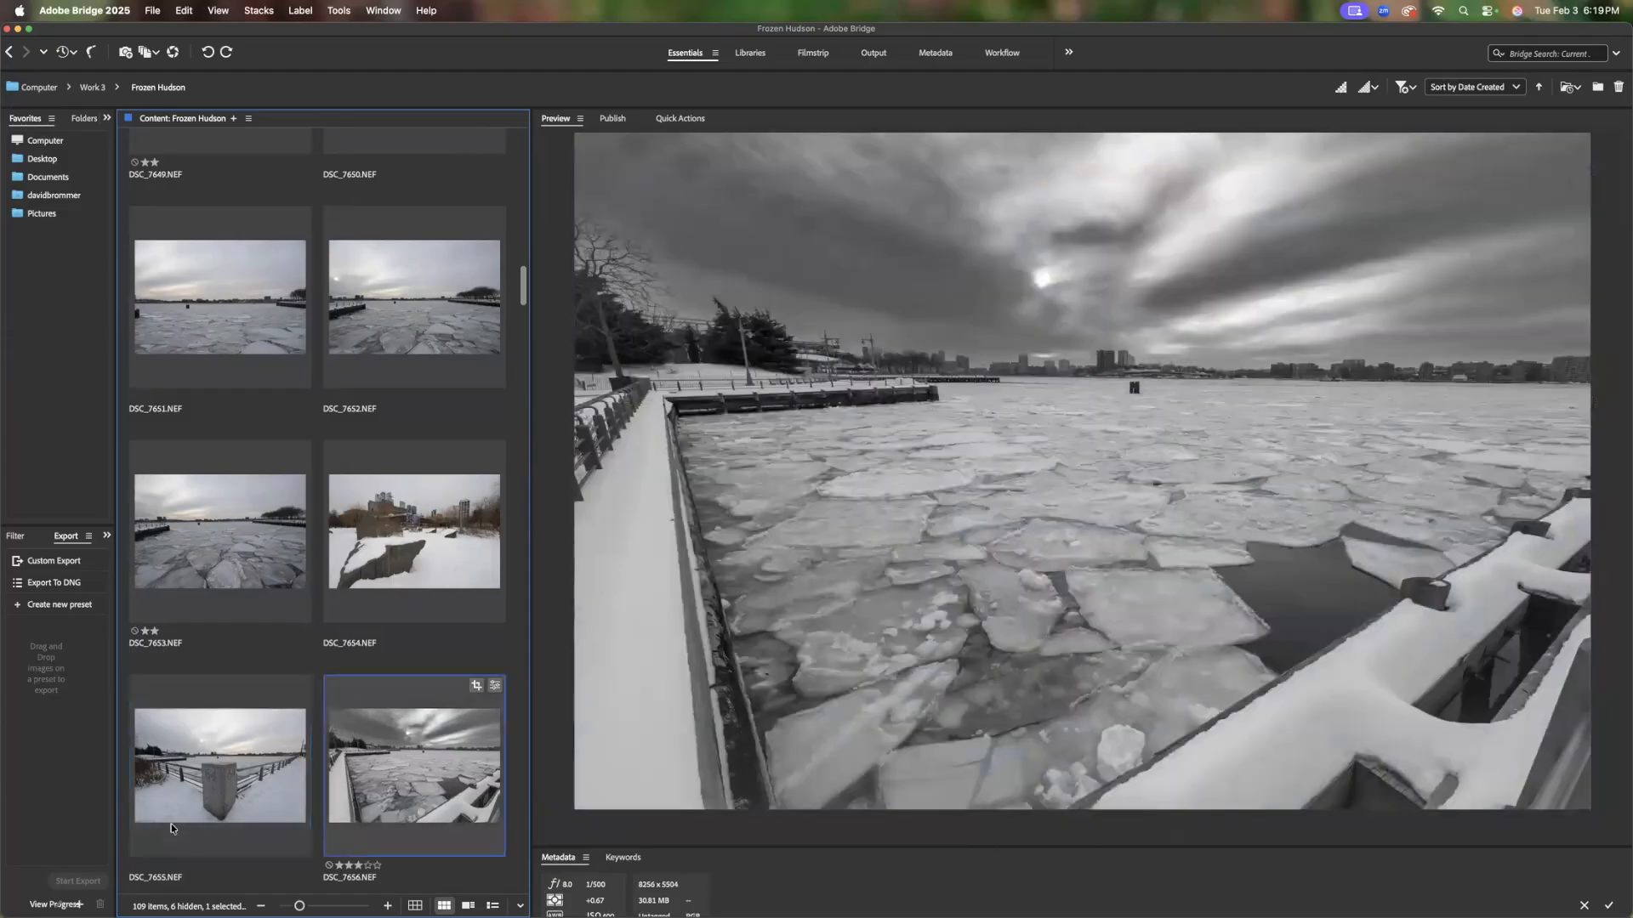
{"action": "key", "text": "Right"}
{"action": "key", "text": "Left"}
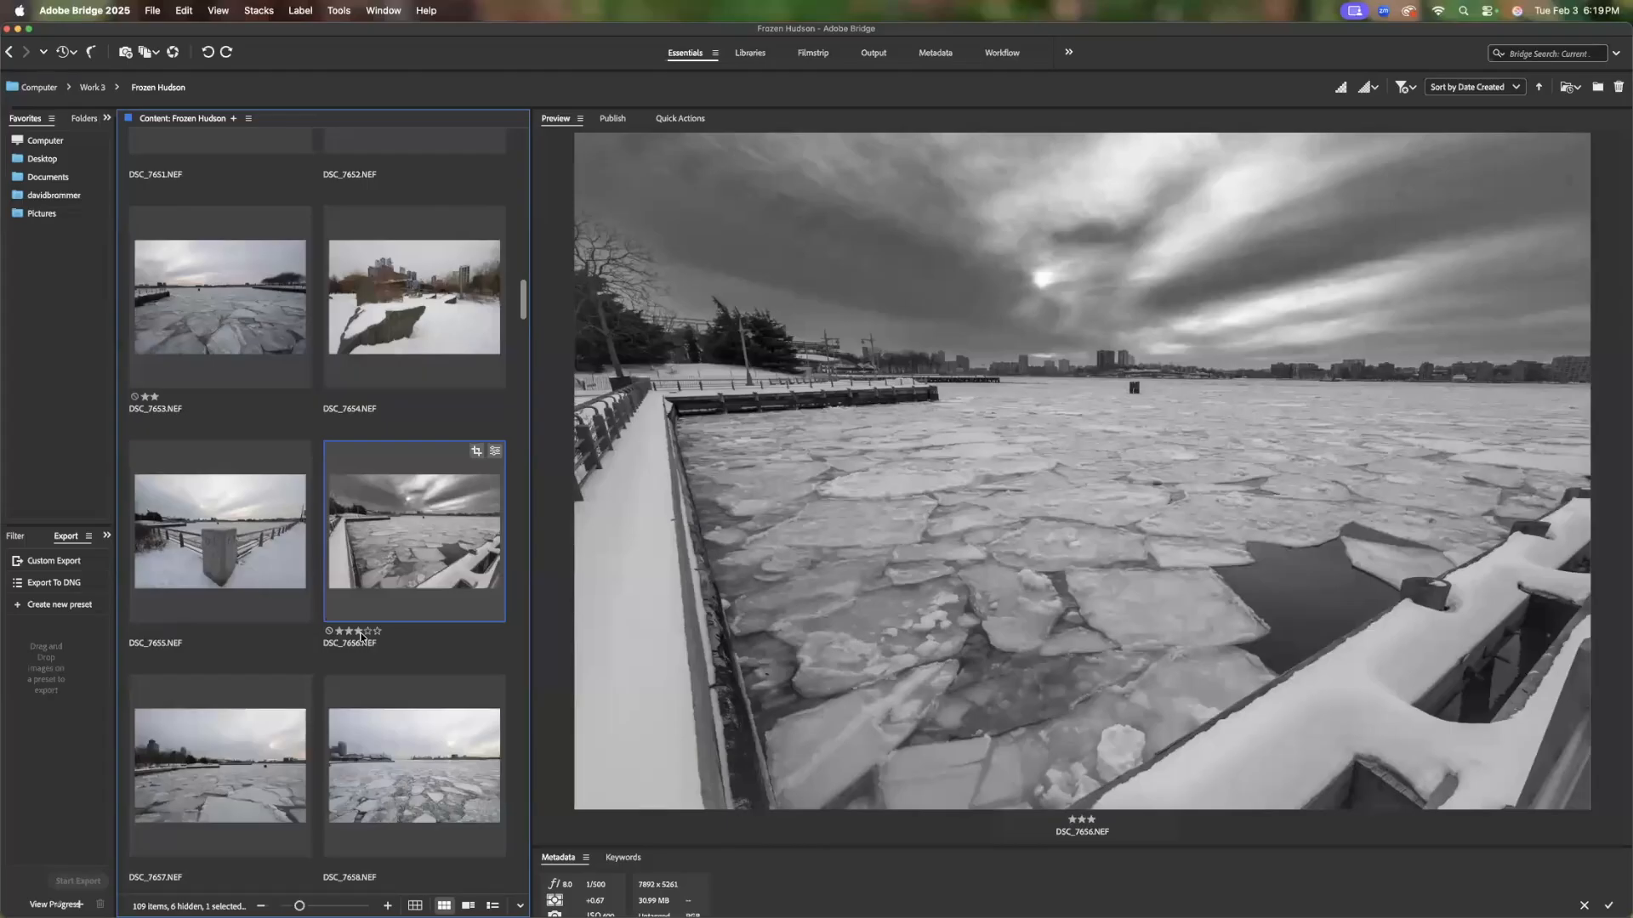
Compare the ice photos DSC_7657.NEF and DSC_7658.NEF in the large preview
{"action": "key", "text": "Right"}
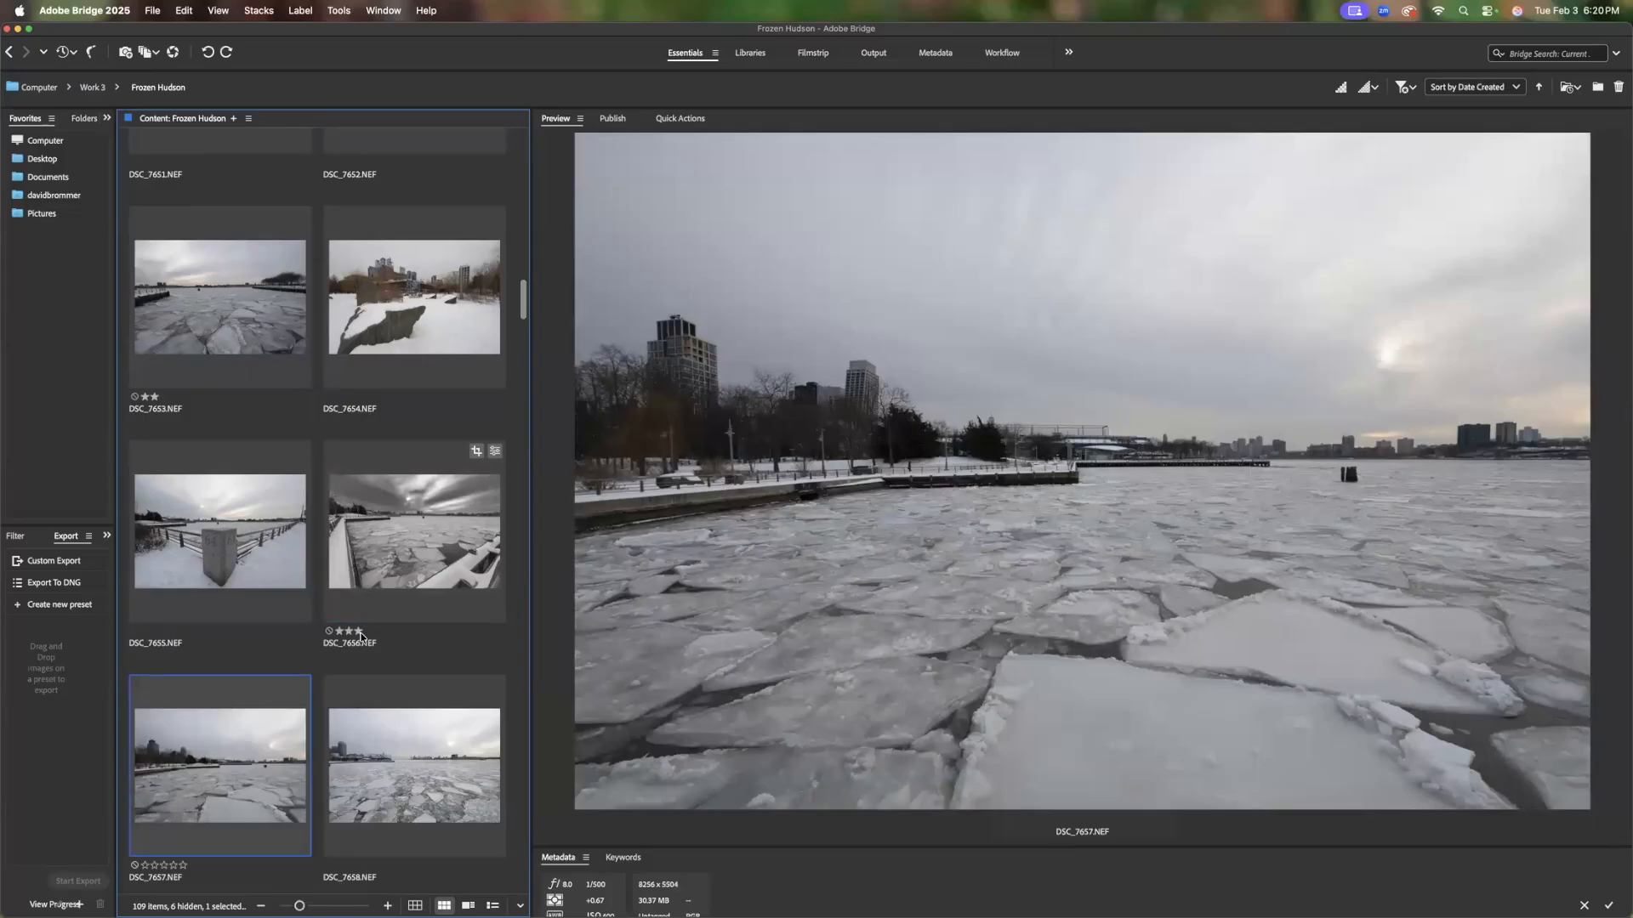
{"action": "key", "text": "Right"}
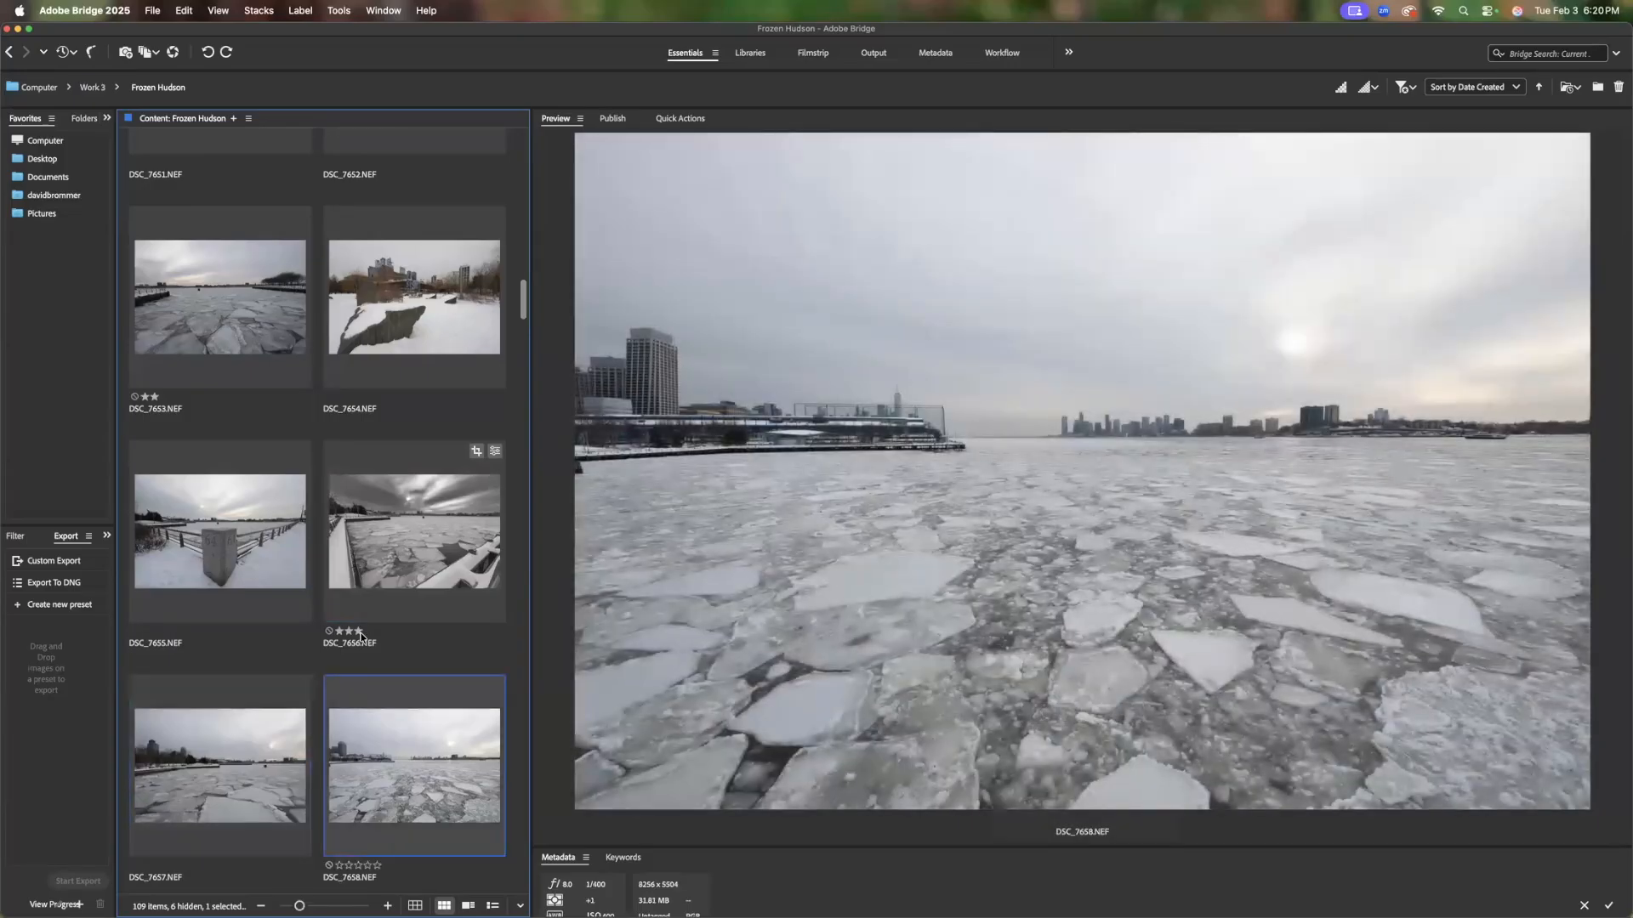
{"action": "key", "text": "Left"}
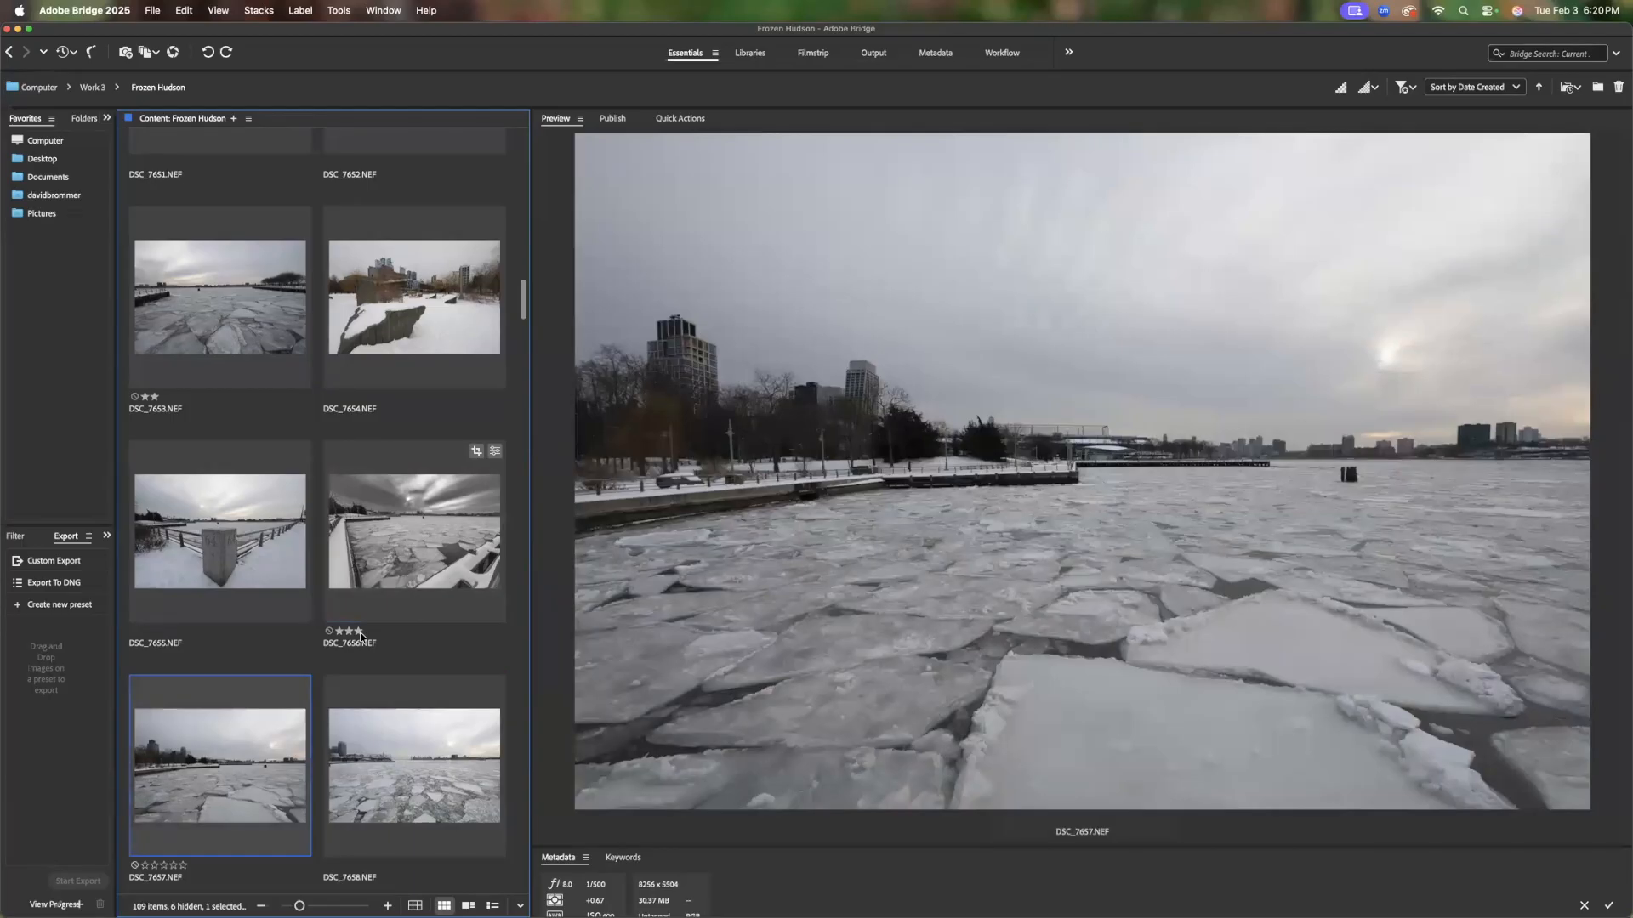
{"action": "key", "text": "Right"}
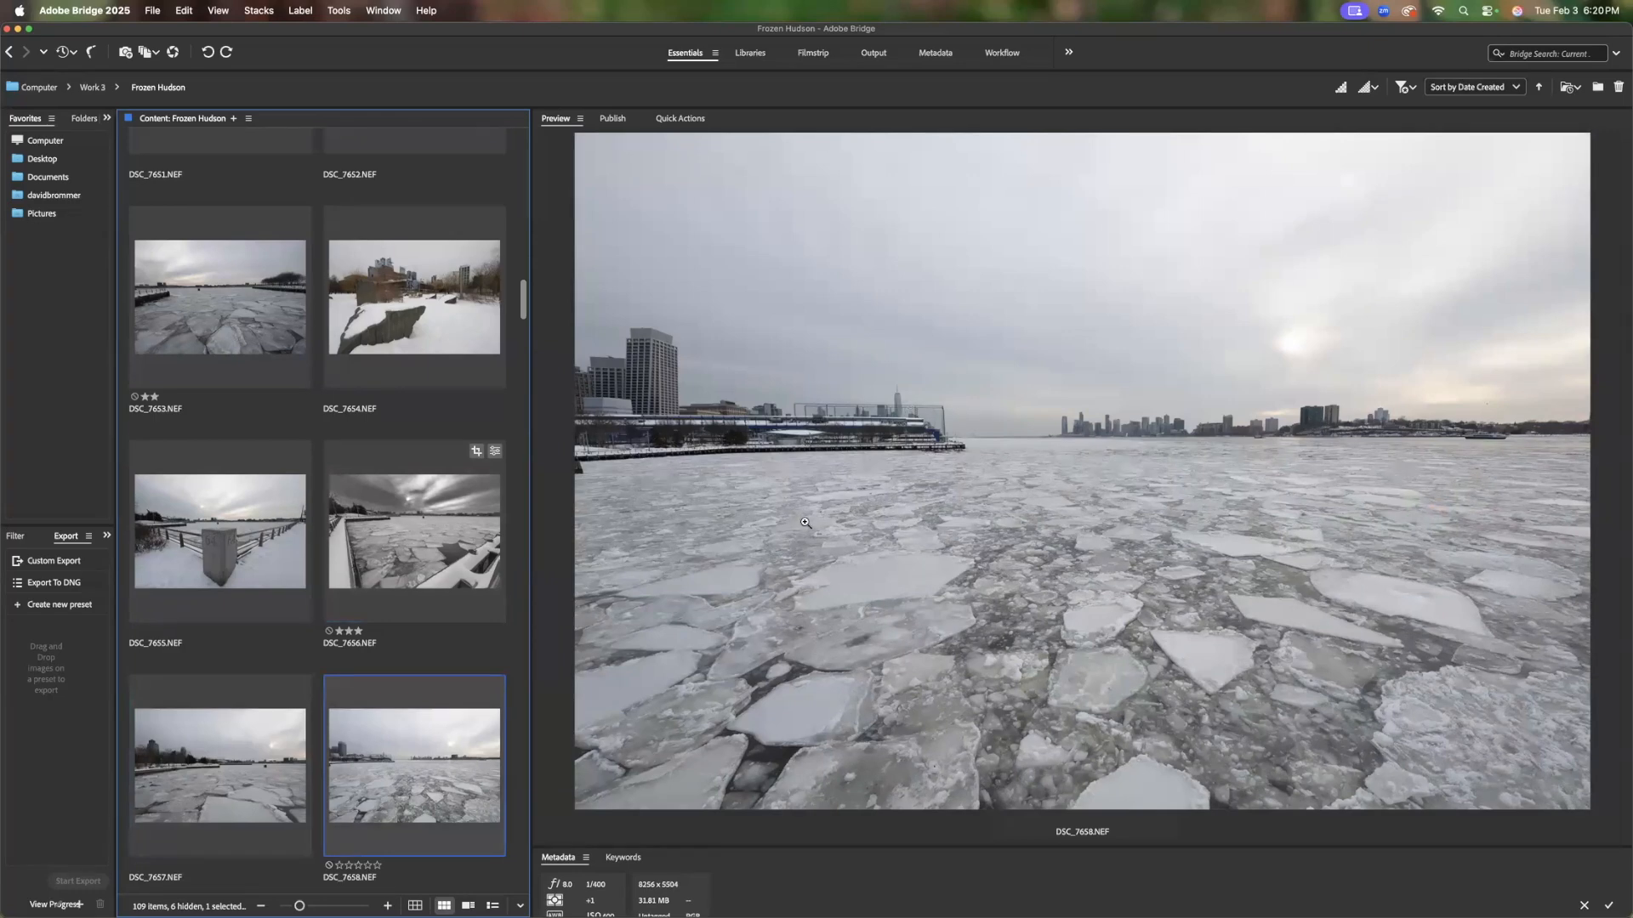
Check DSC_7657.NEF once more against DSC_7658.NEF in the large preview
{"action": "key", "text": "Left"}
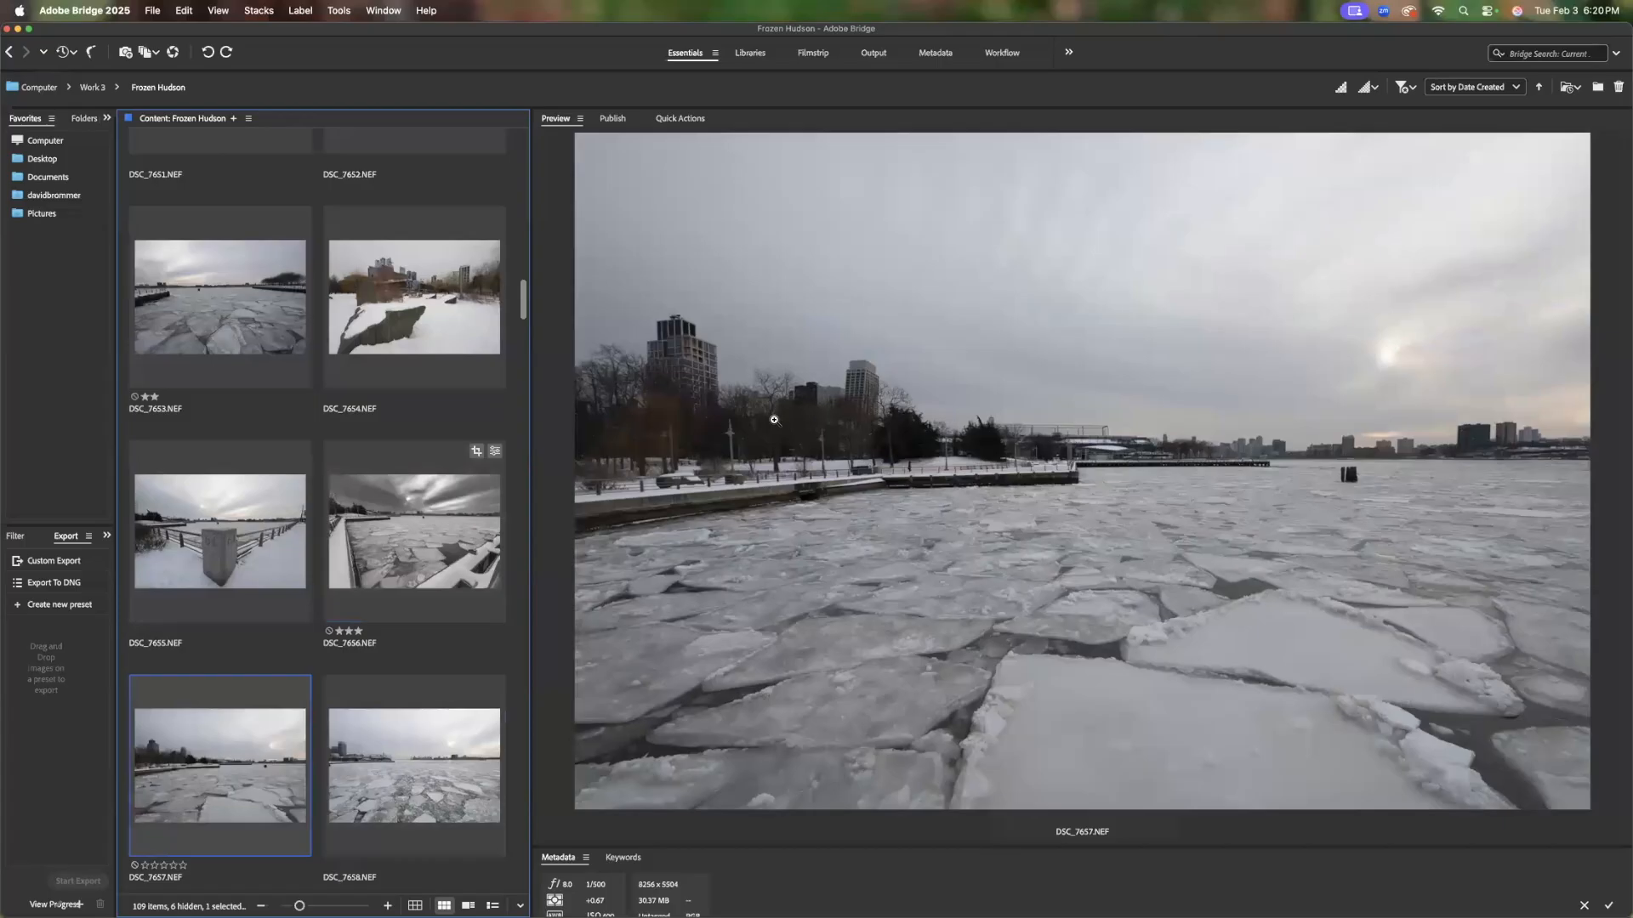
{"action": "key", "text": "Right"}
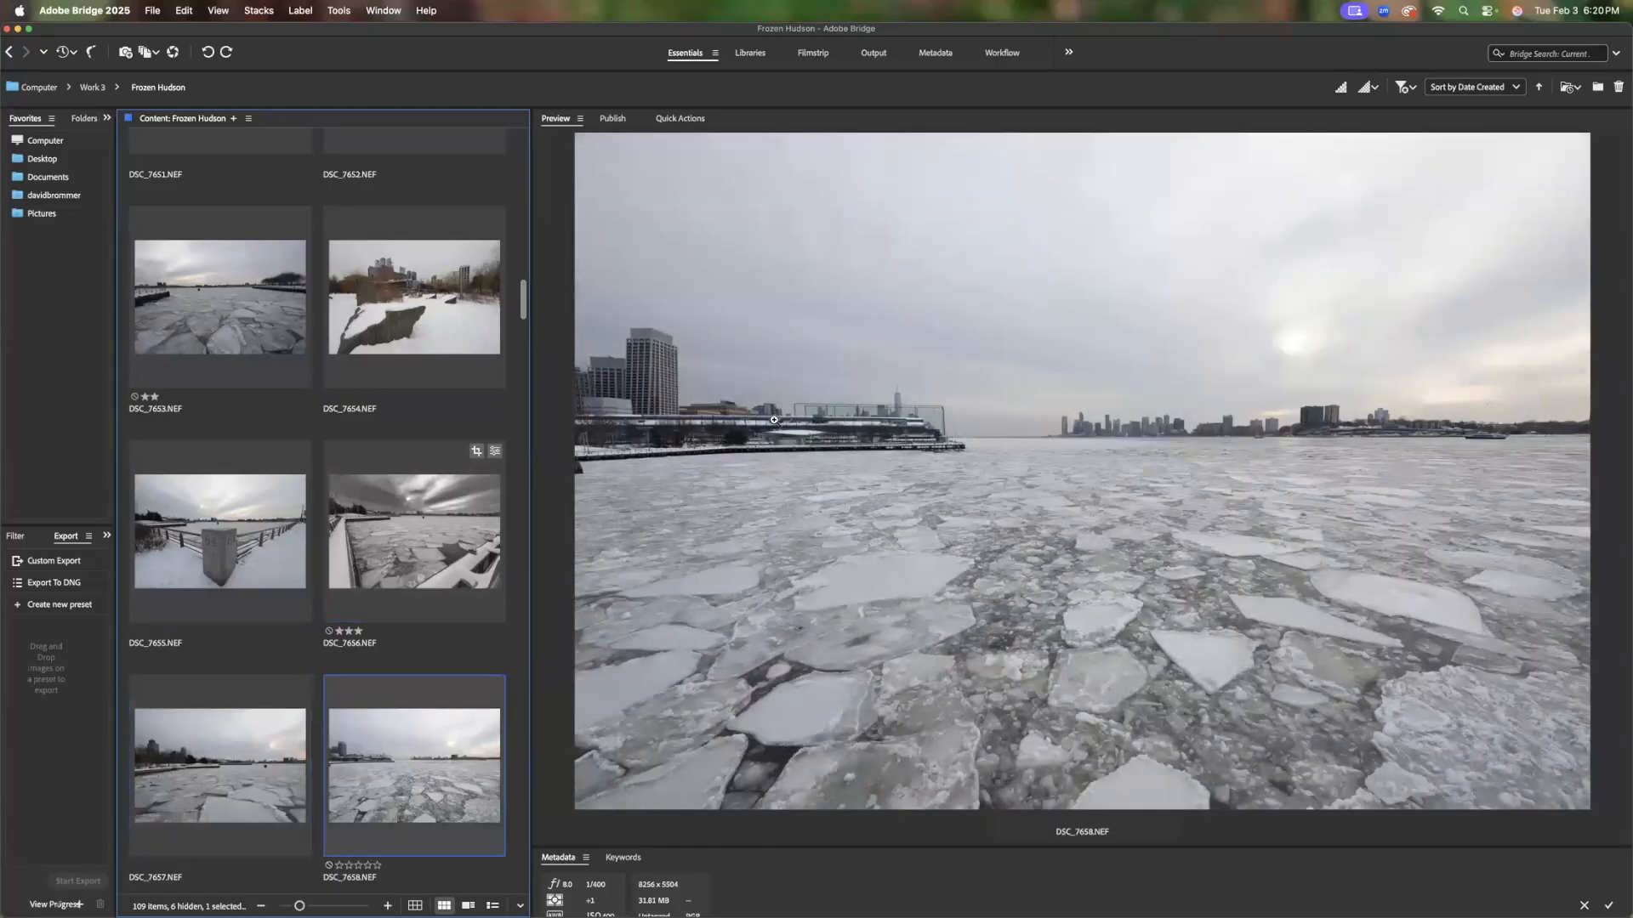
{"action": "key", "text": "Left"}
{"action": "key", "text": "Right"}
Compare DSC_7658.NEF with its following neighbours and rate DSC_7659.NEF two stars
{"action": "key", "text": "Right"}
{"action": "key", "text": "Left"}
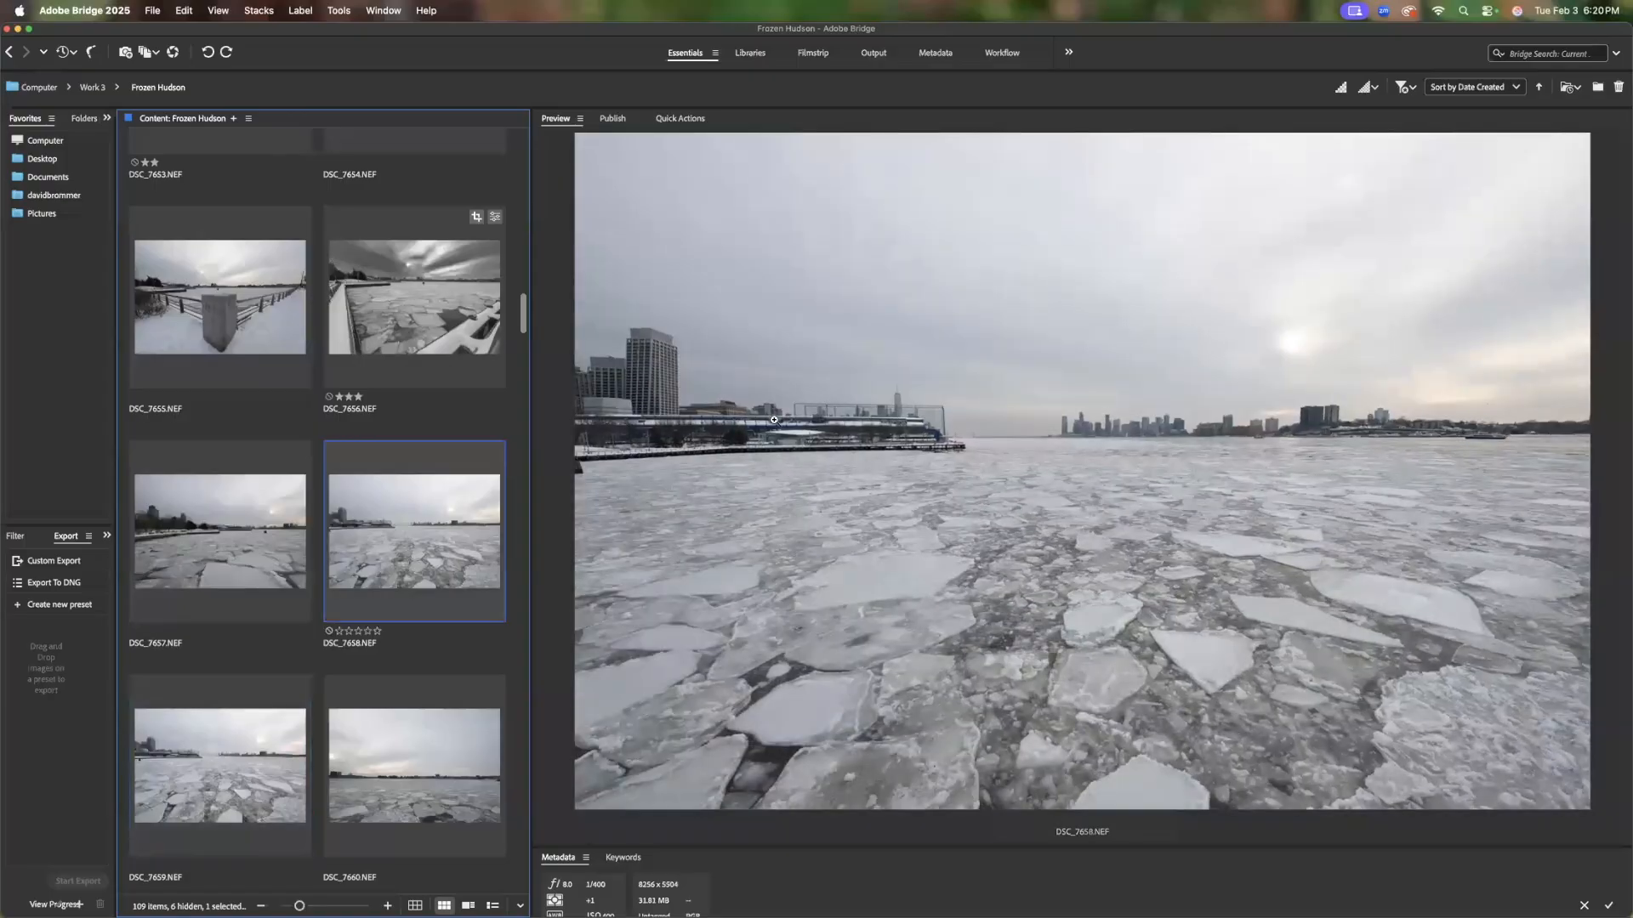
{"action": "key", "text": "Right"}
{"action": "key", "text": "Left"}
{"action": "key", "text": "Right"}
{"action": "key", "text": "Left"}
{"action": "key", "text": "Right"}
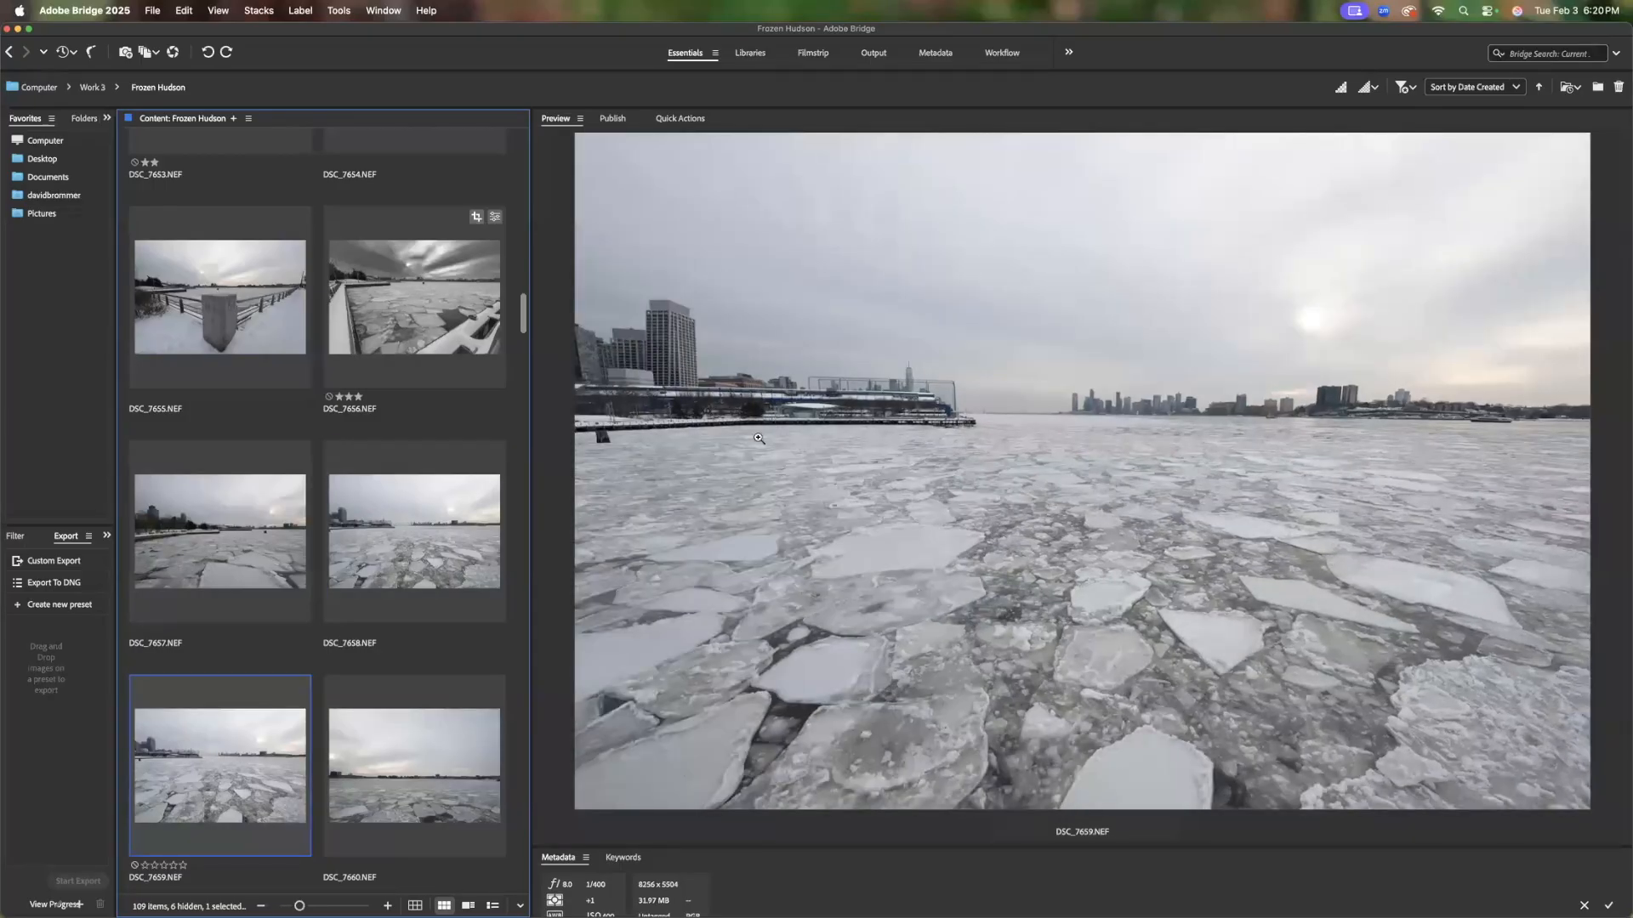
{"action": "key", "text": "Right"}
{"action": "key", "text": "Left"}
{"action": "left_click", "coordinate": [154, 866]}
Review the ice floe photos DSC_7660.NEF through DSC_7665.NEF in the large preview
{"action": "key", "text": "Right"}
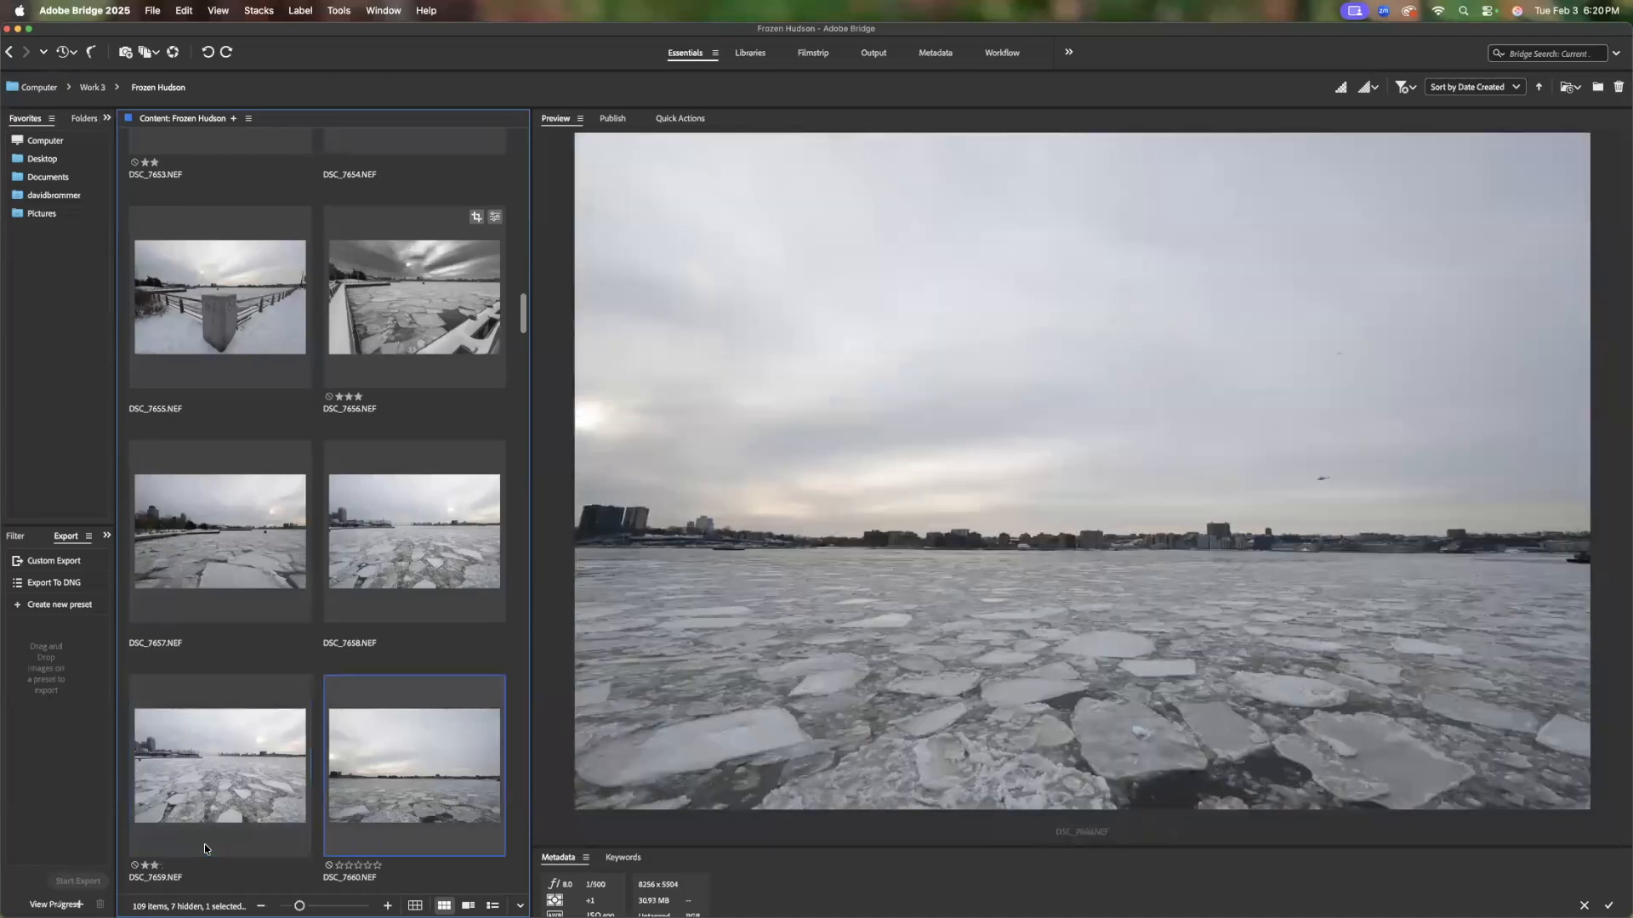
{"action": "key", "text": "Right"}
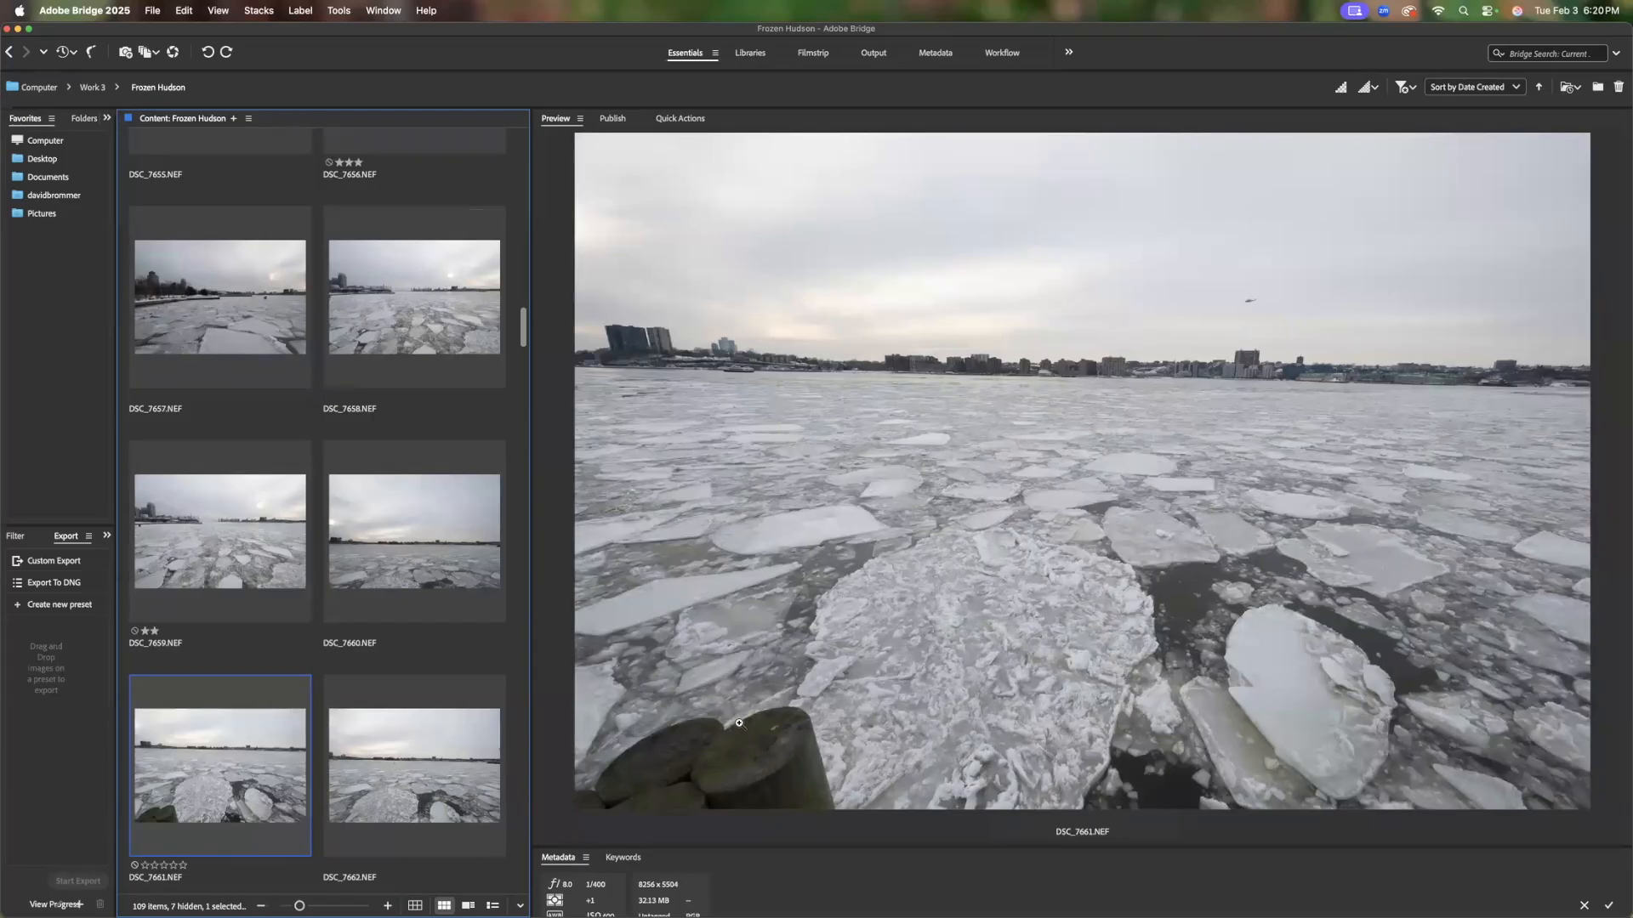
{"action": "key", "text": "Right"}
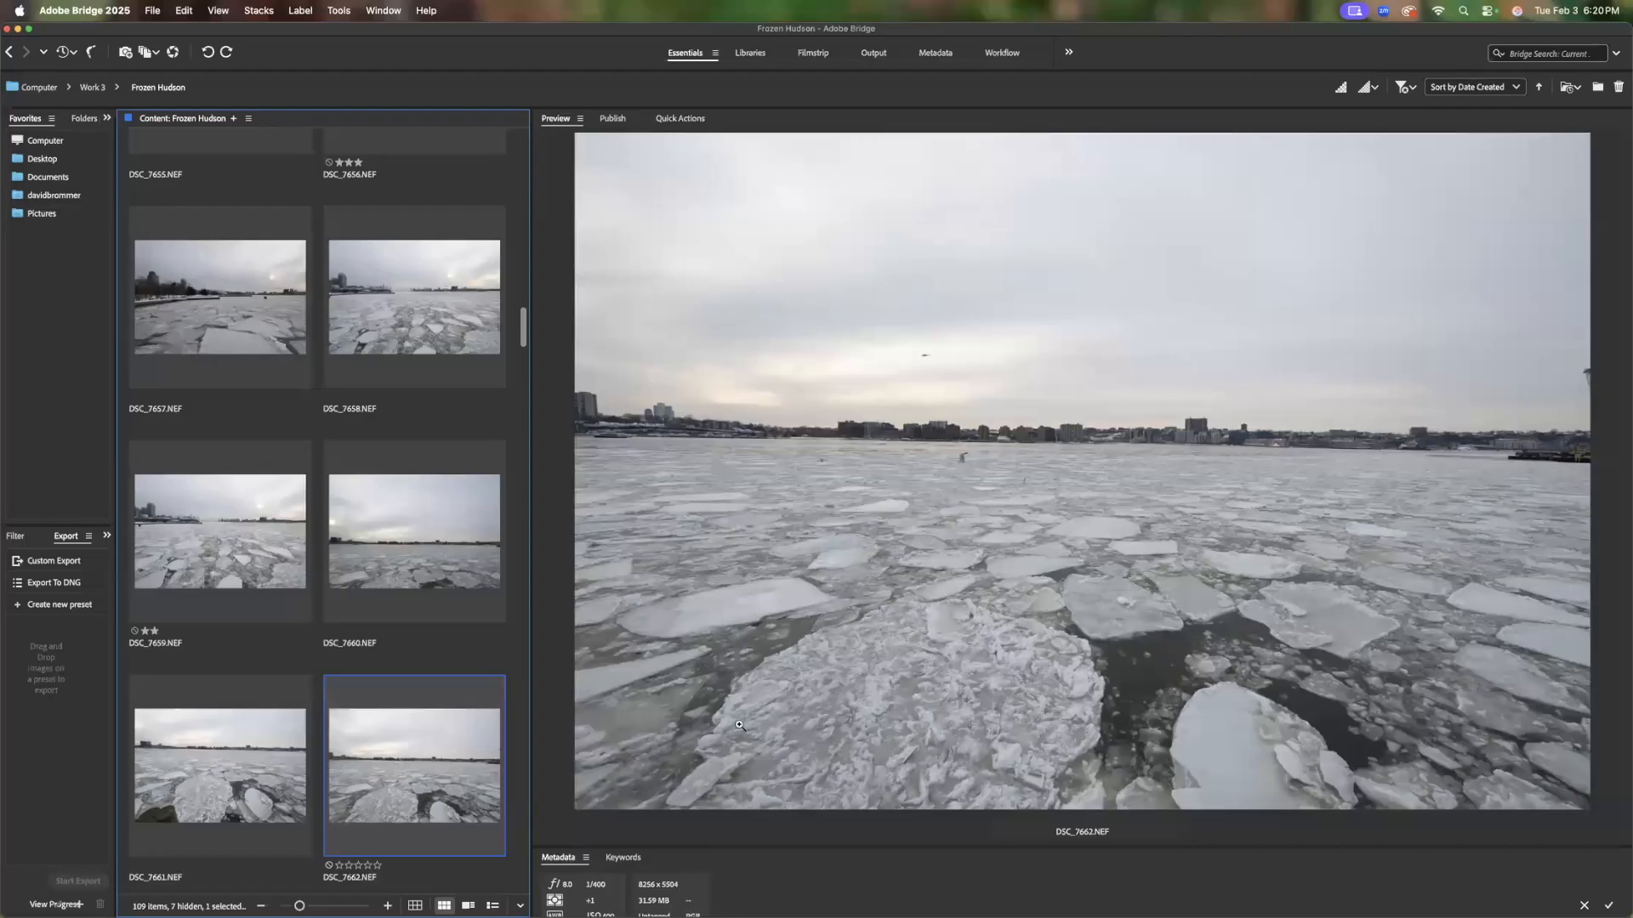
{"action": "key", "text": "Right"}
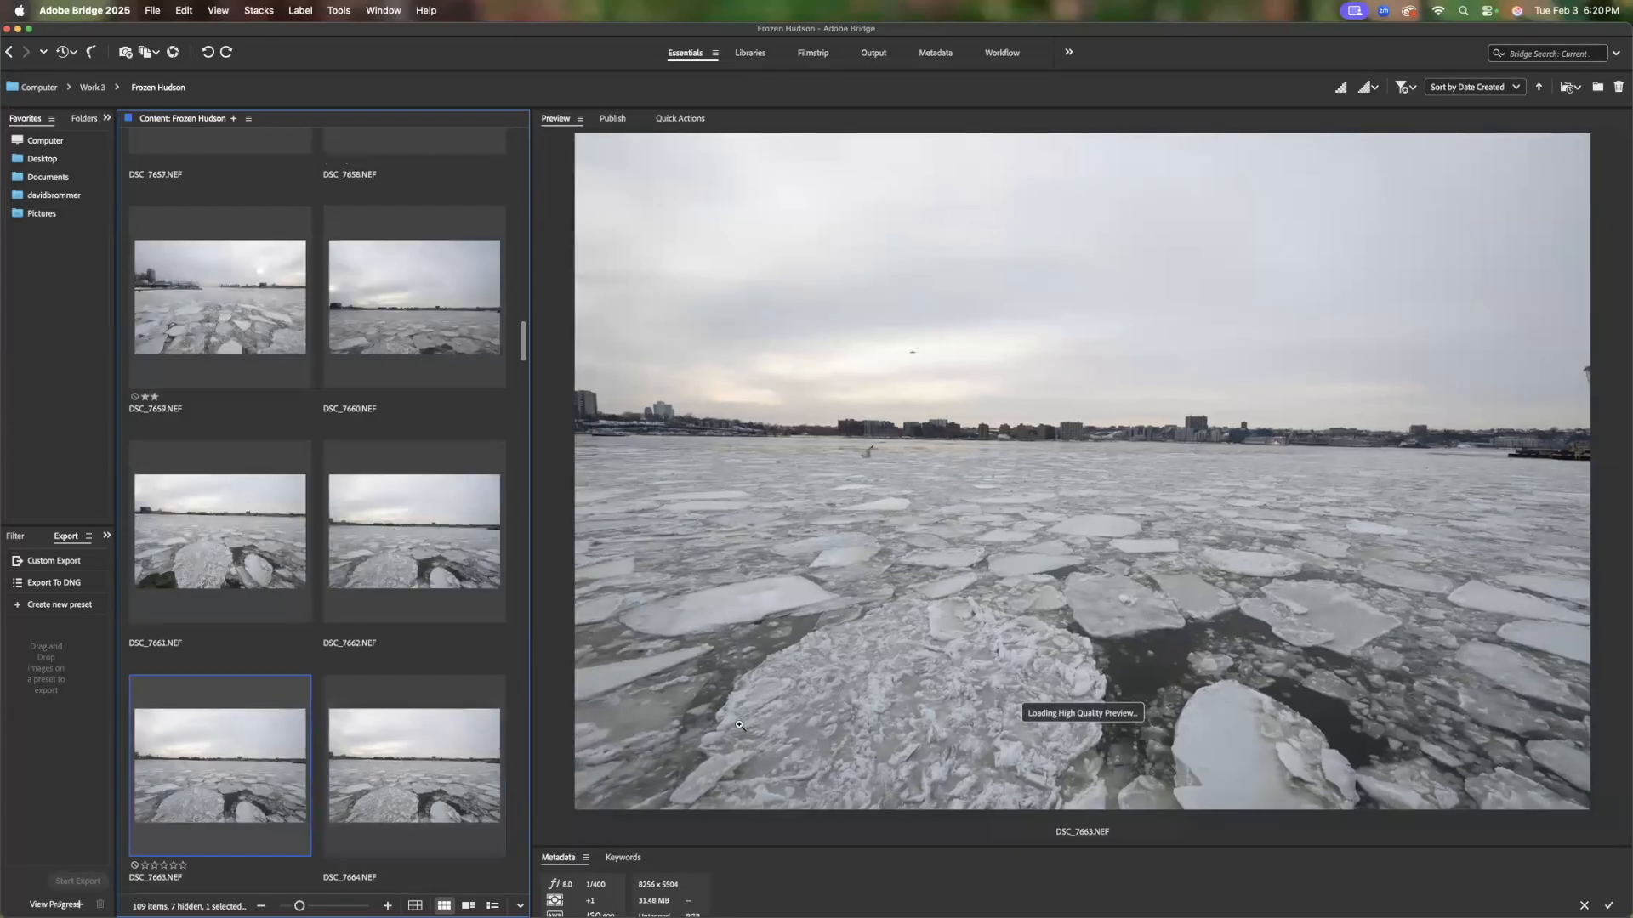
{"action": "key", "text": "Right"}
{"action": "key", "text": "Right"}
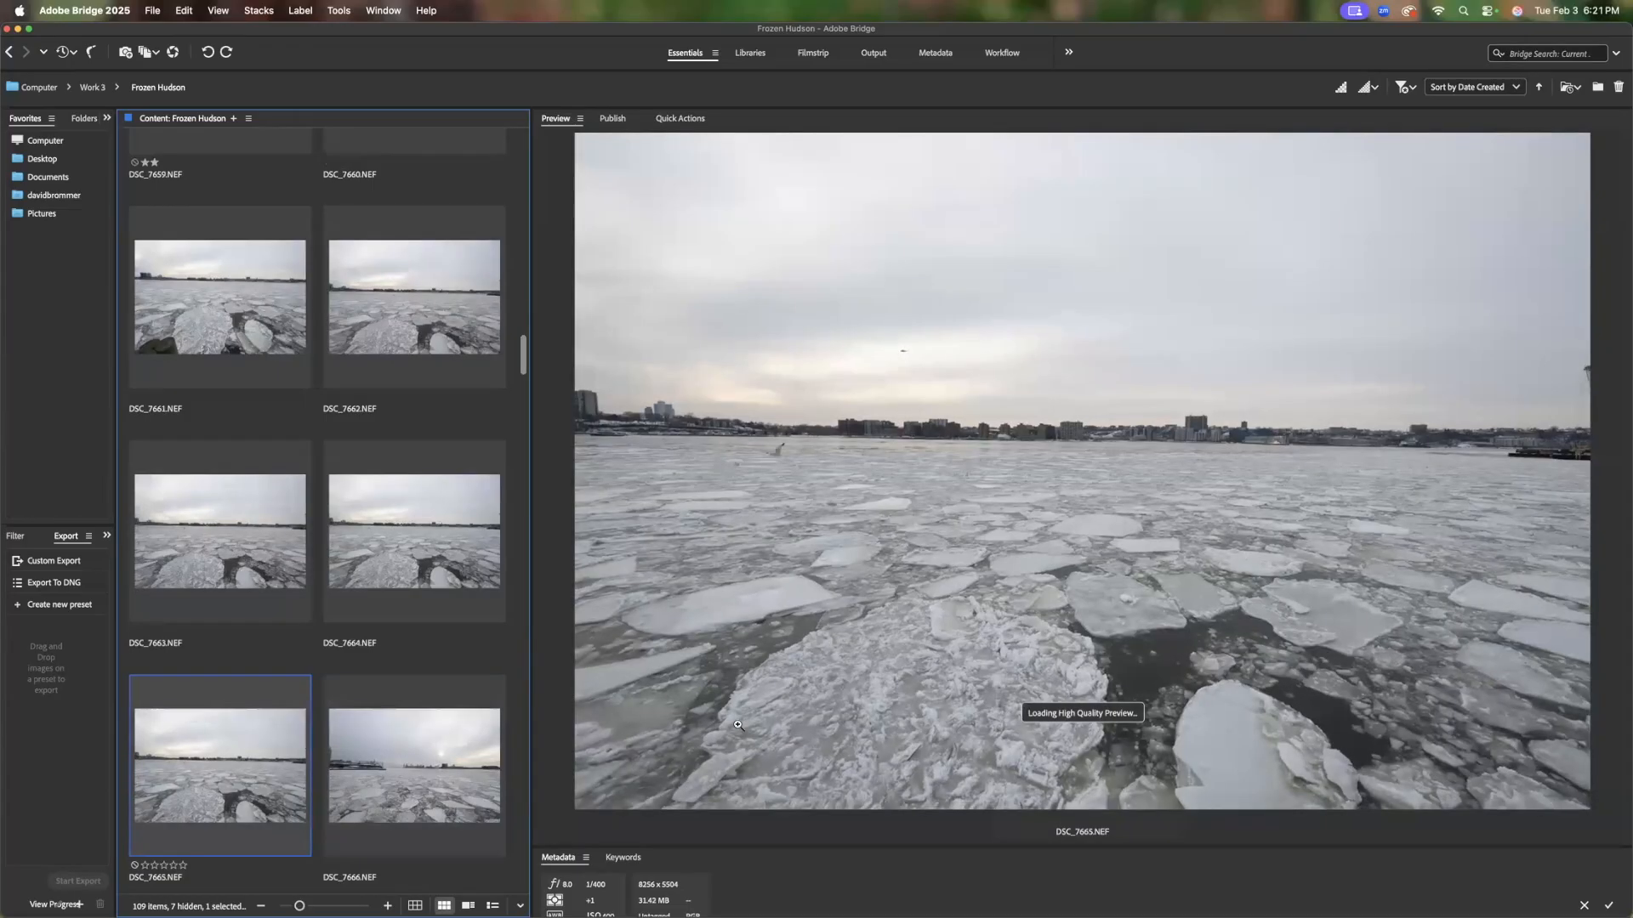
Review DSC_7666.NEF through DSC_7670.NEF and inspect the bird near the horizon in DSC_7670.NEF at 100%
{"action": "key", "text": "Right"}
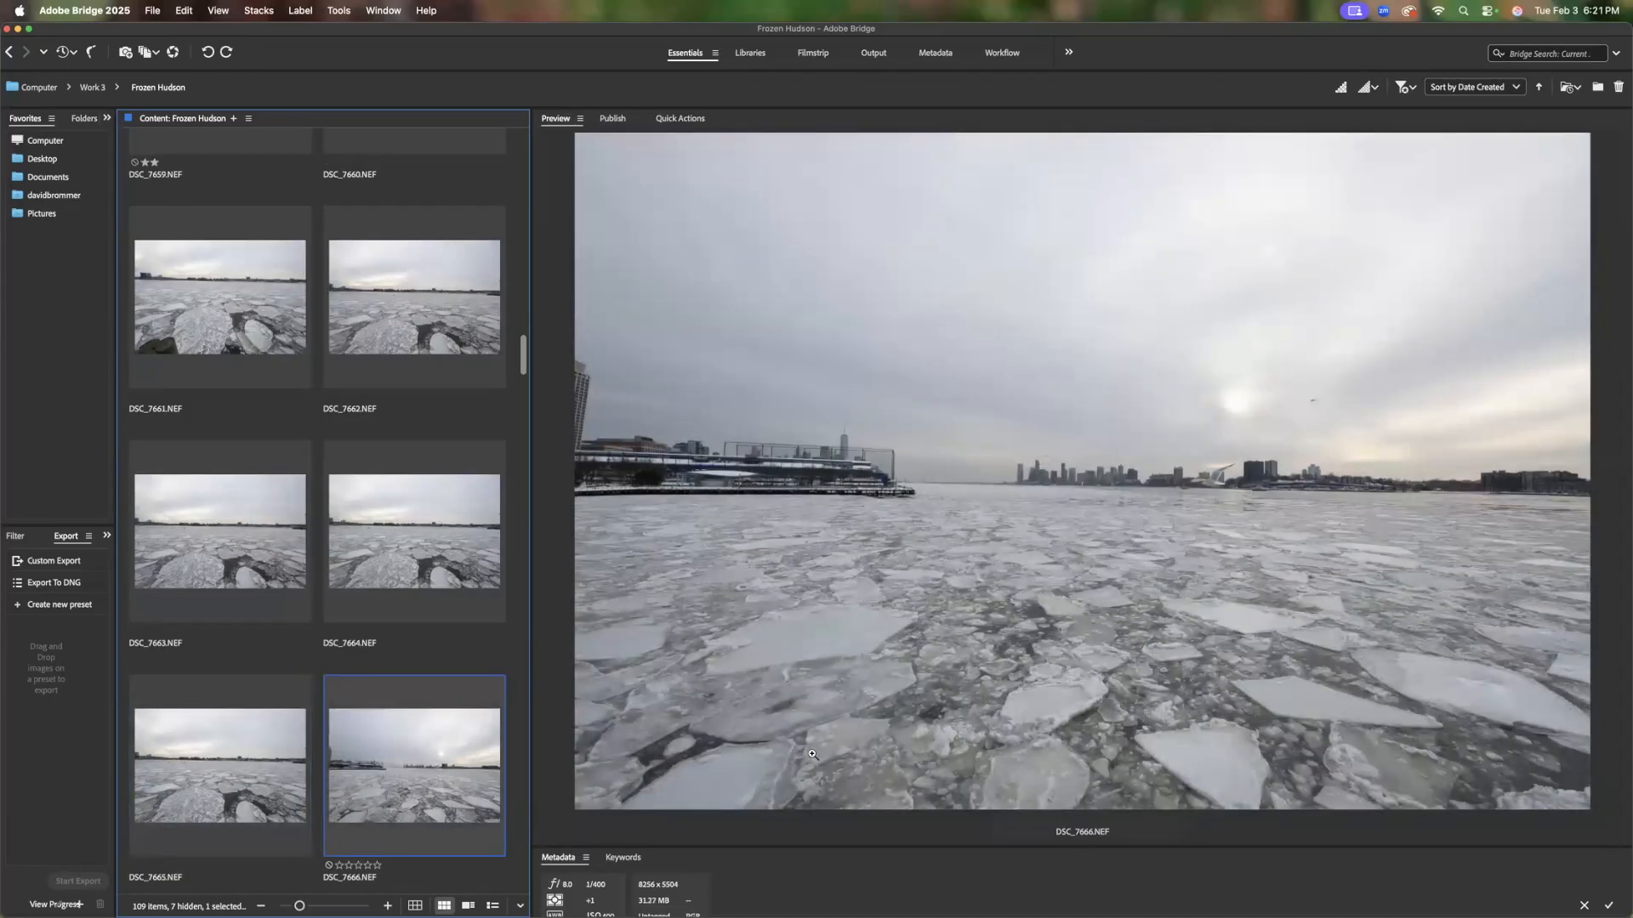
{"action": "key", "text": "Right"}
{"action": "key", "text": "Right"}
{"action": "key", "text": "Right"}
{"action": "key", "text": "Right"}
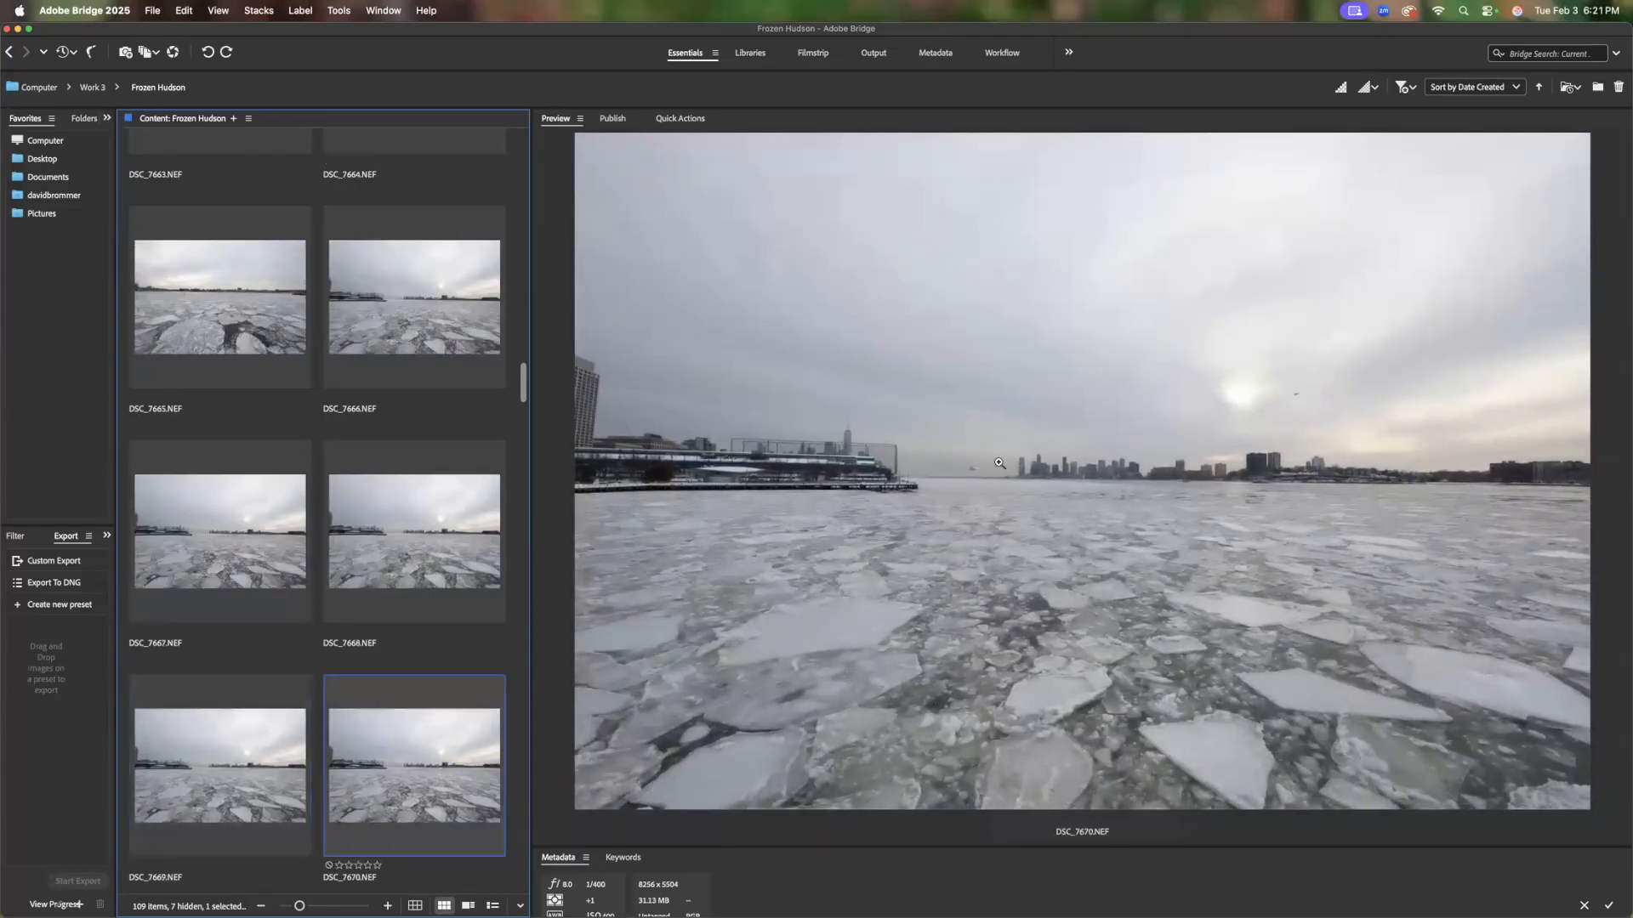
{"action": "left_click", "coordinate": [974, 473]}
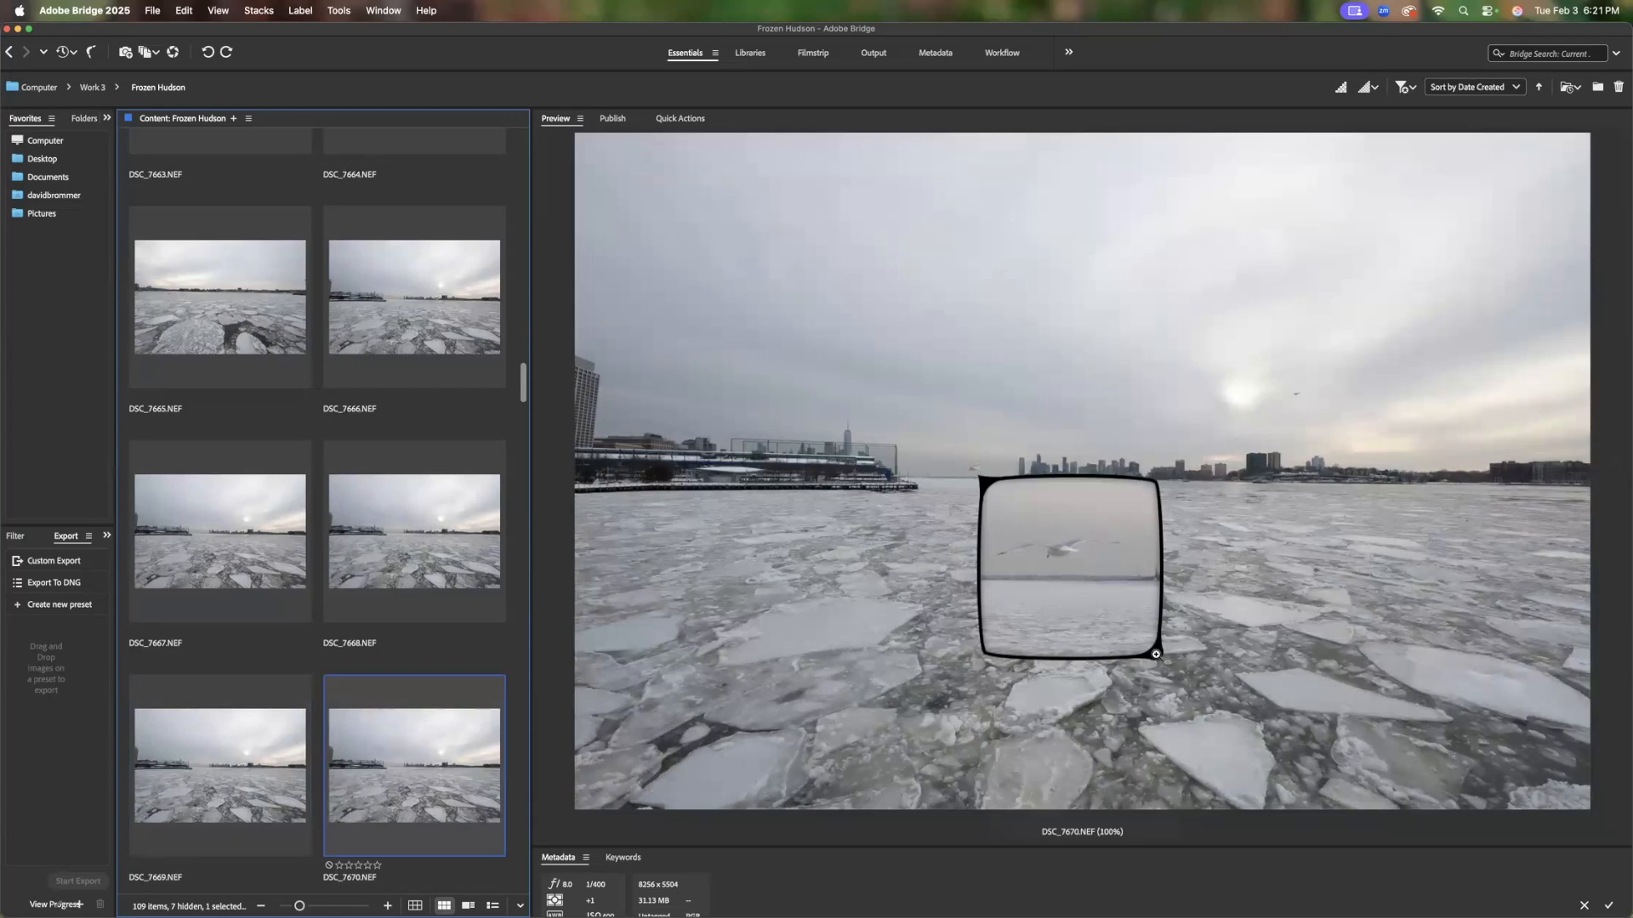
{"action": "left_click", "coordinate": [1155, 654]}
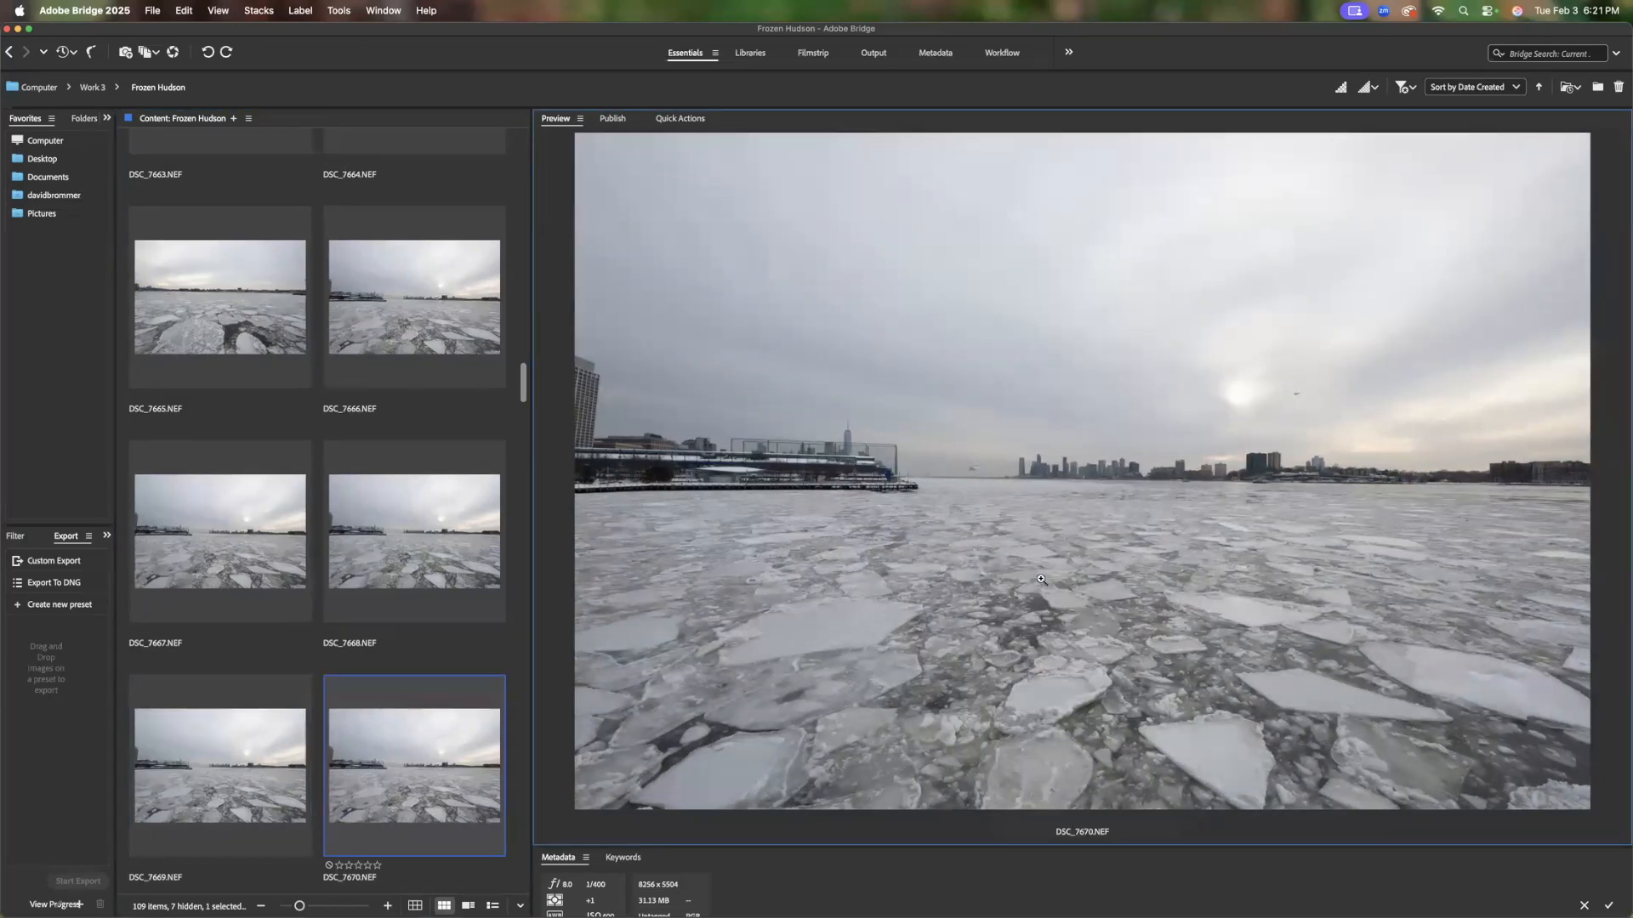
Inspect the Frying Pan ship and the distant spire in DSC_7671.NEF at 100% for sharpness
{"action": "key", "text": "Right"}
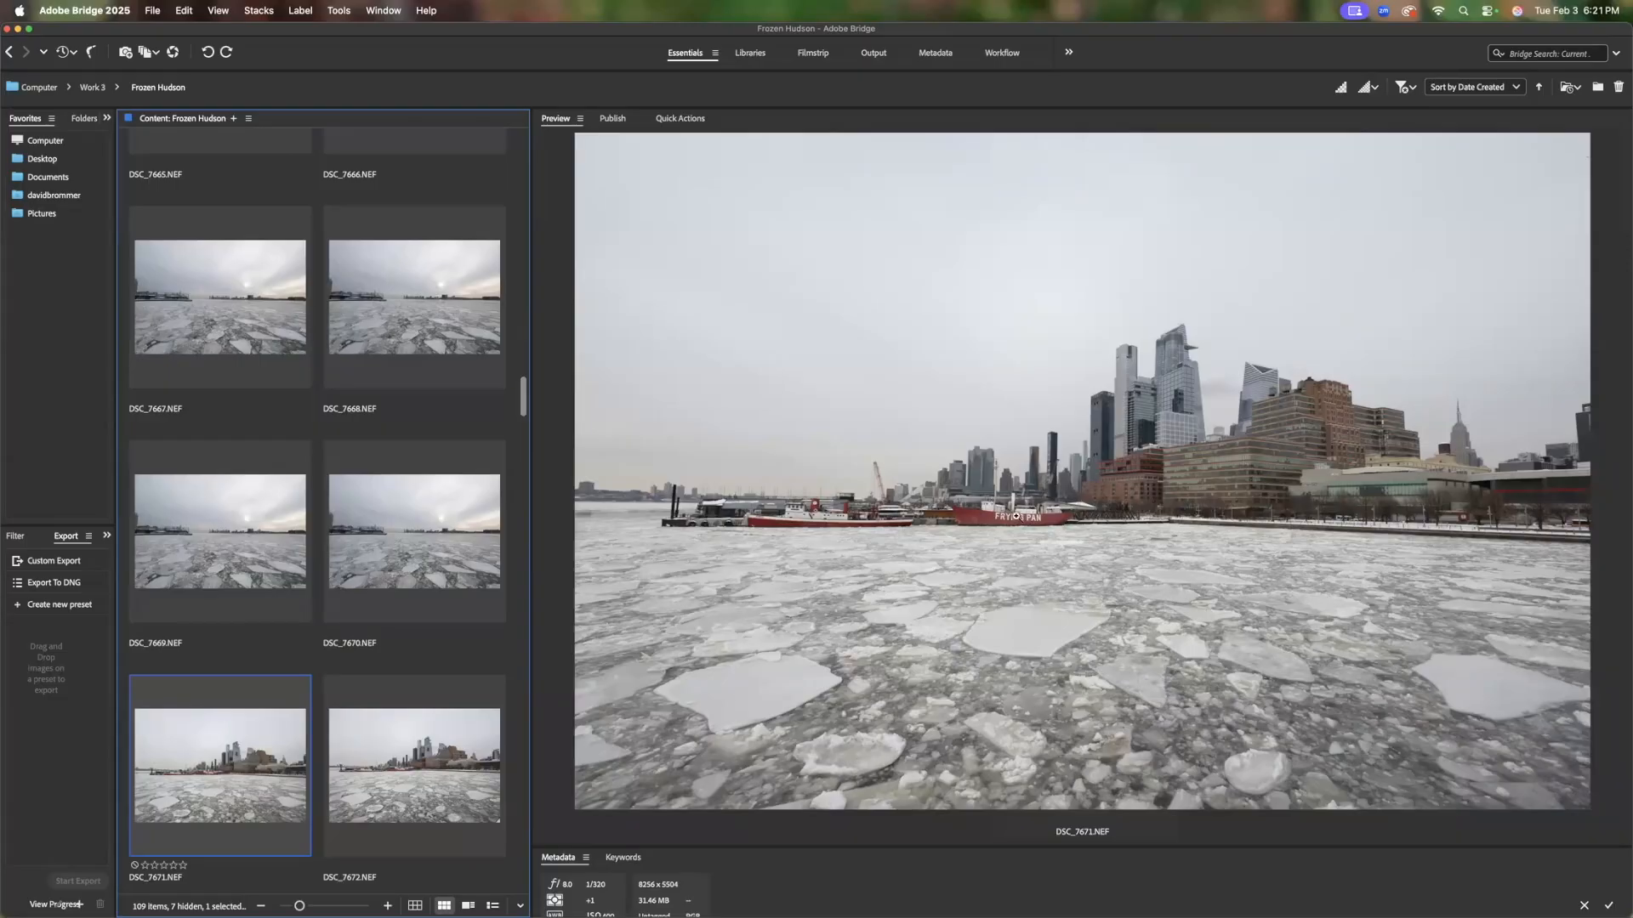
{"action": "left_click", "coordinate": [1018, 515]}
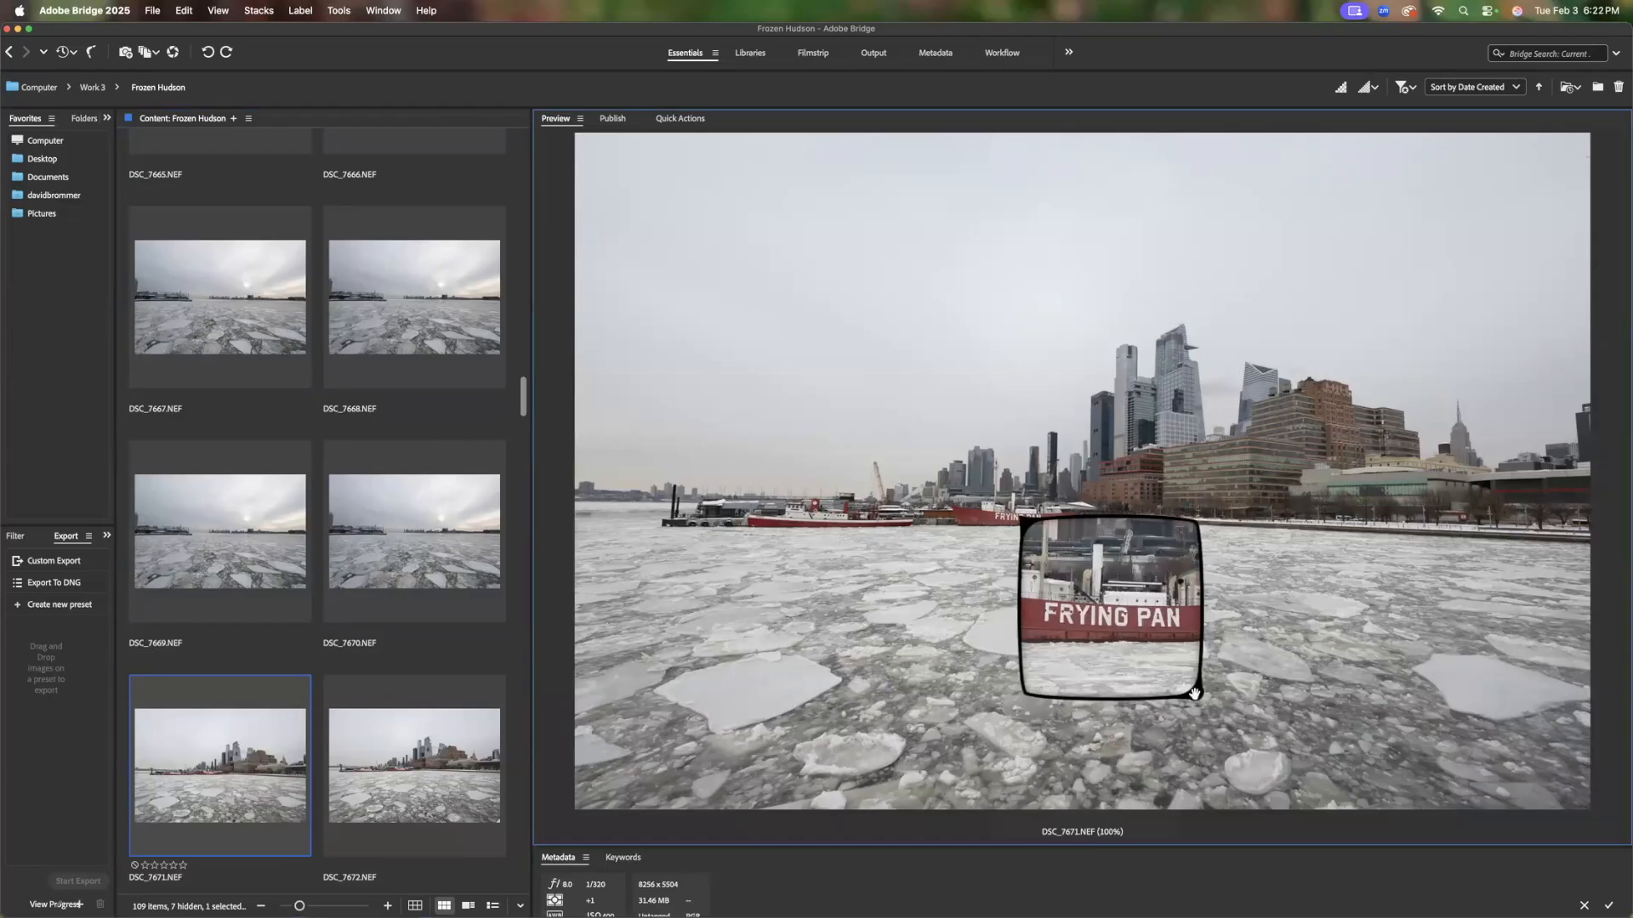
{"action": "left_click", "coordinate": [1197, 689]}
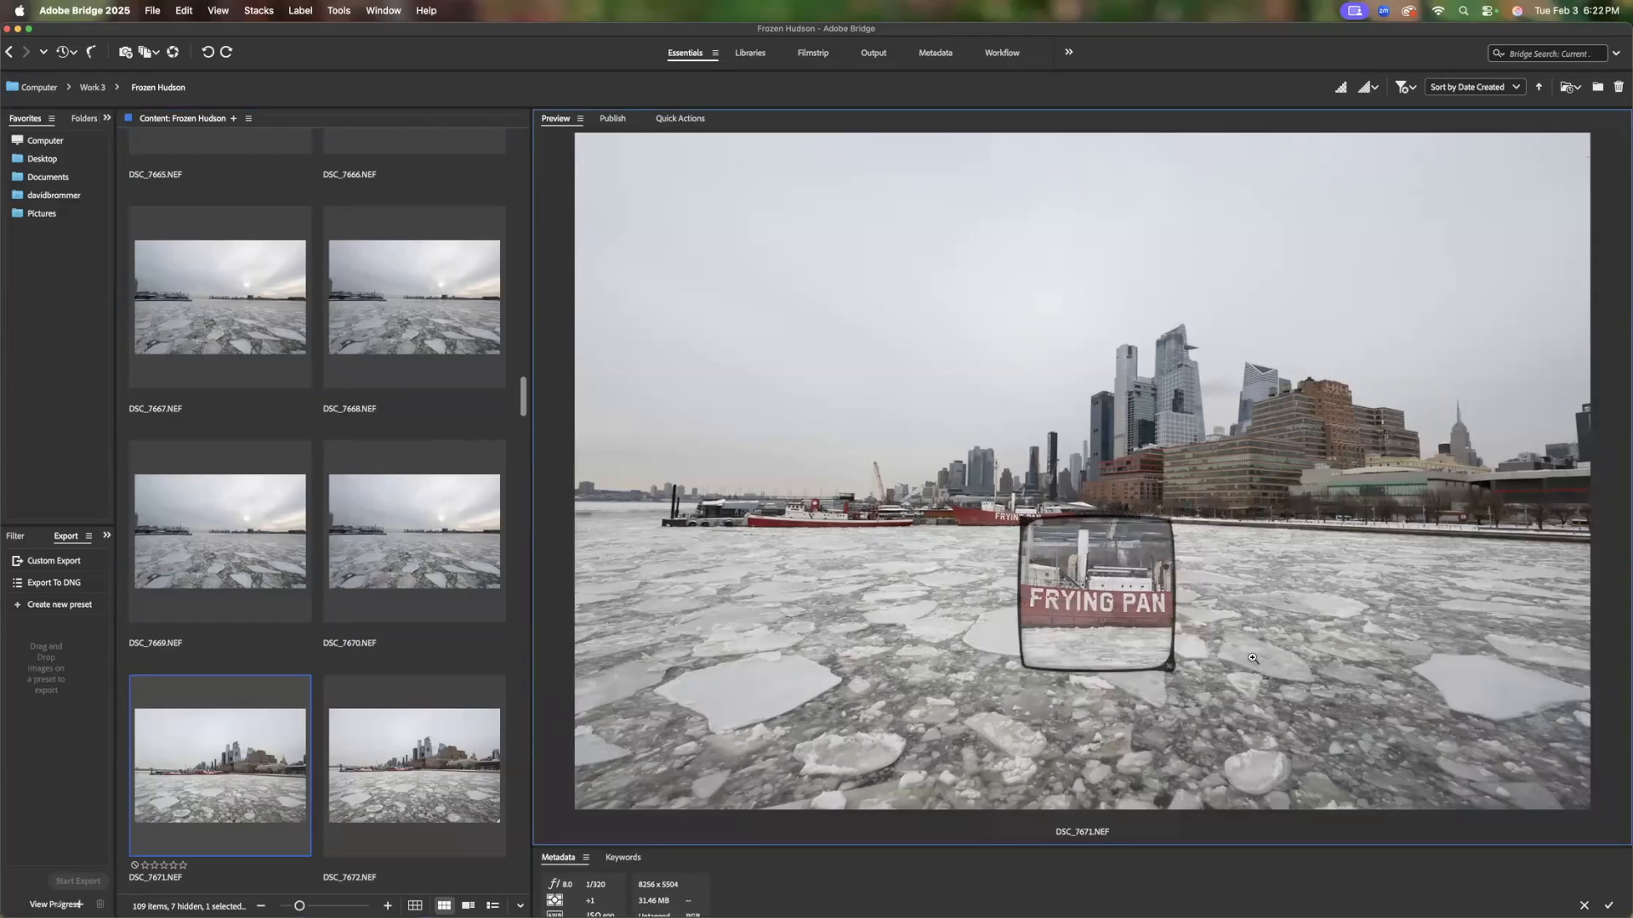
{"action": "left_click", "coordinate": [1458, 422]}
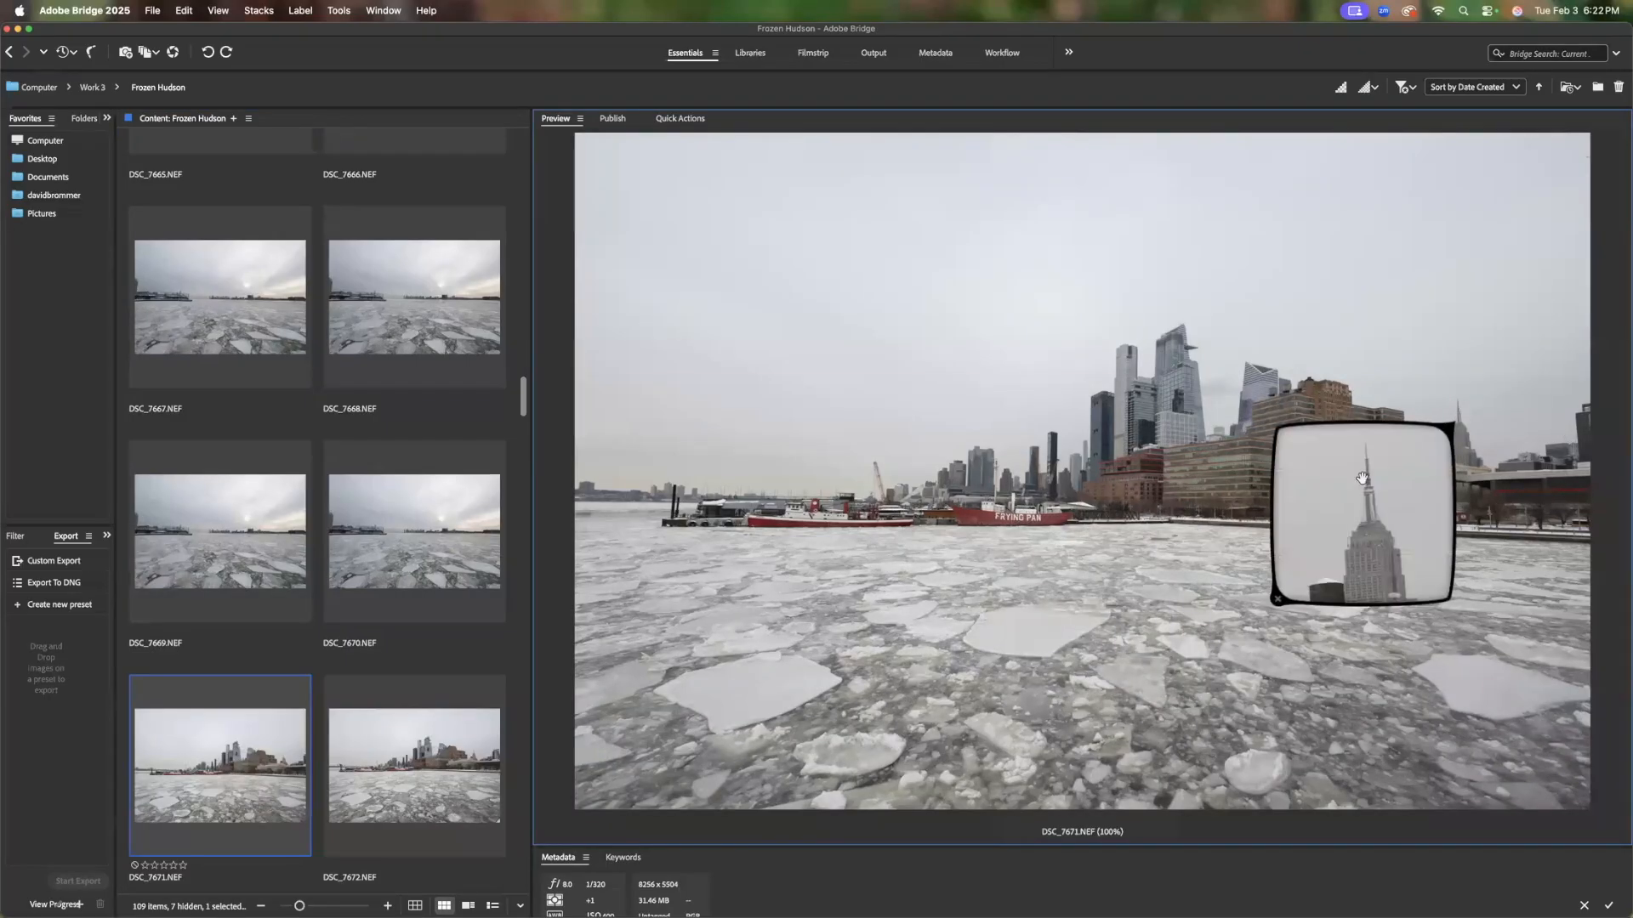
{"action": "left_click", "coordinate": [1277, 604]}
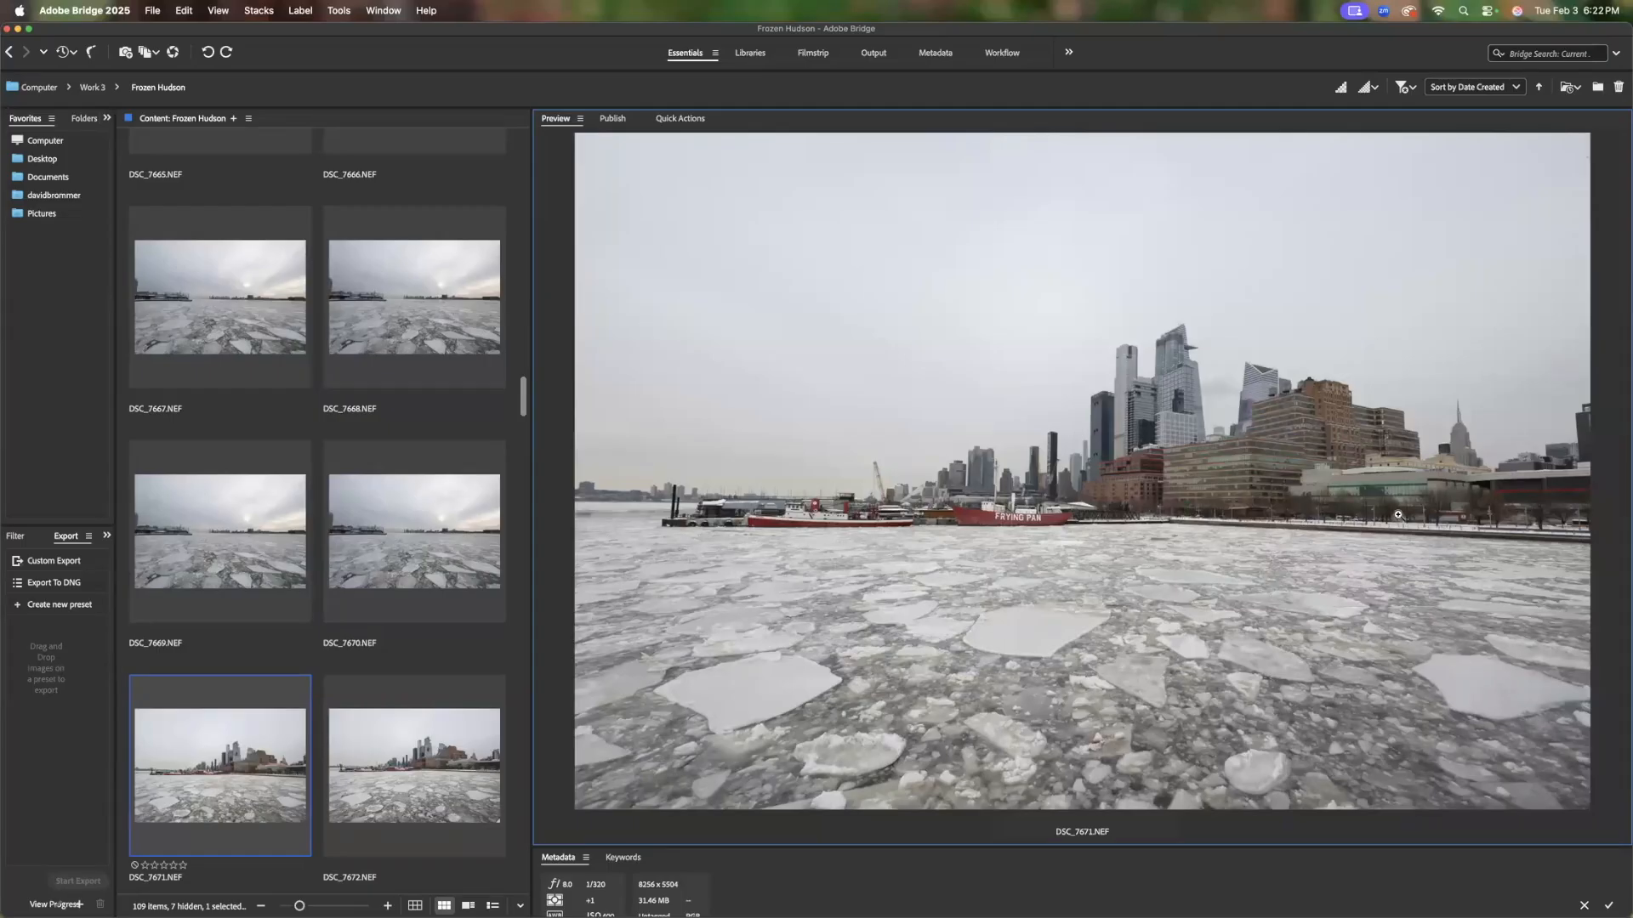
Review the photos from DSC_7672.NEF through DSC_7677.NEF in the large preview
{"action": "left_click", "coordinate": [449, 673]}
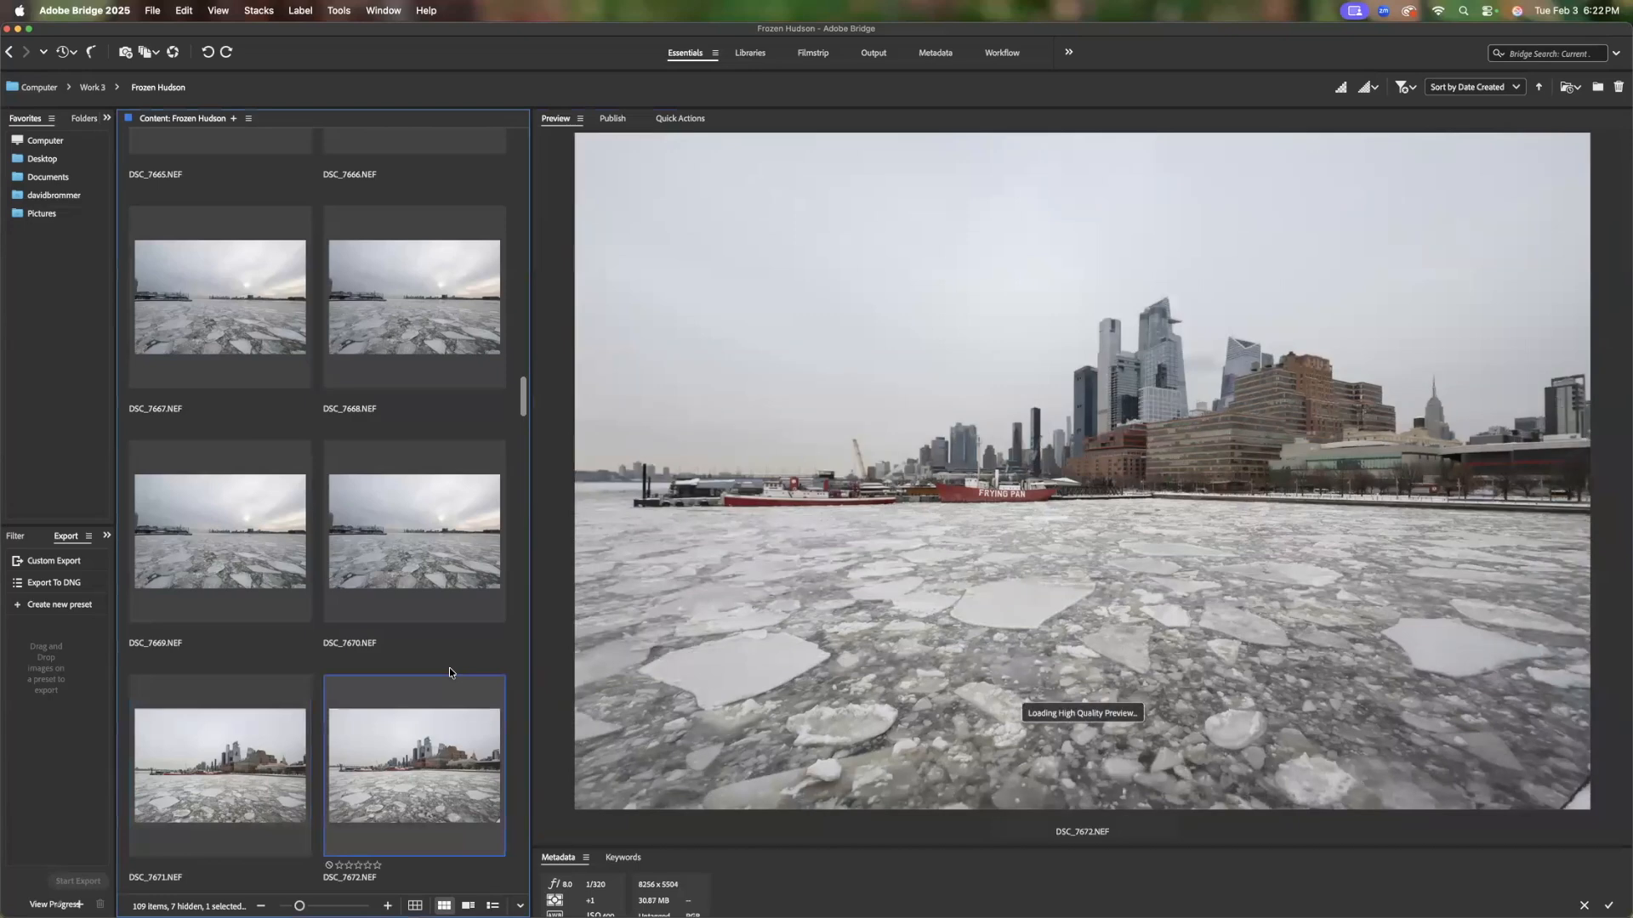
{"action": "key", "text": "Right"}
{"action": "key", "text": "Right"}
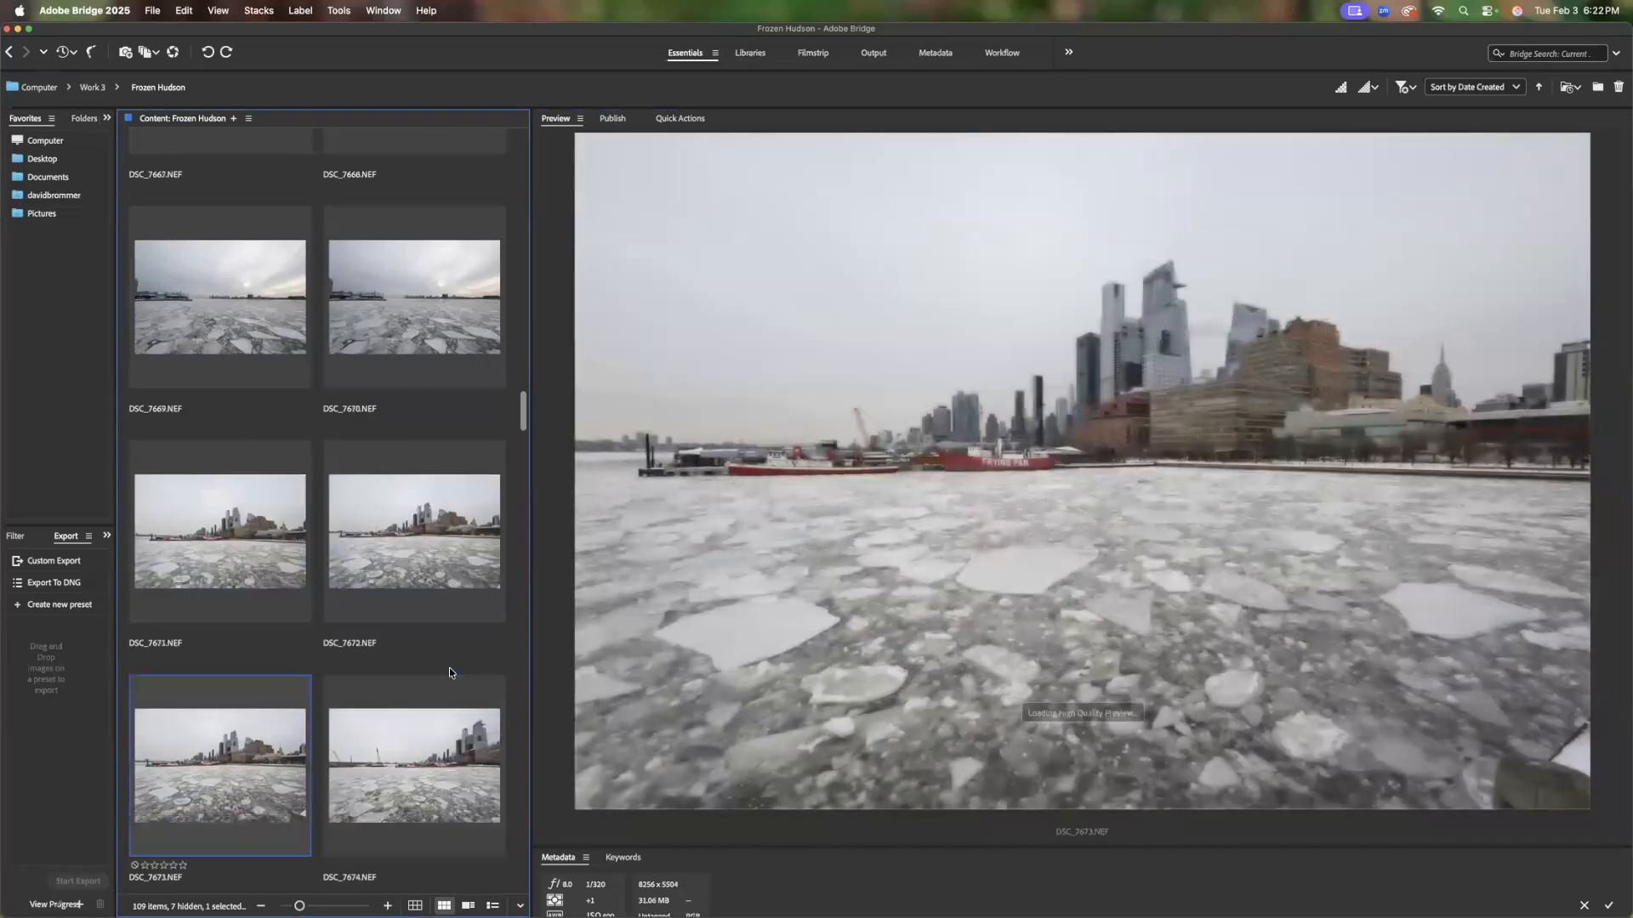
{"action": "key", "text": "Right"}
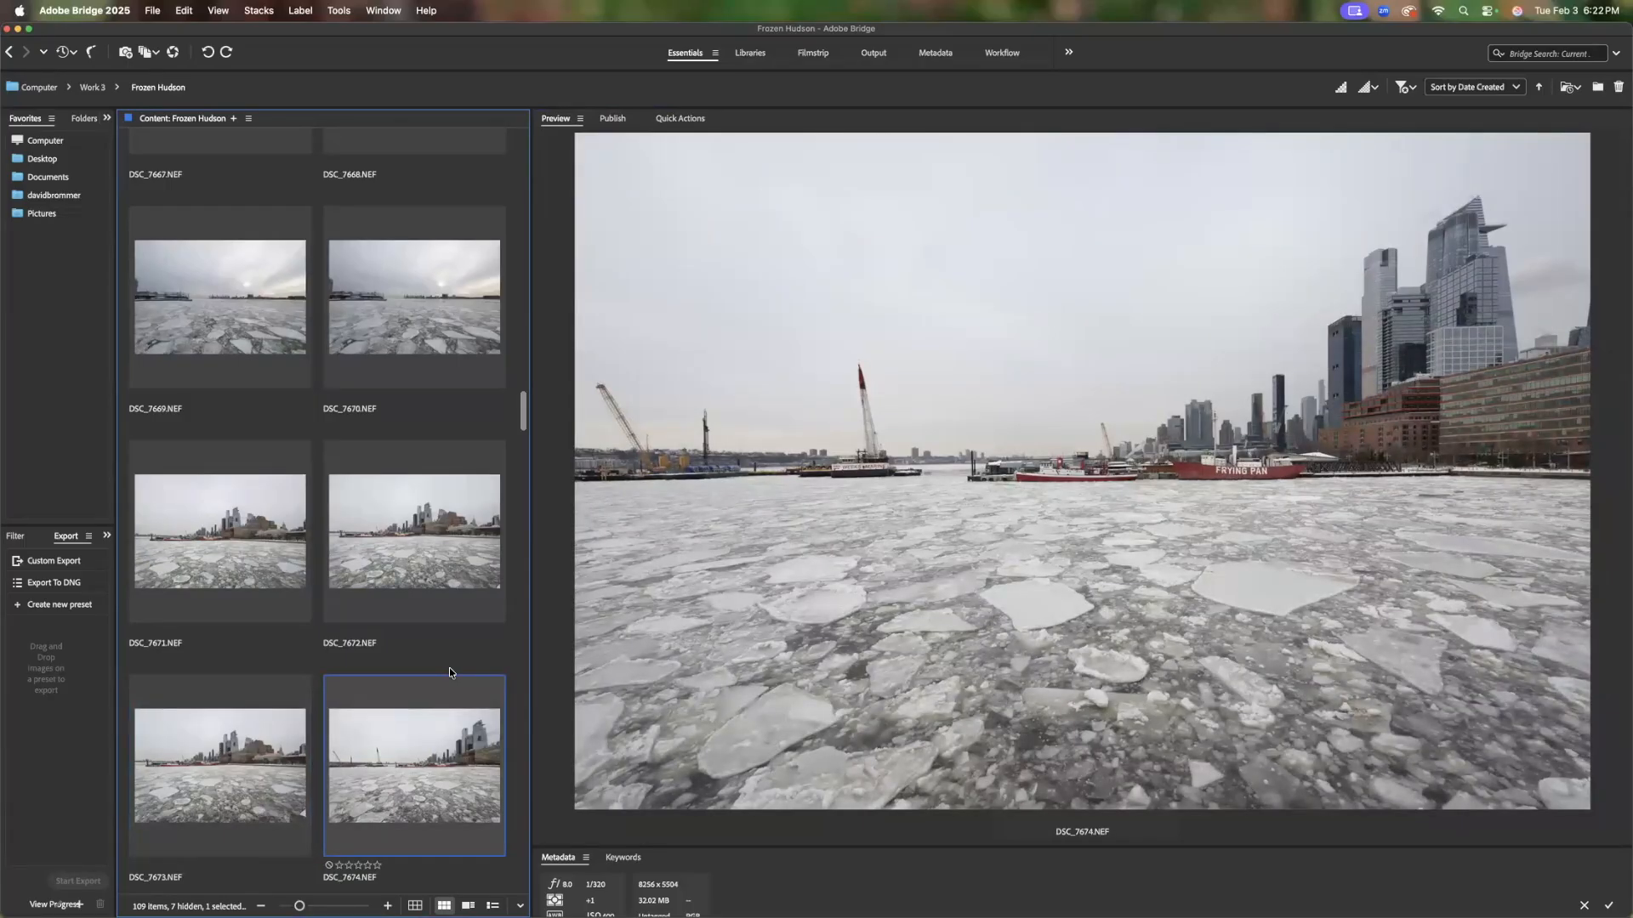
{"action": "key", "text": "Right"}
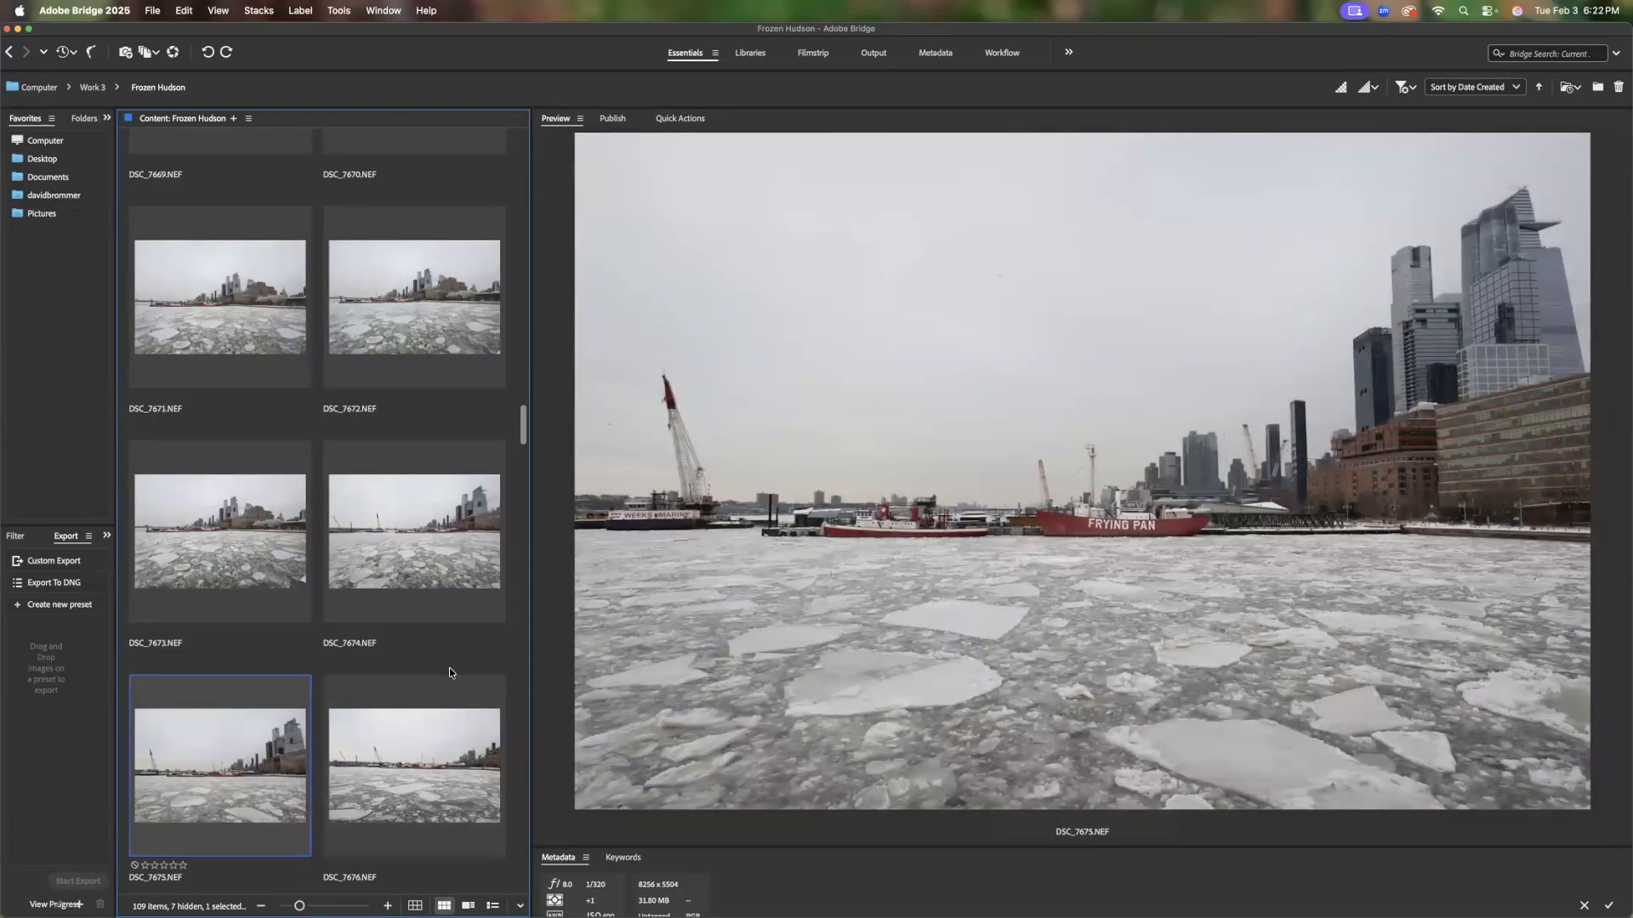
{"action": "key", "text": "Right"}
{"action": "key", "text": "Right"}
Return to the skyline photo DSC_7671.NEF and compare its composition with DSC_7672.NEF
{"action": "key", "text": "Left"}
{"action": "key", "text": "Left"}
{"action": "key", "text": "Left"}
{"action": "key", "text": "Left"}
{"action": "key", "text": "Left"}
{"action": "key", "text": "Left"}
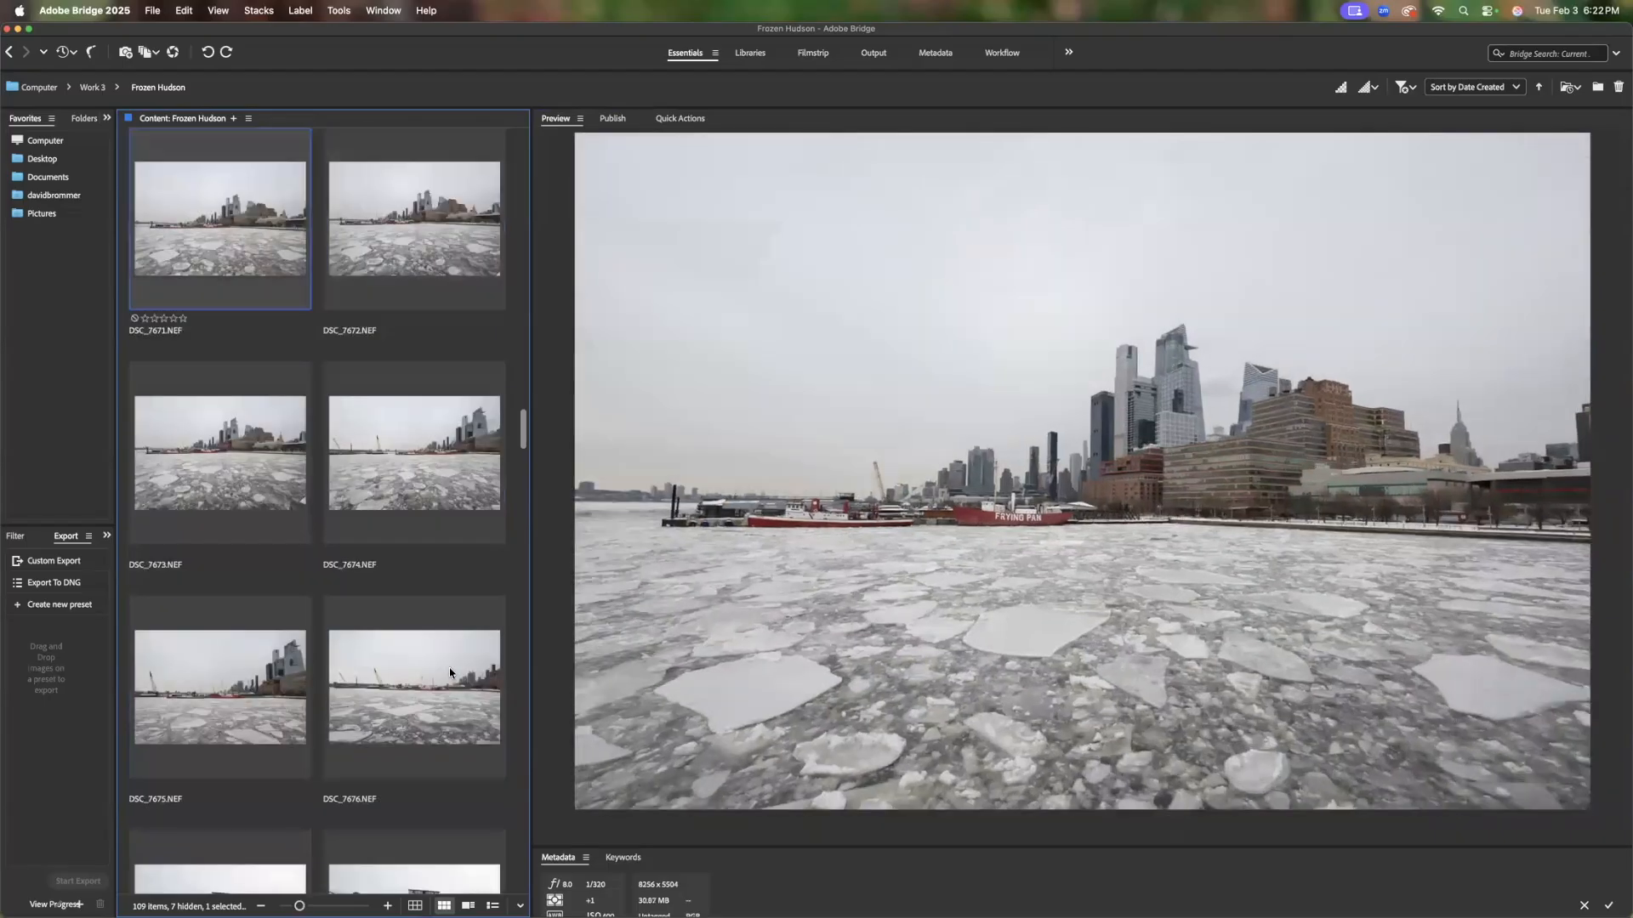
{"action": "key", "text": "Right"}
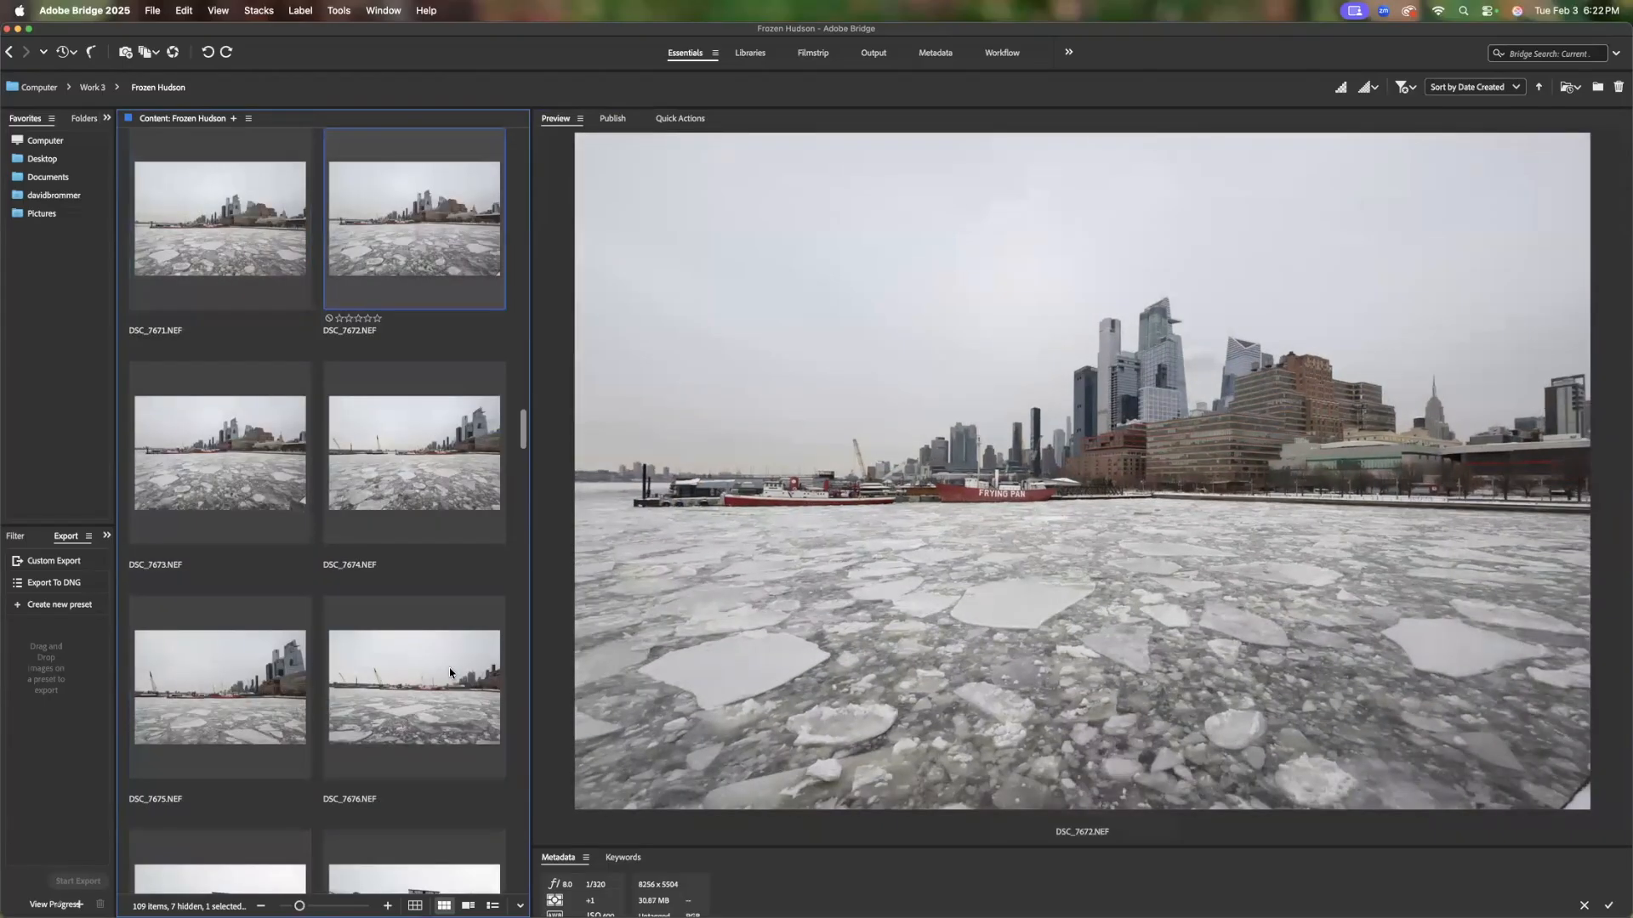
{"action": "key", "text": "Left"}
{"action": "key", "text": "Right"}
Inspect the distant spire at 100% in DSC_7672.NEF and DSC_7671.NEF, and rate DSC_7672.NEF four stars
{"action": "left_click", "coordinate": [1434, 409]}
{"action": "key", "text": "Left"}
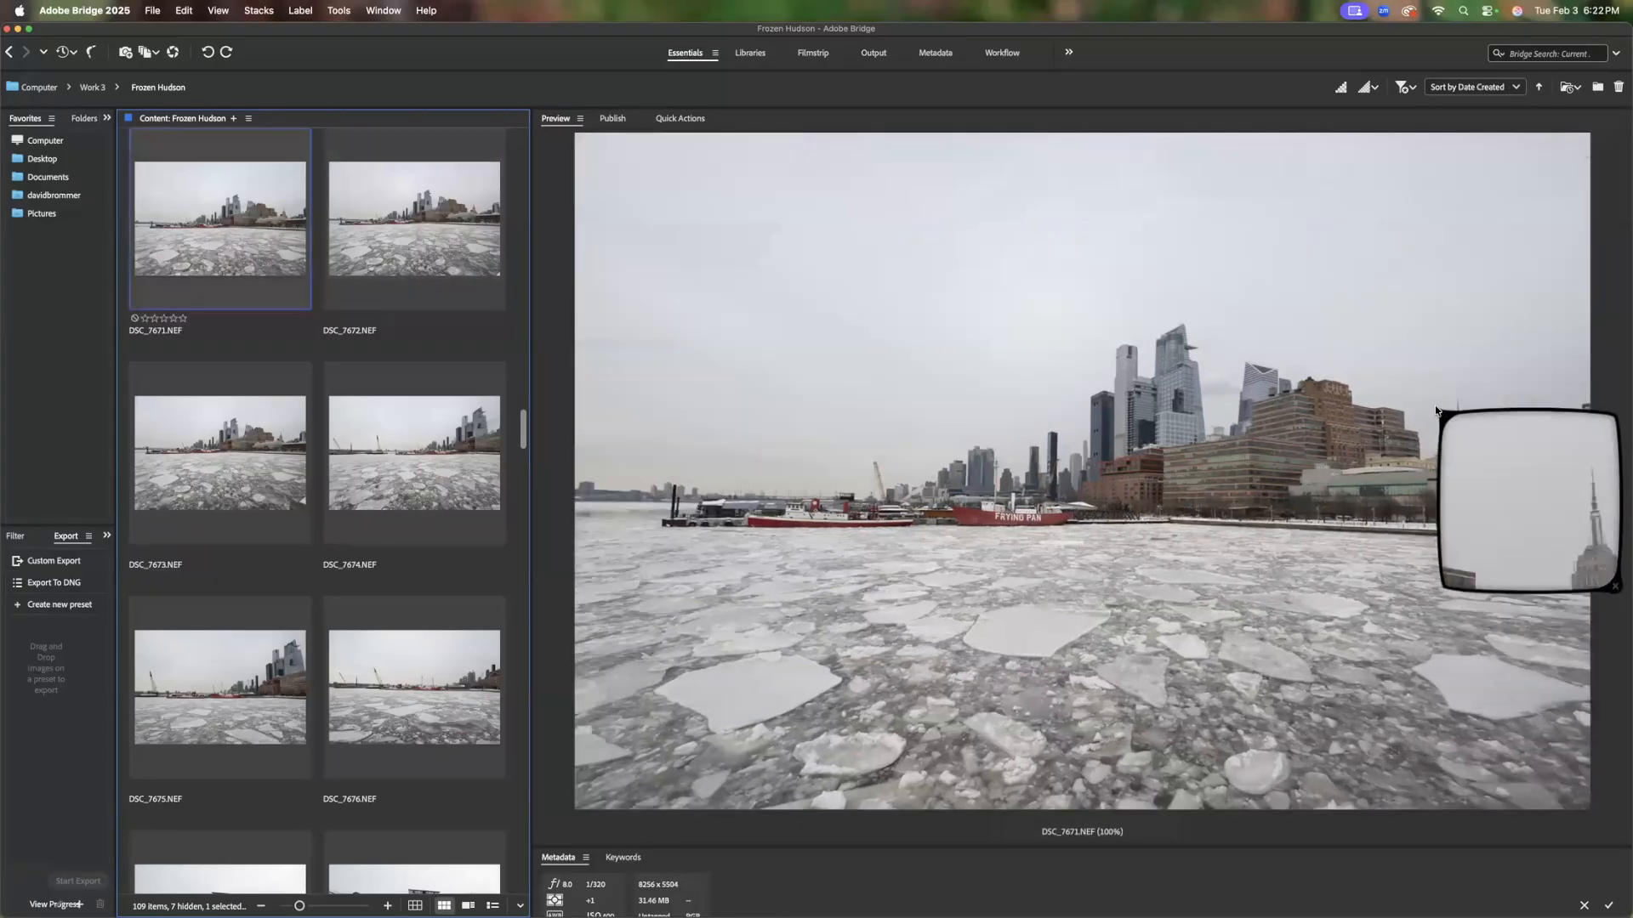
{"action": "left_click", "coordinate": [1451, 414]}
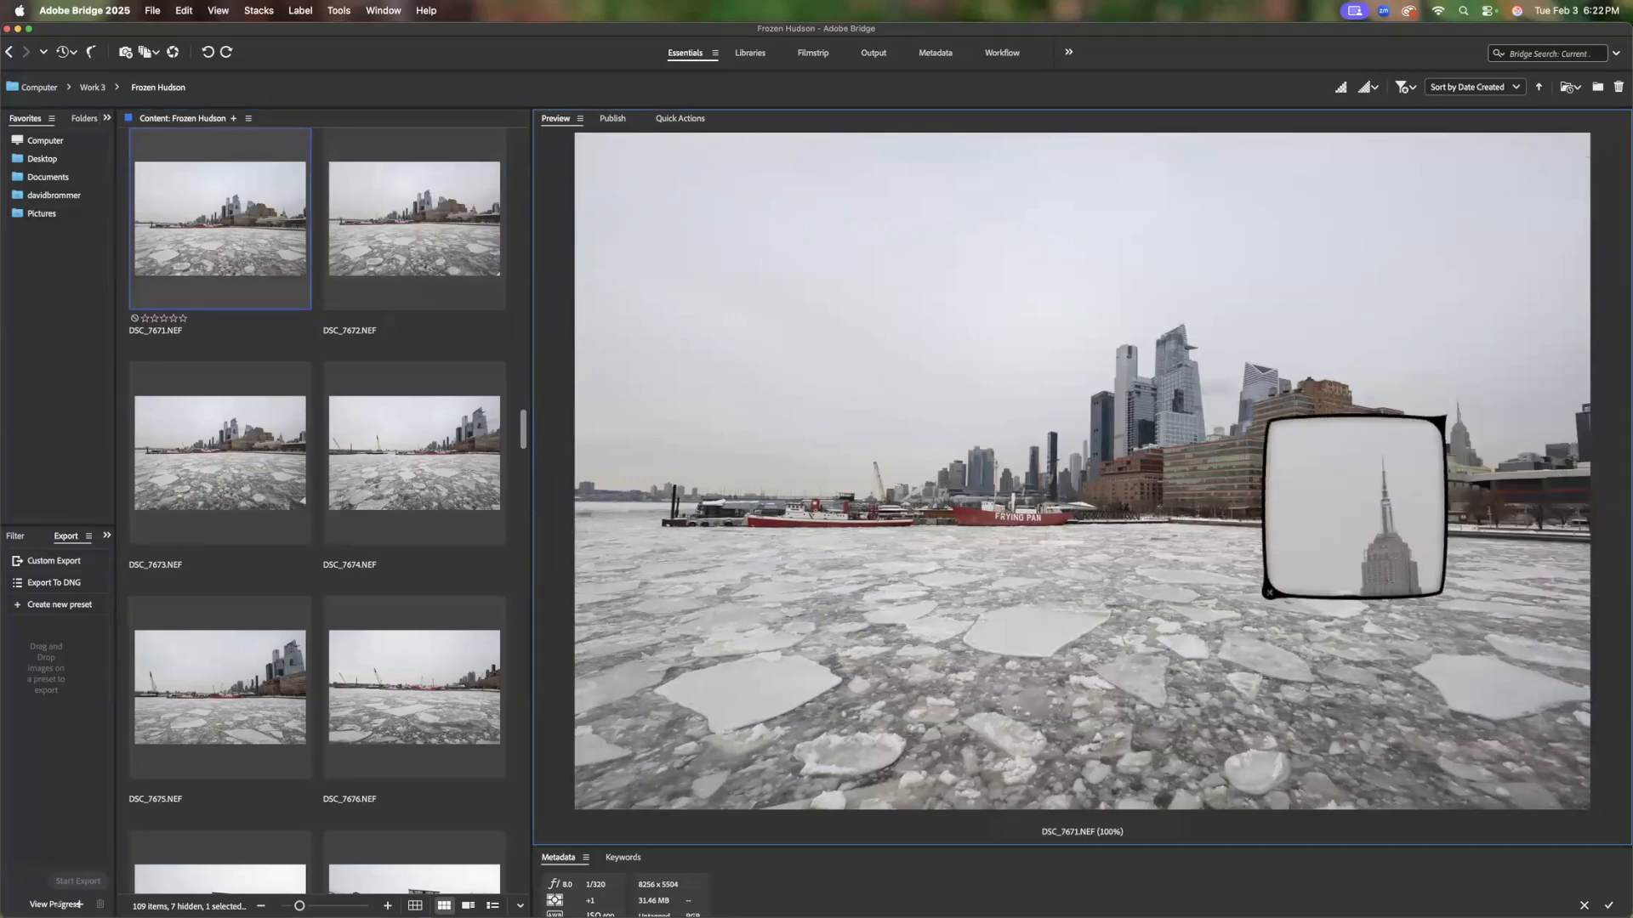
{"action": "left_click_drag", "start_coordinate": [1445, 416], "coordinate": [1453, 419]}
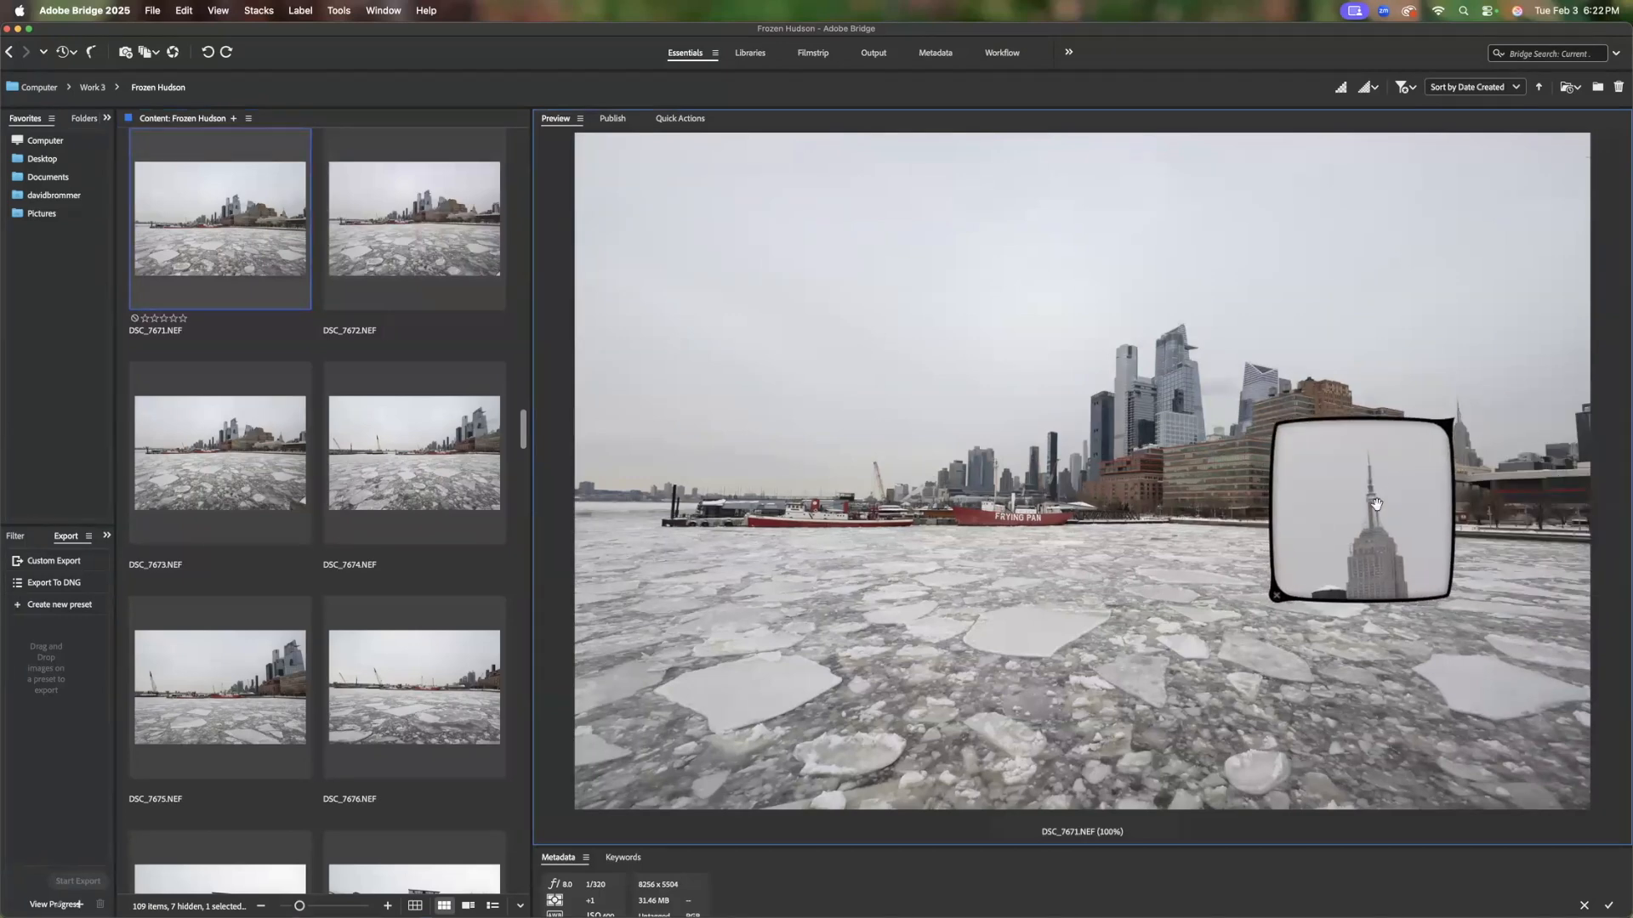
{"action": "left_click", "coordinate": [1276, 597]}
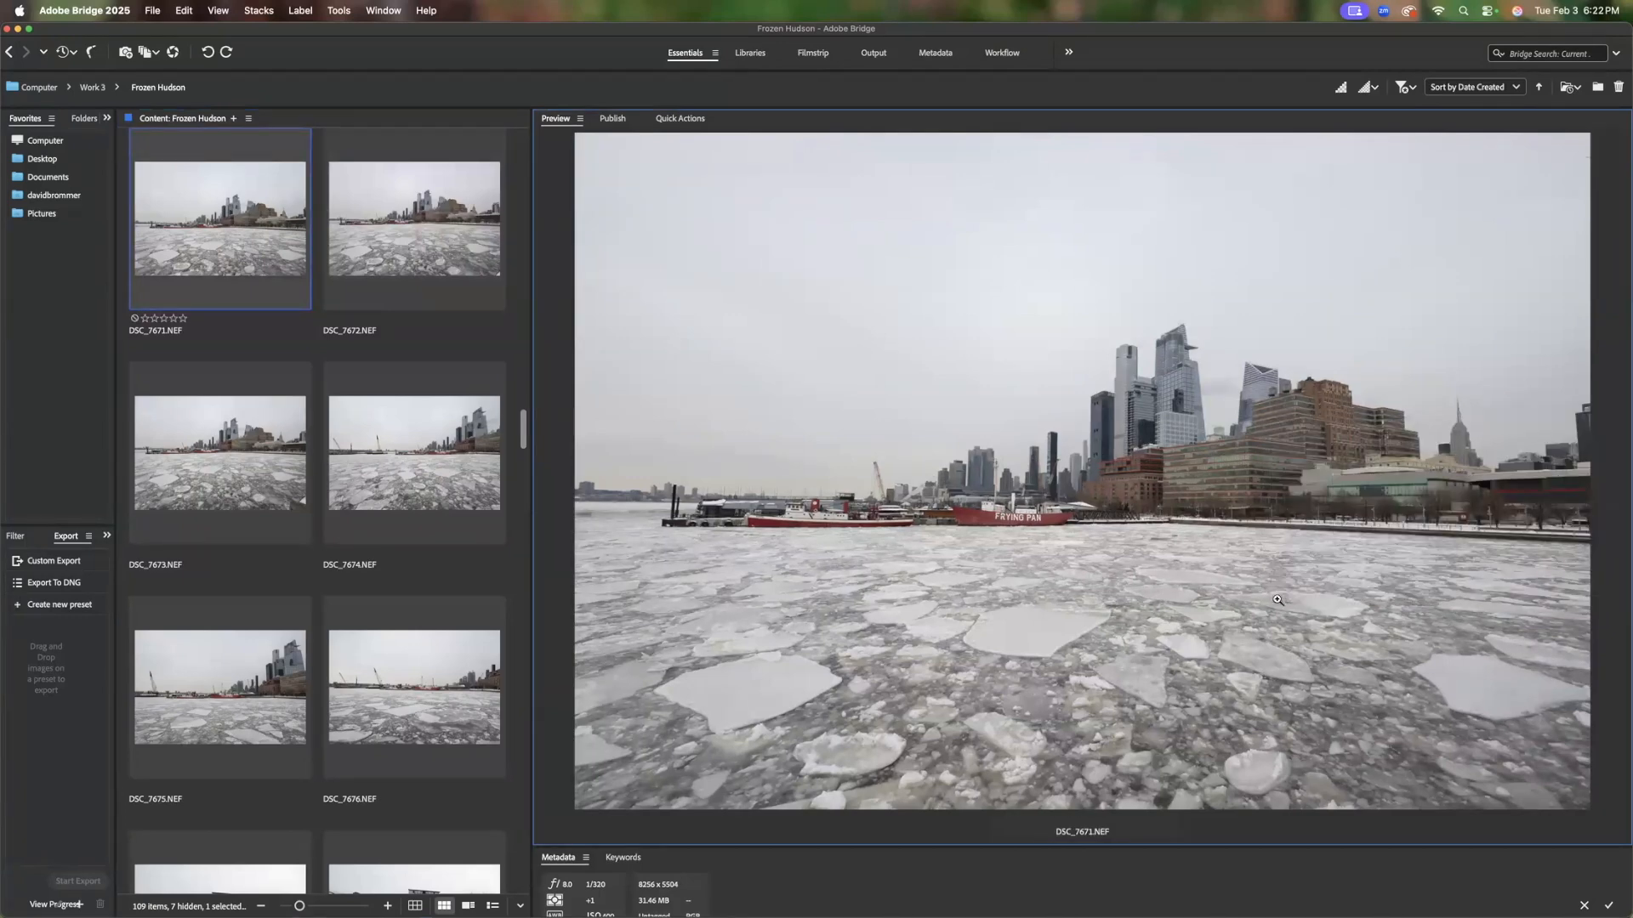
{"action": "key", "text": "Right"}
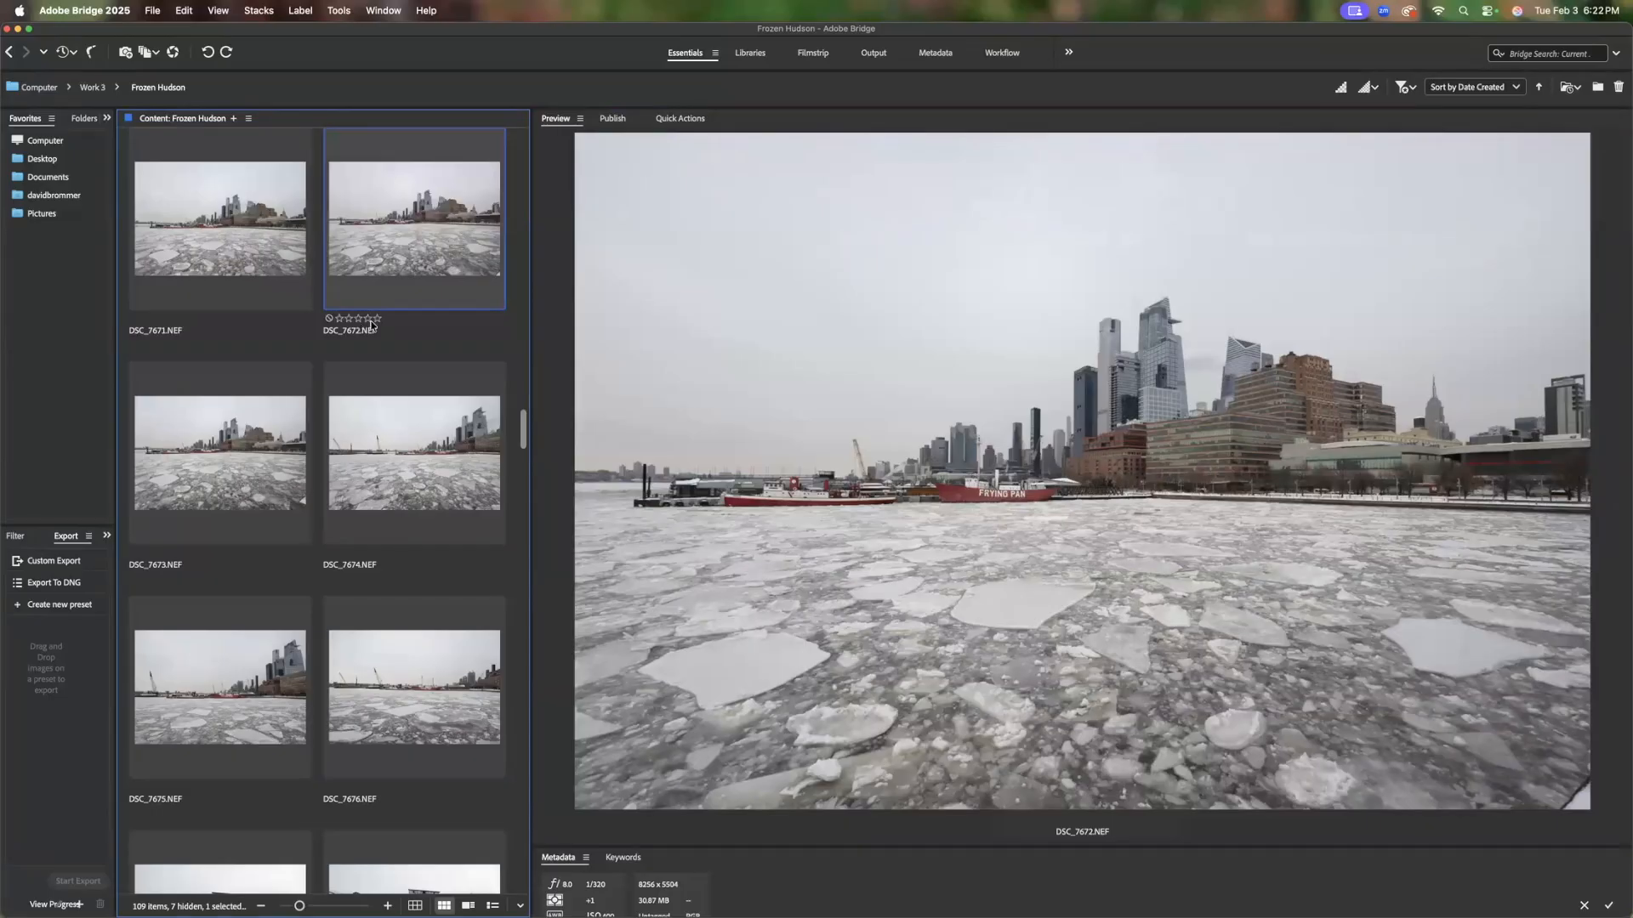
{"action": "left_click", "coordinate": [367, 319]}
Review the remaining river photos DSC_7673.NEF through DSC_7676.NEF and continue to the road sign photo DSC_7677.NEF
{"action": "key", "text": "Right"}
{"action": "key", "text": "Right"}
{"action": "key", "text": "Right"}
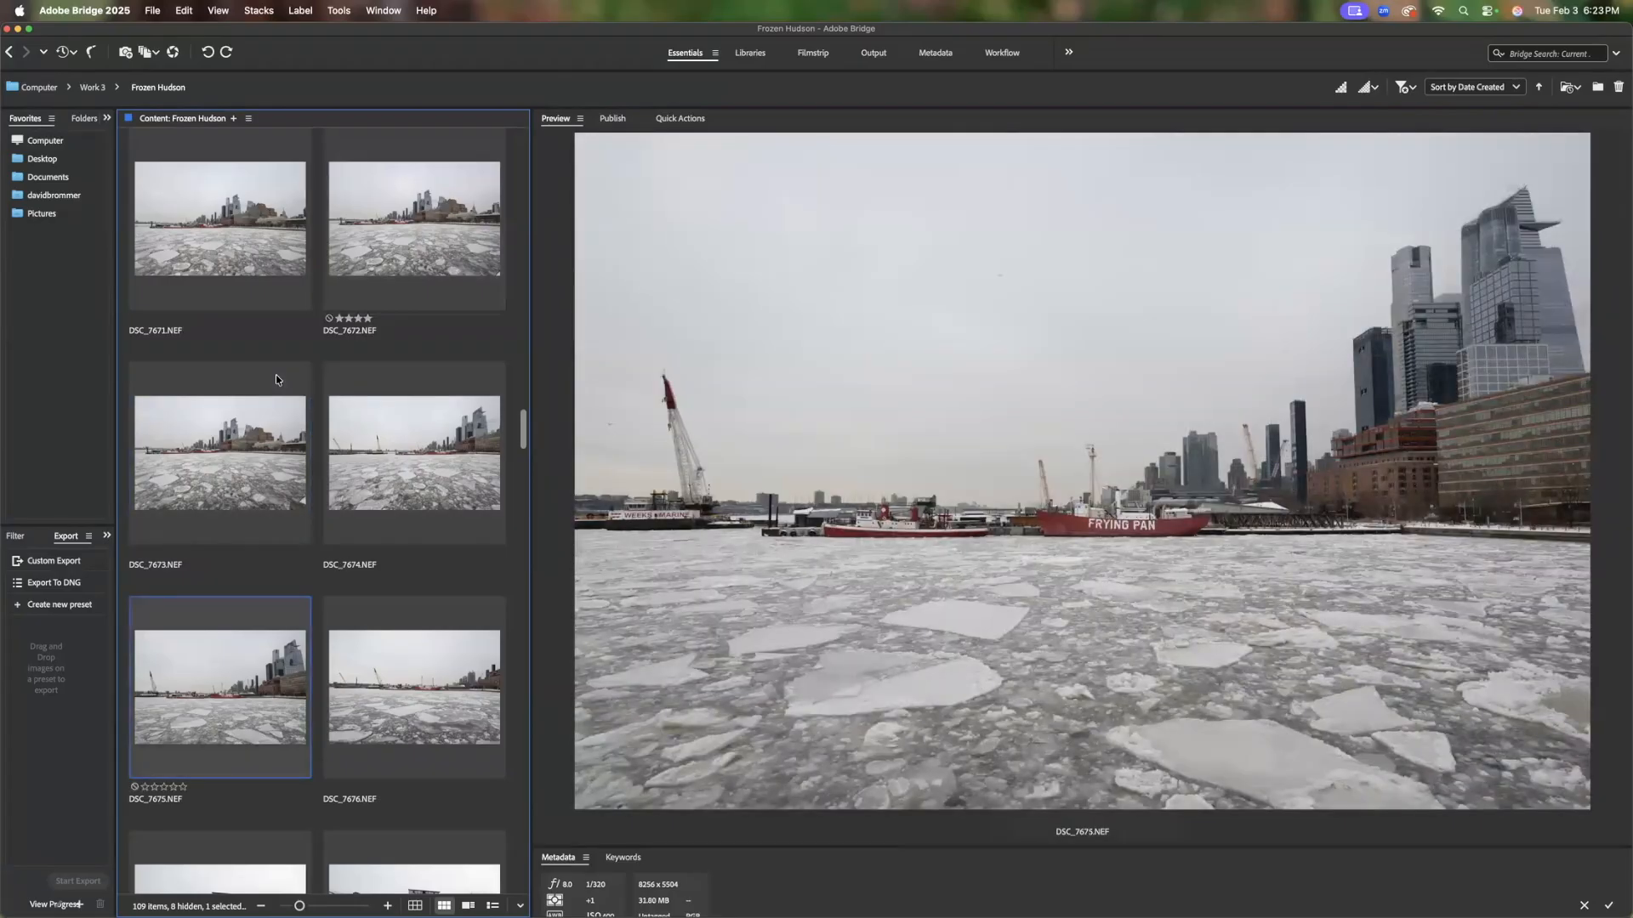
{"action": "key", "text": "Right"}
{"action": "key", "text": "Right"}
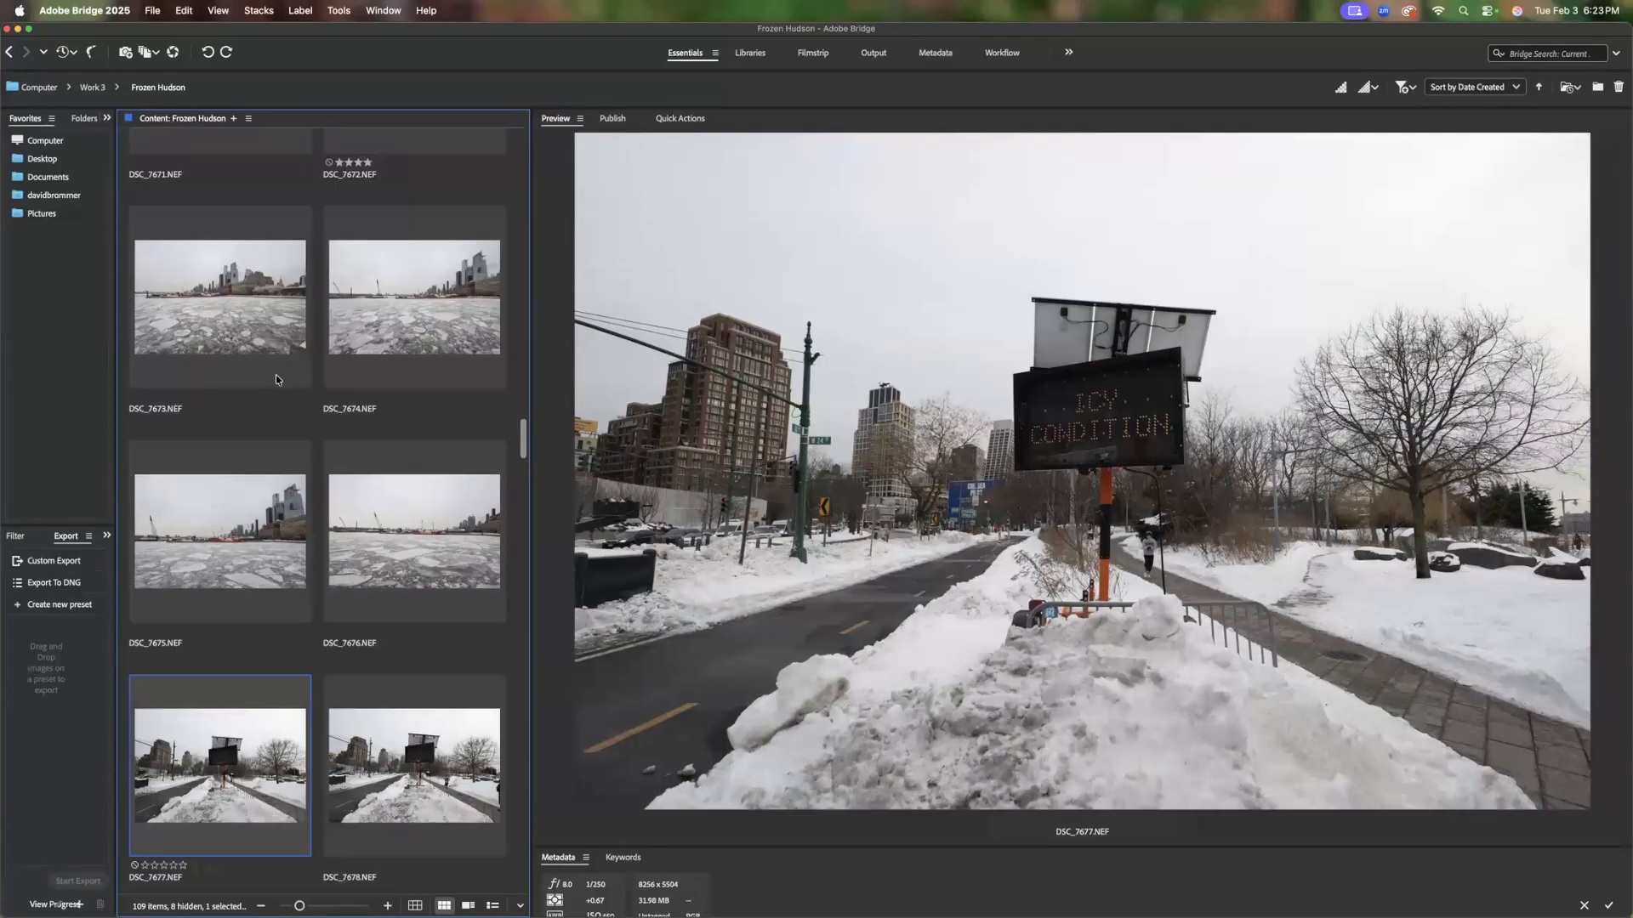
Compare the road sign photos DSC_7677.NEF and DSC_7678.NEF in the large preview
{"action": "key", "text": "Right"}
{"action": "key", "text": "Left"}
{"action": "key", "text": "Left"}
{"action": "key", "text": "Right"}
{"action": "key", "text": "Right"}
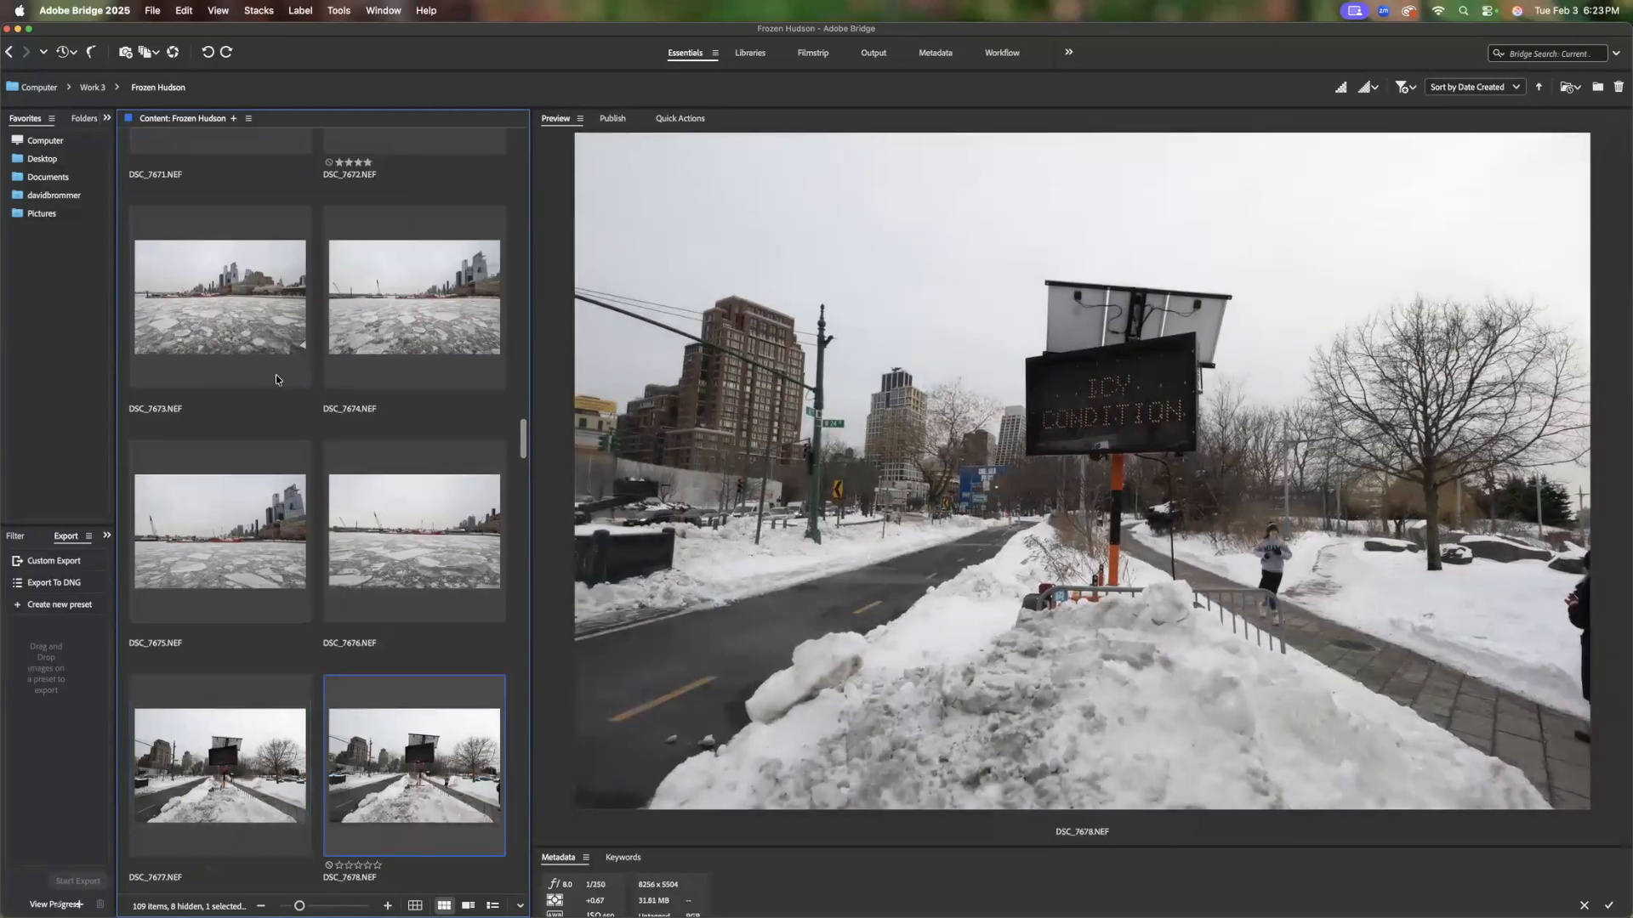
{"action": "key", "text": "Left"}
{"action": "key", "text": "Right"}
{"action": "key", "text": "Left"}
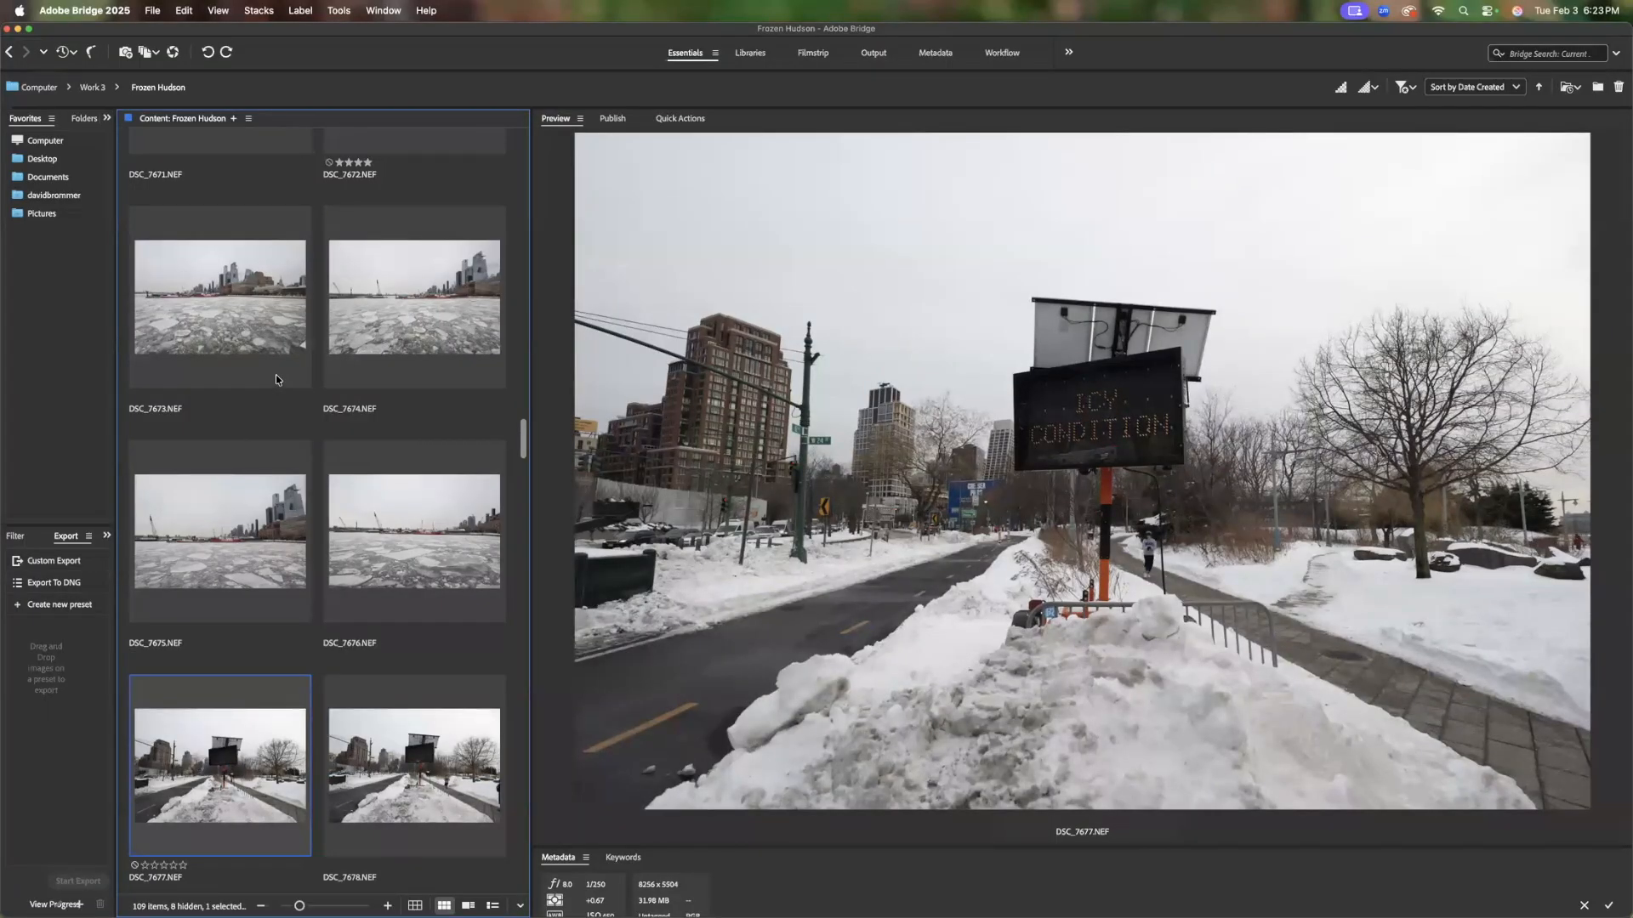
{"action": "key", "text": "Right"}
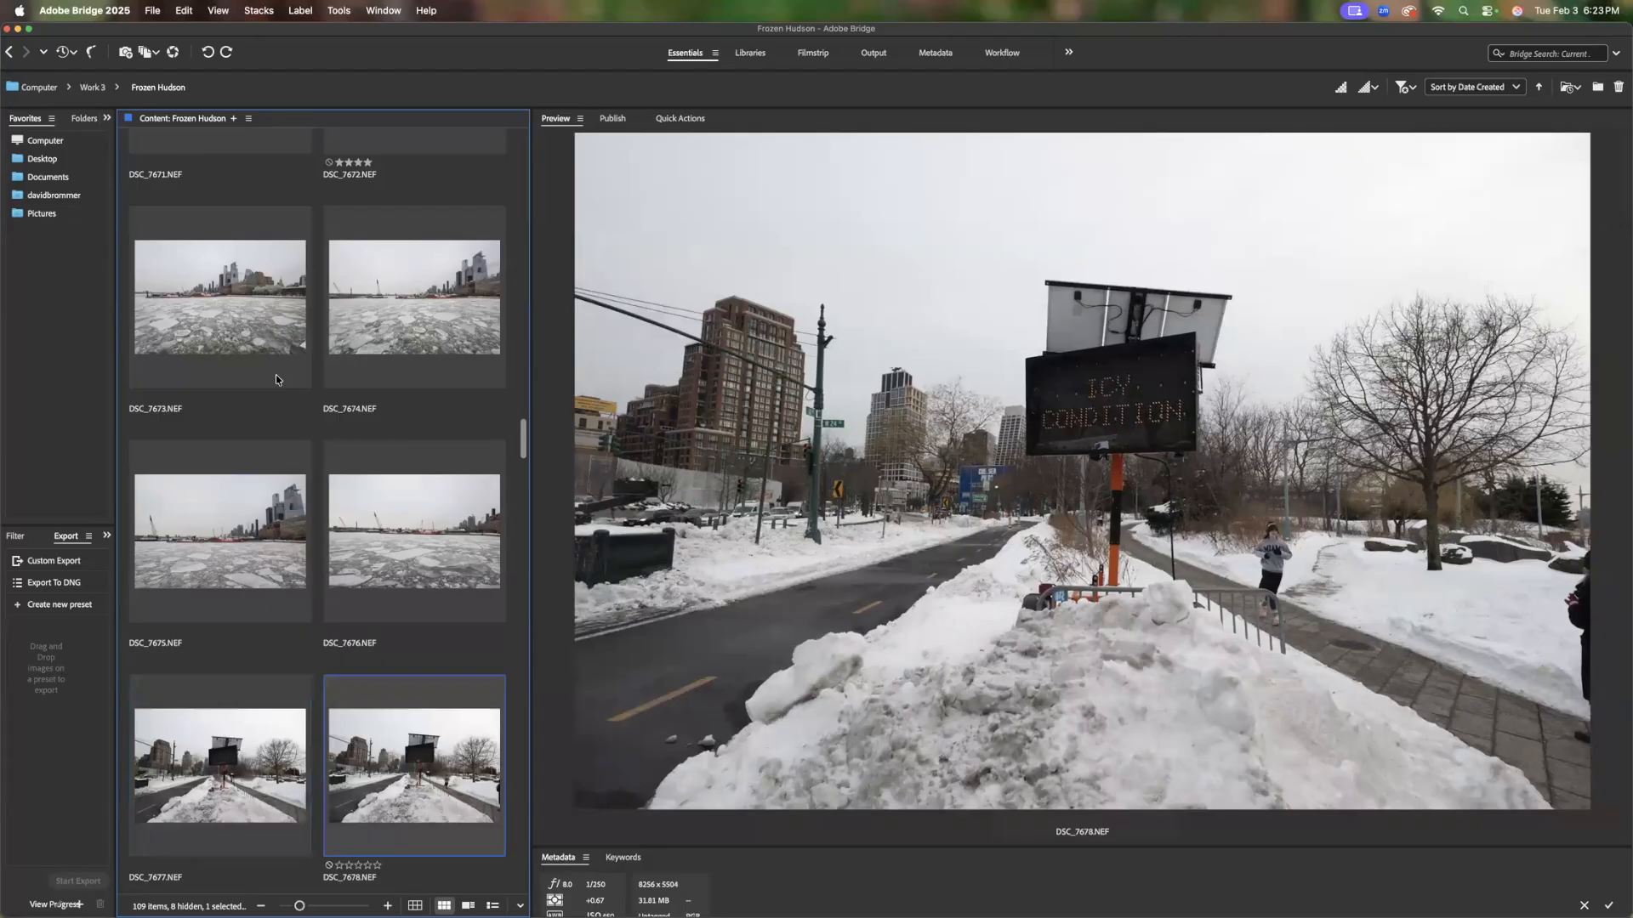
Compare DSC_7679.NEF with DSC_7678.NEF, inspect the walker's feet at 100% in DSC_7678.NEF and rate it three stars
{"action": "key", "text": "Right"}
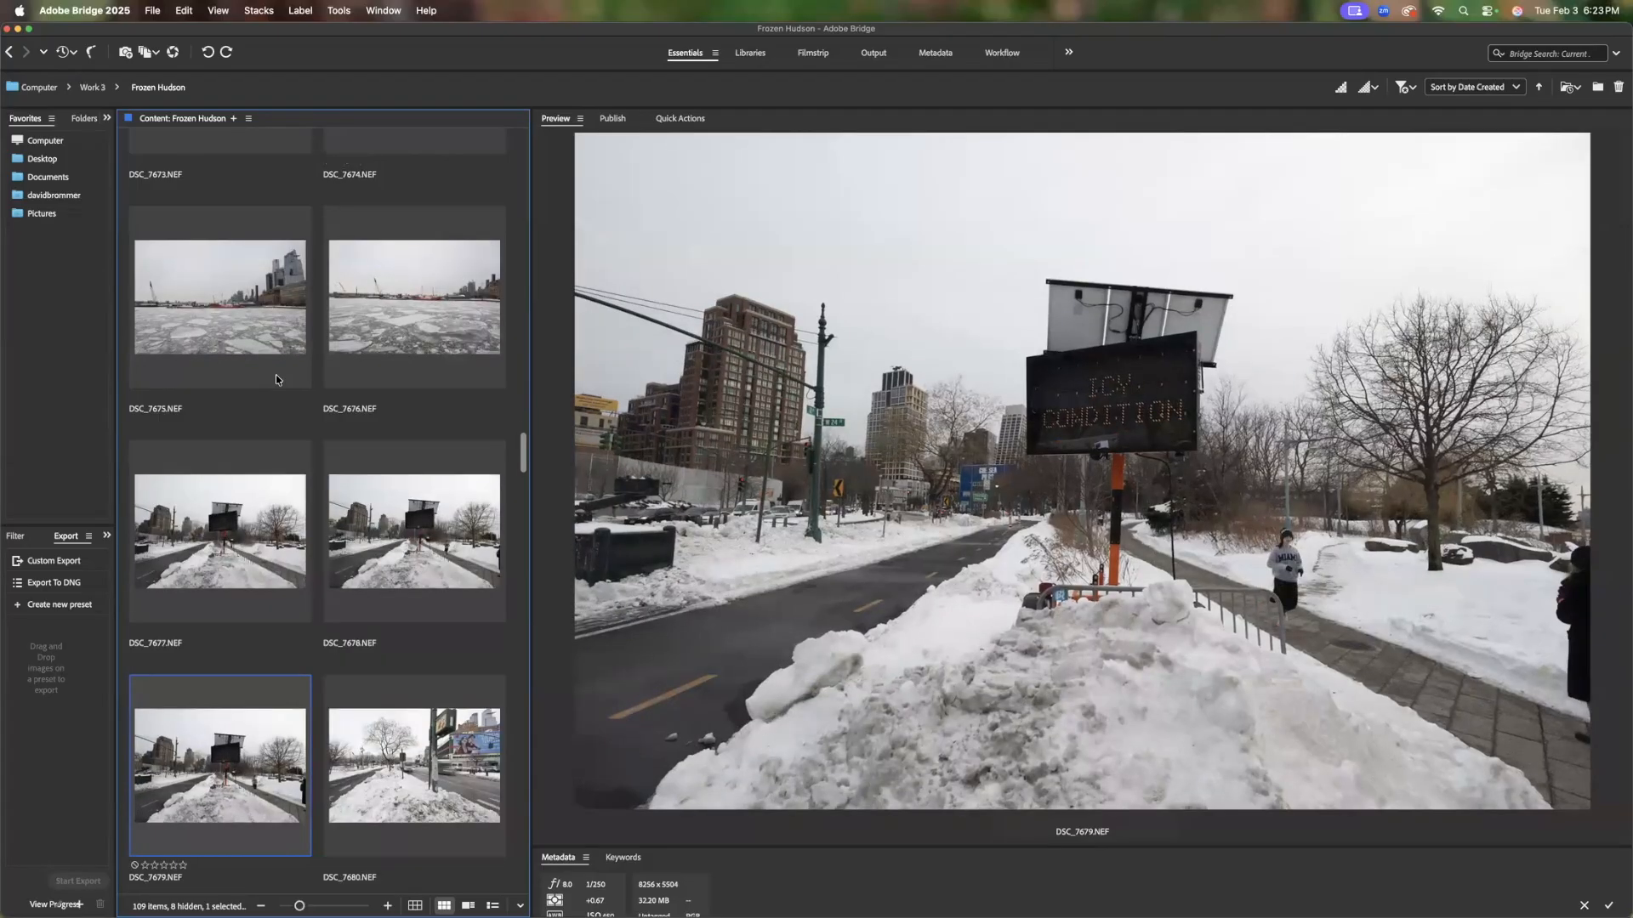
{"action": "key", "text": "Right"}
{"action": "key", "text": "Left"}
{"action": "key", "text": "Left"}
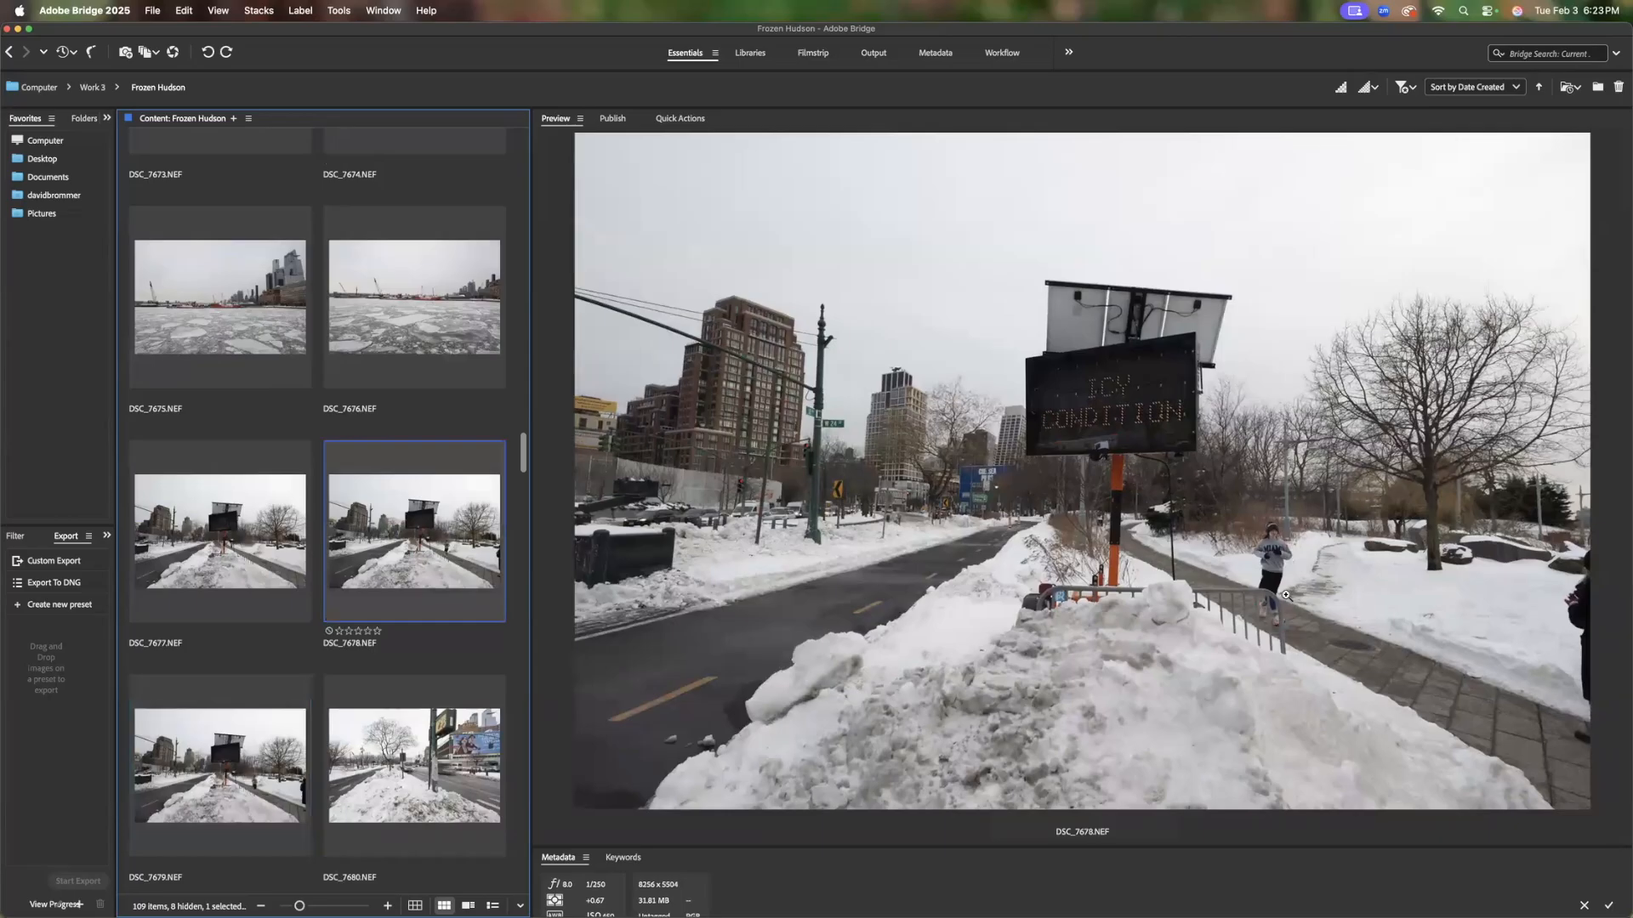
{"action": "left_click", "coordinate": [1275, 621]}
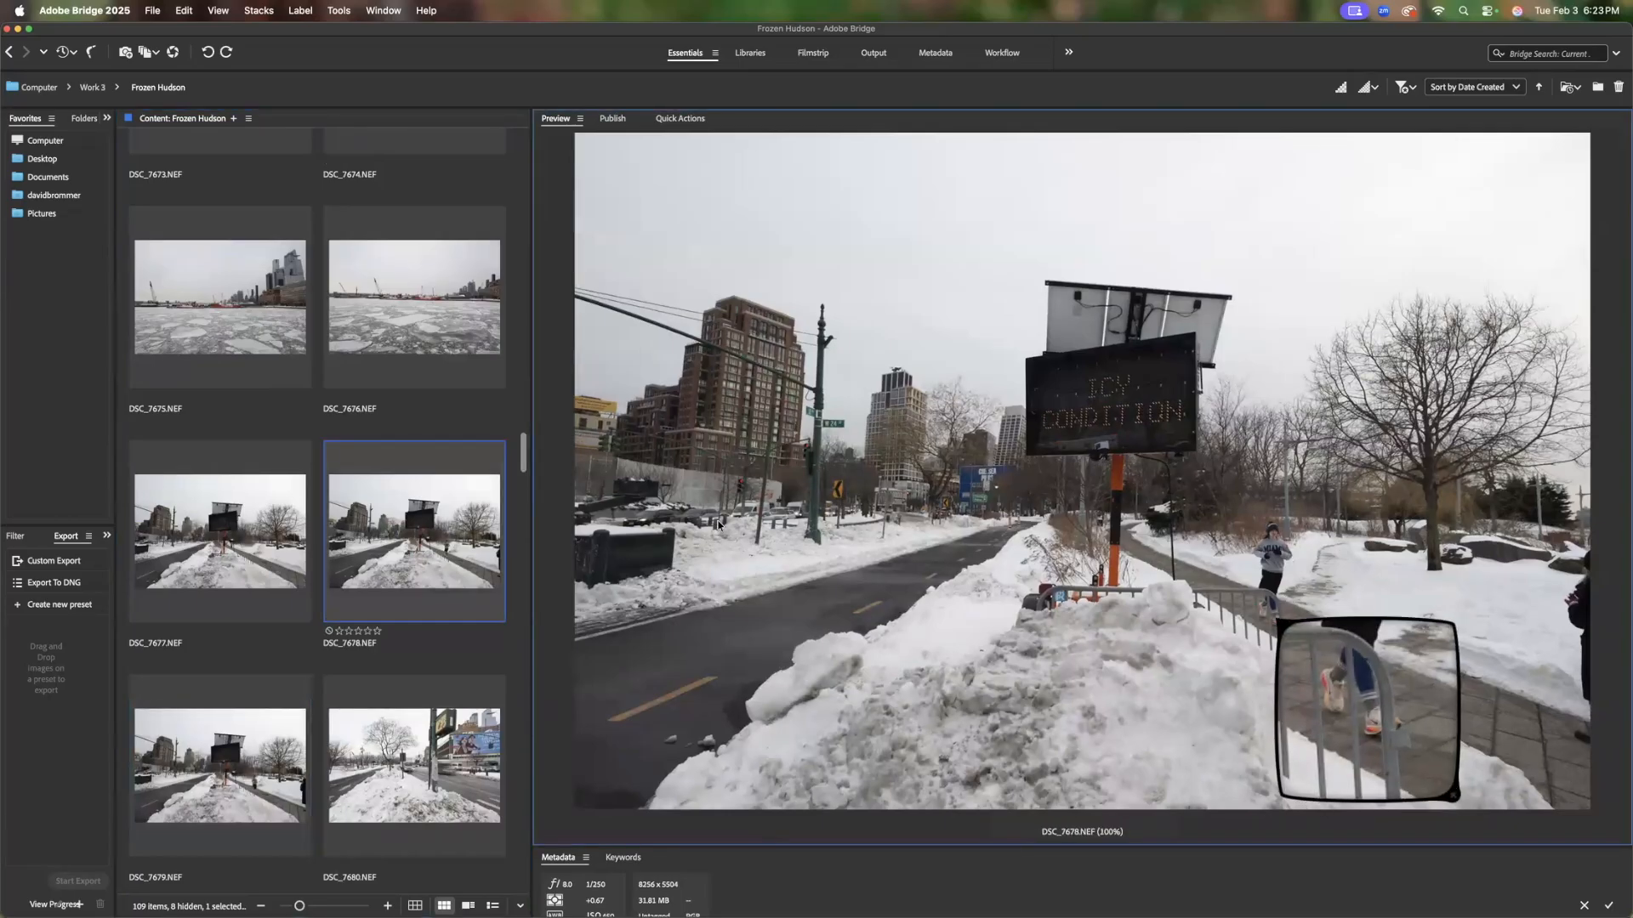
{"action": "left_click", "coordinate": [358, 636]}
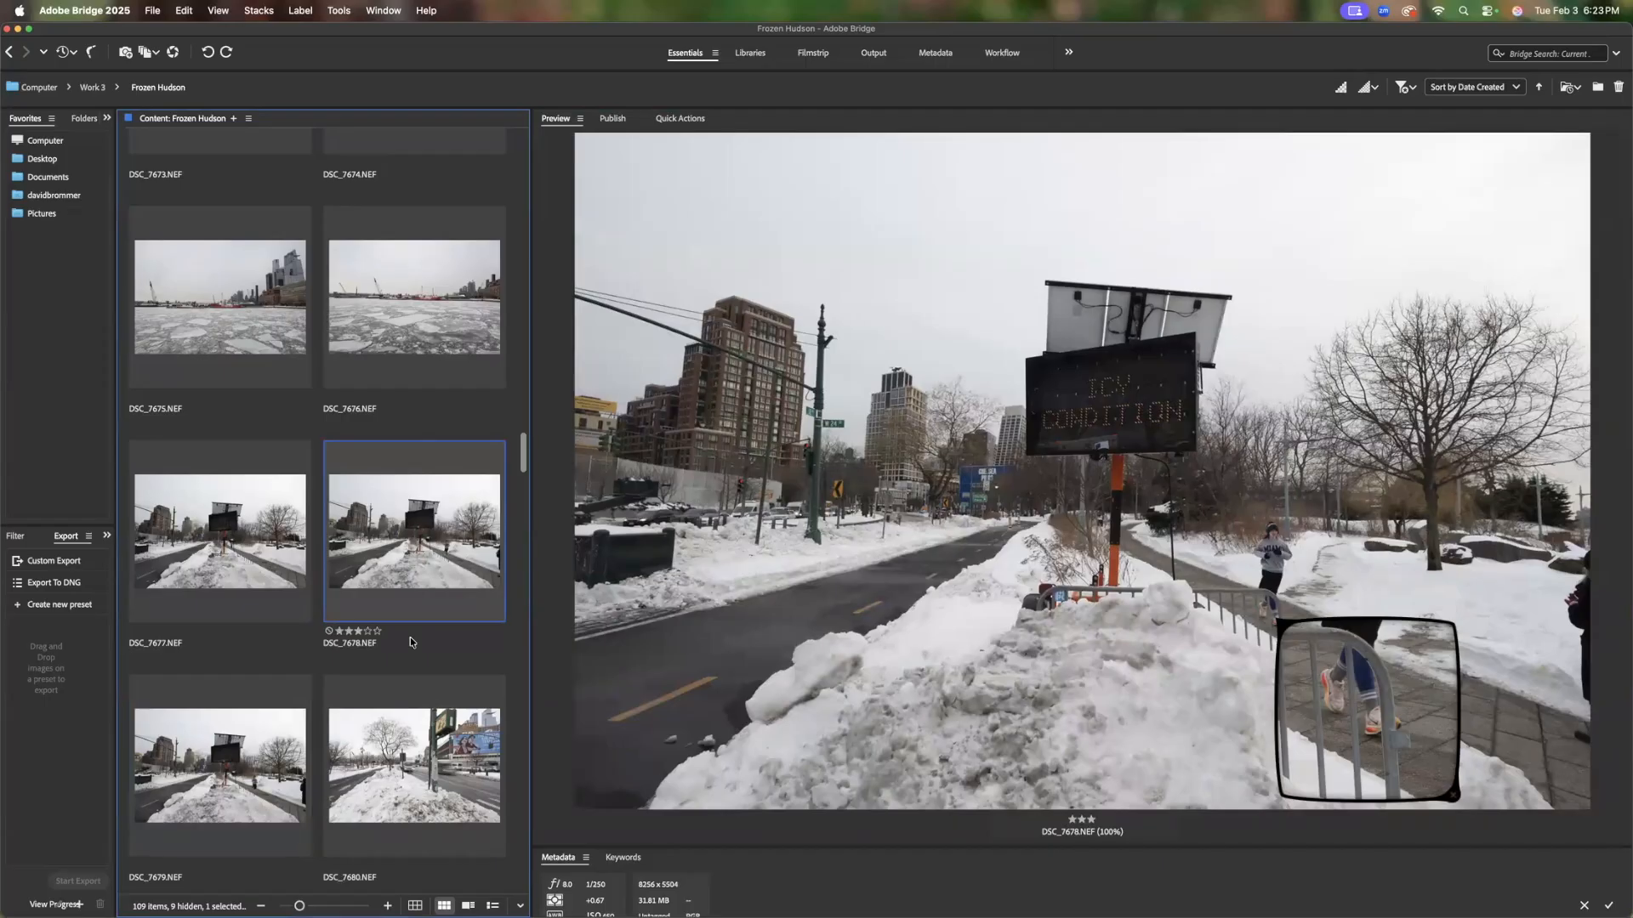
Review the snowy traffic photos DSC_7680.NEF through DSC_7685.NEF without the magnifier
{"action": "key", "text": "Down"}
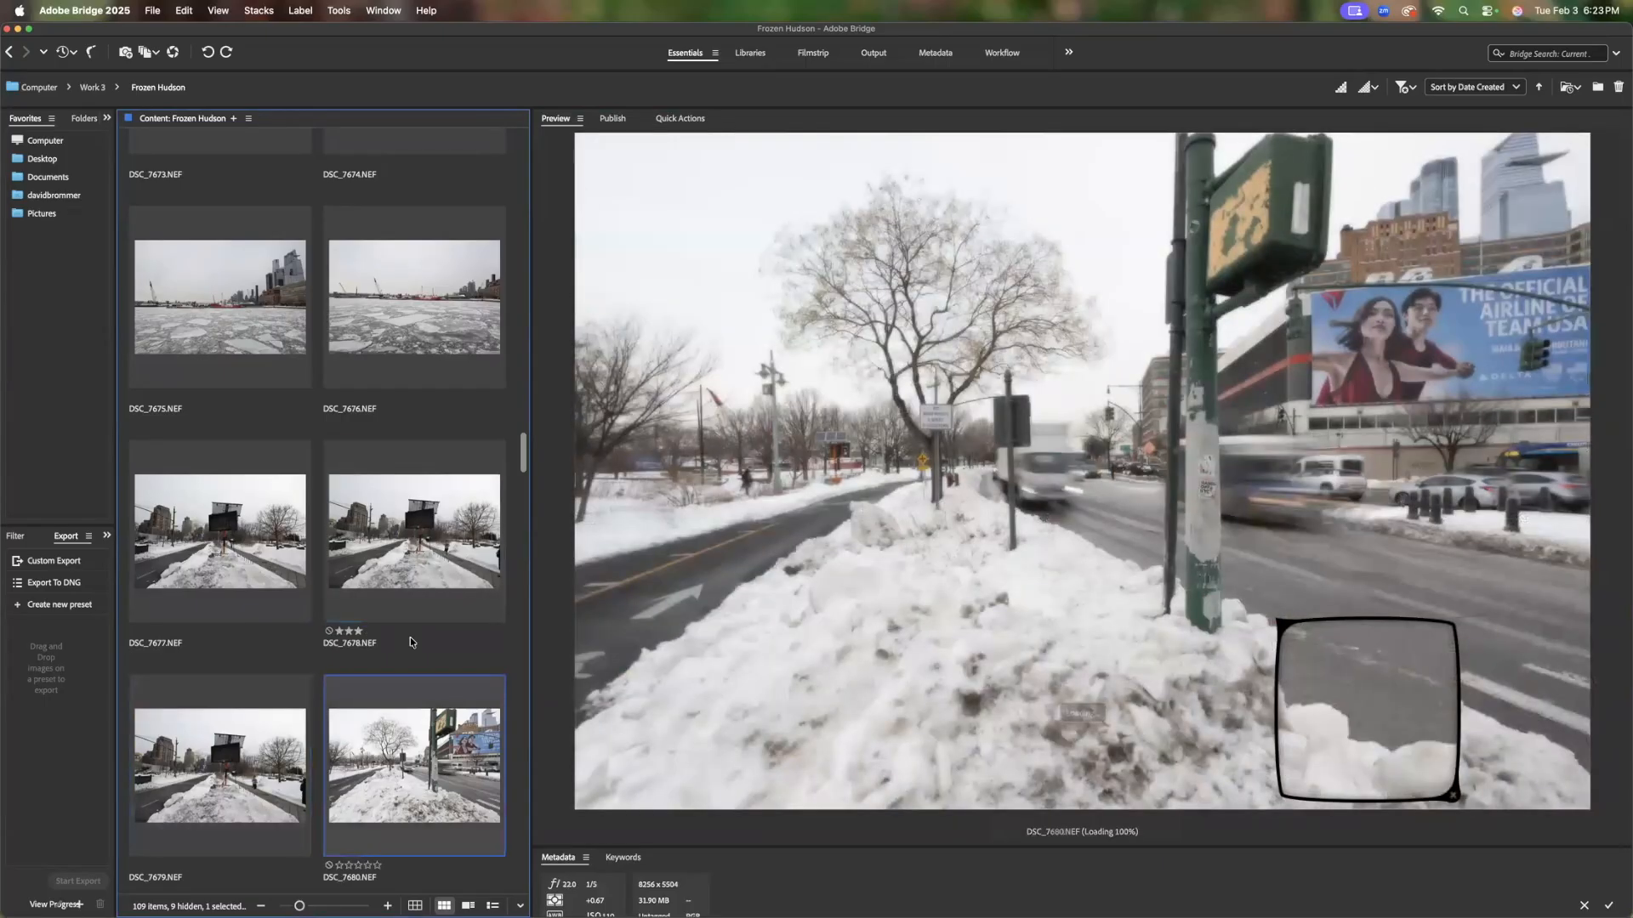
{"action": "left_click", "coordinate": [1453, 796]}
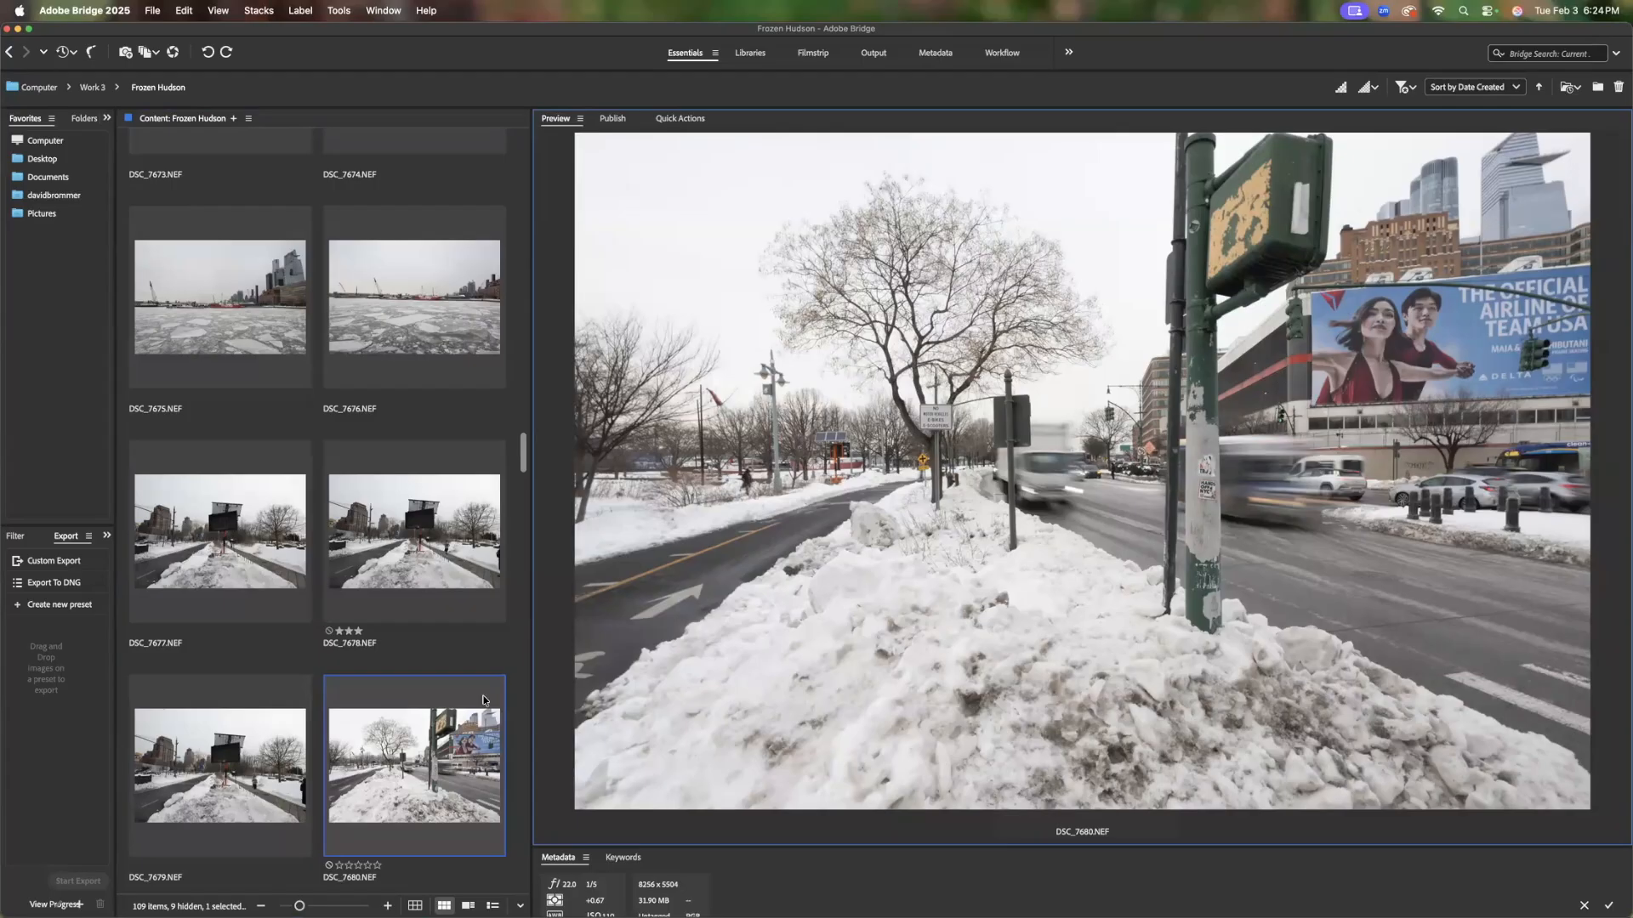
{"action": "key", "text": "Right"}
{"action": "key", "text": "Right"}
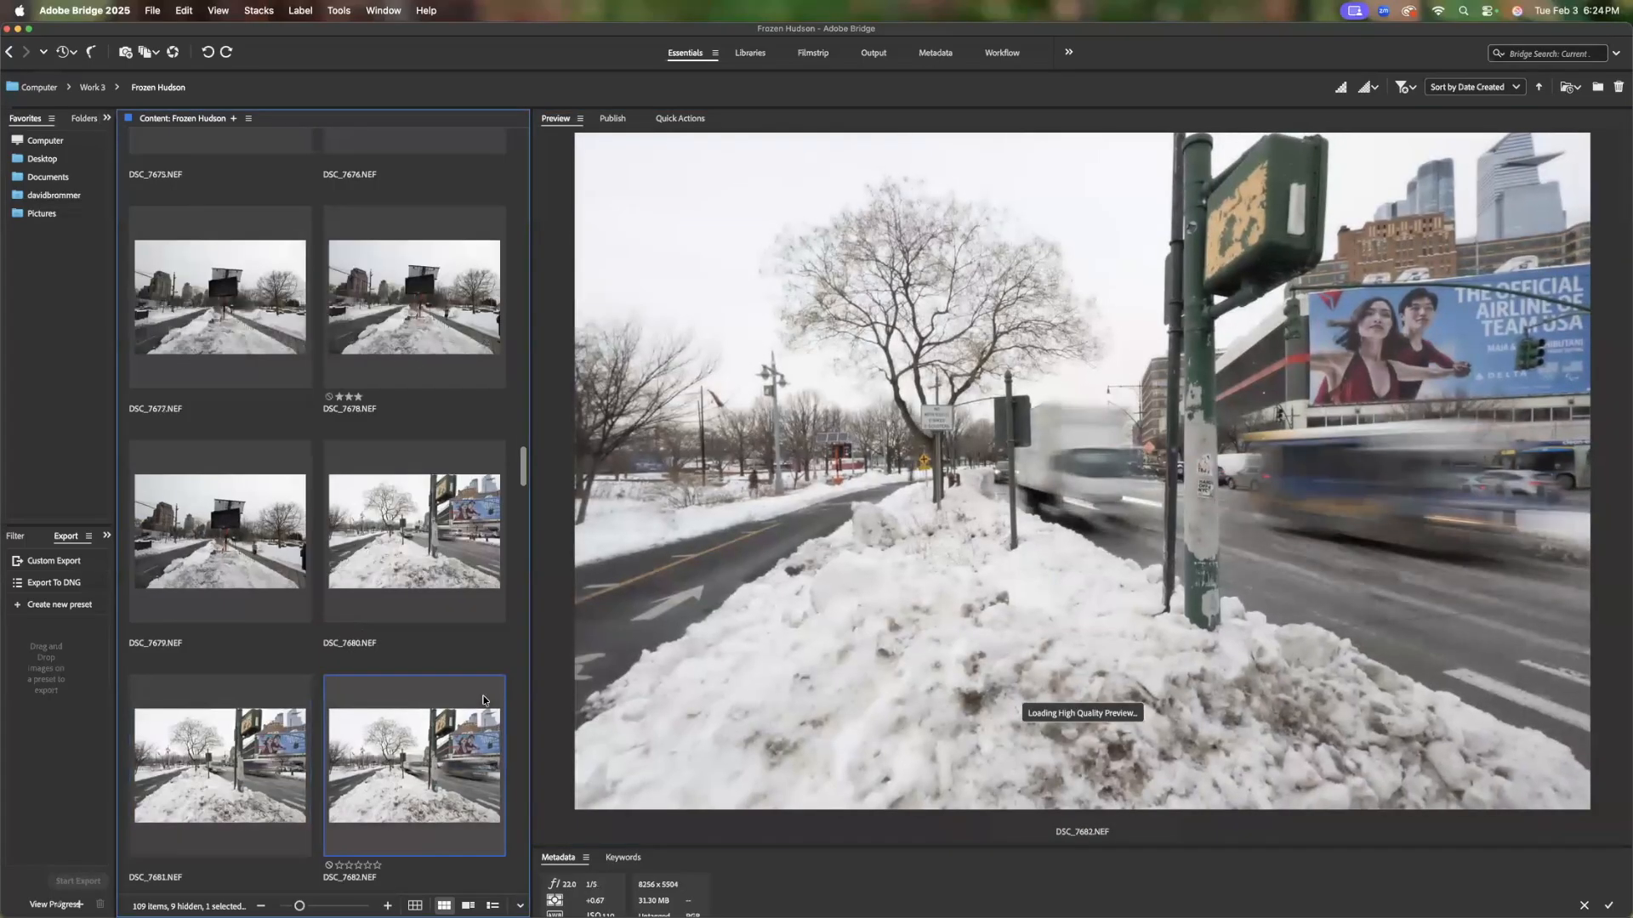
{"action": "scroll", "coordinate": [483, 699], "scroll_direction": "down", "scroll_amount": 1}
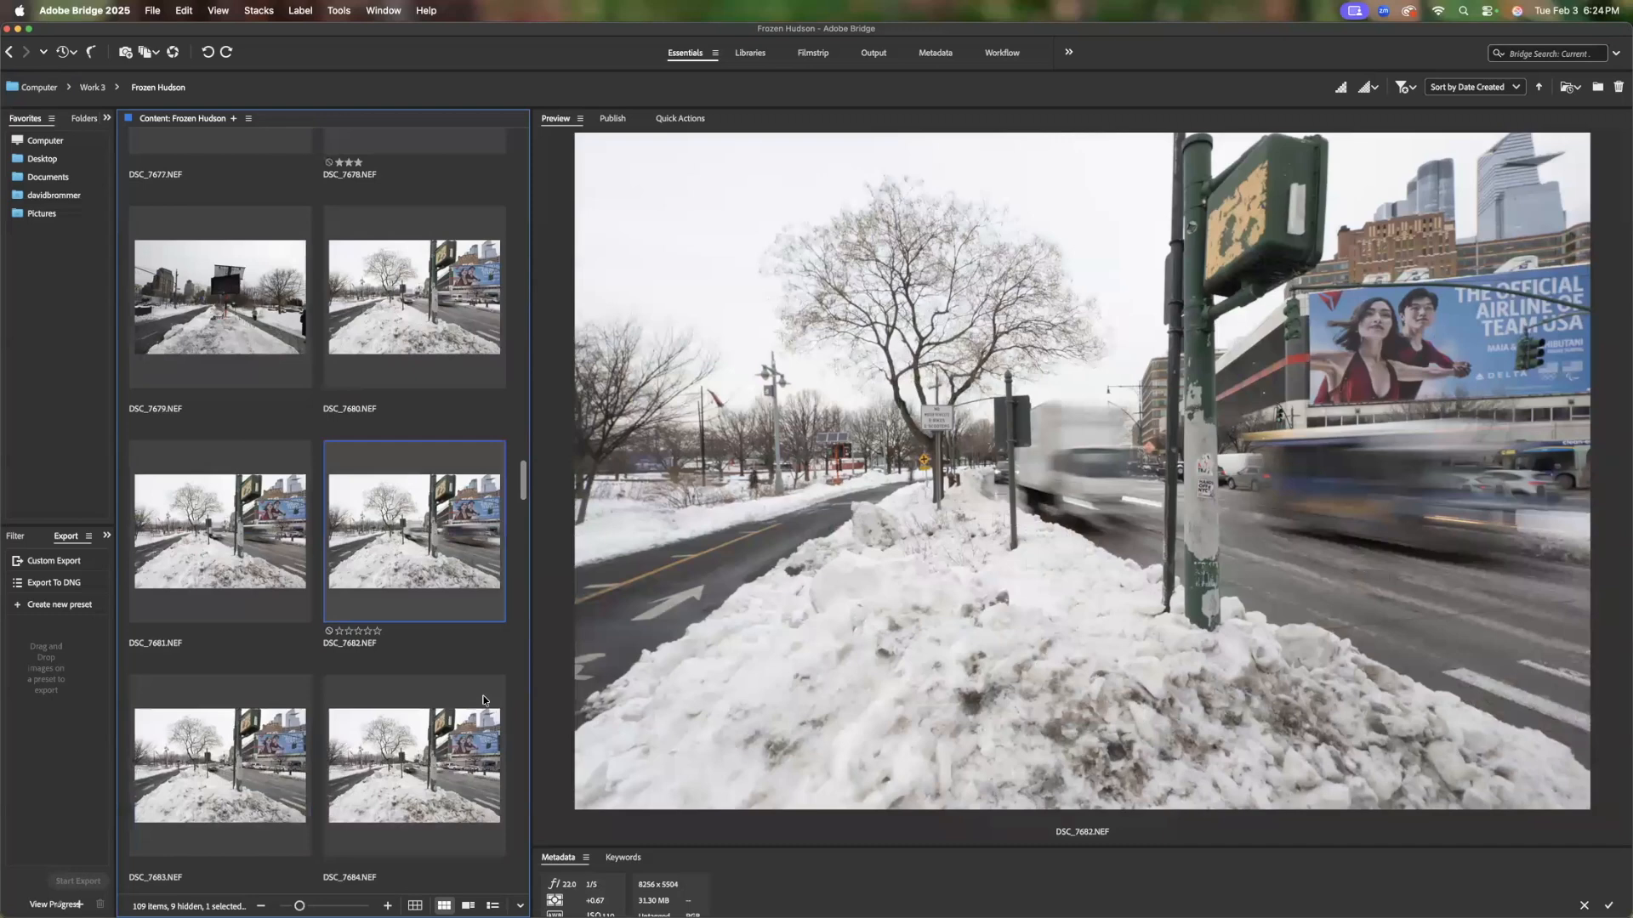
{"action": "key", "text": "Right"}
{"action": "key", "text": "Right"}
{"action": "key", "text": "Right"}
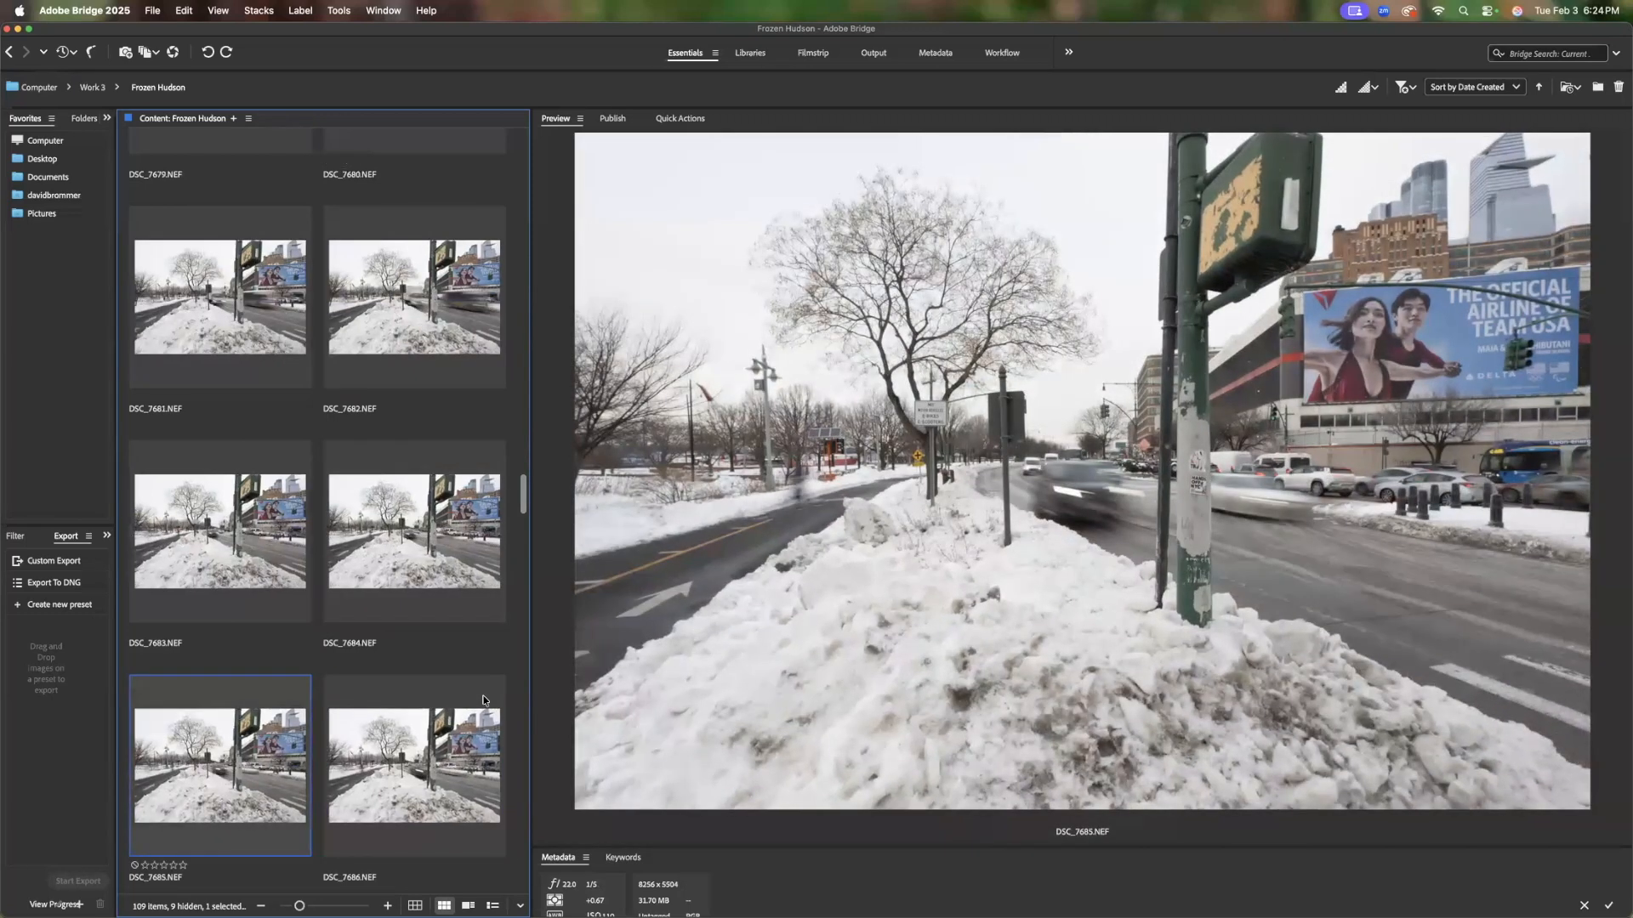
Inspect the street sign at 100% in DSC_7685.NEF and compare the photo with DSC_7681.NEF through DSC_7684.NEF
{"action": "left_click", "coordinate": [941, 420]}
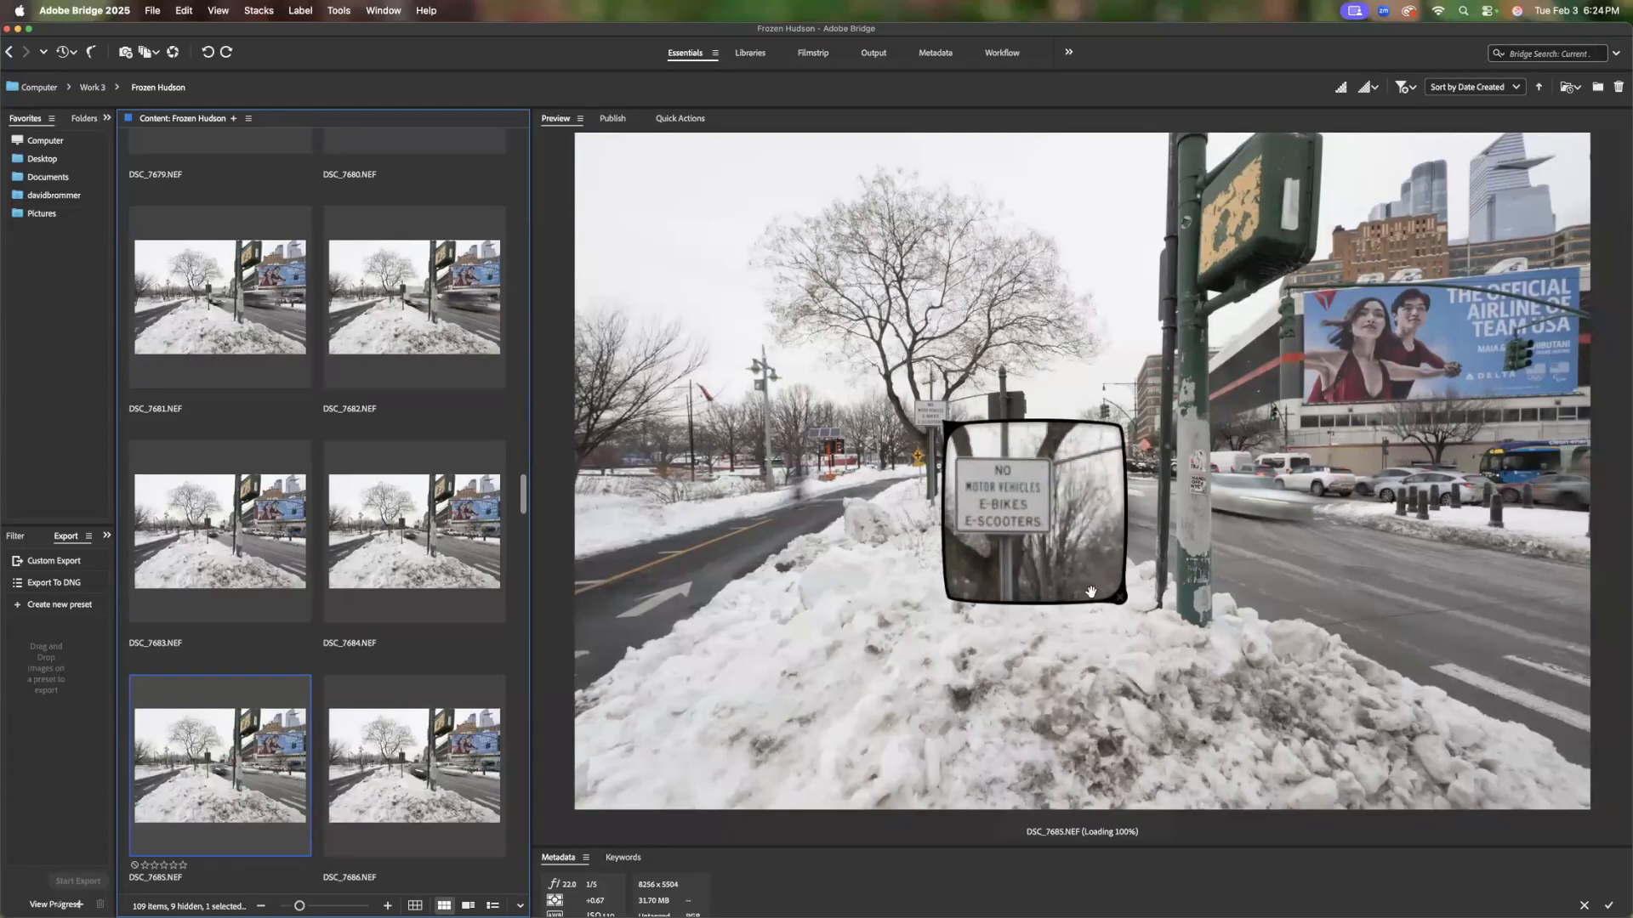
{"action": "left_click", "coordinate": [1118, 600]}
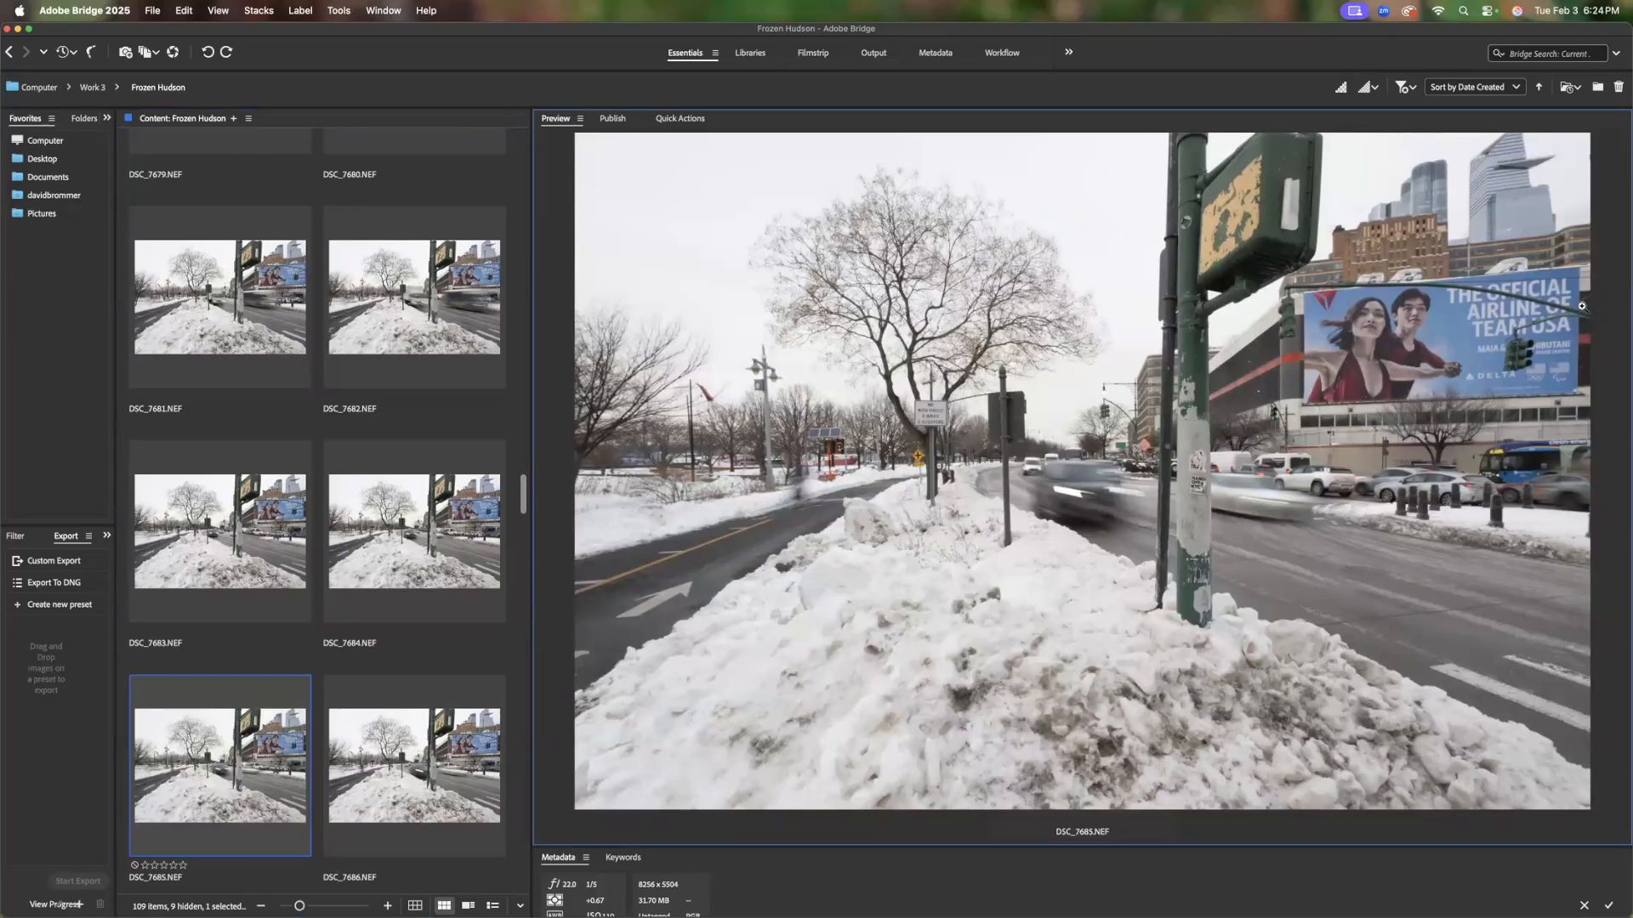
{"action": "key", "text": "Left"}
{"action": "key", "text": "Left"}
{"action": "key", "text": "Left"}
{"action": "key", "text": "Left"}
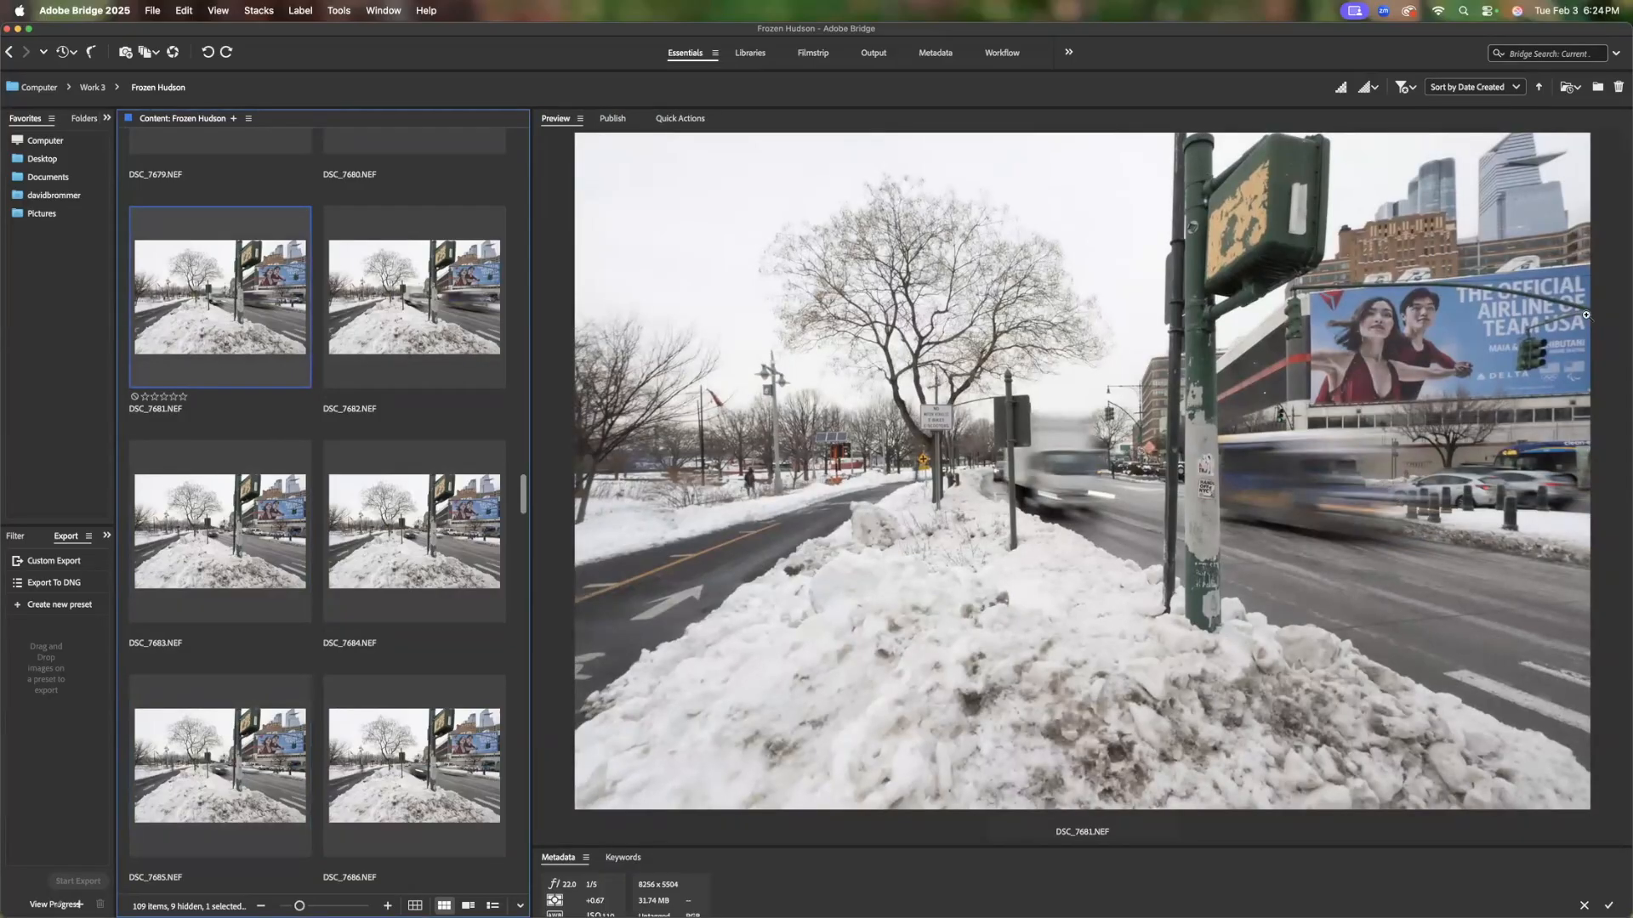
{"action": "key", "text": "Right"}
{"action": "key", "text": "Right"}
{"action": "key", "text": "Right"}
{"action": "key", "text": "Right"}
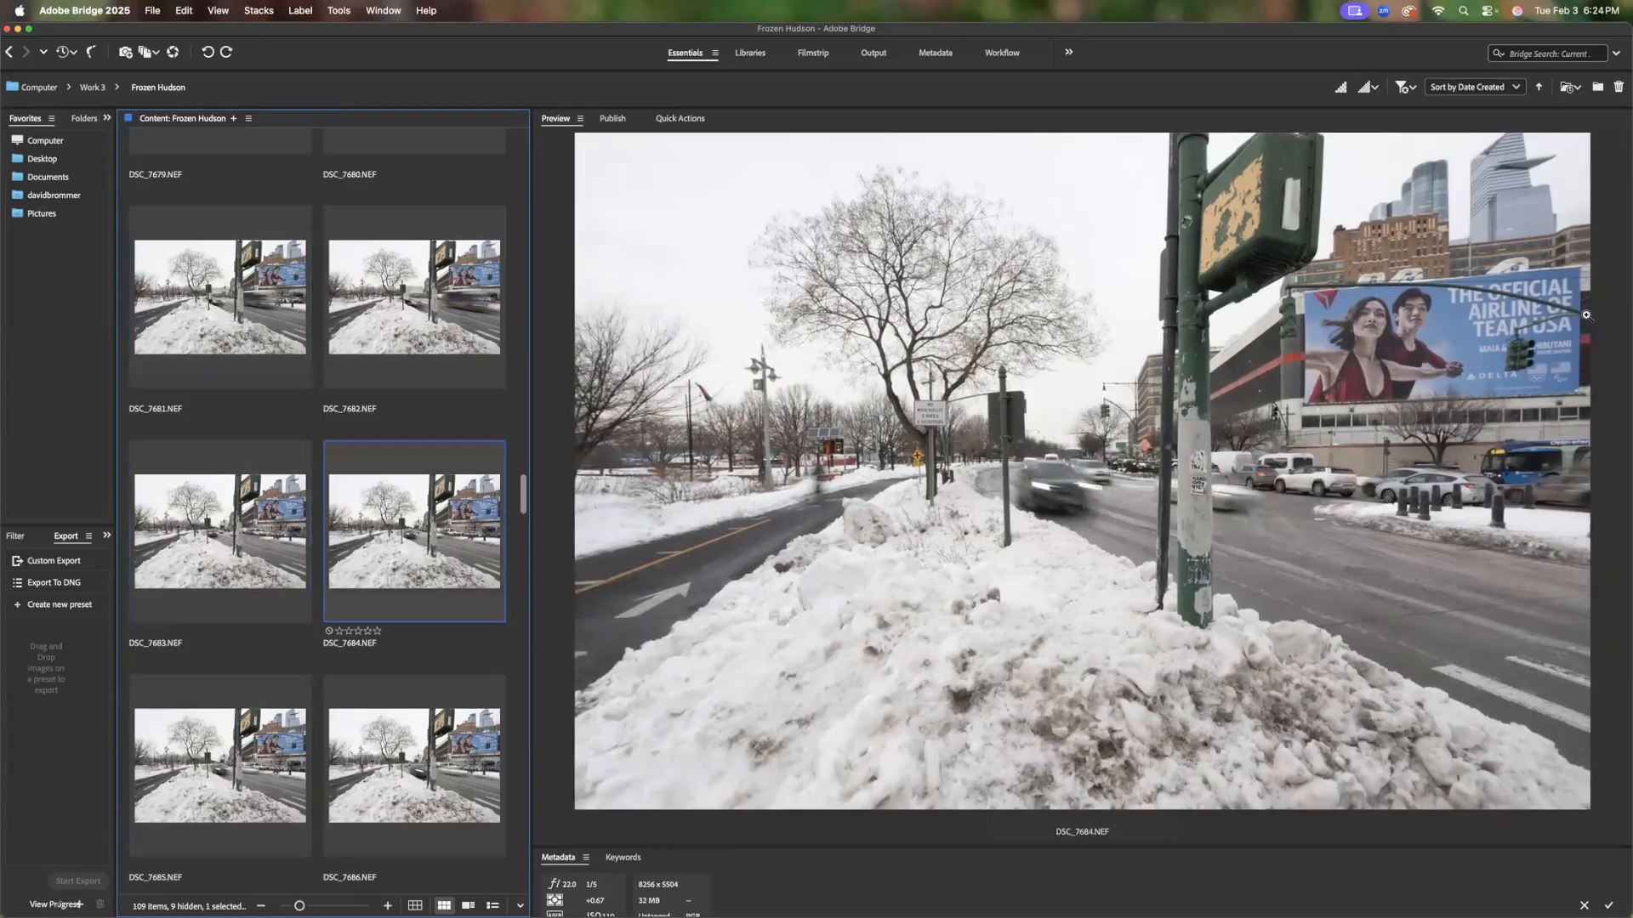
{"action": "key", "text": "Right"}
{"action": "key", "text": "Right"}
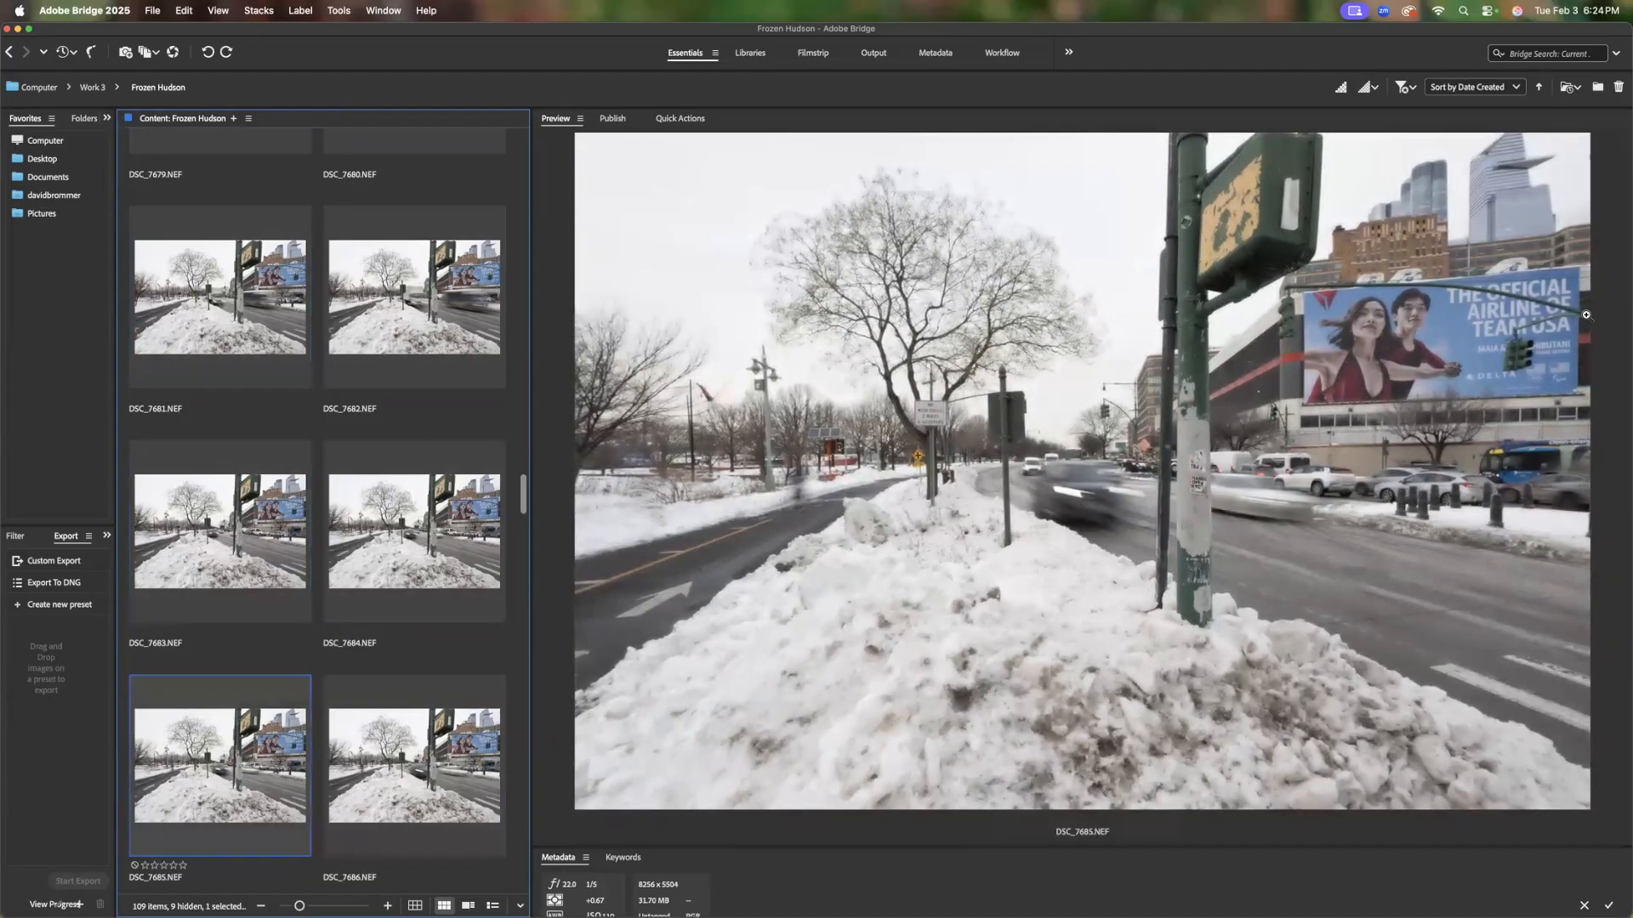
Compare DSC_7685.NEF with the following traffic photos up to DSC_7688.NEF, and rate DSC_7685.NEF three stars
{"action": "key", "text": "Right"}
{"action": "key", "text": "Right"}
{"action": "key", "text": "Left"}
{"action": "key", "text": "Left"}
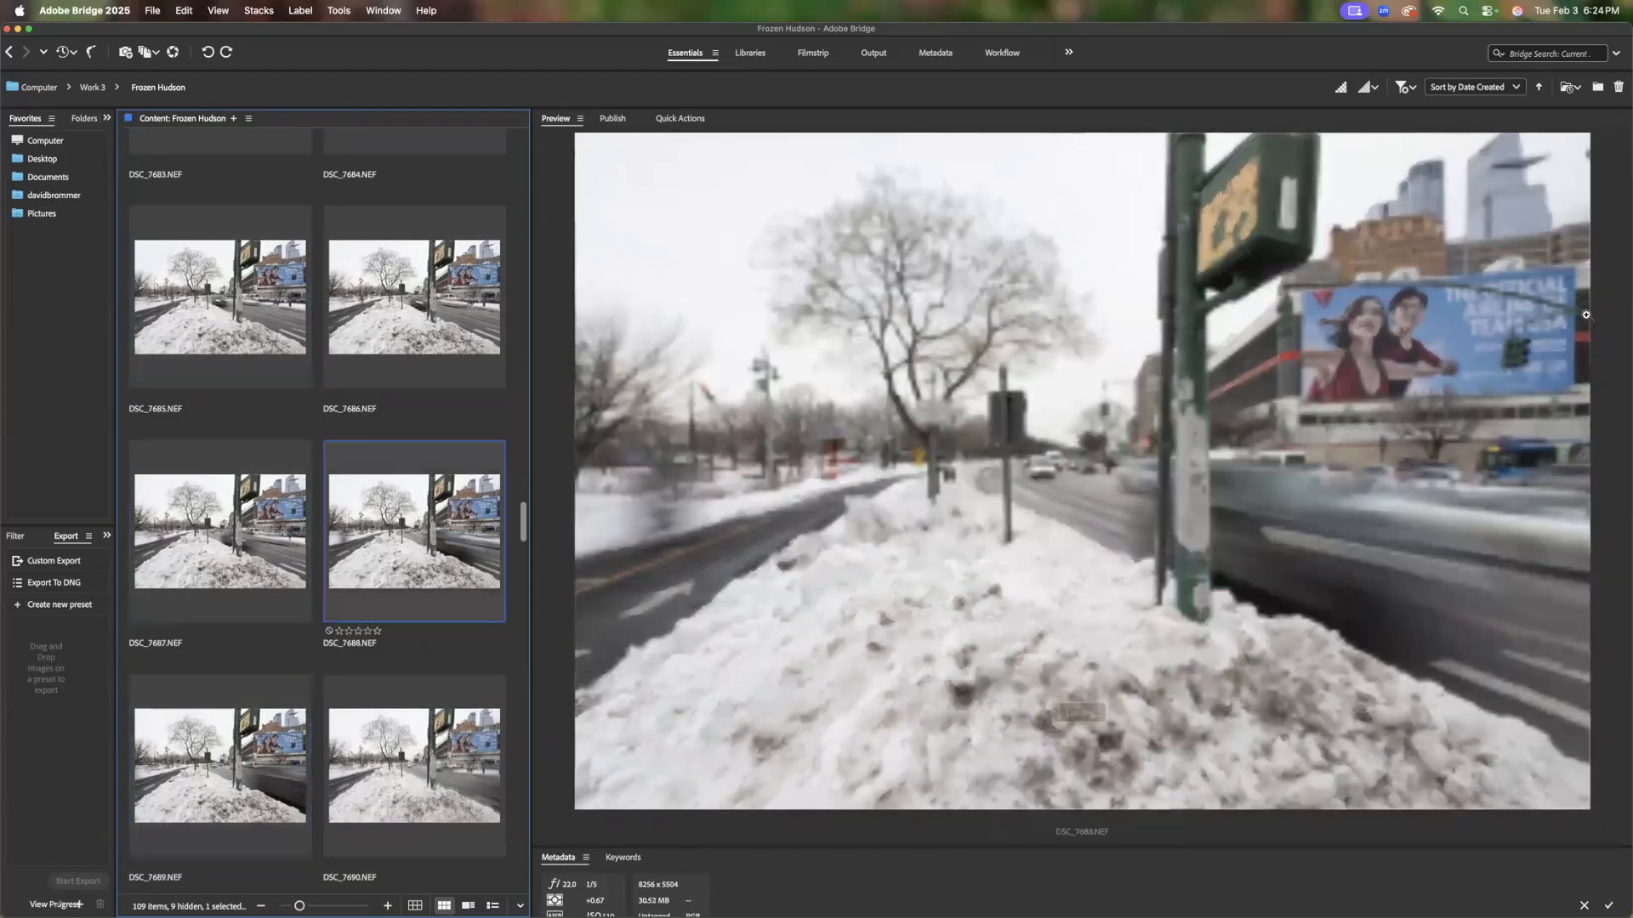
{"action": "key", "text": "Left"}
{"action": "key", "text": "Left"}
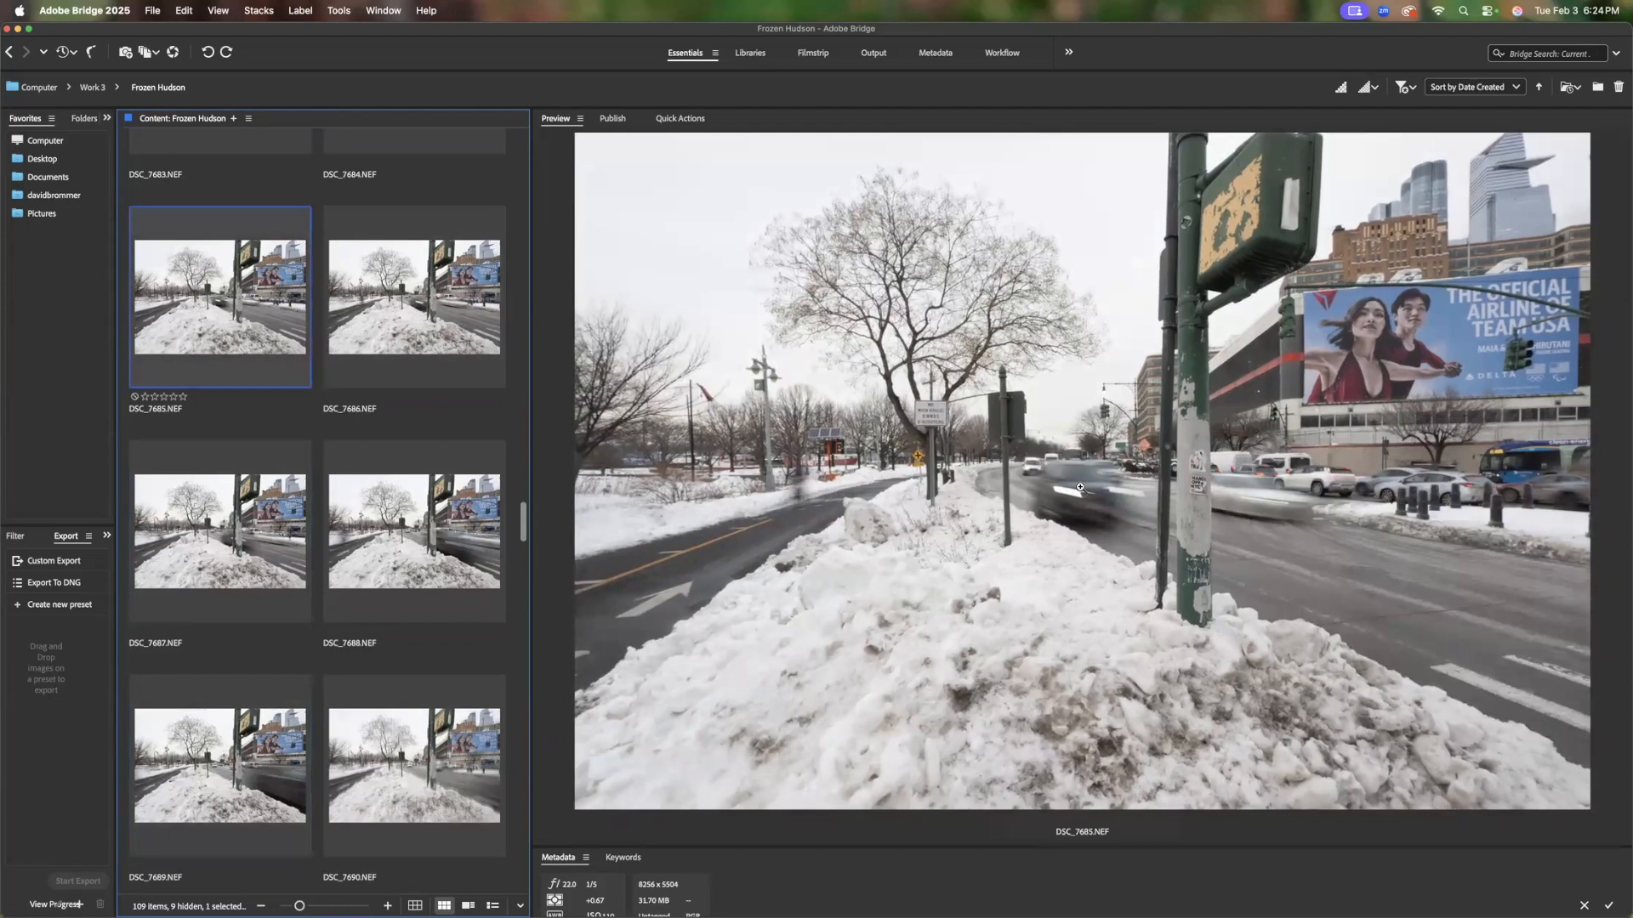
{"action": "left_click", "coordinate": [161, 401]}
Skim the remaining traffic photos and continue to the postal building photos up to DSC_7699.NEF
{"action": "key", "text": "Down"}
{"action": "key", "text": "Down"}
{"action": "key", "text": "Right"}
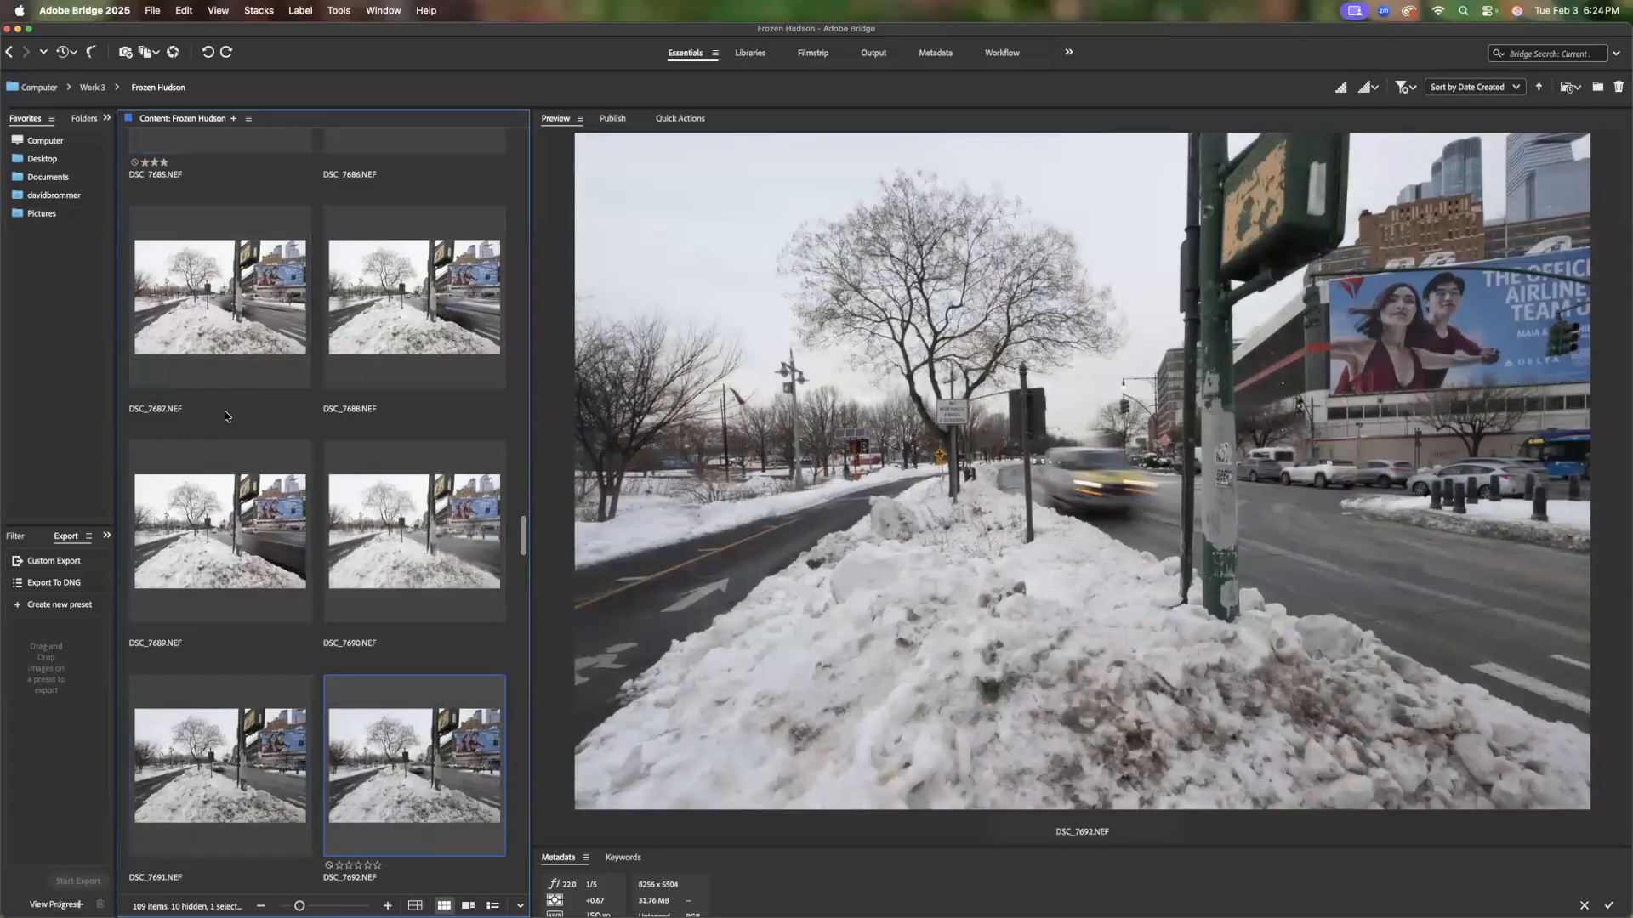
{"action": "key", "text": "Down"}
{"action": "key", "text": "Down"}
{"action": "key", "text": "Right"}
{"action": "key", "text": "Down"}
{"action": "key", "text": "Right"}
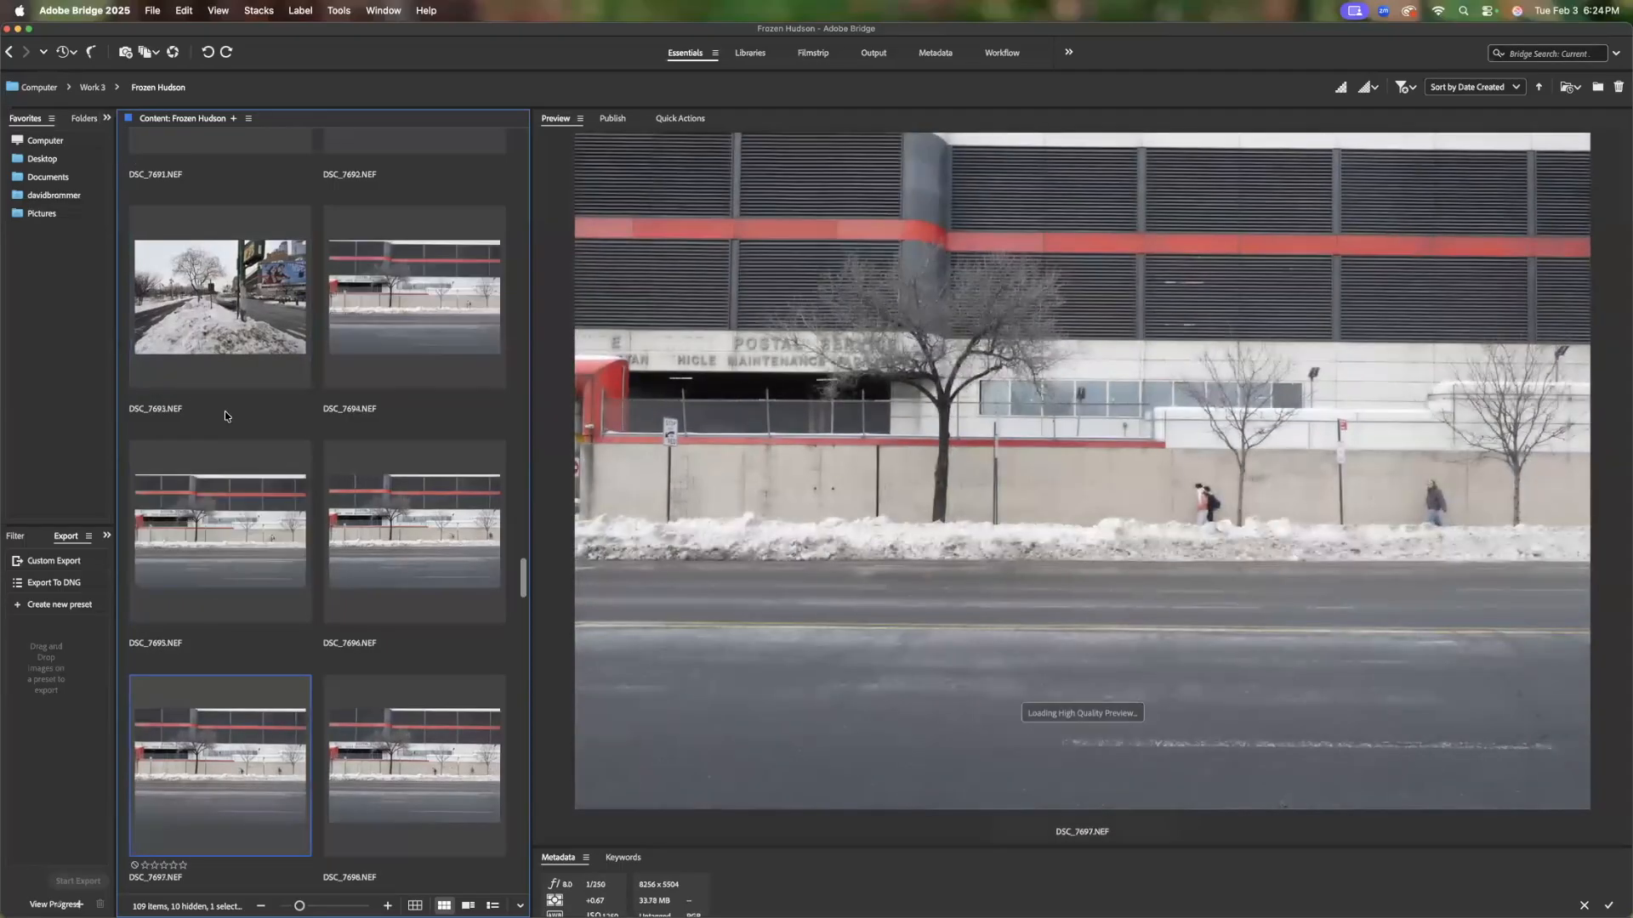
{"action": "key", "text": "Right"}
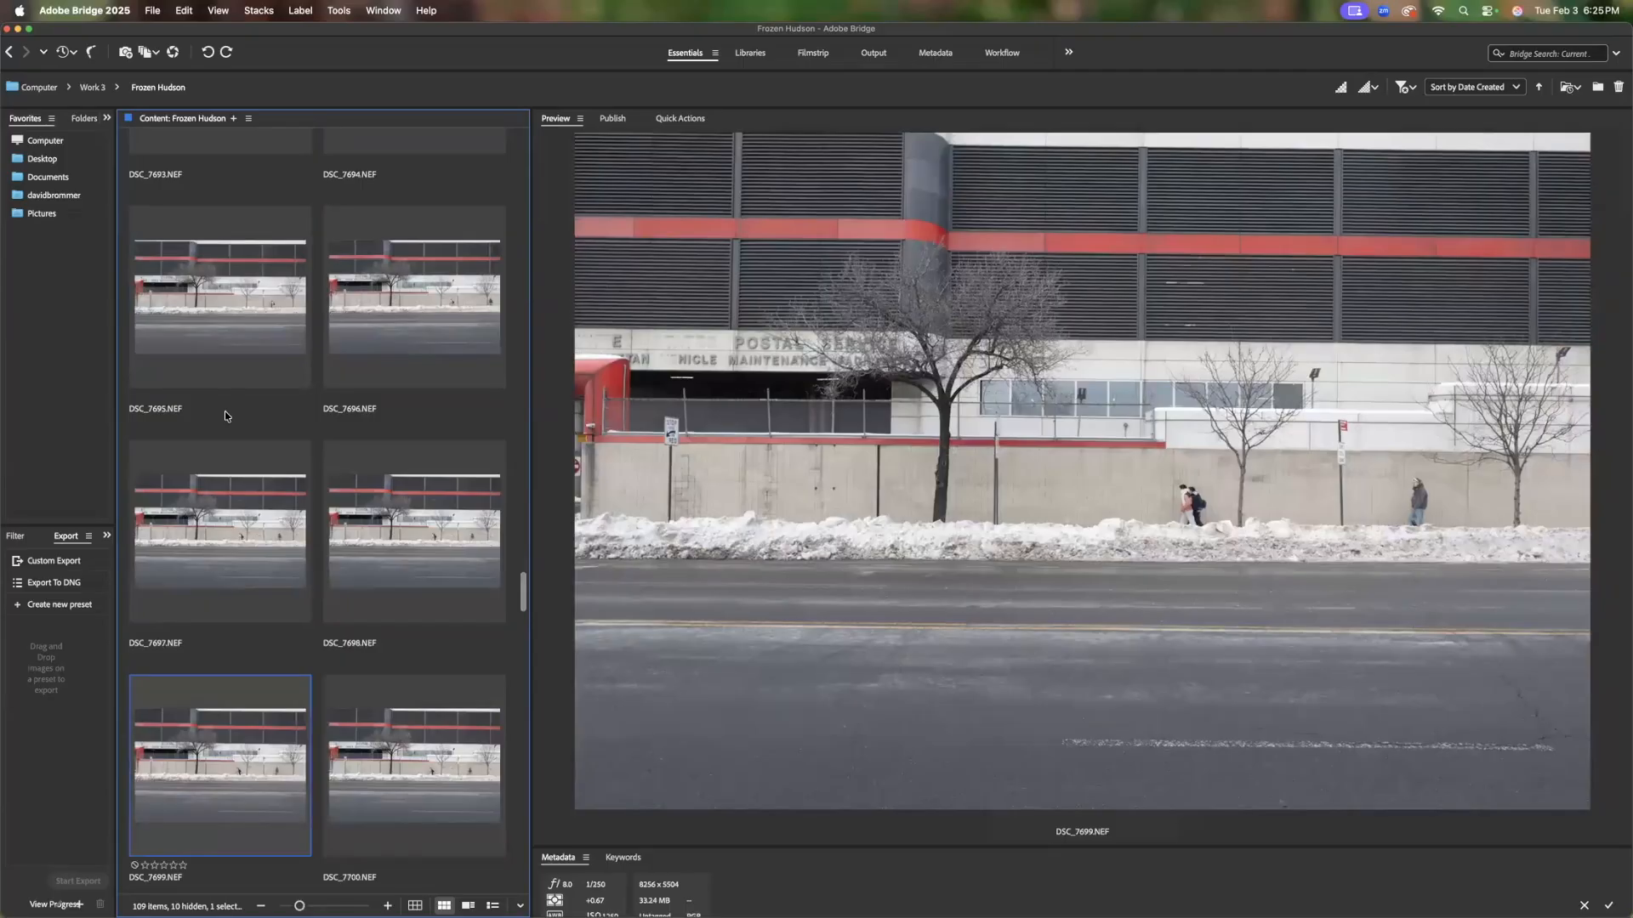
Compare the postal building photos from DSC_7697.NEF onward and continue to the window reflection photo DSC_7702.NEF
{"action": "key", "text": "Left"}
{"action": "key", "text": "Left"}
{"action": "key", "text": "Left"}
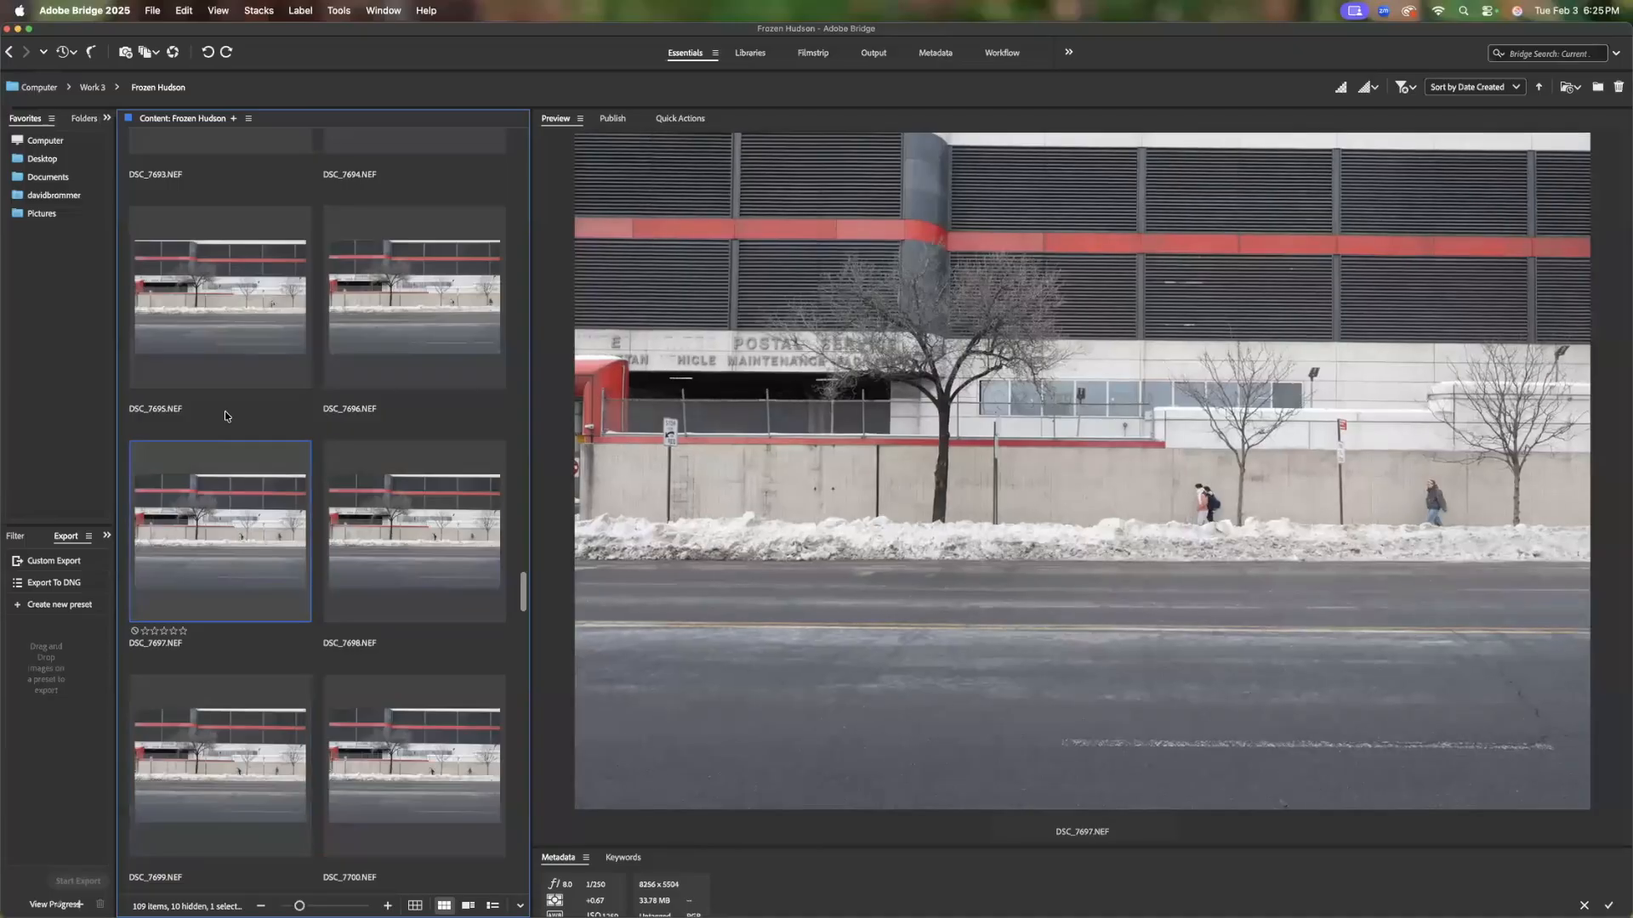
{"action": "key", "text": "Right"}
{"action": "key", "text": "Right"}
{"action": "key", "text": "Right"}
{"action": "key", "text": "Right"}
{"action": "key", "text": "Right"}
{"action": "key", "text": "Right"}
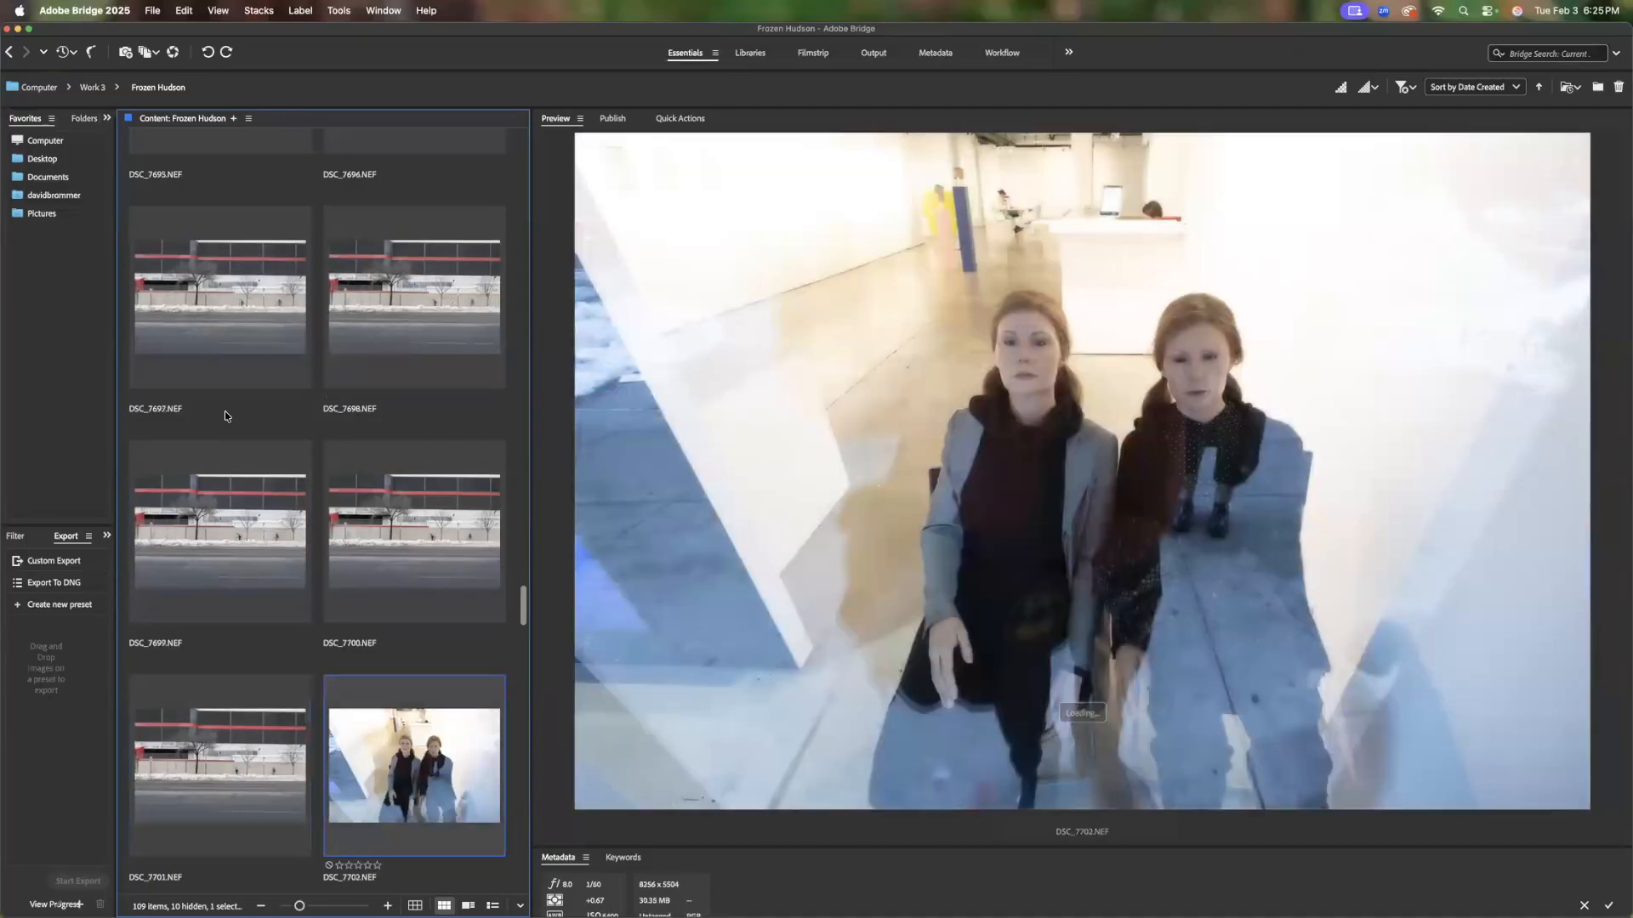
Go back through the postal building photos and rate DSC_7699.NEF one star
{"action": "key", "text": "Left"}
{"action": "key", "text": "Left"}
{"action": "key", "text": "Left"}
{"action": "key", "text": "Left"}
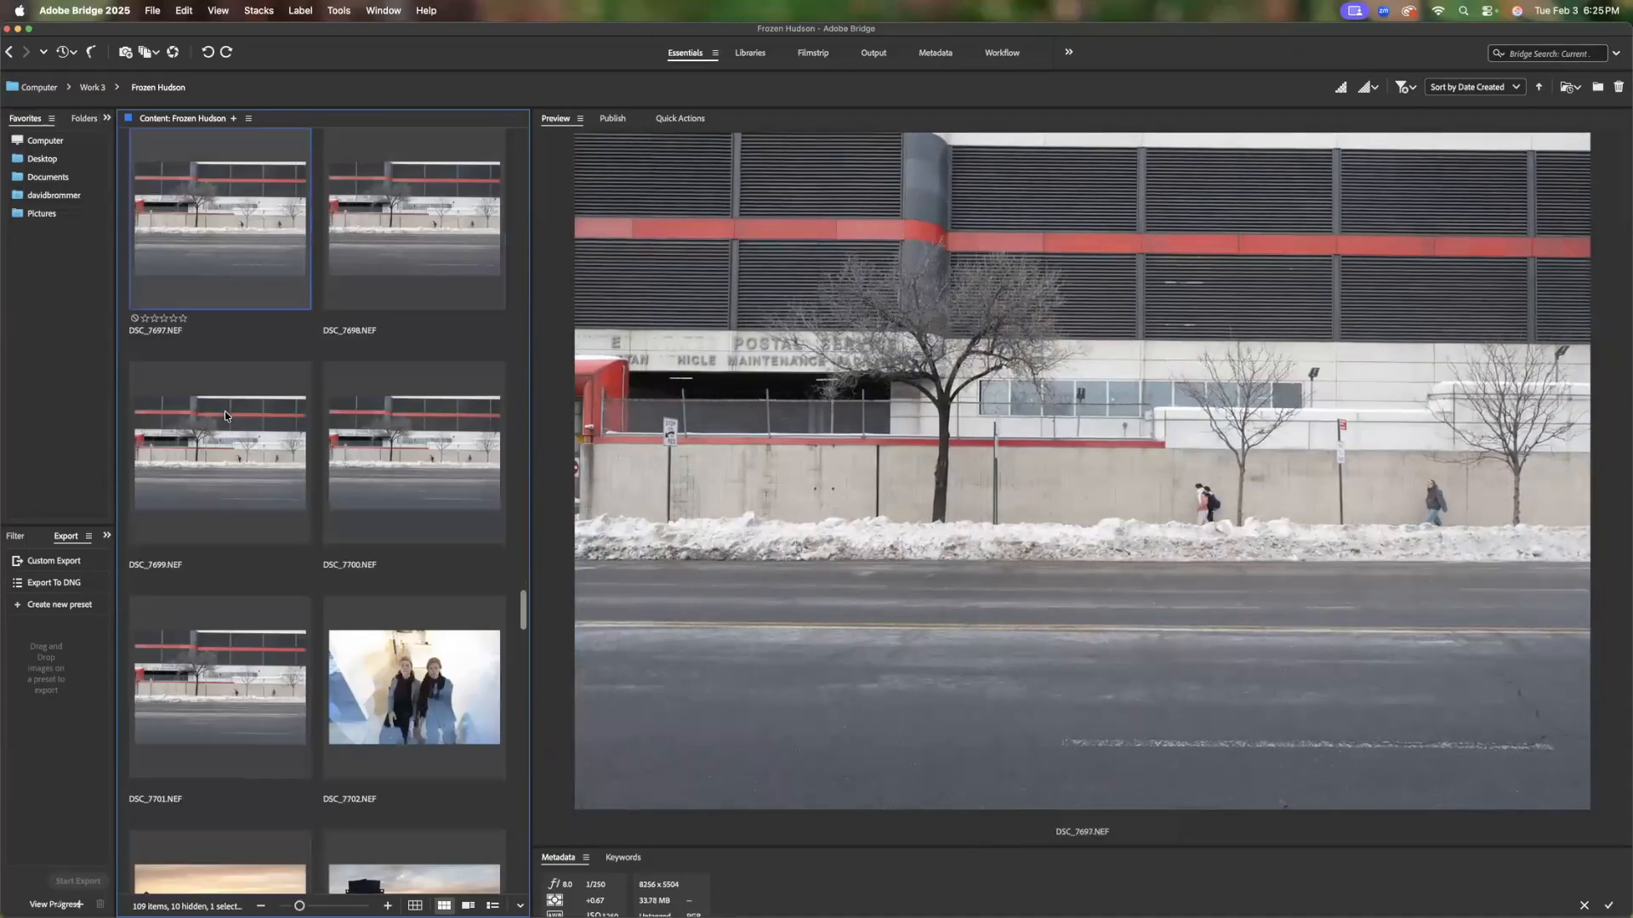
{"action": "key", "text": "Left"}
{"action": "key", "text": "Down"}
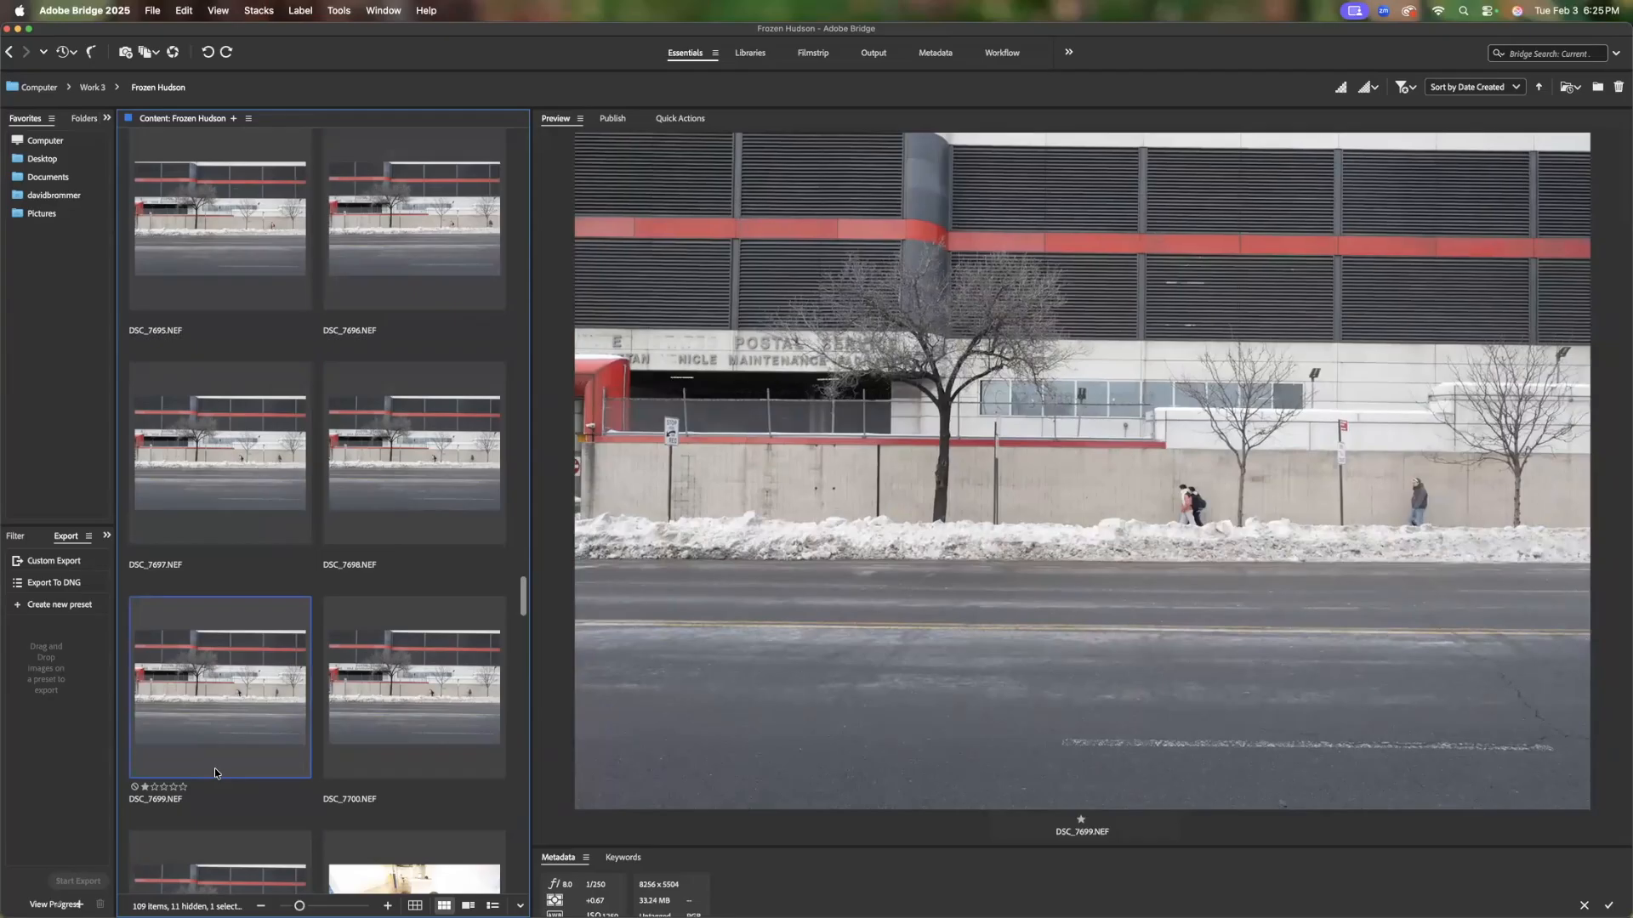
Review DSC_7700.NEF and the window reflection photo DSC_7702.NEF, and compare the sunset photos DSC_7703.NEF and DSC_7704.NEF
{"action": "key", "text": "Right"}
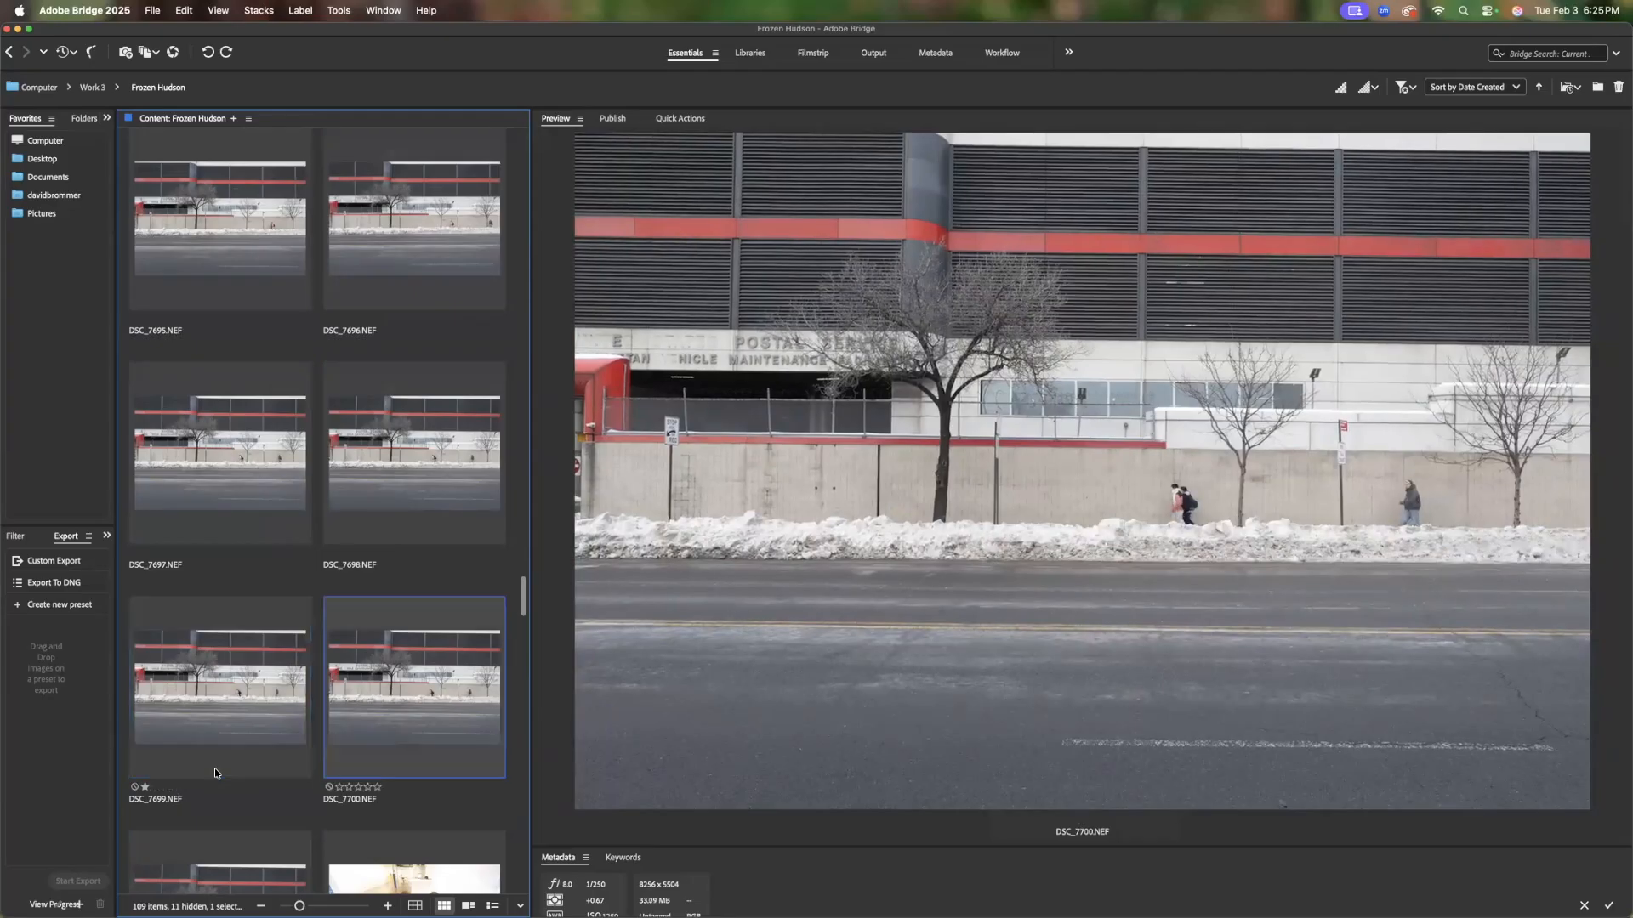
{"action": "key", "text": "Down"}
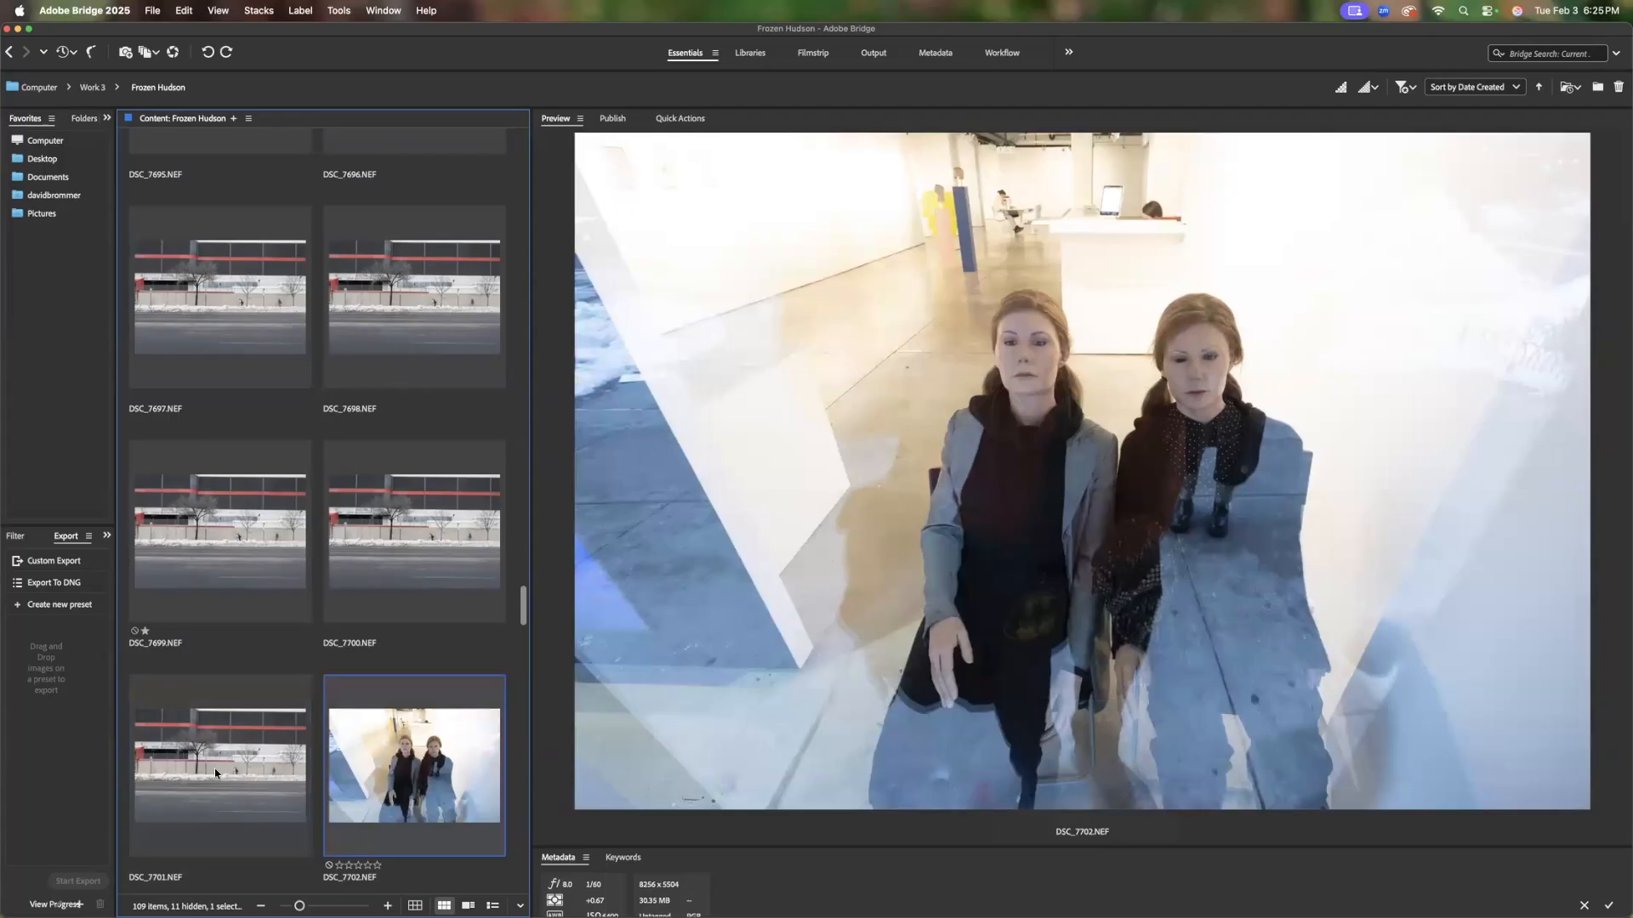
{"action": "key", "text": "Right"}
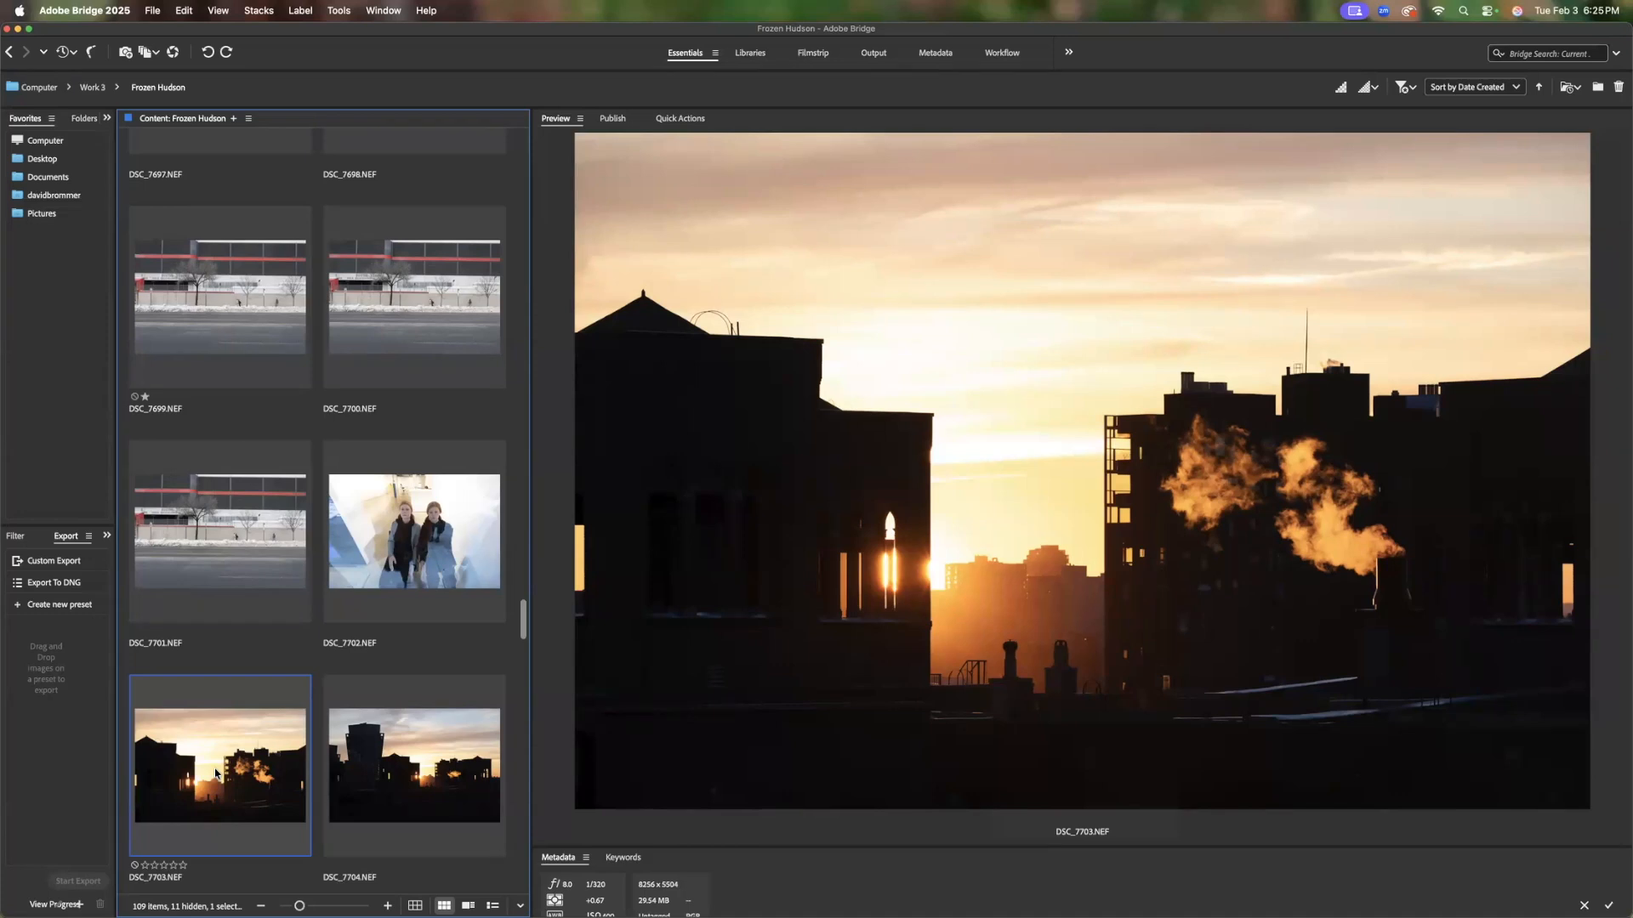
{"action": "key", "text": "Right"}
{"action": "key", "text": "Left"}
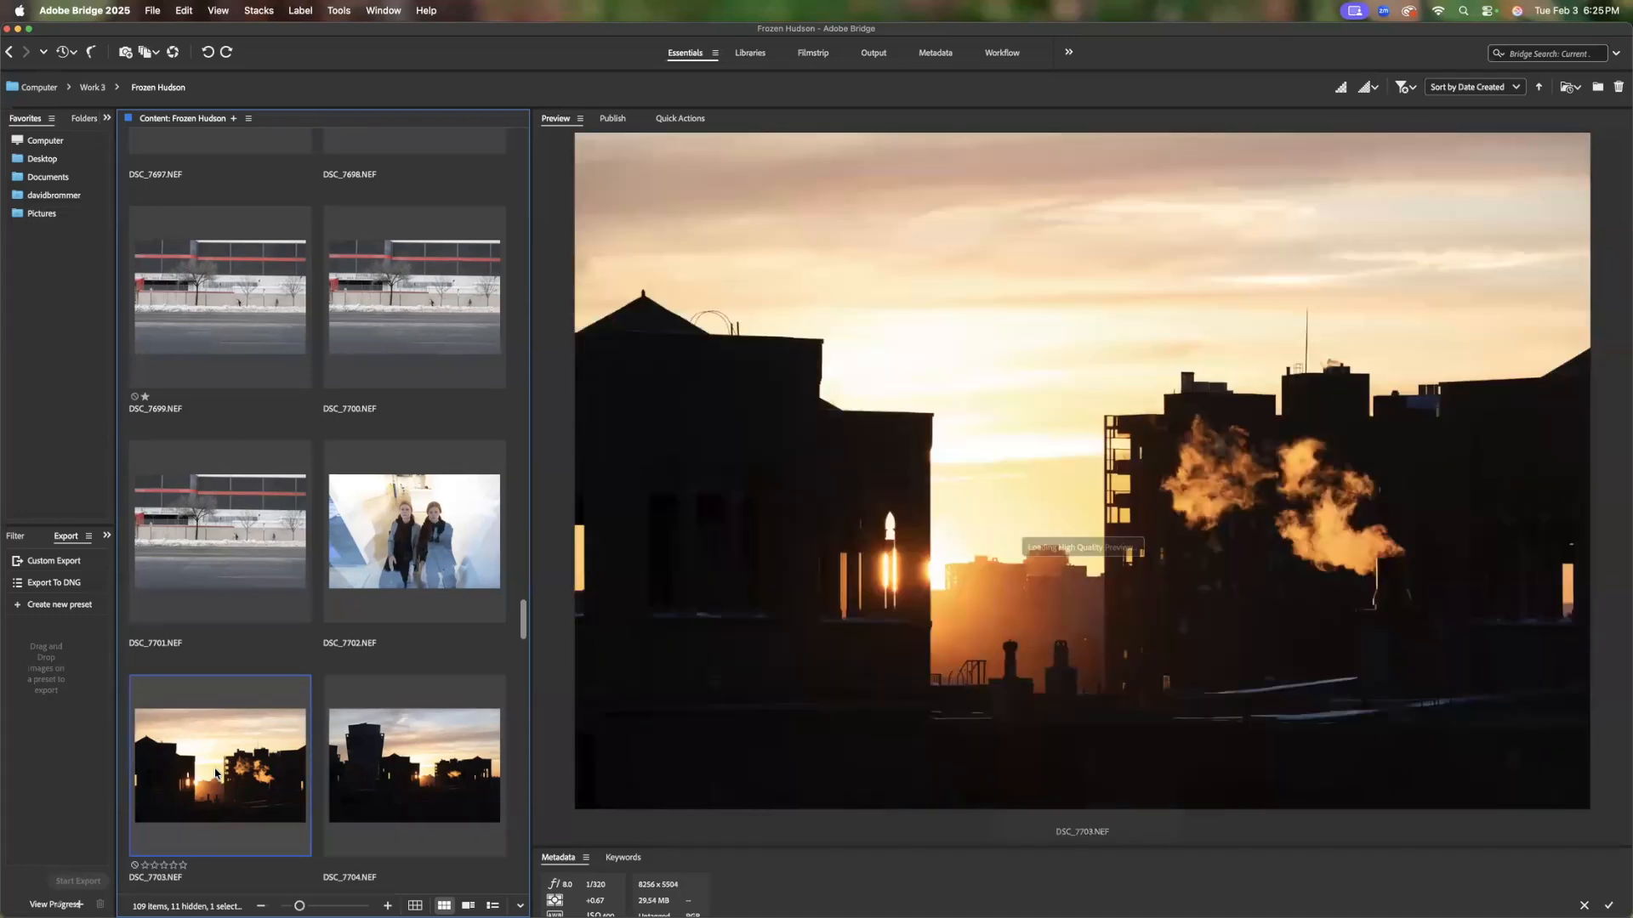
Review the sunset skyline photos from DSC_7704.NEF through DSC_7713.NEF
{"action": "key", "text": "Right"}
{"action": "key", "text": "Right"}
{"action": "key", "text": "Right"}
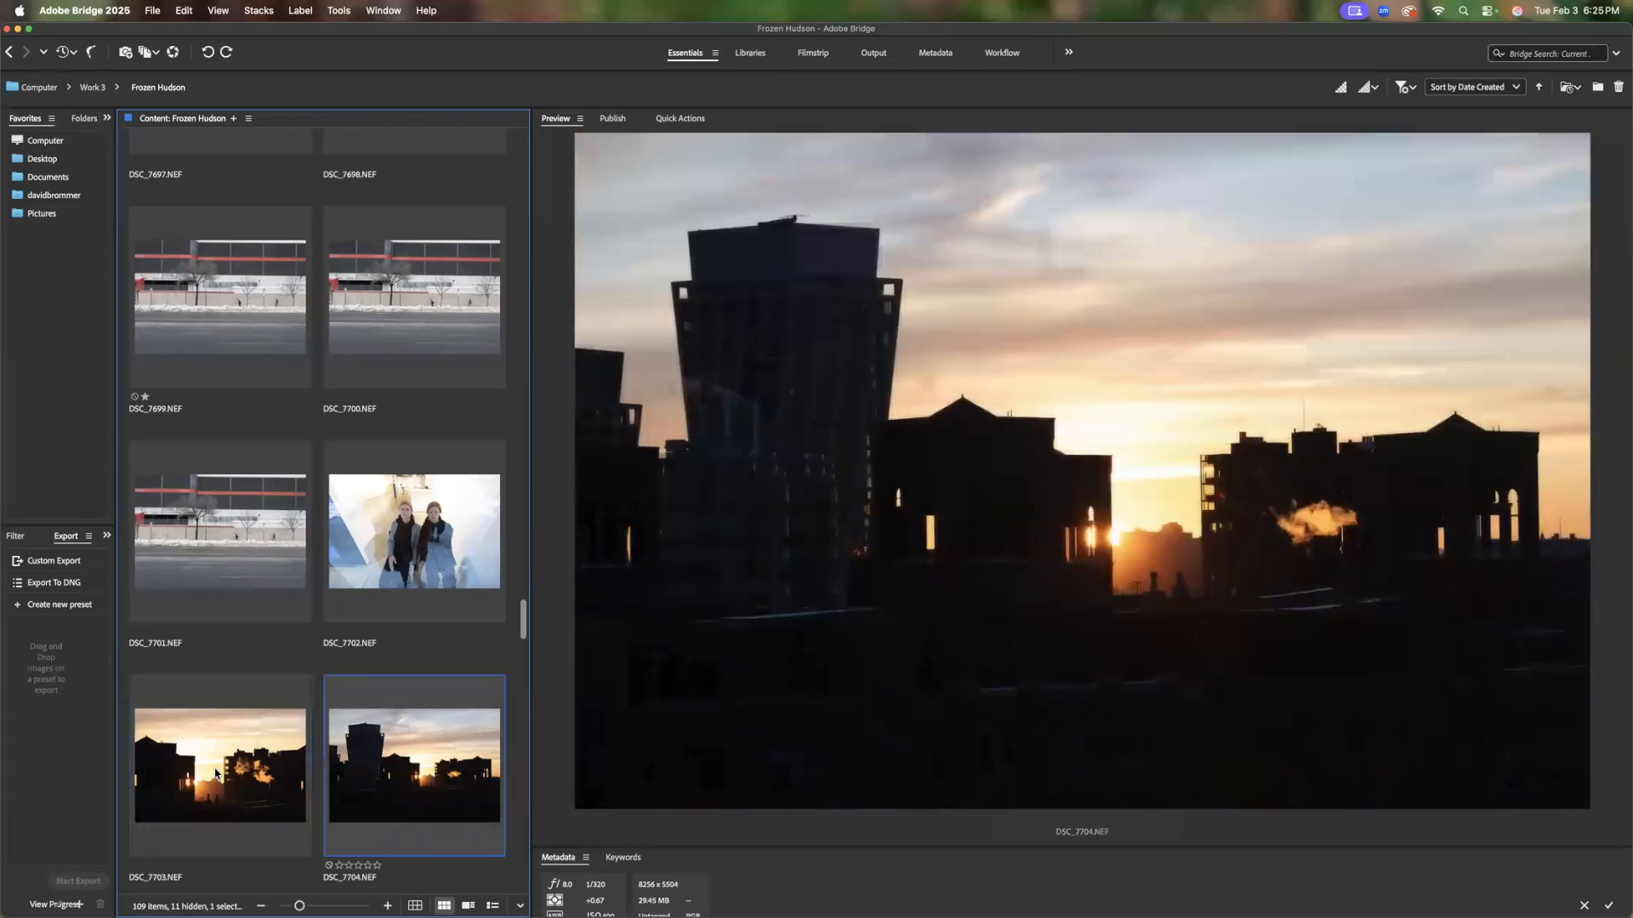
{"action": "key", "text": "Right"}
{"action": "key", "text": "Right"}
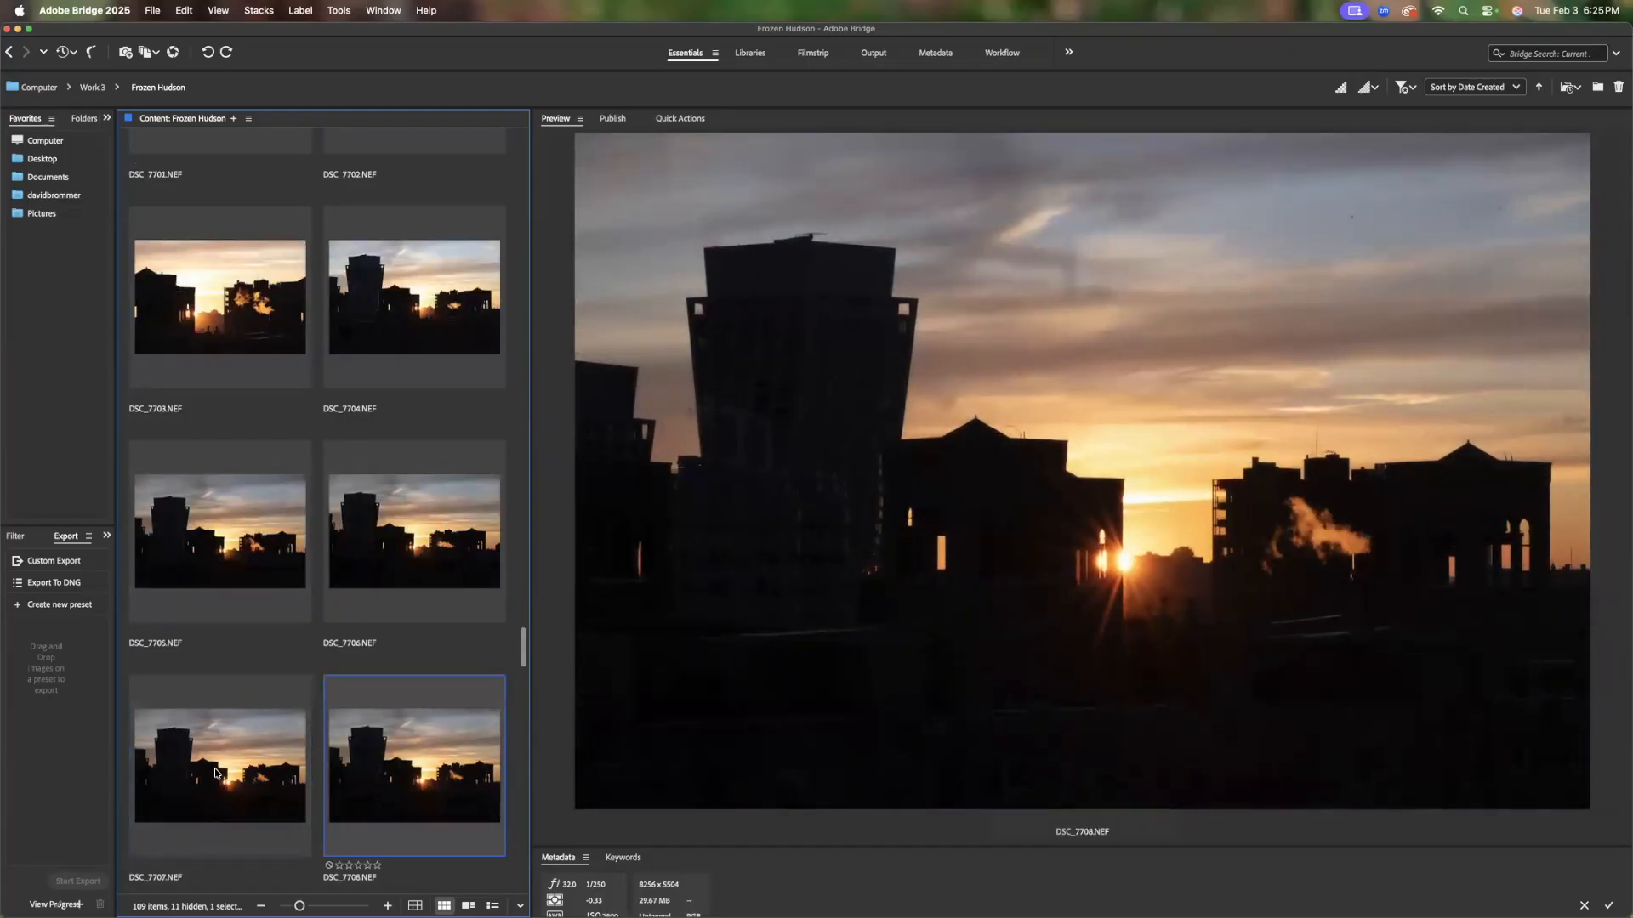
{"action": "key", "text": "Right"}
{"action": "key", "text": "Right"}
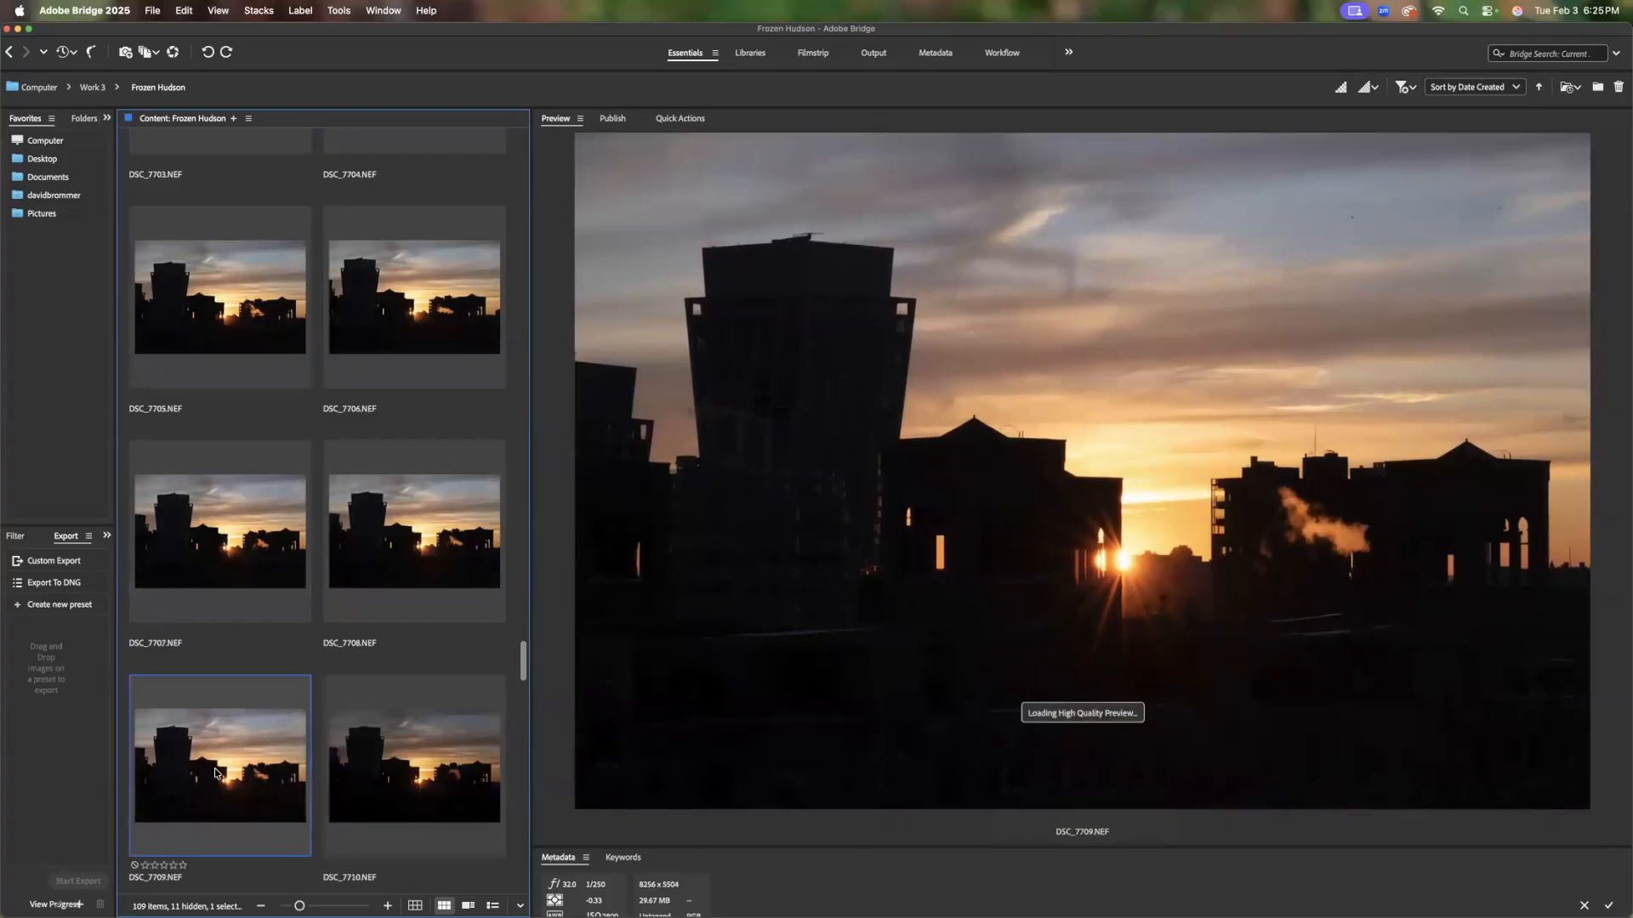
{"action": "key", "text": "Right"}
{"action": "key", "text": "Right"}
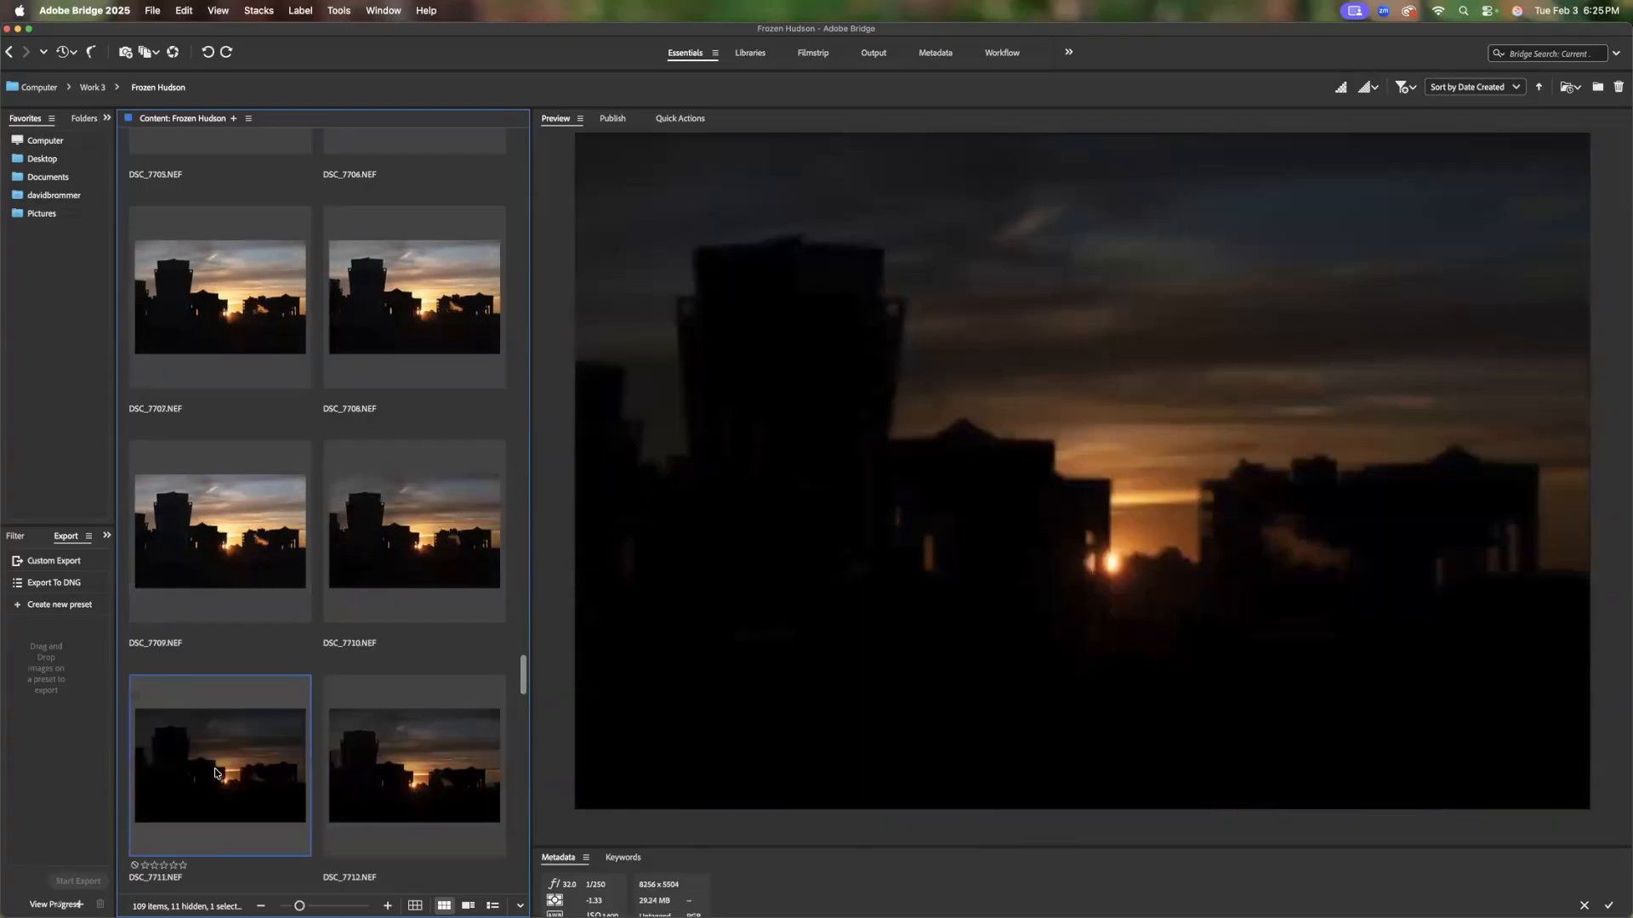
{"action": "key", "text": "Right"}
{"action": "key", "text": "Right"}
{"action": "key", "text": "Right"}
{"action": "key", "text": "Right"}
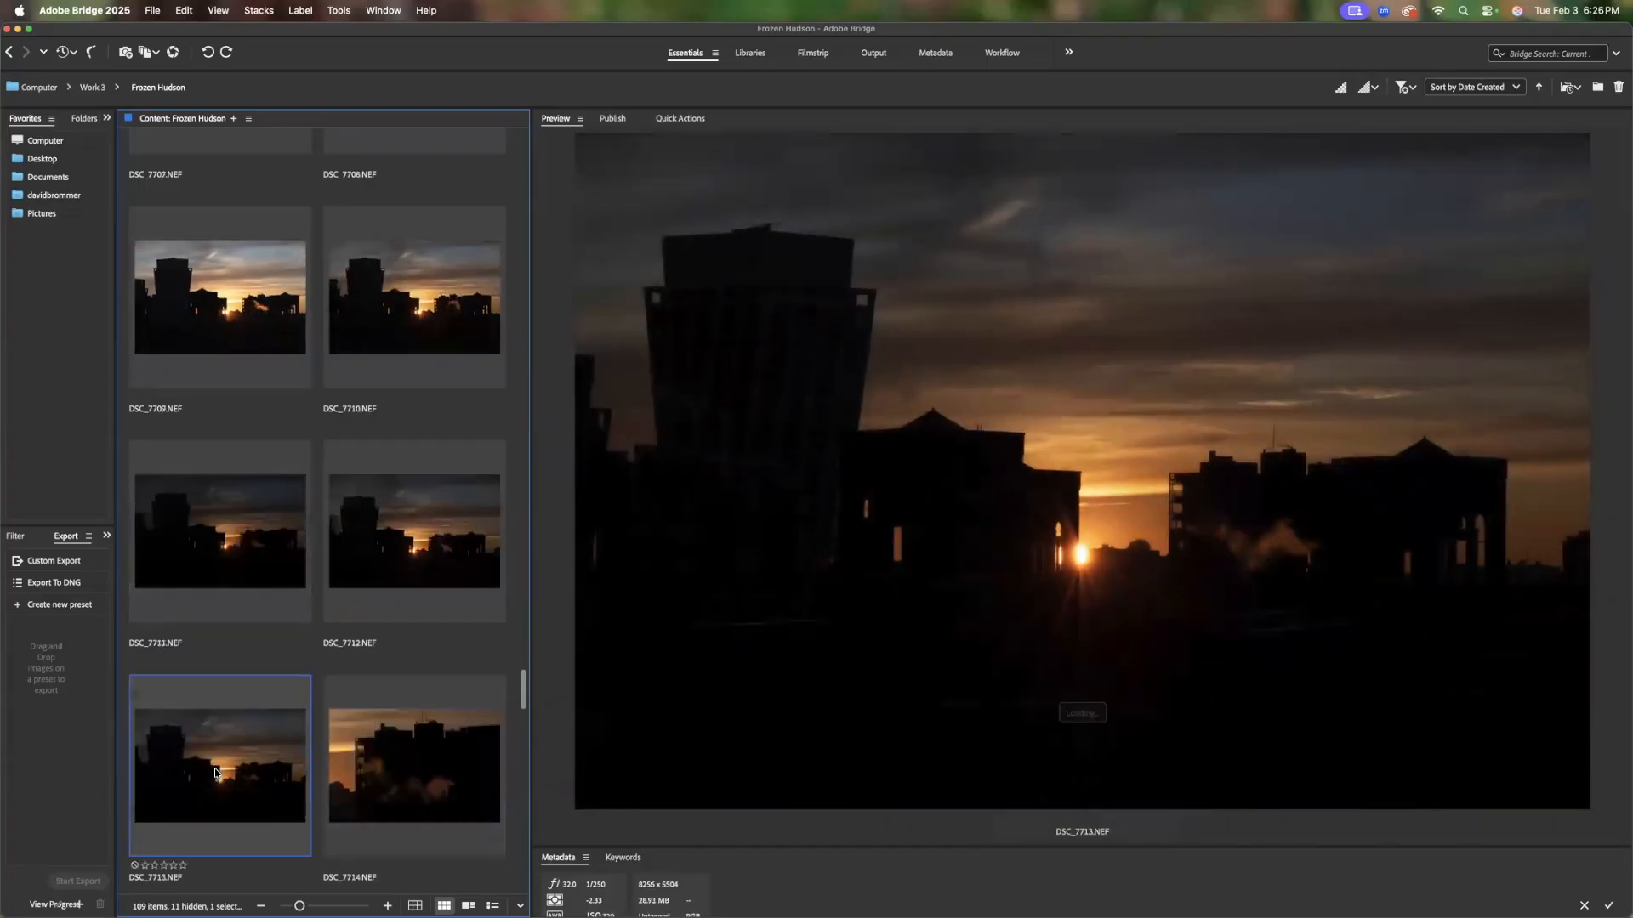
Review the skyline and chimney steam photos from DSC_7714.NEF through DSC_7723.NEF
{"action": "key", "text": "Right"}
{"action": "key", "text": "Right"}
{"action": "key", "text": "Right"}
{"action": "key", "text": "Right"}
{"action": "key", "text": "Right"}
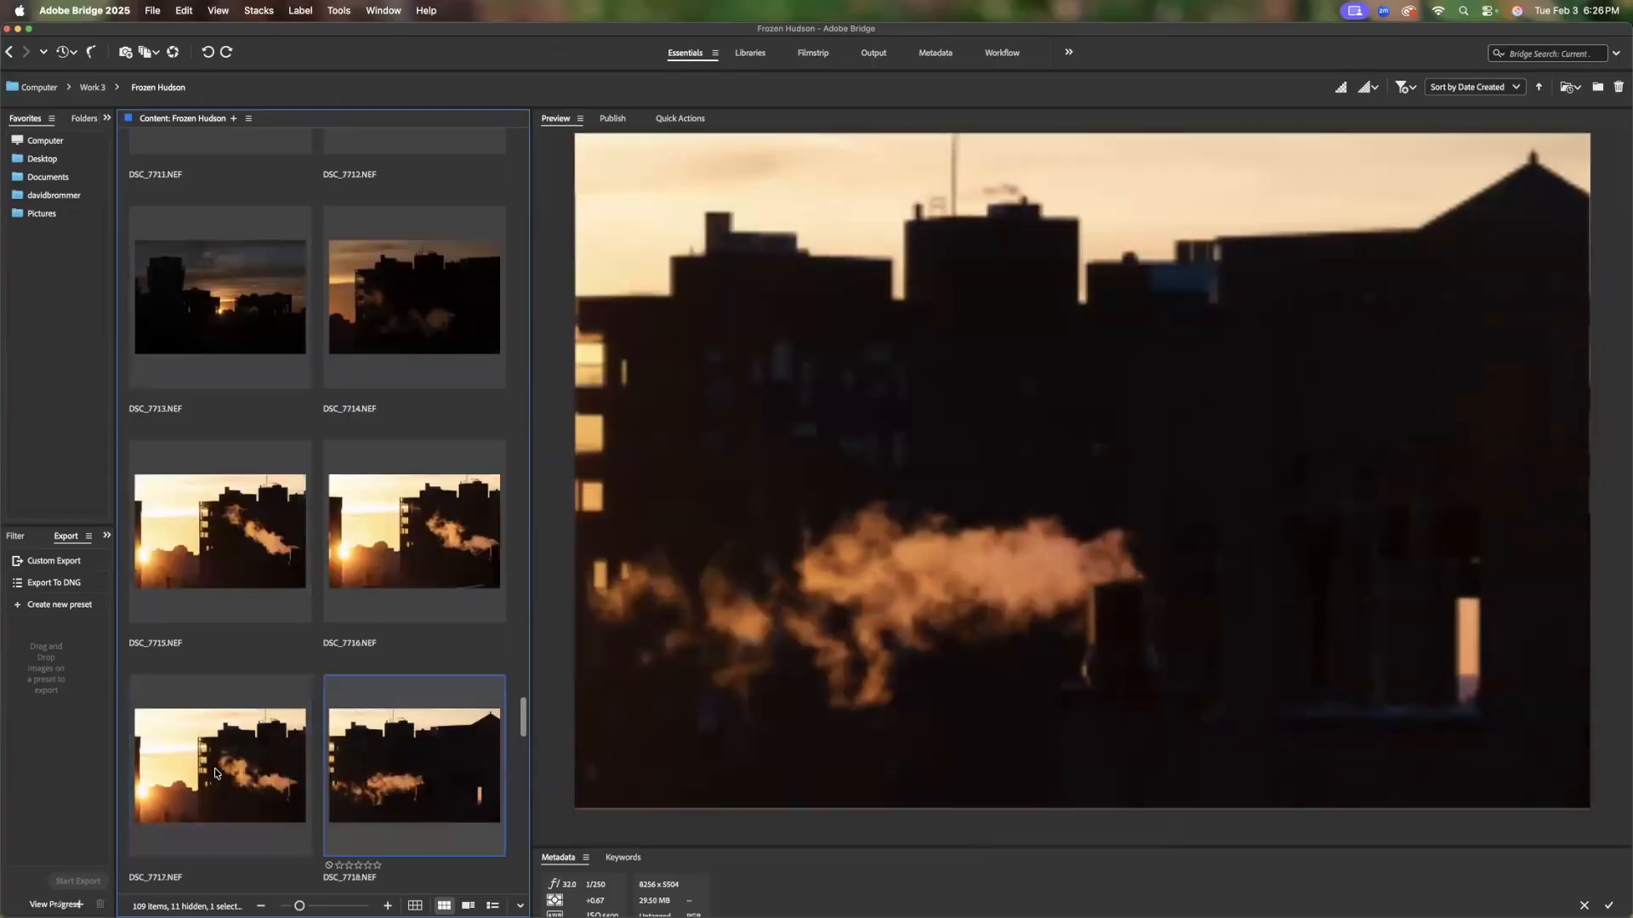
{"action": "key", "text": "Right"}
{"action": "key", "text": "Right"}
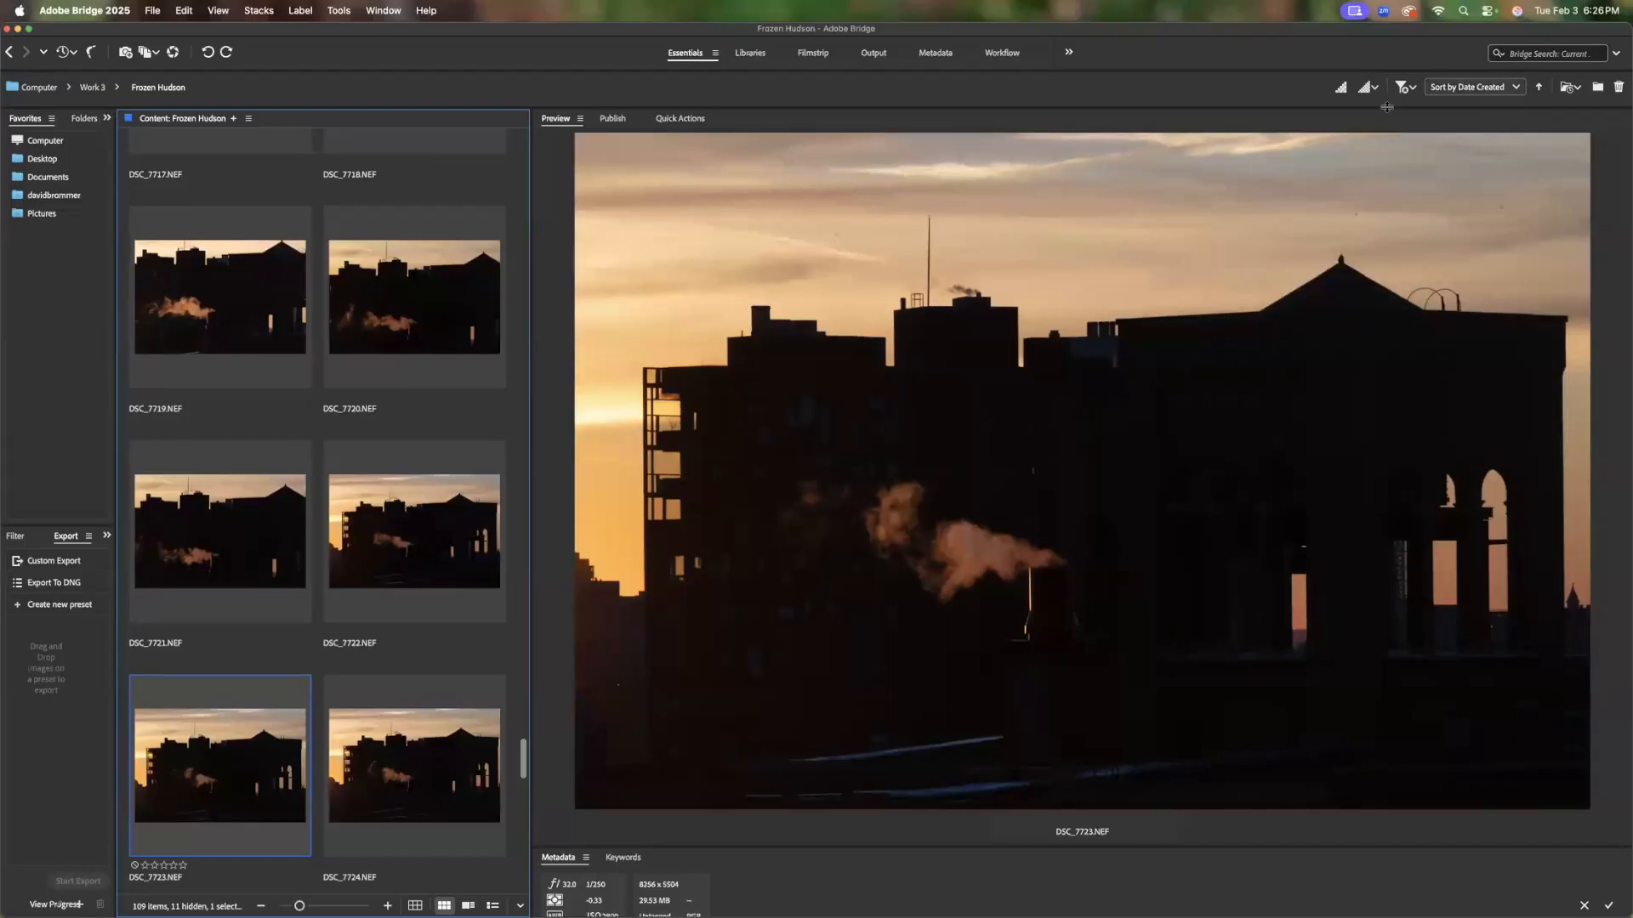
Sort the Frozen Hudson photos by rating and bring the starred photos at the end of the list into view
{"action": "left_click", "coordinate": [1503, 90]}
{"action": "left_click", "coordinate": [1463, 270]}
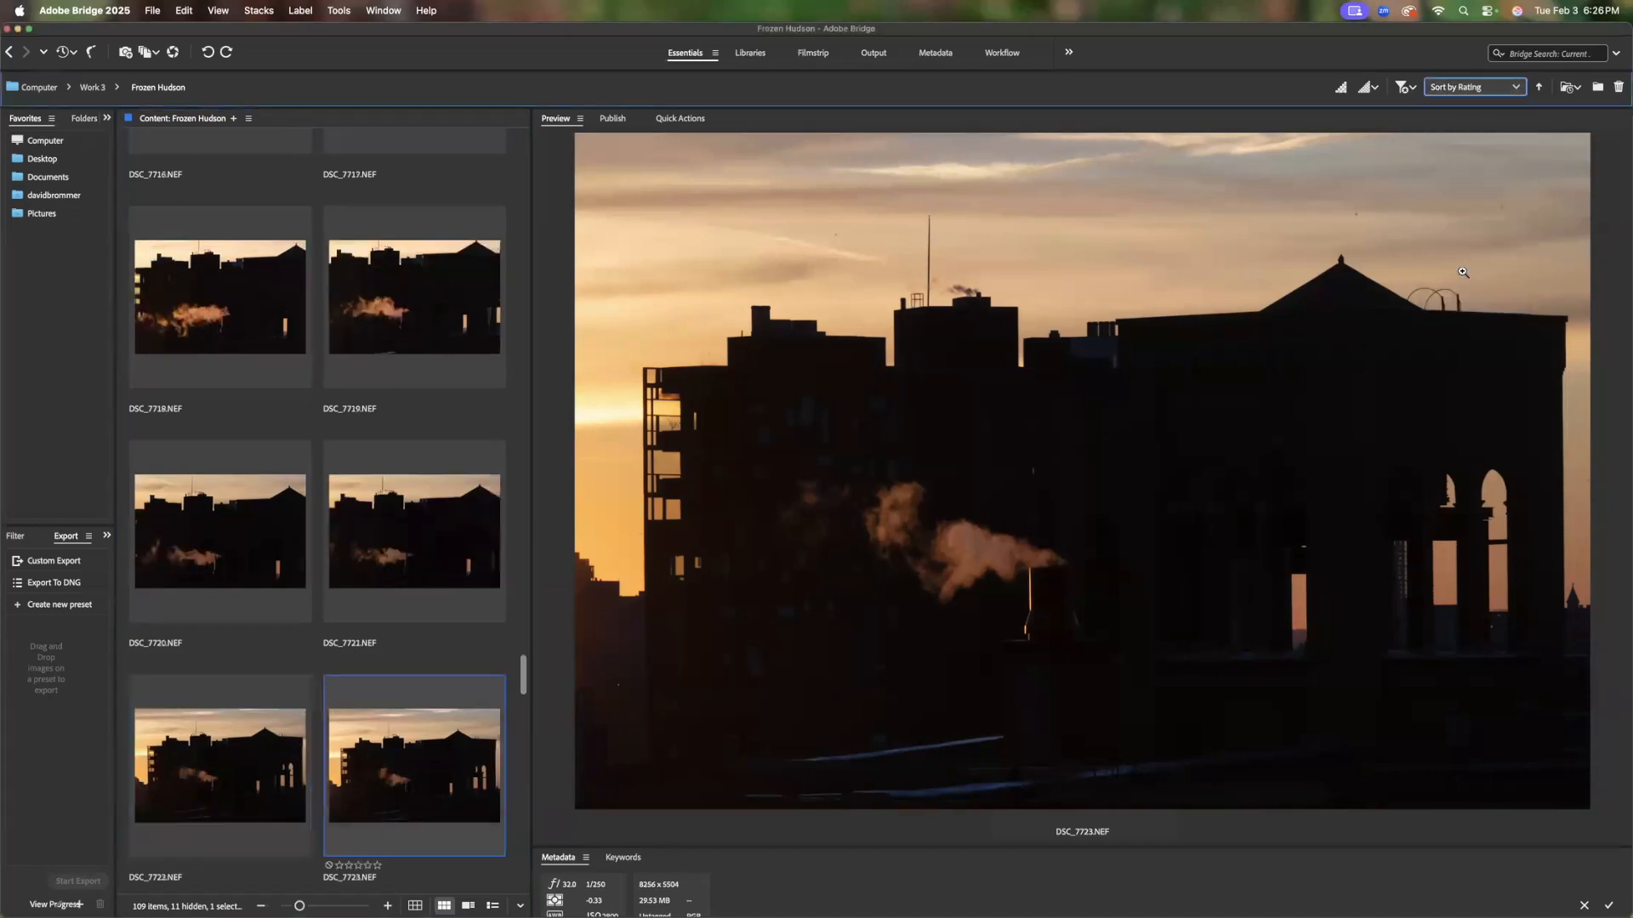
{"action": "left_click_drag", "start_coordinate": [524, 676], "coordinate": [503, 878]}
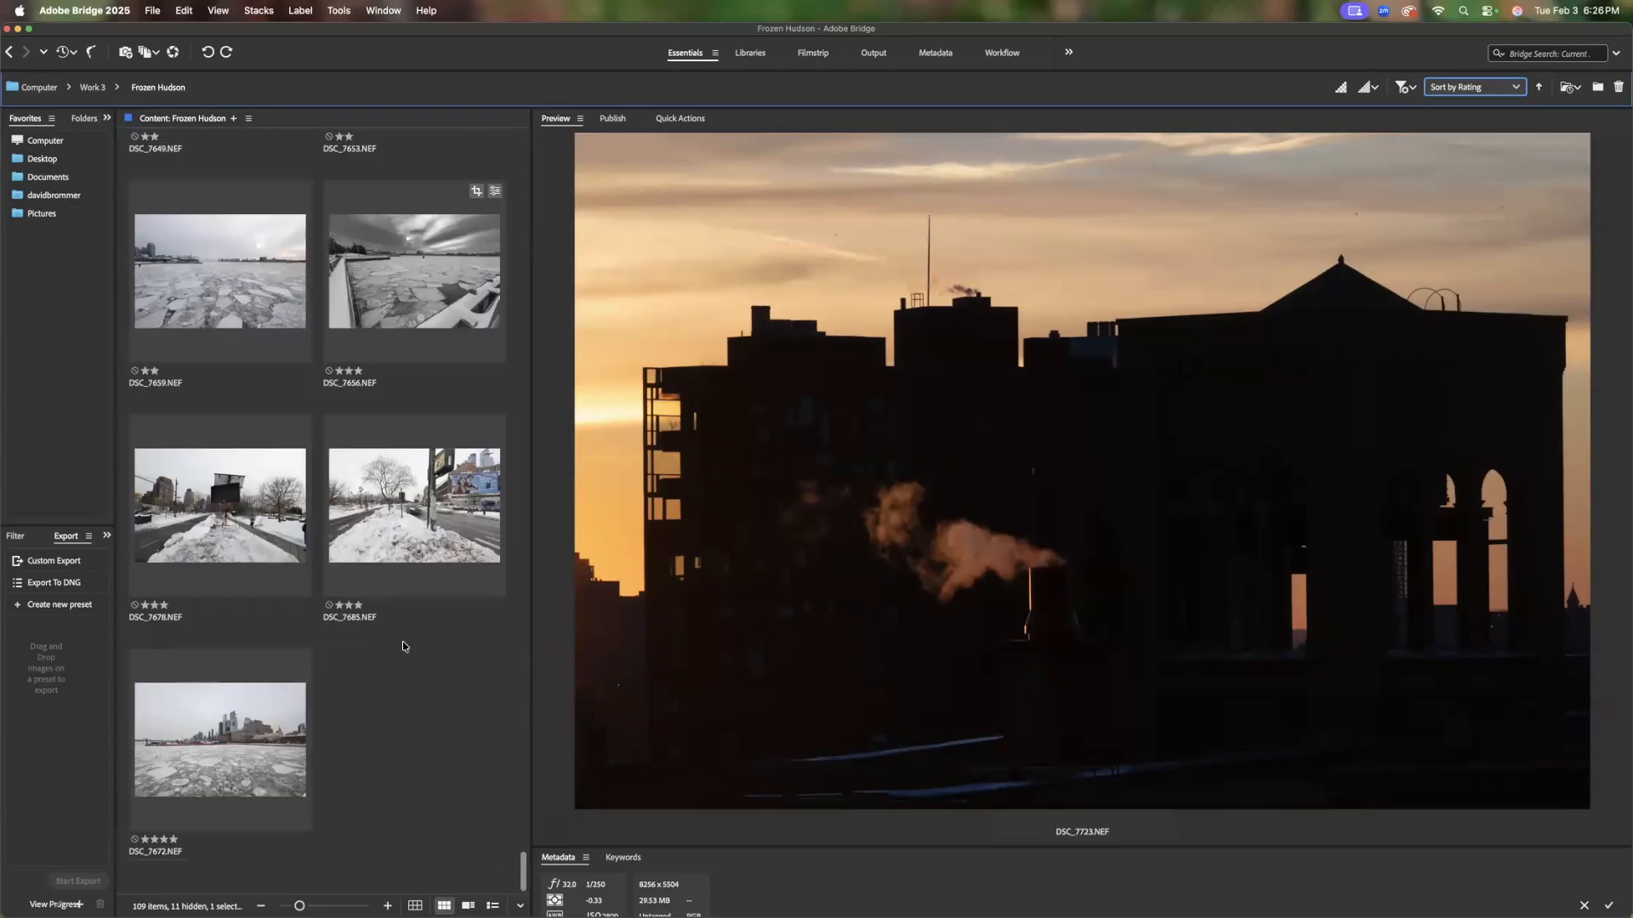
{"action": "scroll", "coordinate": [362, 562], "scroll_direction": "up", "scroll_amount": 5}
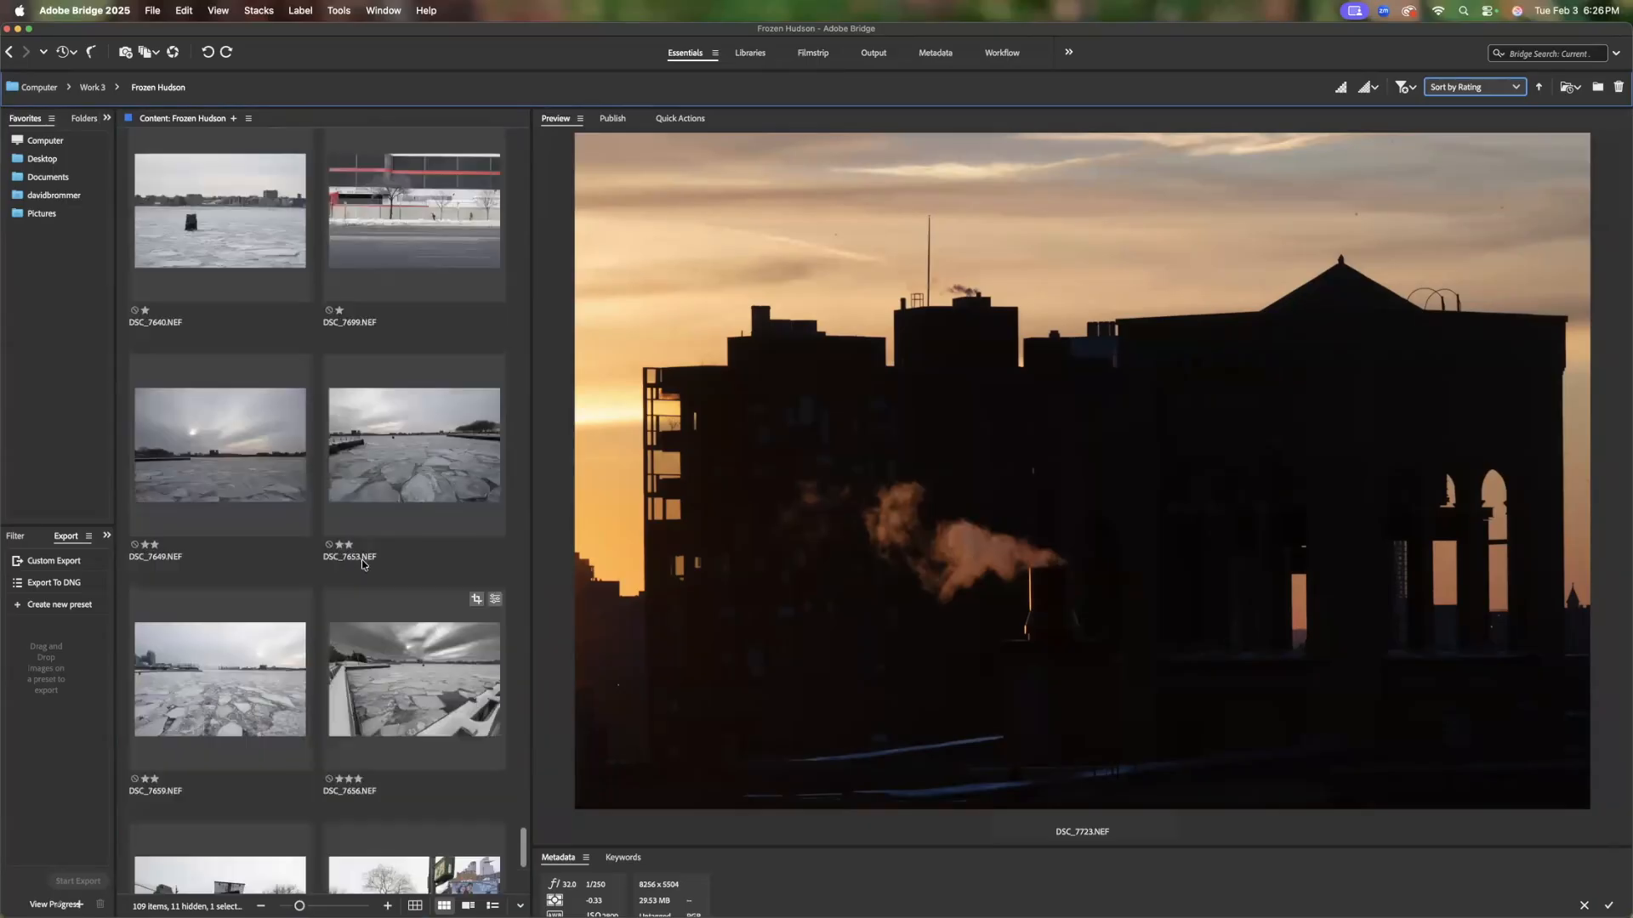
{"action": "scroll", "coordinate": [364, 558], "scroll_direction": "up", "scroll_amount": 2}
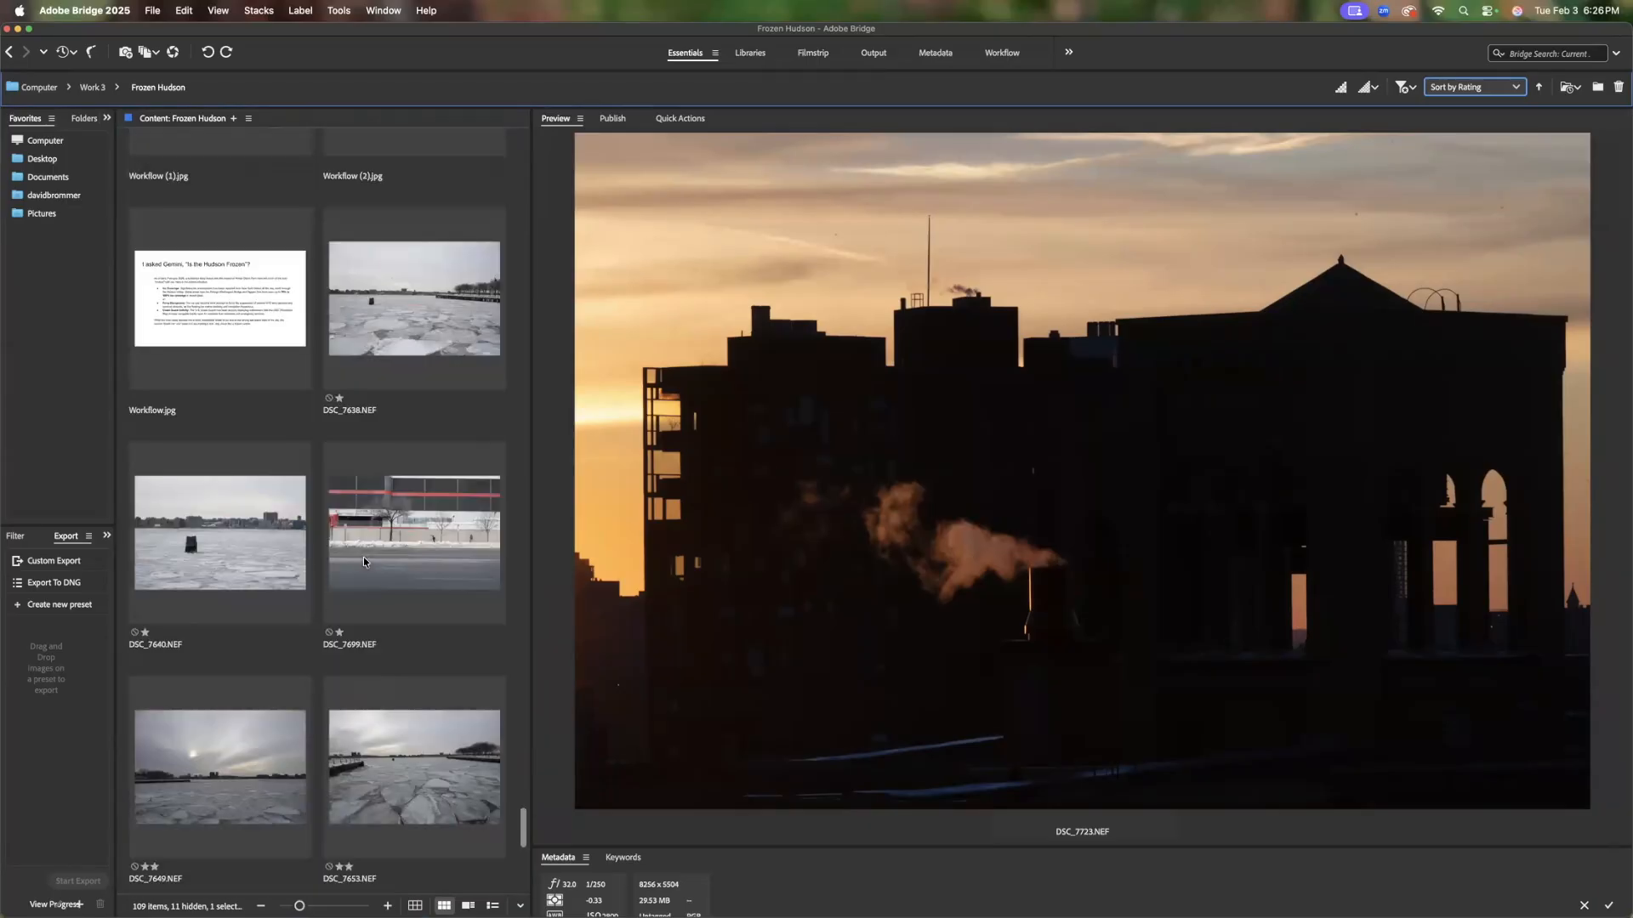
Review the starred photos one by one, from the one-star DSC_7638.NEF to the four-star DSC_7672.NEF
{"action": "left_click", "coordinate": [407, 348]}
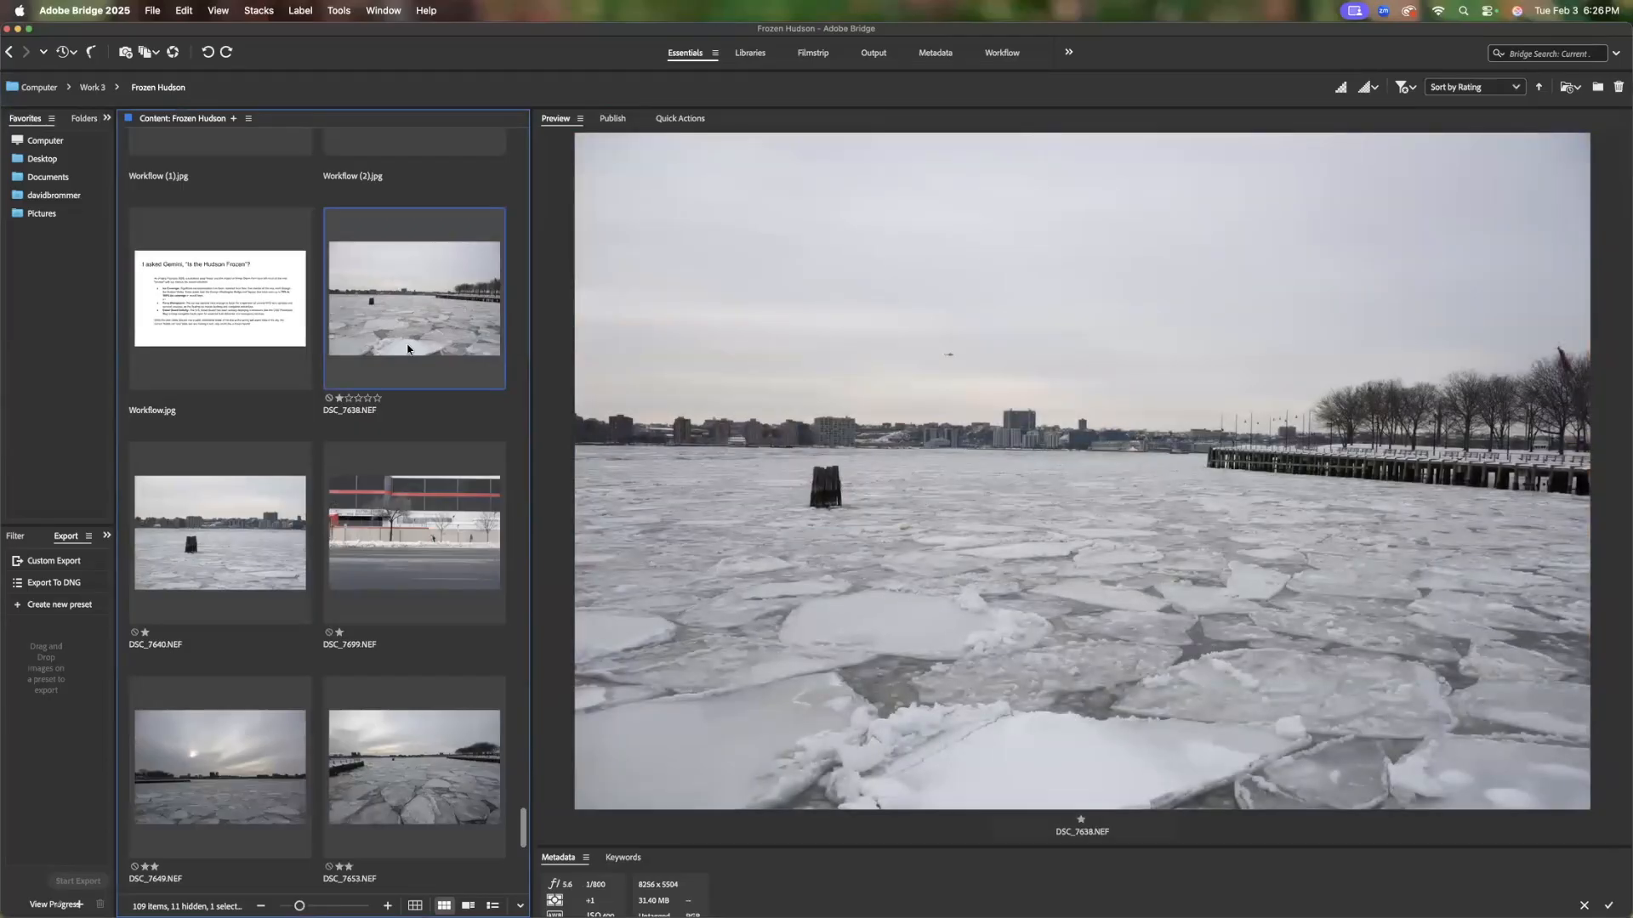
{"action": "key", "text": "Right"}
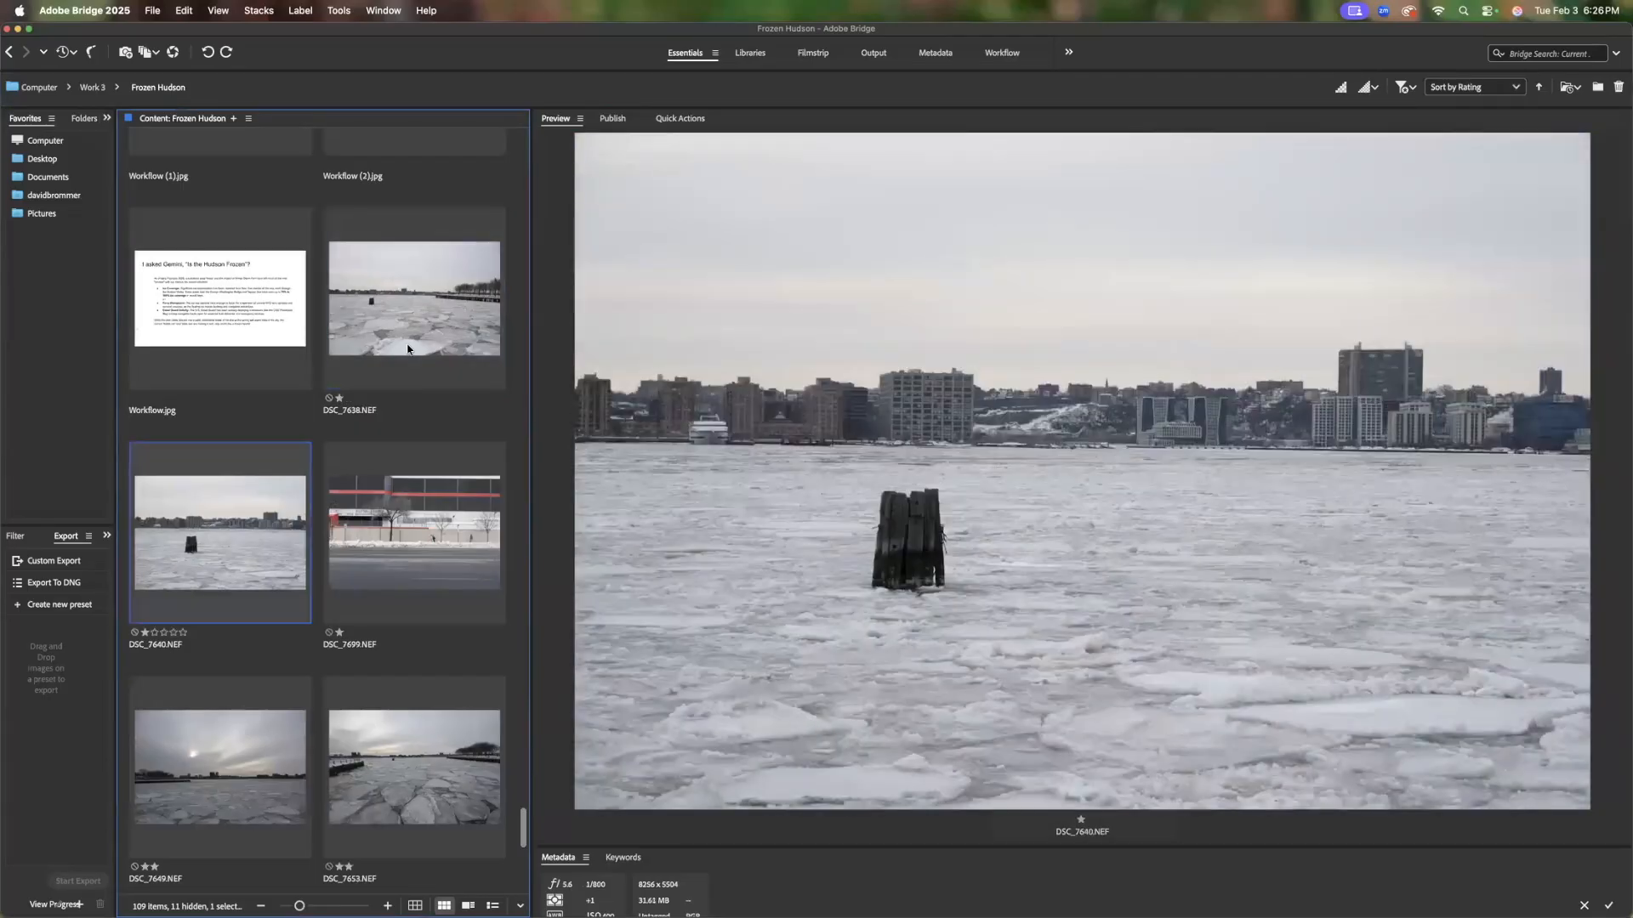
{"action": "key", "text": "Right"}
{"action": "key", "text": "Left"}
{"action": "key", "text": "Right"}
{"action": "key", "text": "Right"}
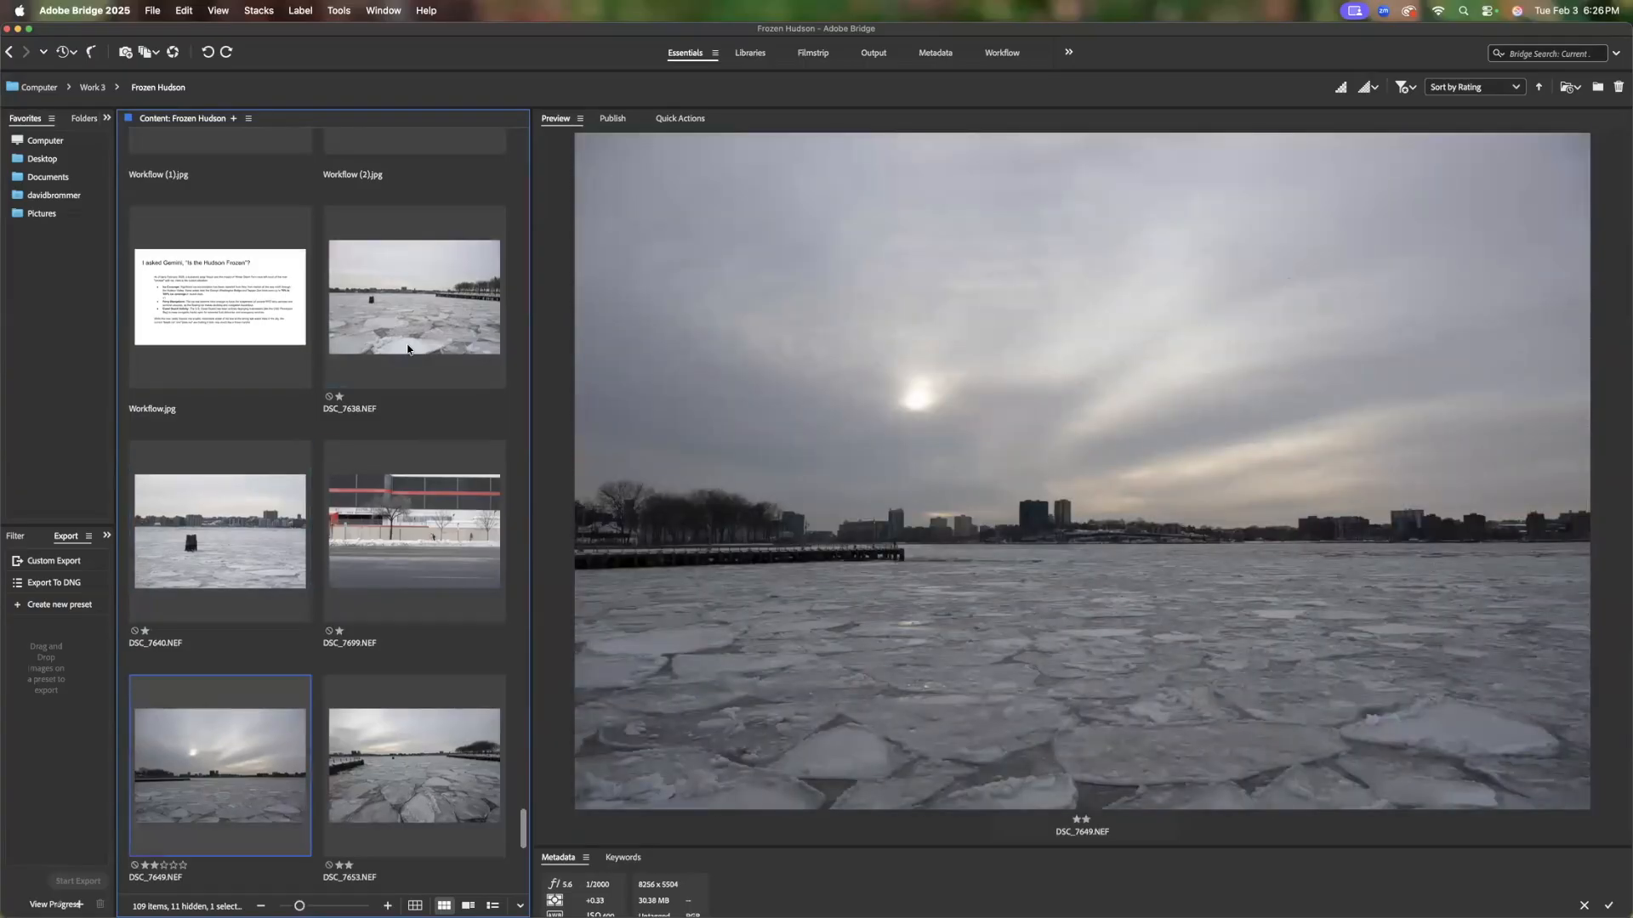
{"action": "key", "text": "Right"}
{"action": "key", "text": "Right"}
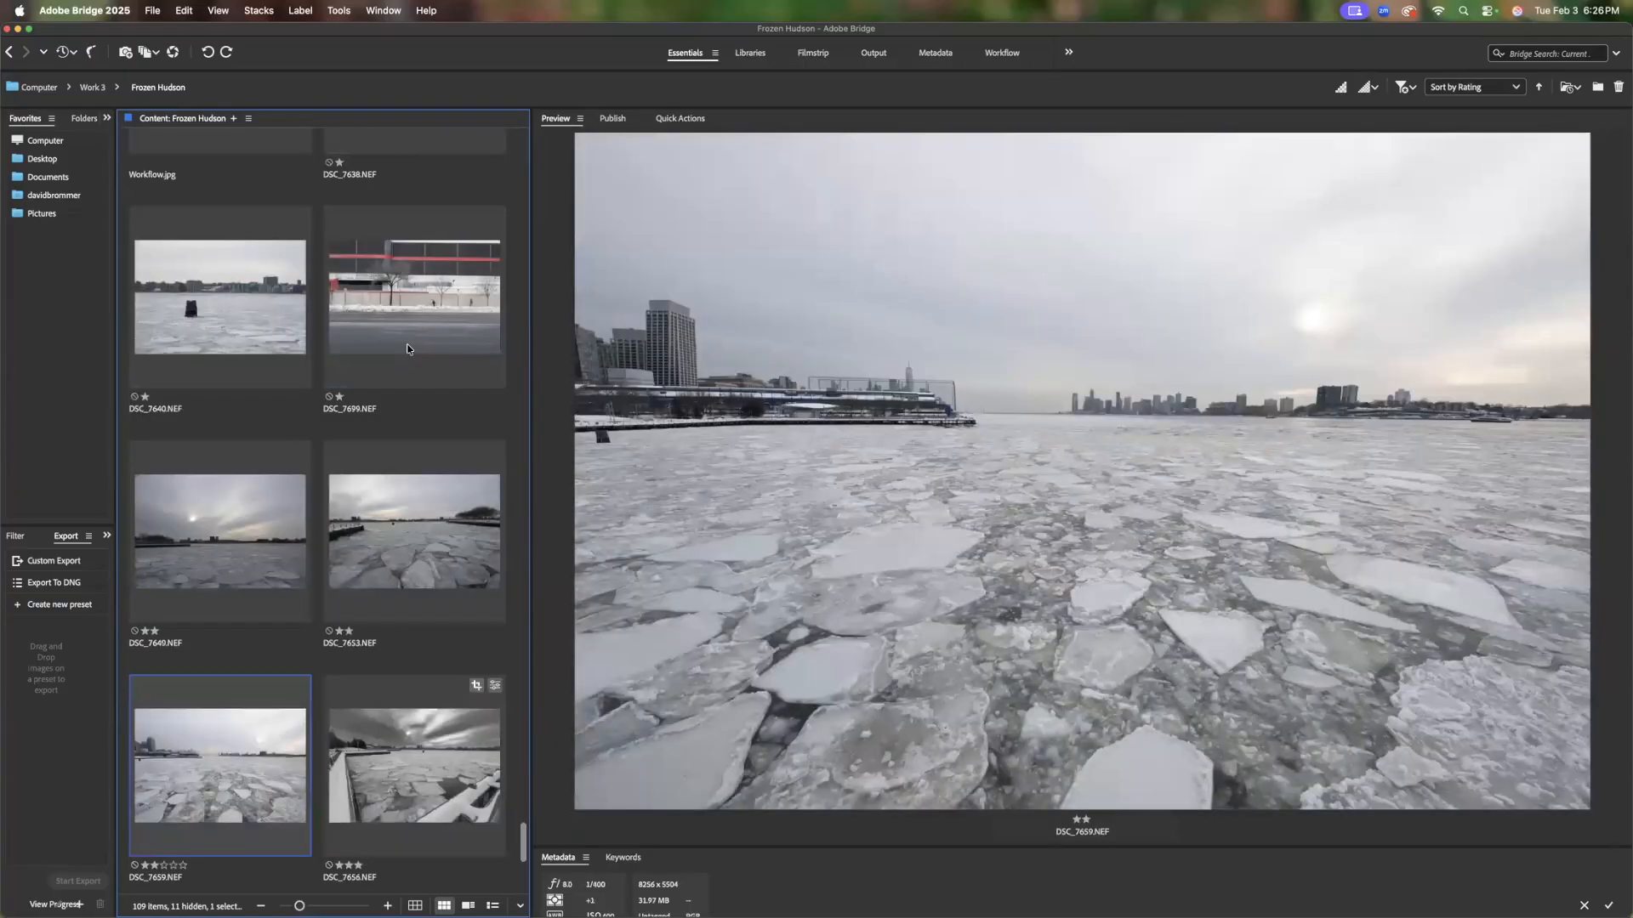
{"action": "key", "text": "Right"}
{"action": "key", "text": "Right"}
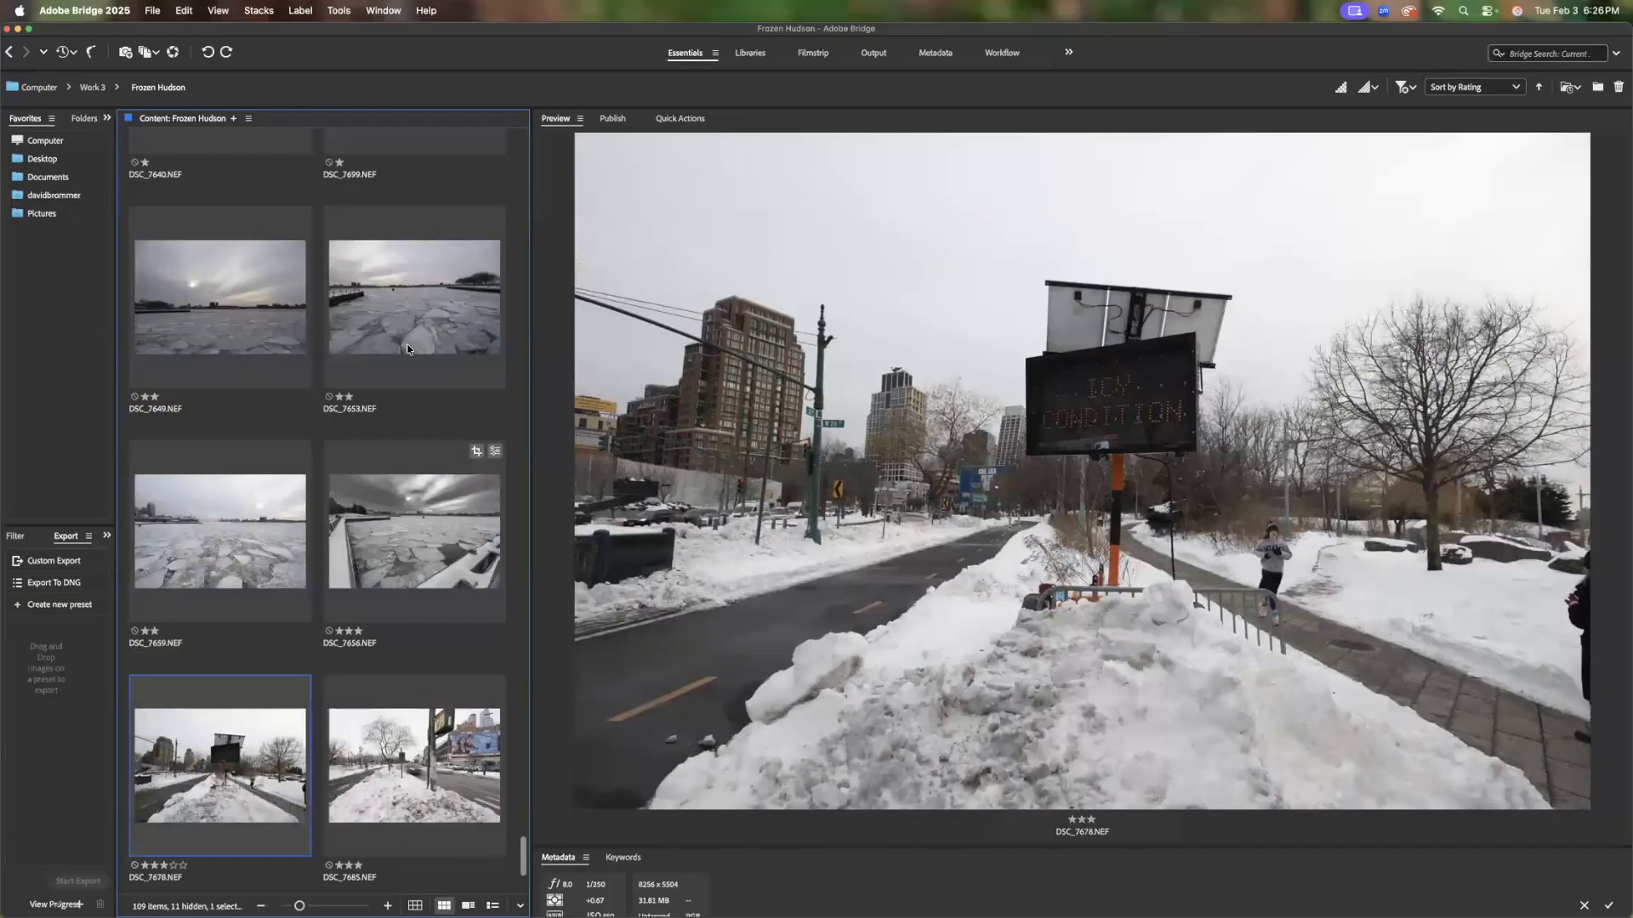
{"action": "key", "text": "Right"}
{"action": "key", "text": "Right"}
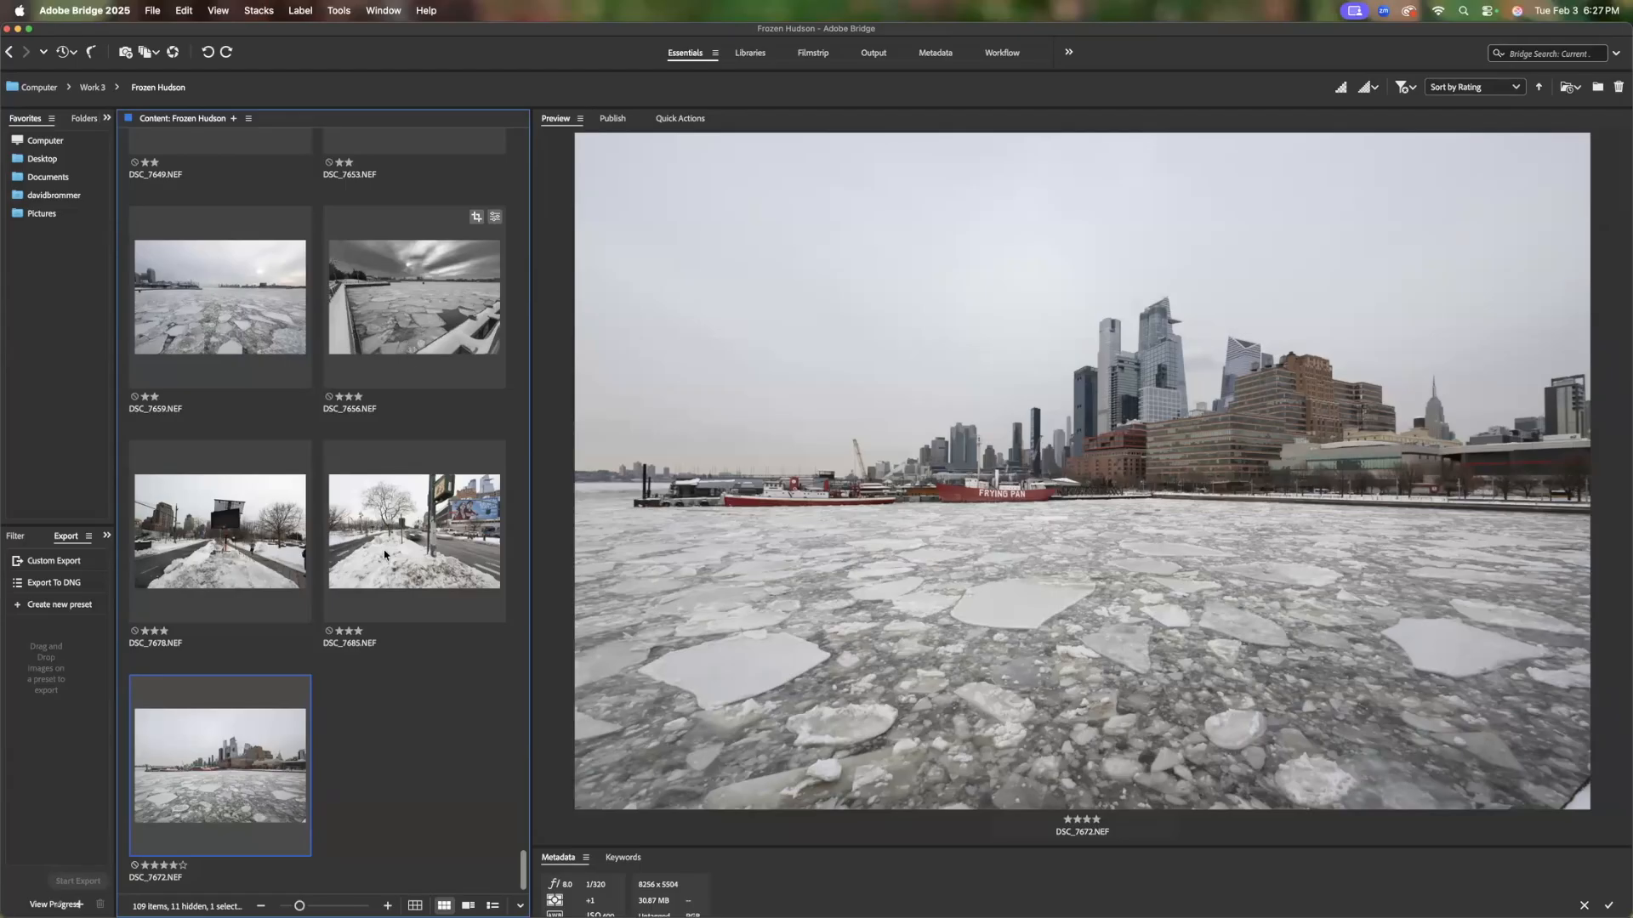
Open DSC_7672.NEF in Camera Raw, convert it to black and white, and apply the automatic tone adjustments
{"action": "double_click", "coordinate": [257, 699]}
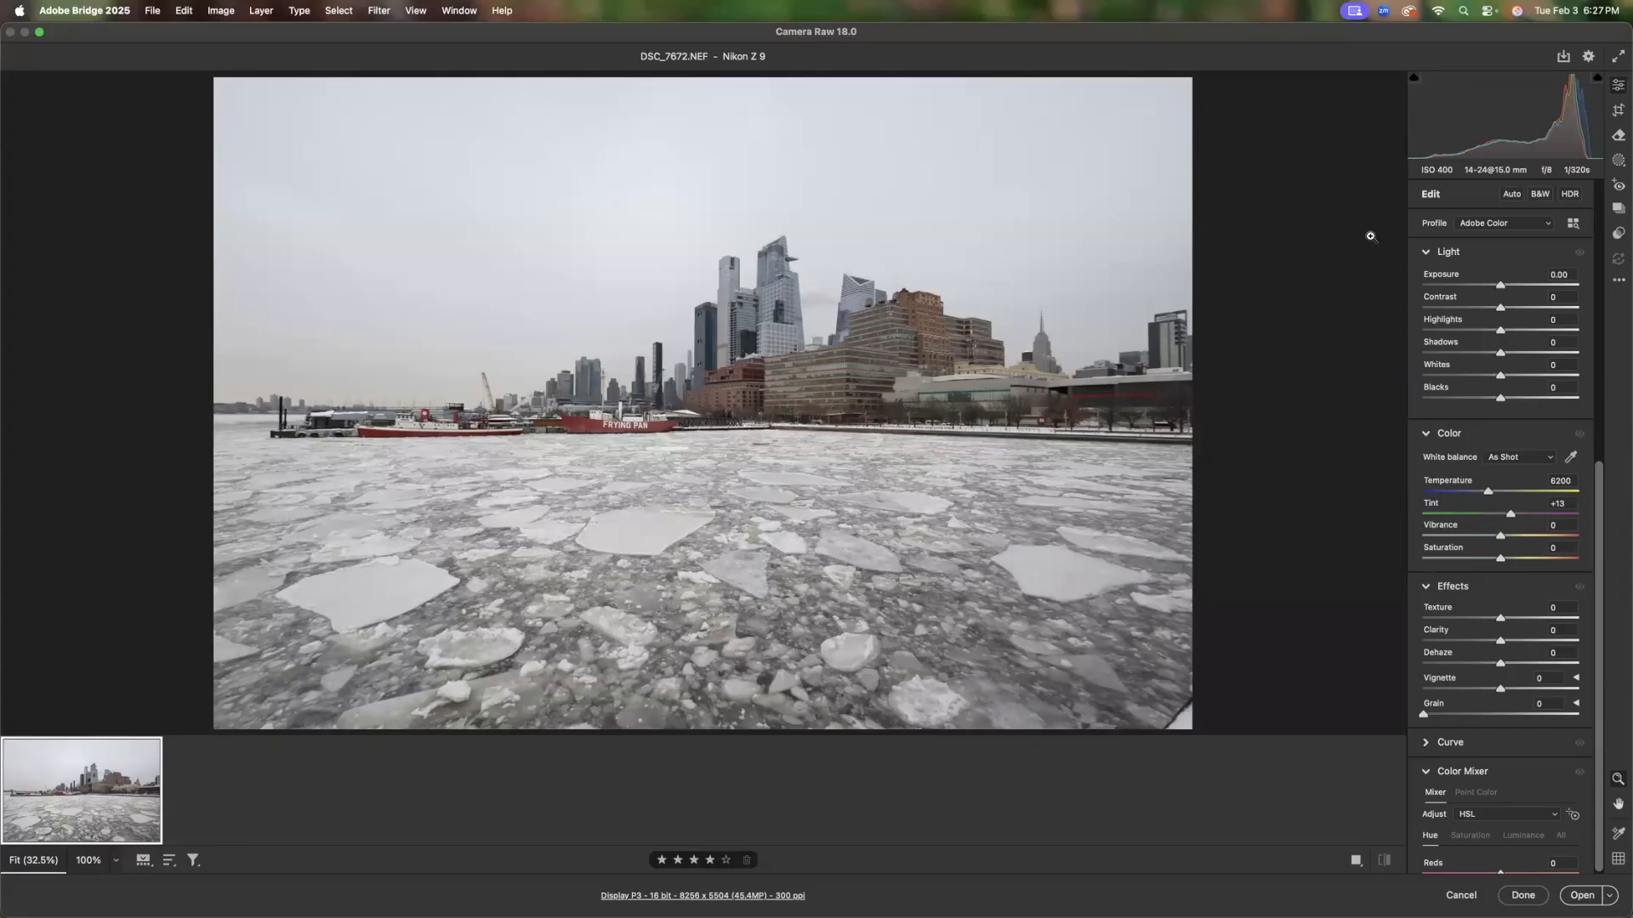
{"action": "left_click", "coordinate": [1542, 198]}
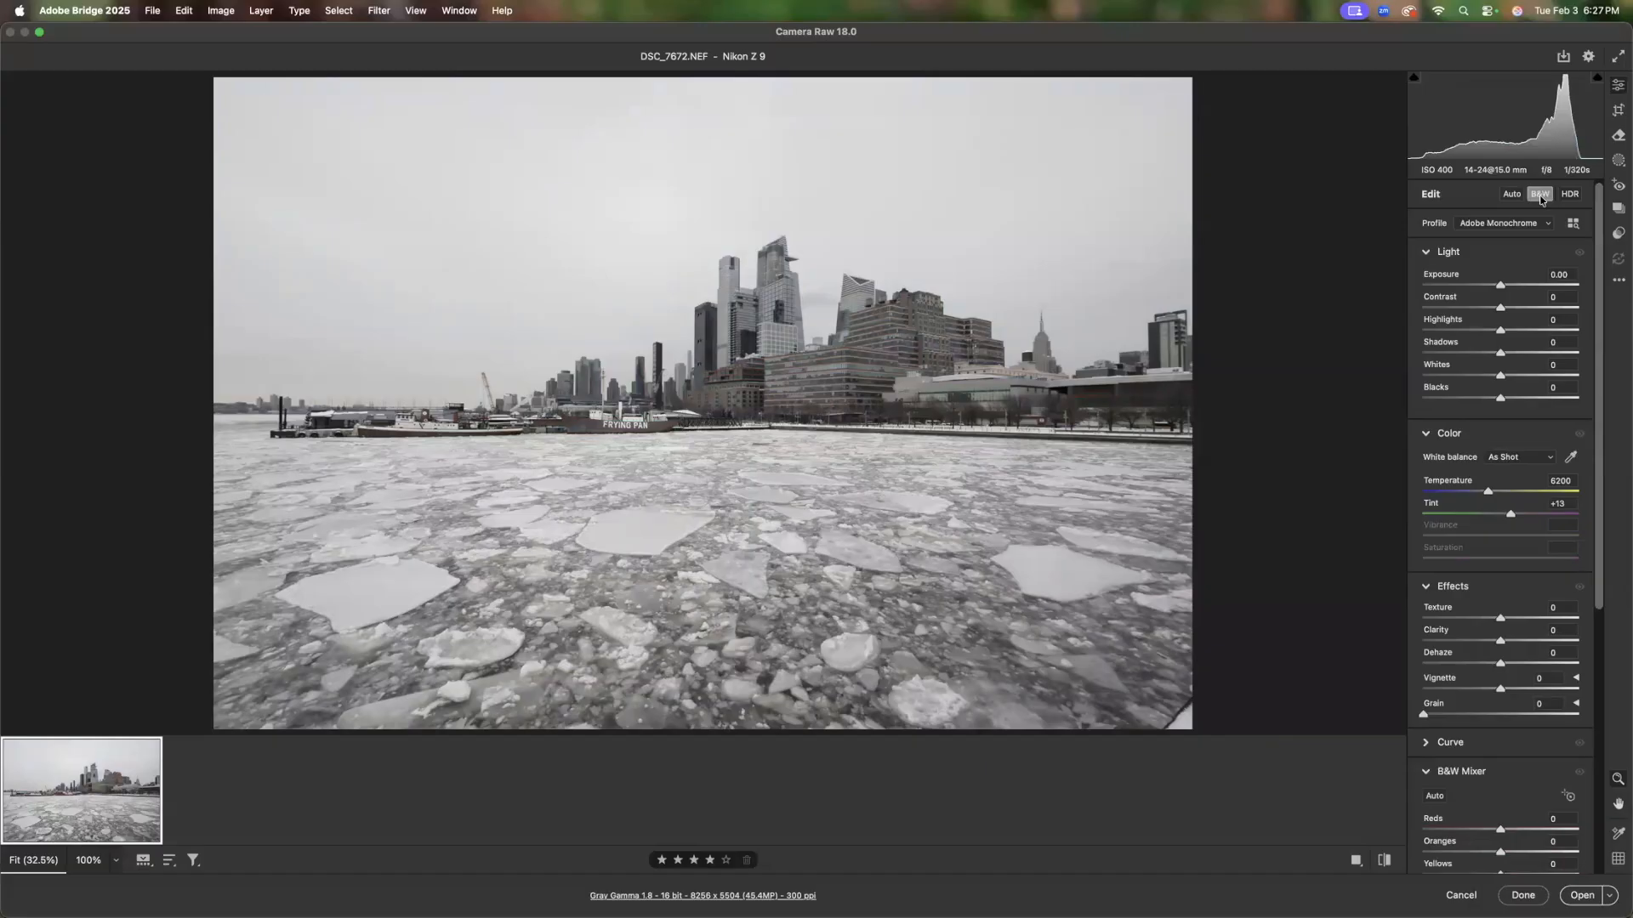
{"action": "left_click", "coordinate": [1511, 195]}
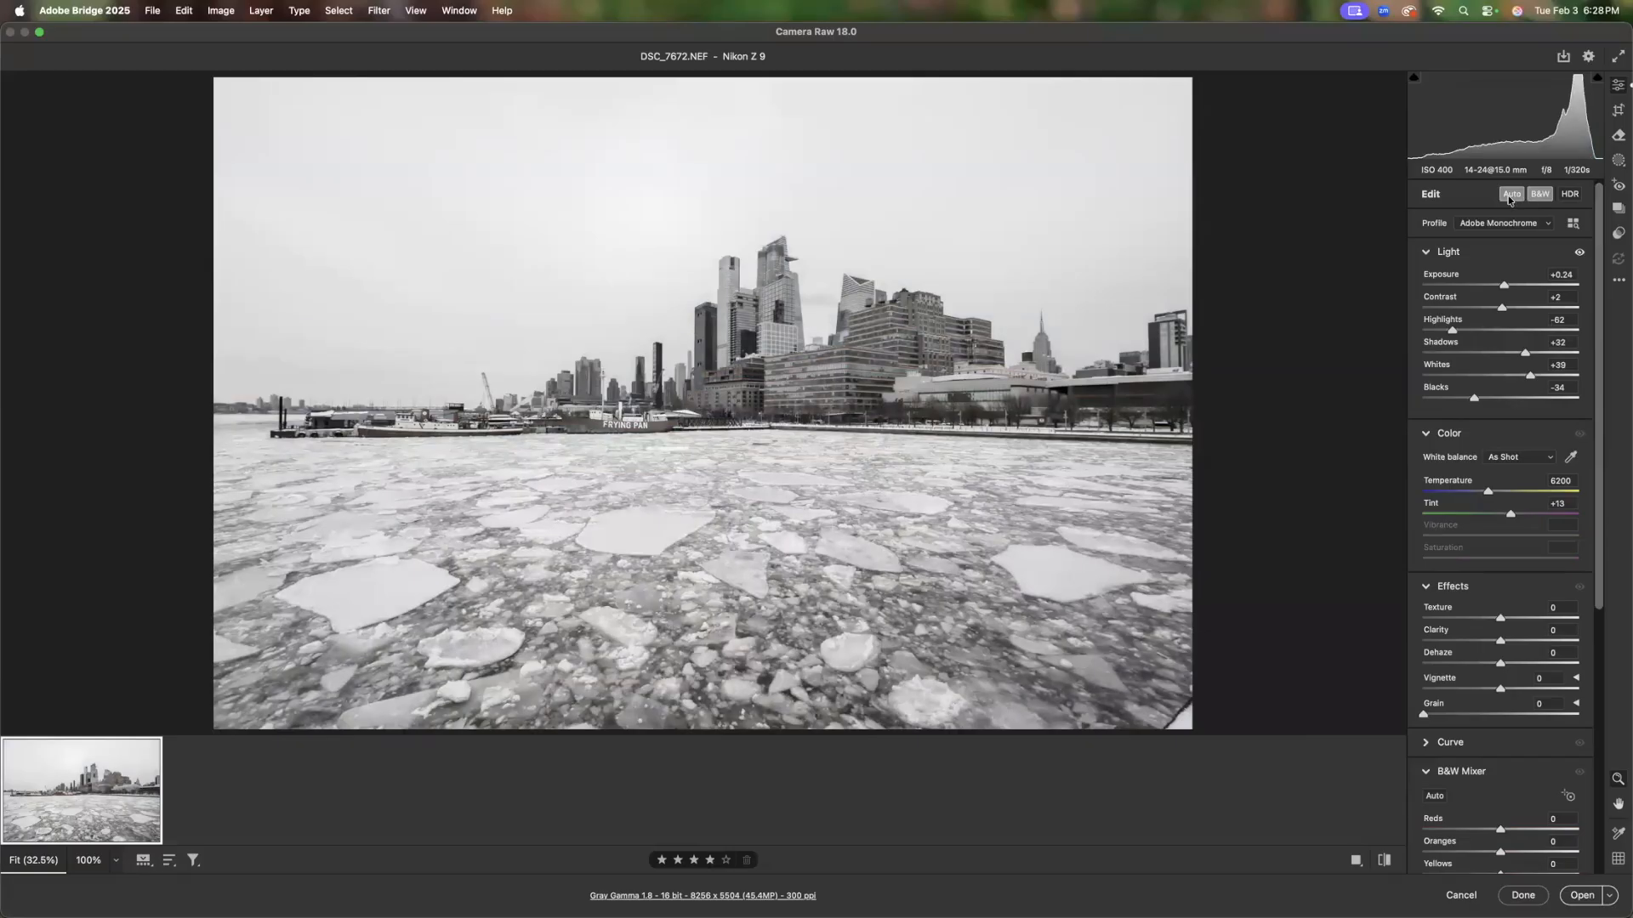
{"action": "left_click", "coordinate": [1511, 196]}
{"action": "left_click", "coordinate": [1511, 196]}
{"action": "left_click", "coordinate": [1511, 195]}
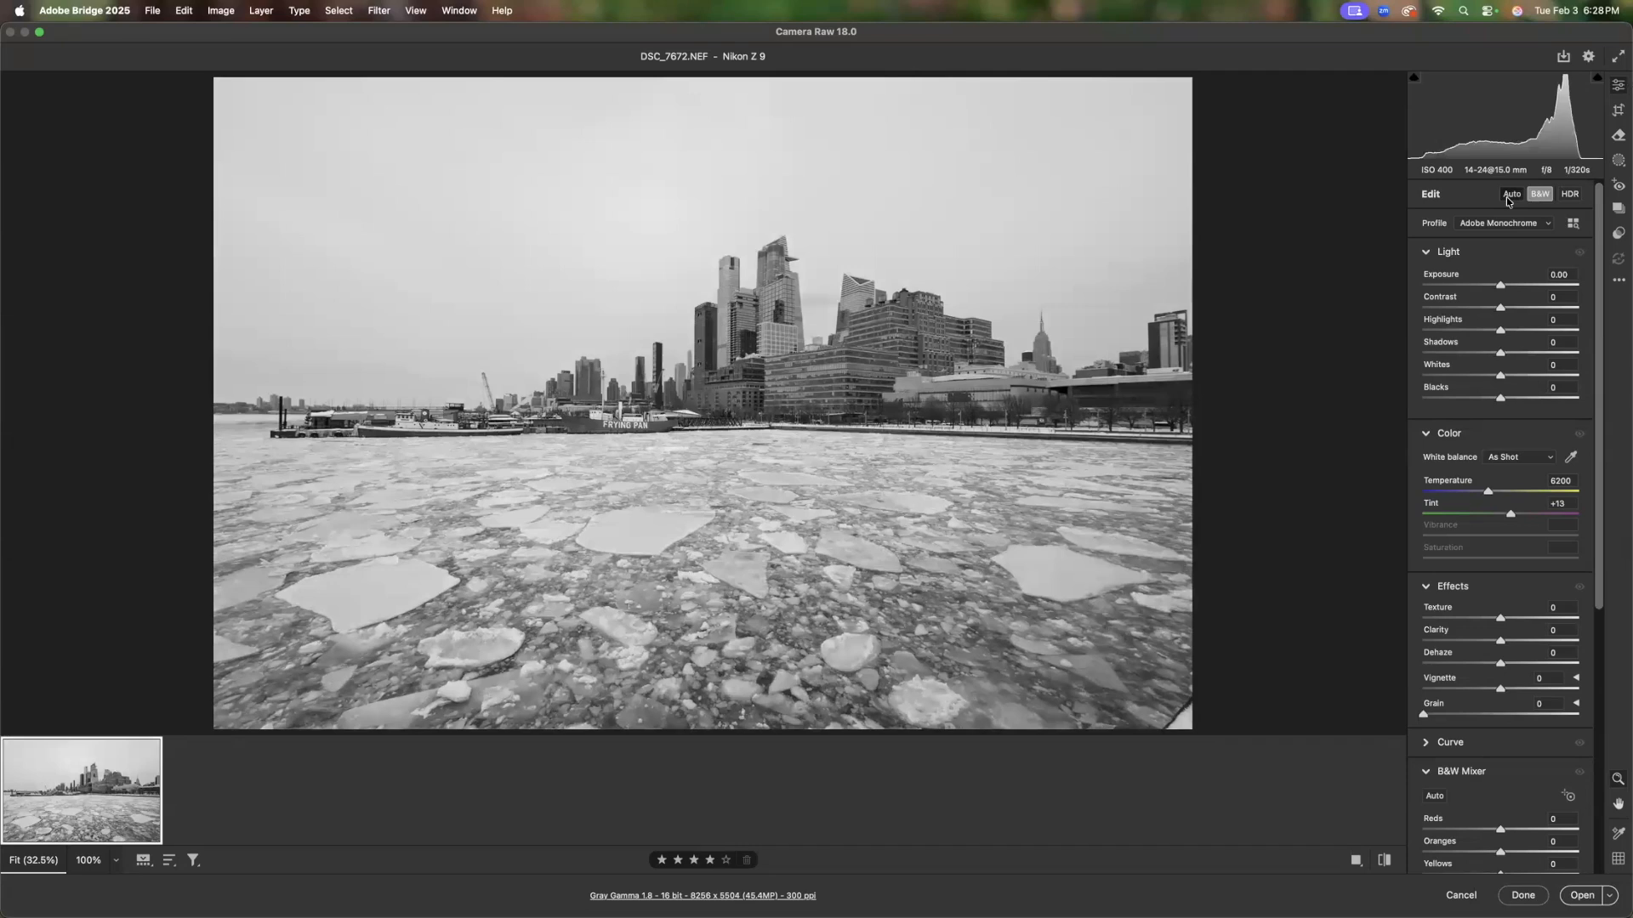
{"action": "left_click", "coordinate": [1507, 196]}
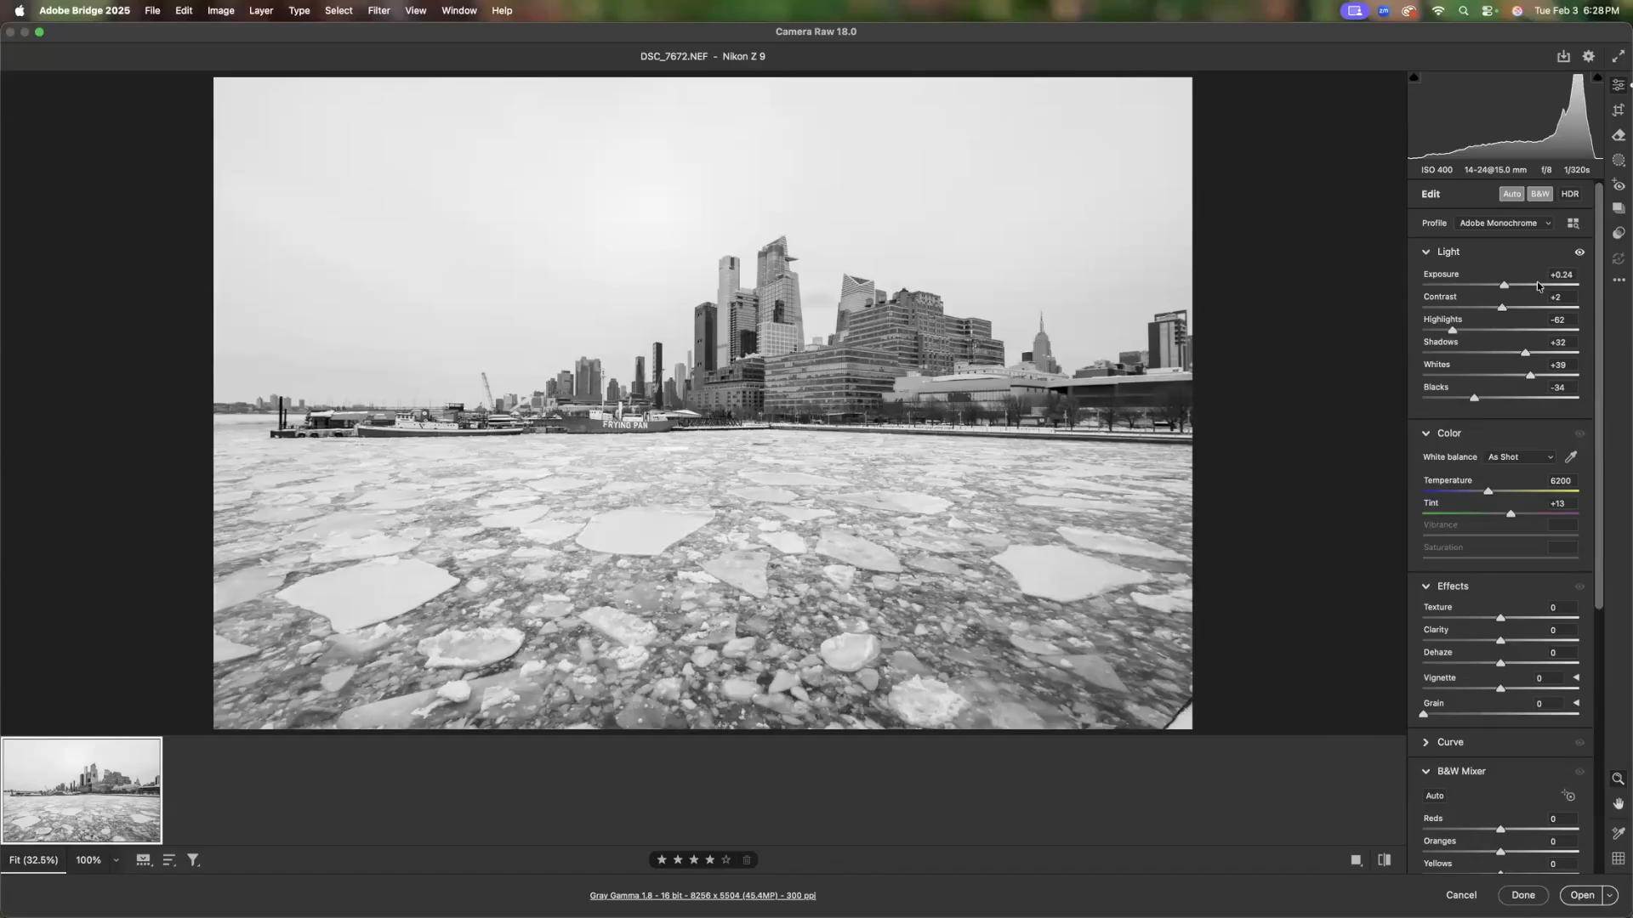
Try exposure +0.35, shadows +21, whites +31 and blacks -18, and reapply the automatic tone adjustments
{"action": "mouse_move", "coordinate": [1503, 284]}
{"action": "left_mouse_down"}
{"action": "mouse_move", "coordinate": [1489, 290]}
{"action": "mouse_move", "coordinate": [1507, 290]}
{"action": "left_mouse_up"}
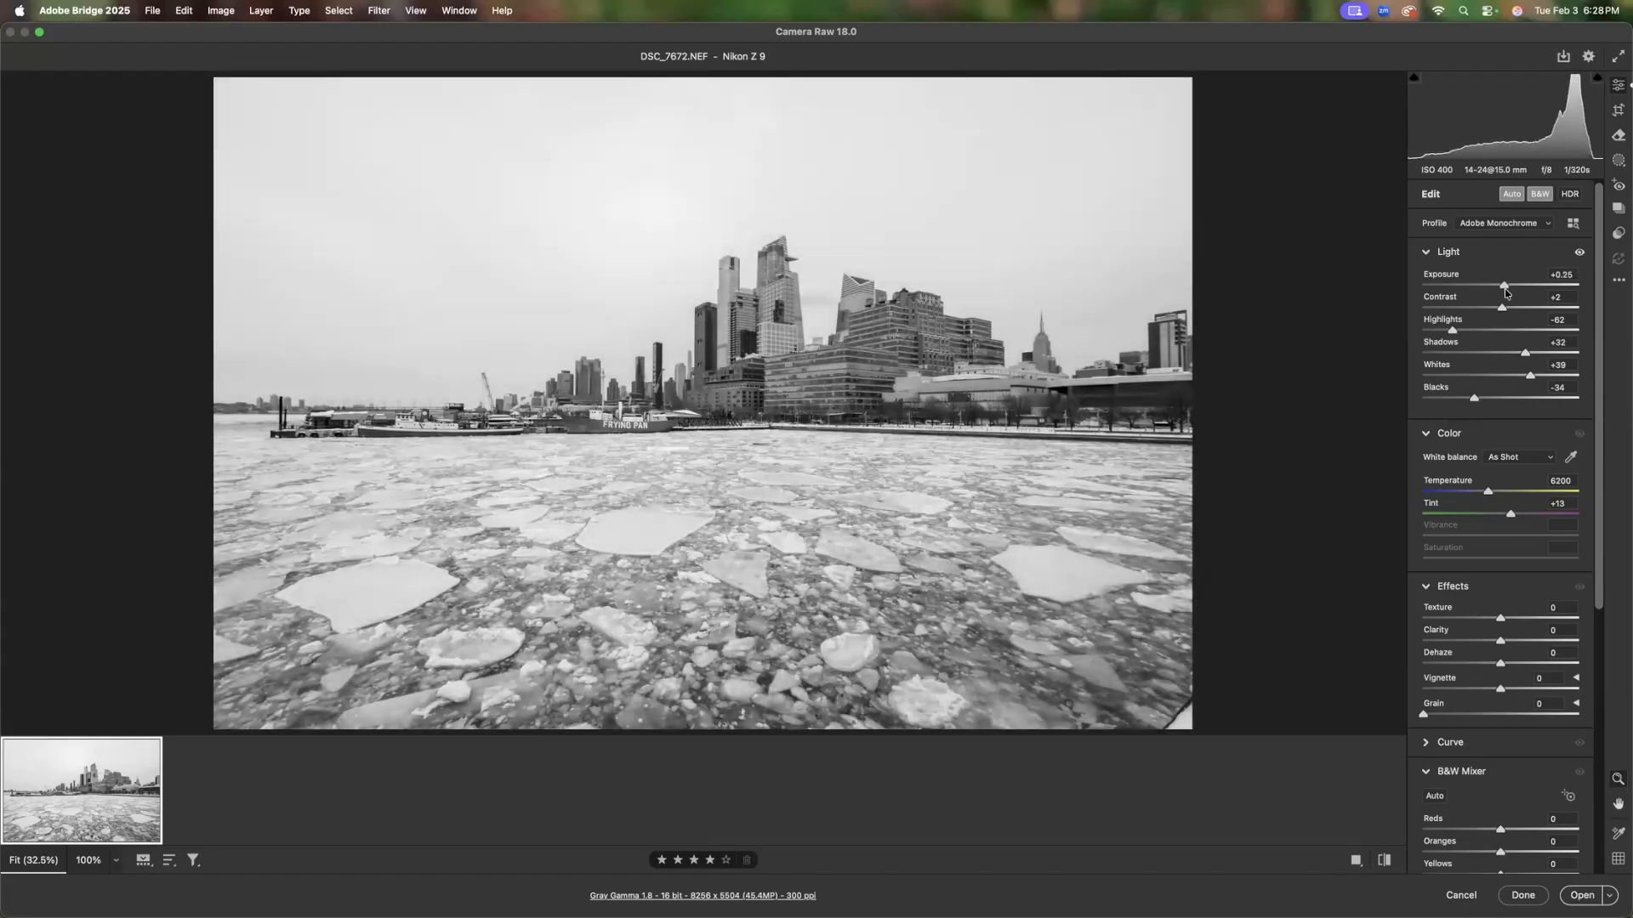
{"action": "left_click_drag", "start_coordinate": [1507, 289], "coordinate": [1505, 289]}
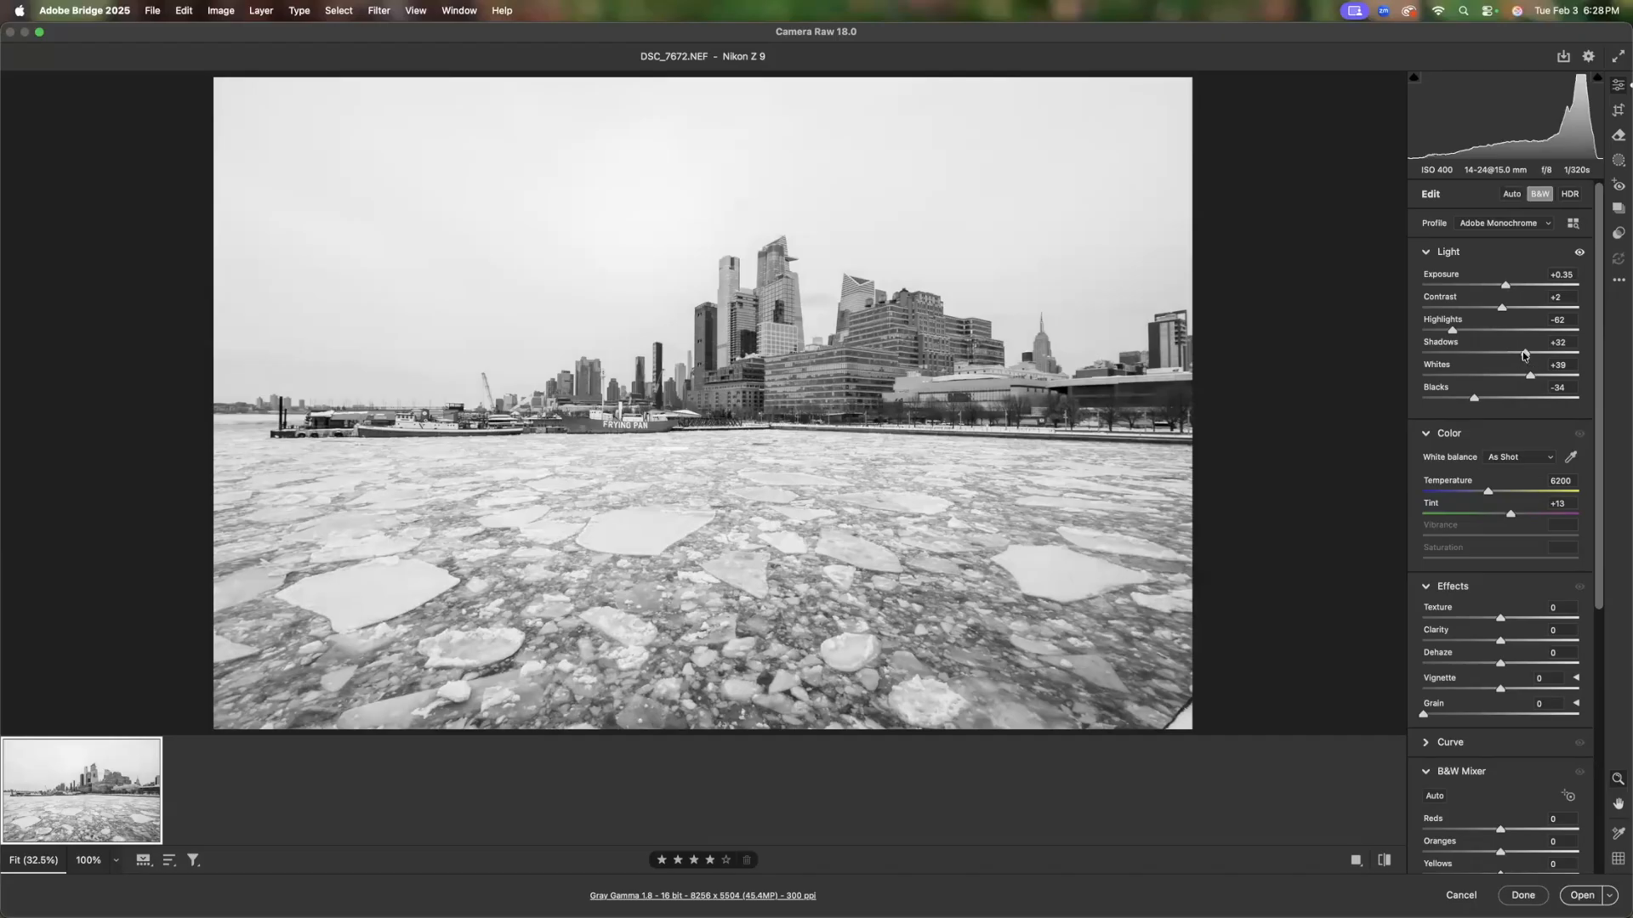
{"action": "mouse_move", "coordinate": [1525, 352]}
{"action": "left_mouse_down"}
{"action": "mouse_move", "coordinate": [1488, 352]}
{"action": "mouse_move", "coordinate": [1534, 352]}
{"action": "mouse_move", "coordinate": [1510, 354]}
{"action": "mouse_move", "coordinate": [1525, 377]}
{"action": "left_mouse_up"}
{"action": "left_click_drag", "start_coordinate": [1477, 397], "coordinate": [1480, 398]}
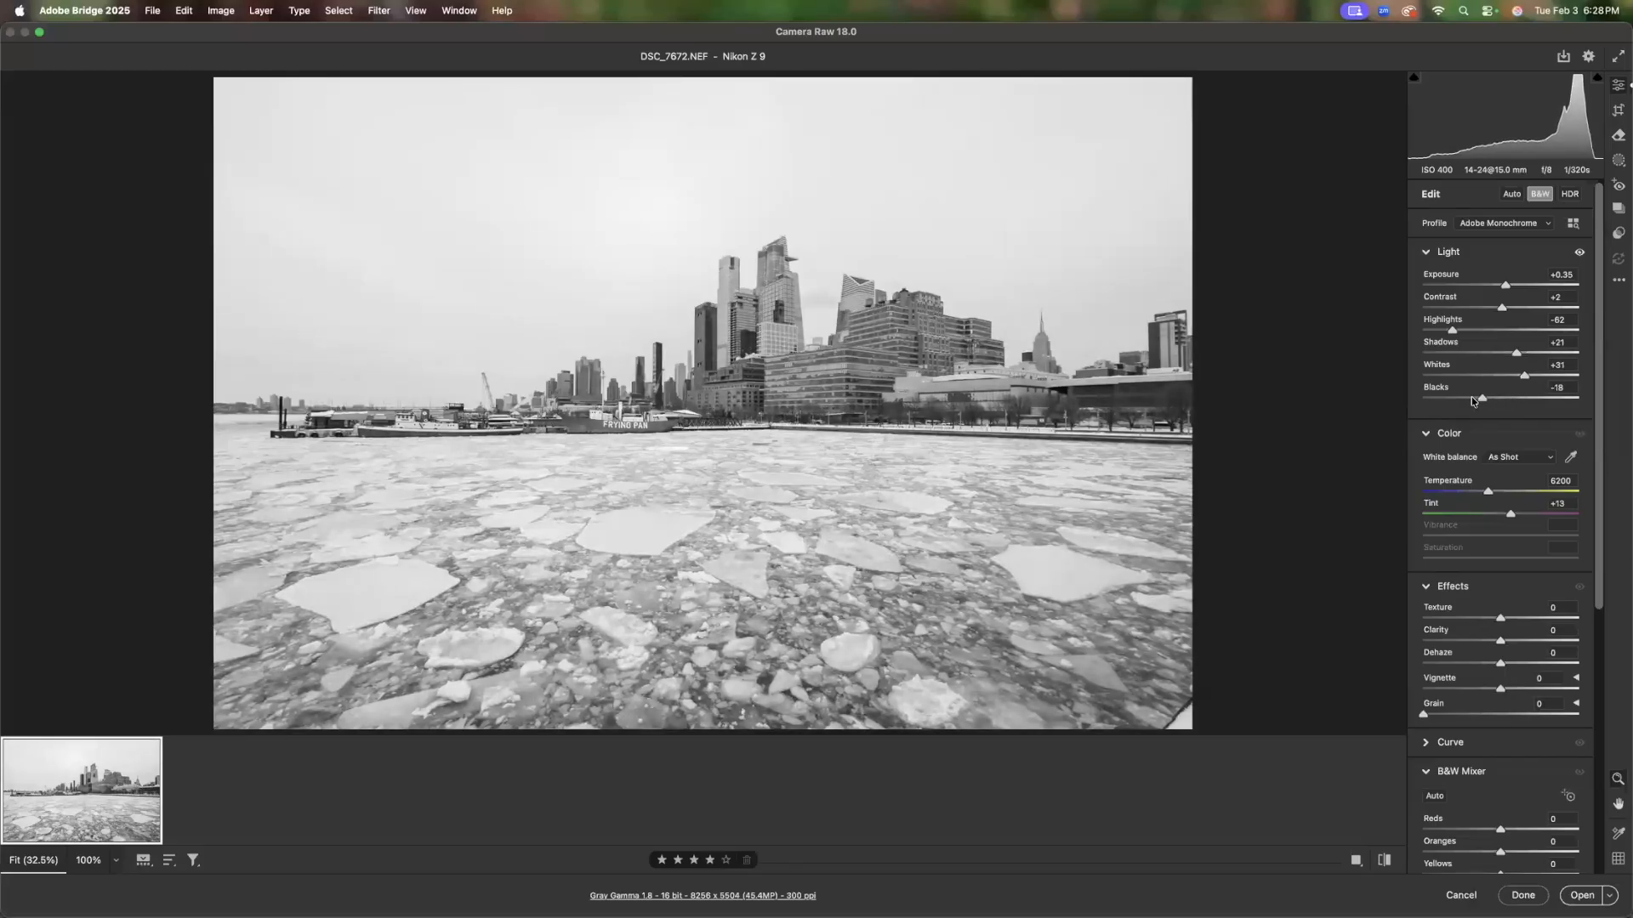
{"action": "left_click", "coordinate": [1511, 196]}
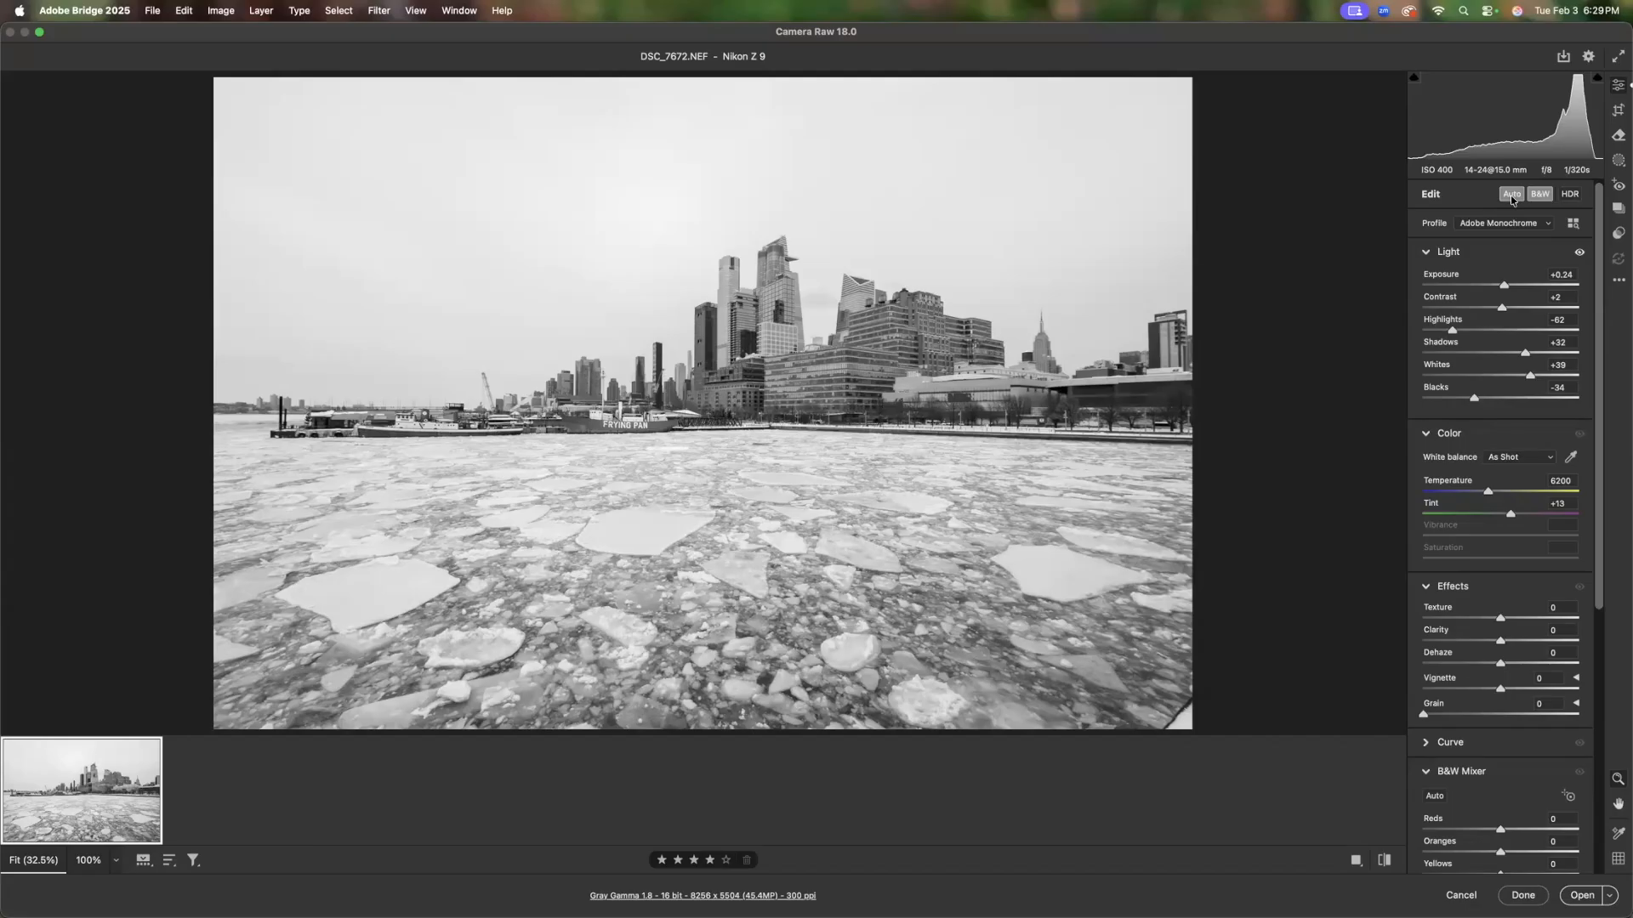
Crop the photo inward from its left edge to about 8070 x 5380 pixels, keeping the aspect ratio locked
{"action": "left_click", "coordinate": [1619, 112]}
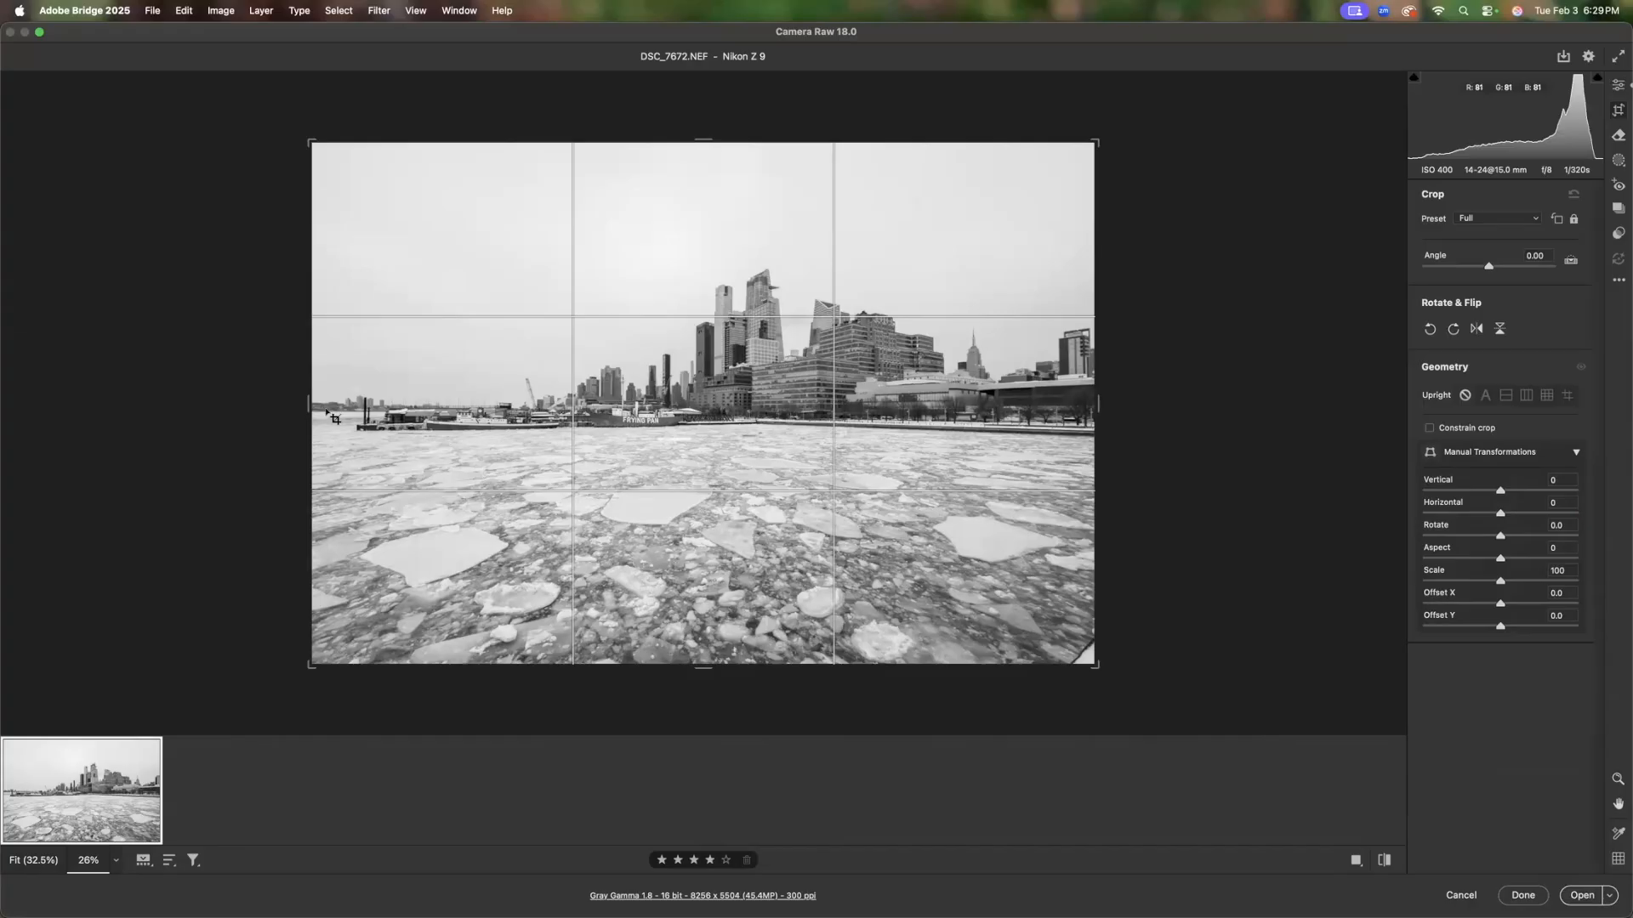
{"action": "left_click_drag", "start_coordinate": [311, 405], "coordinate": [319, 404]}
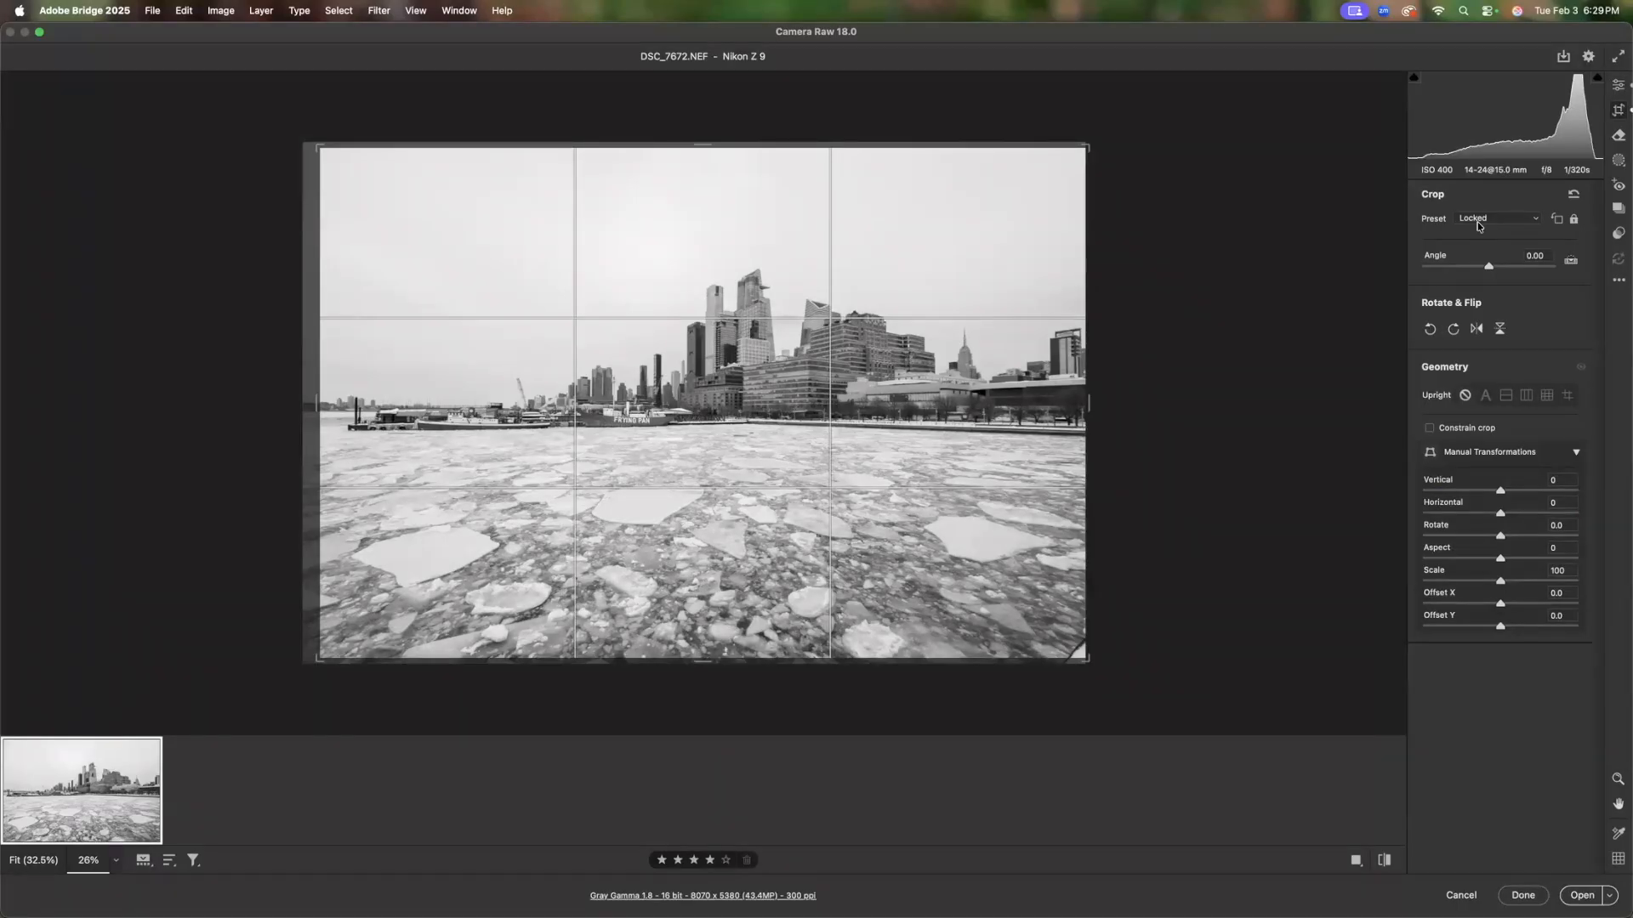
{"action": "left_click", "coordinate": [1480, 226]}
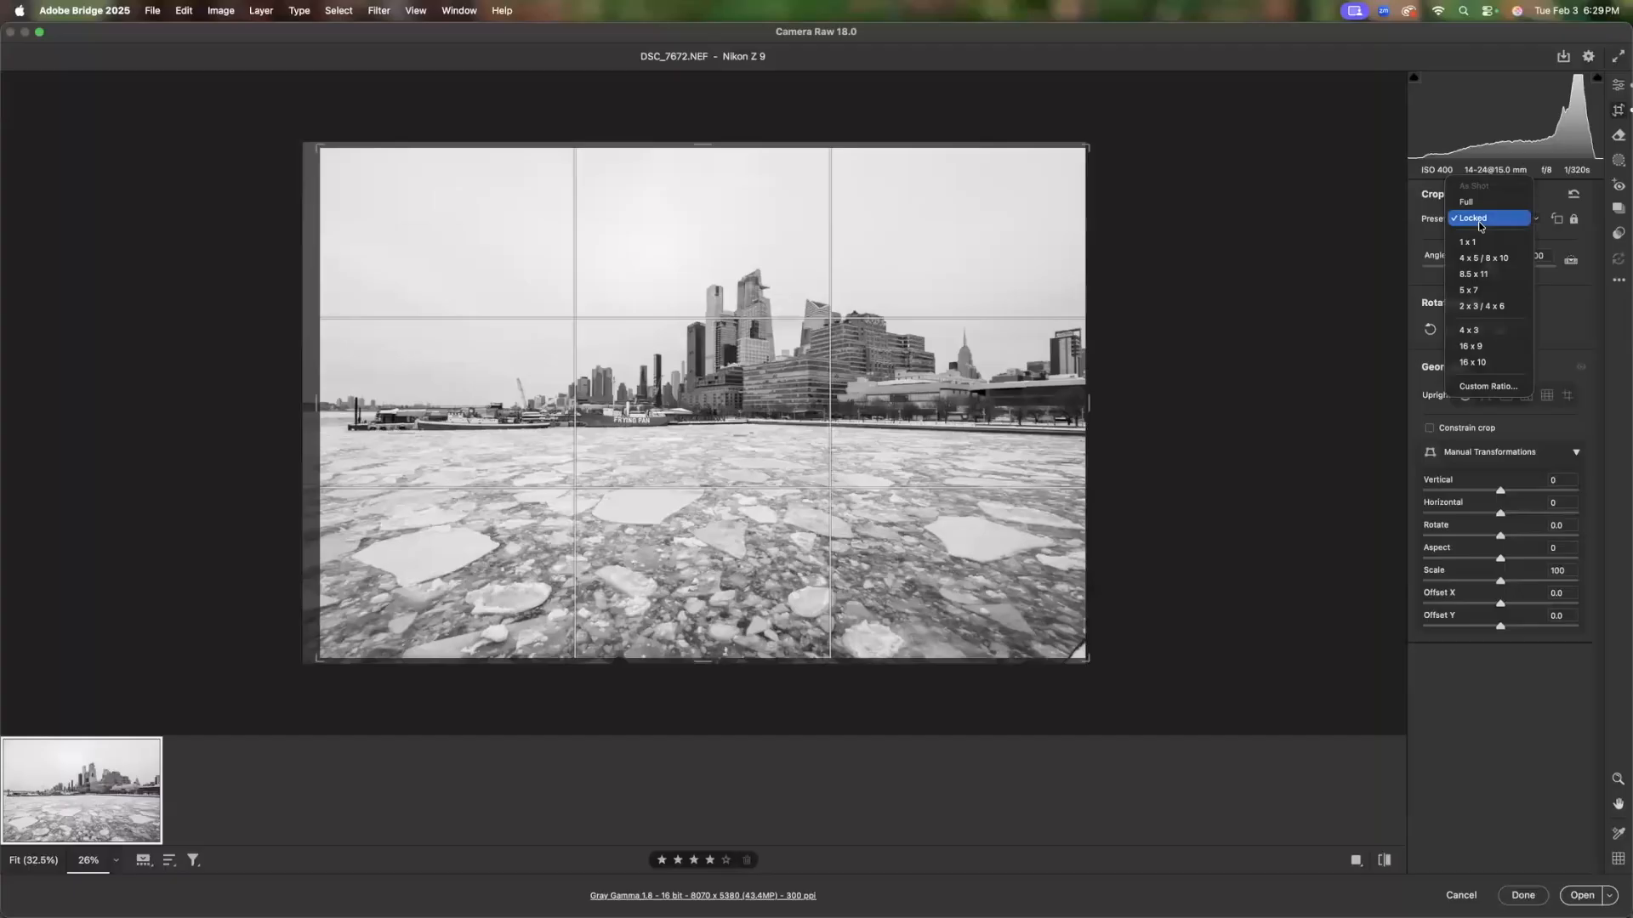
{"action": "left_click", "coordinate": [1479, 223]}
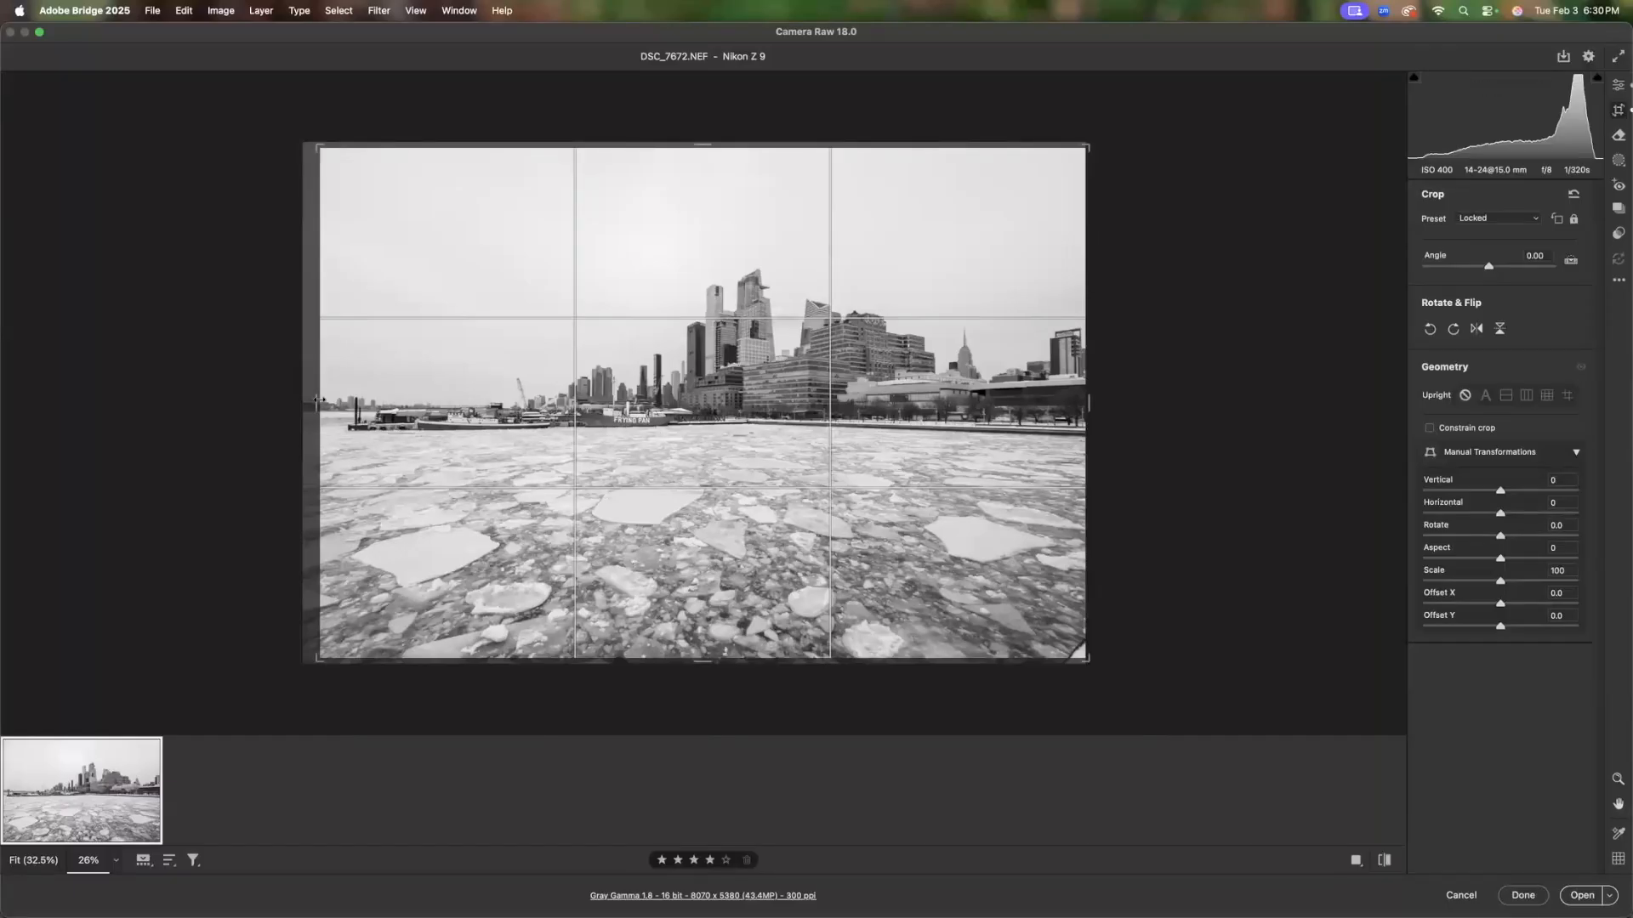
{"action": "double_click", "coordinate": [515, 418]}
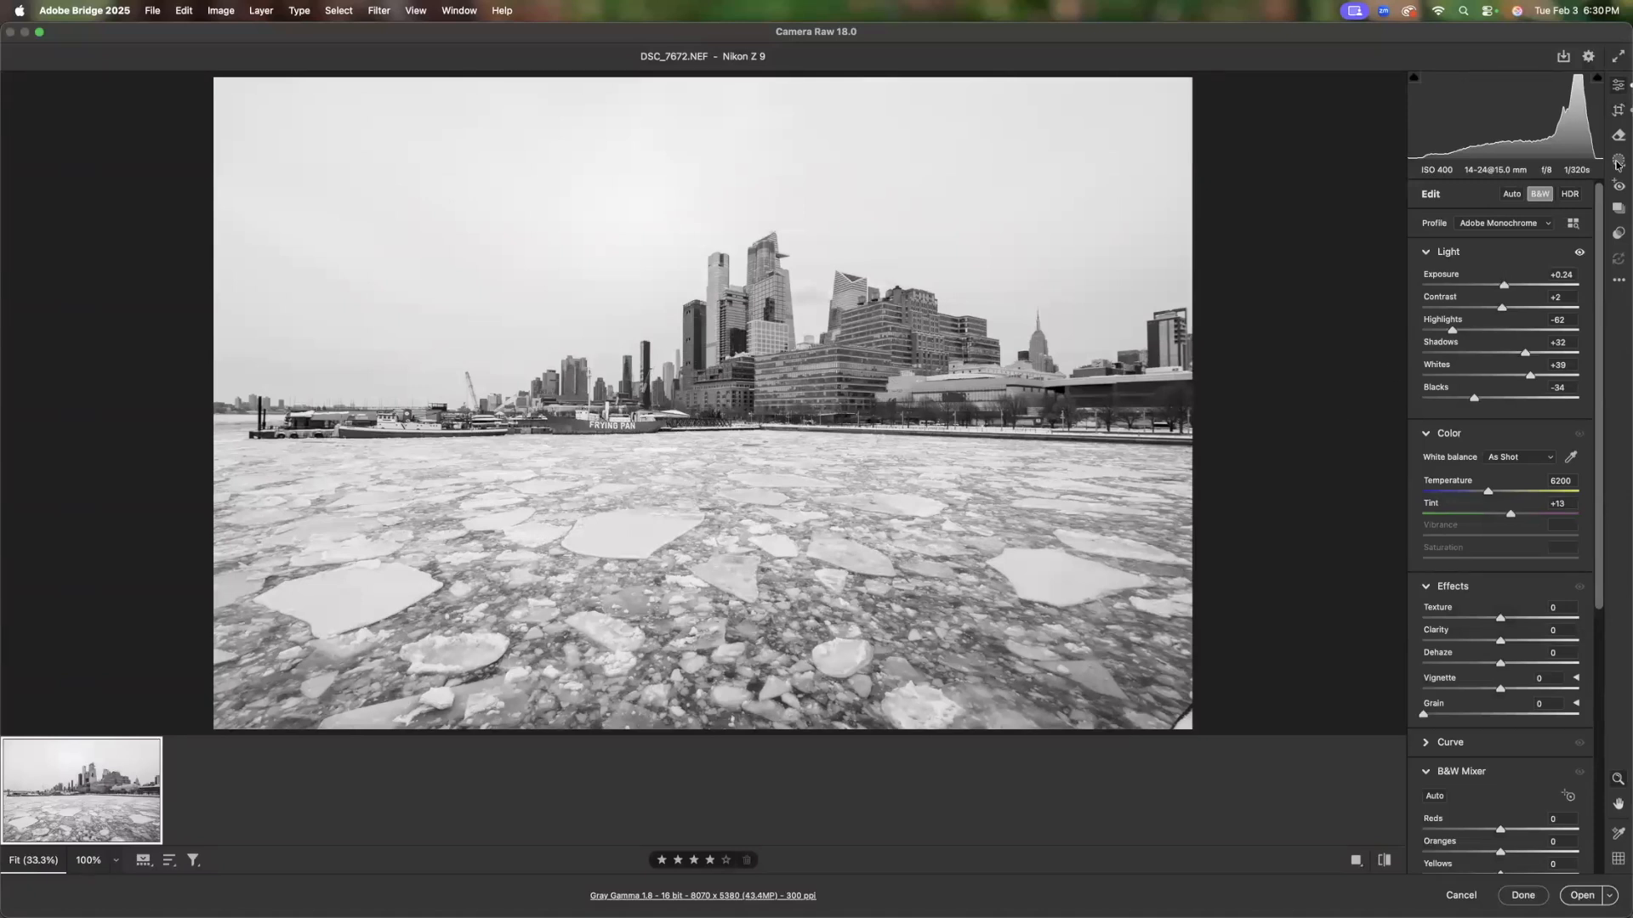
Tighten the crop from the photo's right edge to about 7657 x 5105 pixels and reapply the automatic tone adjustments
{"action": "left_click", "coordinate": [1618, 111]}
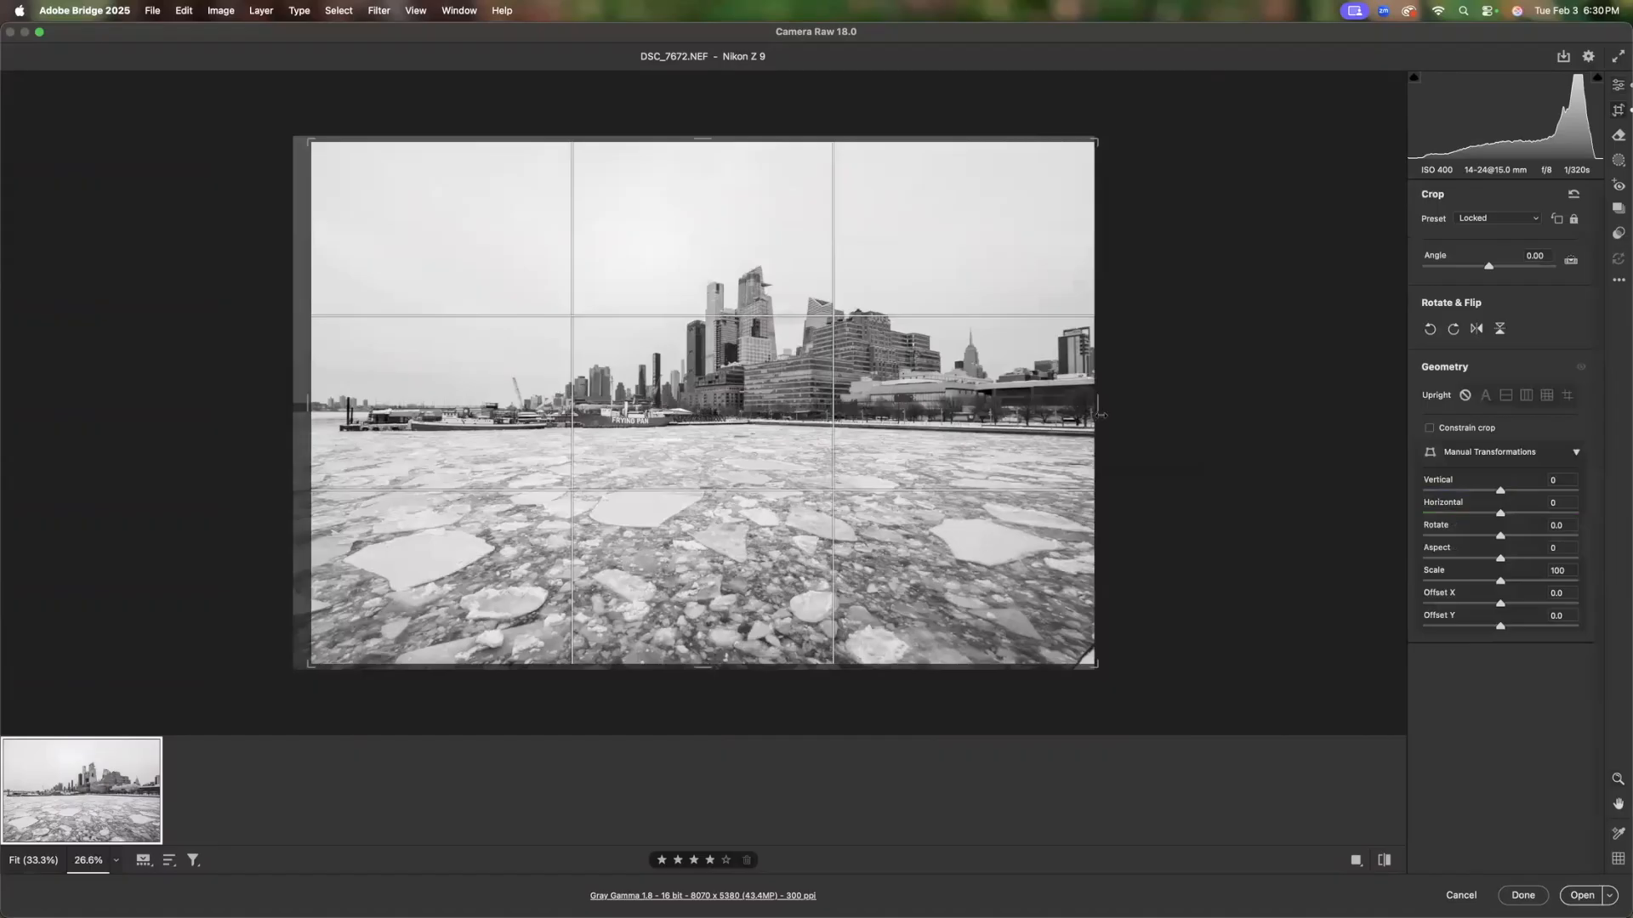
{"action": "left_click_drag", "start_coordinate": [1088, 404], "coordinate": [1077, 405]}
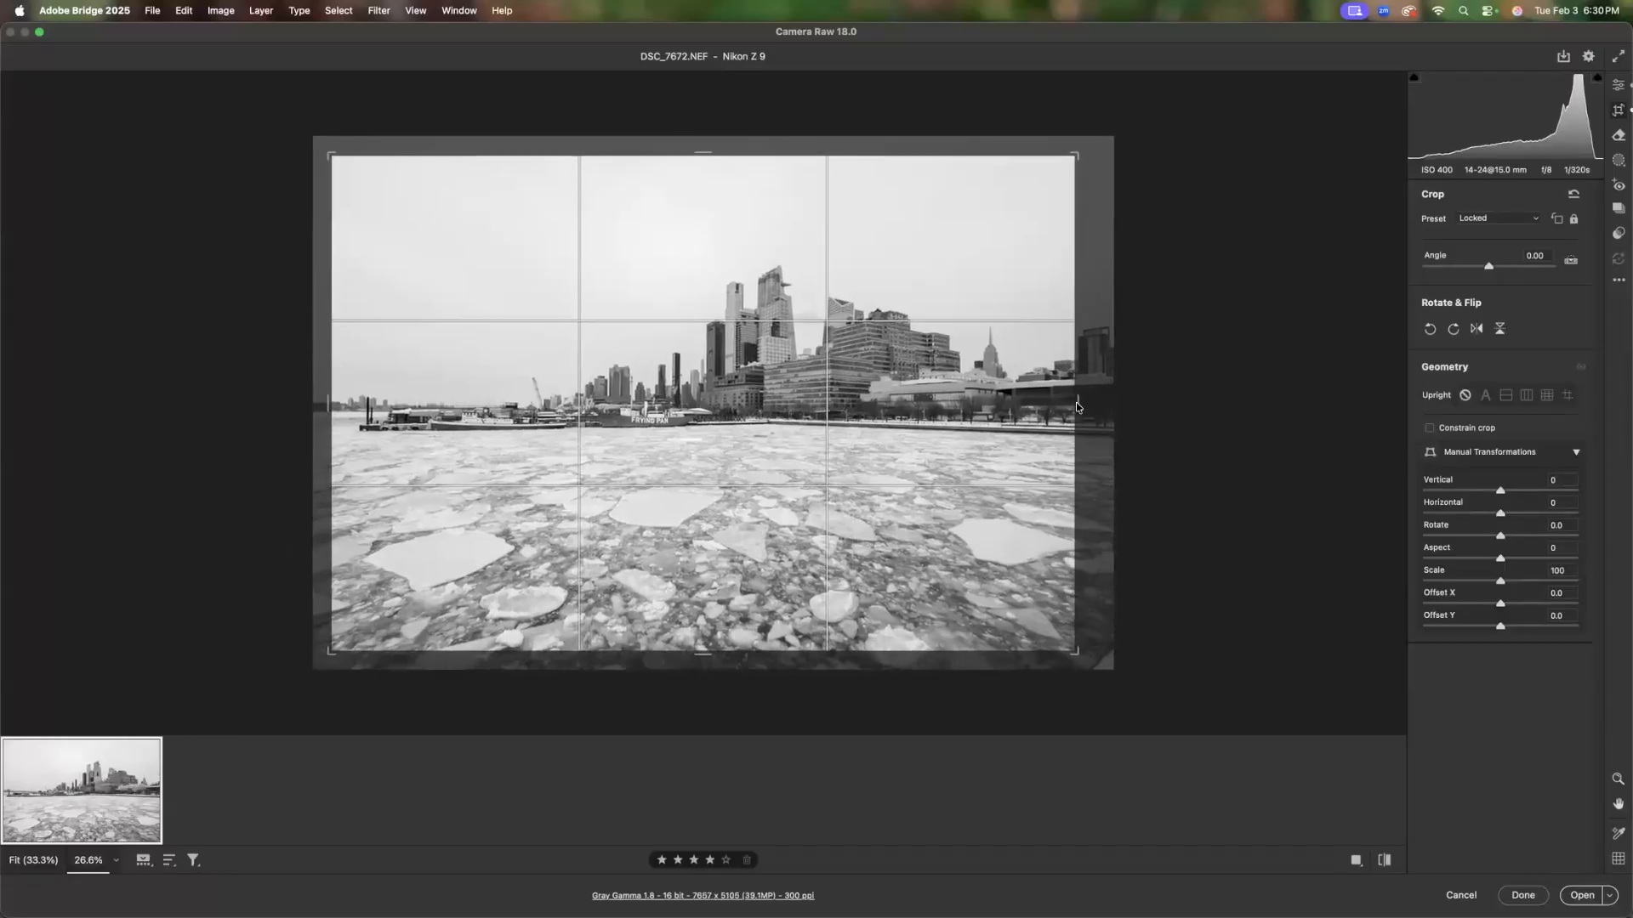
{"action": "key", "text": "Return"}
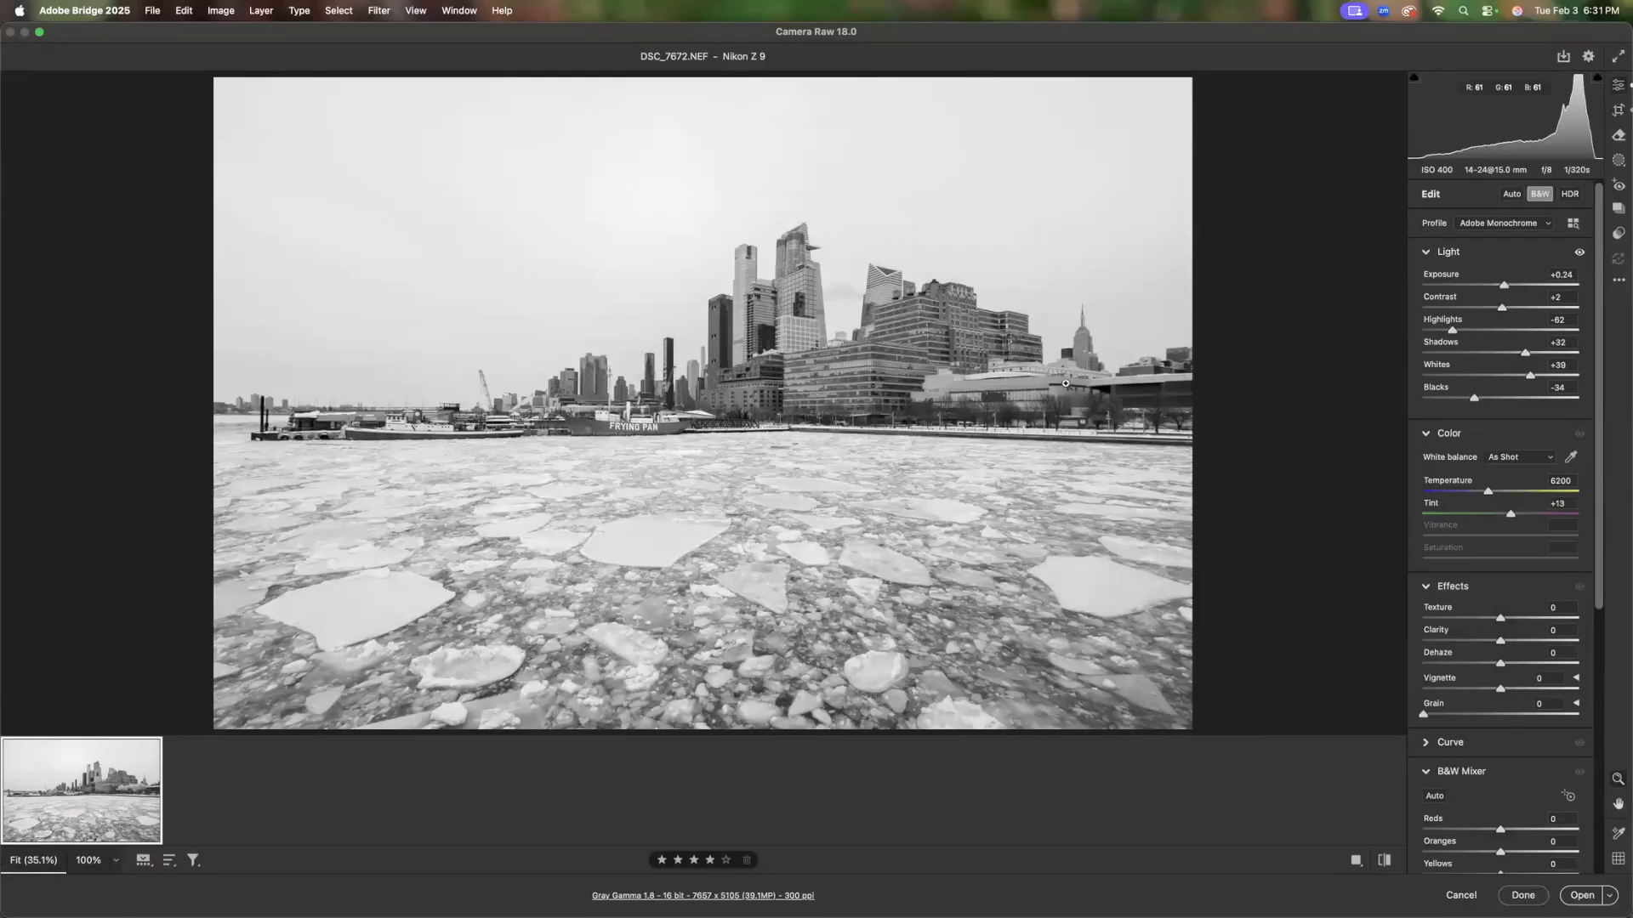
{"action": "left_click", "coordinate": [1512, 196]}
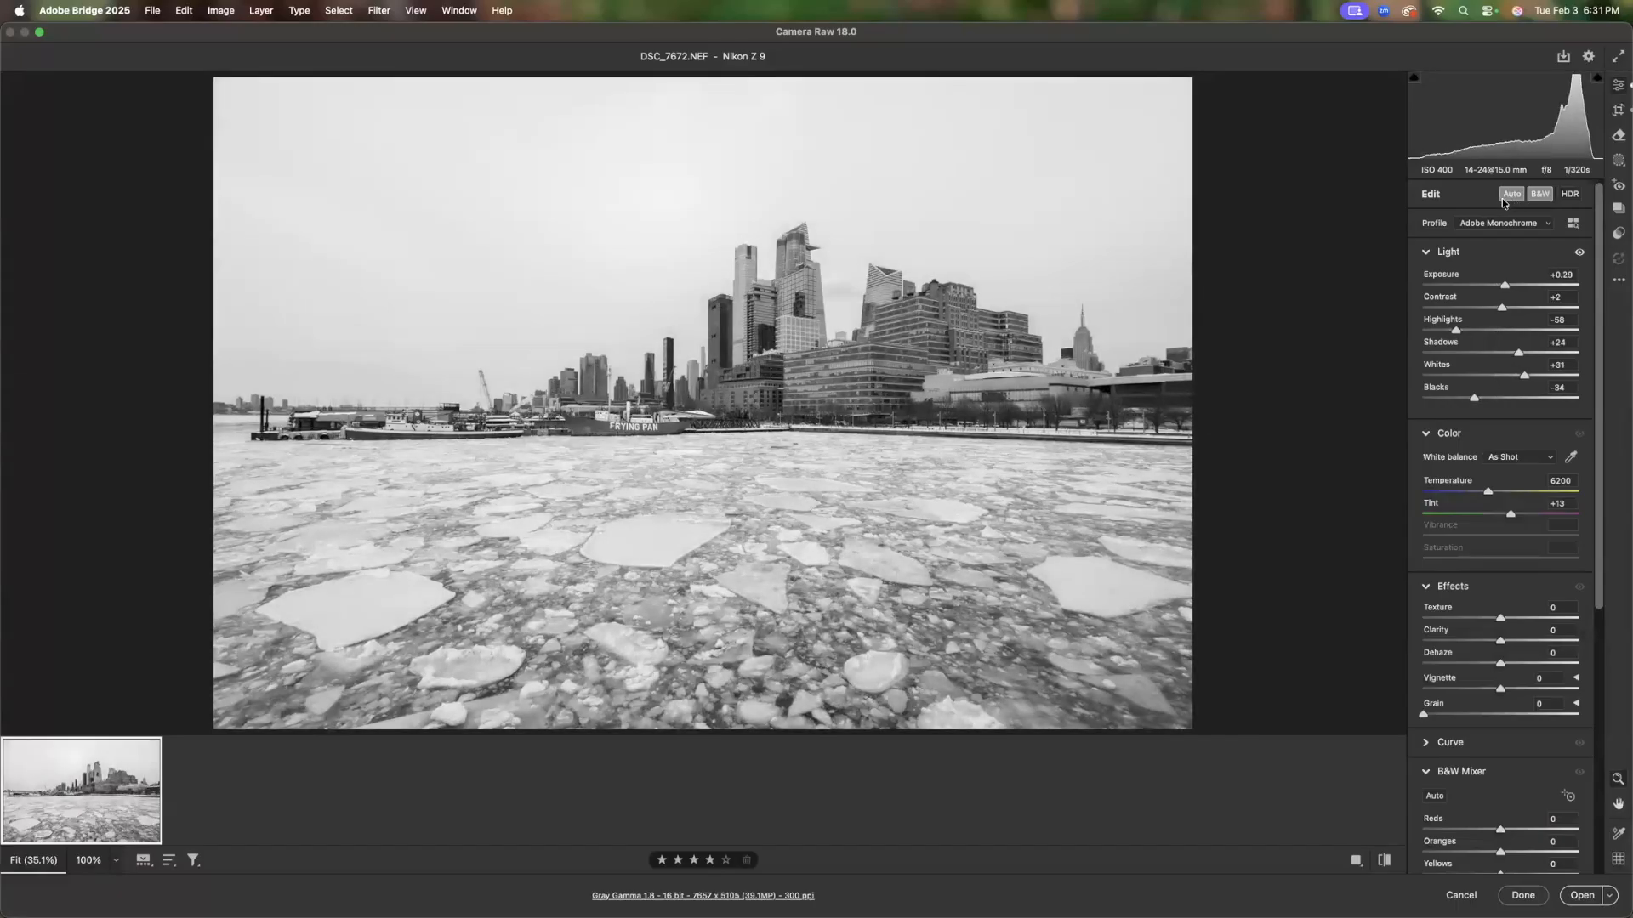
Create a sky mask and set its exposure to -0.40 and dehaze to +53
{"action": "left_click", "coordinate": [1618, 162]}
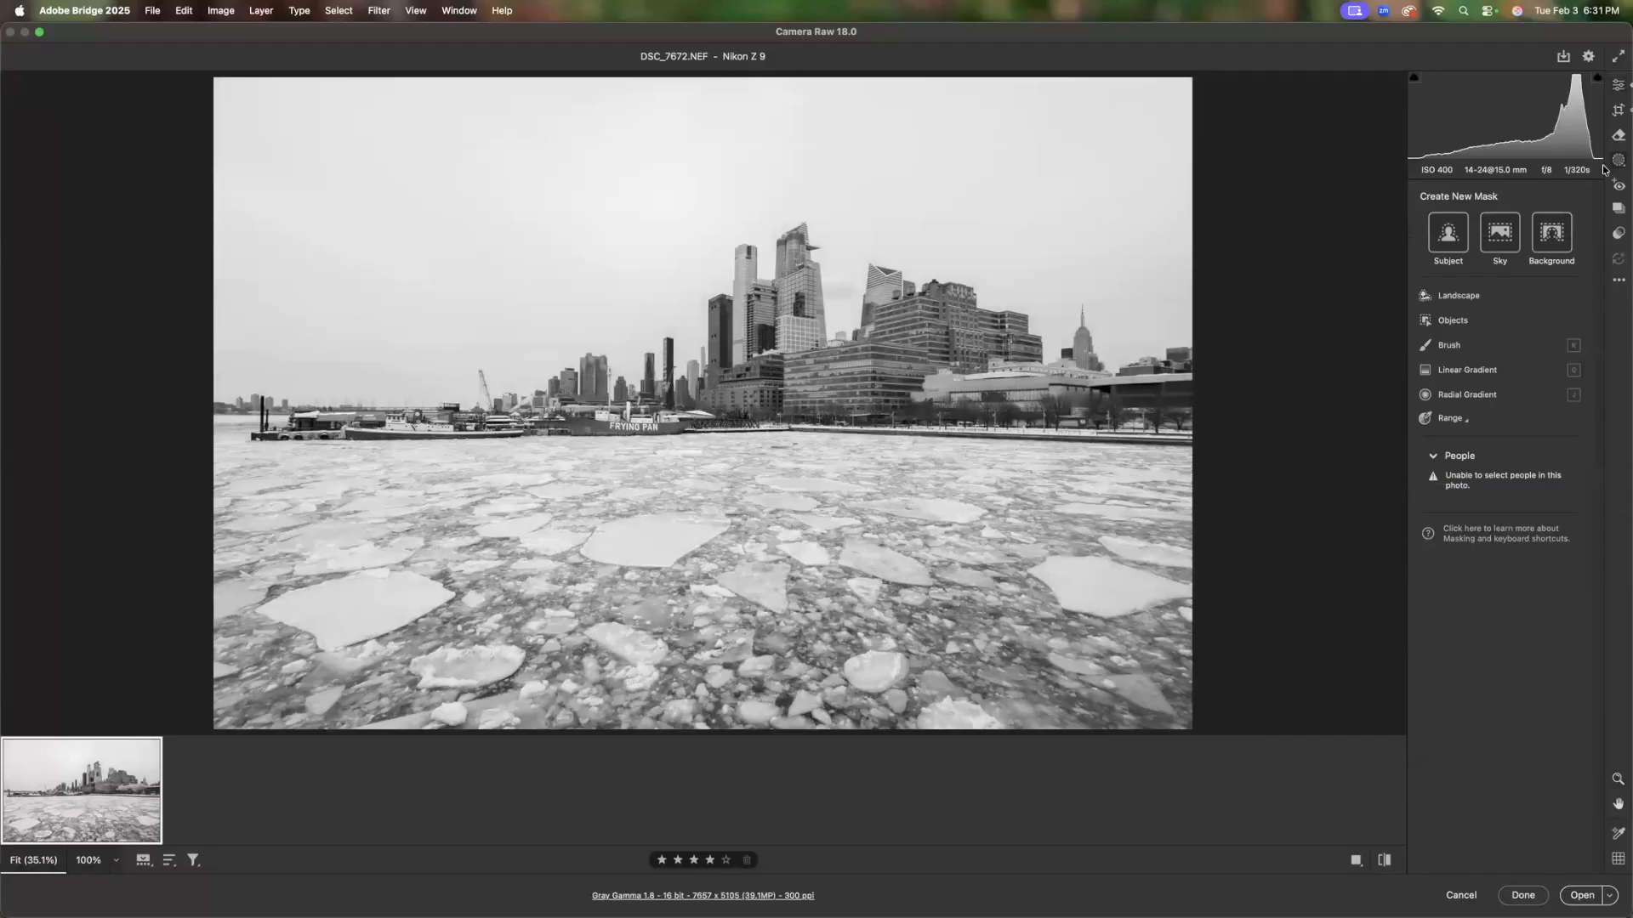
{"action": "left_click", "coordinate": [1500, 232]}
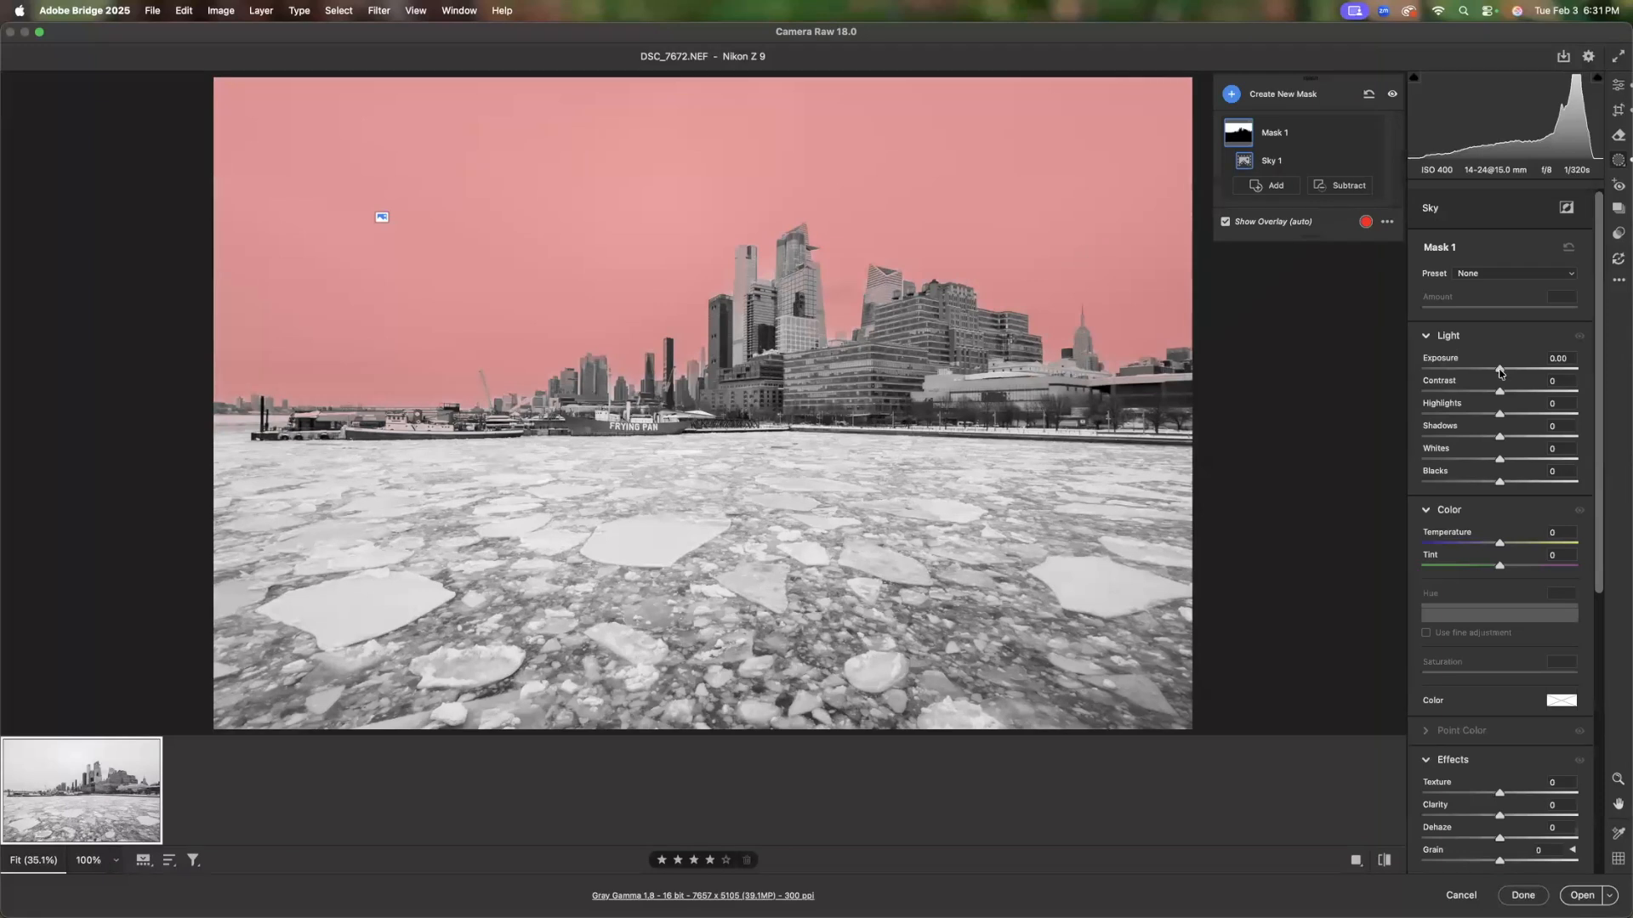
{"action": "left_click_drag", "start_coordinate": [1499, 369], "coordinate": [1493, 371]}
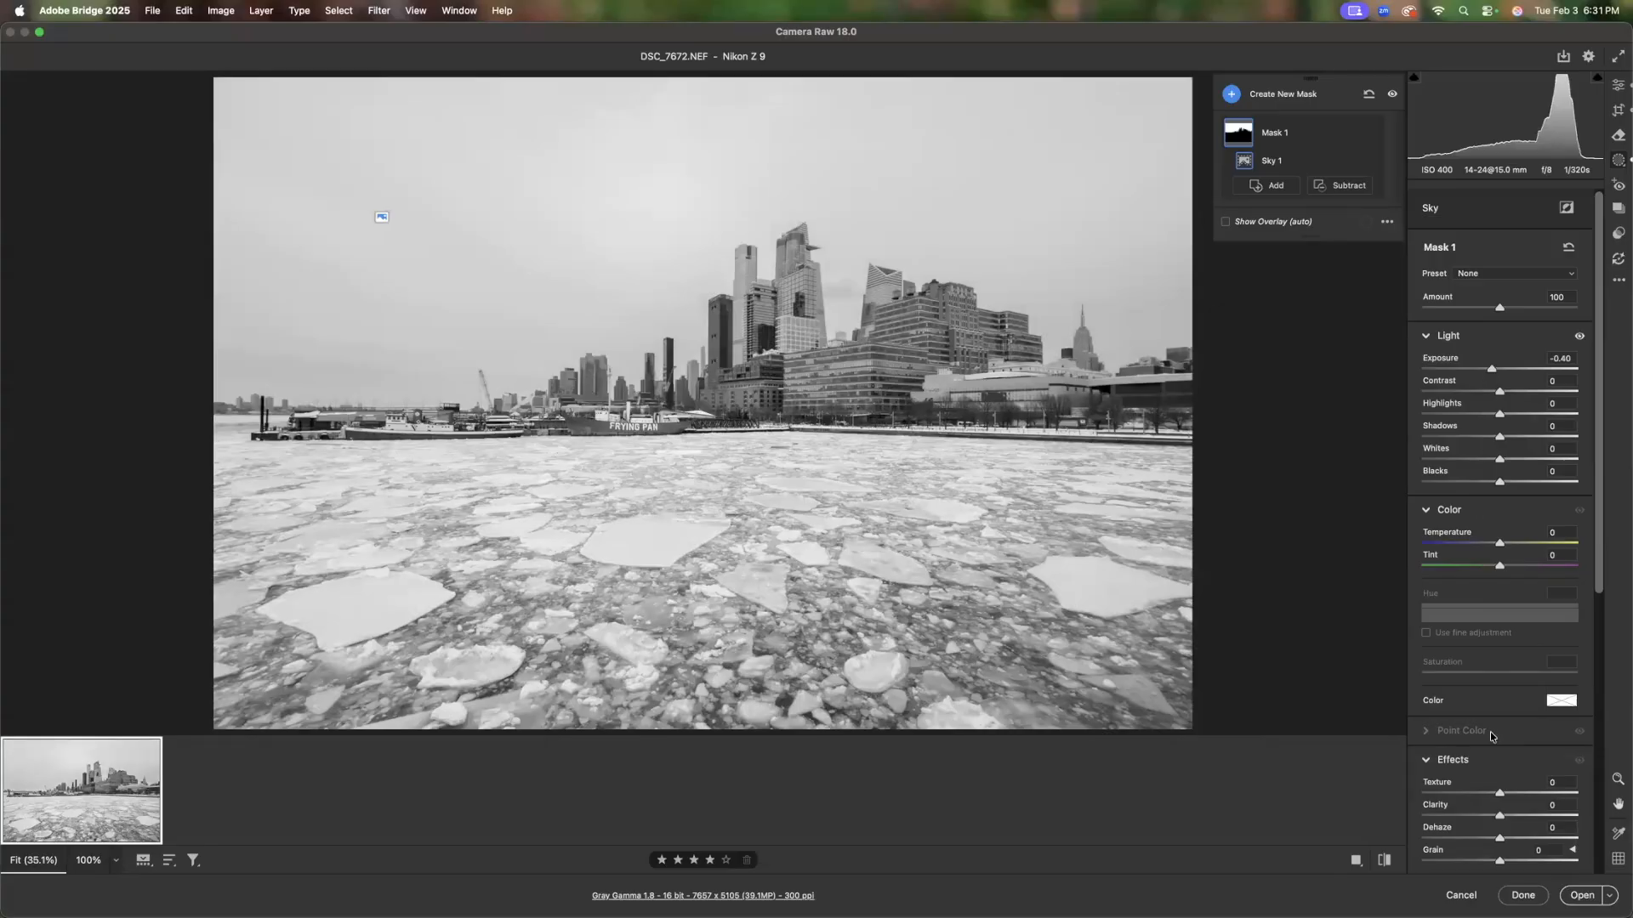
{"action": "scroll", "coordinate": [1602, 667], "scroll_direction": "down", "scroll_amount": 1}
{"action": "scroll", "coordinate": [1602, 667], "scroll_direction": "down", "scroll_amount": 4}
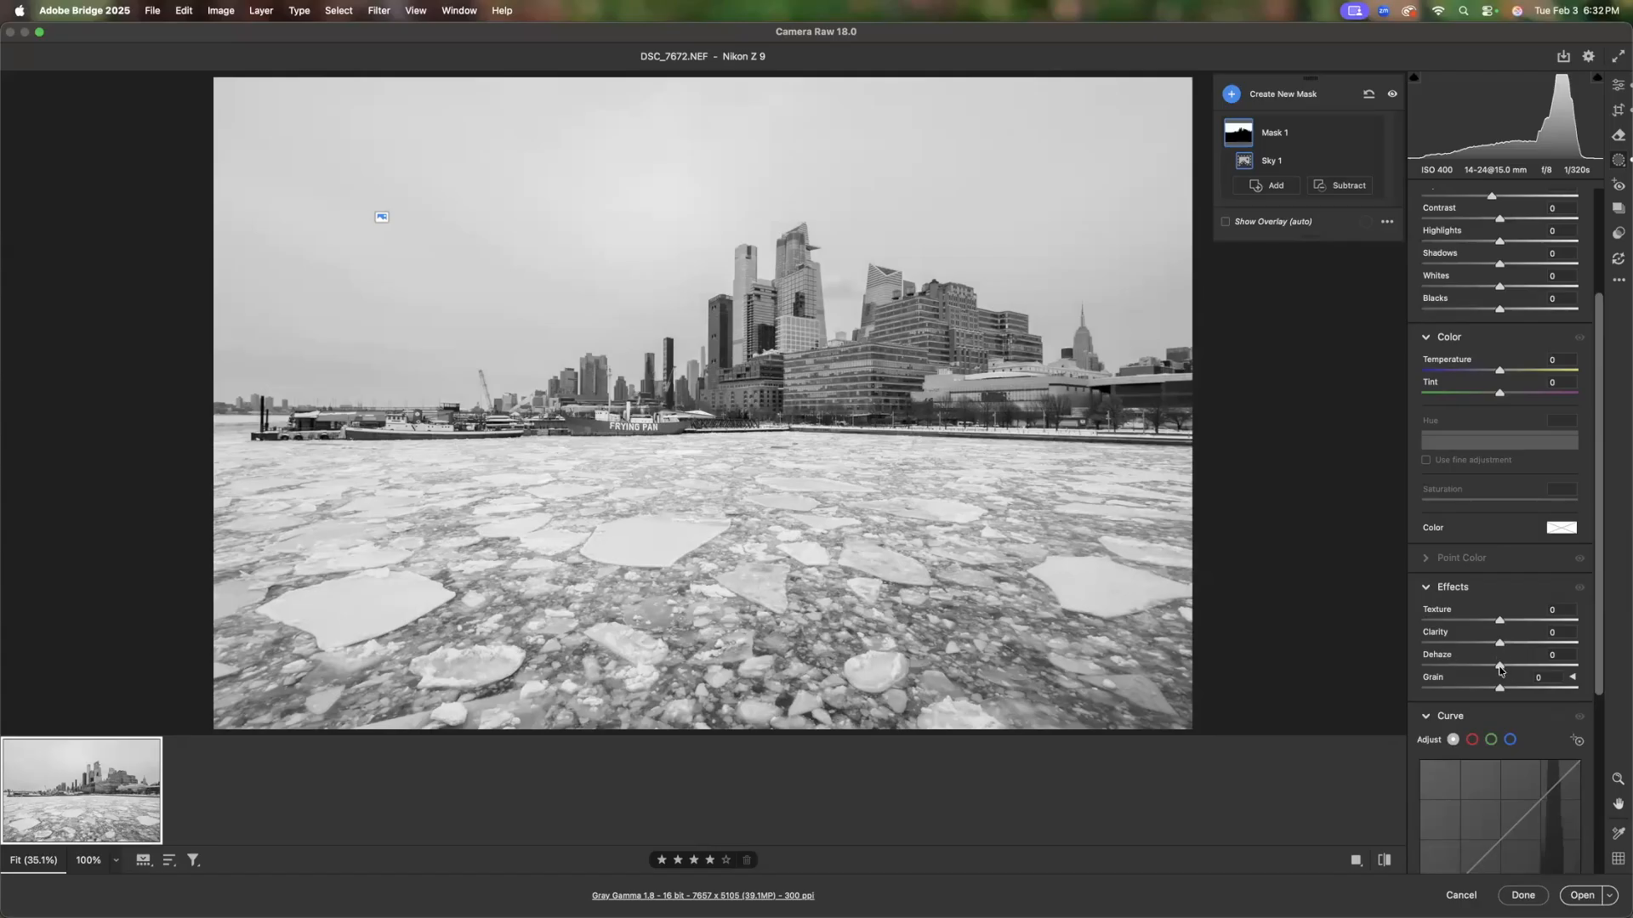
{"action": "left_click_drag", "start_coordinate": [1499, 668], "coordinate": [1540, 667]}
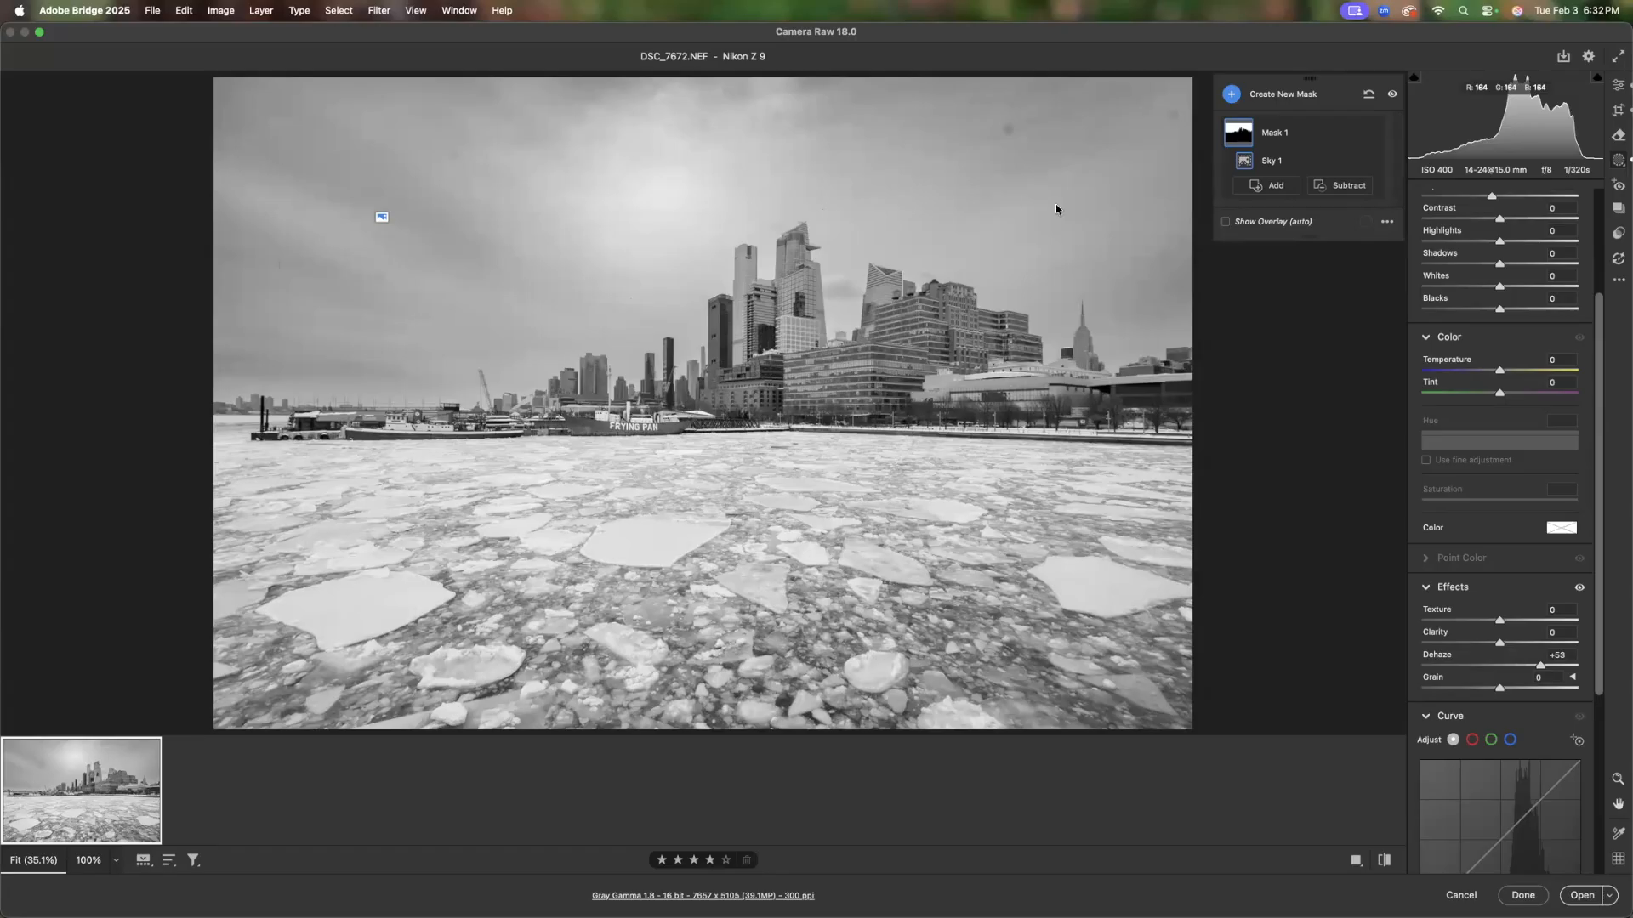
Reduce the sky mask's dehaze to +1, and set its highlights to -29 and shadows to -1
{"action": "scroll", "coordinate": [1054, 209], "scroll_direction": "down", "scroll_amount": 1}
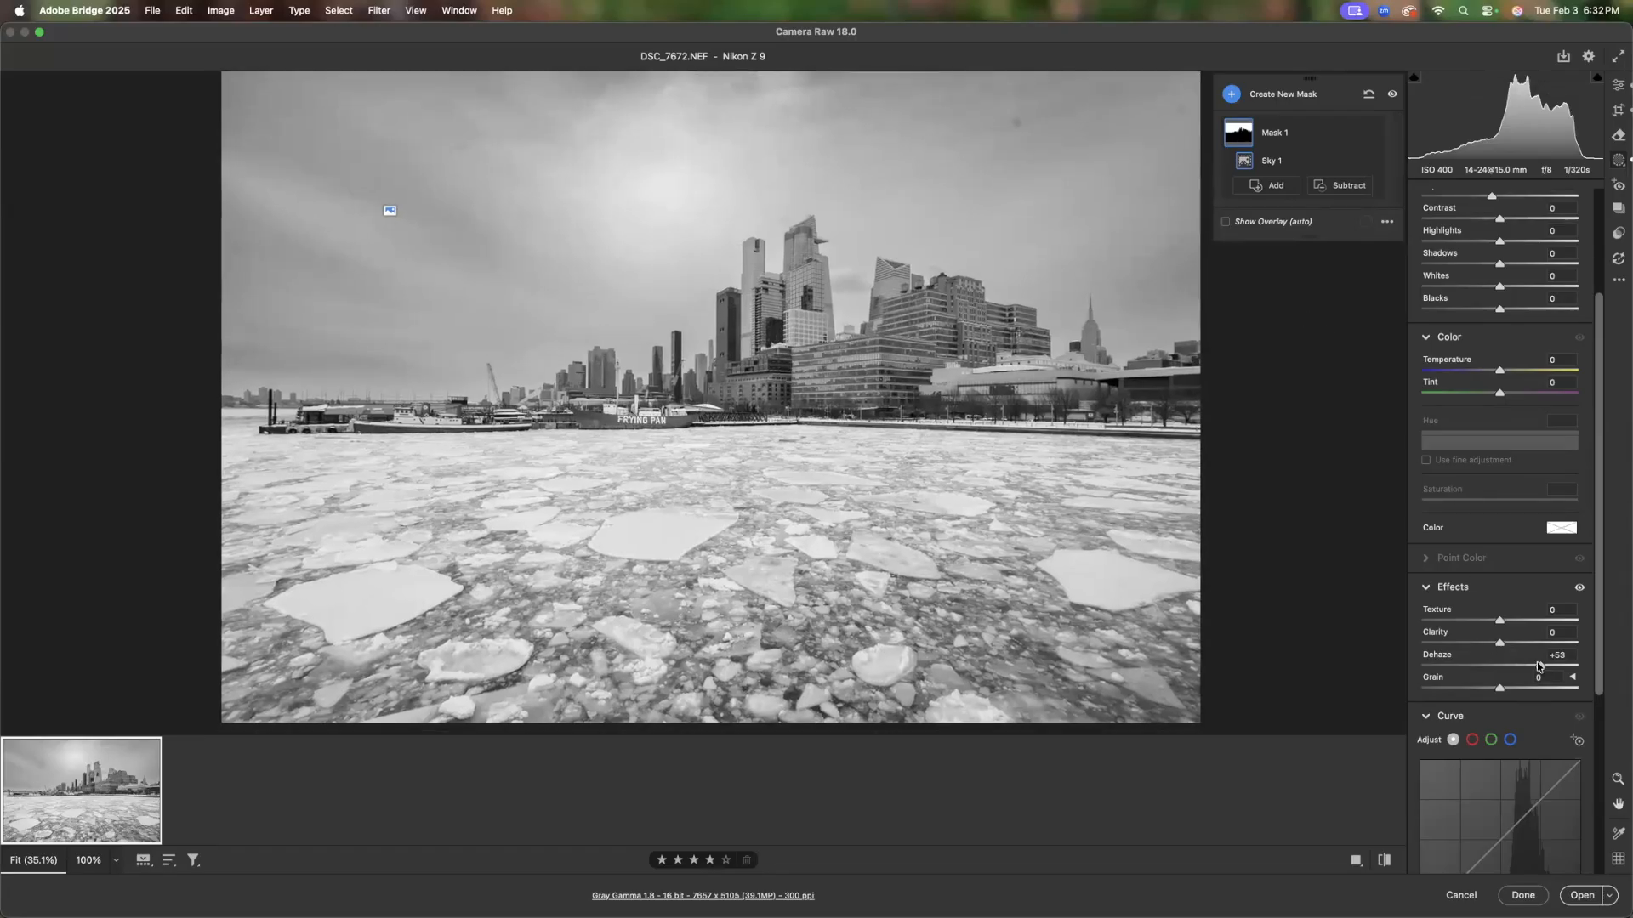
{"action": "left_click_drag", "start_coordinate": [1540, 665], "coordinate": [1504, 671]}
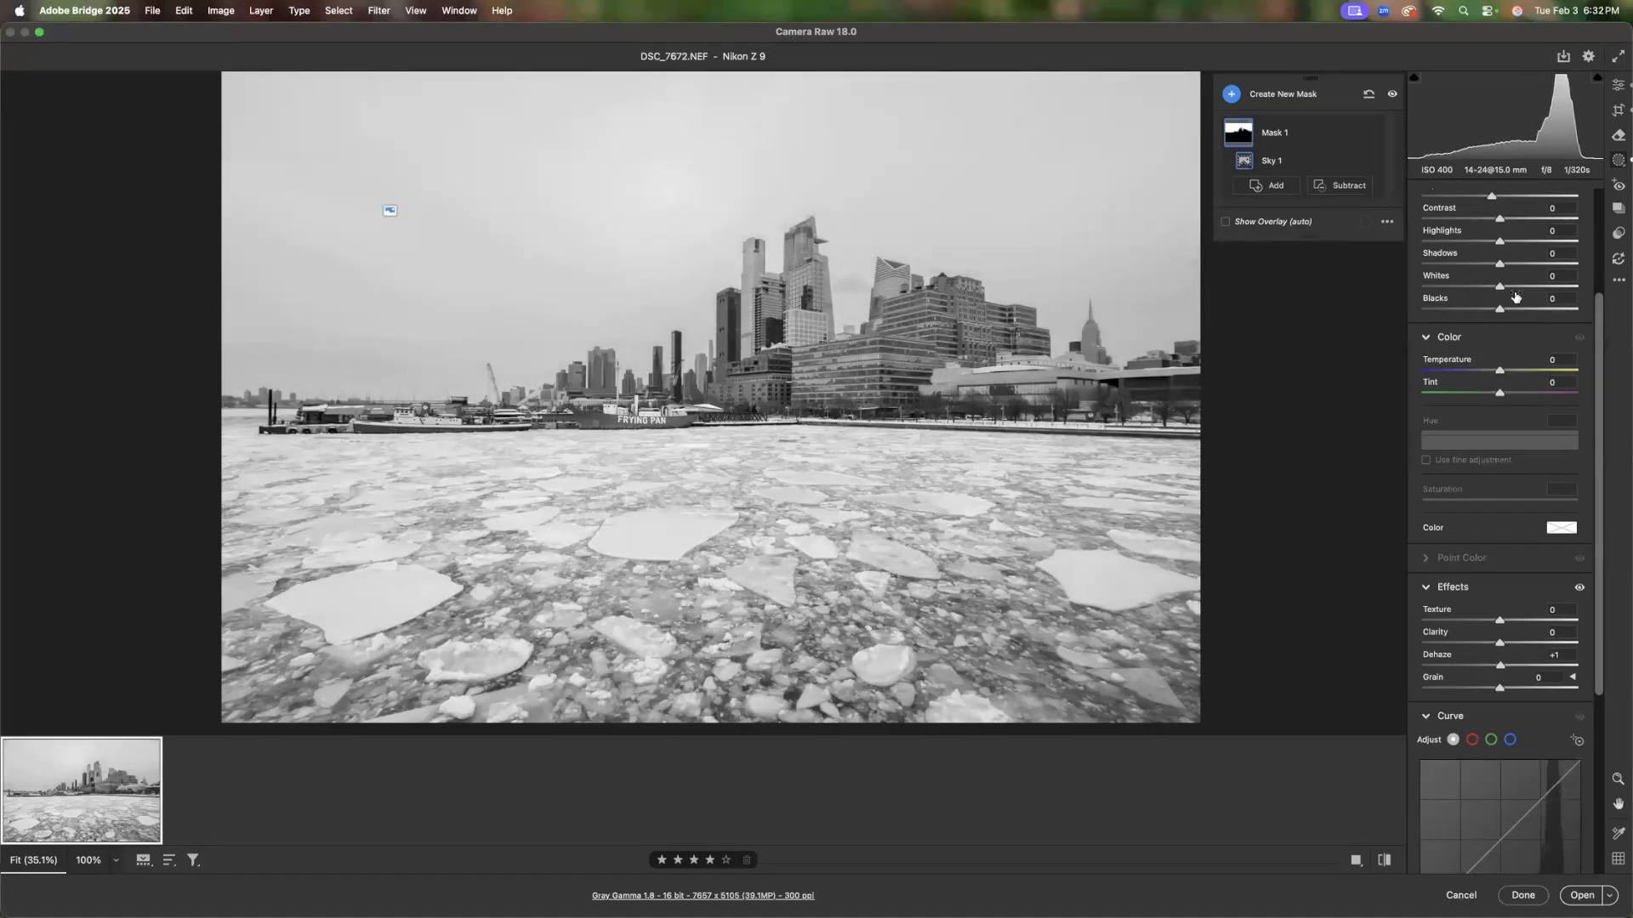
{"action": "scroll", "coordinate": [1497, 292], "scroll_direction": "up", "scroll_amount": 2}
{"action": "scroll", "coordinate": [1496, 292], "scroll_direction": "up", "scroll_amount": 3}
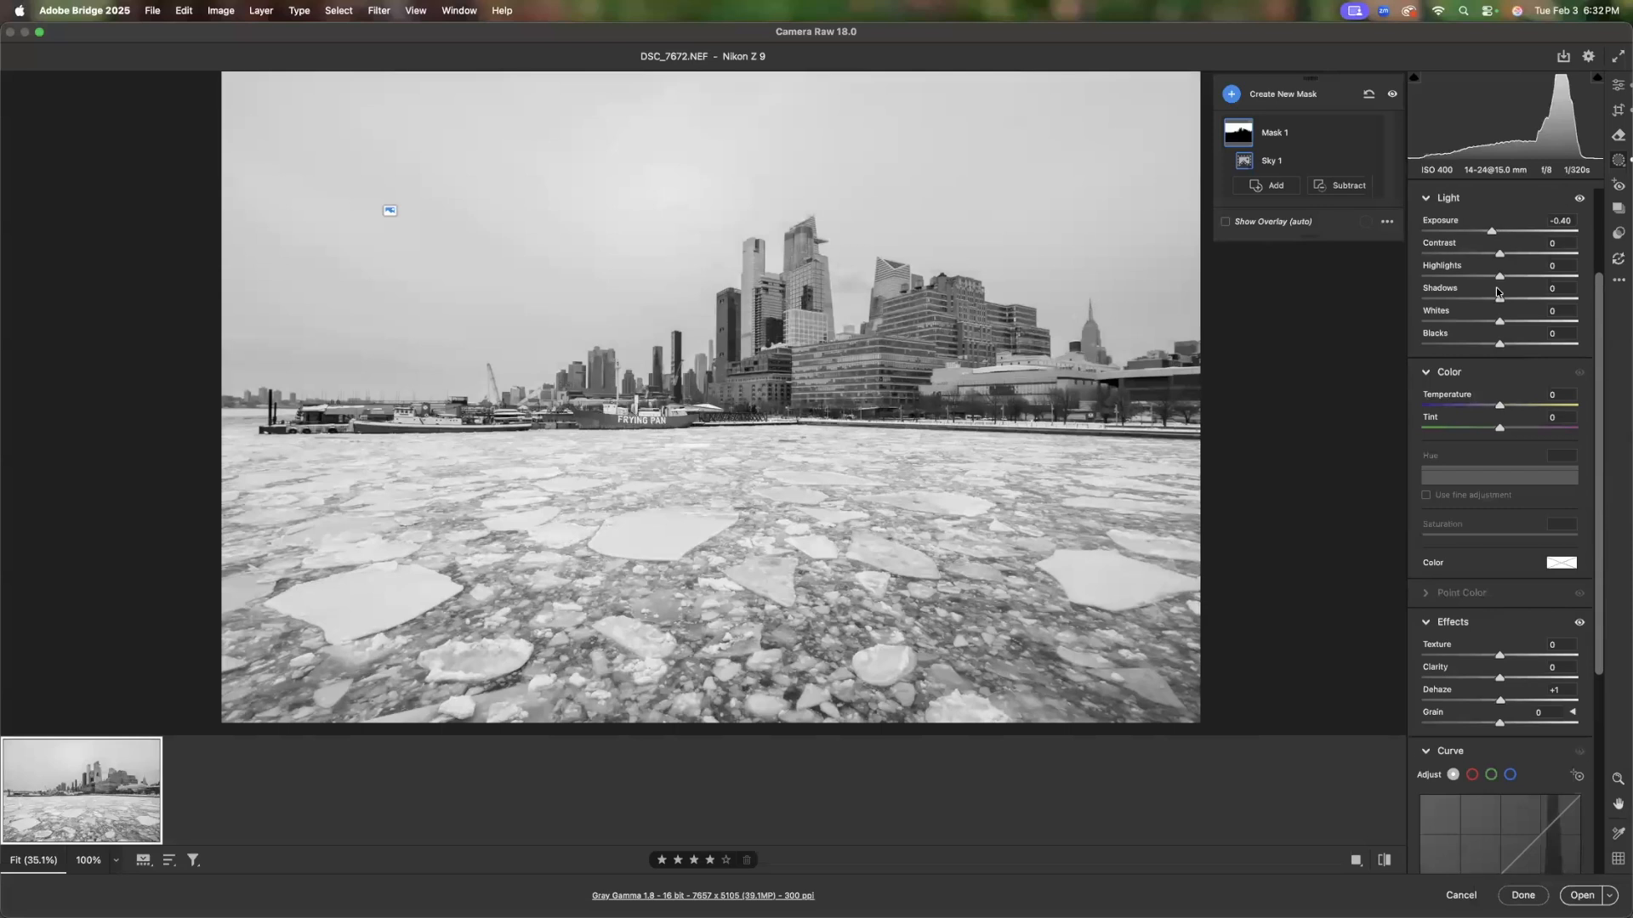
{"action": "mouse_move", "coordinate": [1499, 296]}
{"action": "left_mouse_down"}
{"action": "mouse_move", "coordinate": [1466, 296]}
{"action": "mouse_move", "coordinate": [1521, 318]}
{"action": "mouse_move", "coordinate": [1499, 320]}
{"action": "left_mouse_up"}
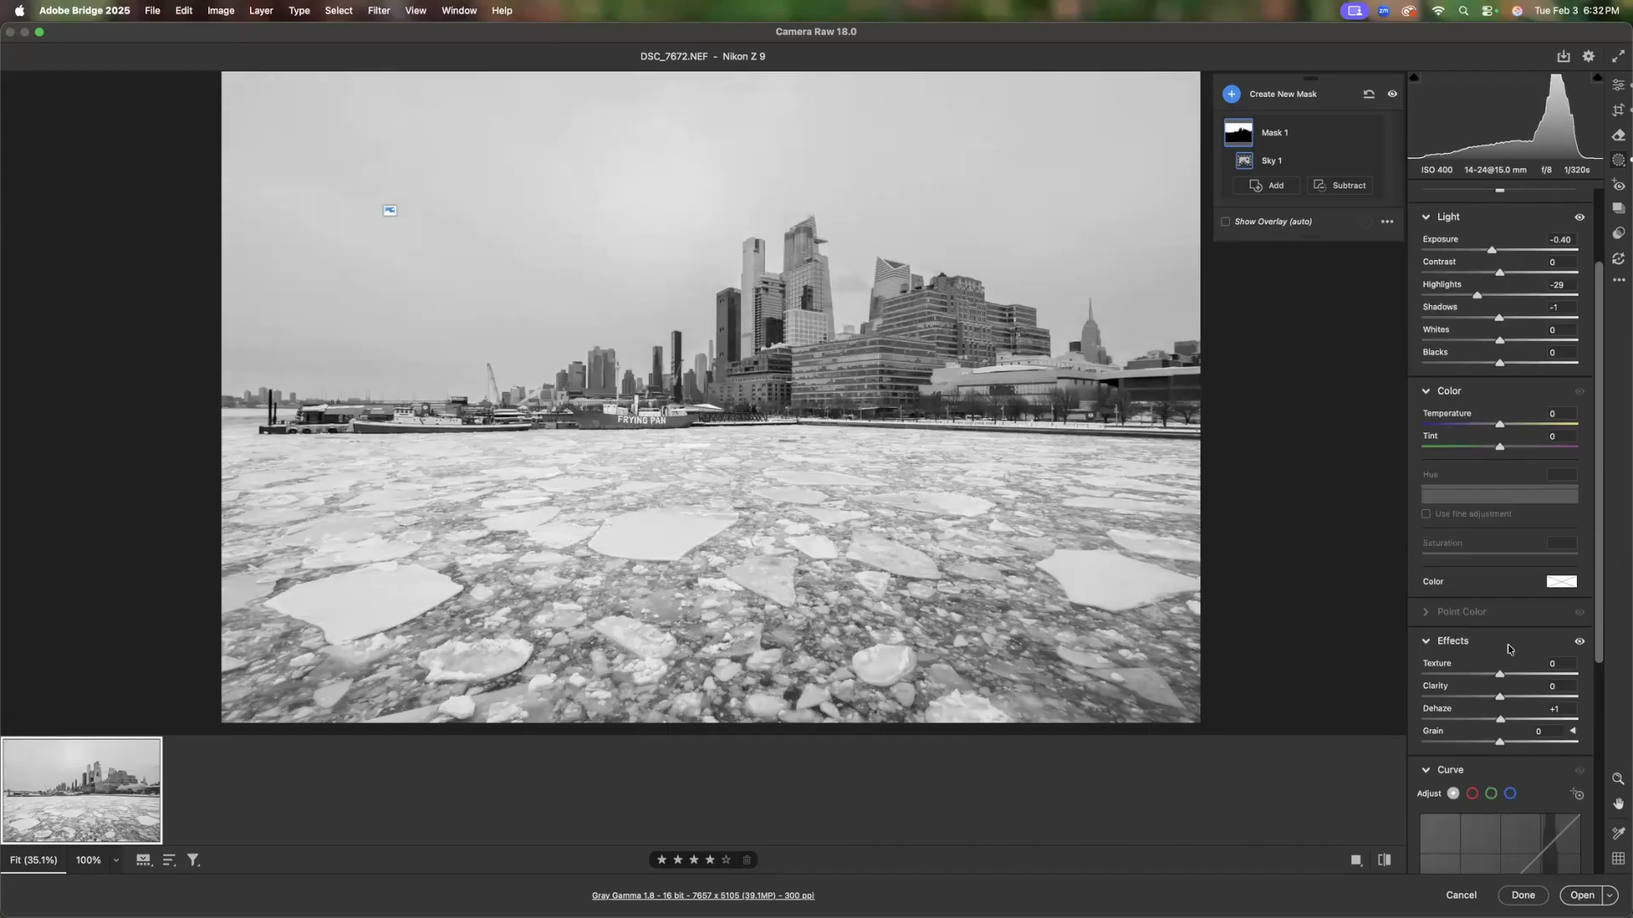
Set the sky mask's dehaze to +42, clarity to +1 and exposure to -0.60
{"action": "left_click_drag", "start_coordinate": [1501, 724], "coordinate": [1527, 720]}
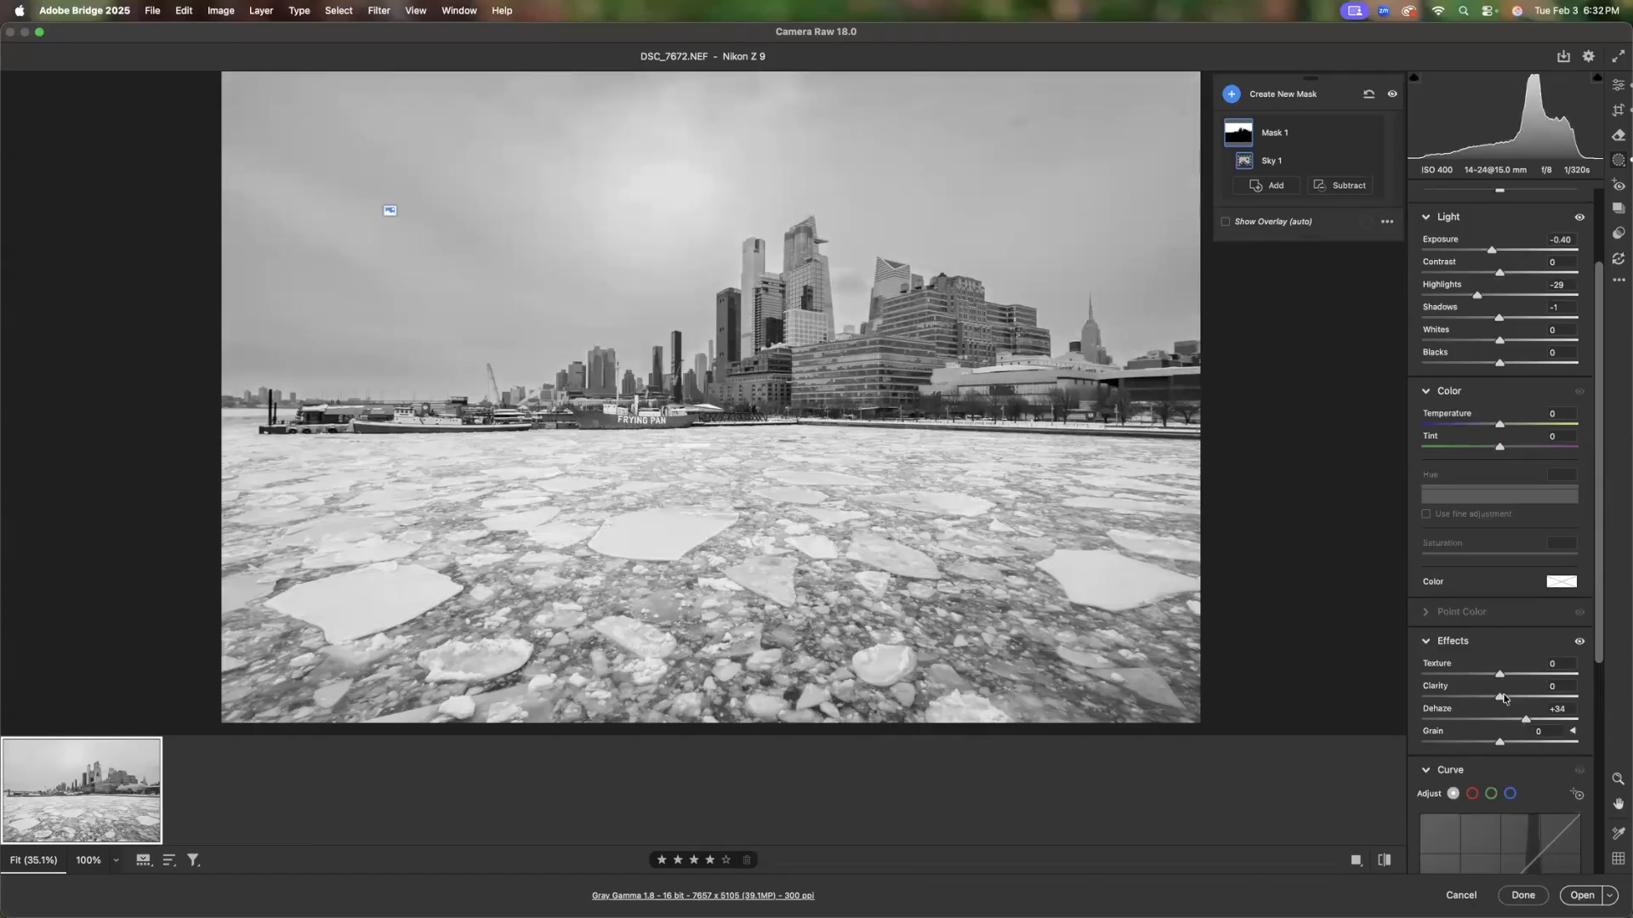
{"action": "mouse_move", "coordinate": [1500, 697]}
{"action": "left_mouse_down"}
{"action": "mouse_move", "coordinate": [1521, 694]}
{"action": "mouse_move", "coordinate": [1477, 697]}
{"action": "mouse_move", "coordinate": [1502, 701]}
{"action": "left_mouse_up"}
{"action": "left_click_drag", "start_coordinate": [1501, 701], "coordinate": [1533, 721]}
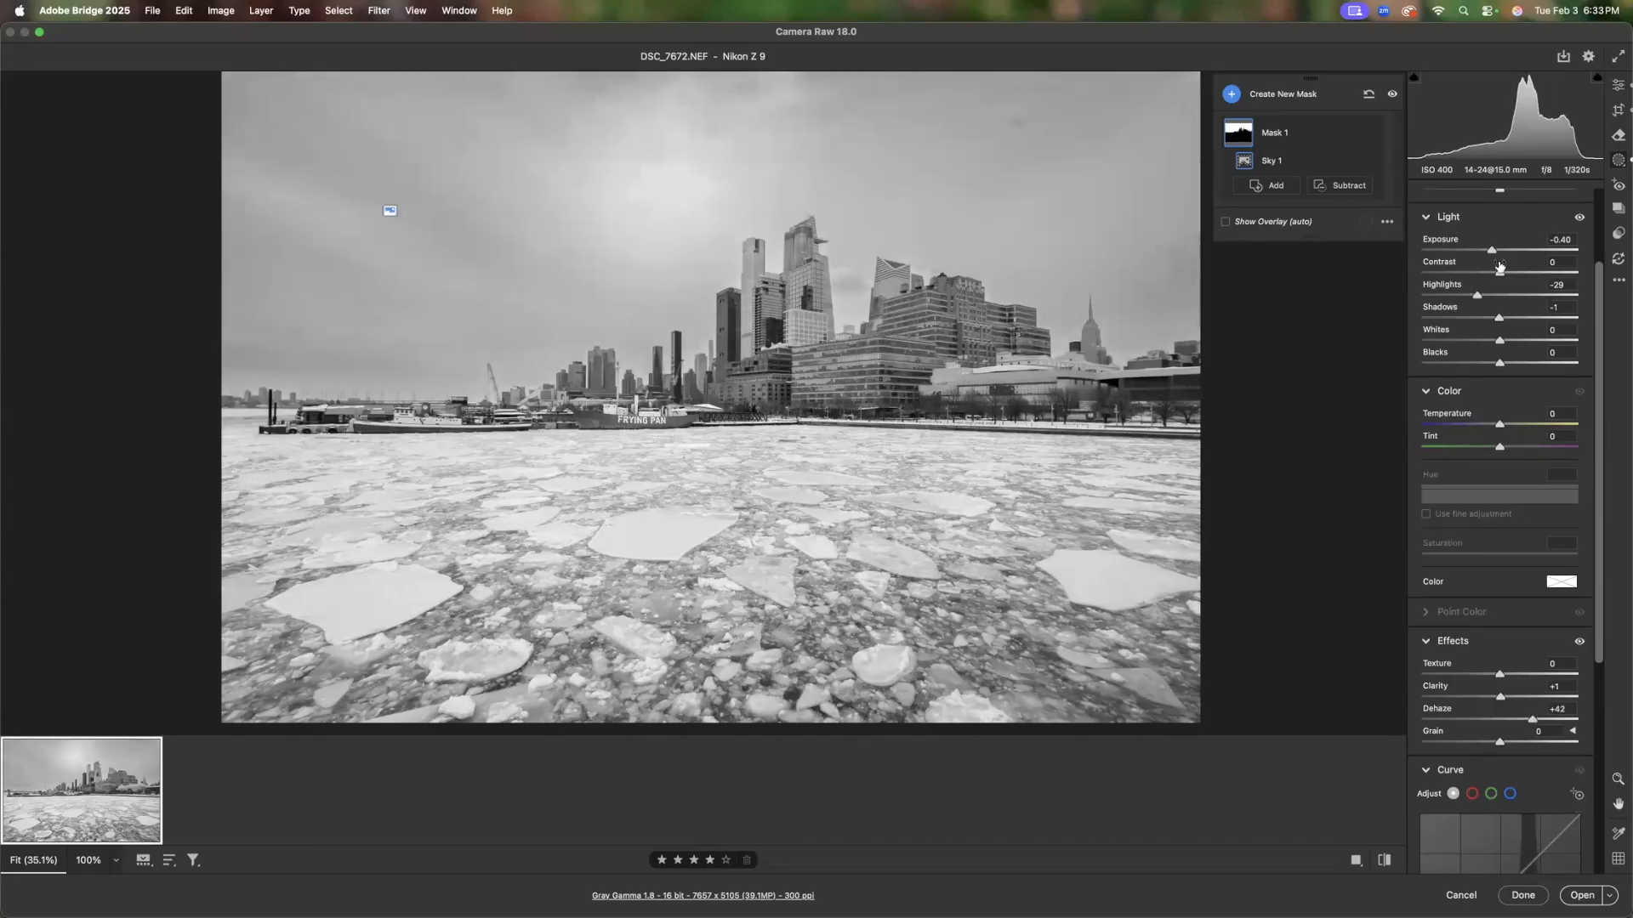
{"action": "left_click_drag", "start_coordinate": [1491, 251], "coordinate": [1486, 257]}
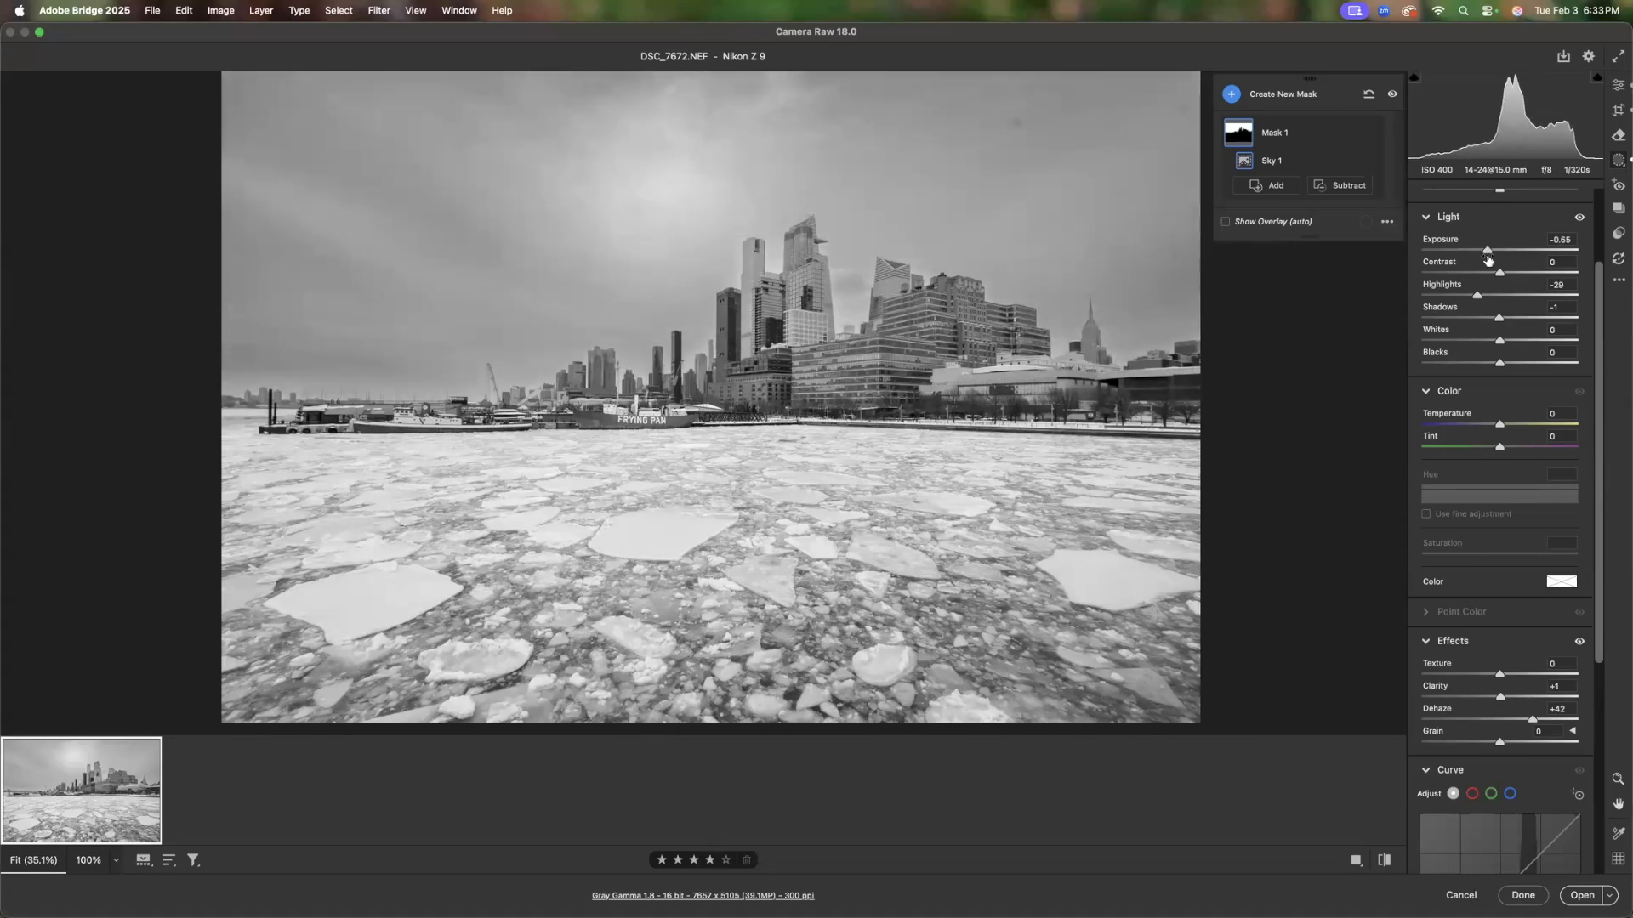
{"action": "left_click_drag", "start_coordinate": [1487, 257], "coordinate": [1488, 259]}
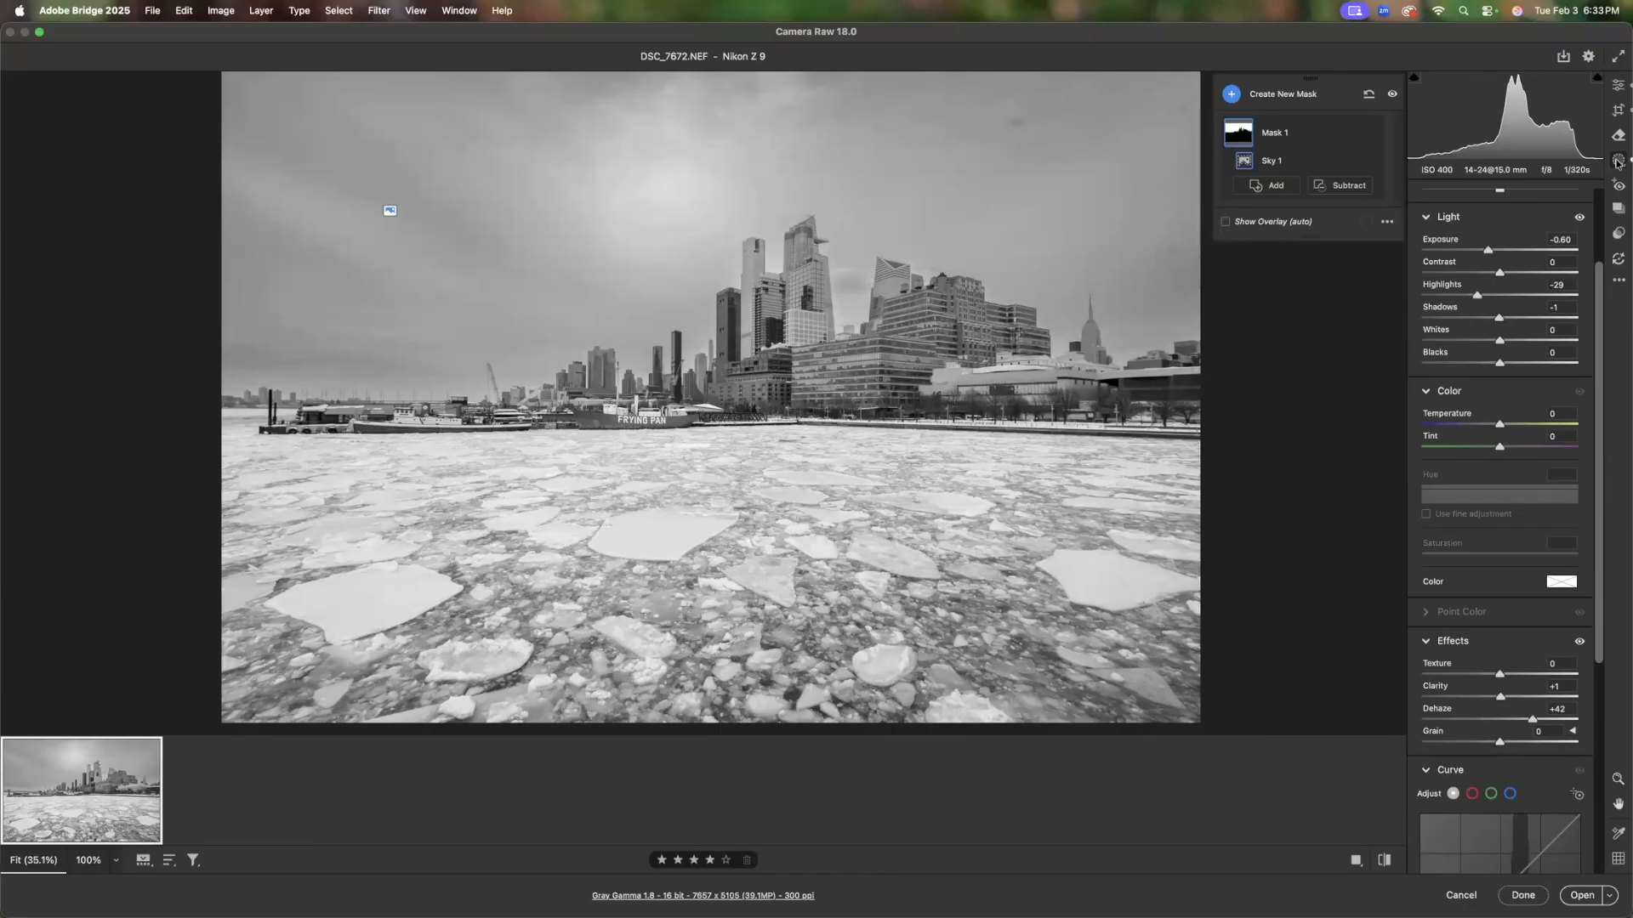
Return to the global adjustments and set the whole photo's dehaze to +13 and vignette to +7
{"action": "left_click", "coordinate": [1617, 90]}
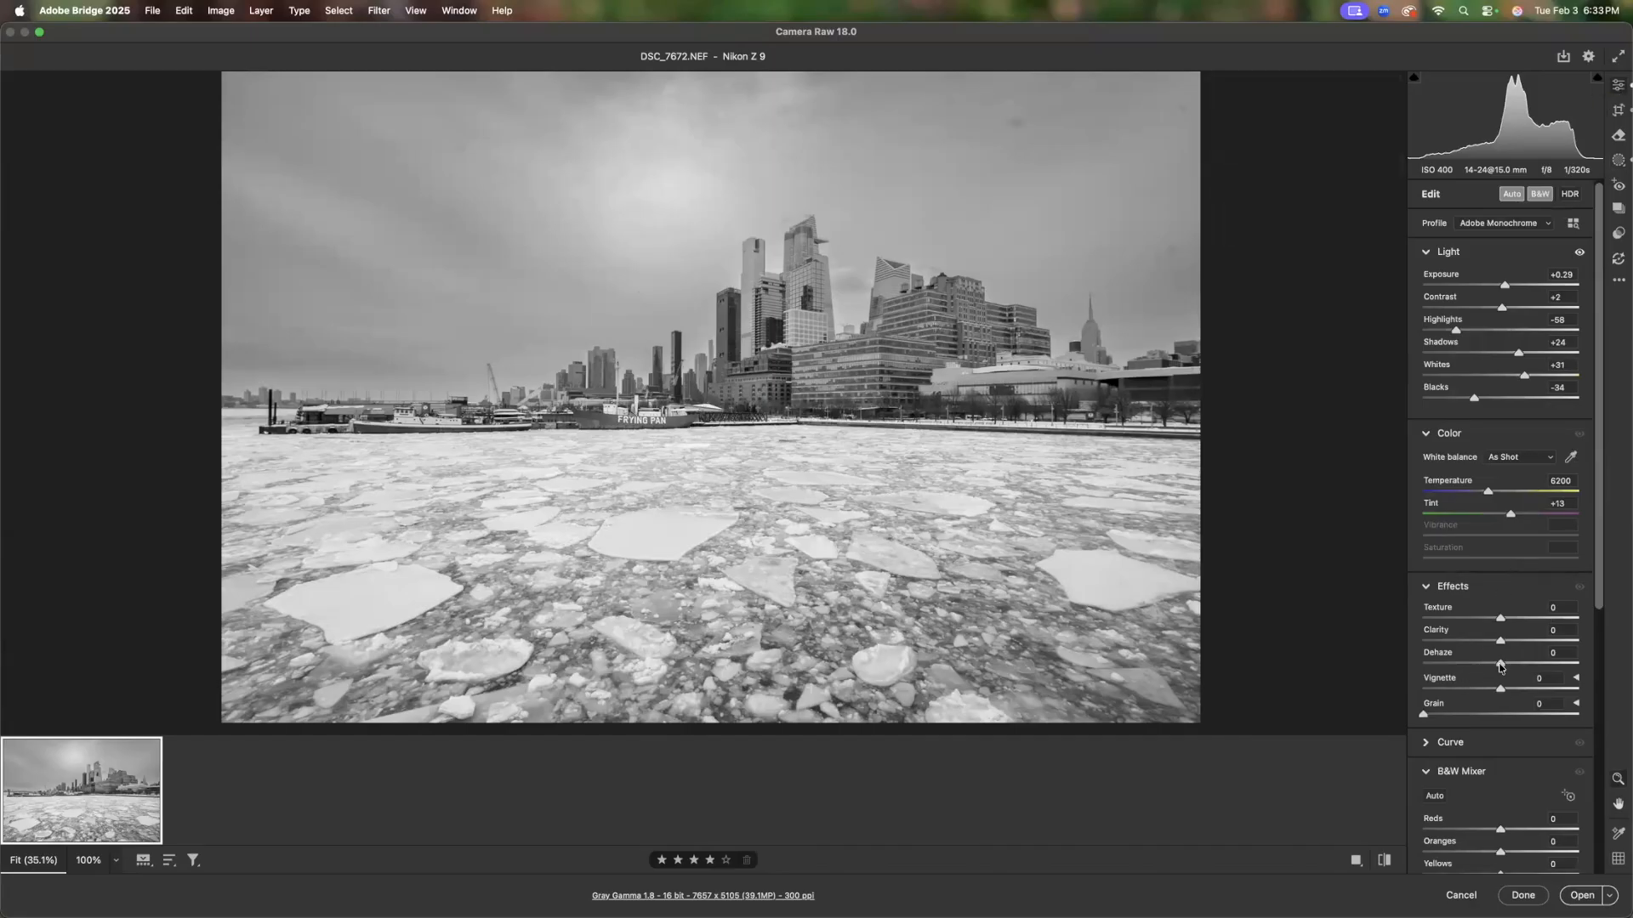
{"action": "left_click_drag", "start_coordinate": [1501, 668], "coordinate": [1510, 668]}
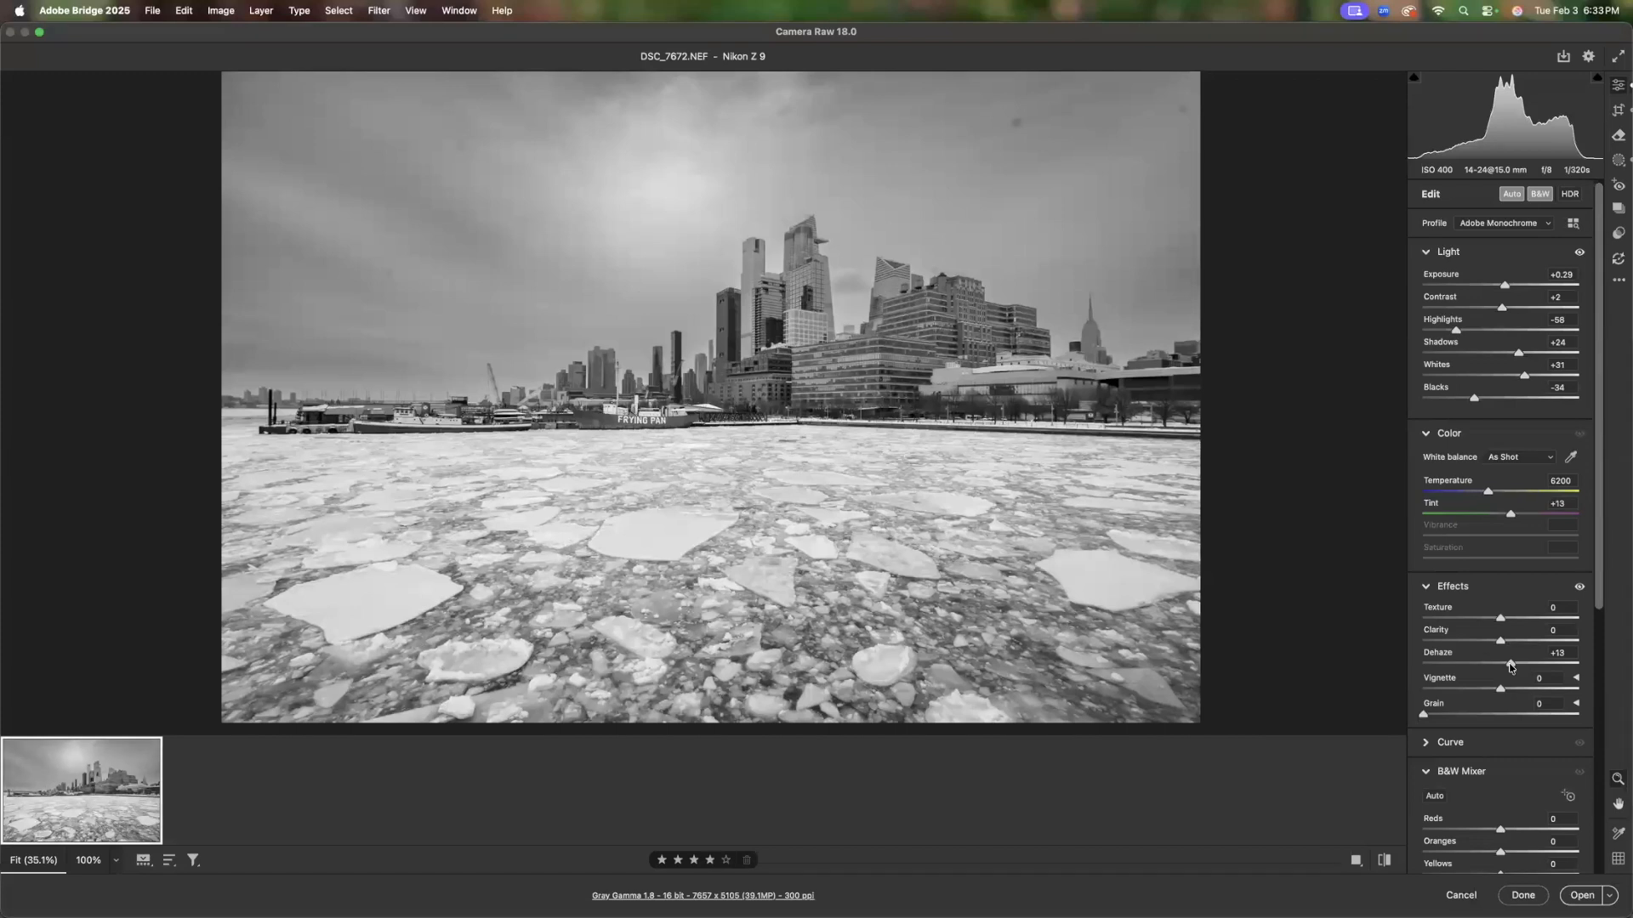
{"action": "scroll", "coordinate": [1597, 643], "scroll_direction": "down", "scroll_amount": 2}
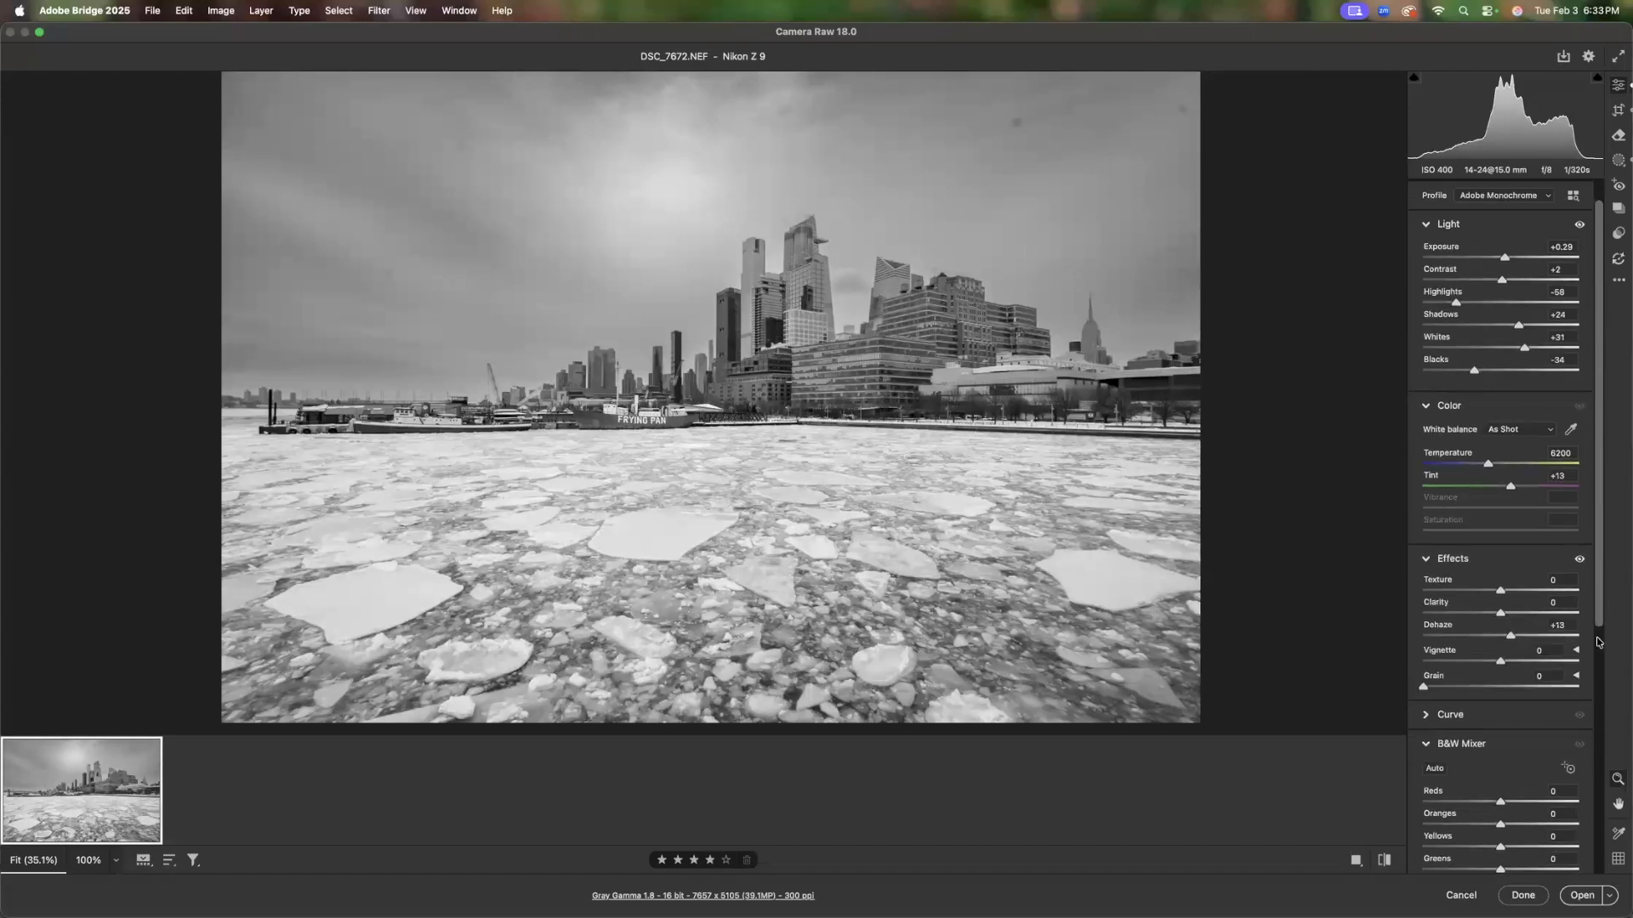
{"action": "scroll", "coordinate": [1522, 666], "scroll_direction": "down", "scroll_amount": 1}
{"action": "left_click_drag", "start_coordinate": [1500, 640], "coordinate": [1504, 641]}
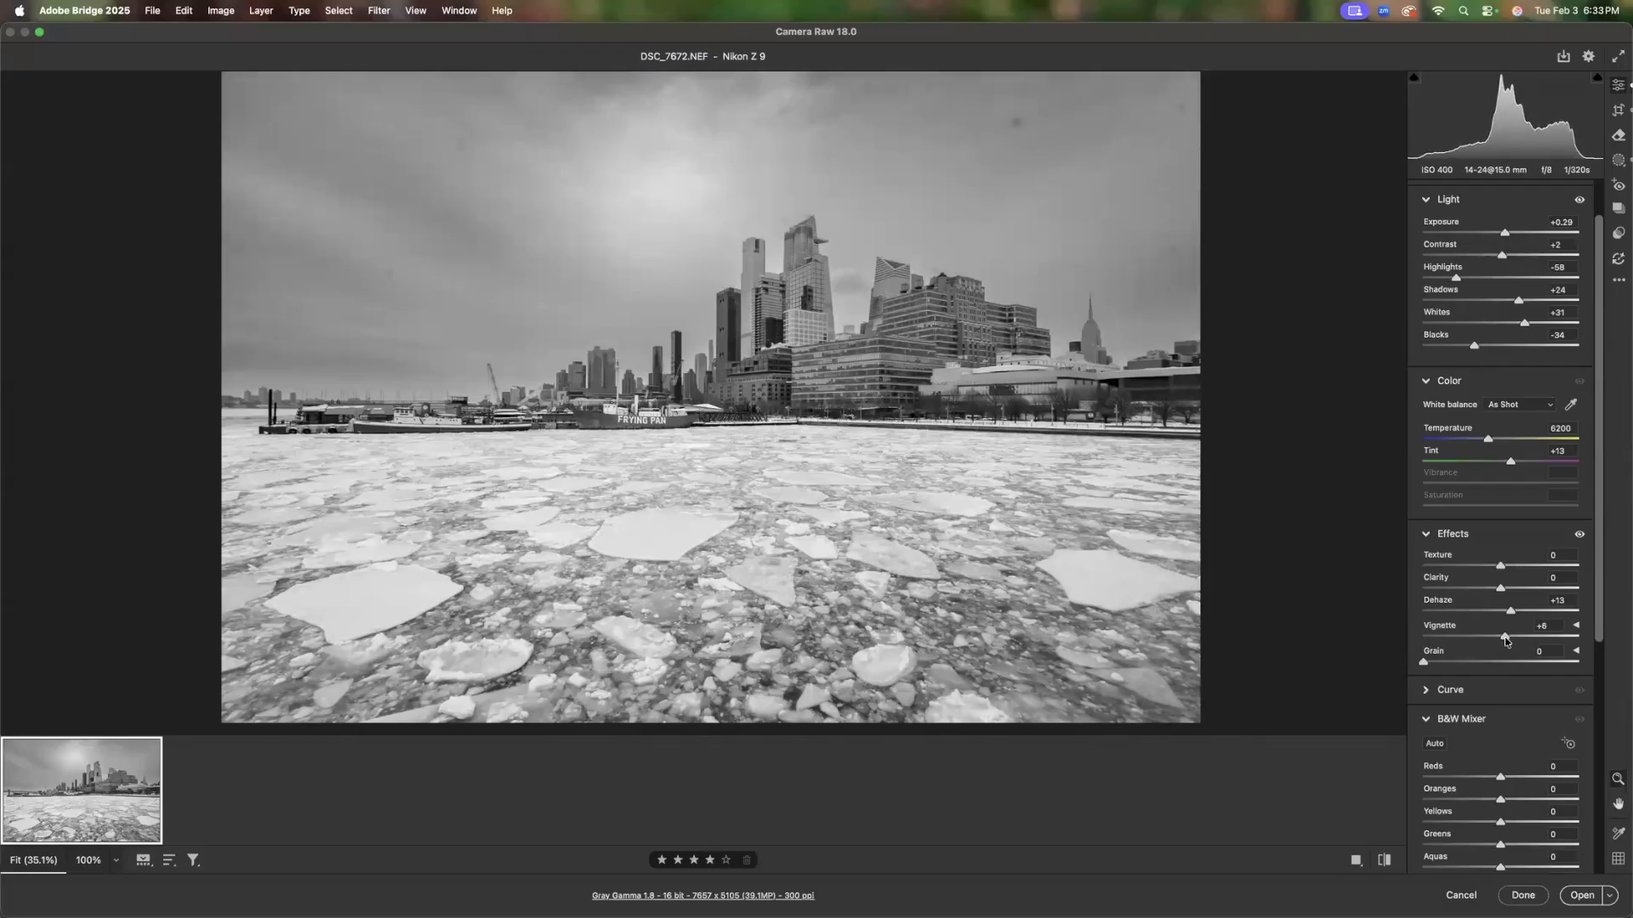
{"action": "left_click_drag", "start_coordinate": [1505, 641], "coordinate": [1507, 641]}
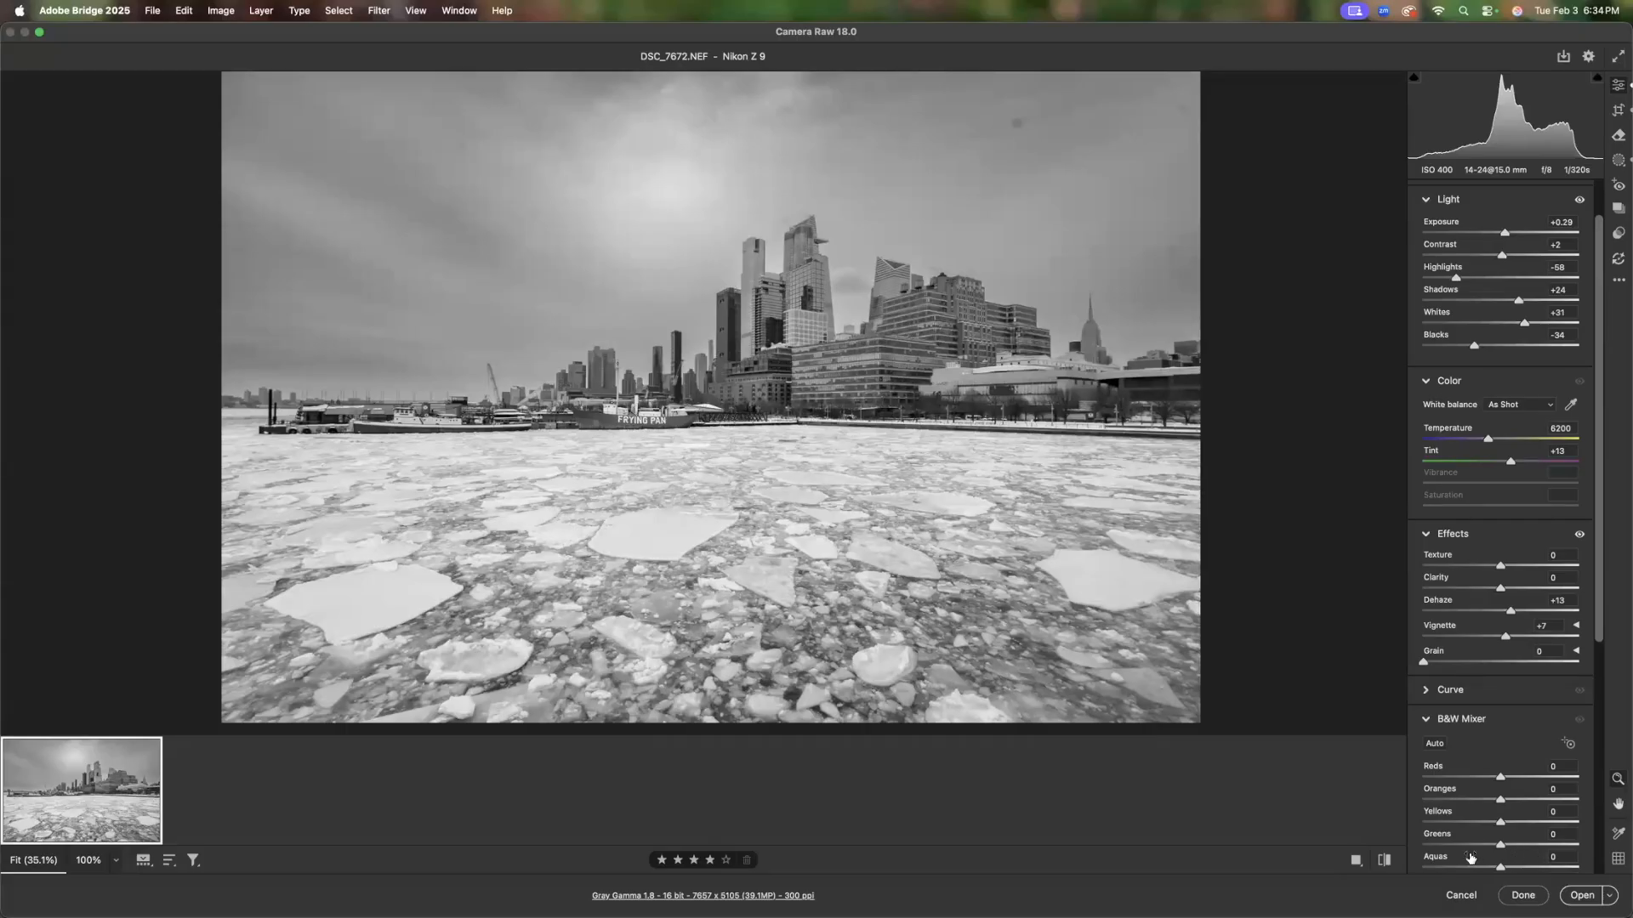
Compare the edited photo with its original settings, and apply the edits without opening the image
{"action": "left_click", "coordinate": [1385, 861]}
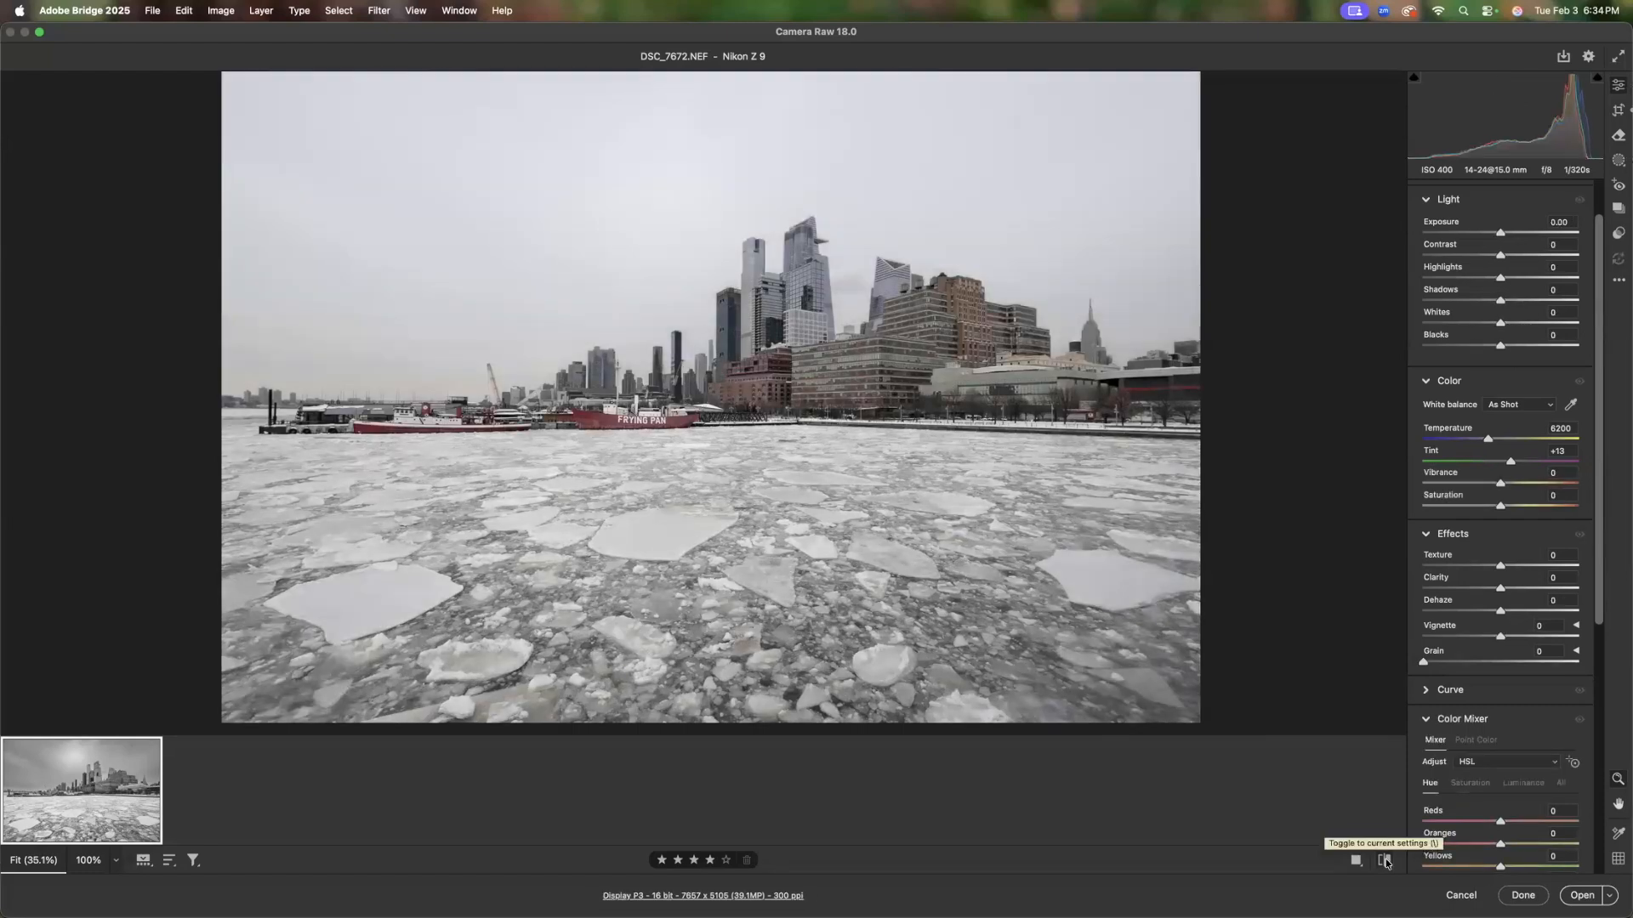
{"action": "left_click", "coordinate": [1385, 862]}
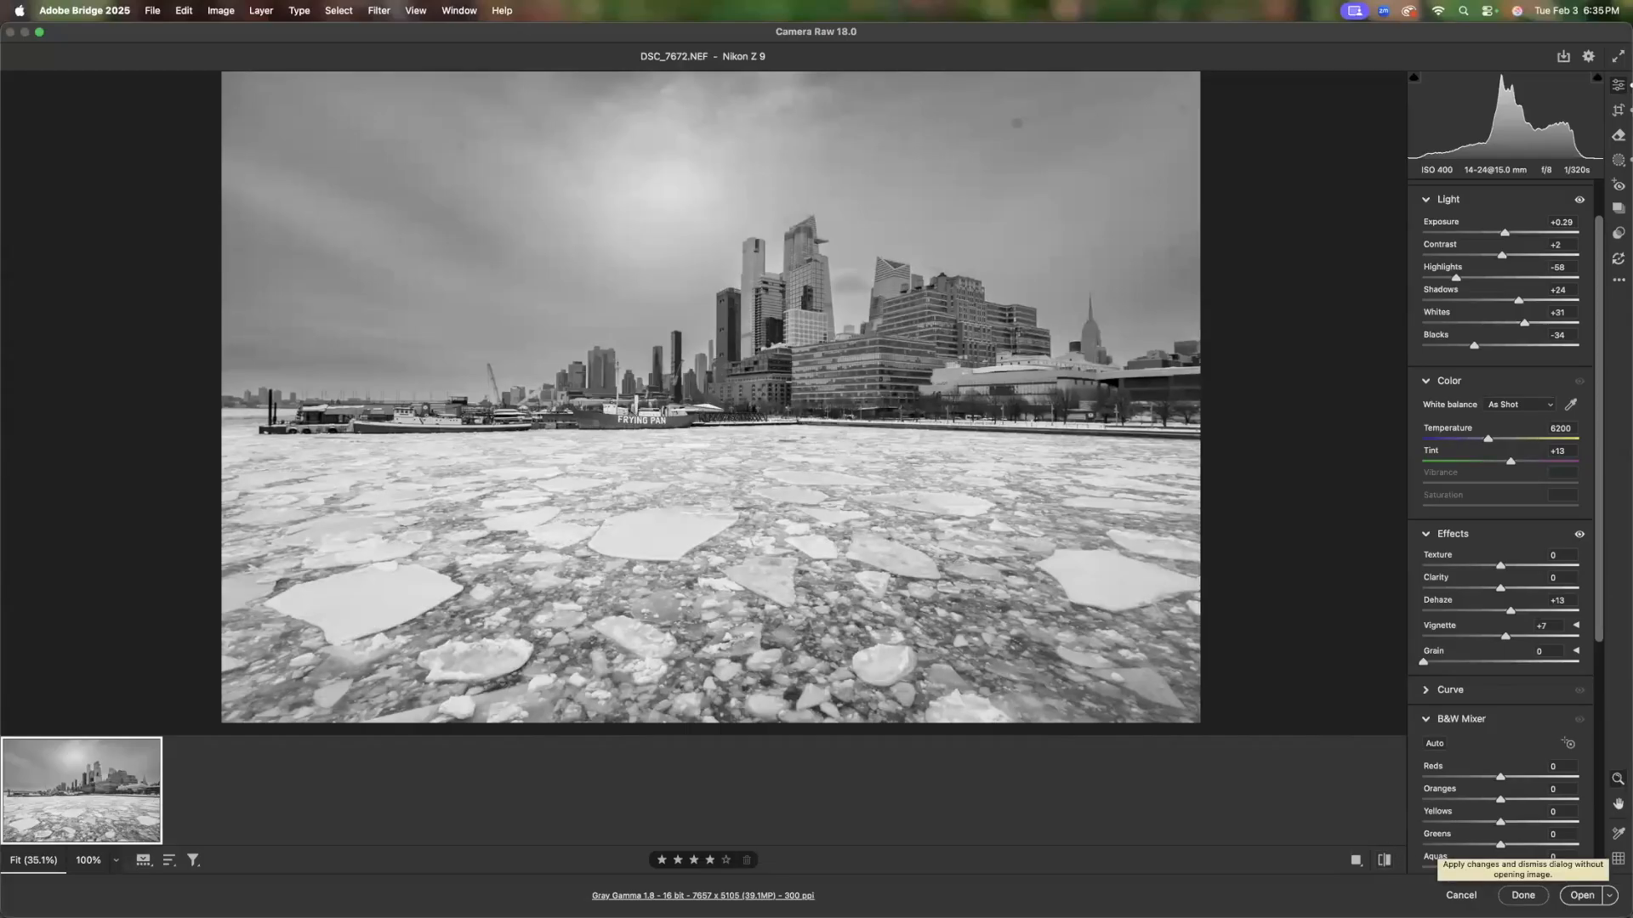
{"action": "left_click", "coordinate": [1522, 894]}
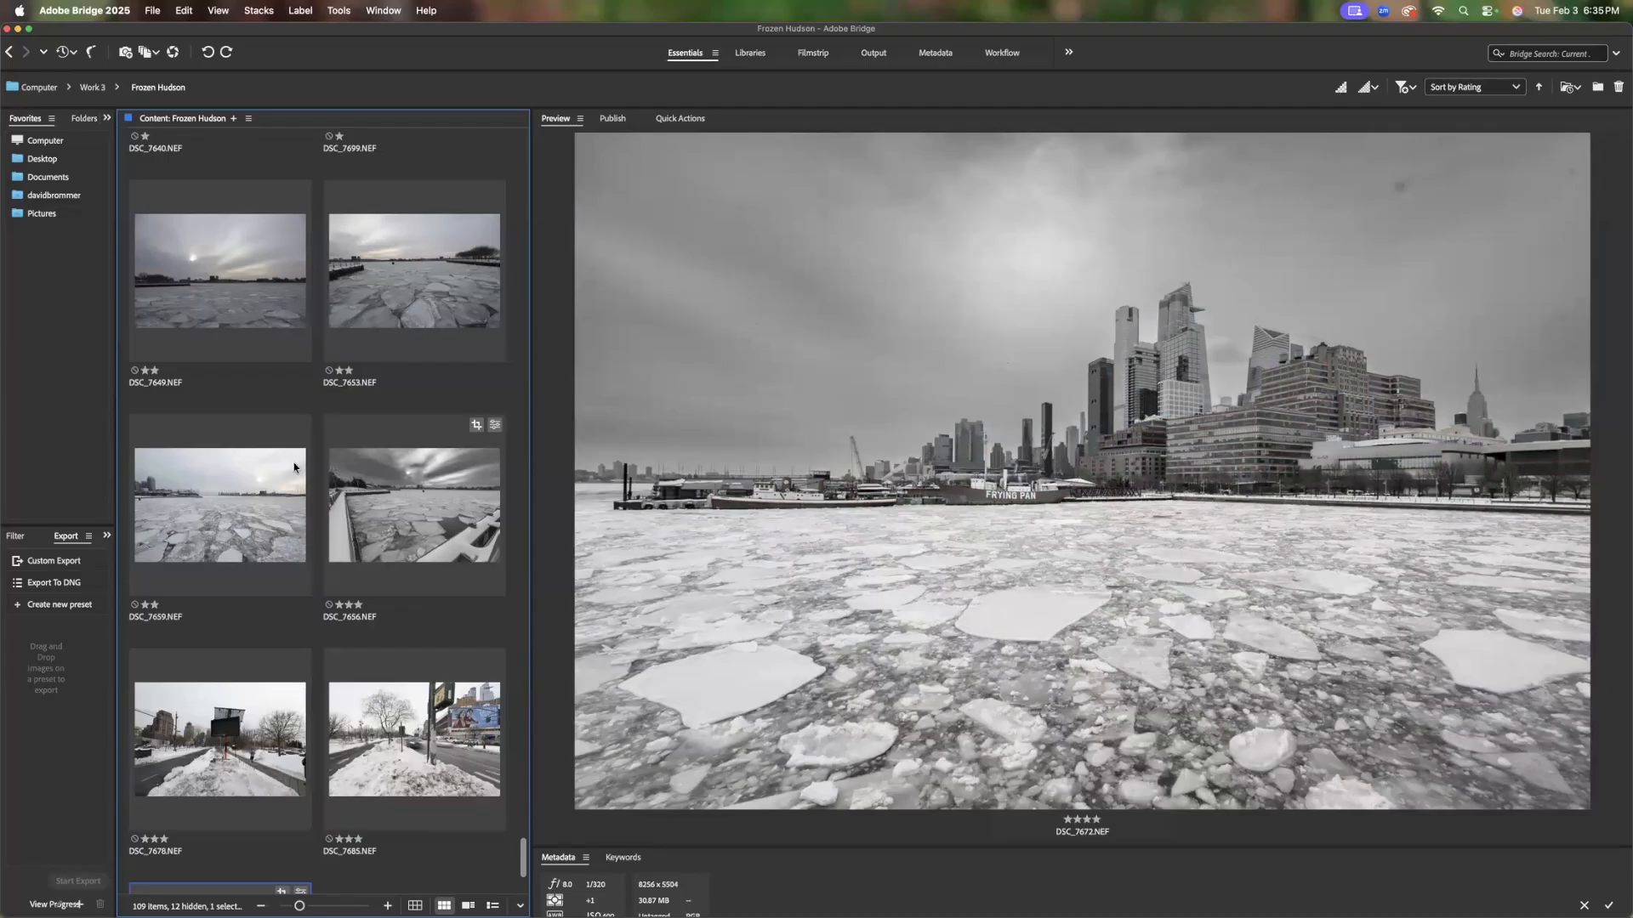
Open the three-star street photo DSC_7685.NEF in Camera Raw and convert it to black and white
{"action": "scroll", "coordinate": [338, 501], "scroll_direction": "up", "scroll_amount": 5}
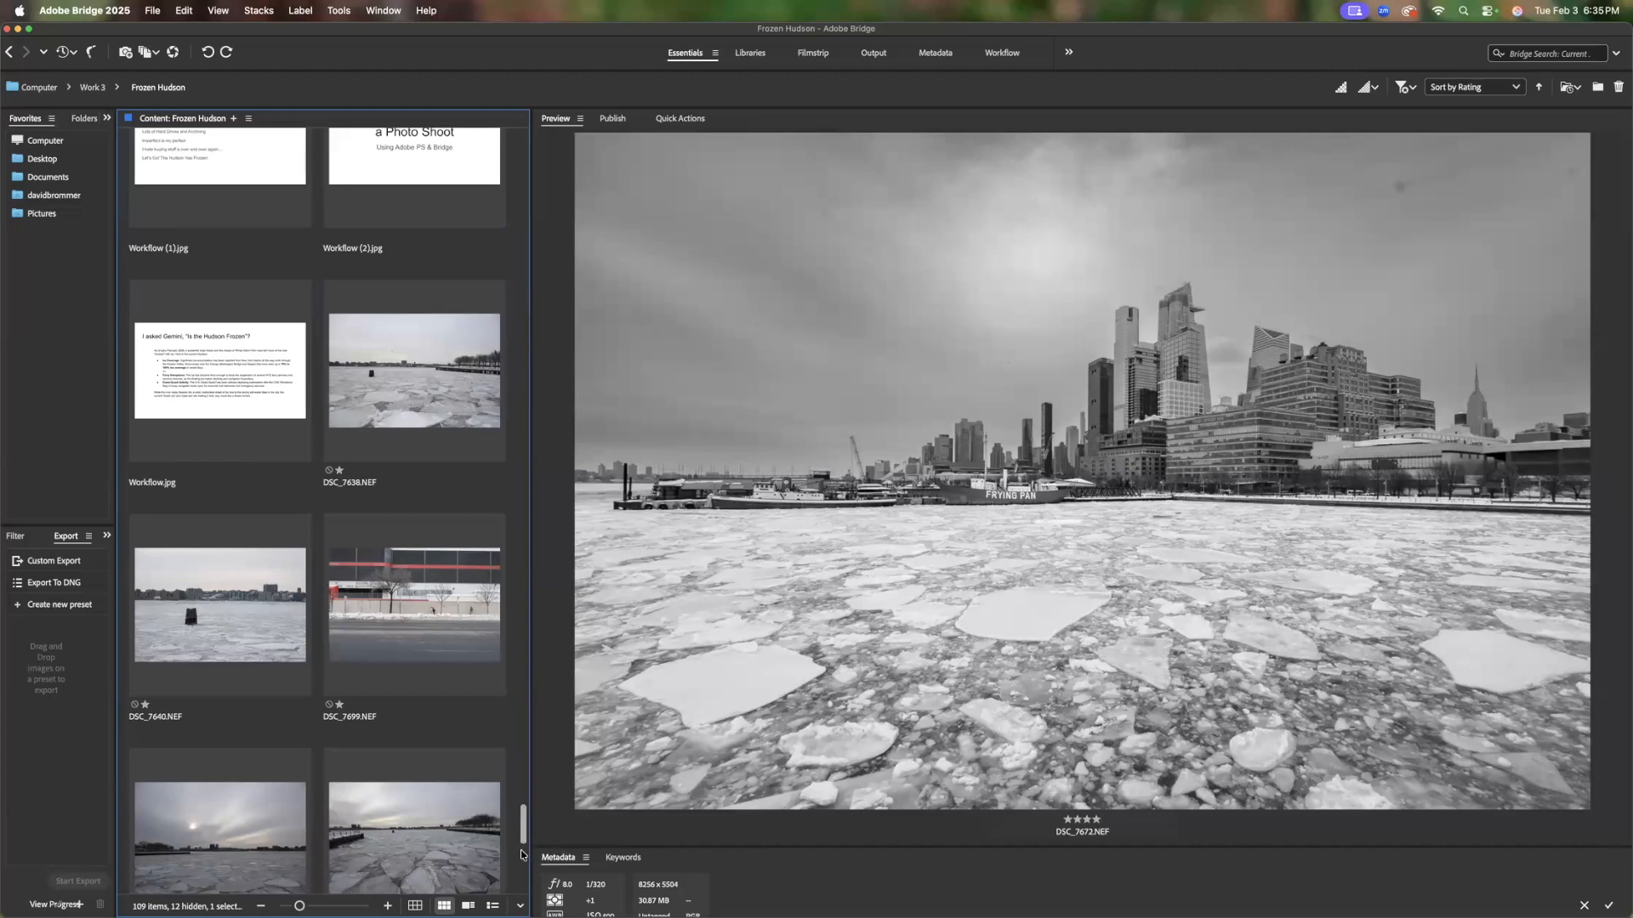
{"action": "scroll", "coordinate": [524, 851], "scroll_direction": "down", "scroll_amount": 4}
{"action": "scroll", "coordinate": [313, 799], "scroll_direction": "down", "scroll_amount": 3}
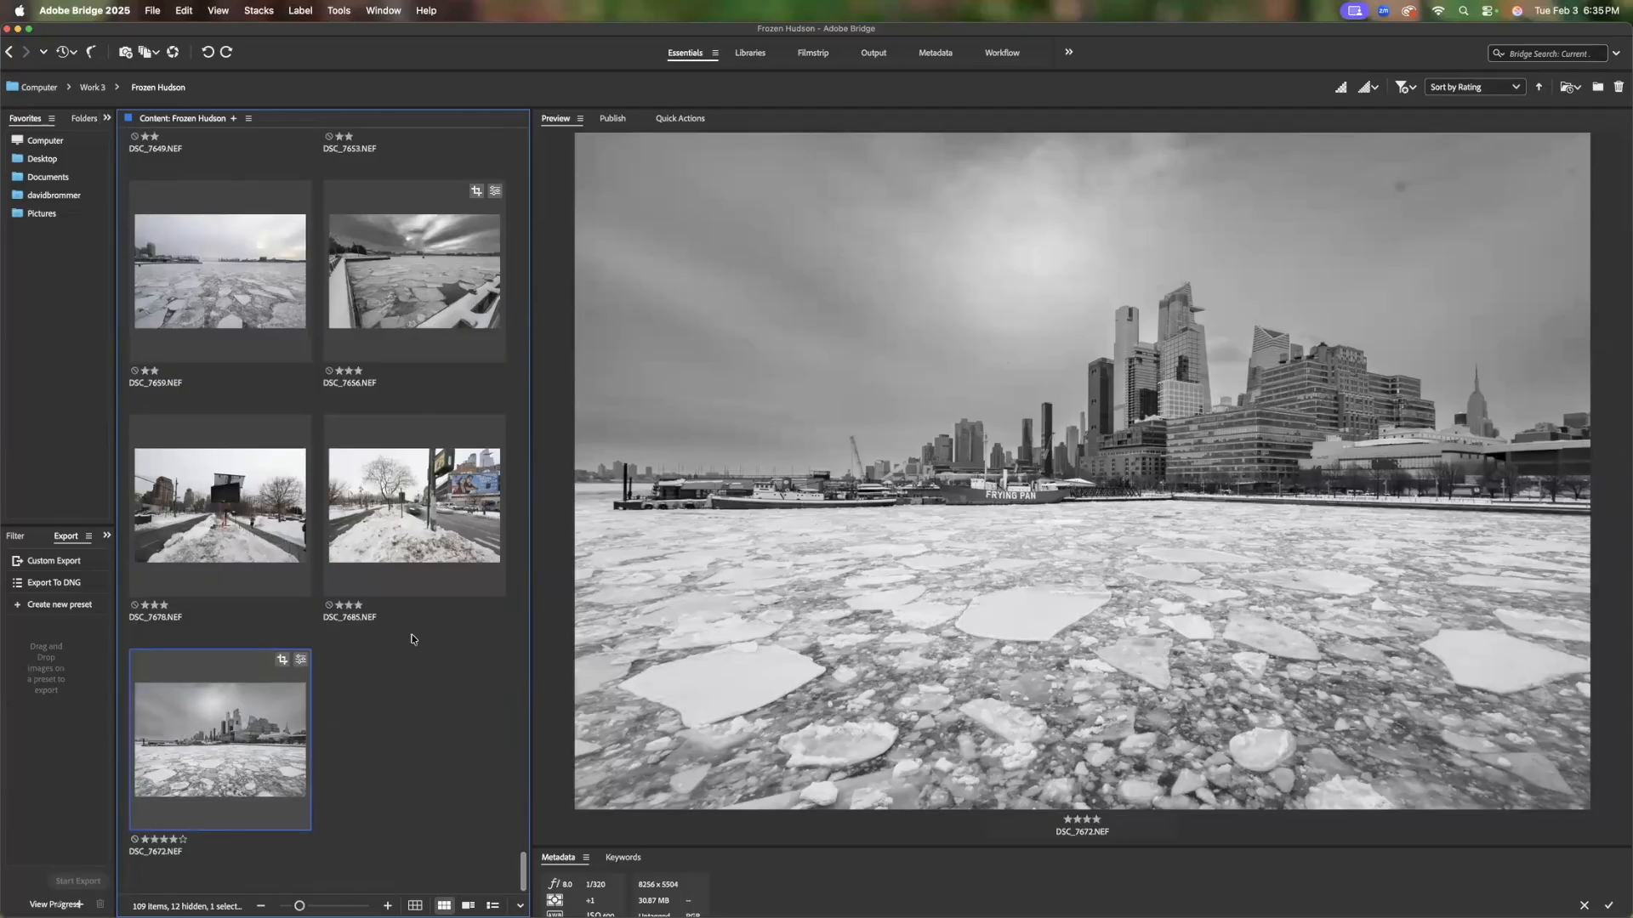
{"action": "left_click", "coordinate": [409, 578]}
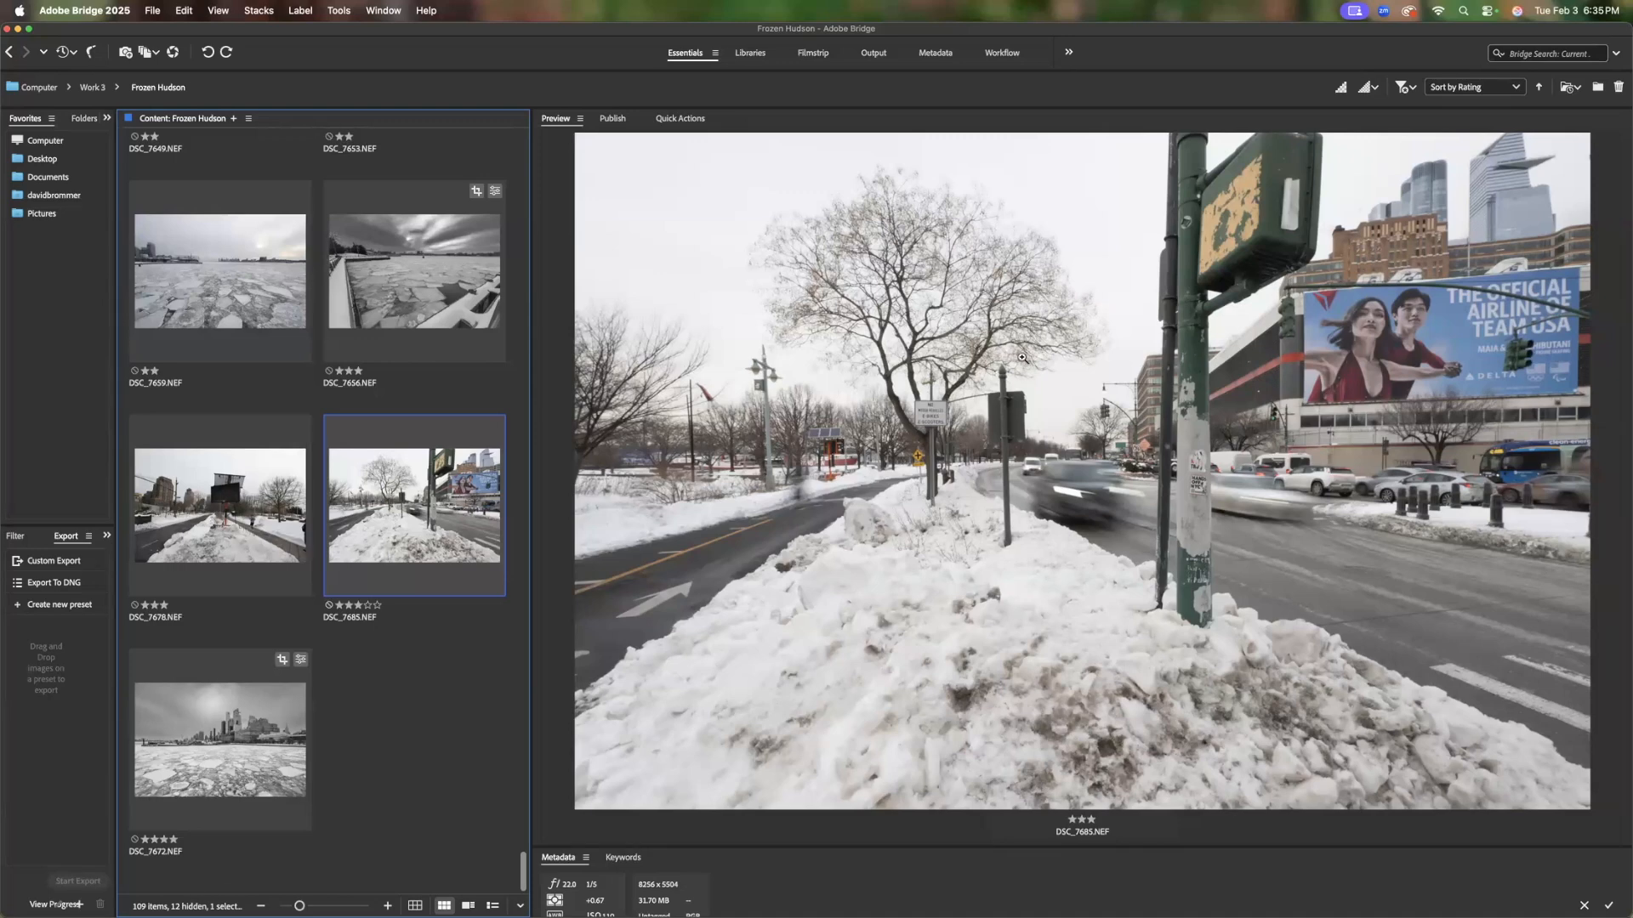
{"action": "double_click", "coordinate": [466, 439]}
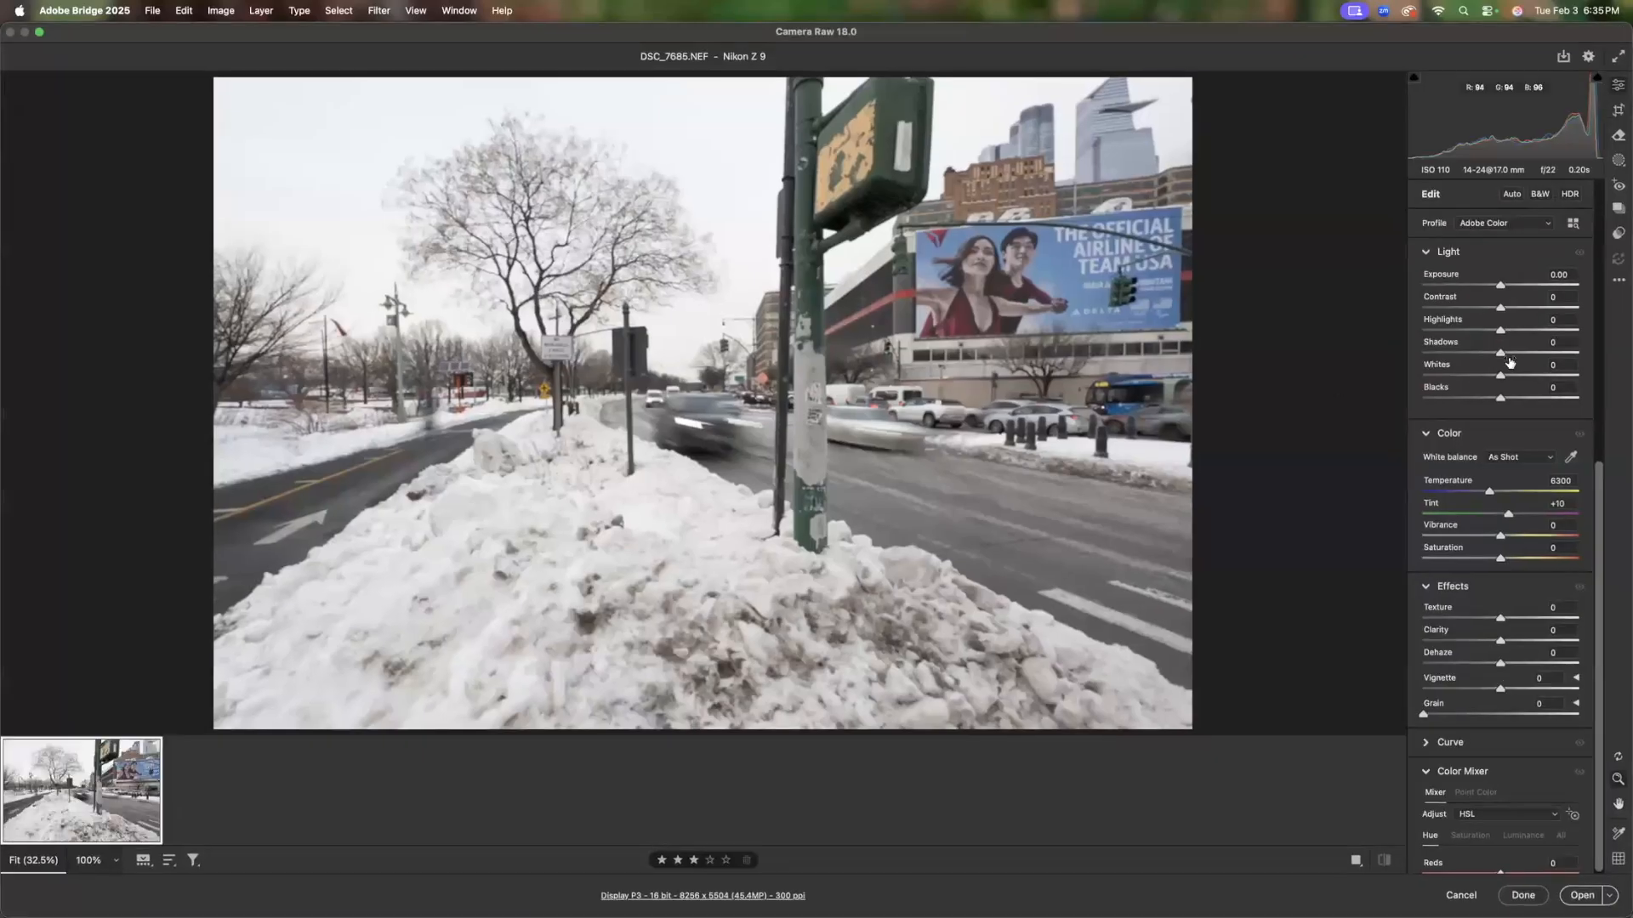
{"action": "left_click", "coordinate": [1541, 194]}
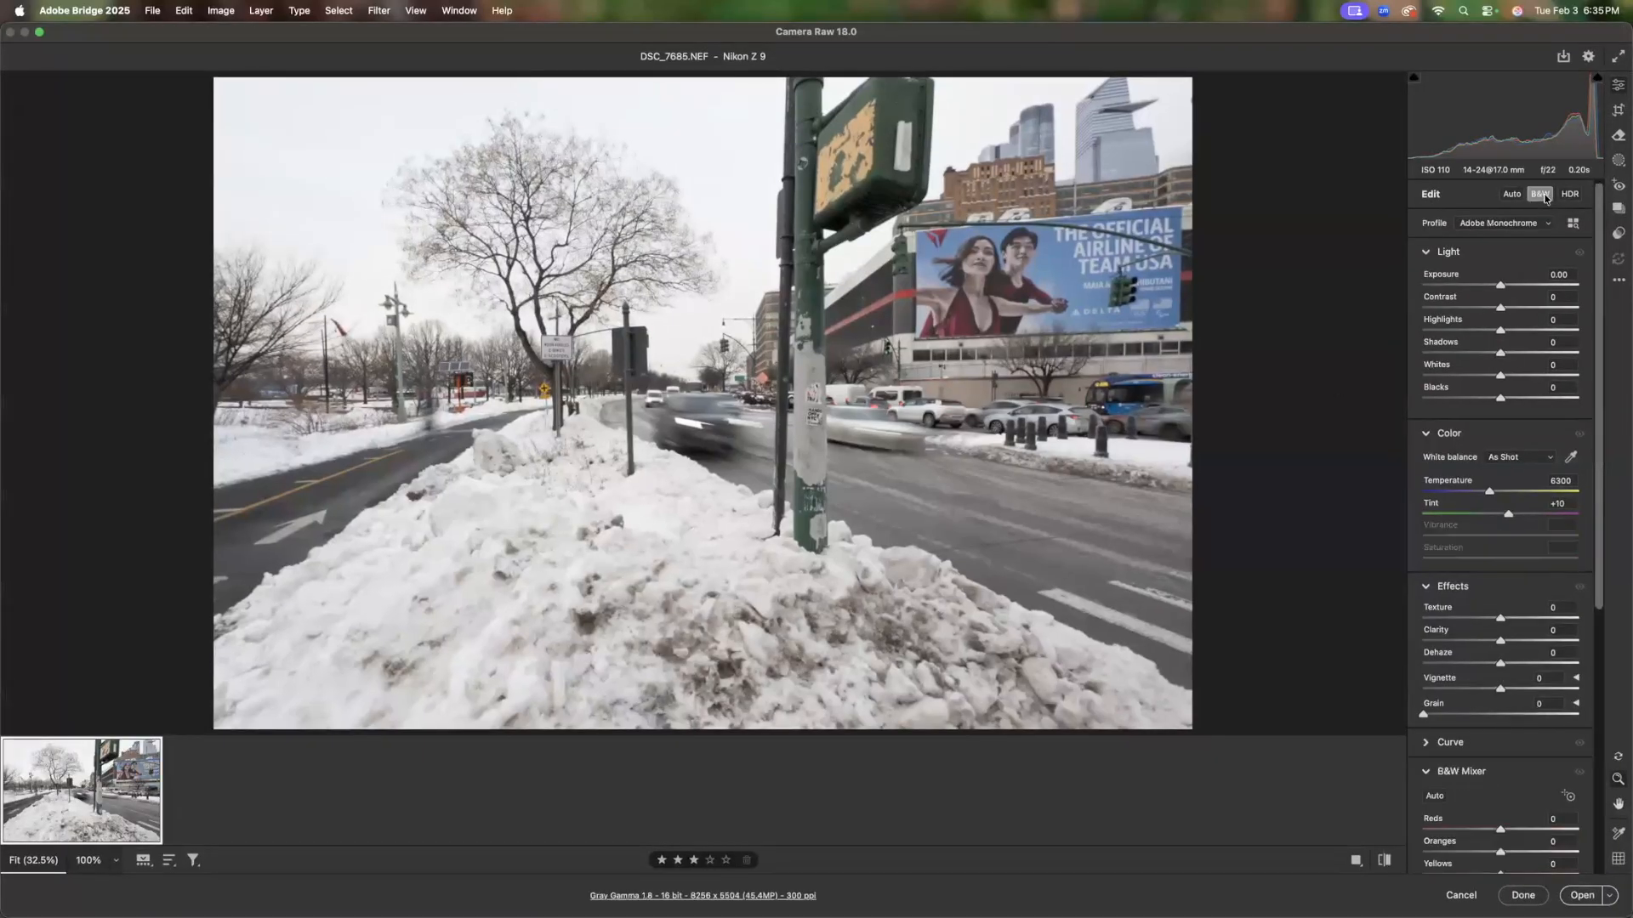
{"action": "left_click", "coordinate": [1618, 111]}
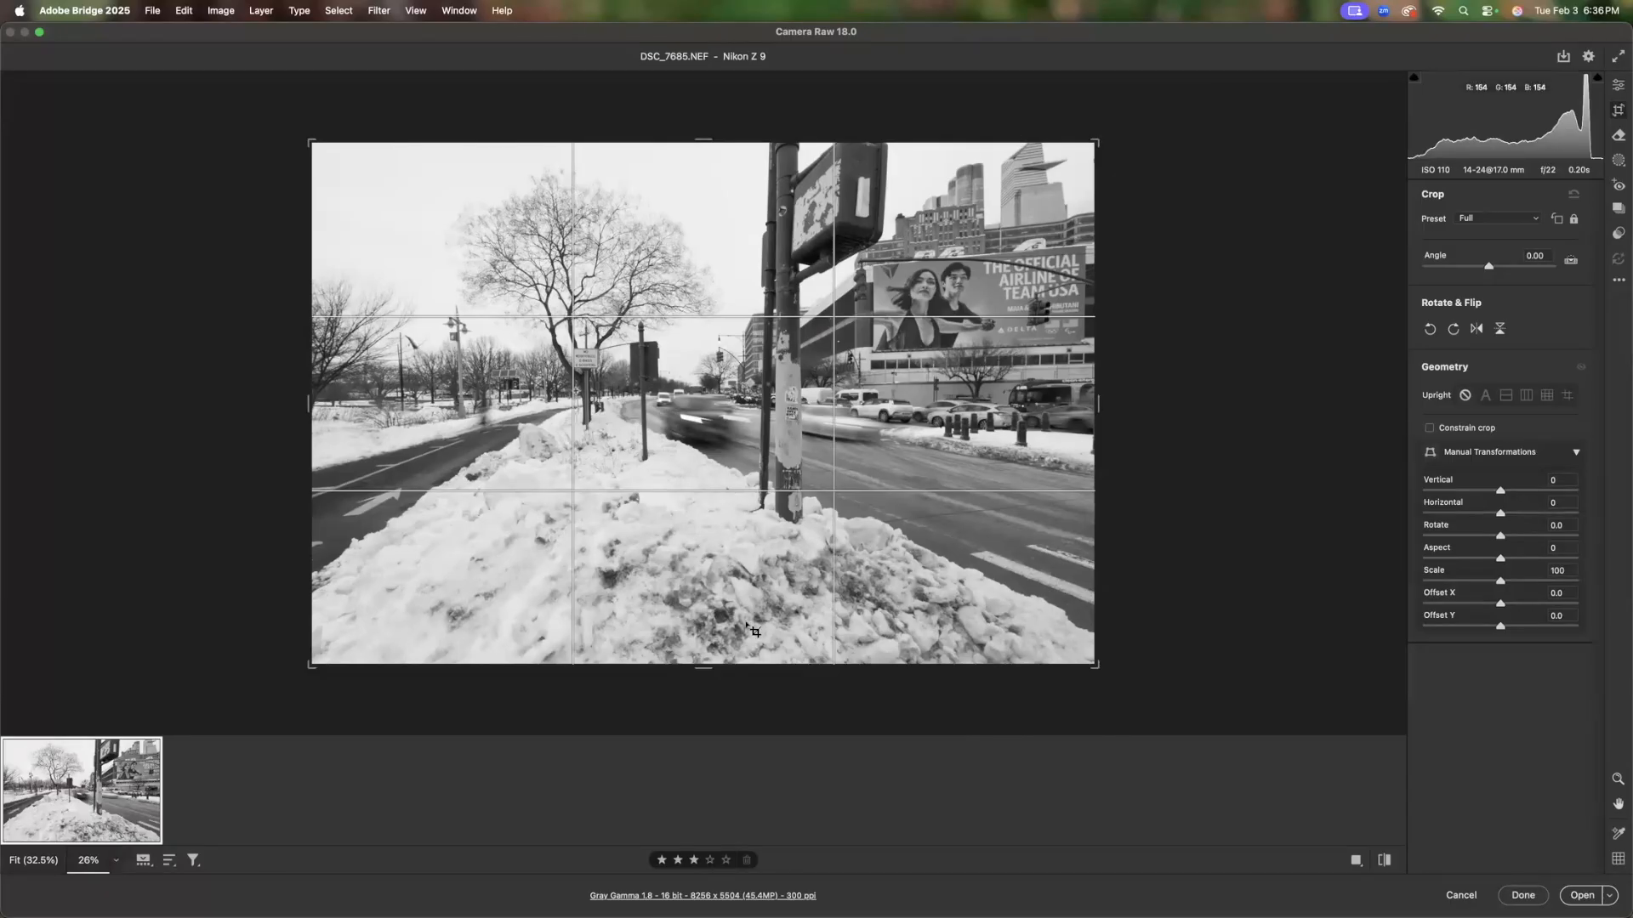
{"action": "mouse_move", "coordinate": [702, 663]}
{"action": "left_mouse_down"}
{"action": "mouse_move", "coordinate": [707, 621]}
{"action": "mouse_move", "coordinate": [704, 666]}
{"action": "left_mouse_up"}
{"action": "left_click", "coordinate": [1617, 86]}
Apply the automatic tone adjustments to DSC_7685.NEF, comparing them on and off, and set dehaze to +8
{"action": "left_click", "coordinate": [1510, 195]}
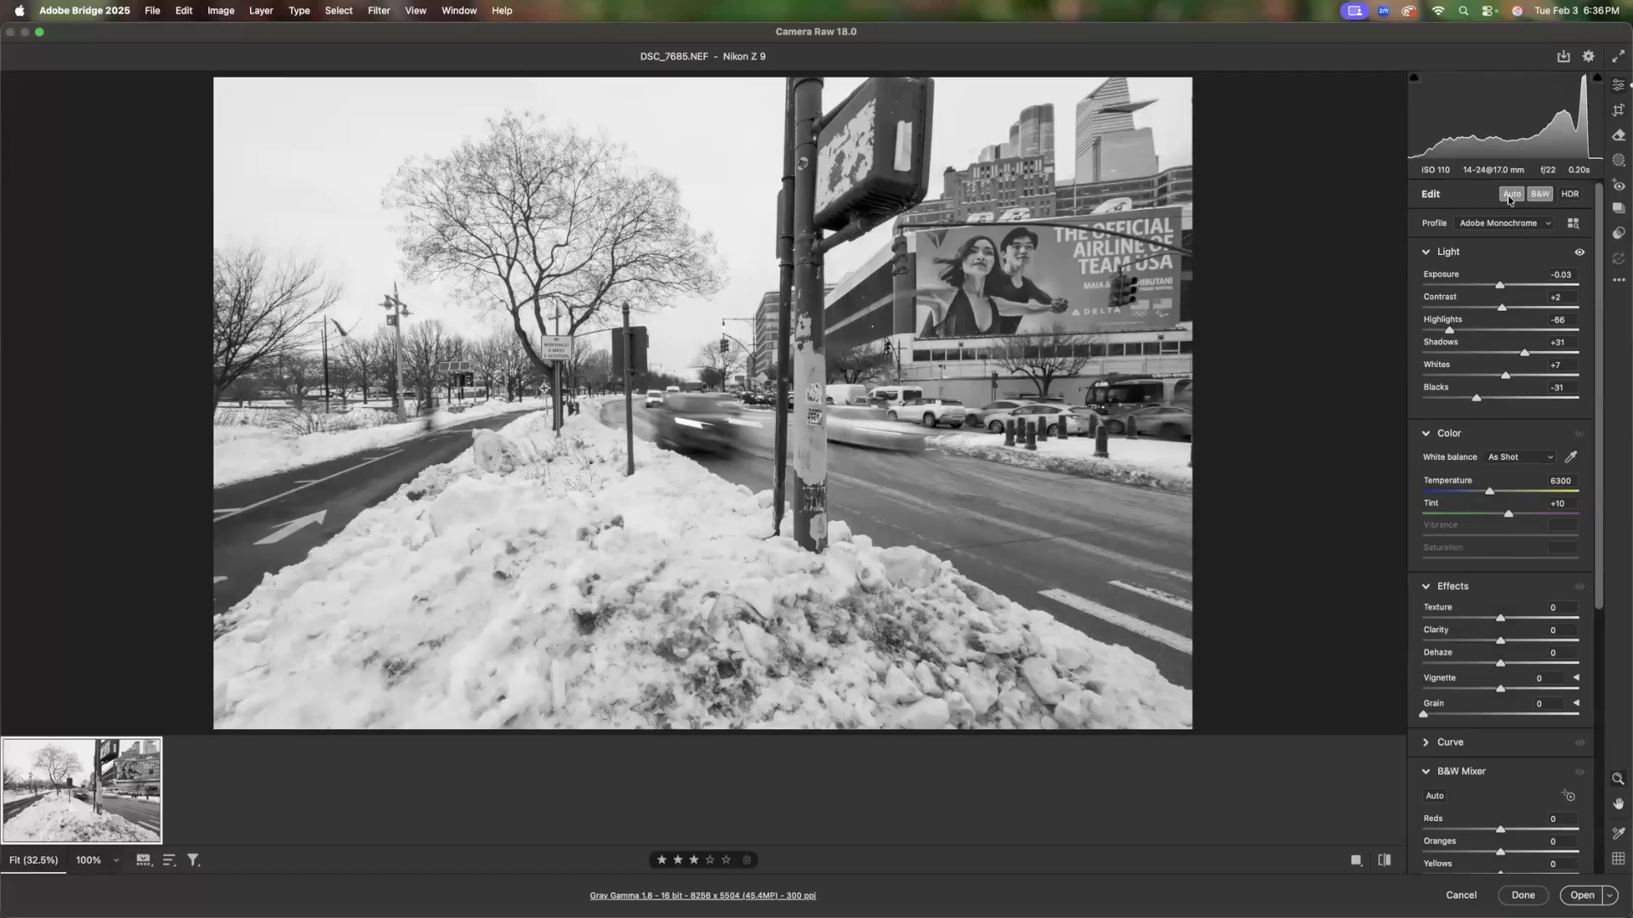
{"action": "left_click", "coordinate": [1511, 197]}
{"action": "left_click", "coordinate": [1510, 196]}
{"action": "left_click", "coordinate": [1508, 198]}
{"action": "left_click", "coordinate": [1508, 198]}
{"action": "mouse_move", "coordinate": [1502, 667]}
{"action": "left_mouse_down"}
{"action": "mouse_move", "coordinate": [1541, 665]}
{"action": "mouse_move", "coordinate": [1507, 665]}
{"action": "left_mouse_up"}
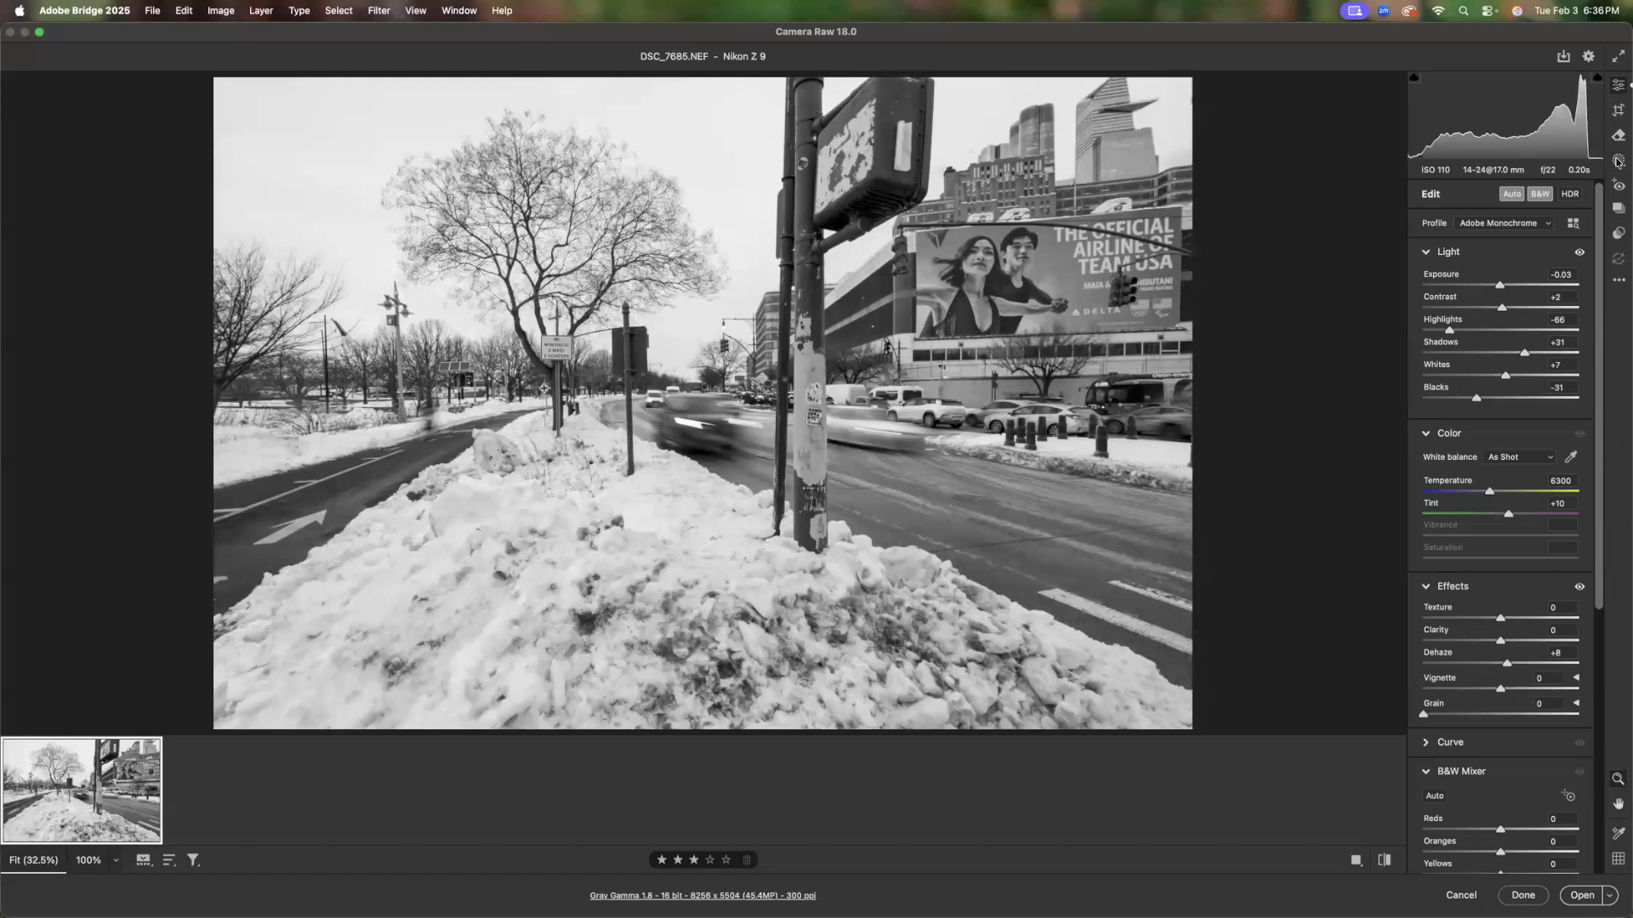
Create a sky mask on the street photo and set its dehaze to +31 and exposure to -0.75
{"action": "key", "text": "m"}
{"action": "left_click", "coordinate": [1499, 236]}
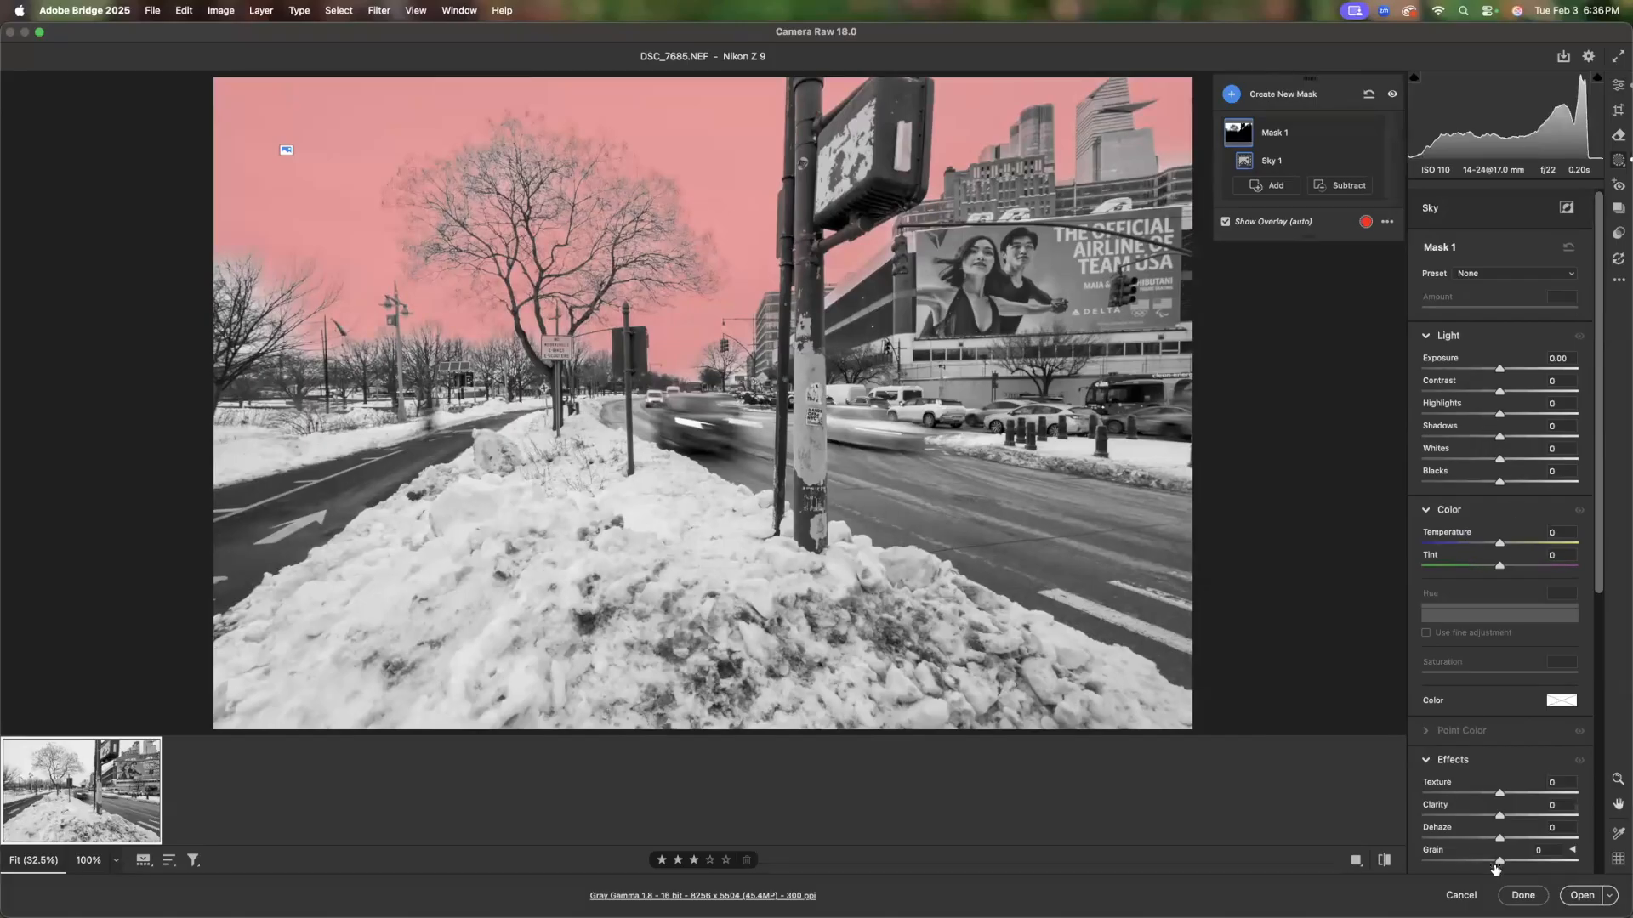
{"action": "mouse_move", "coordinate": [1499, 840]}
{"action": "left_mouse_down"}
{"action": "mouse_move", "coordinate": [1557, 838]}
{"action": "mouse_move", "coordinate": [1523, 840]}
{"action": "left_mouse_up"}
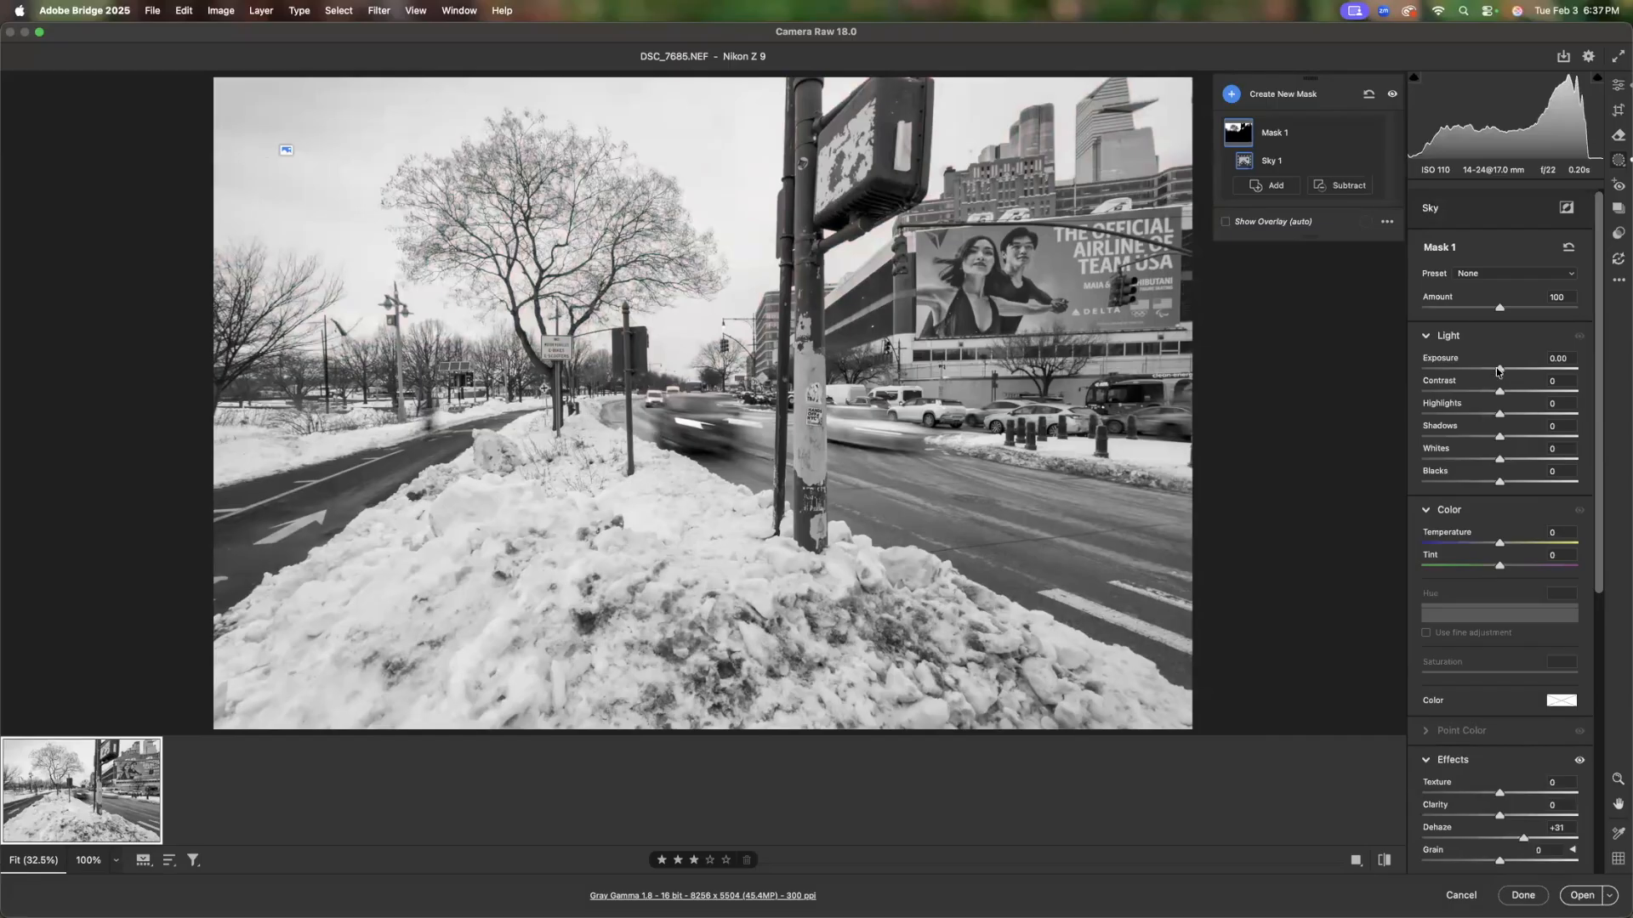
{"action": "left_click_drag", "start_coordinate": [1500, 371], "coordinate": [1485, 375]}
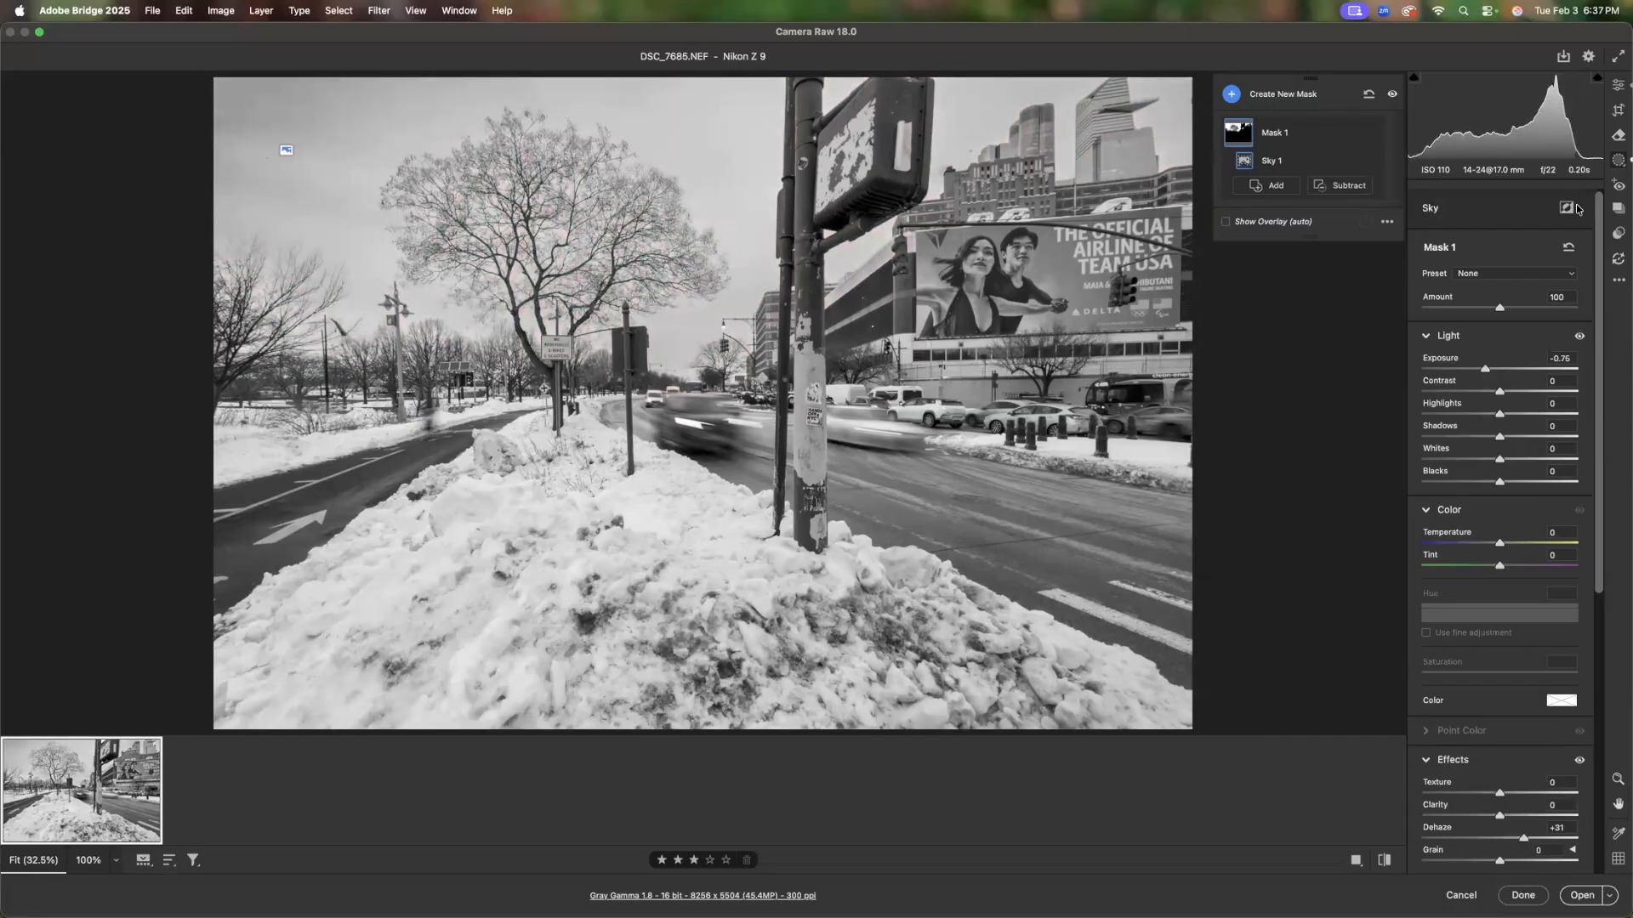
Set the street photo's global vignette to +7 and apply the edits without opening the image
{"action": "left_click", "coordinate": [1617, 86]}
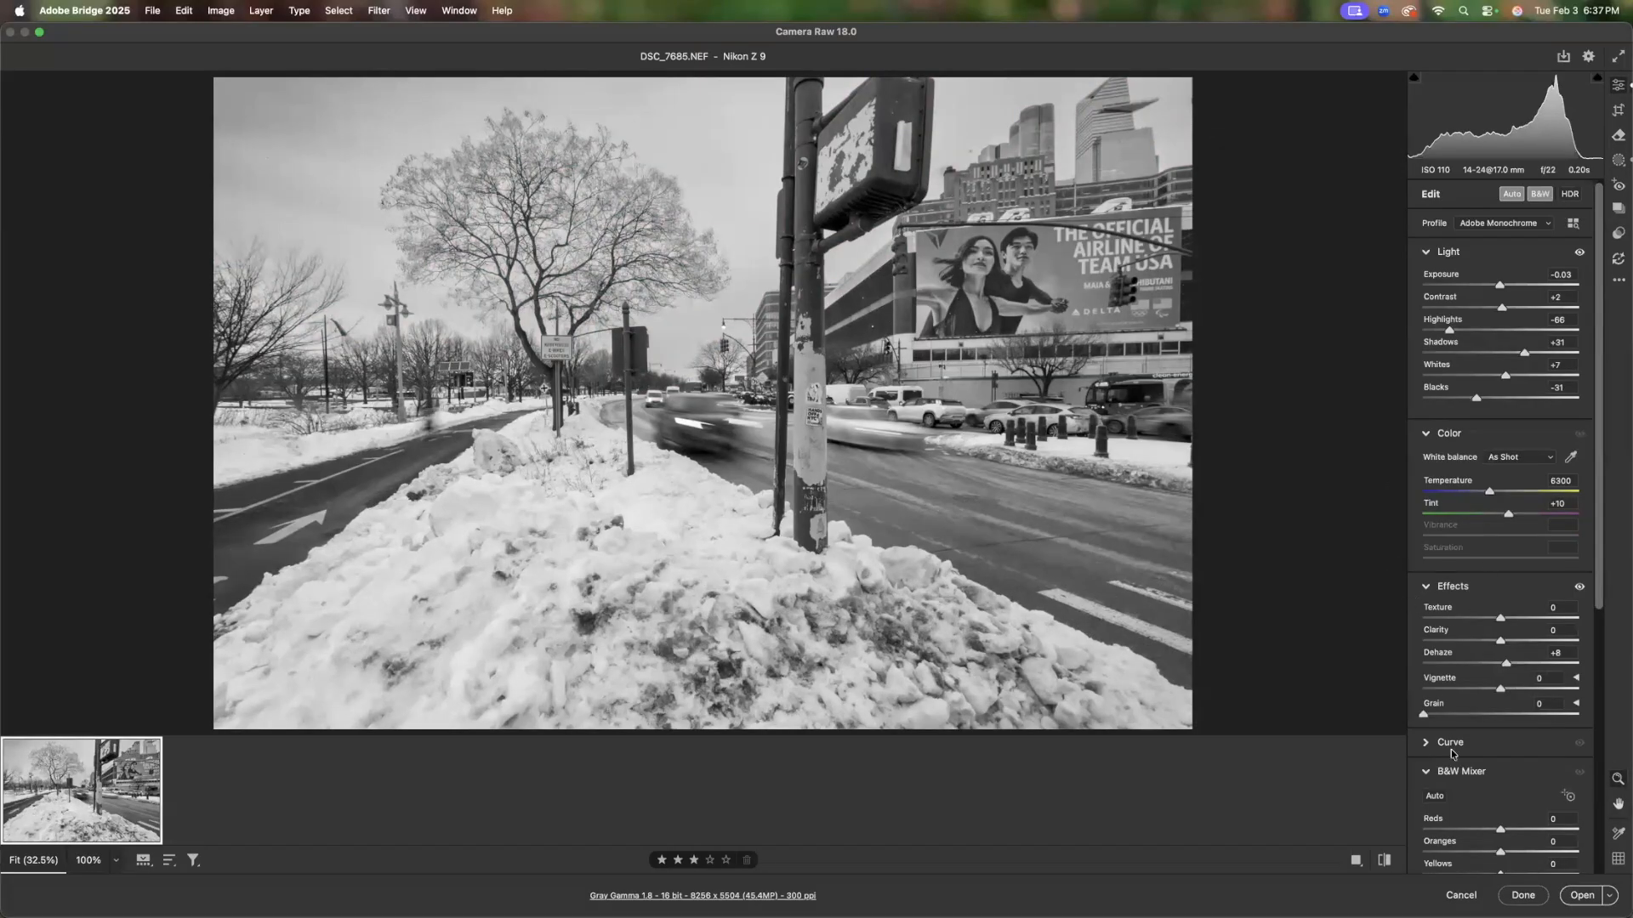
{"action": "left_click_drag", "start_coordinate": [1501, 691], "coordinate": [1506, 693]}
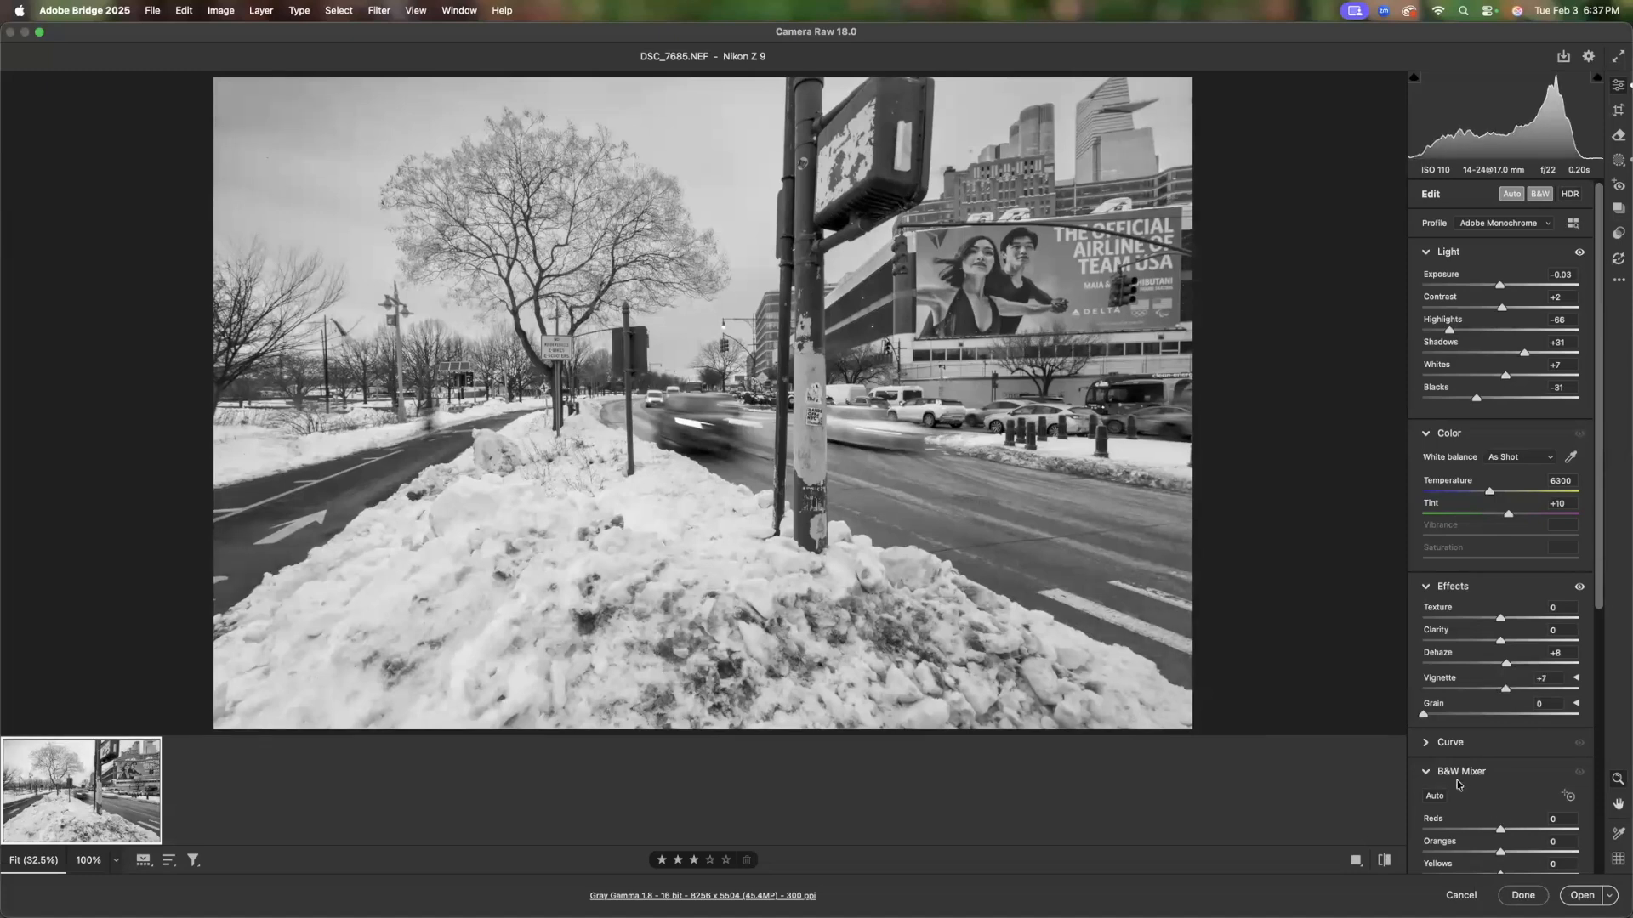
{"action": "left_click", "coordinate": [1523, 895]}
Open the two-star river ice photo DSC_7659.NEF in Camera Raw and convert it to black and white
{"action": "left_click", "coordinate": [430, 591]}
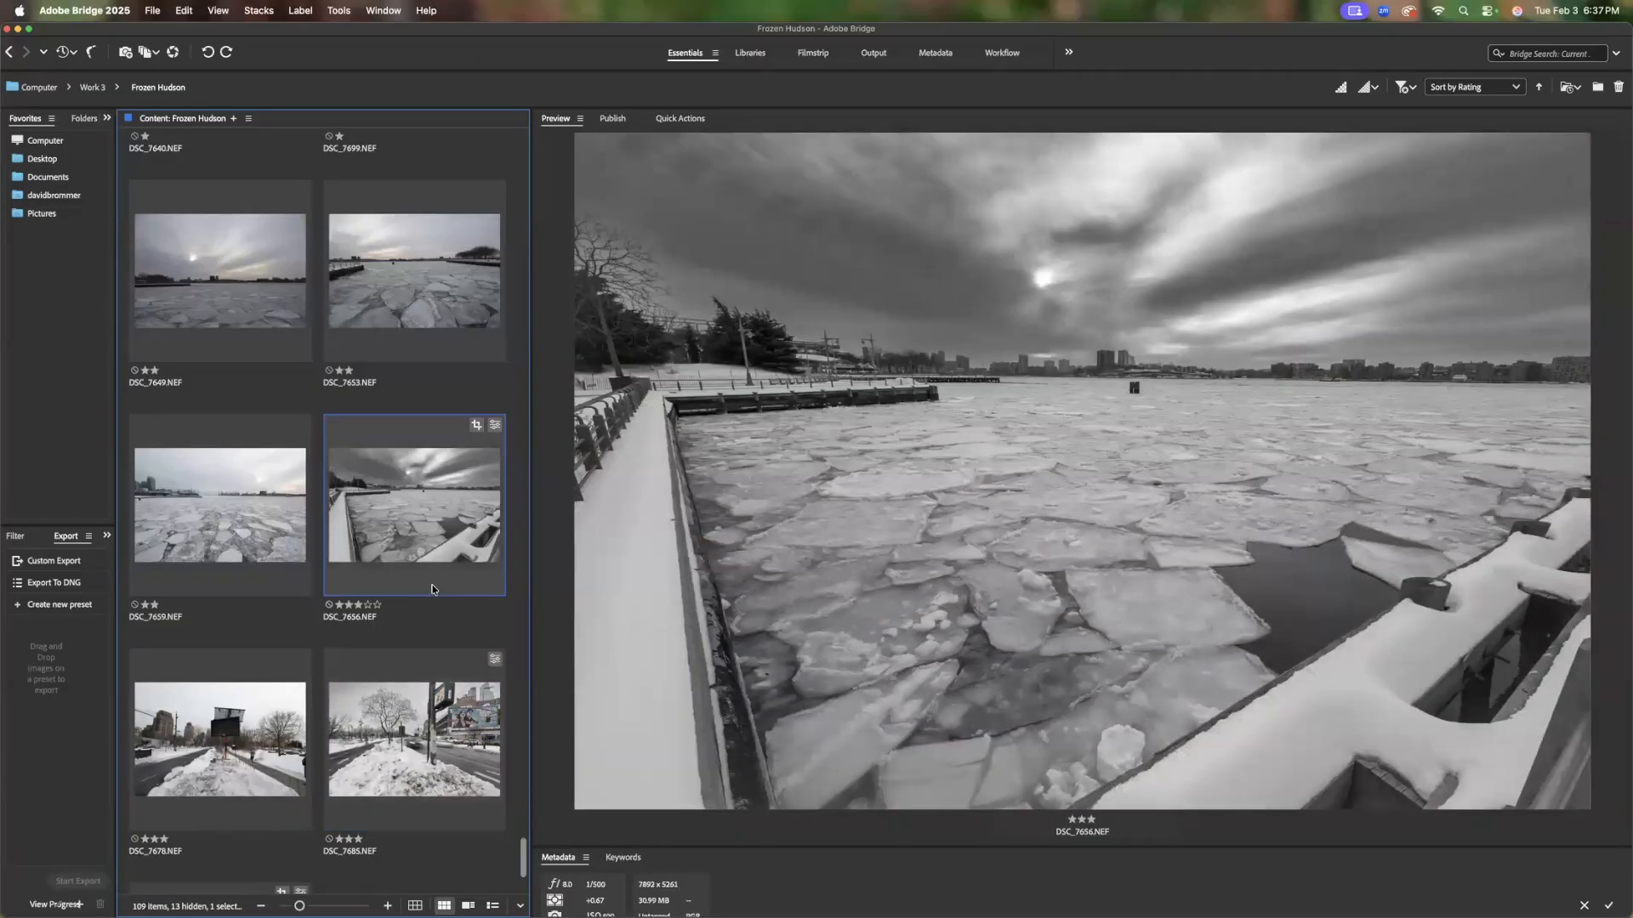
{"action": "left_click", "coordinate": [296, 470]}
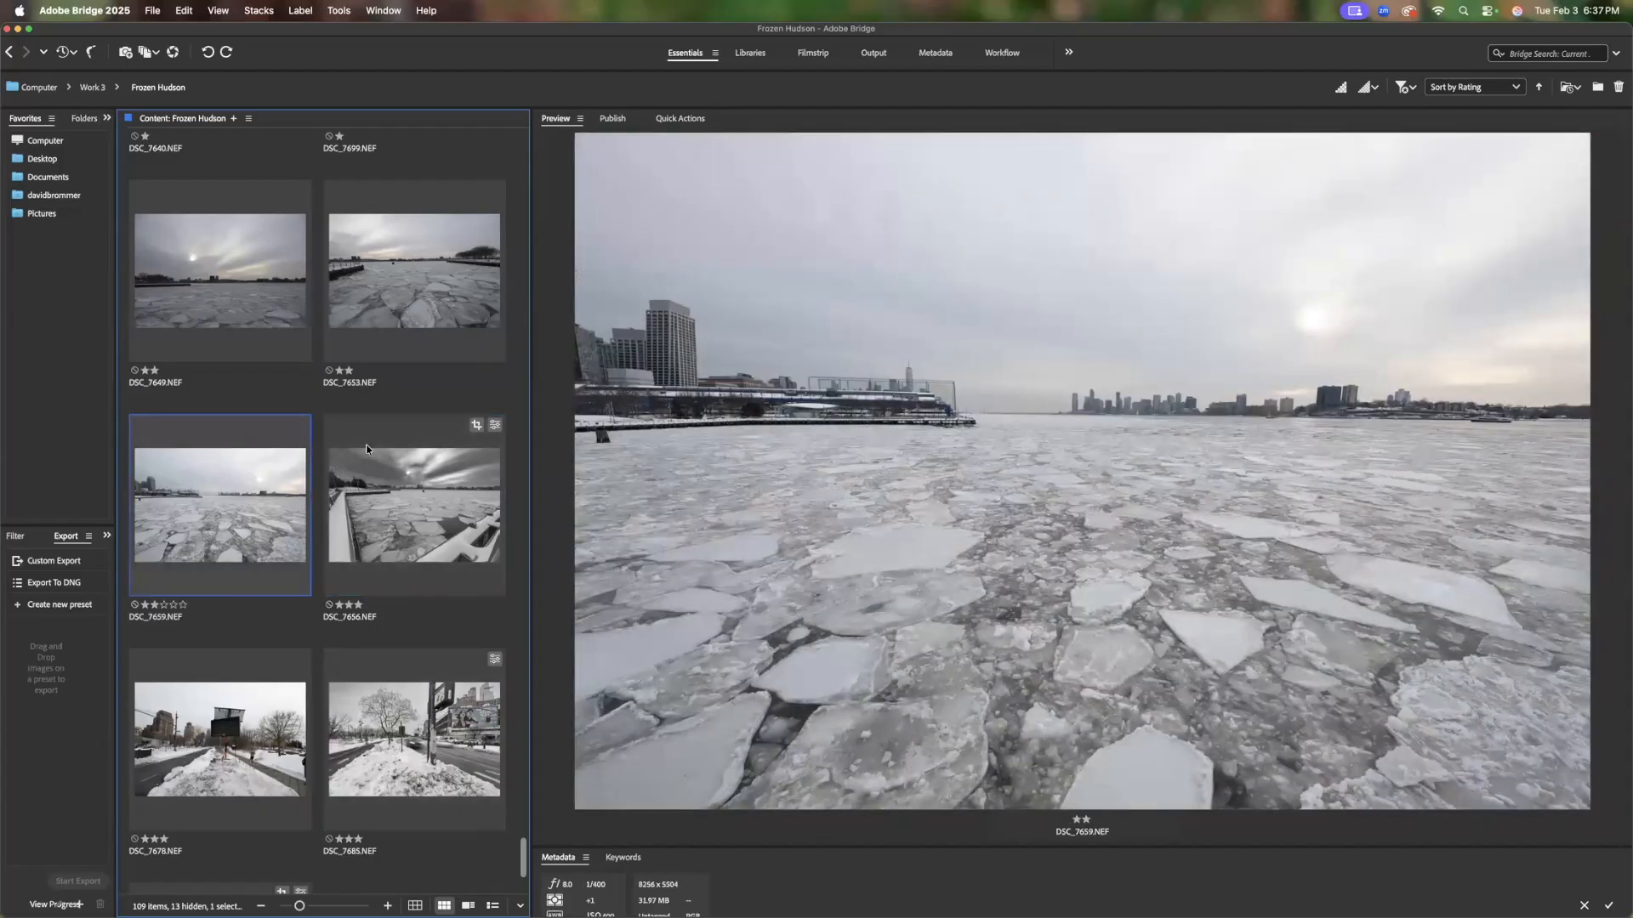
{"action": "double_click", "coordinate": [232, 432]}
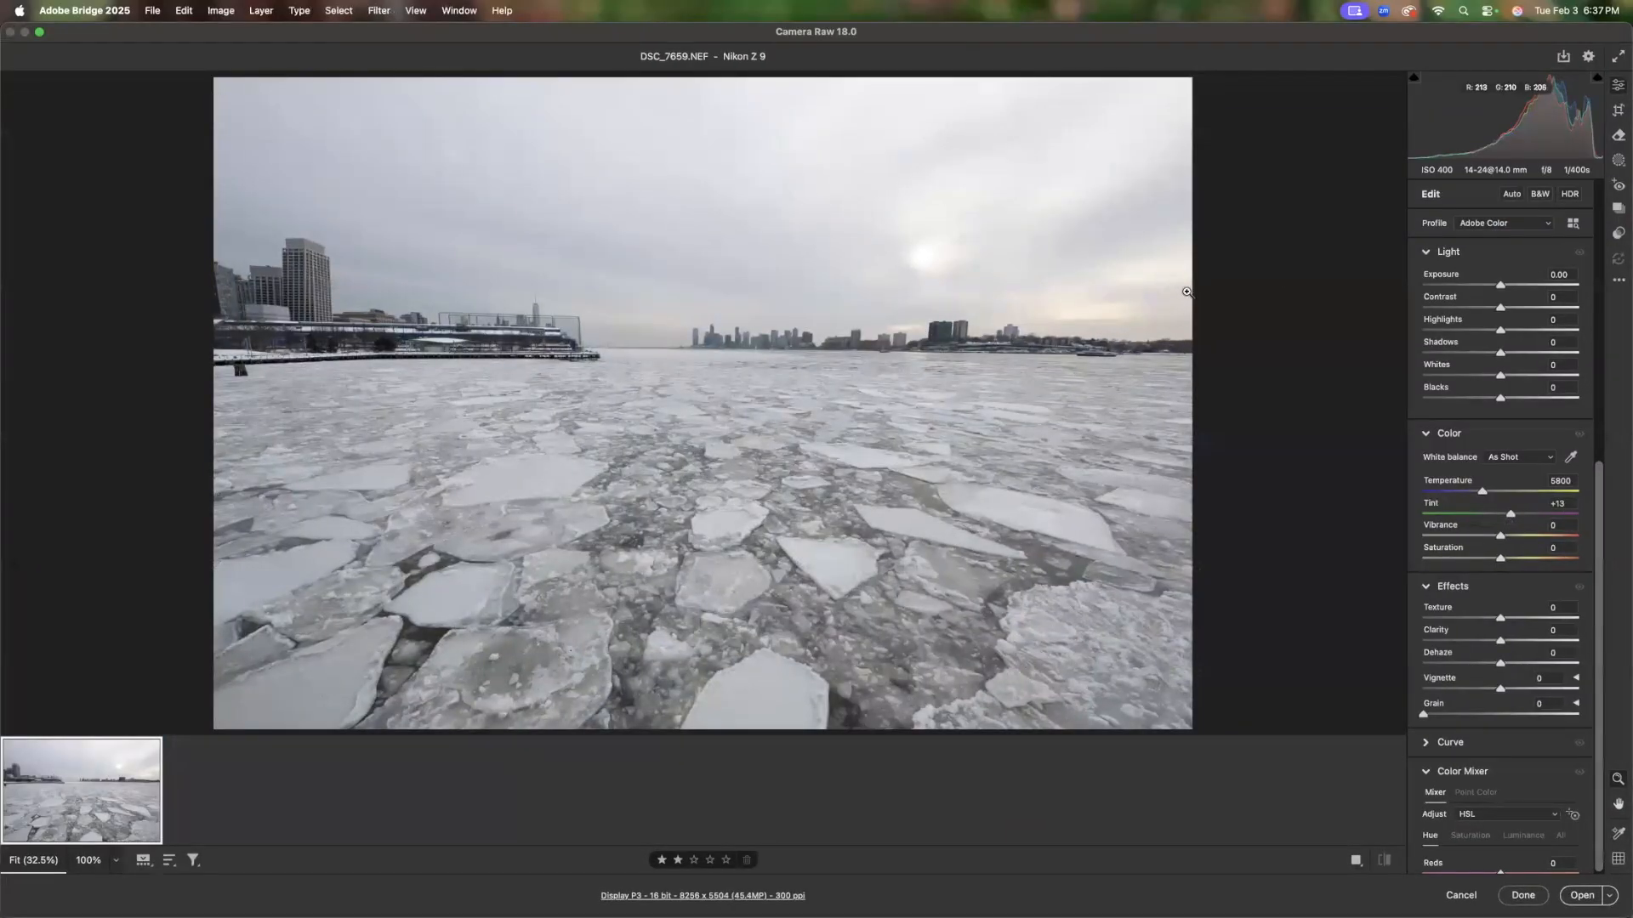
{"action": "left_click", "coordinate": [1541, 199]}
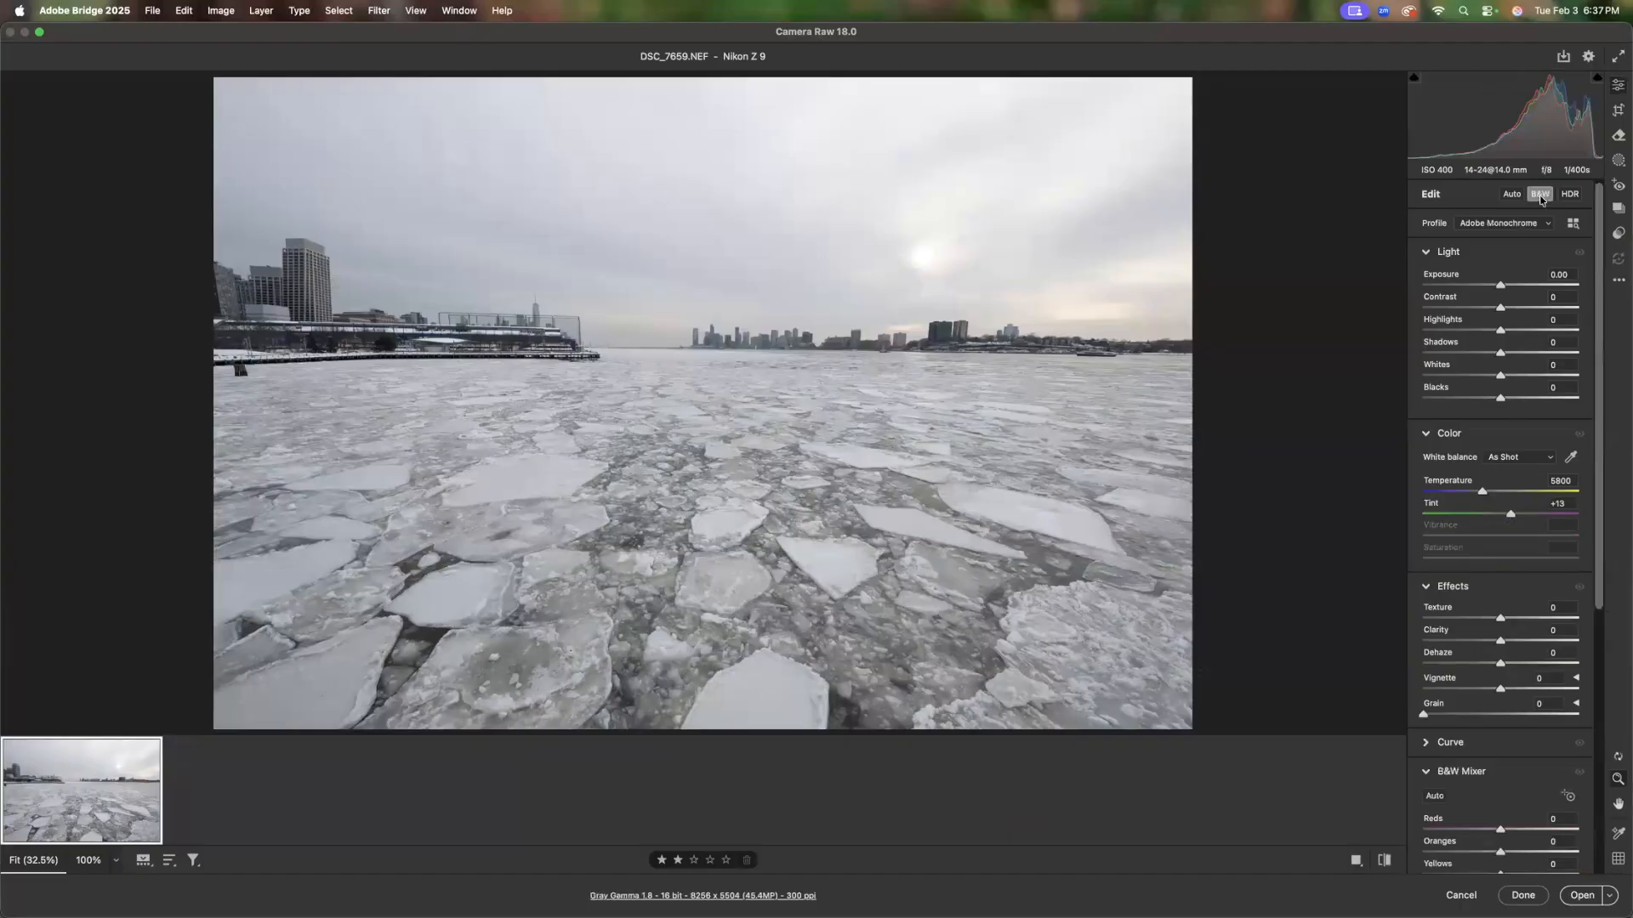
Crop the river ice photo slightly tighter at its original proportions, to about 7761 x 5174 pixels
{"action": "left_click", "coordinate": [1619, 110]}
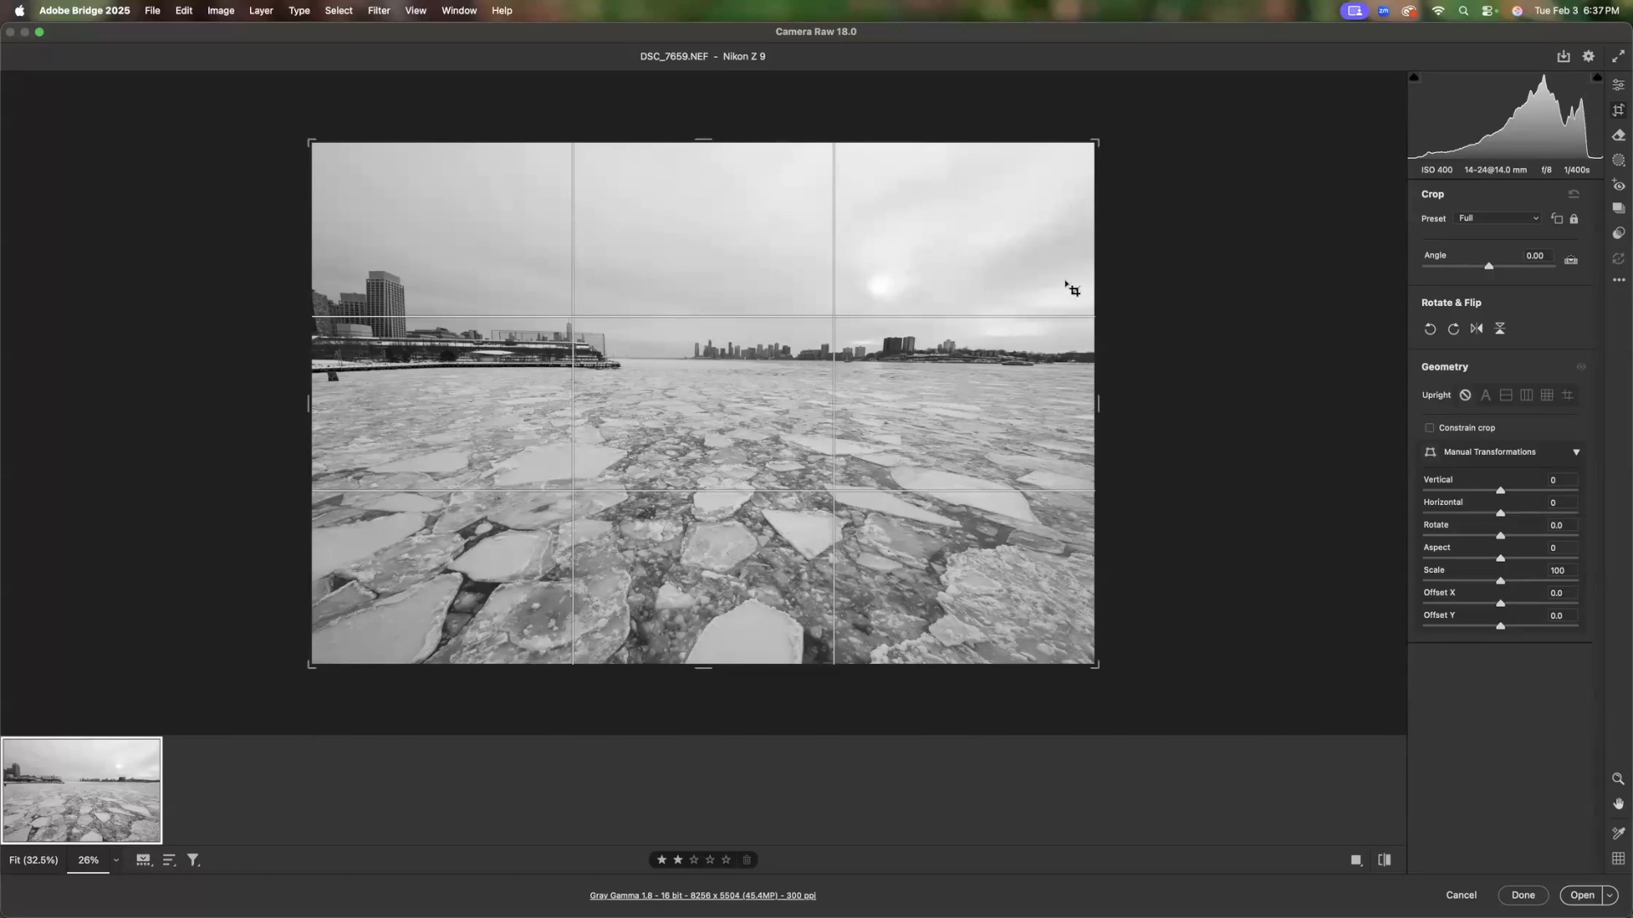
{"action": "left_click_drag", "start_coordinate": [1092, 148], "coordinate": [1081, 155]}
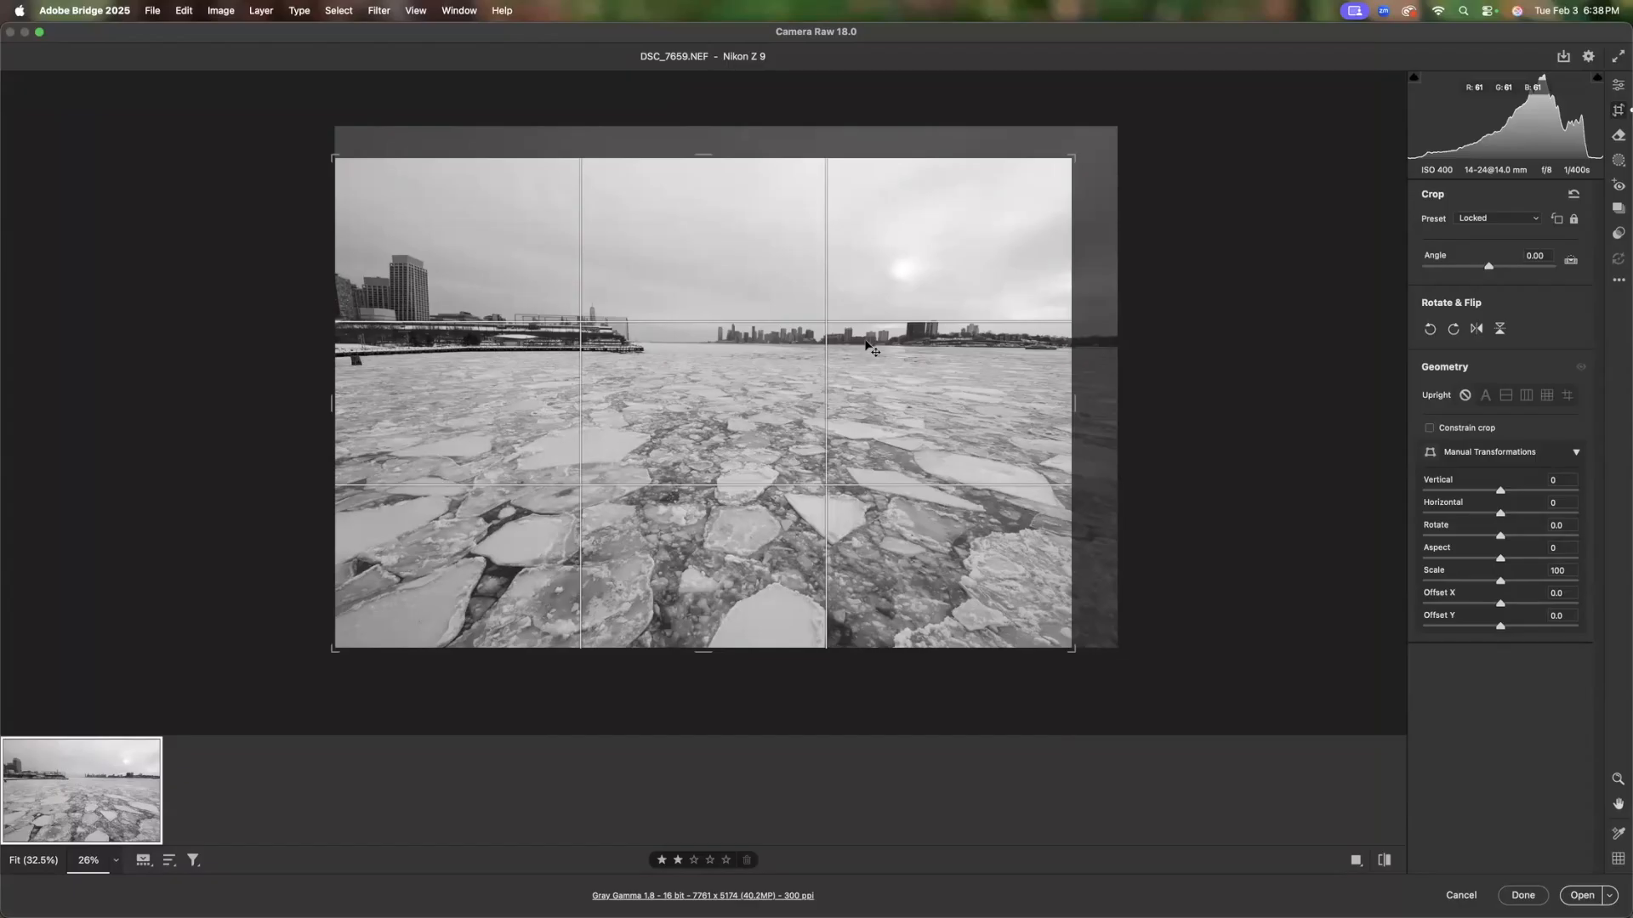
{"action": "key", "text": "Return"}
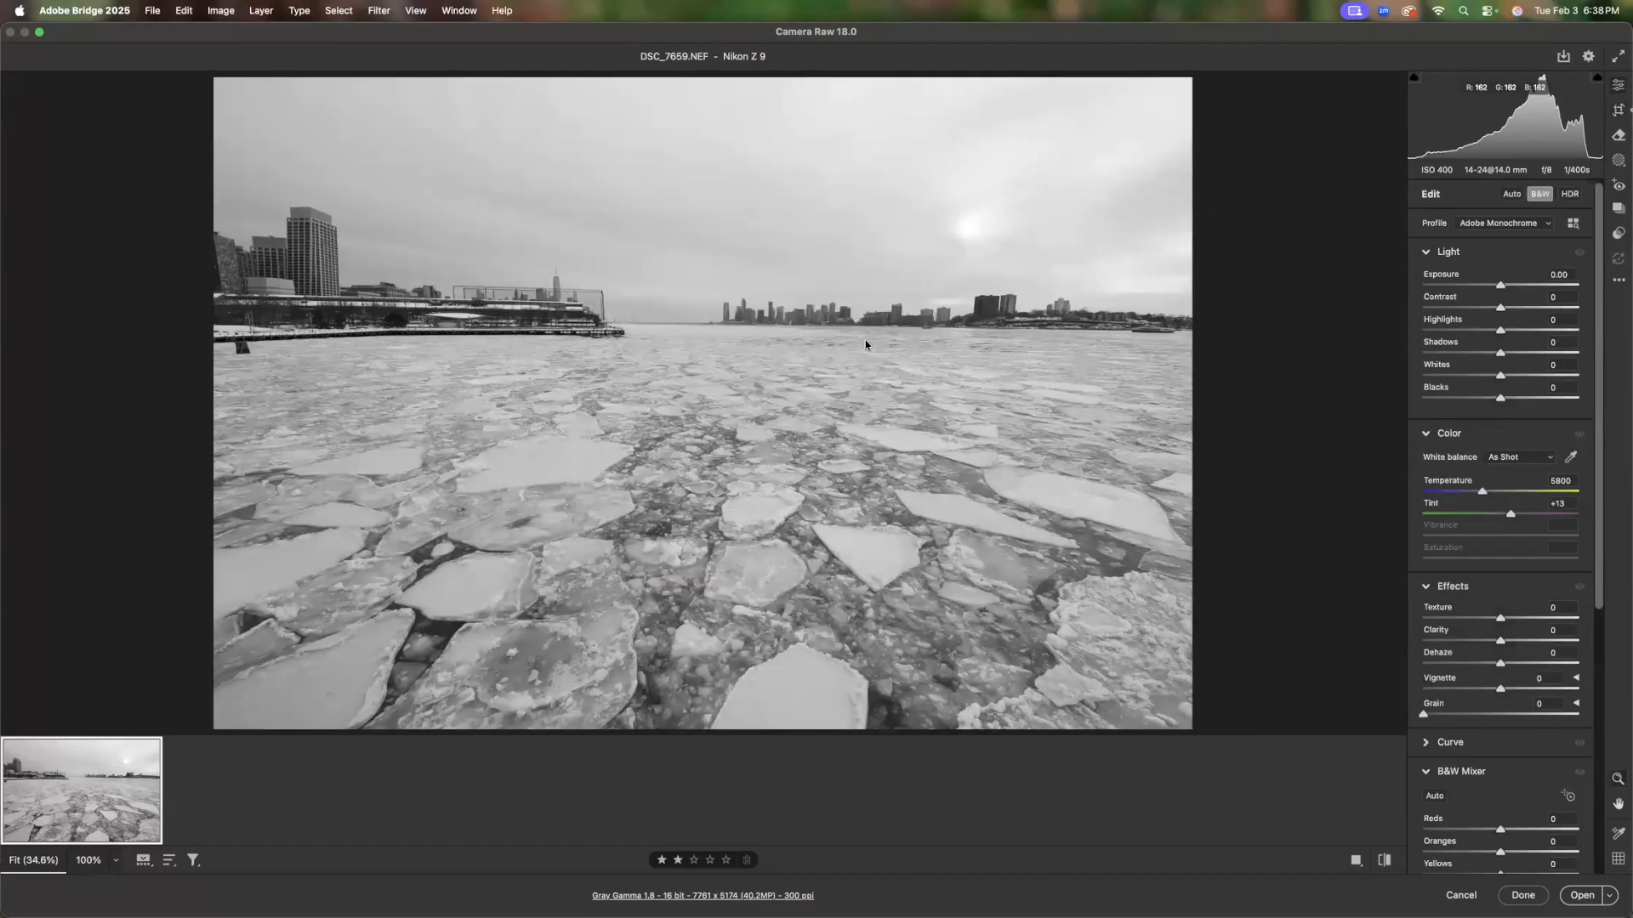
Create a sky mask on the river ice photo and set its exposure to -0.35 and dehaze to +31
{"action": "left_click", "coordinate": [1618, 161]}
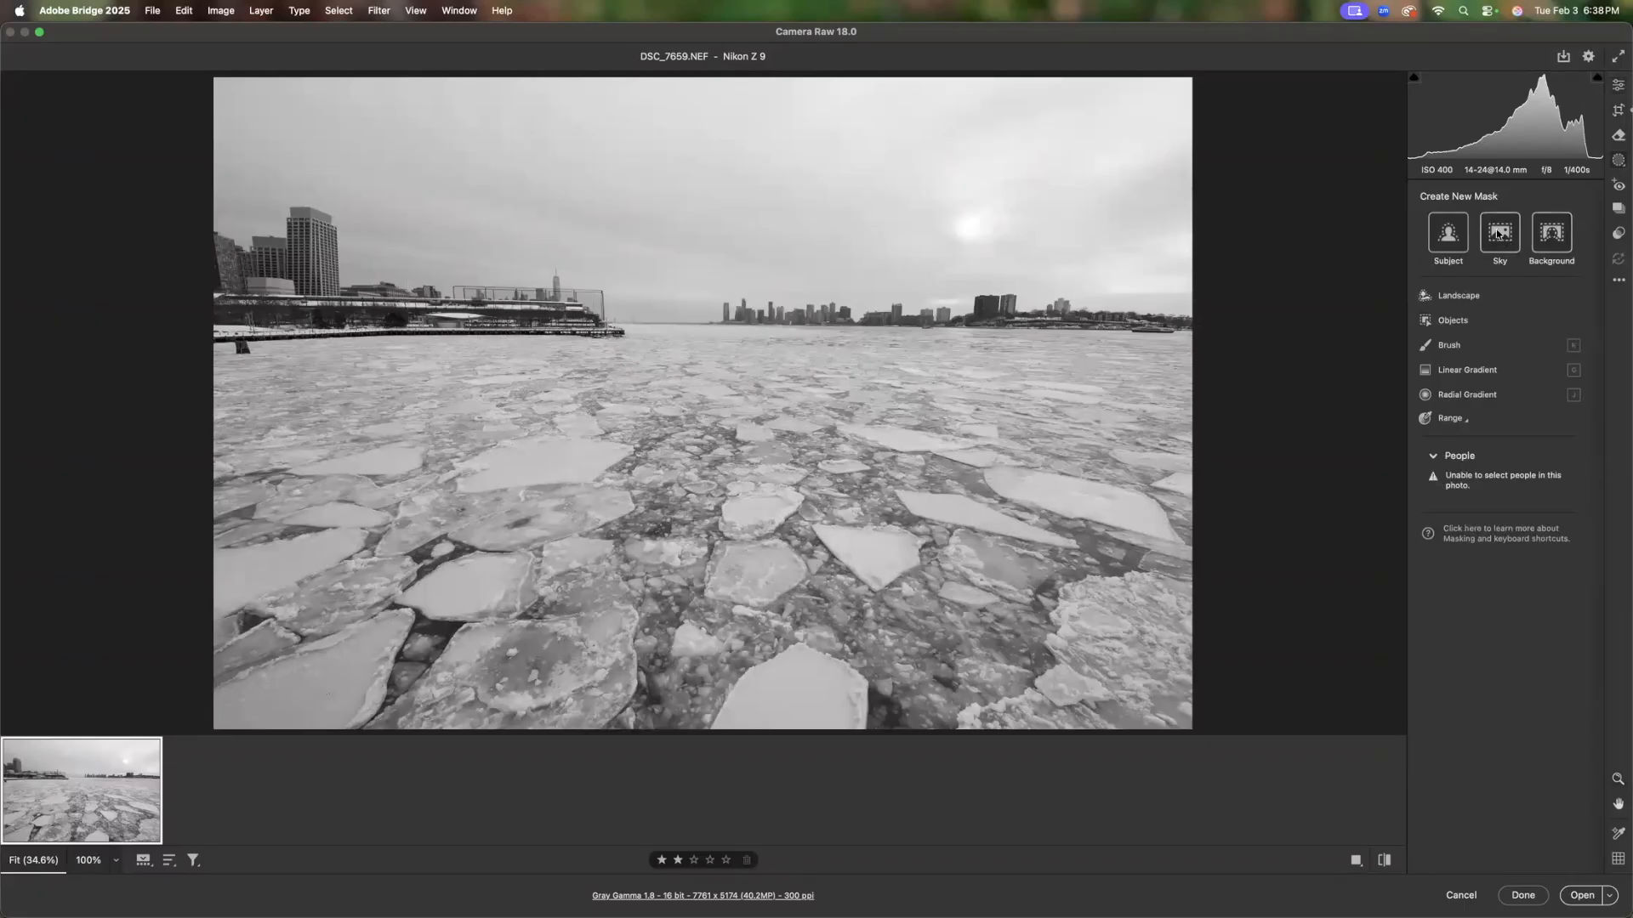
{"action": "left_click", "coordinate": [1500, 237]}
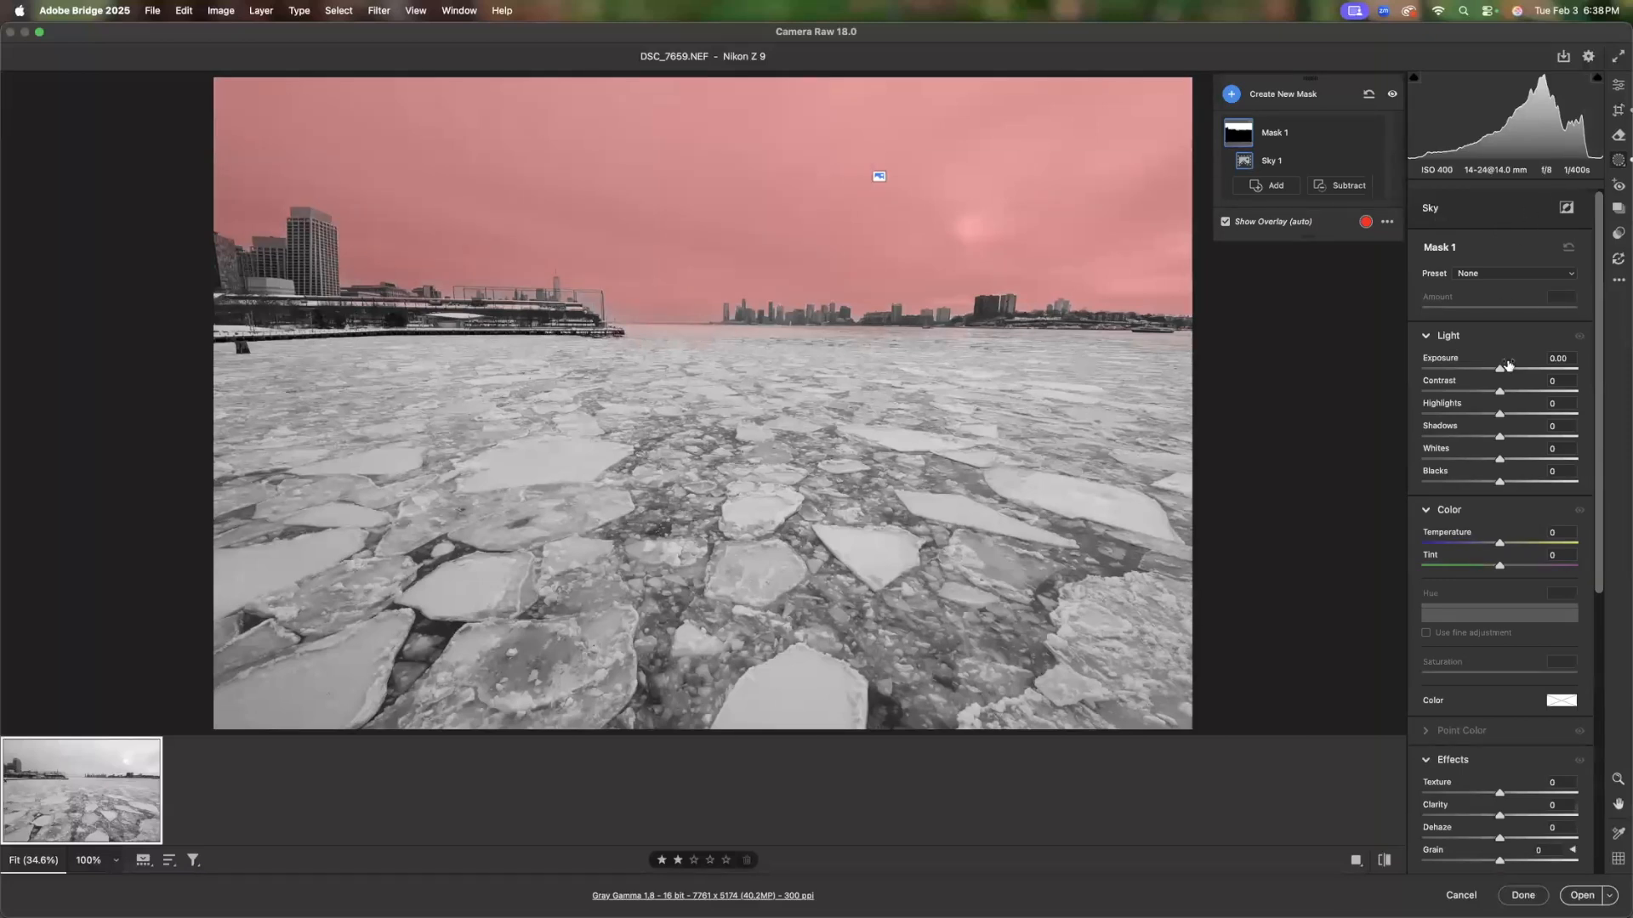
{"action": "left_click_drag", "start_coordinate": [1500, 371], "coordinate": [1496, 371]}
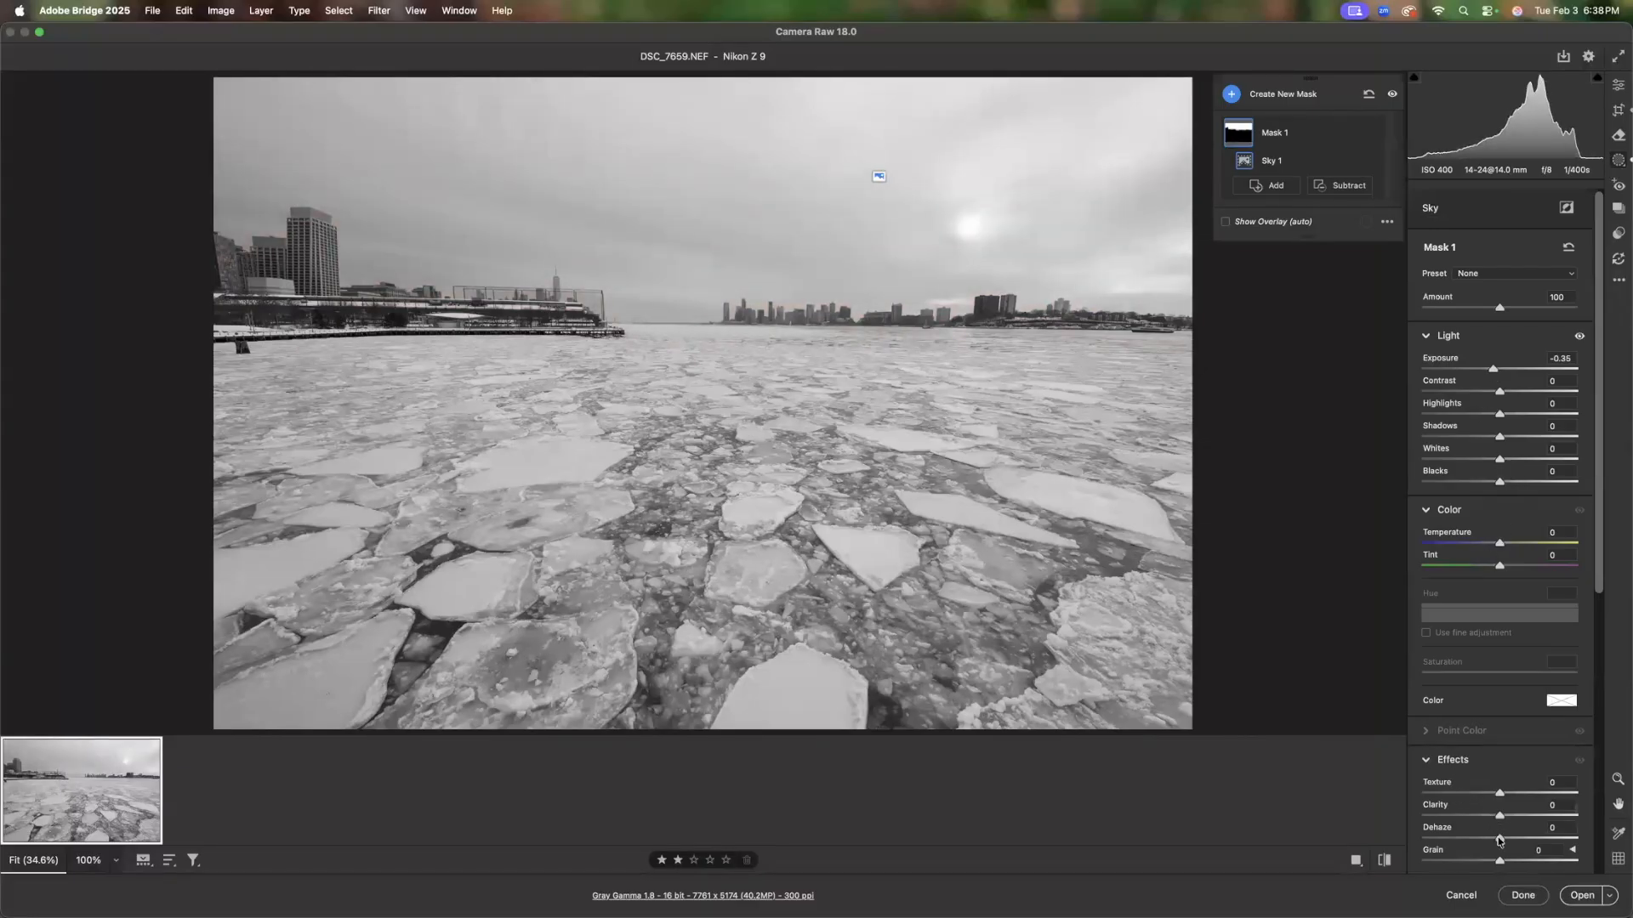
{"action": "mouse_move", "coordinate": [1499, 840]}
{"action": "left_mouse_down"}
{"action": "mouse_move", "coordinate": [1537, 830]}
{"action": "mouse_move", "coordinate": [1523, 834]}
{"action": "left_mouse_up"}
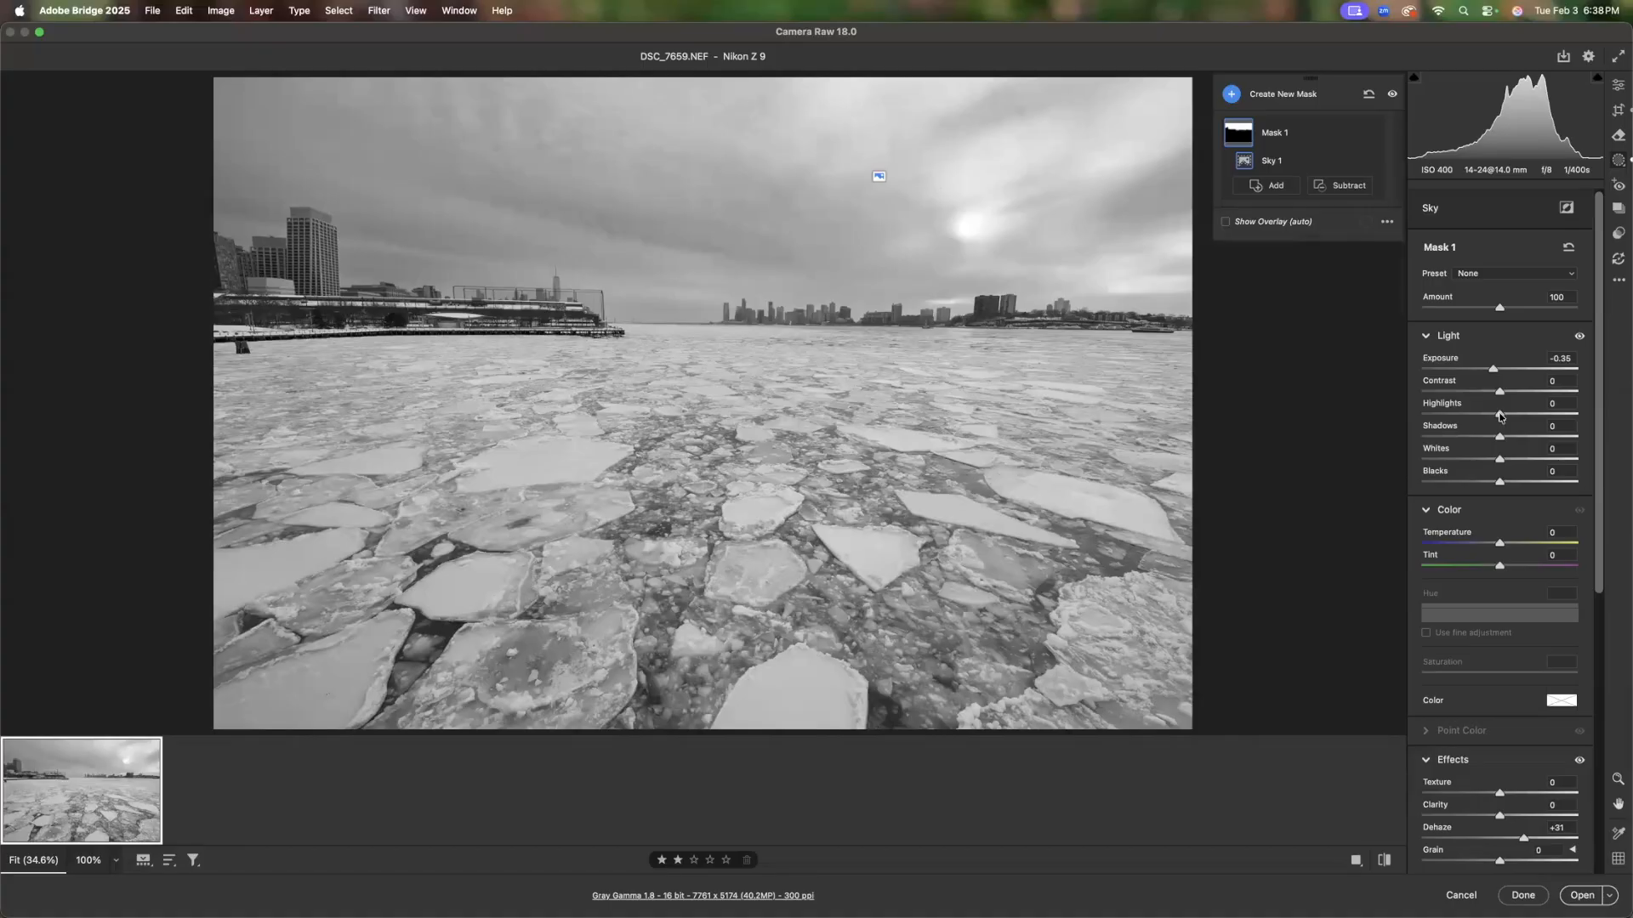
Set the sky mask's highlights to -28 and blacks to -13, and compare the photo with the mask off and on
{"action": "left_click_drag", "start_coordinate": [1500, 414], "coordinate": [1477, 415]}
{"action": "left_click_drag", "start_coordinate": [1500, 483], "coordinate": [1489, 484]}
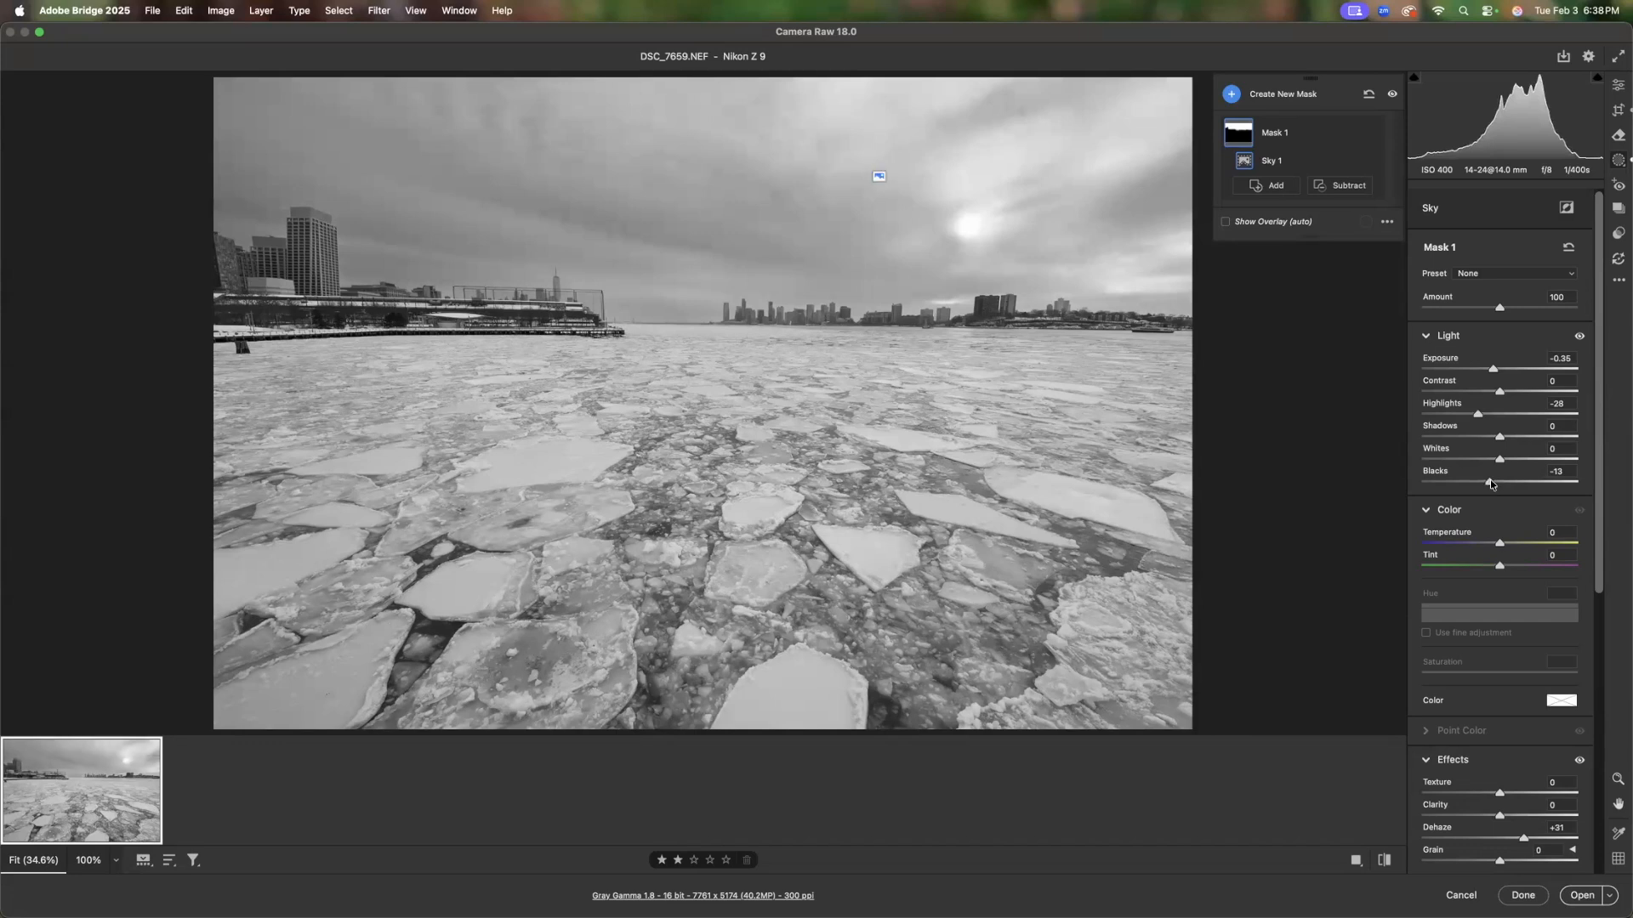
{"action": "left_click", "coordinate": [1393, 98]}
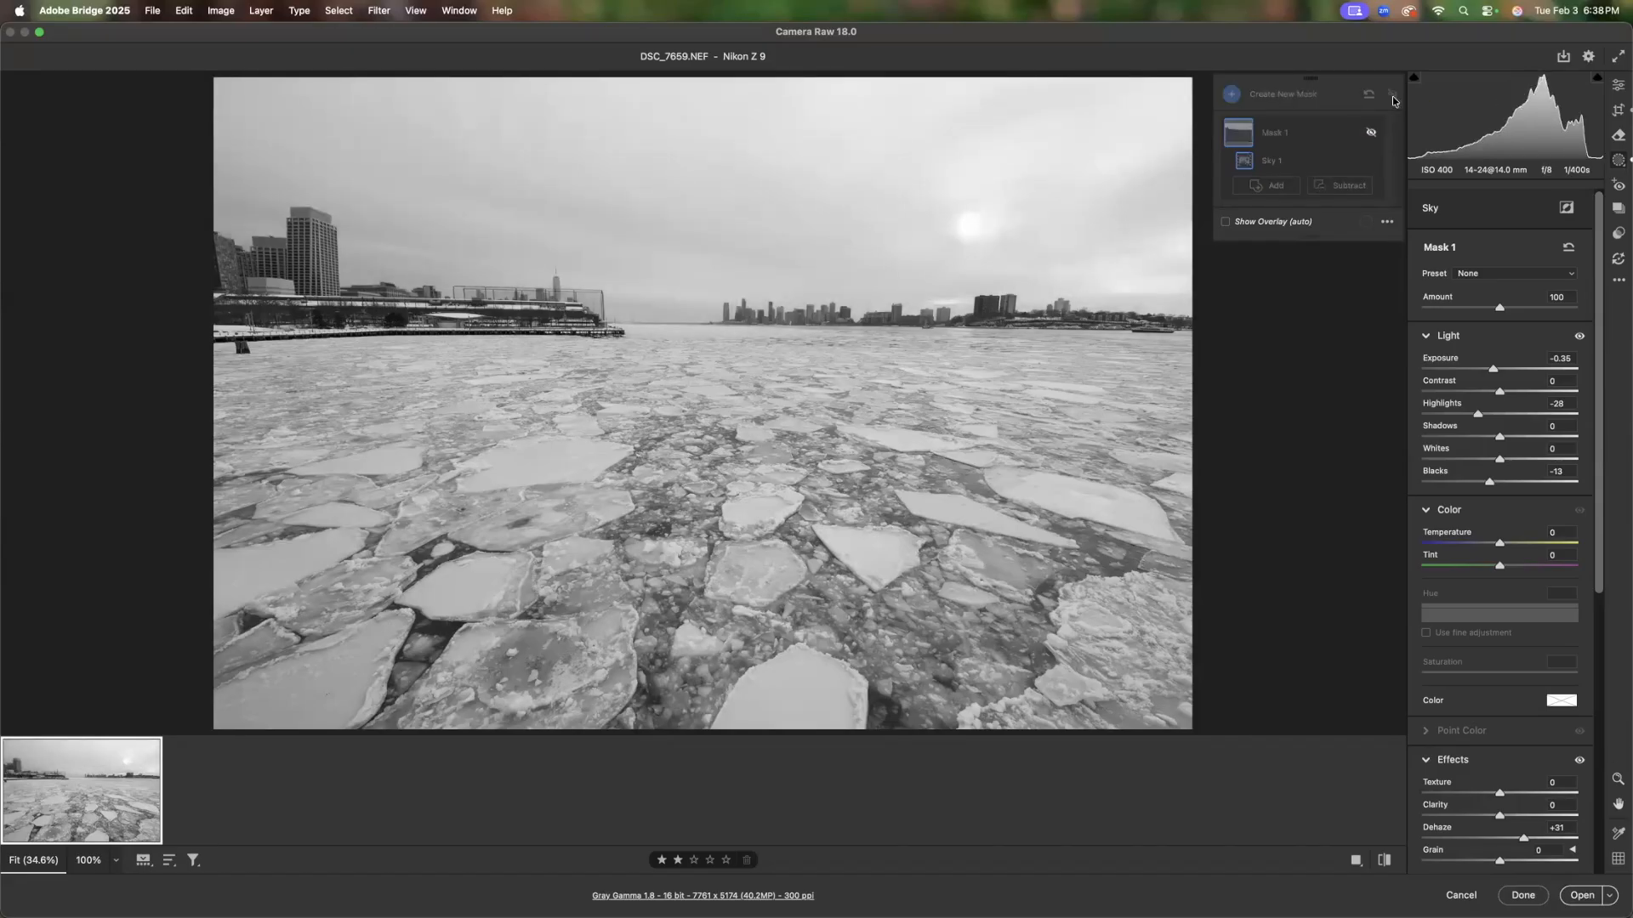
{"action": "left_click", "coordinate": [1392, 99]}
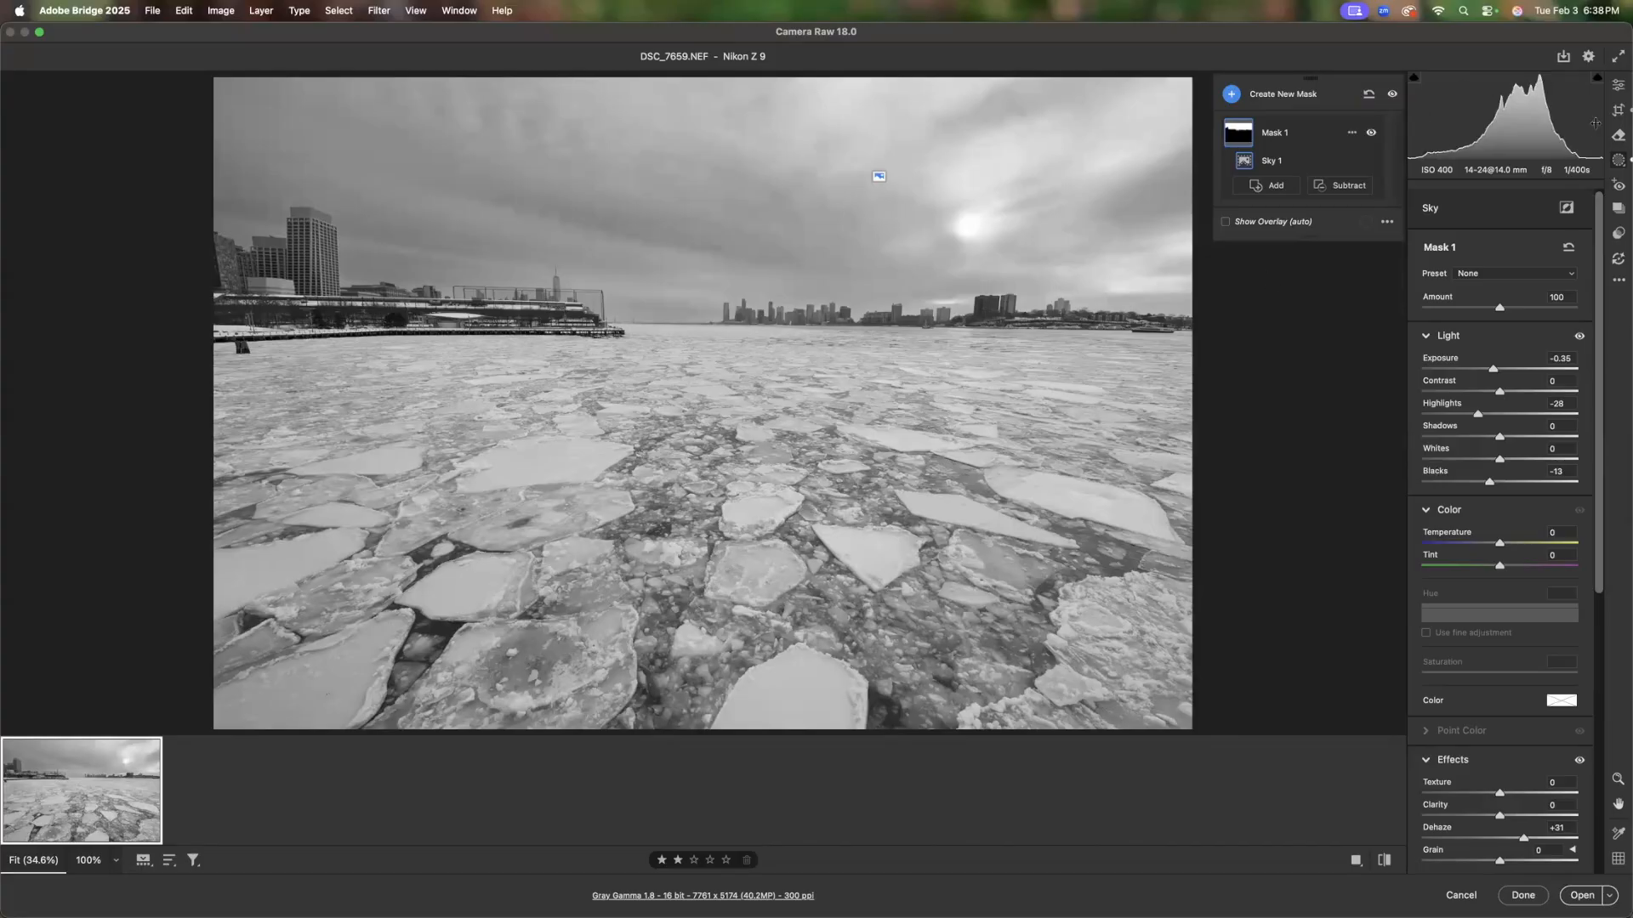
Set the river ice photo's global dehaze to +20, clarity to +8 and vignette to +7
{"action": "left_click", "coordinate": [1617, 88]}
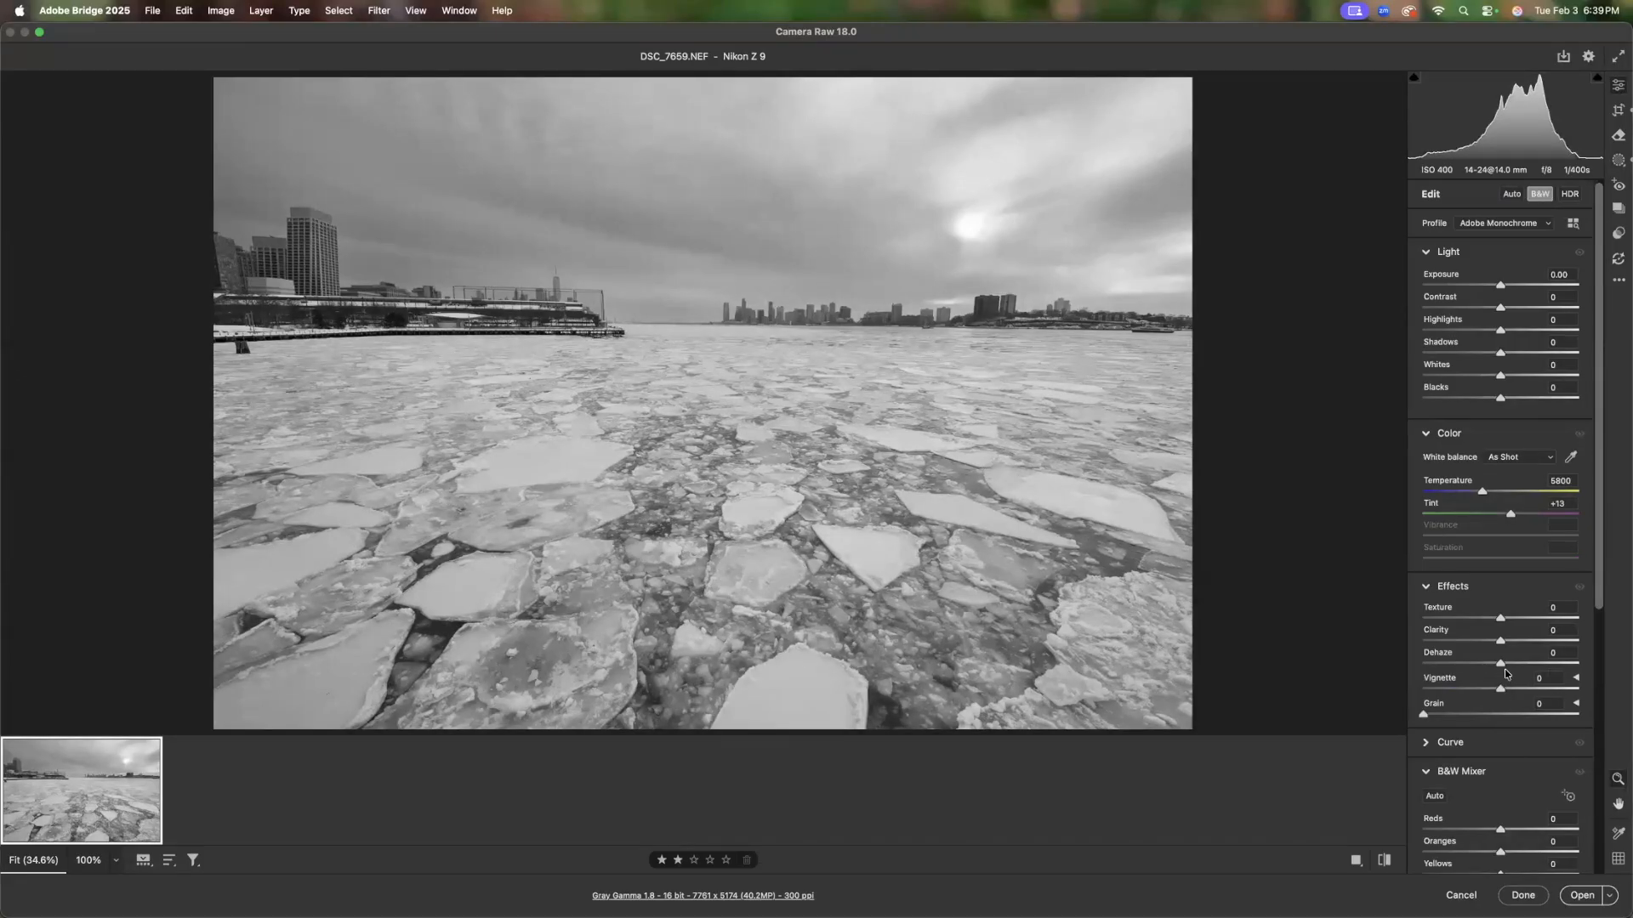
{"action": "left_click_drag", "start_coordinate": [1510, 665], "coordinate": [1515, 664]}
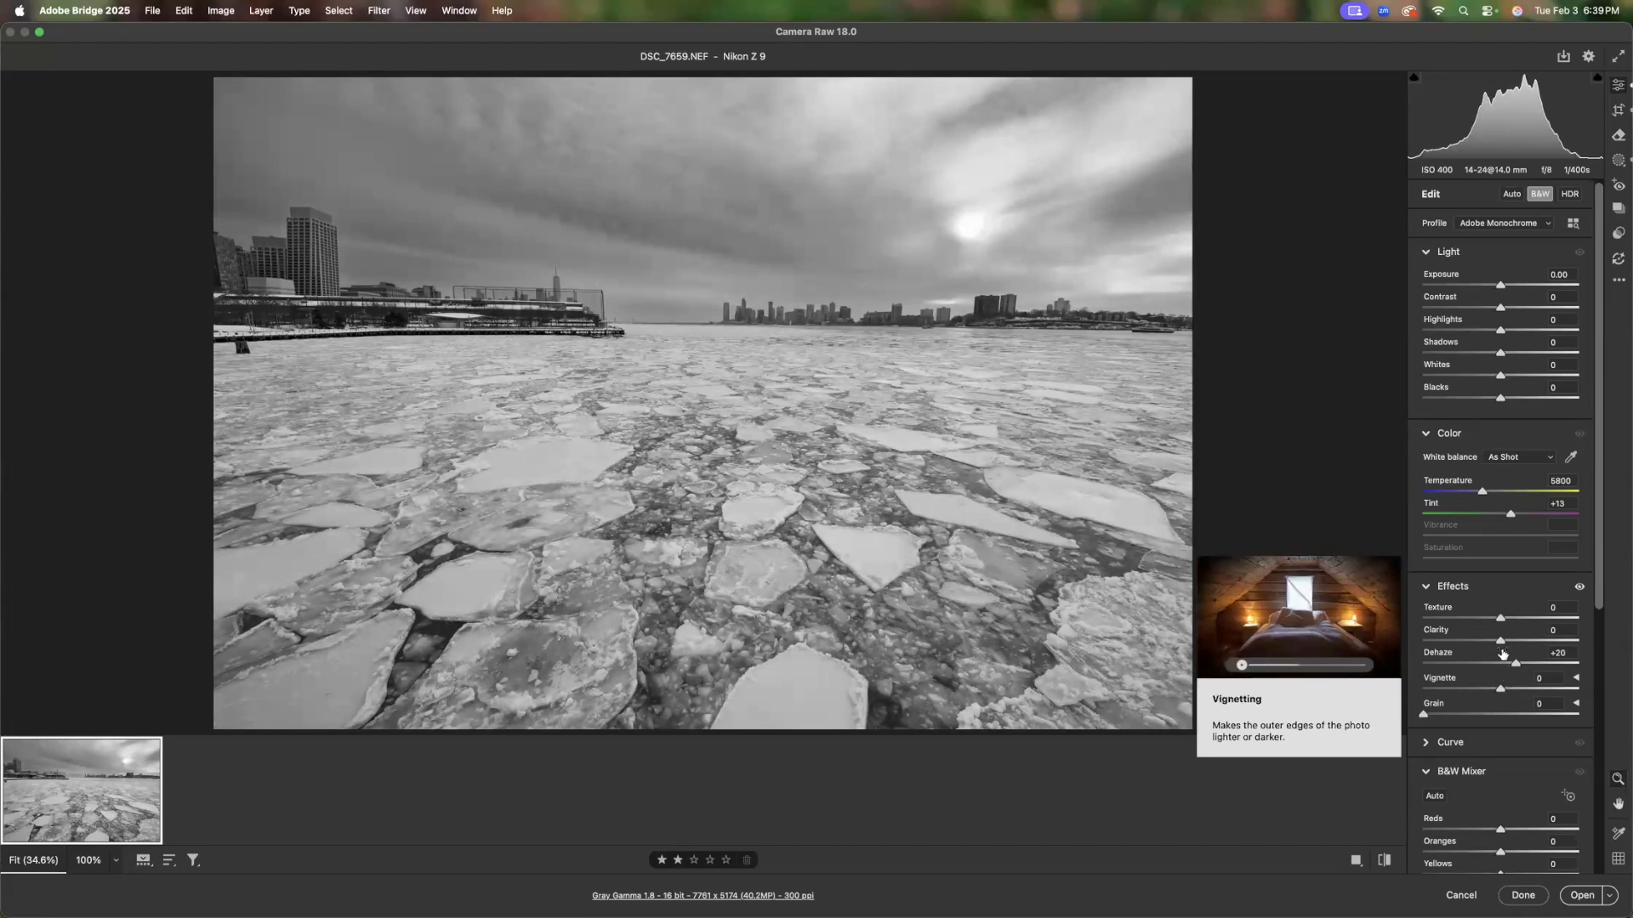
{"action": "left_click_drag", "start_coordinate": [1502, 643], "coordinate": [1507, 643]}
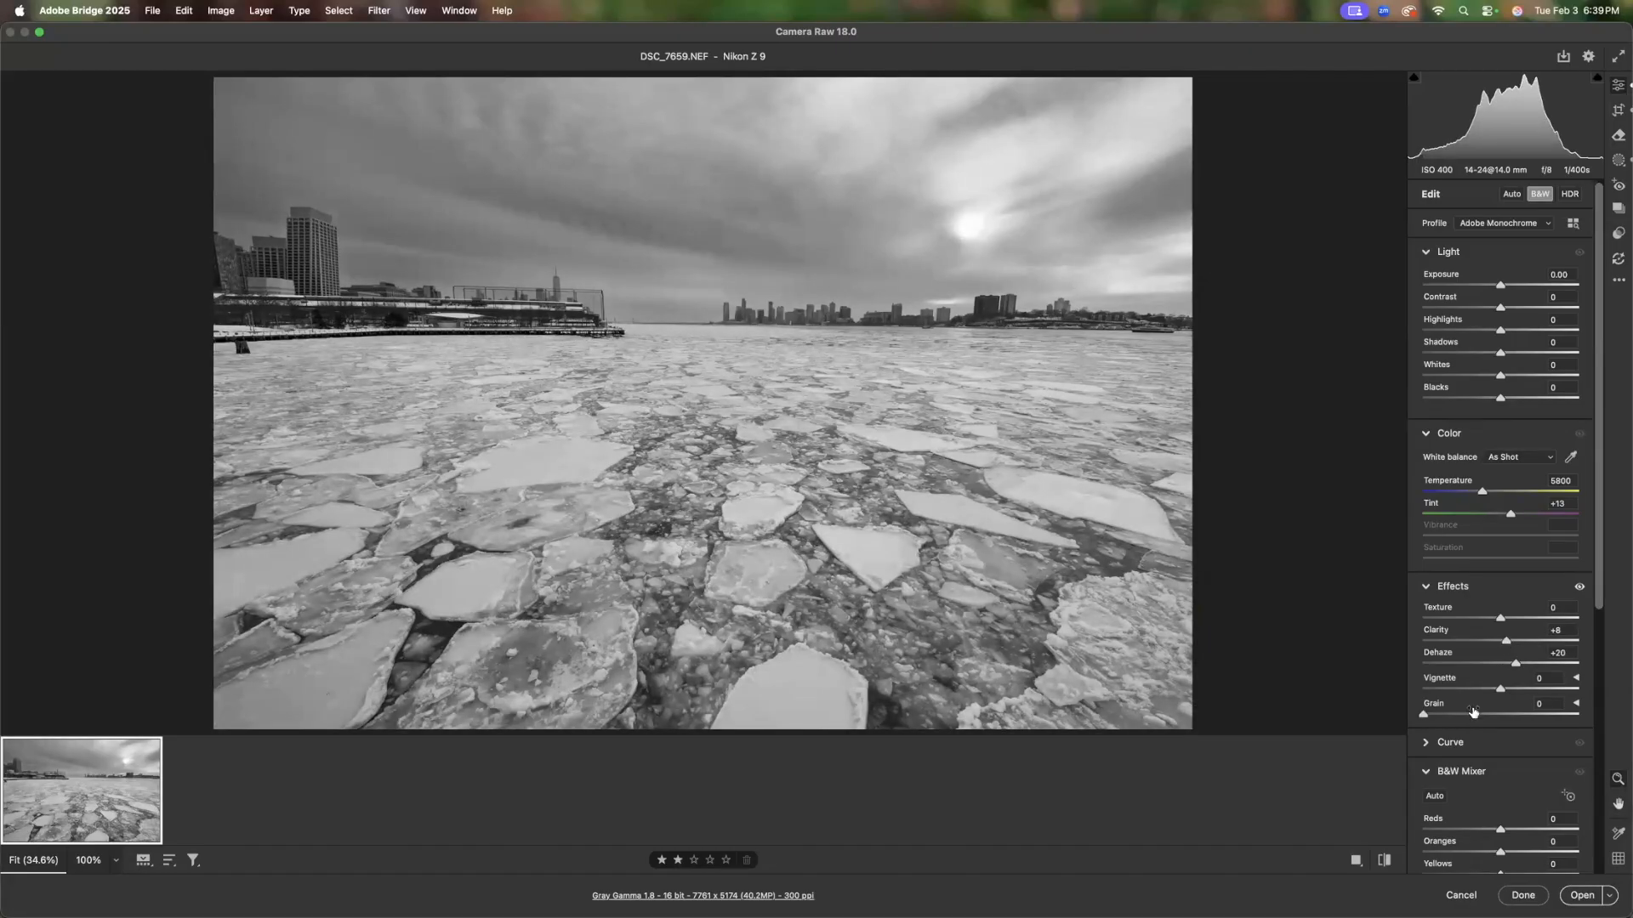
{"action": "left_click_drag", "start_coordinate": [1500, 688], "coordinate": [1505, 691]}
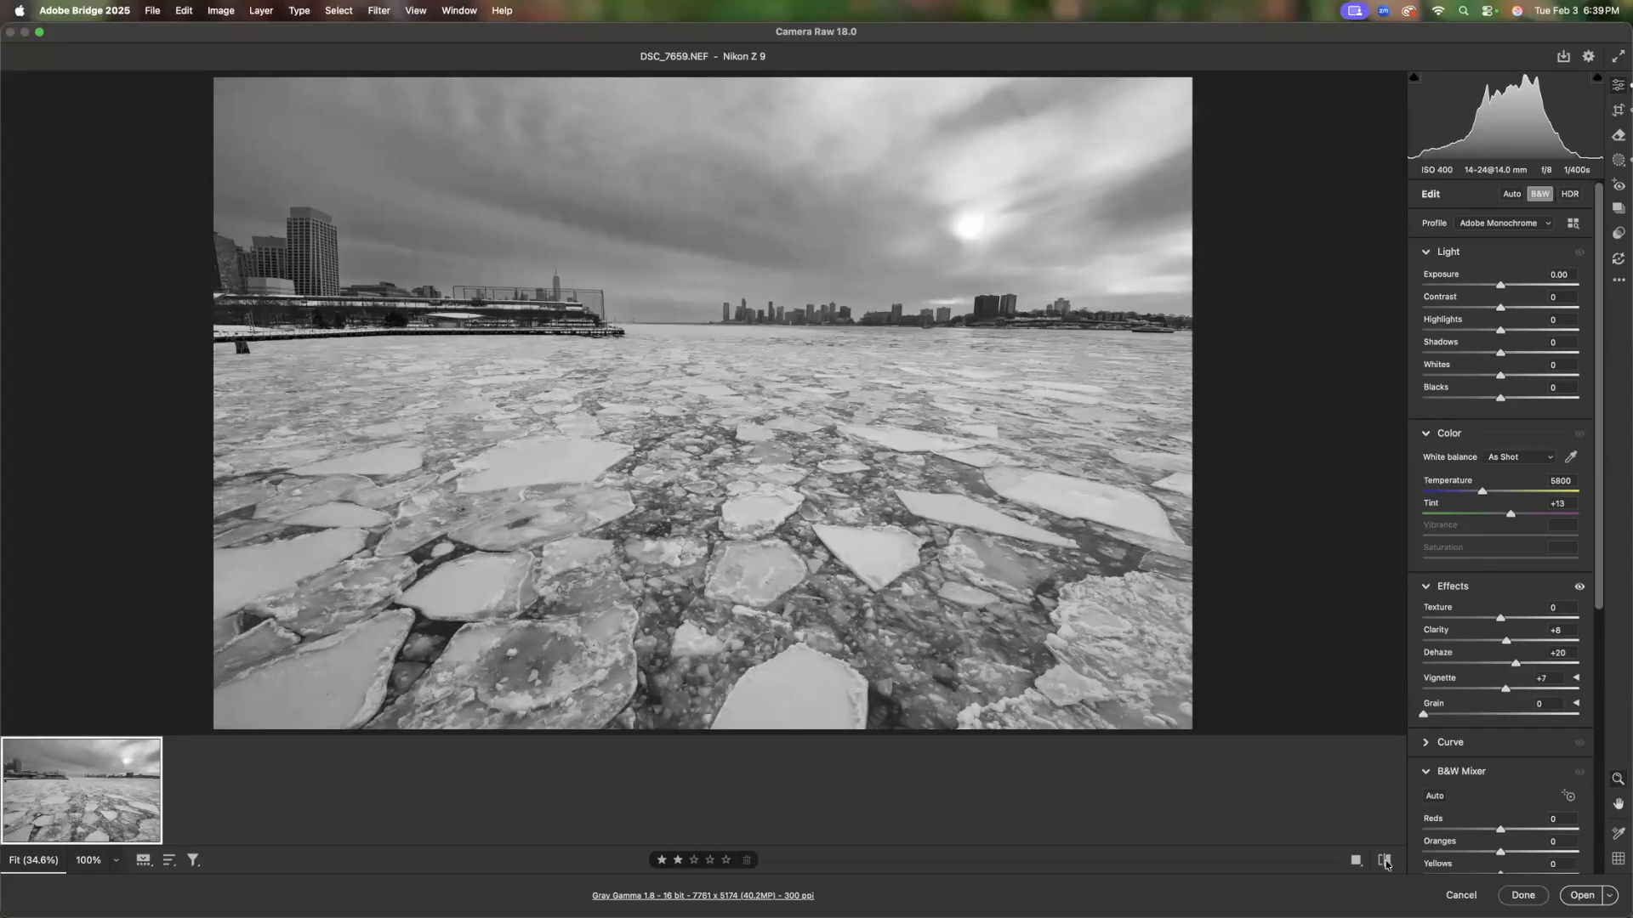
Compare the river ice photo before and after editing, and apply the edits without opening the image
{"action": "left_click", "coordinate": [1384, 861]}
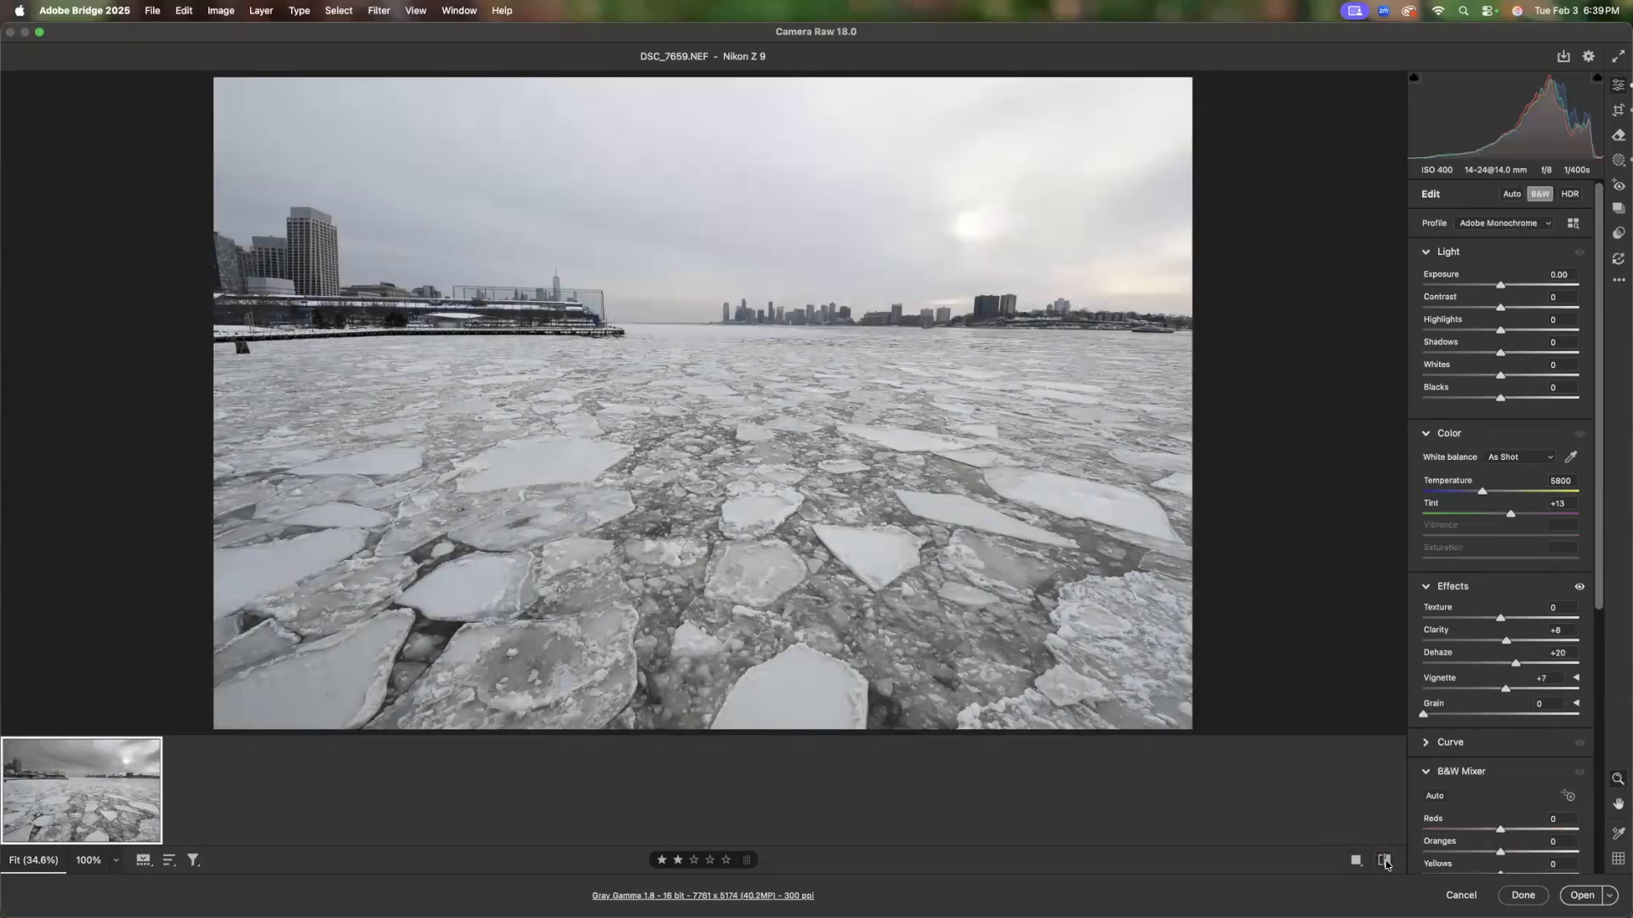
{"action": "left_click", "coordinate": [1384, 860]}
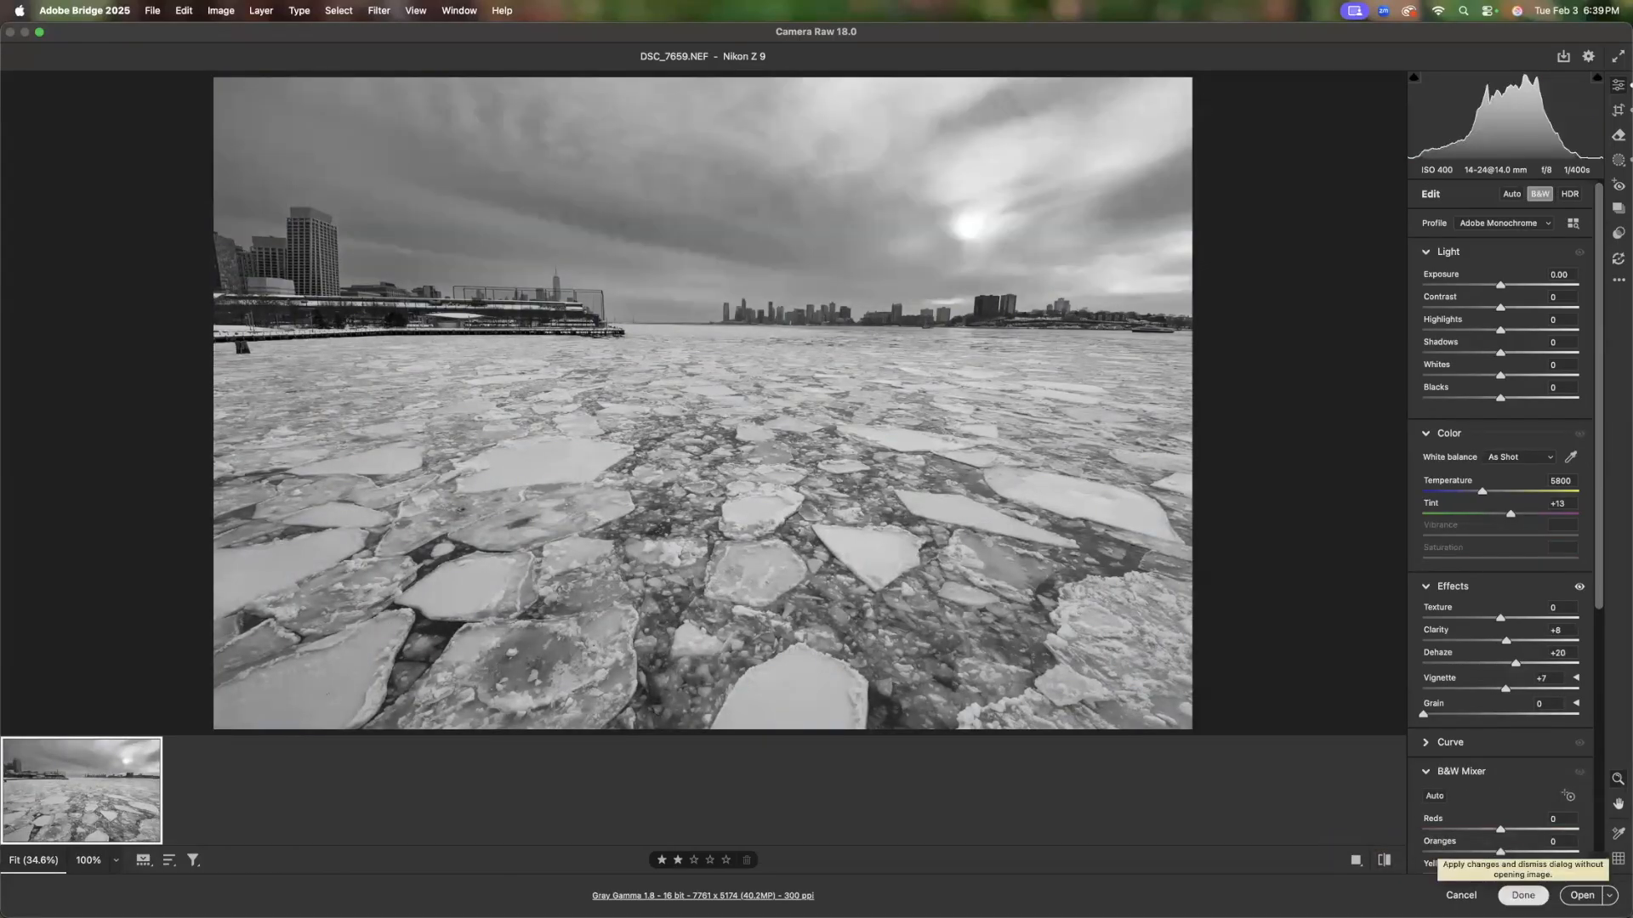
{"action": "left_click", "coordinate": [1523, 895]}
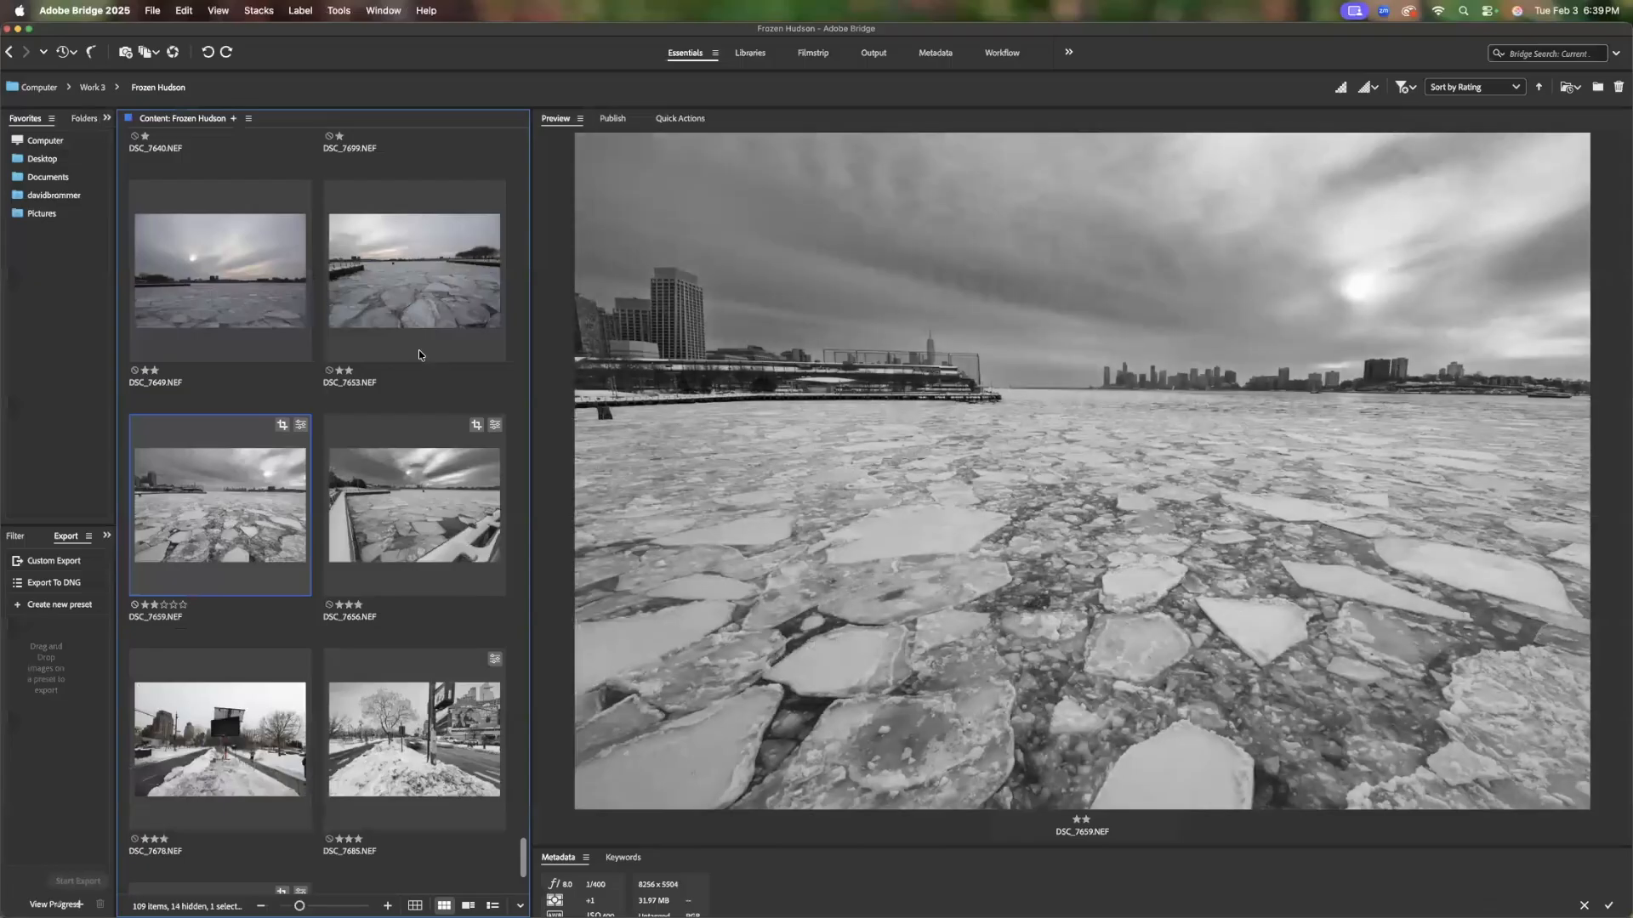
Review the two-star photos DSC_7653.NEF and DSC_7649.NEF, and raise DSC_7659.NEF to three stars
{"action": "left_click", "coordinate": [418, 349]}
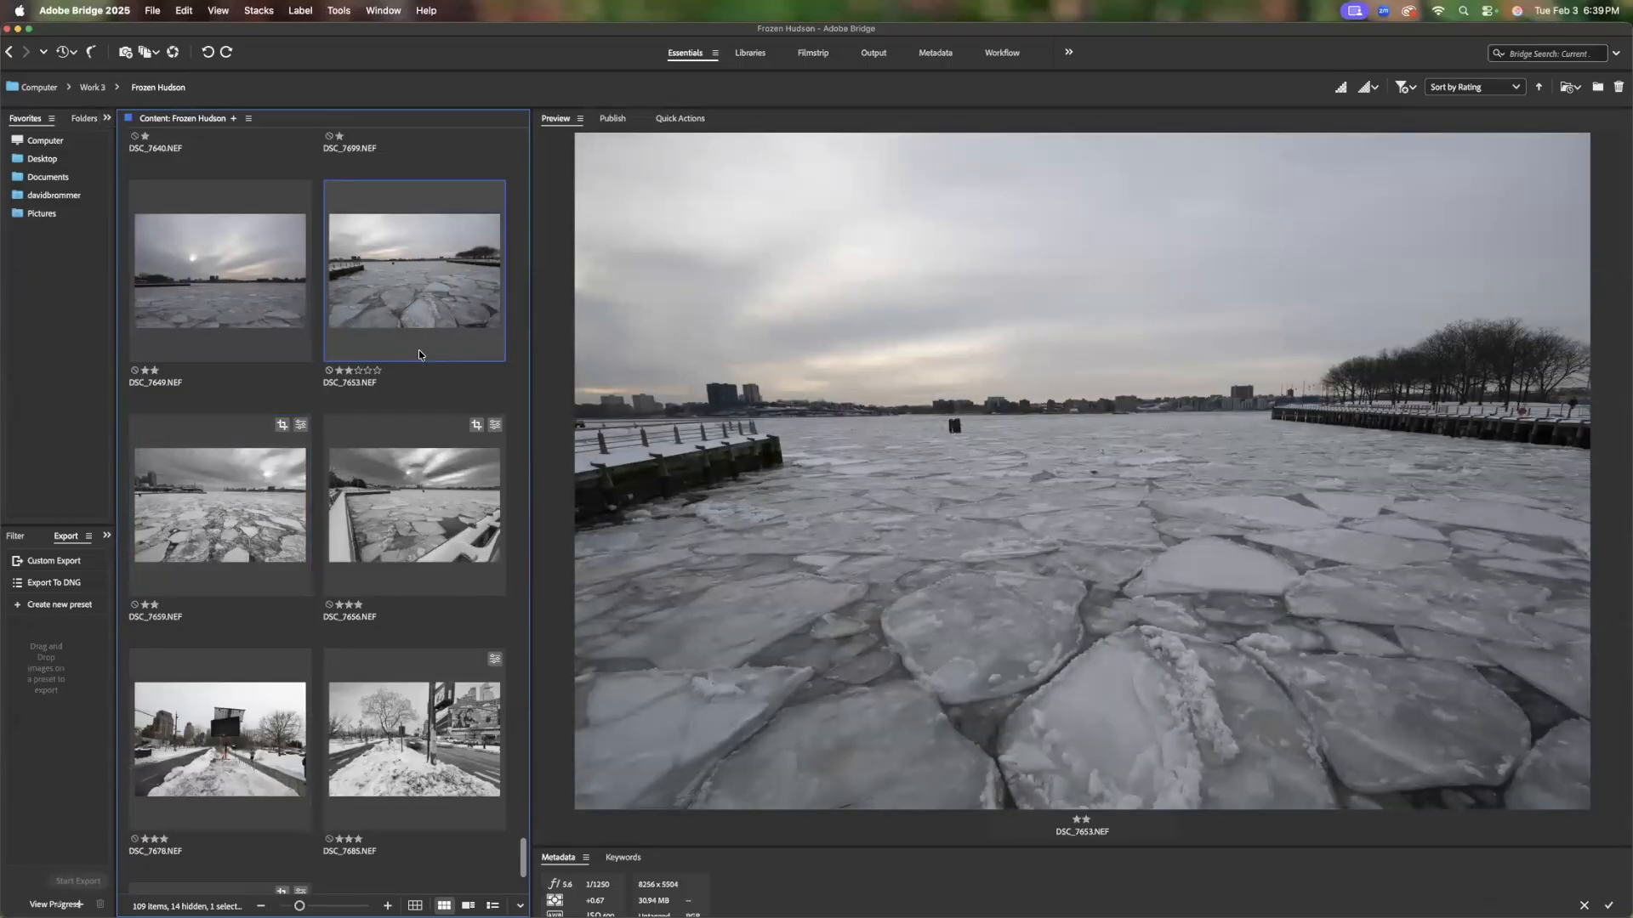
{"action": "key", "text": "Left"}
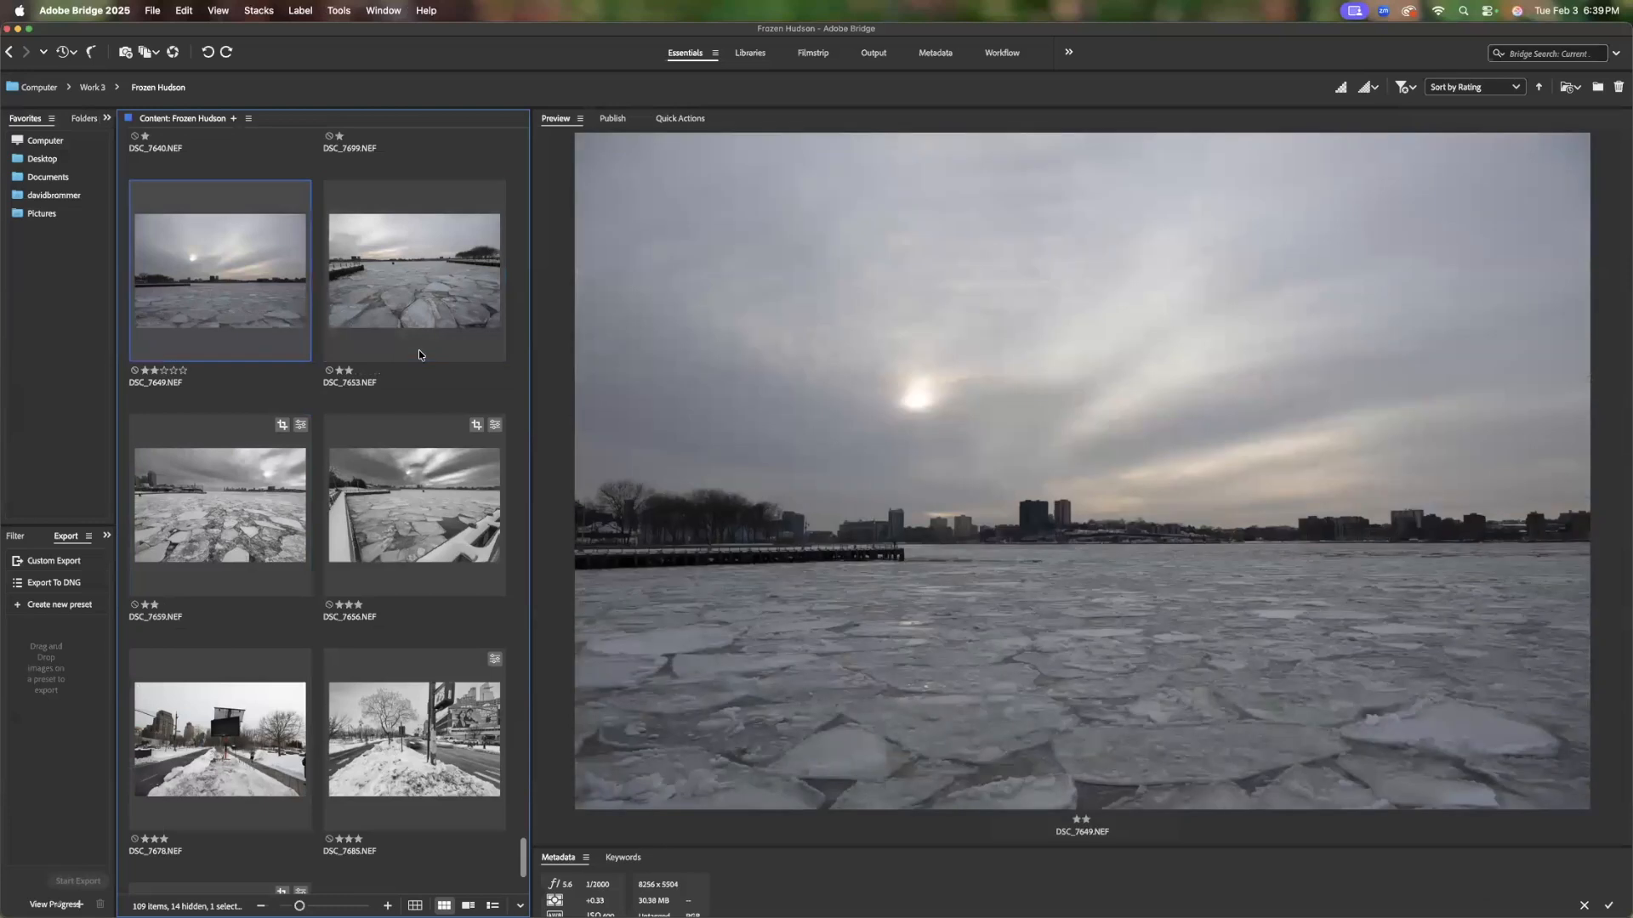
{"action": "key", "text": "Right"}
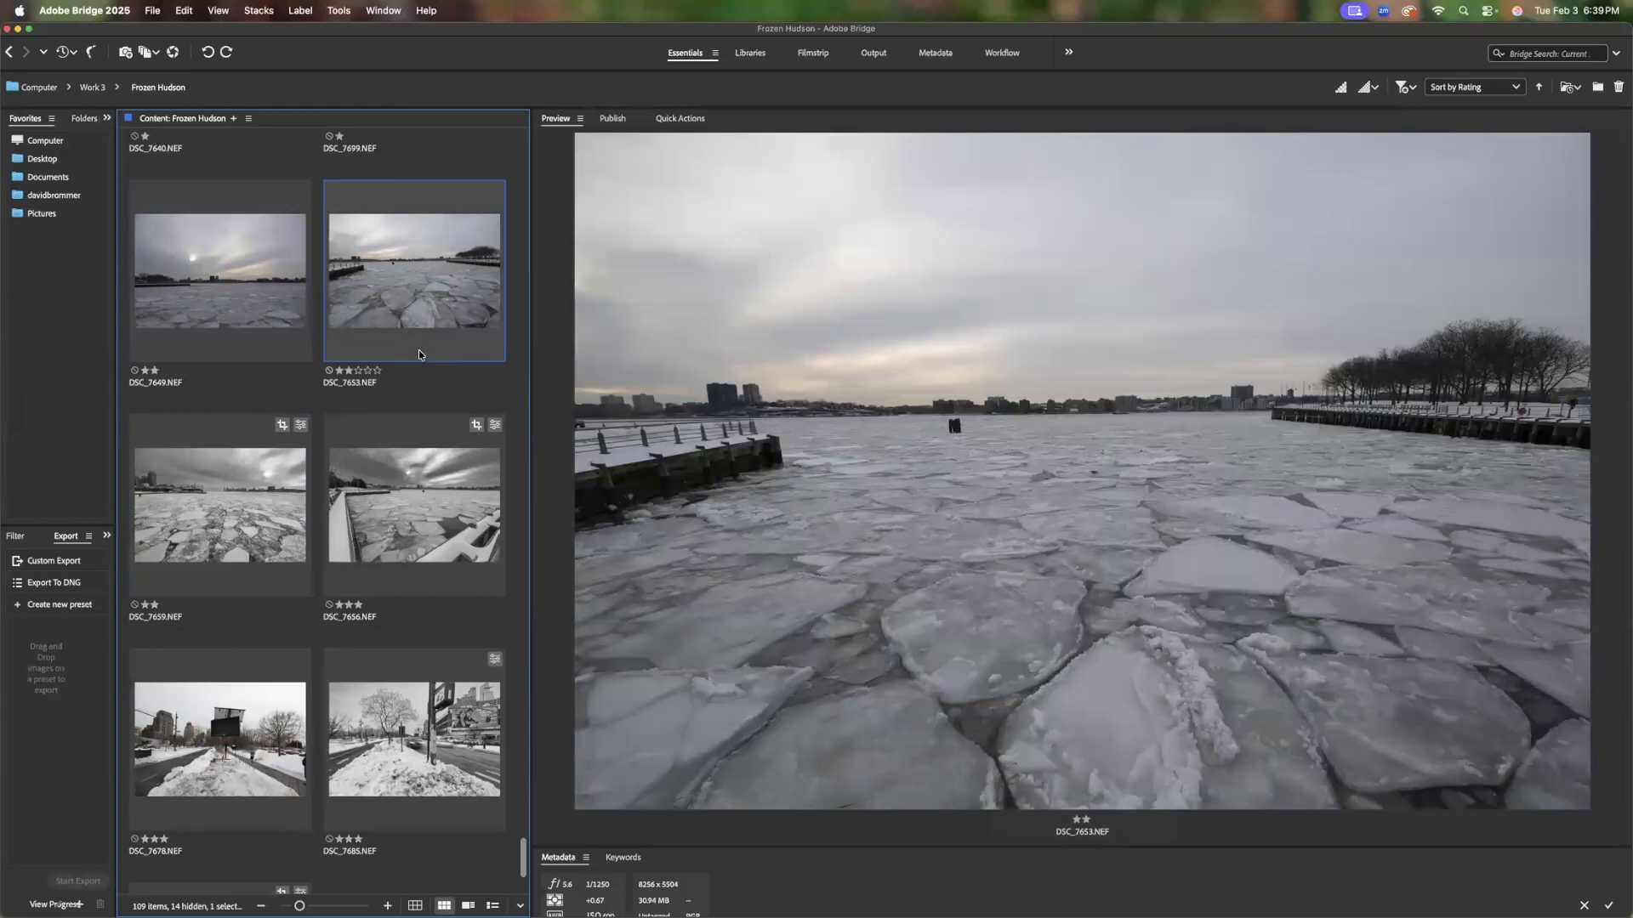
{"action": "left_click", "coordinate": [163, 606]}
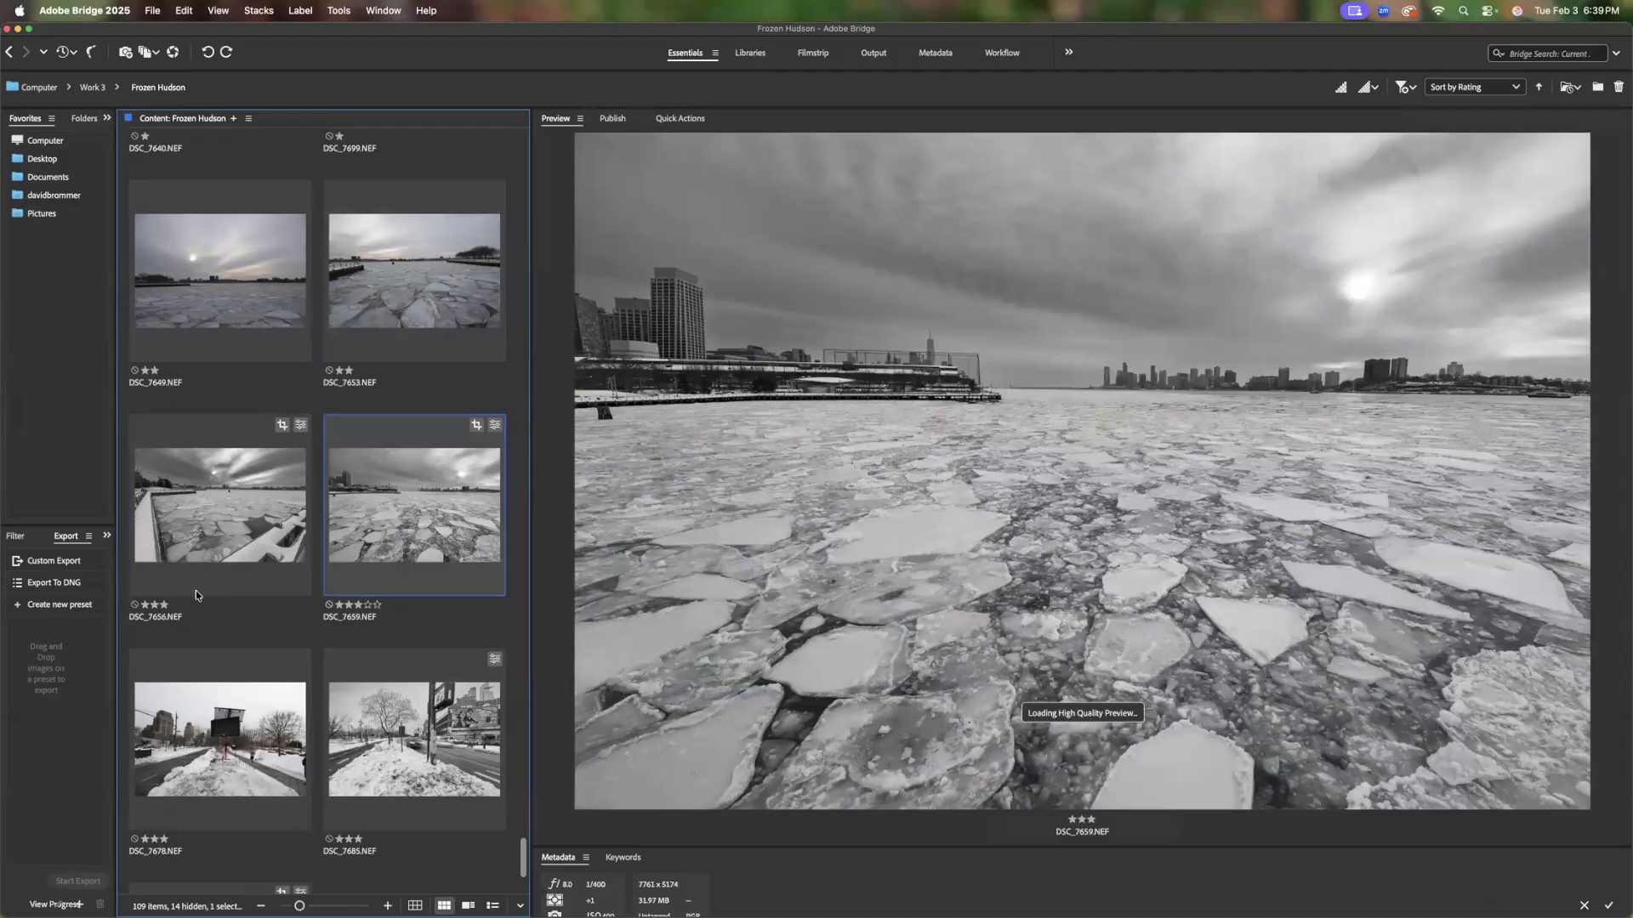
Open the icy condition sign photo DSC_7678.NEF in Camera Raw and convert it to black and white
{"action": "key", "text": "Right"}
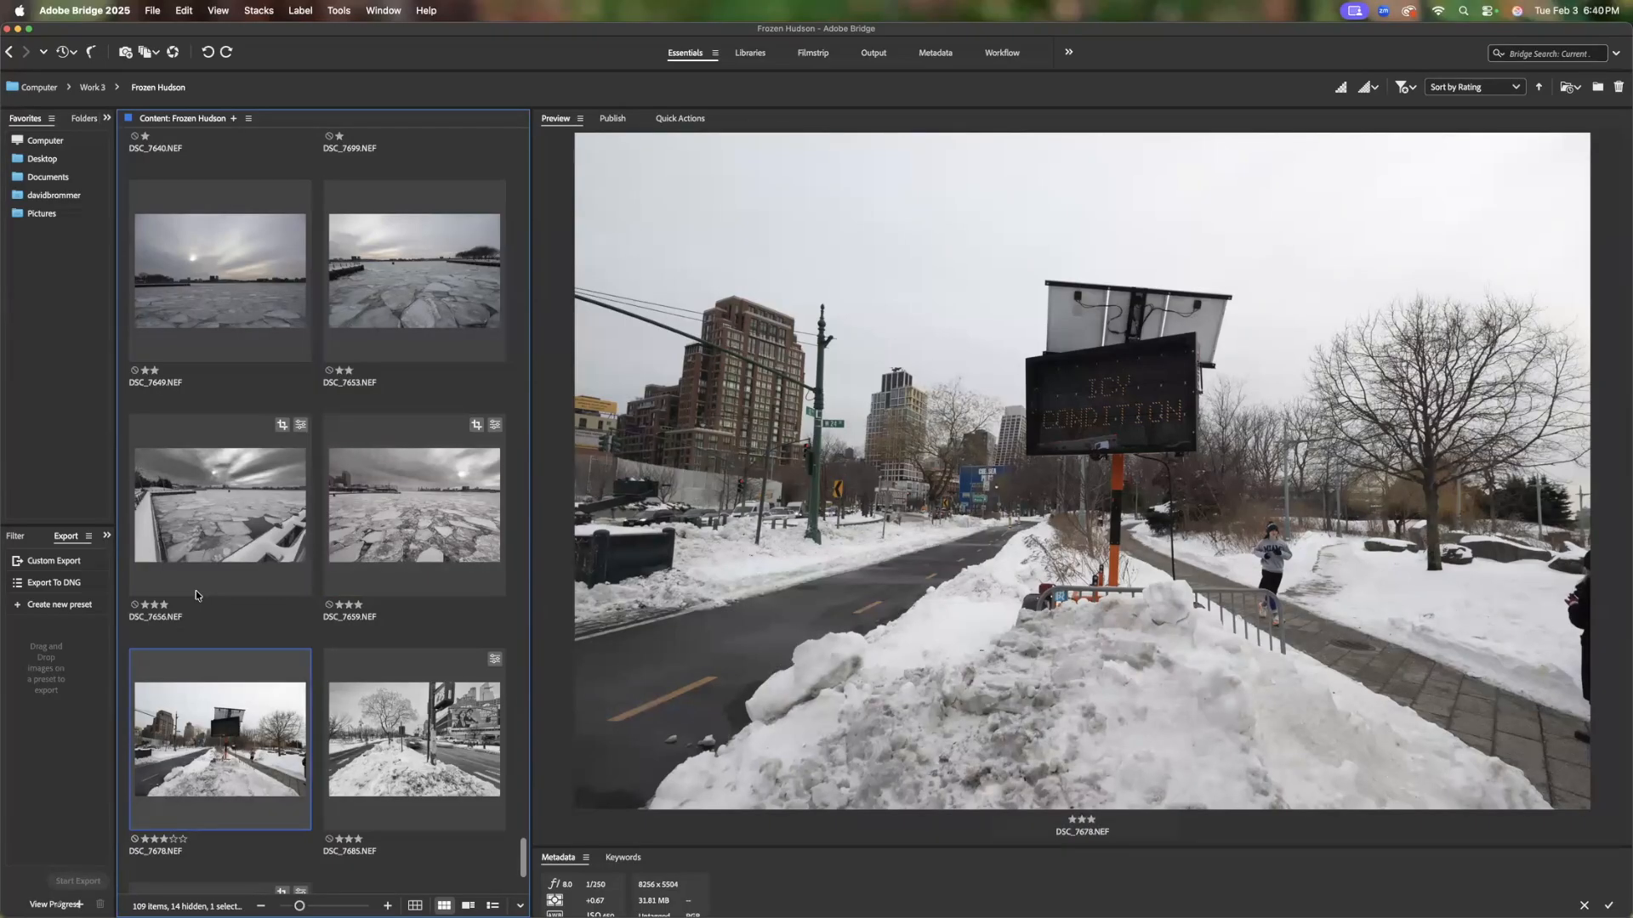
{"action": "key", "text": "super+r"}
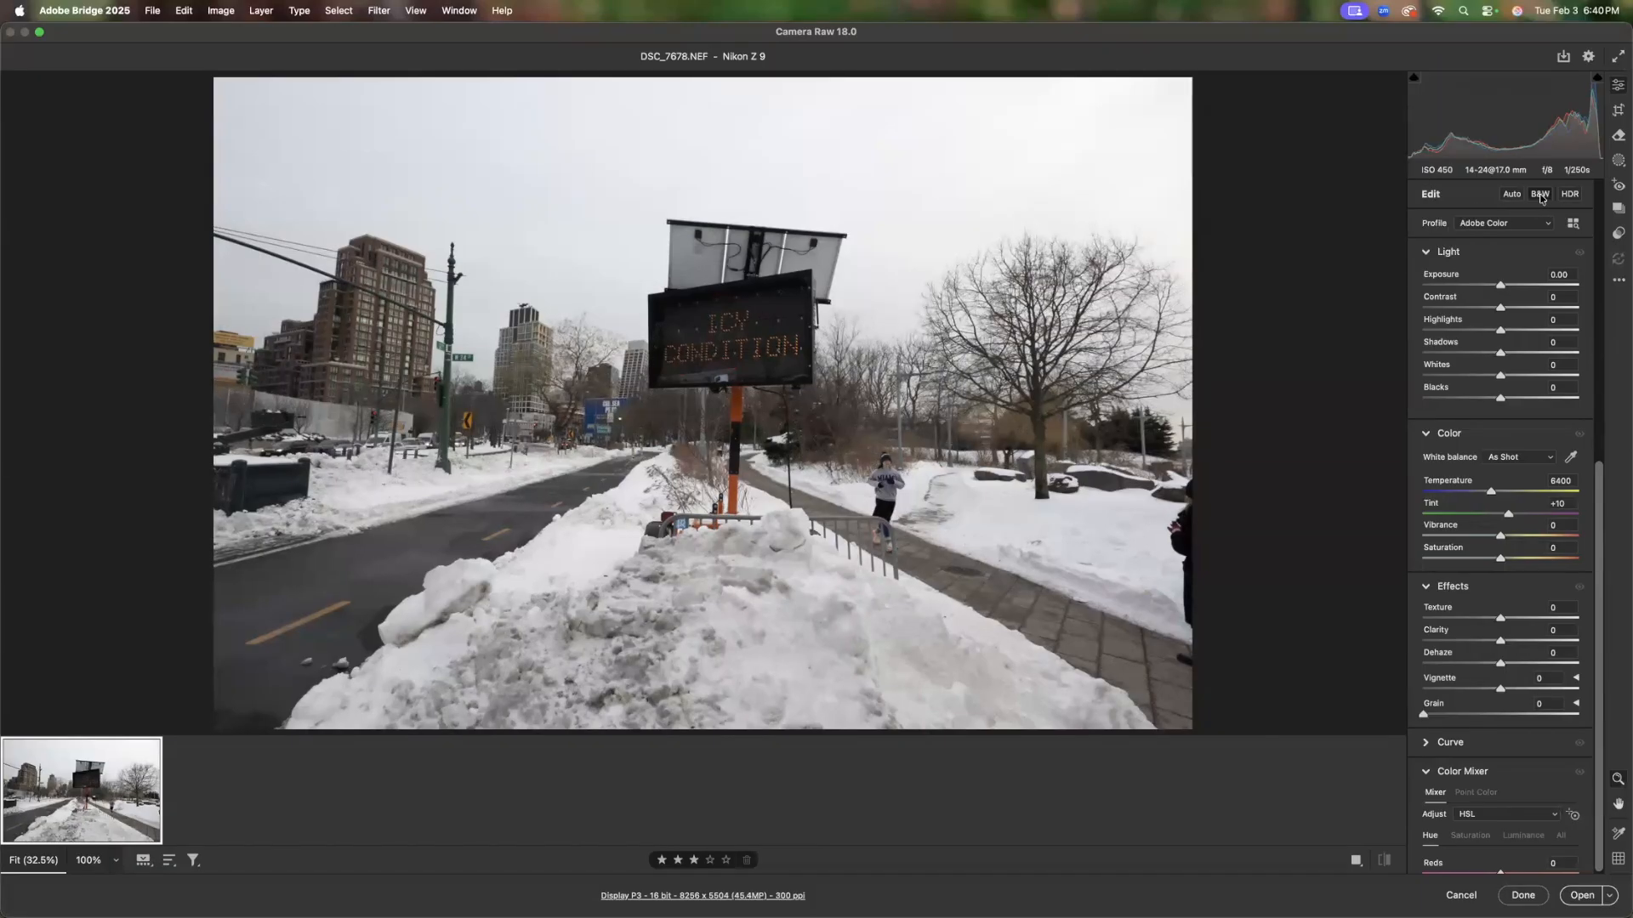
{"action": "left_click", "coordinate": [1541, 198]}
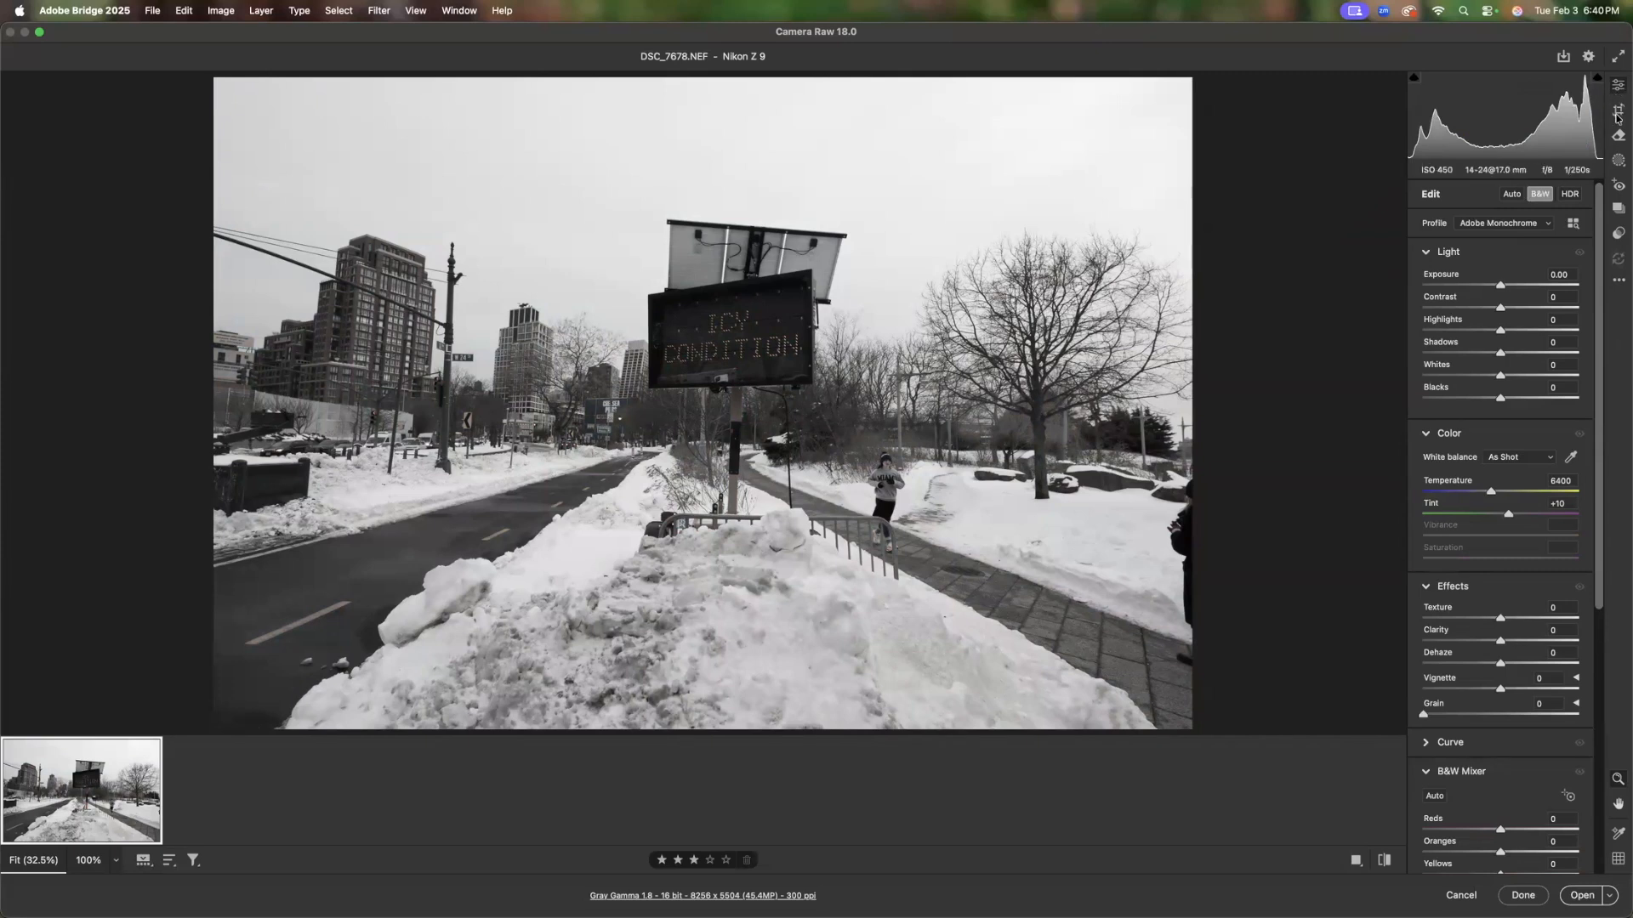
Crop the sign photo slightly tighter on all sides, to about 7982 x 5321 pixels
{"action": "key", "text": "c"}
{"action": "mouse_move", "coordinate": [1094, 408]}
{"action": "left_mouse_down"}
{"action": "mouse_move", "coordinate": [1058, 409]}
{"action": "mouse_move", "coordinate": [1085, 410]}
{"action": "left_mouse_up"}
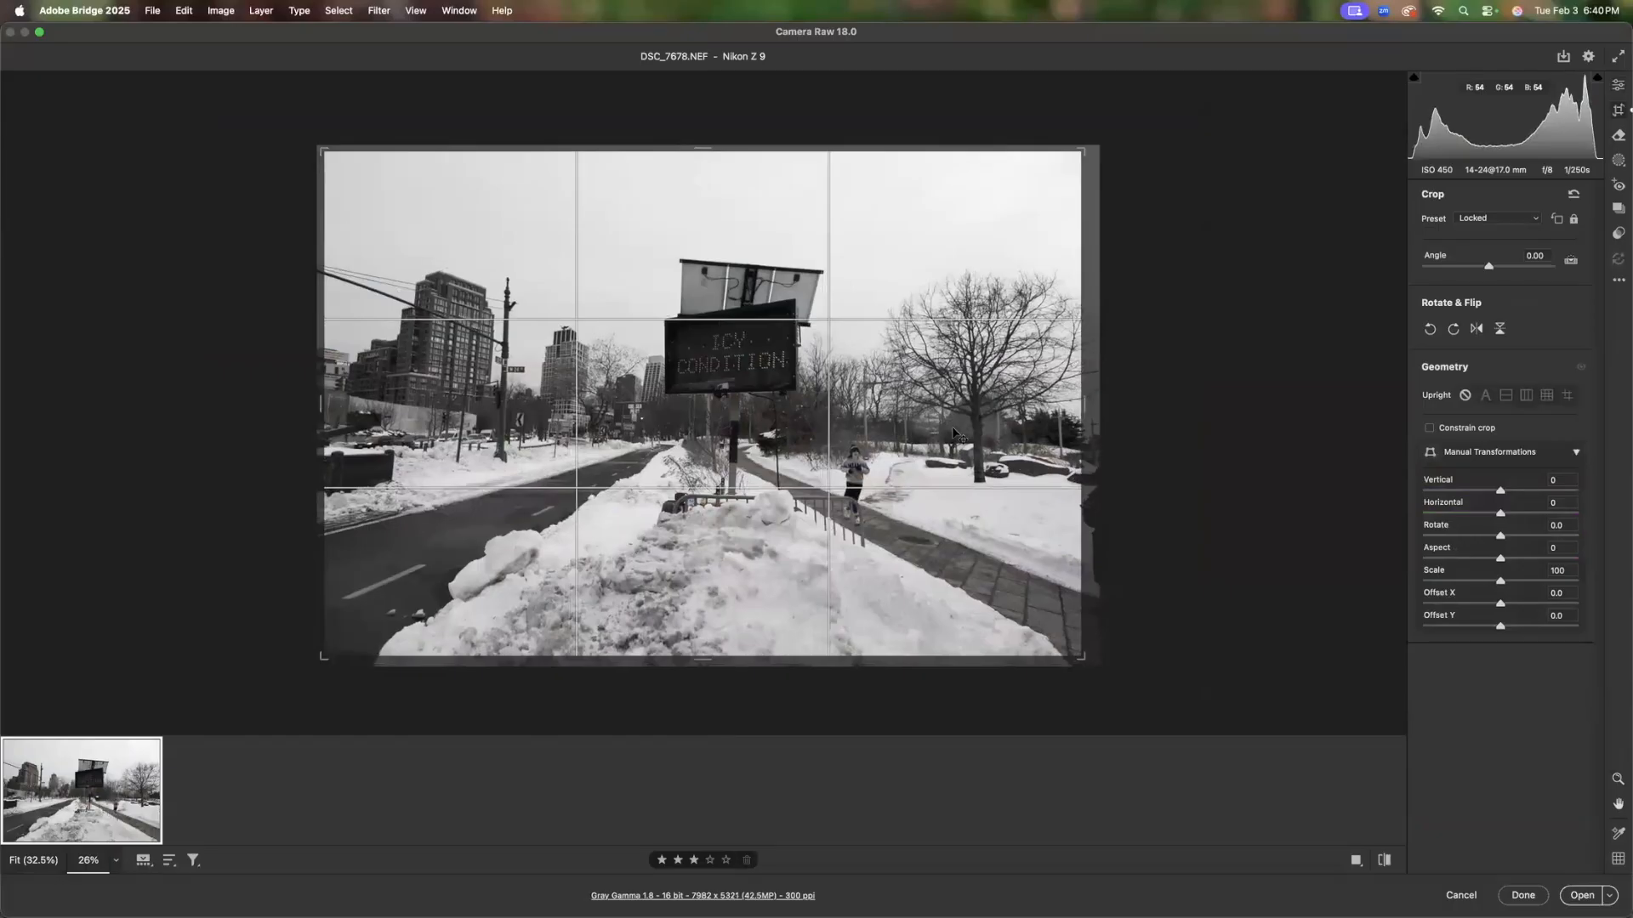
{"action": "key", "text": "Return"}
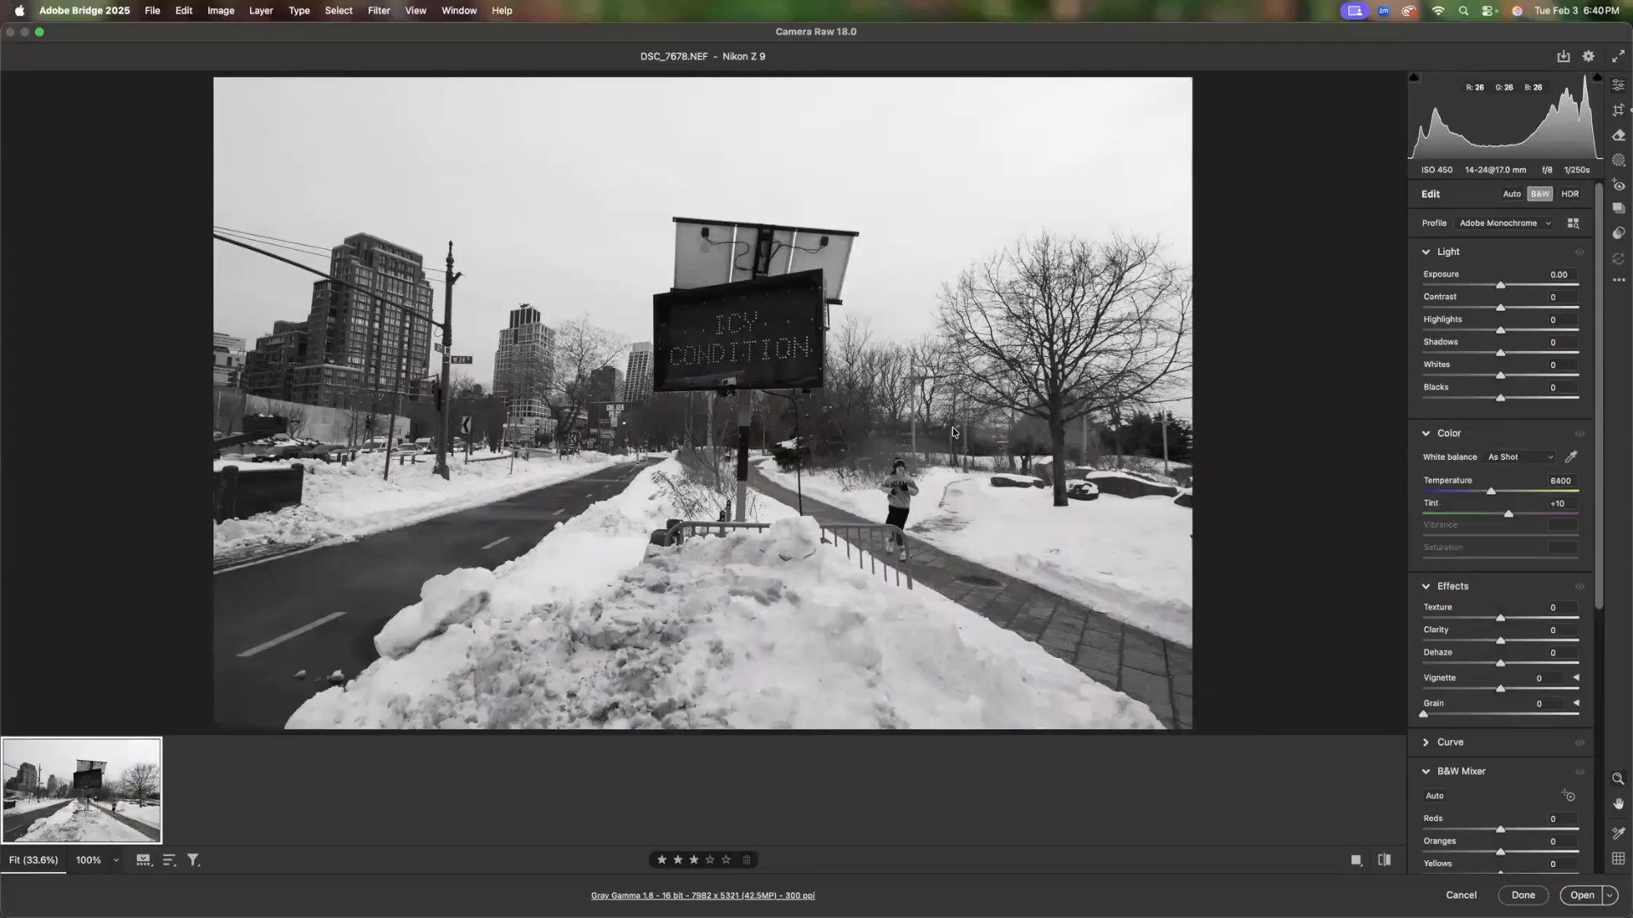
Create a sky mask on the sign photo with exposure -0.25, dehaze +10, highlights -27, shadows -10 and whites -9, and check its effect
{"action": "left_click", "coordinate": [1619, 160]}
{"action": "left_click", "coordinate": [1511, 235]}
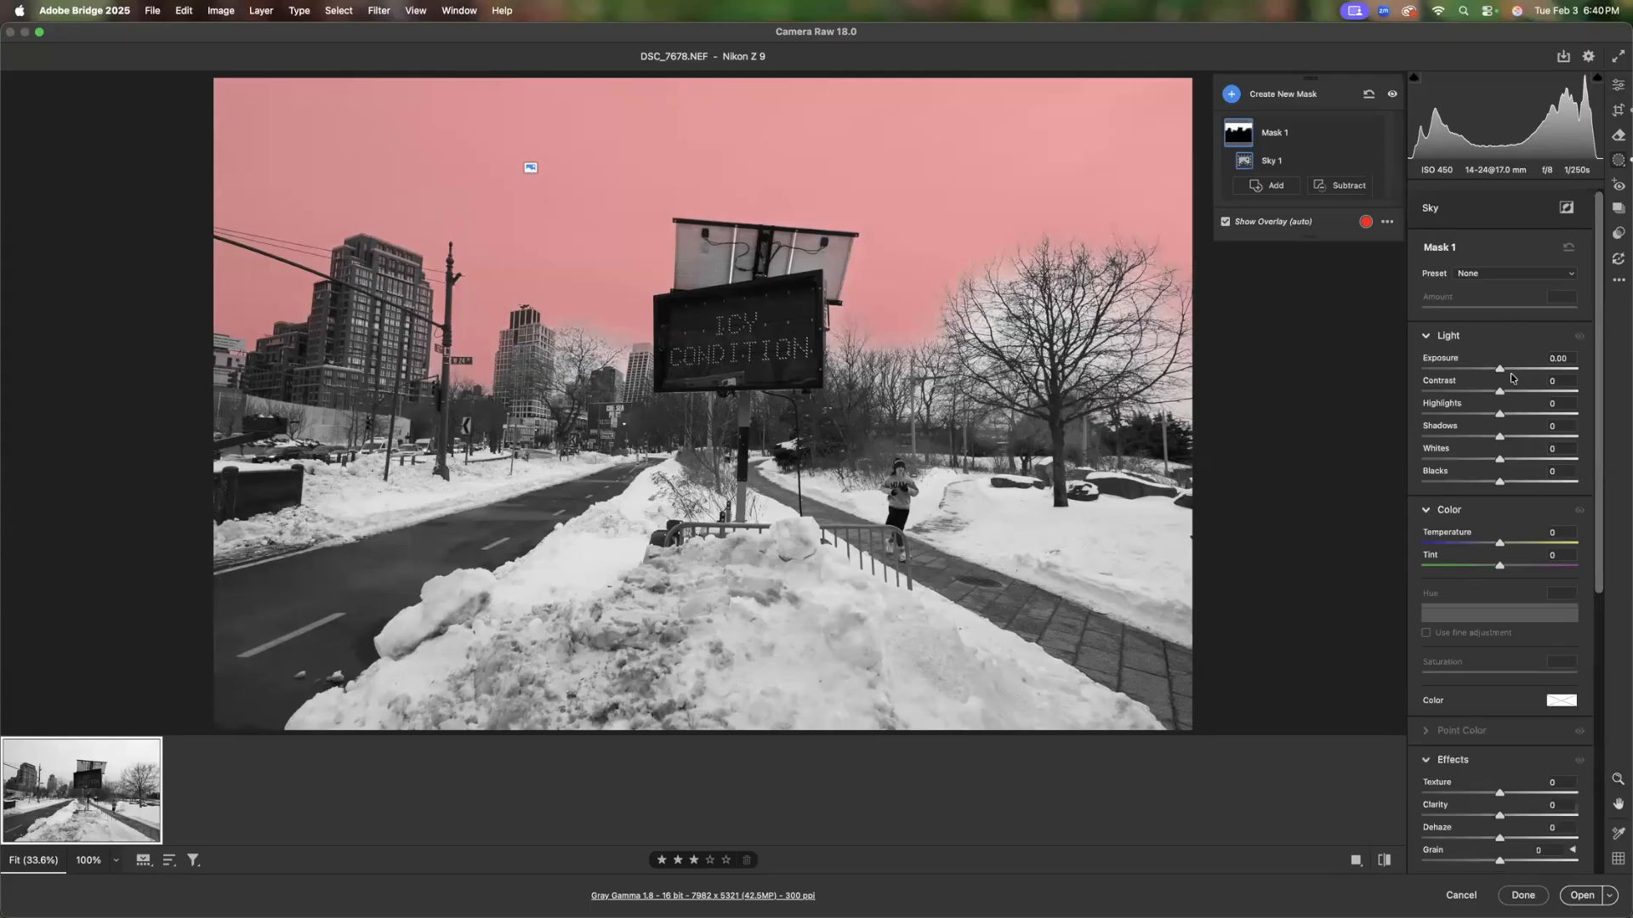
{"action": "left_click_drag", "start_coordinate": [1501, 371], "coordinate": [1493, 372]}
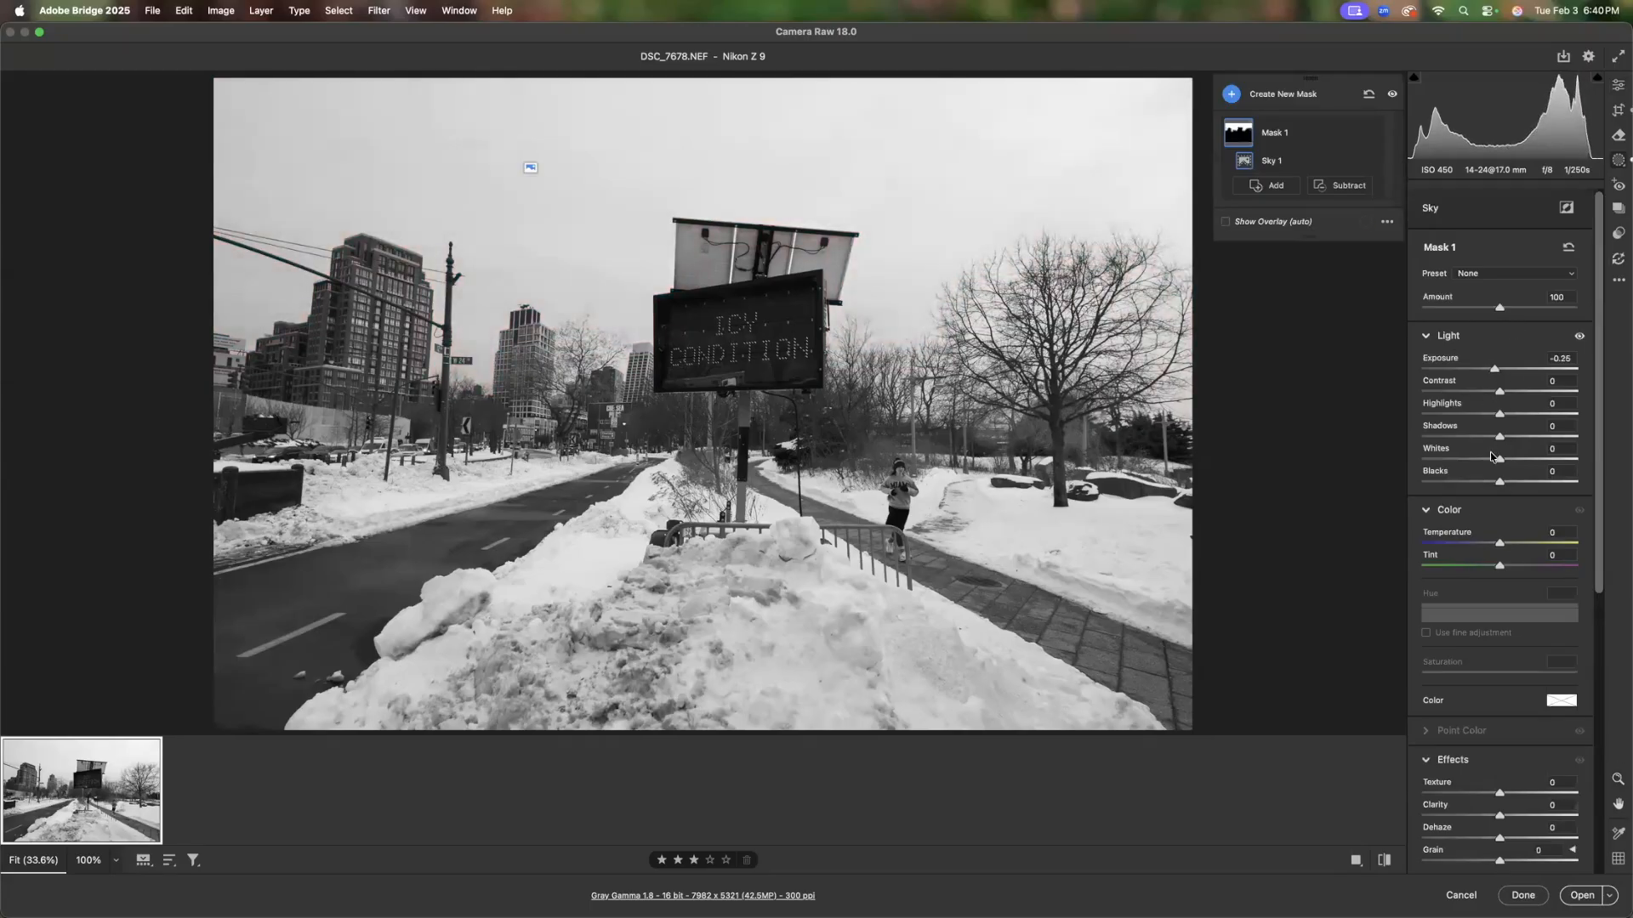
{"action": "left_click_drag", "start_coordinate": [1499, 838], "coordinate": [1513, 838]}
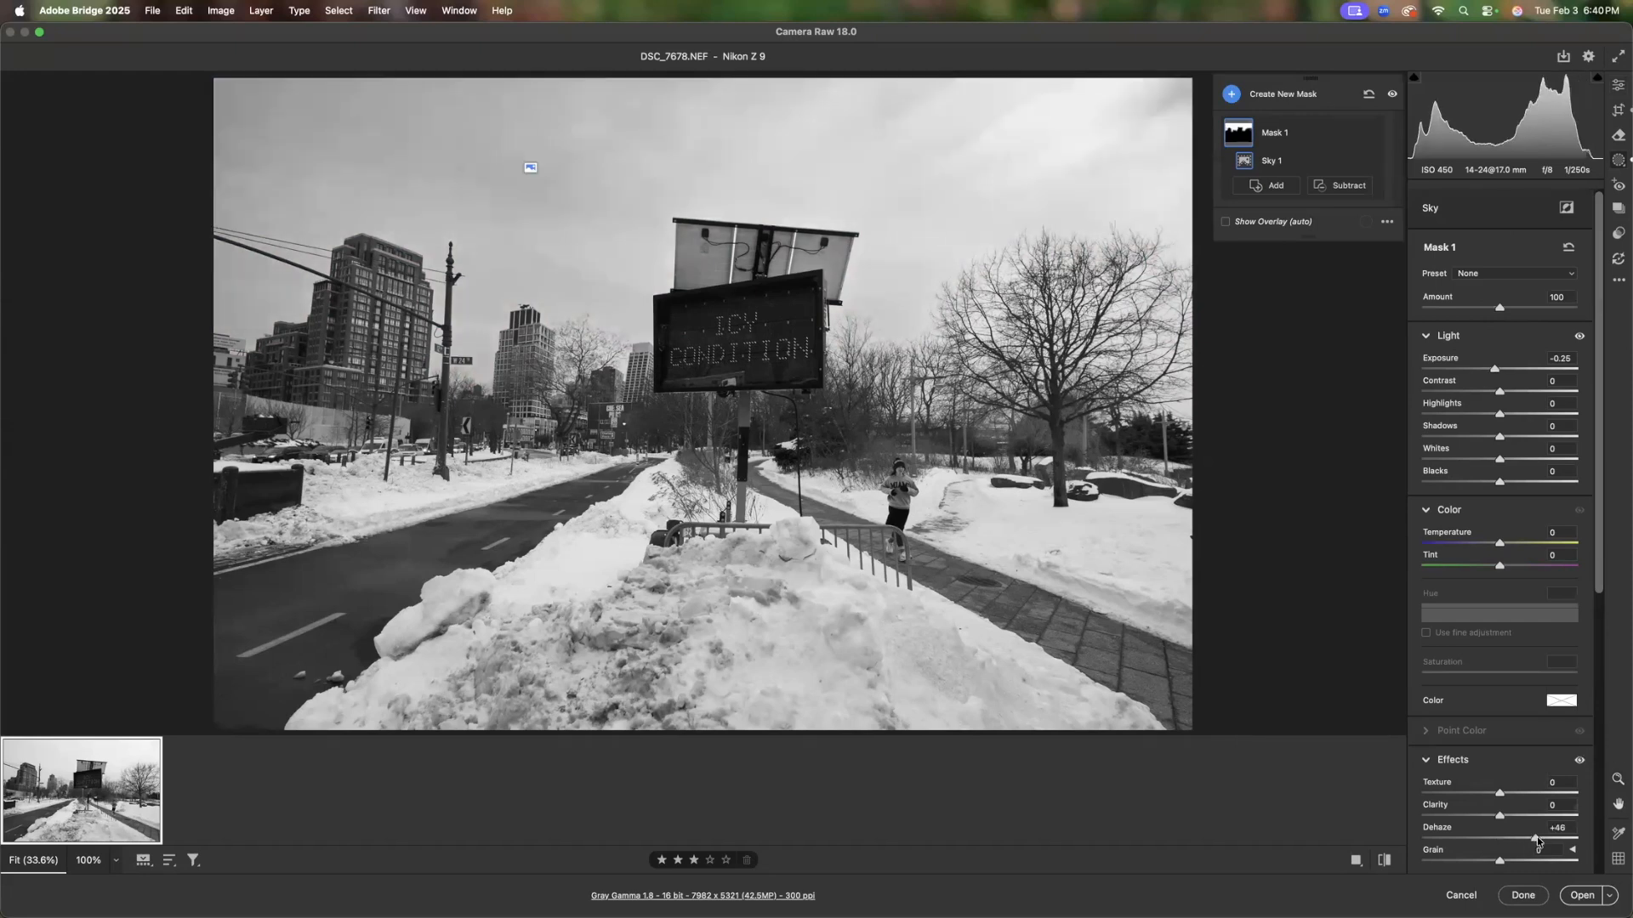
{"action": "left_click_drag", "start_coordinate": [1534, 839], "coordinate": [1503, 846]}
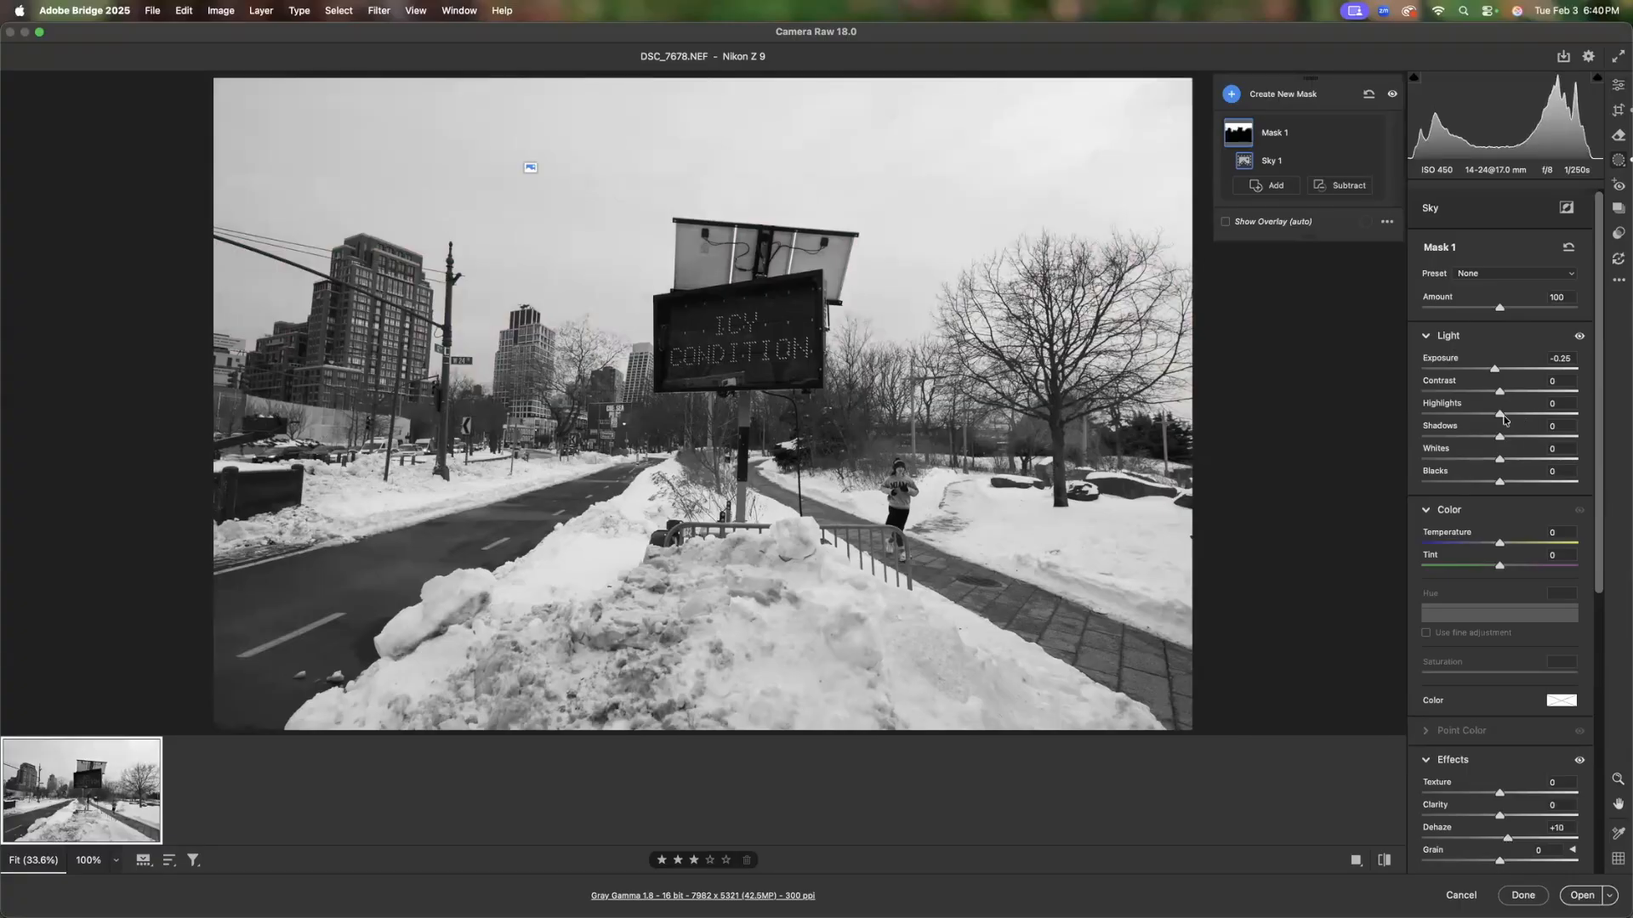
{"action": "left_click_drag", "start_coordinate": [1501, 415], "coordinate": [1491, 459]}
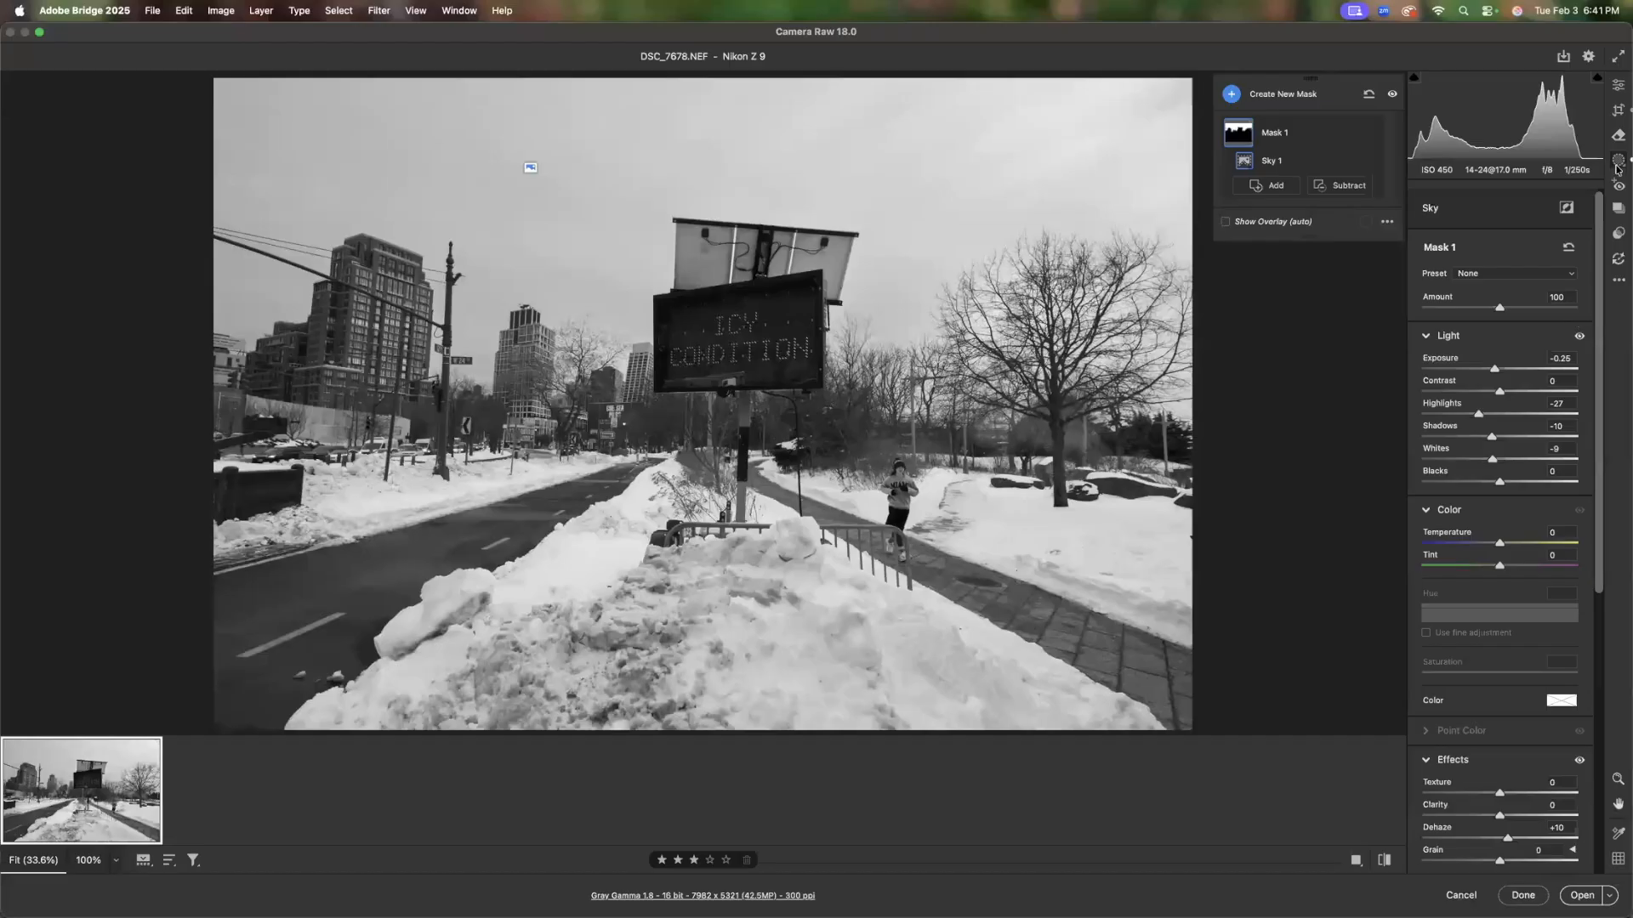
{"action": "left_click", "coordinate": [1393, 95]}
Set the sign photo's global dehaze to +8
{"action": "left_click", "coordinate": [1616, 86]}
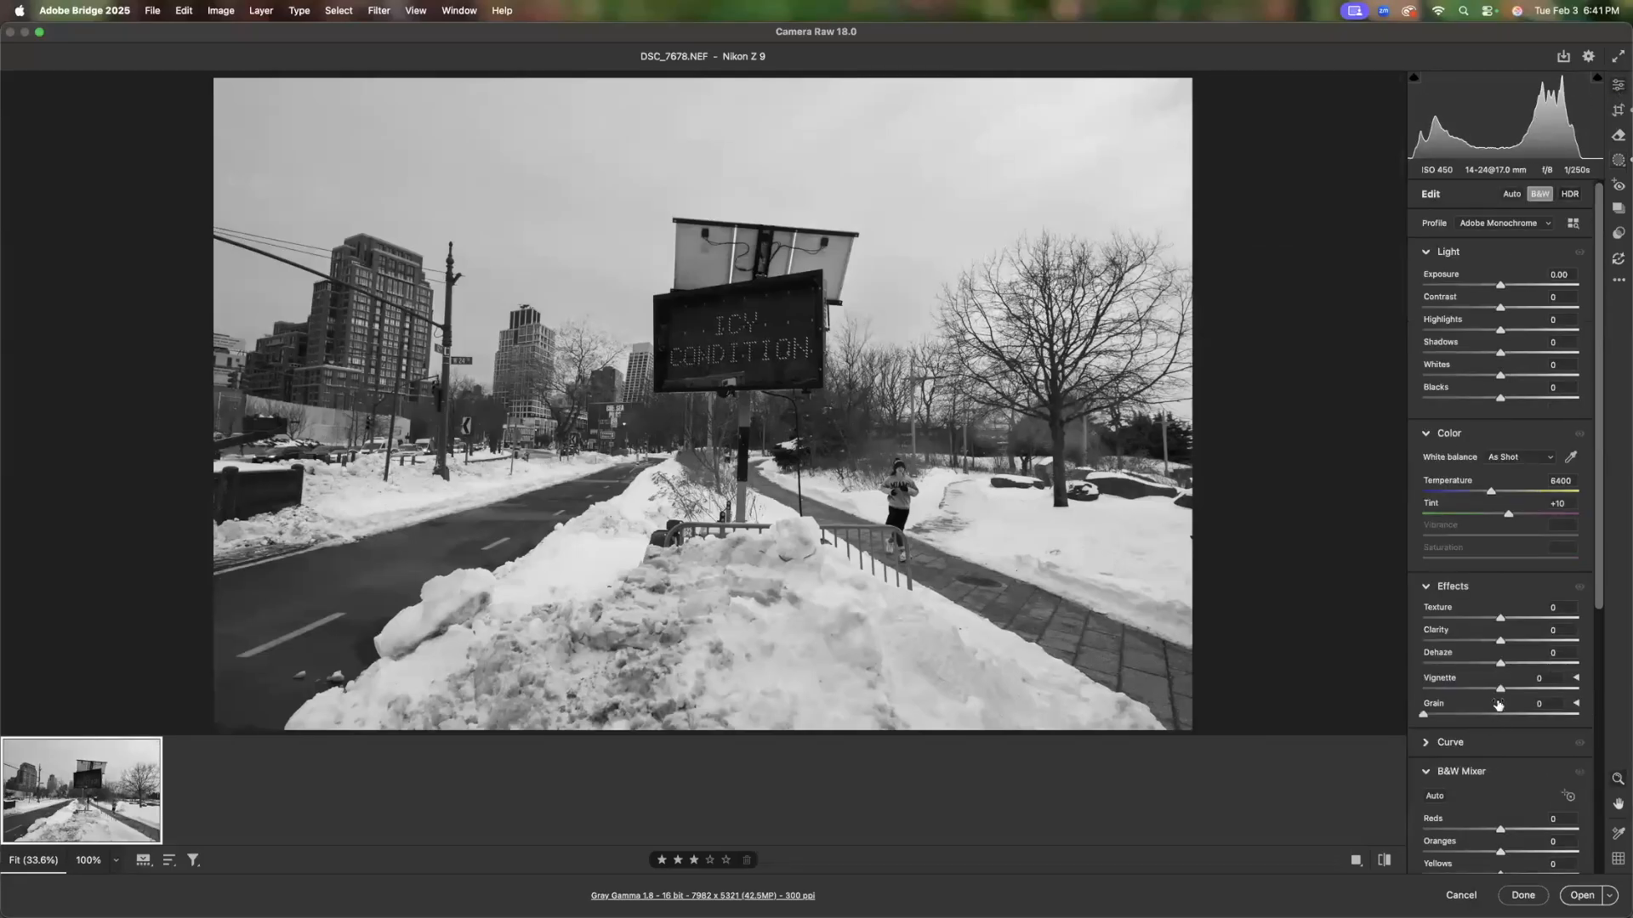
{"action": "left_click_drag", "start_coordinate": [1500, 669], "coordinate": [1508, 669]}
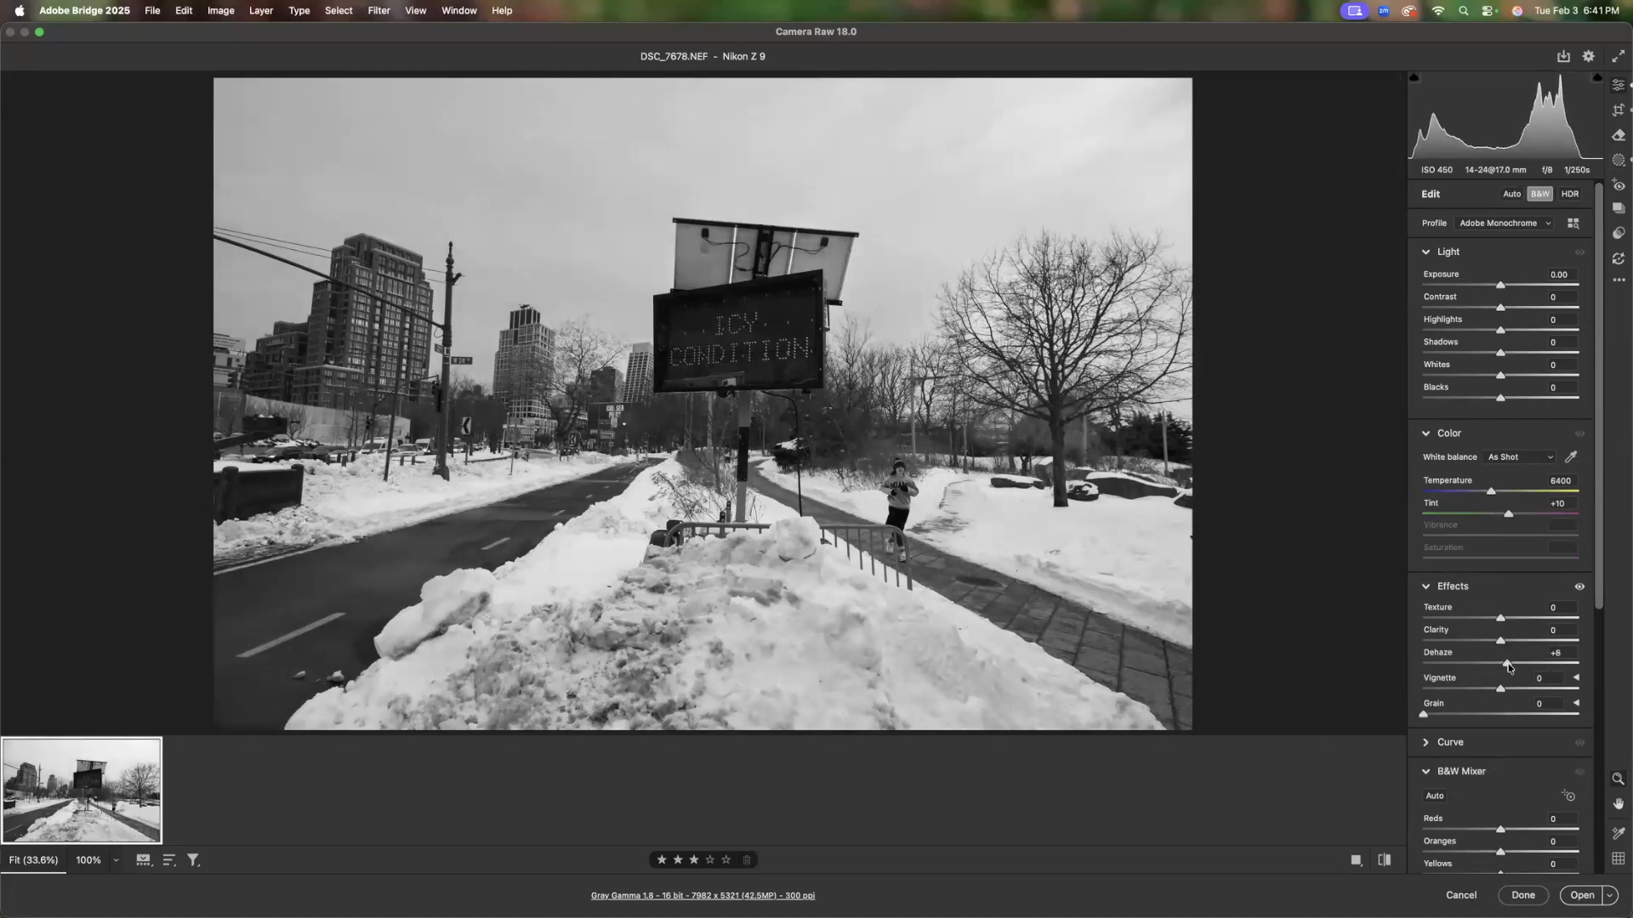
Create an object mask on the ICY CONDITION sign board with exposure +0.75, contrast +10, shadows -12, whites +16 and blacks -8
{"action": "left_click", "coordinate": [1615, 162]}
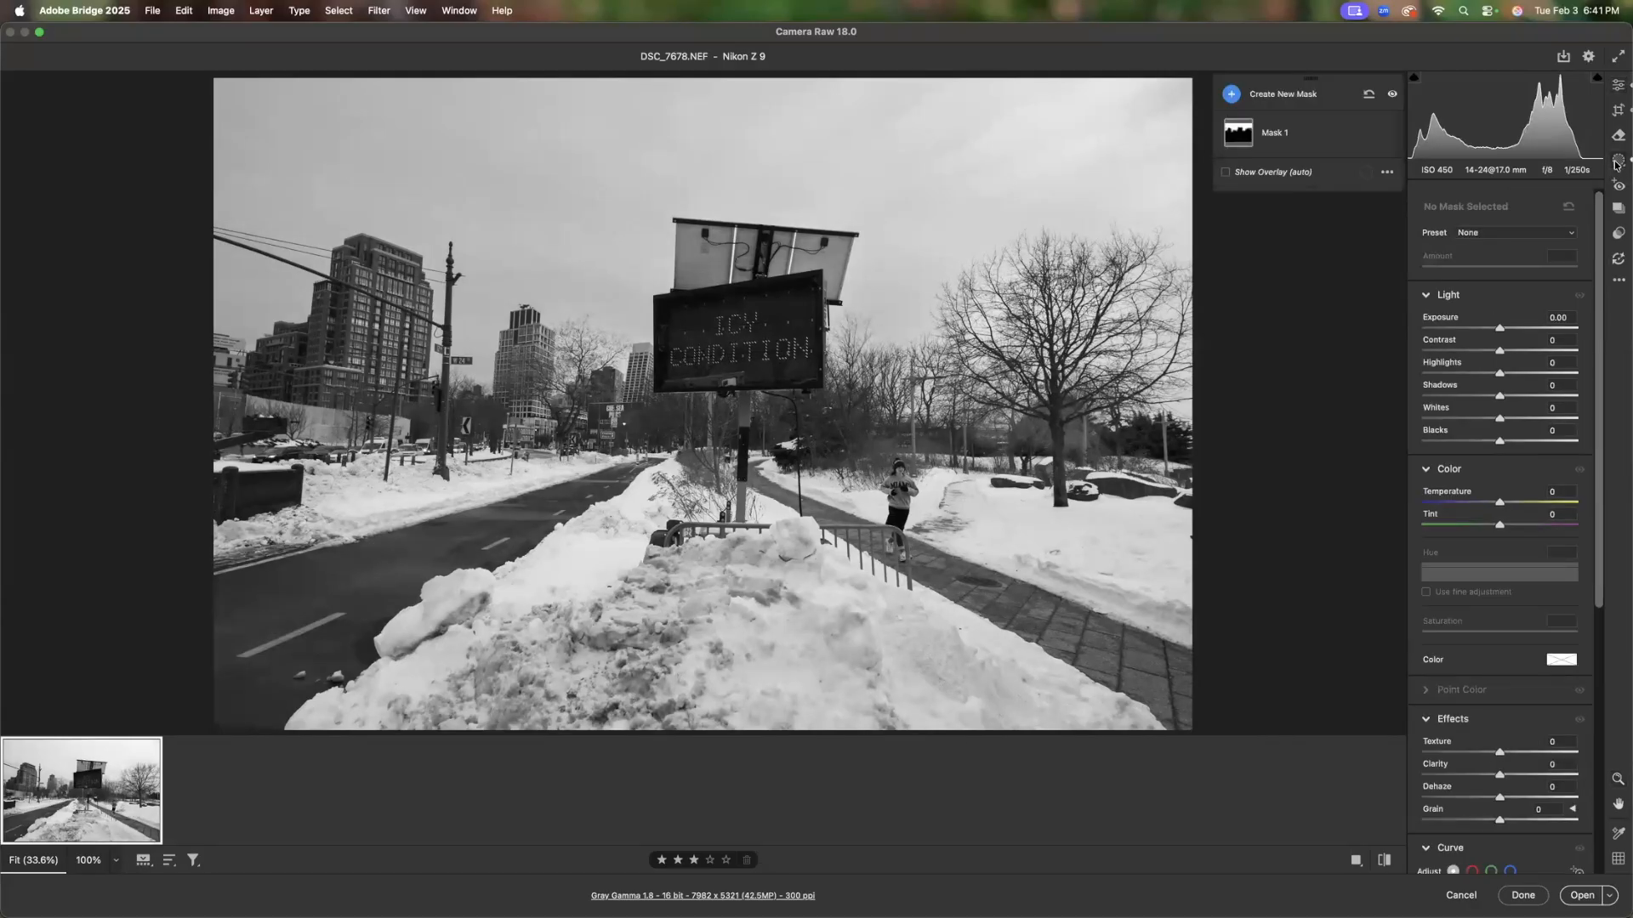
{"action": "left_click", "coordinate": [1230, 95]}
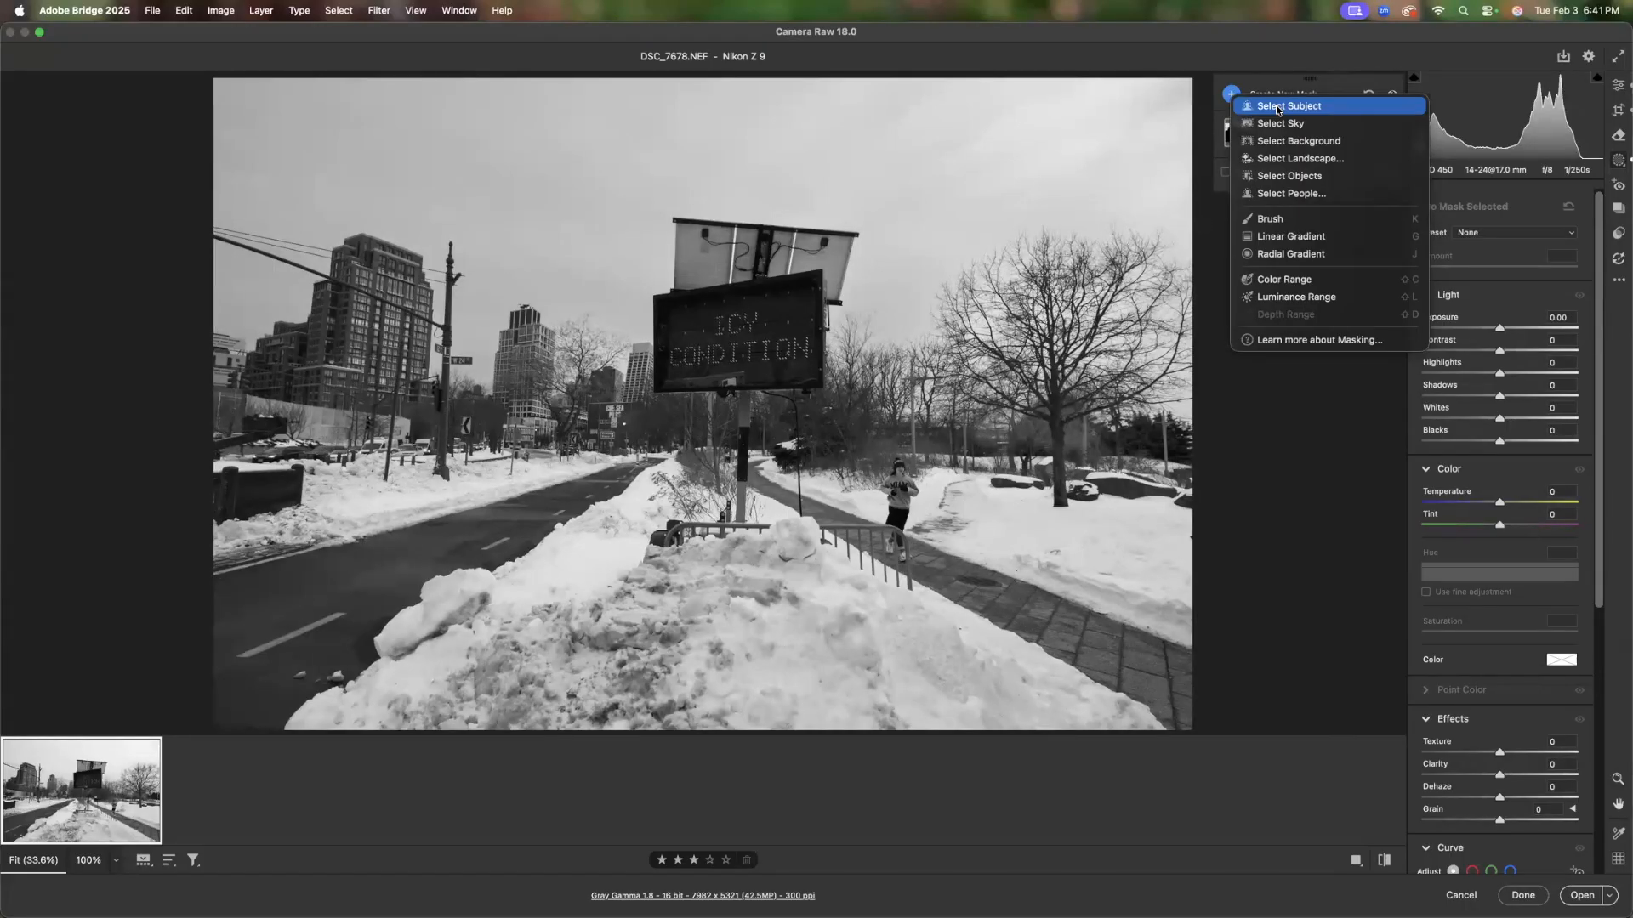
{"action": "left_click", "coordinate": [1287, 175]}
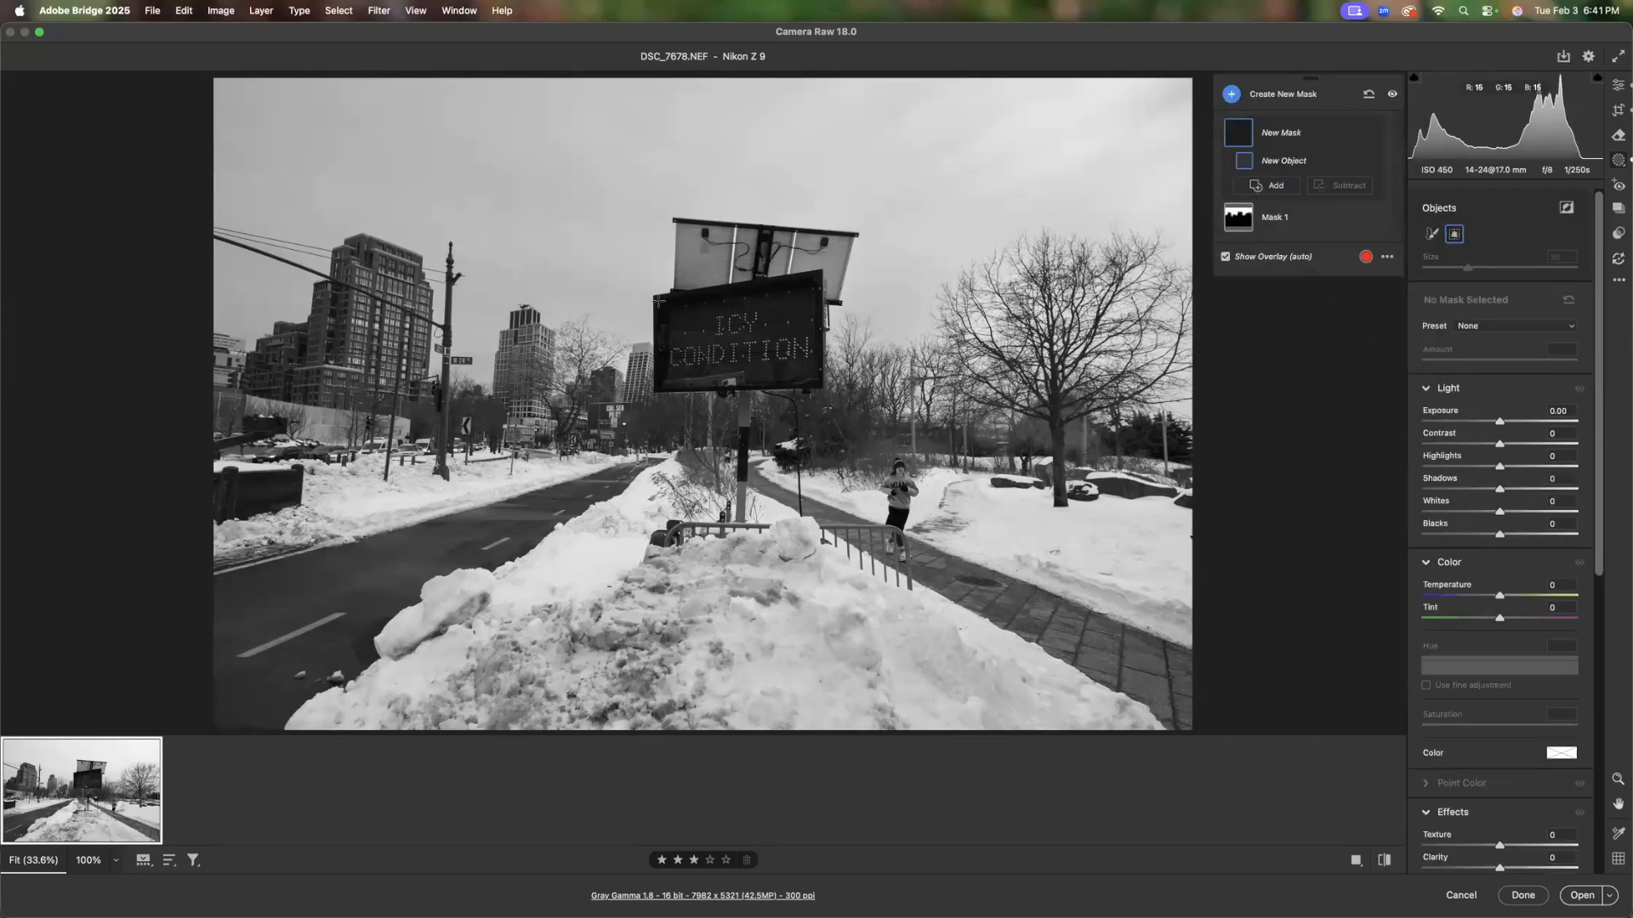
{"action": "left_click_drag", "start_coordinate": [650, 293], "coordinate": [835, 396]}
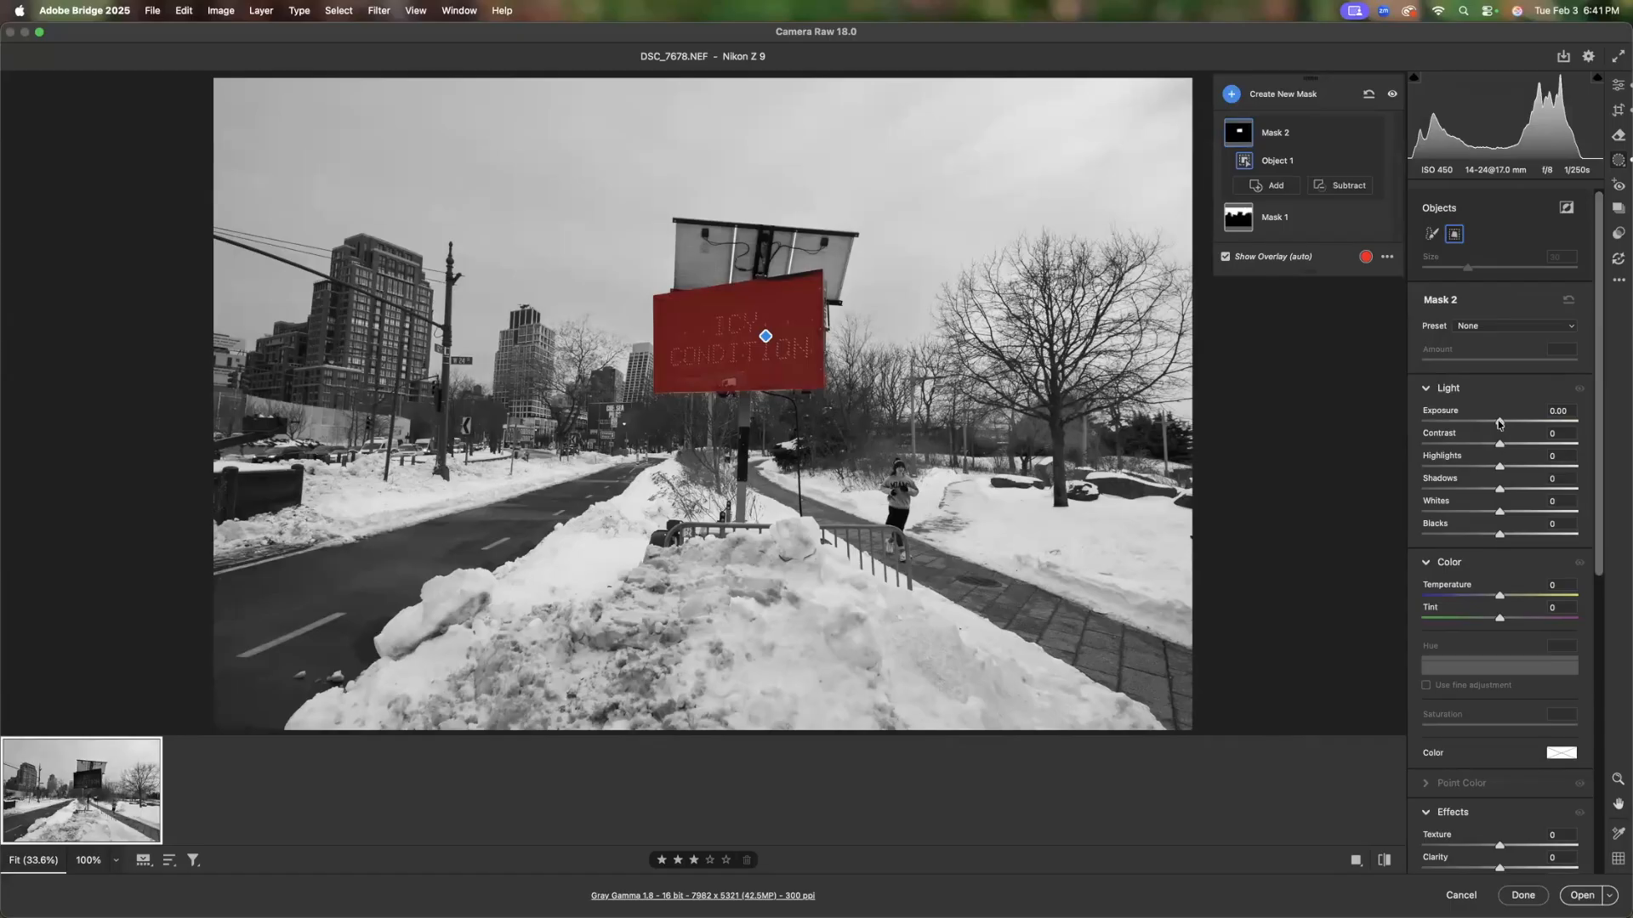
{"action": "left_click_drag", "start_coordinate": [1499, 423], "coordinate": [1513, 424]}
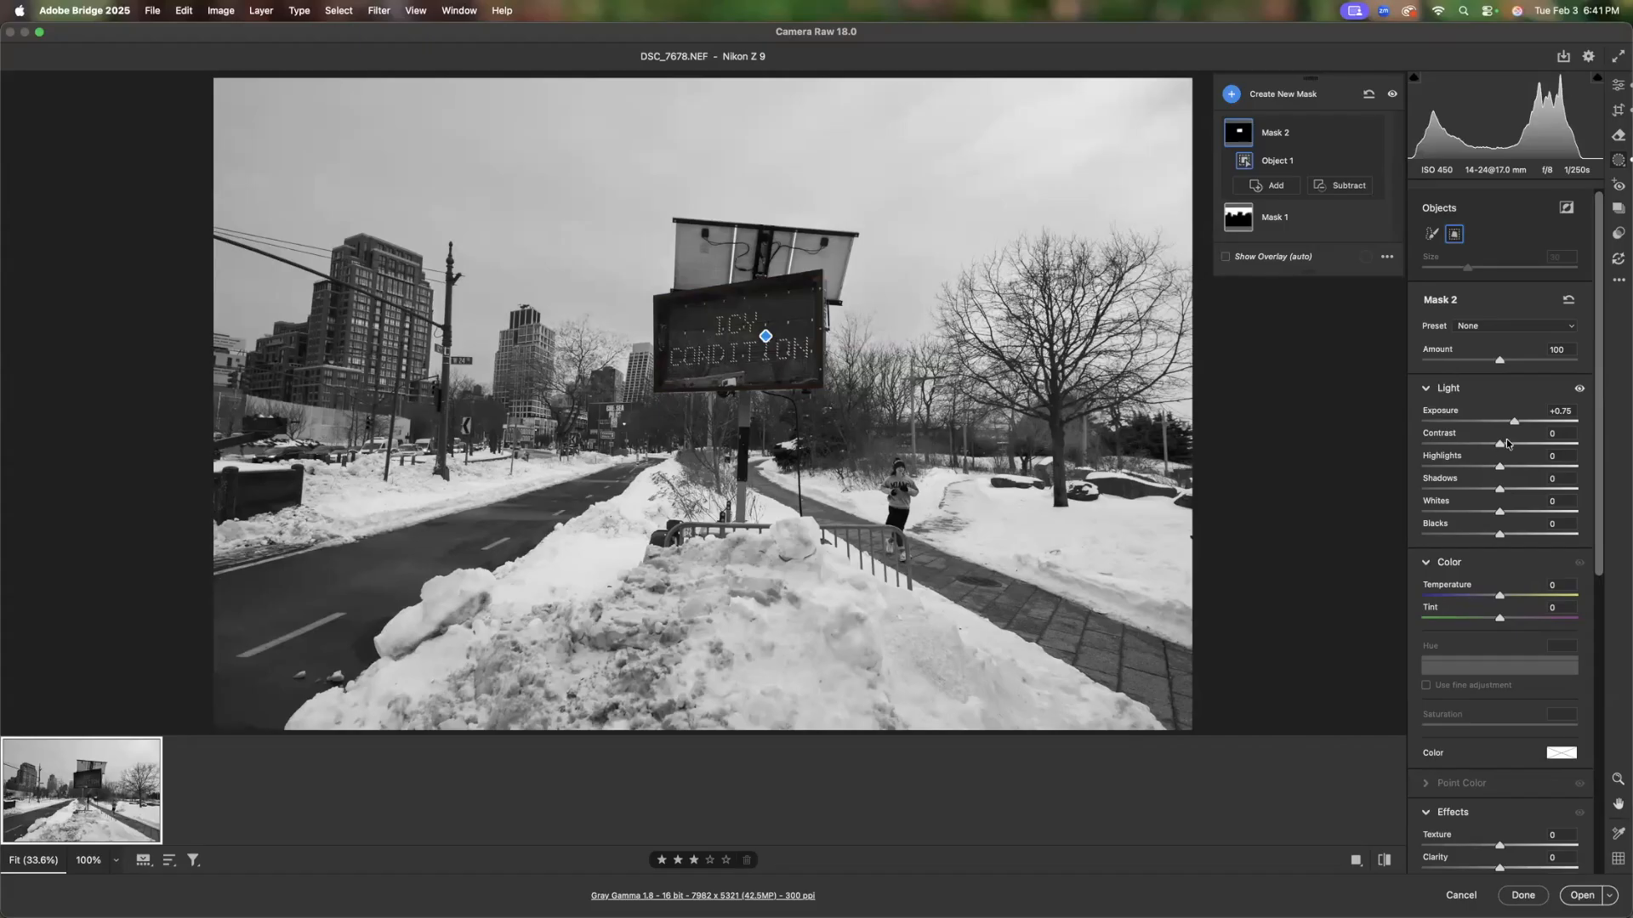
{"action": "left_click_drag", "start_coordinate": [1499, 444], "coordinate": [1534, 503]}
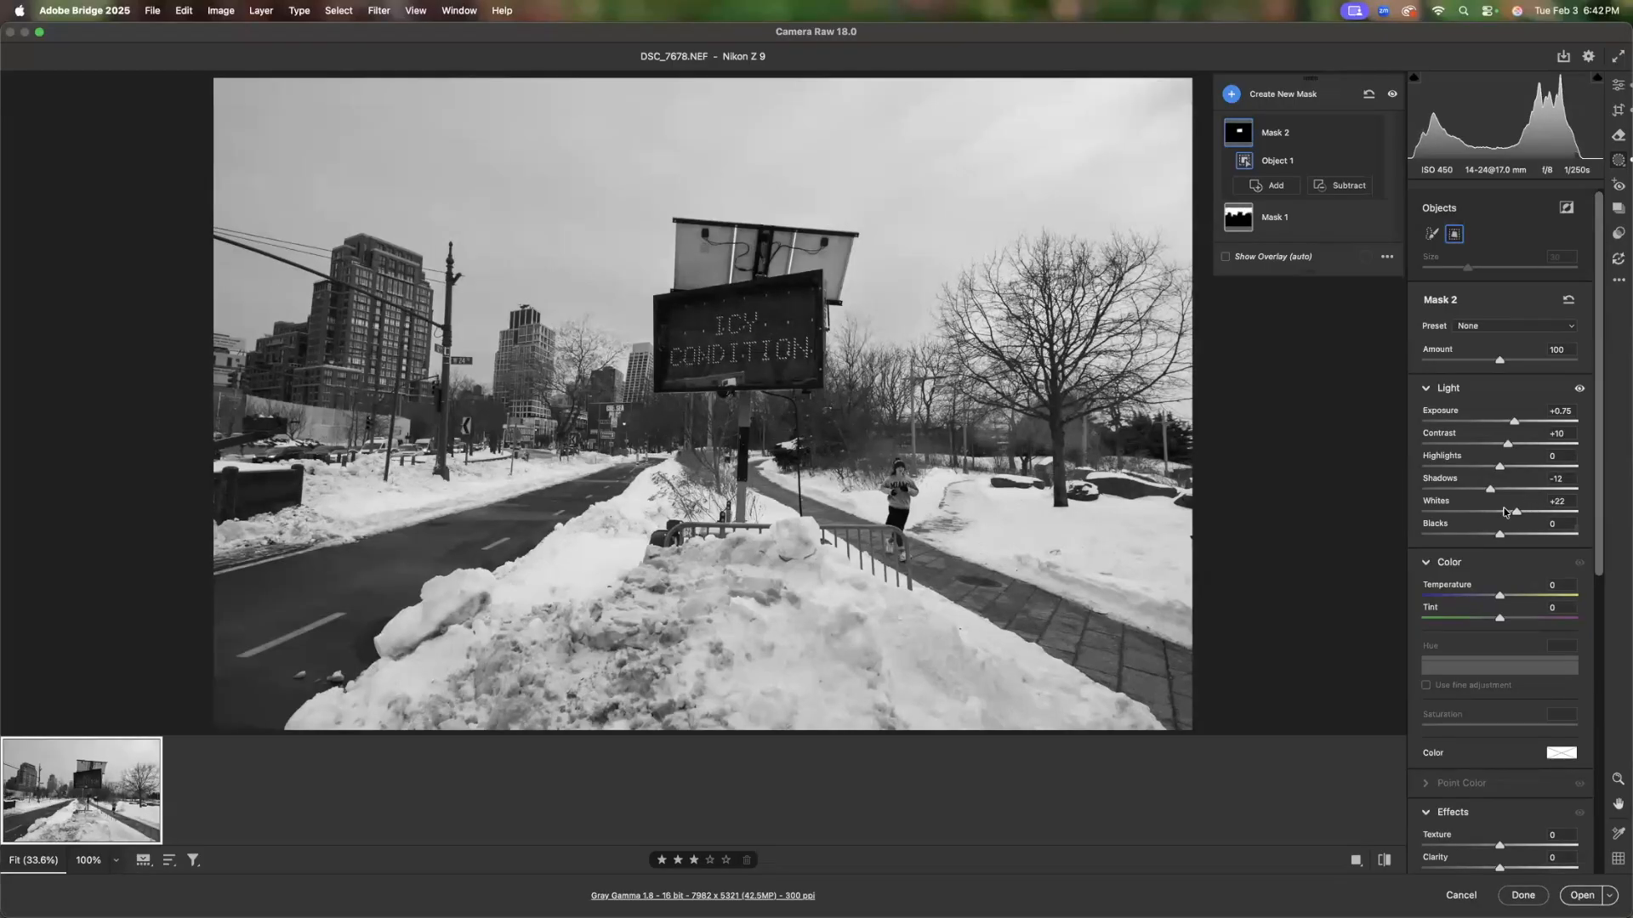
{"action": "left_click_drag", "start_coordinate": [1499, 536], "coordinate": [1494, 537]}
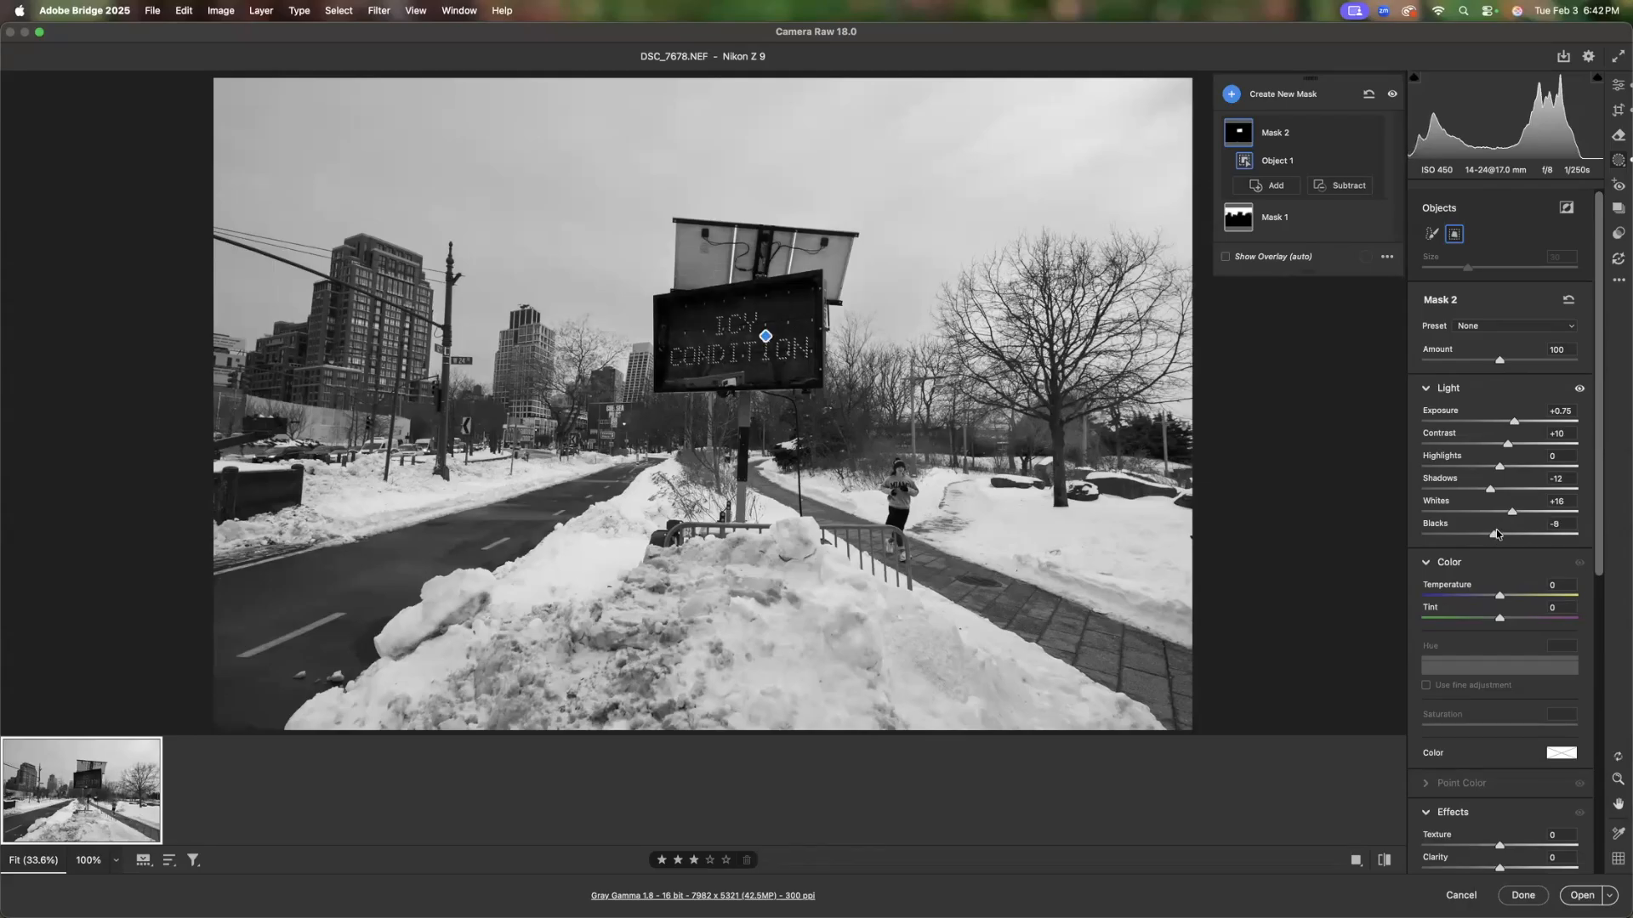
Compare the photo with and without its masks, and raise the sign mask's contrast further
{"action": "left_click", "coordinate": [1393, 95]}
{"action": "left_click", "coordinate": [1393, 95]}
{"action": "left_click", "coordinate": [1392, 94]}
{"action": "left_click", "coordinate": [1393, 95]}
{"action": "left_click_drag", "start_coordinate": [1507, 445], "coordinate": [1530, 448]}
Set the sign photo's global vignette to +7 and finish the Camera Raw edit
{"action": "left_click", "coordinate": [1616, 85]}
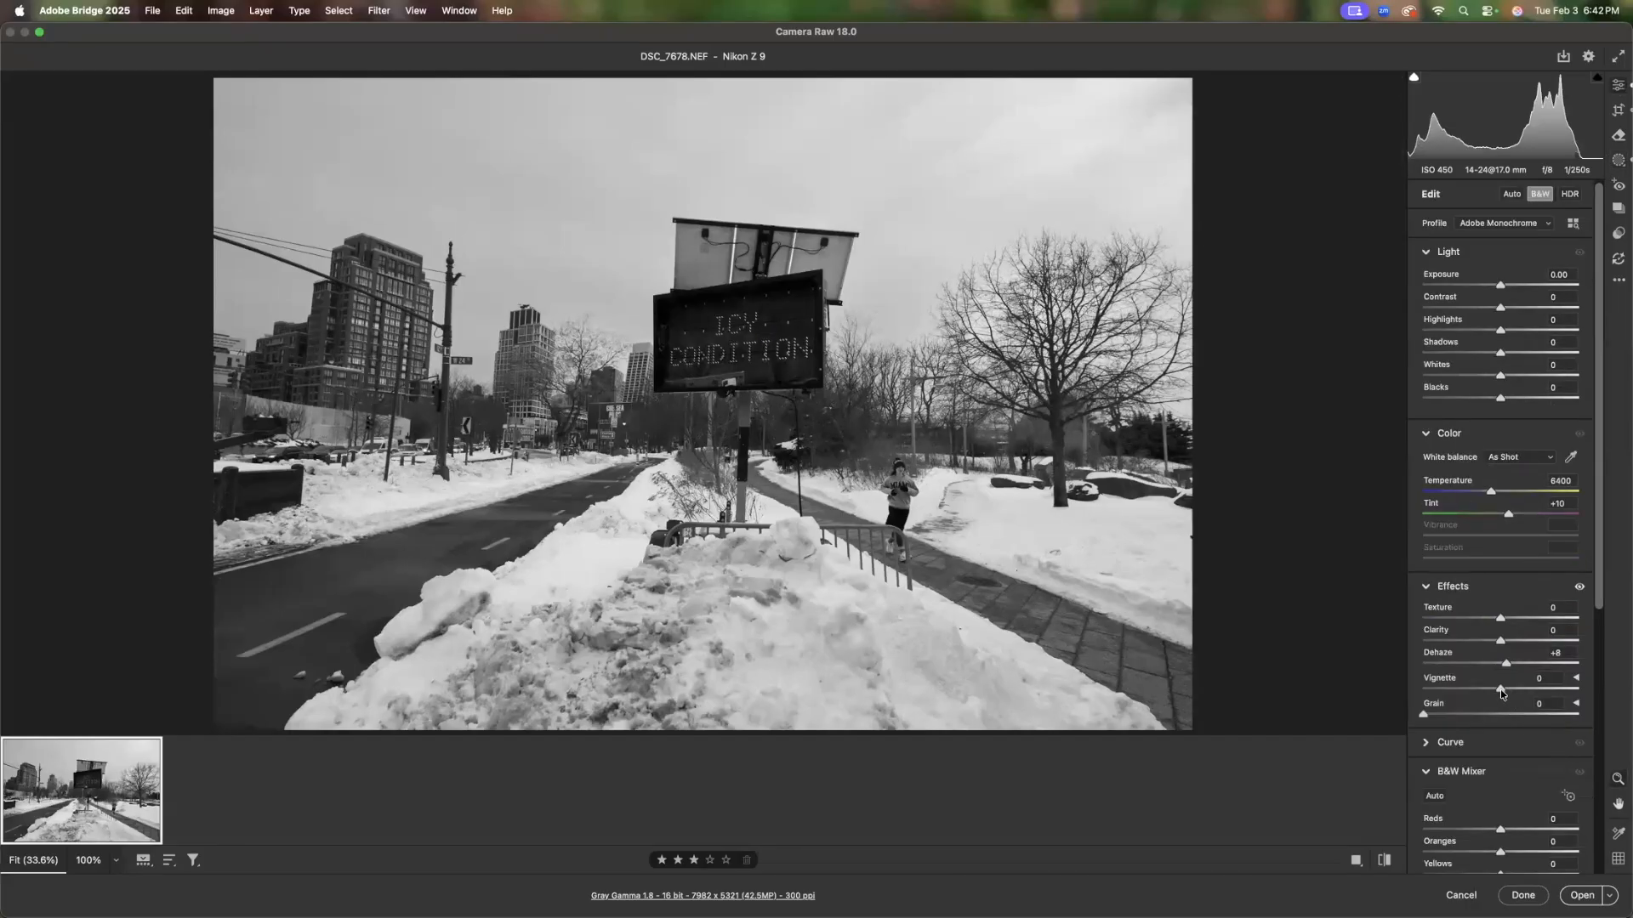
{"action": "left_click_drag", "start_coordinate": [1503, 693], "coordinate": [1507, 694]}
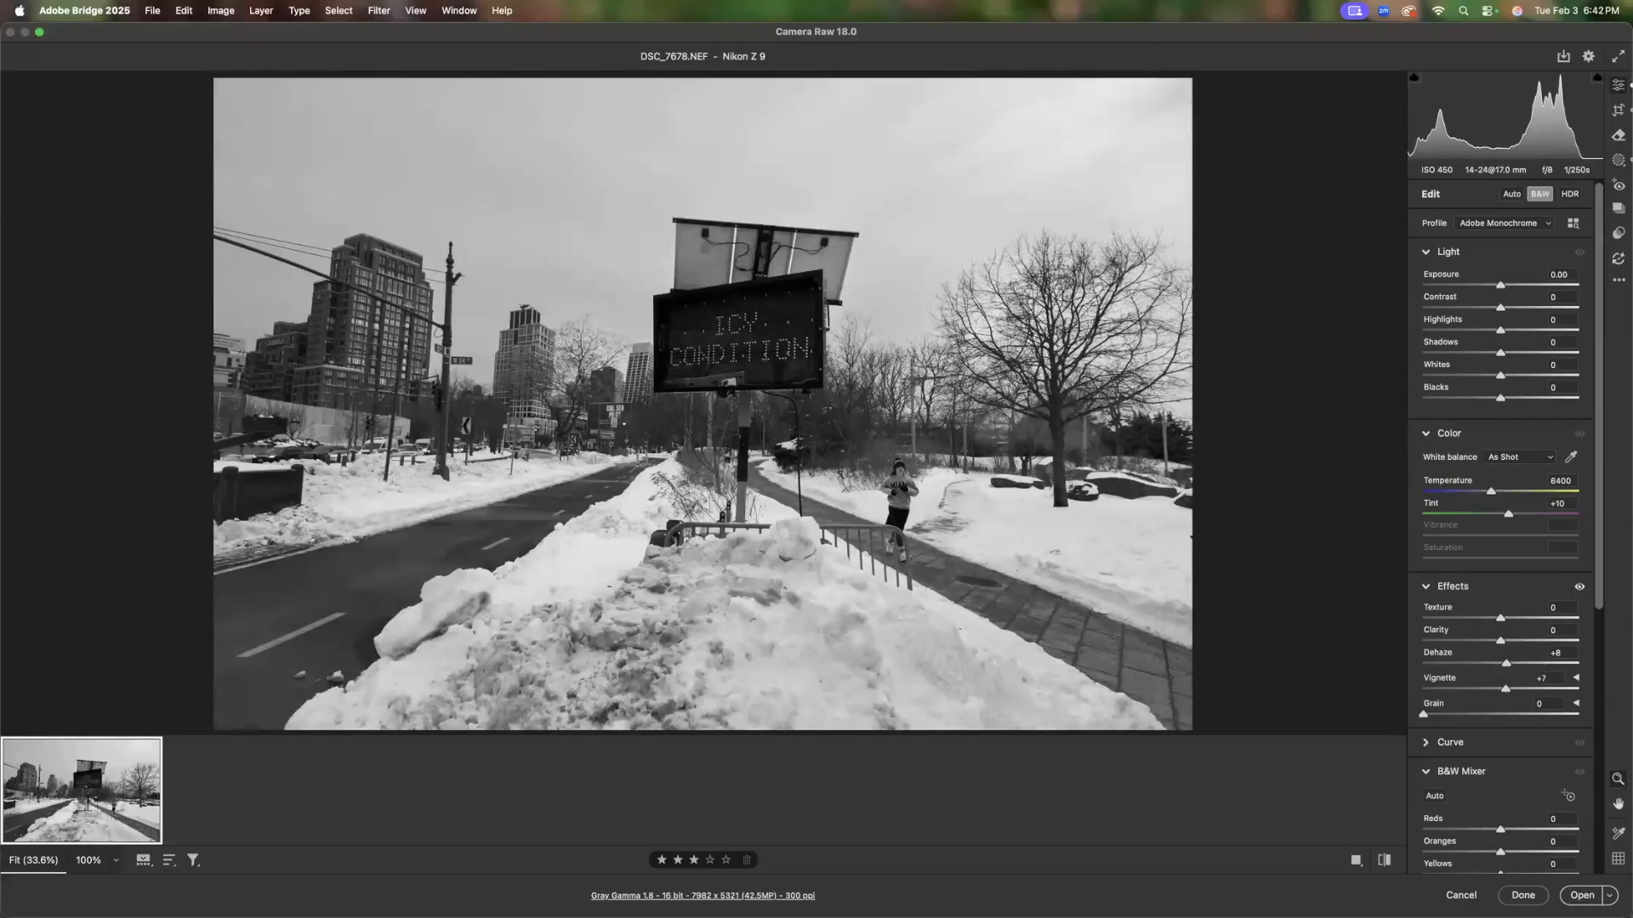
{"action": "left_click", "coordinate": [1528, 894]}
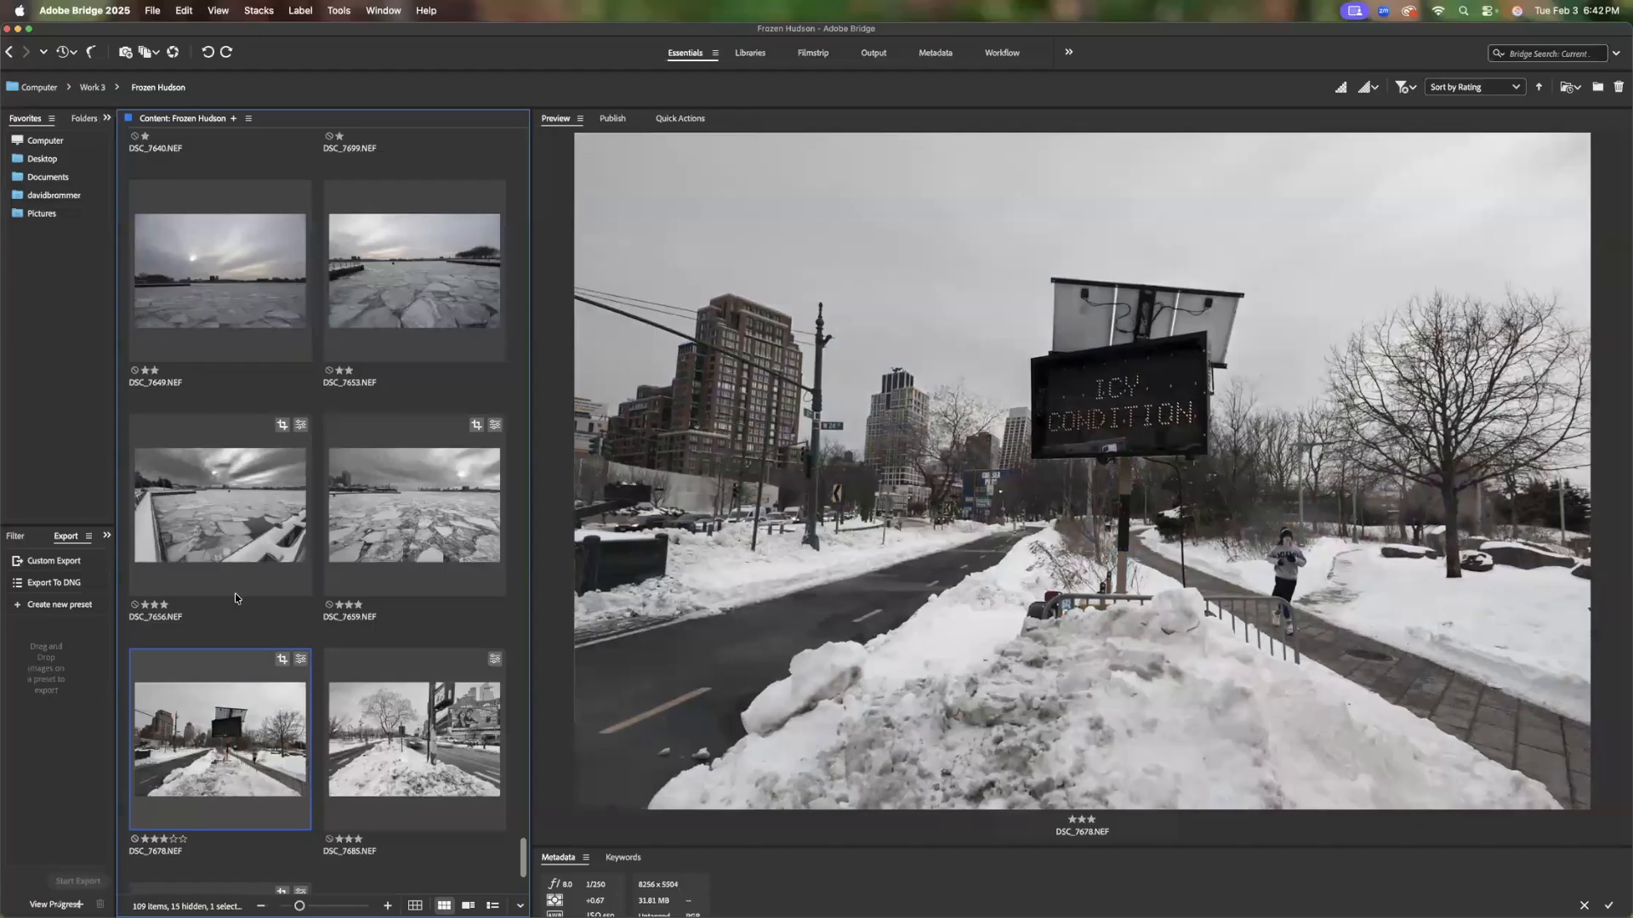
Preview the five developed photos DSC_7656, DSC_7659, DSC_7678, DSC_7685 and DSC_7672 side by side
{"action": "left_click", "coordinate": [214, 580], "text": "shift"}
{"action": "left_click", "coordinate": [358, 665], "text": "super"}
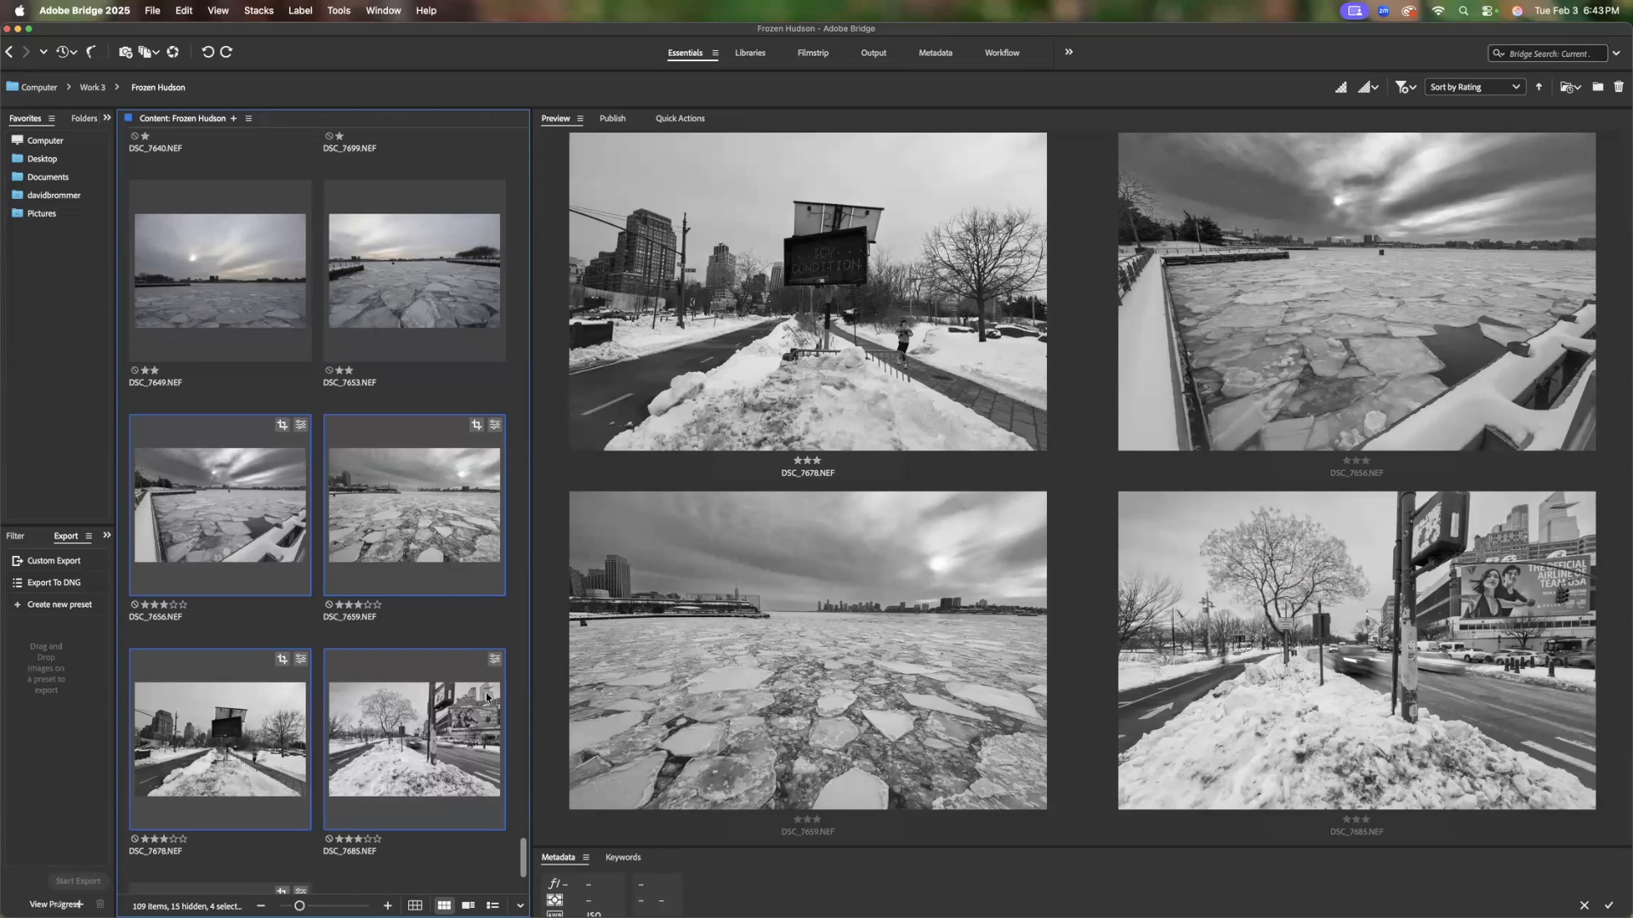
{"action": "scroll", "coordinate": [486, 692], "scroll_direction": "up", "scroll_amount": 3}
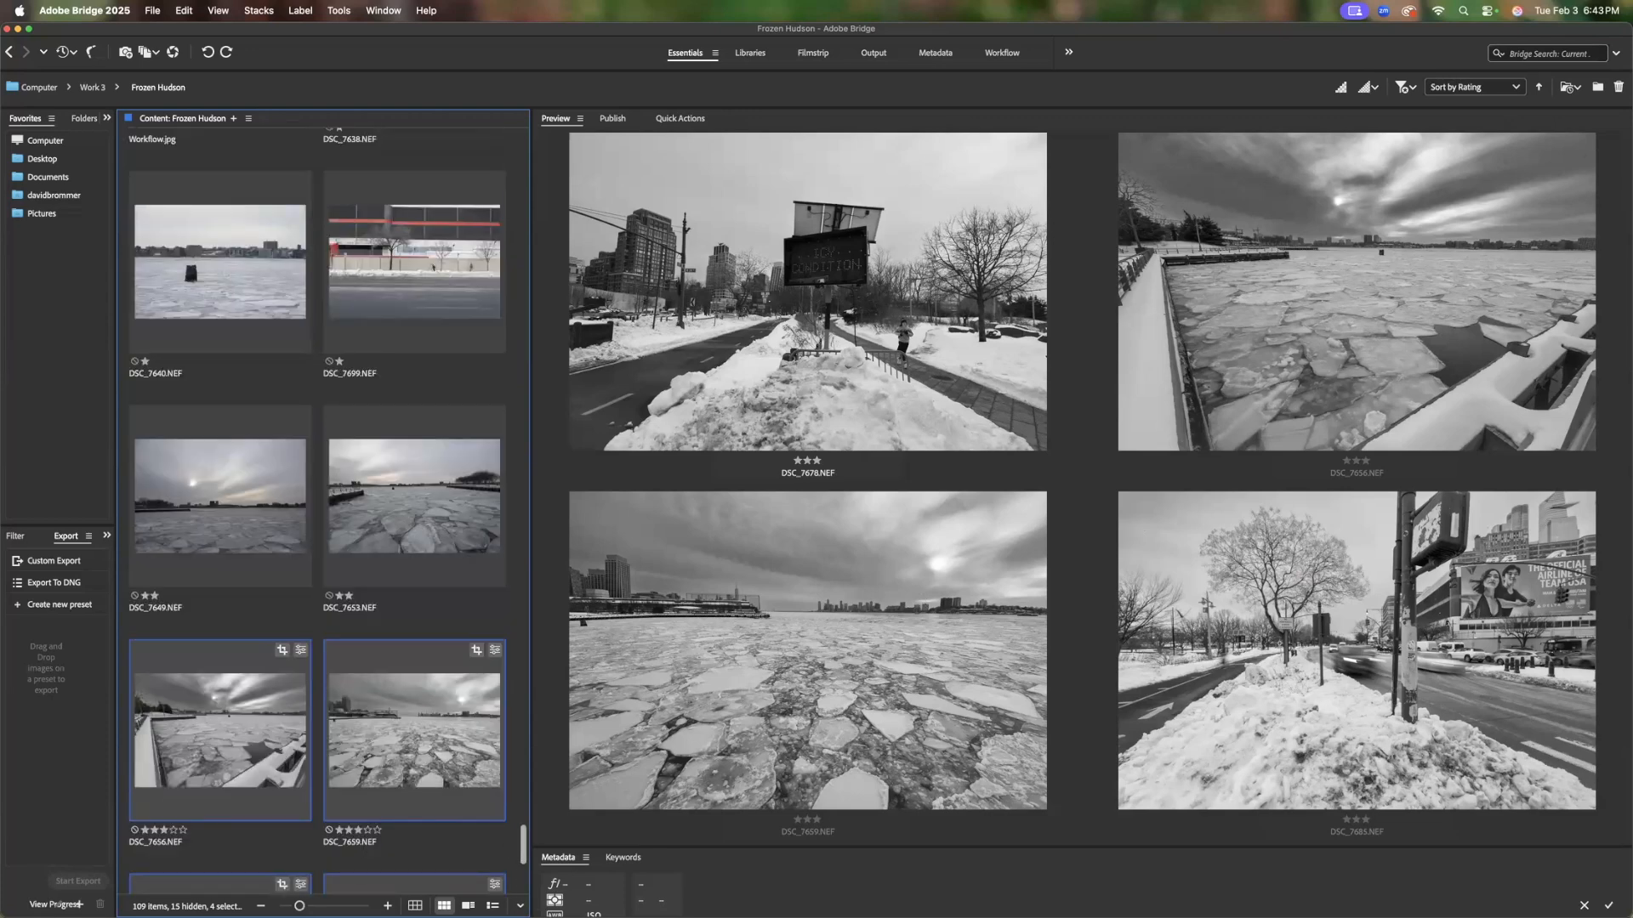
{"action": "scroll", "coordinate": [518, 861], "scroll_direction": "down", "scroll_amount": 5}
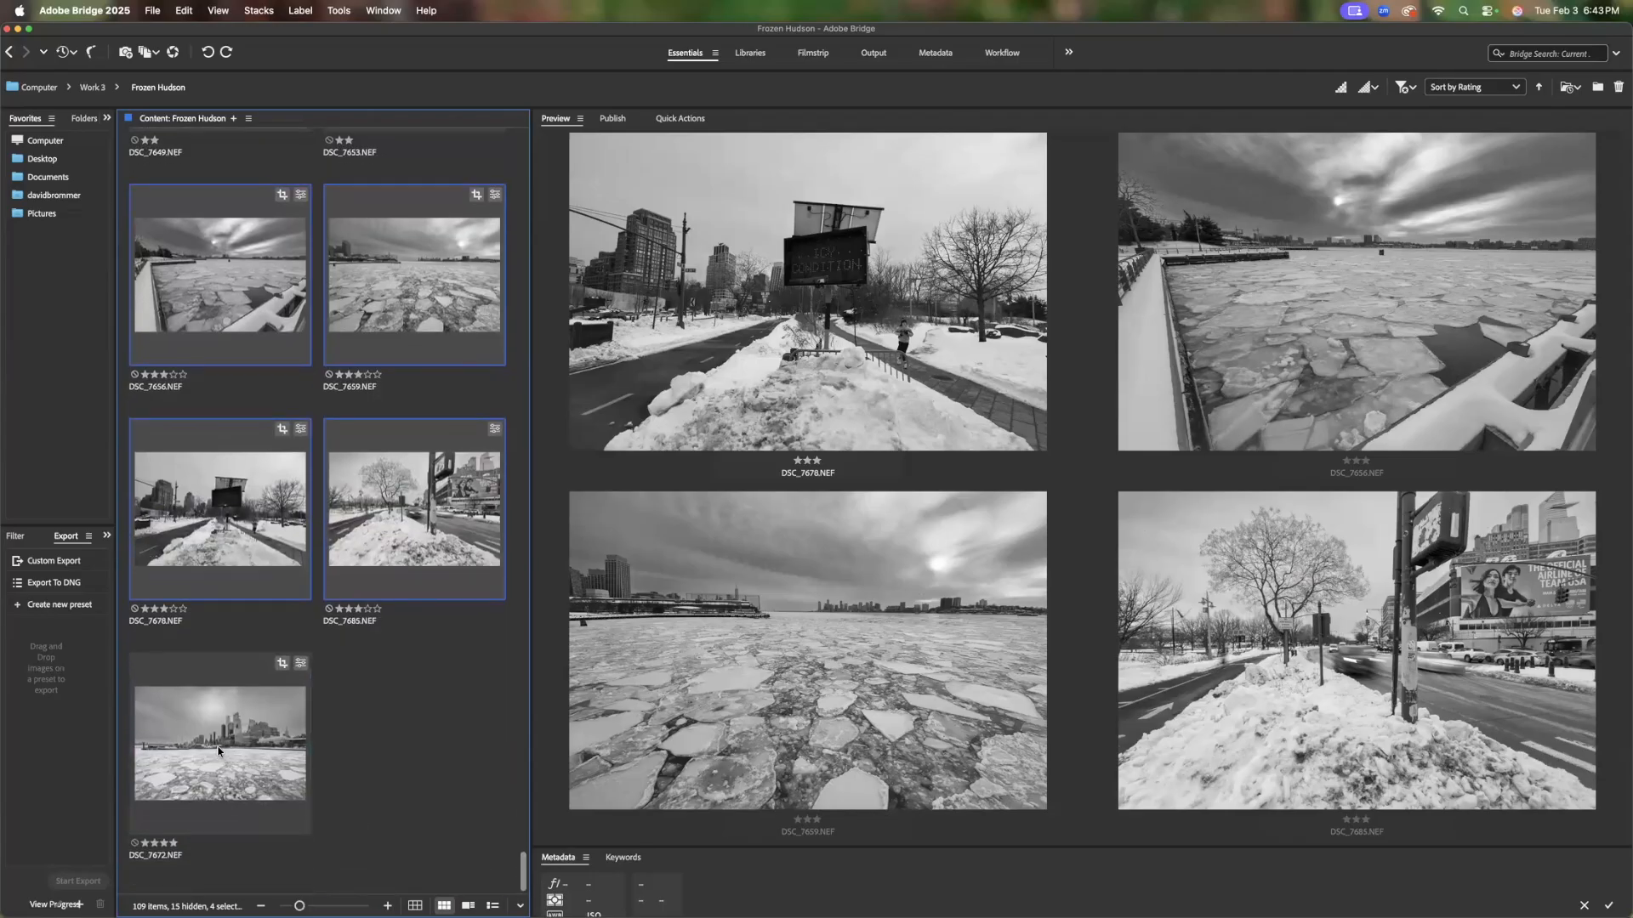
{"action": "left_click", "coordinate": [219, 750], "text": "super"}
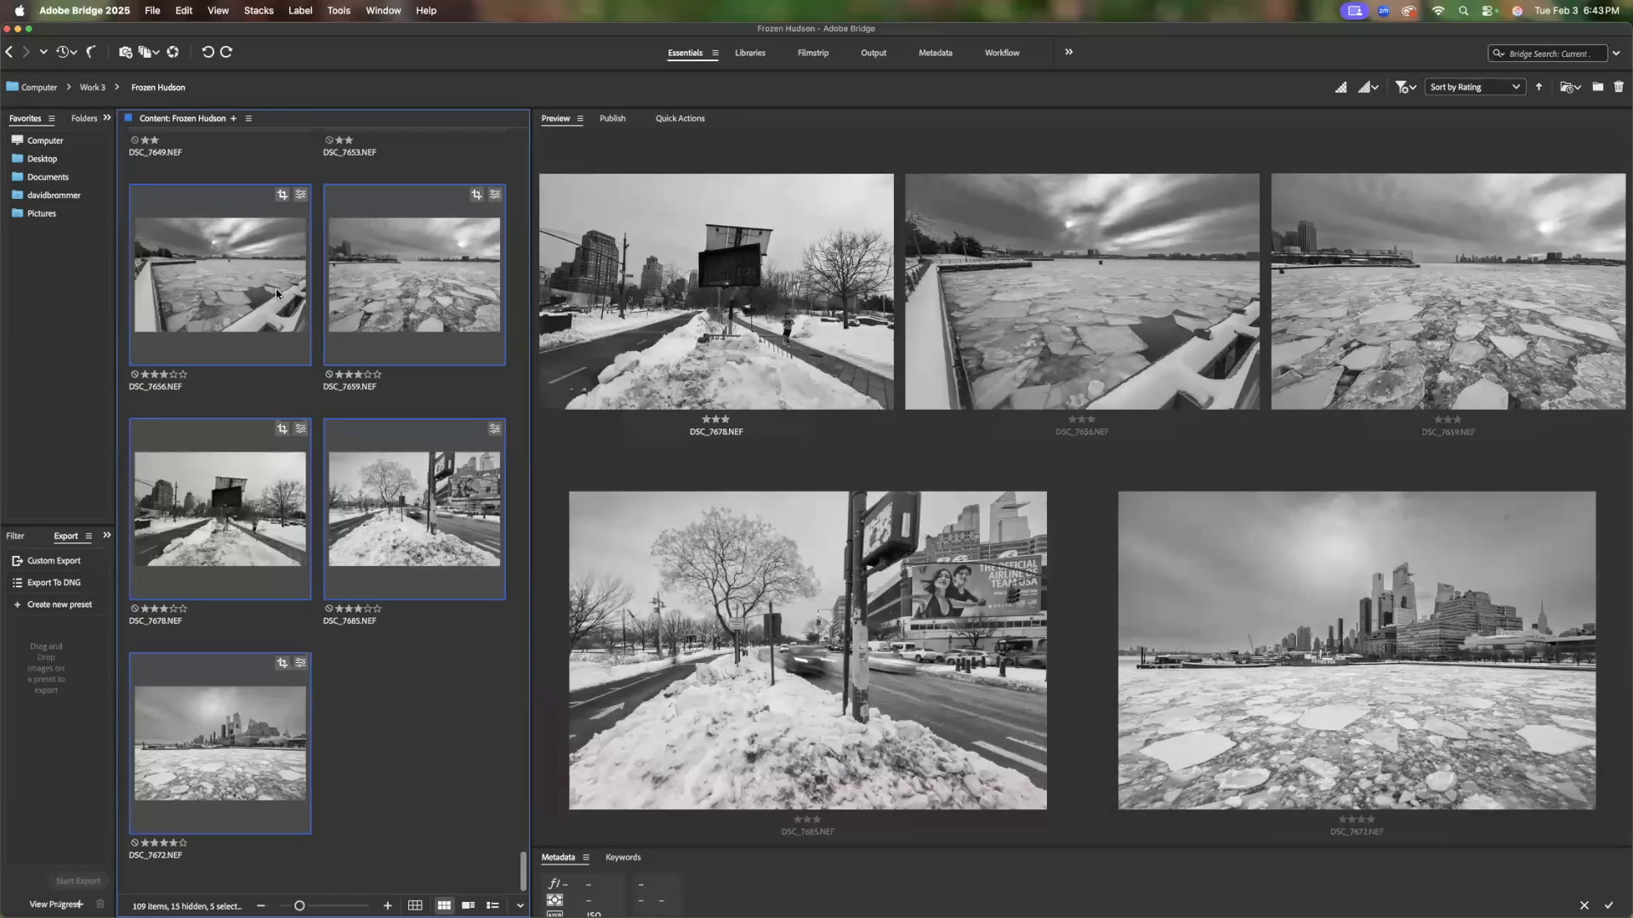
Compare the ice photos DSC_7656 and DSC_7659 one at a time, and rate DSC_7659.NEF five stars
{"action": "left_click", "coordinate": [244, 298]}
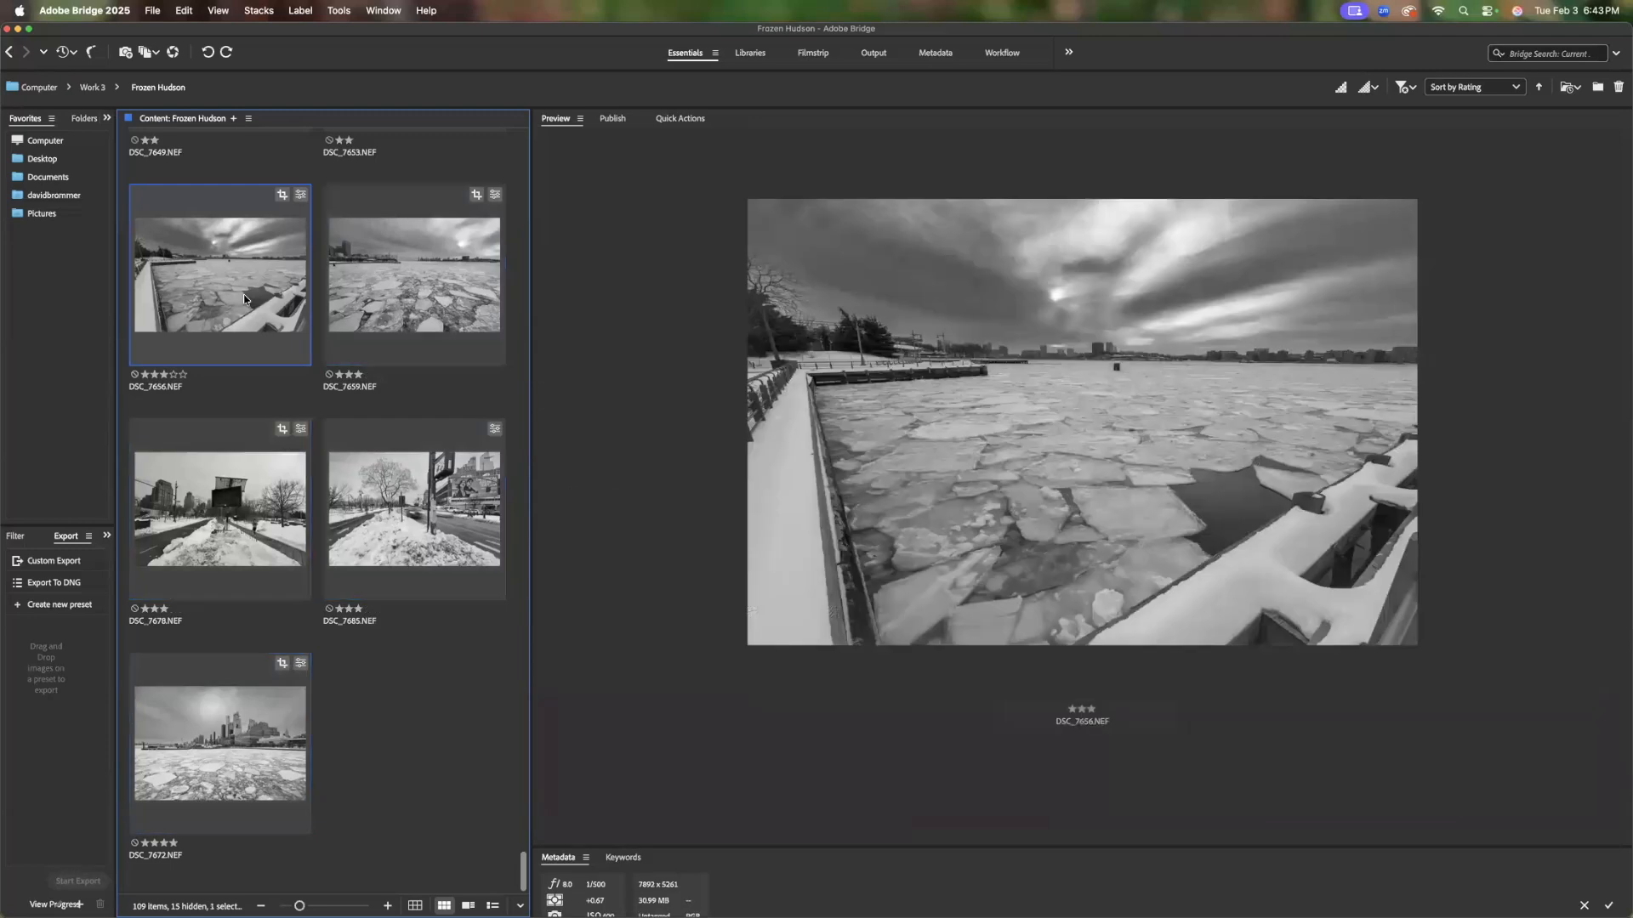
{"action": "key", "text": "Right"}
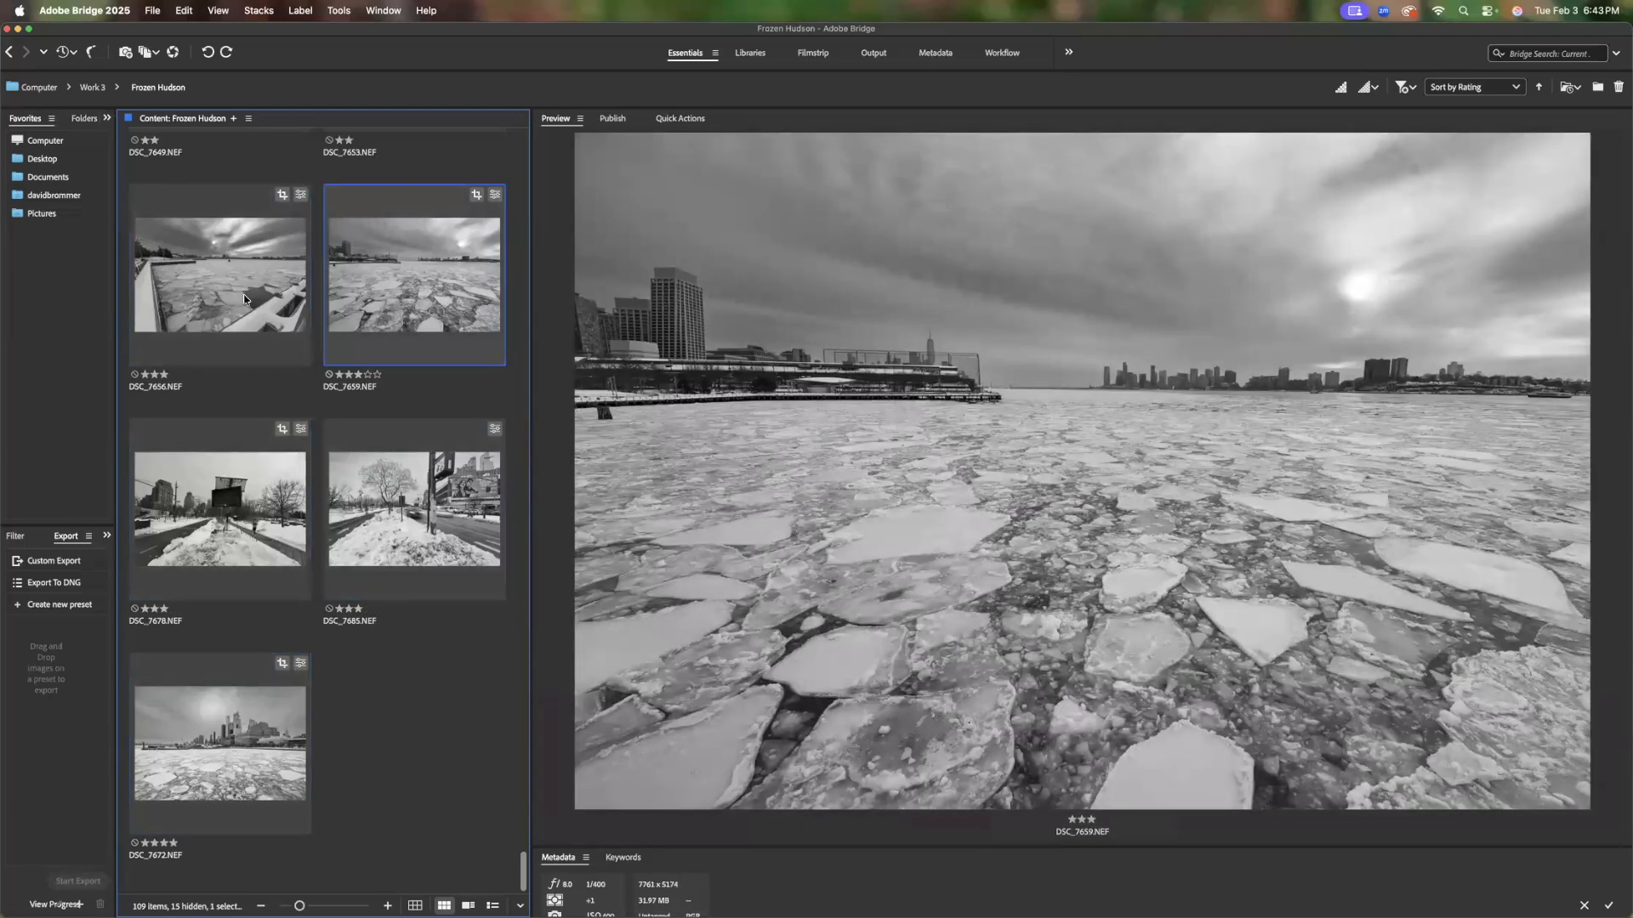
{"action": "key", "text": "Left"}
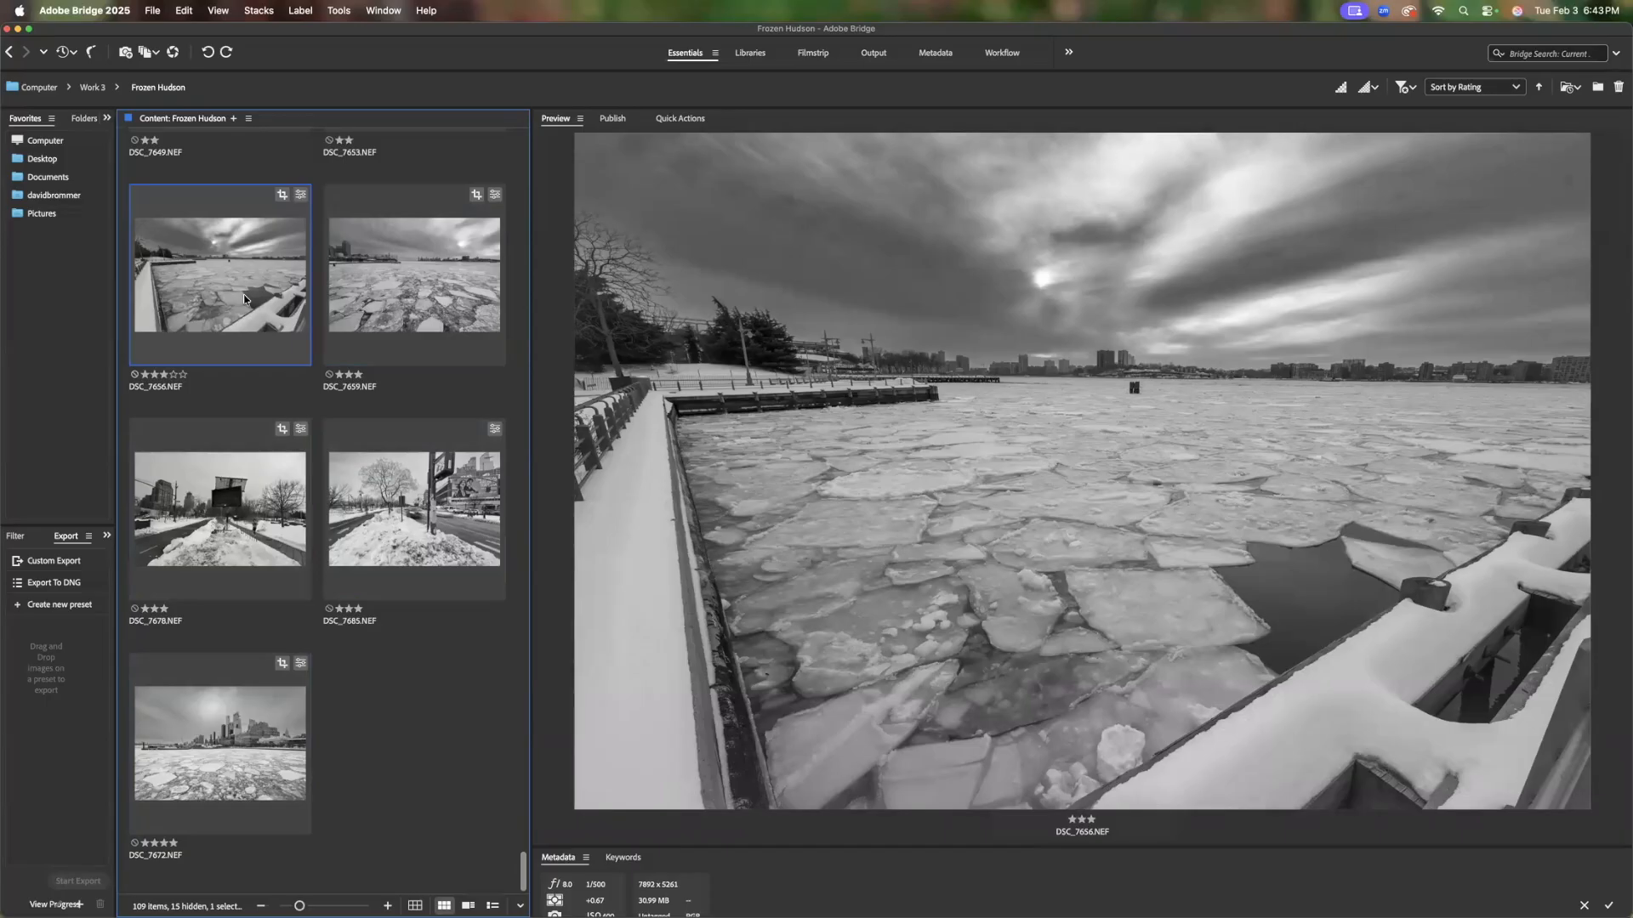
{"action": "key", "text": "Right"}
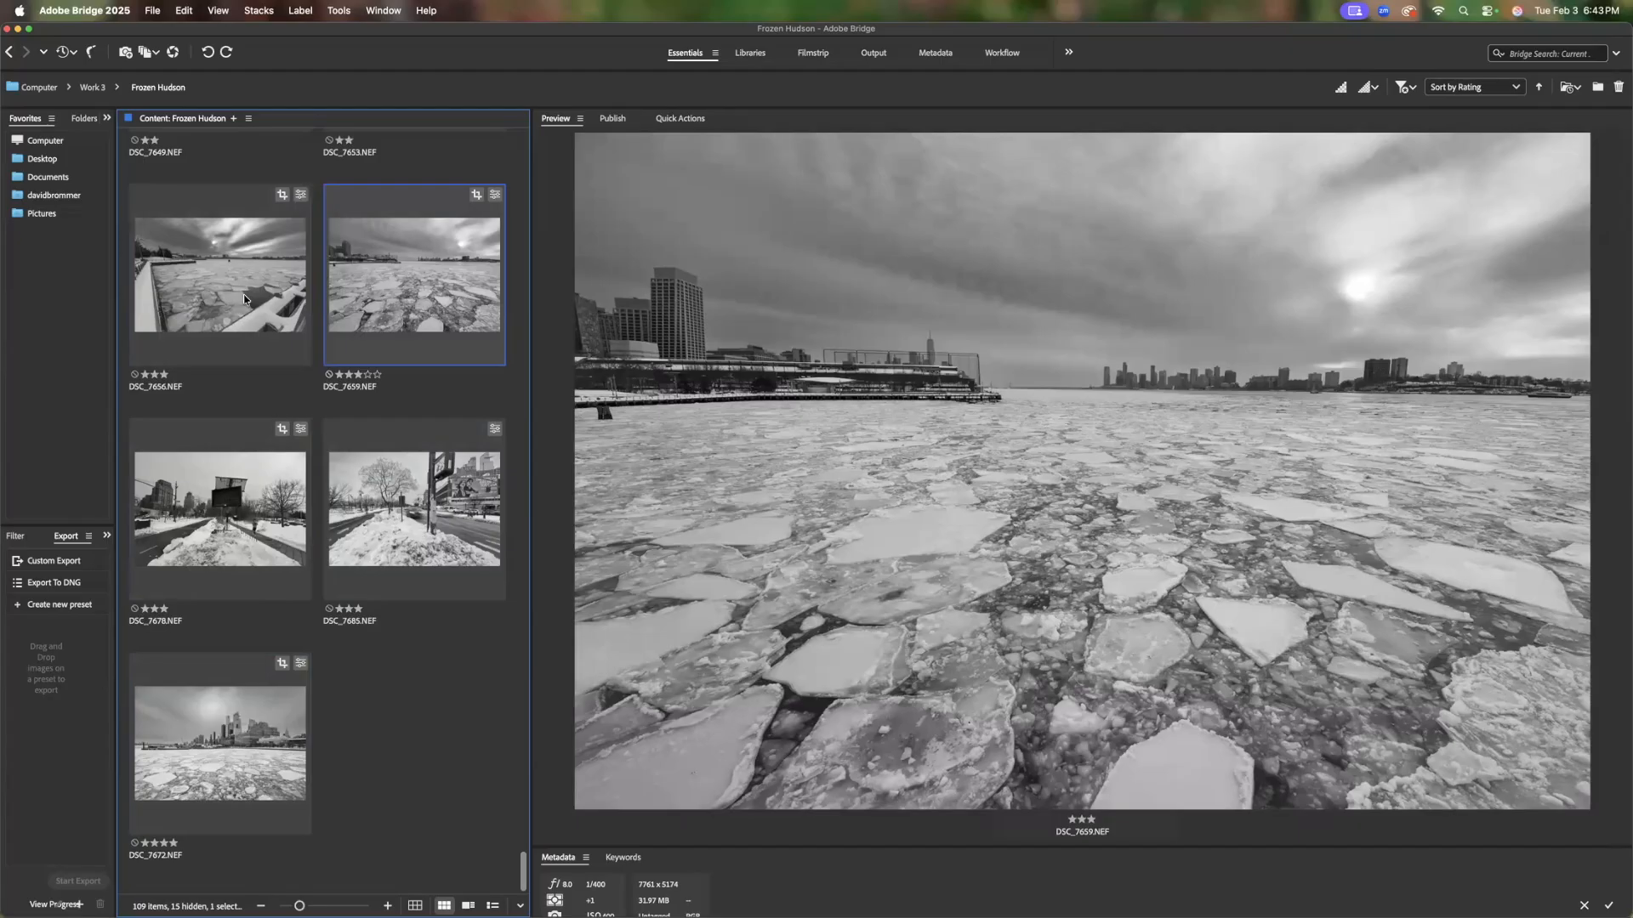
{"action": "left_click", "coordinate": [377, 375]}
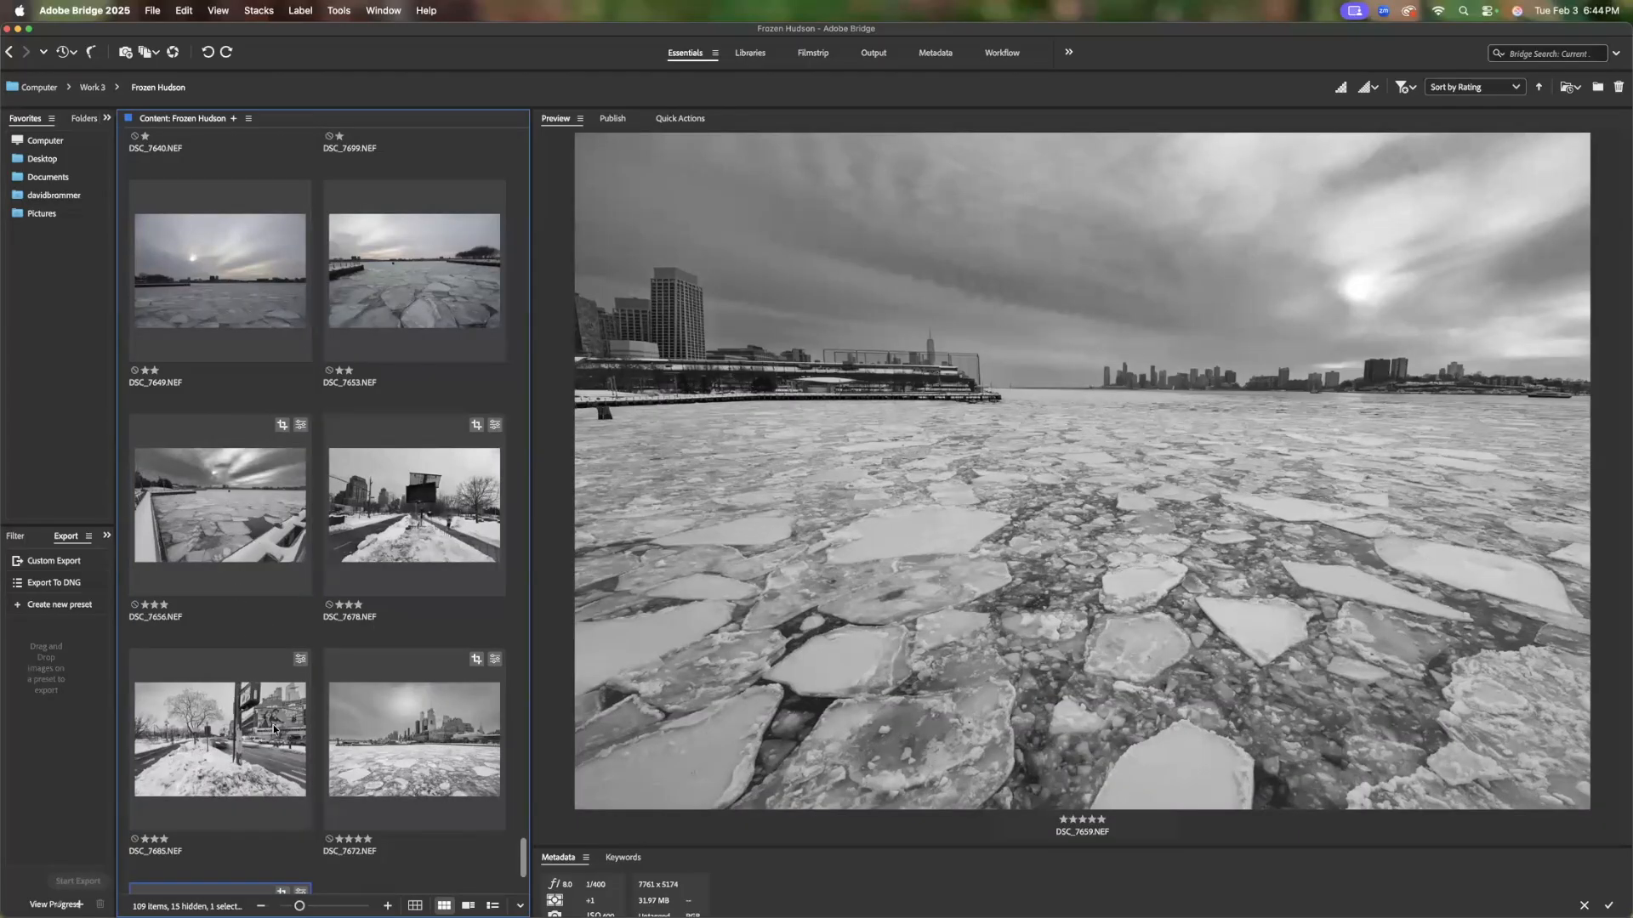
Select the four final photos DSC_7678, DSC_7685, DSC_7672 and DSC_7659 together
{"action": "left_click", "coordinate": [377, 539]}
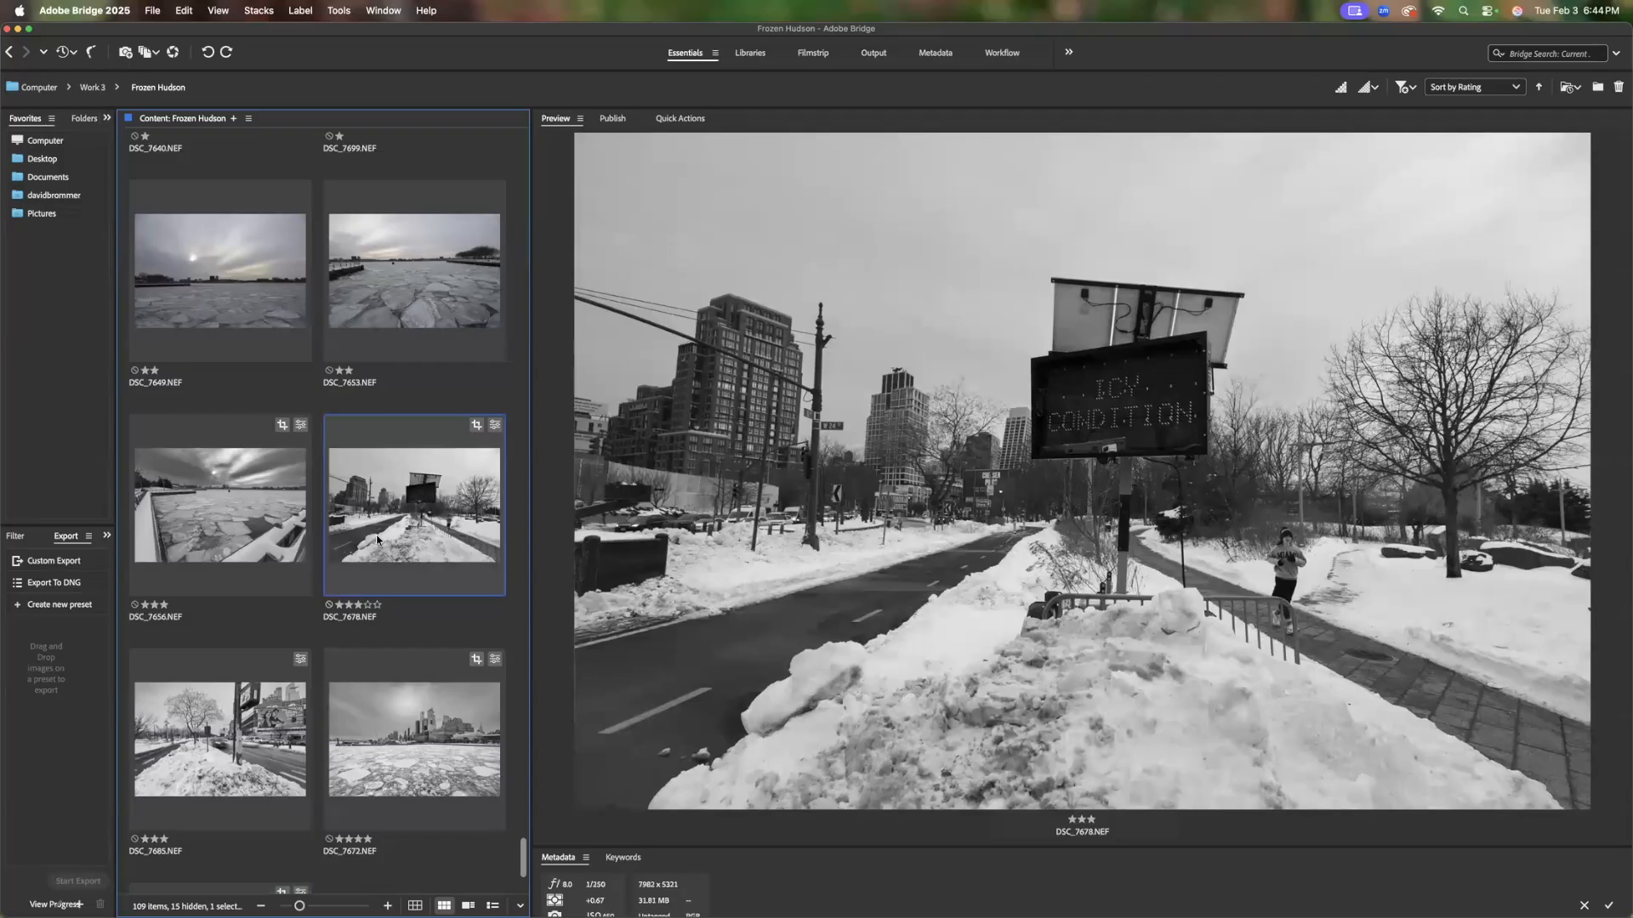
{"action": "left_click", "coordinate": [229, 724], "text": "super"}
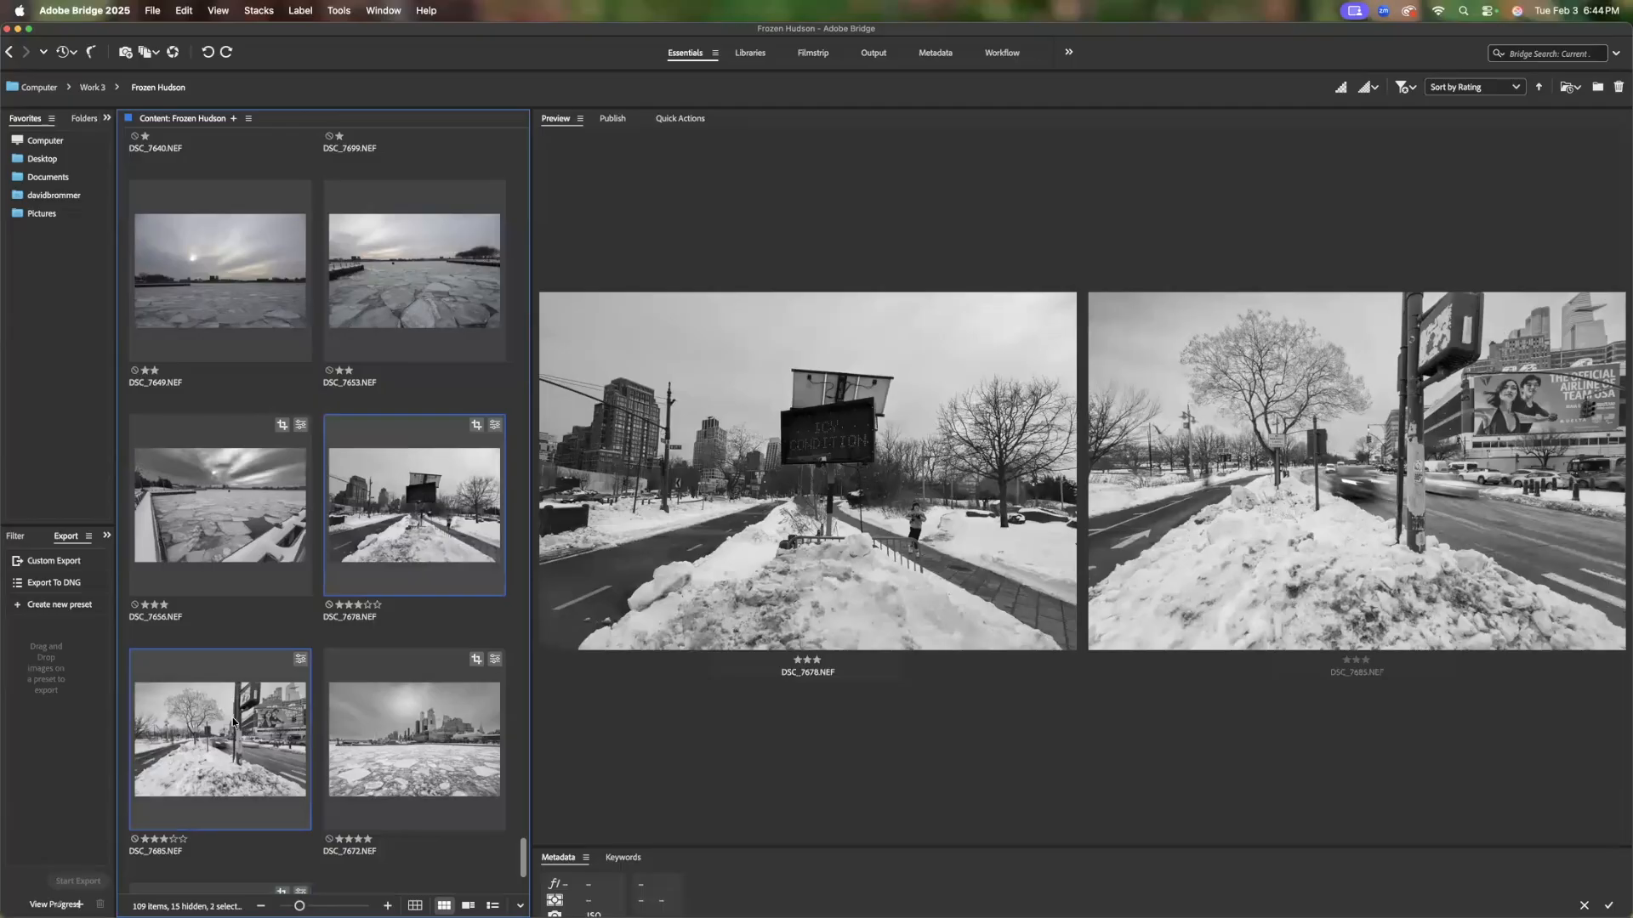
{"action": "left_click", "coordinate": [425, 731], "text": "super"}
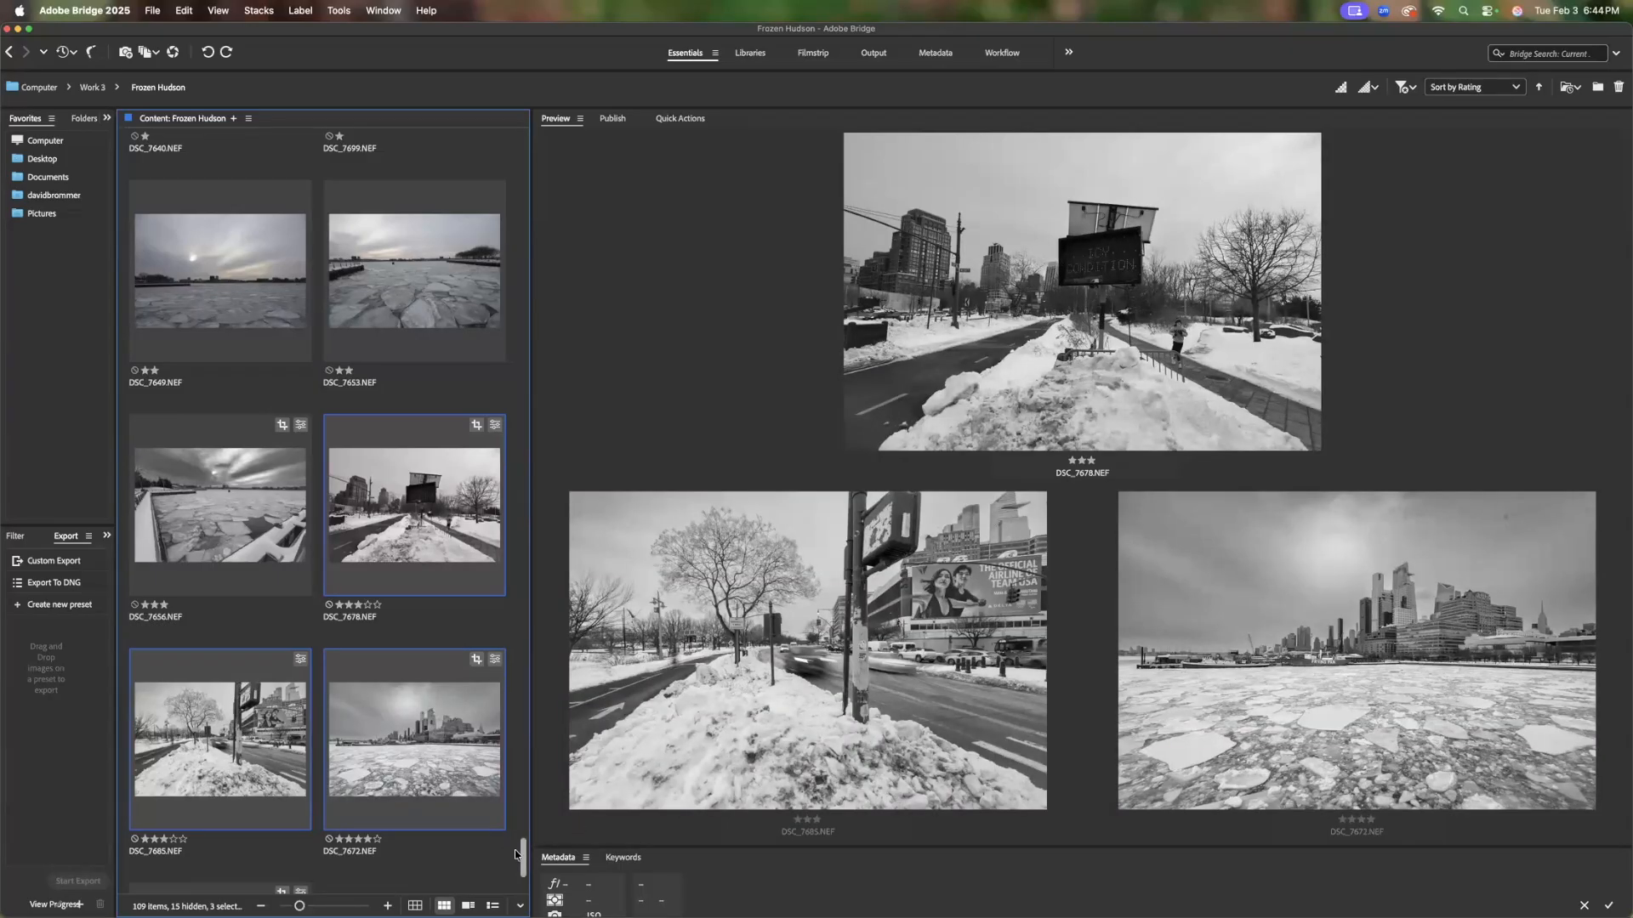
{"action": "scroll", "coordinate": [346, 809], "scroll_direction": "down", "scroll_amount": 3}
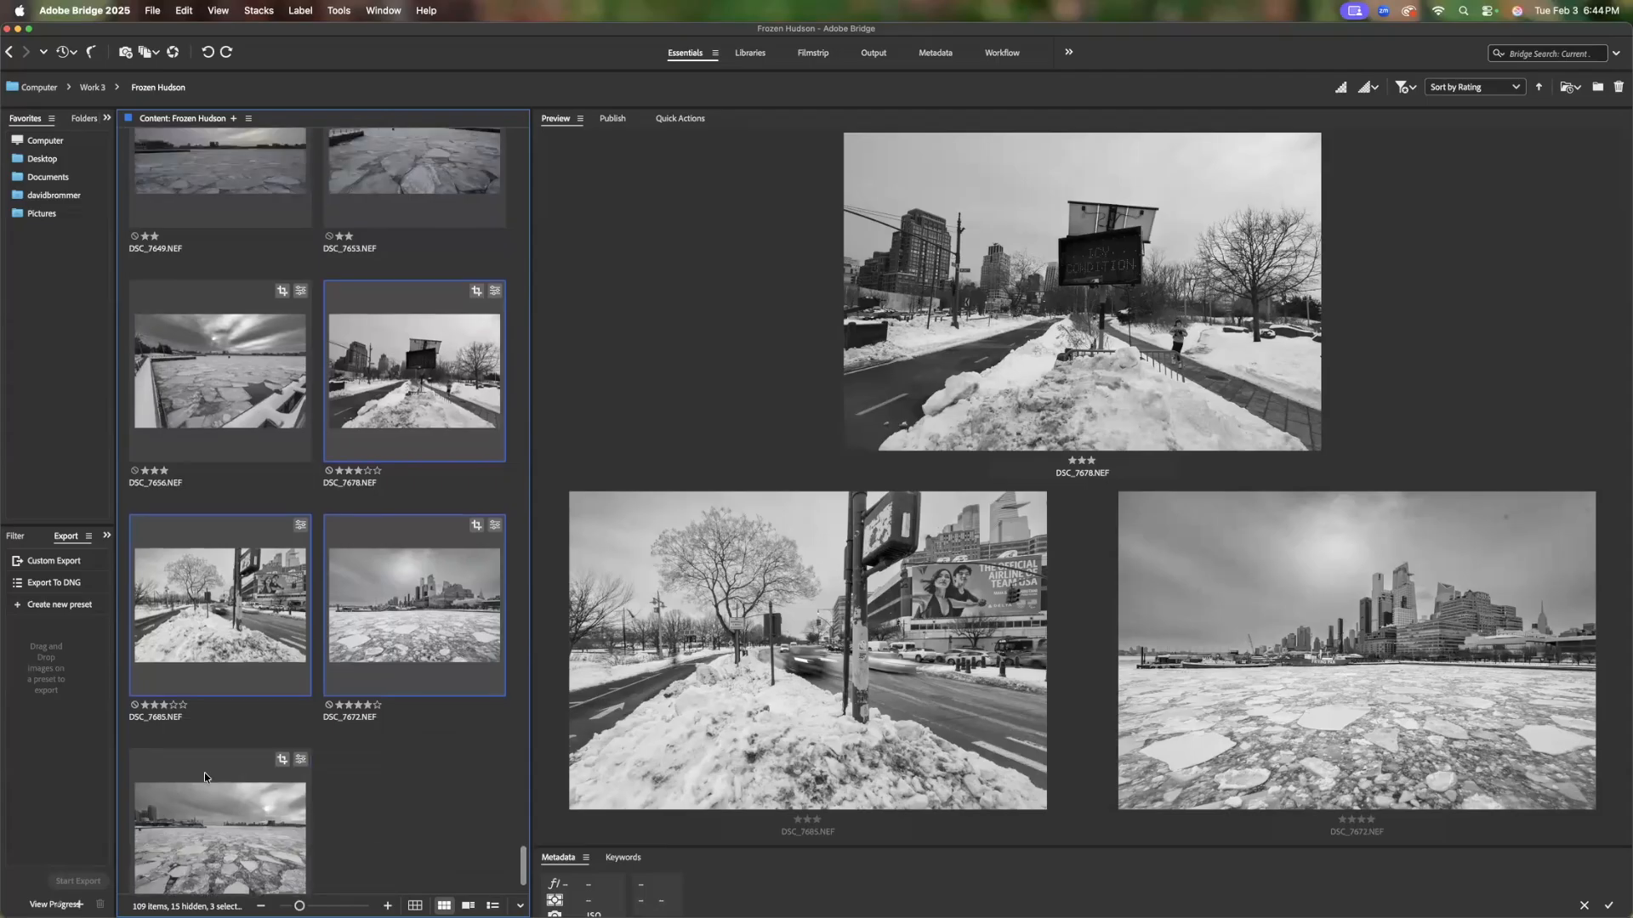
{"action": "left_click", "coordinate": [204, 772], "text": "super"}
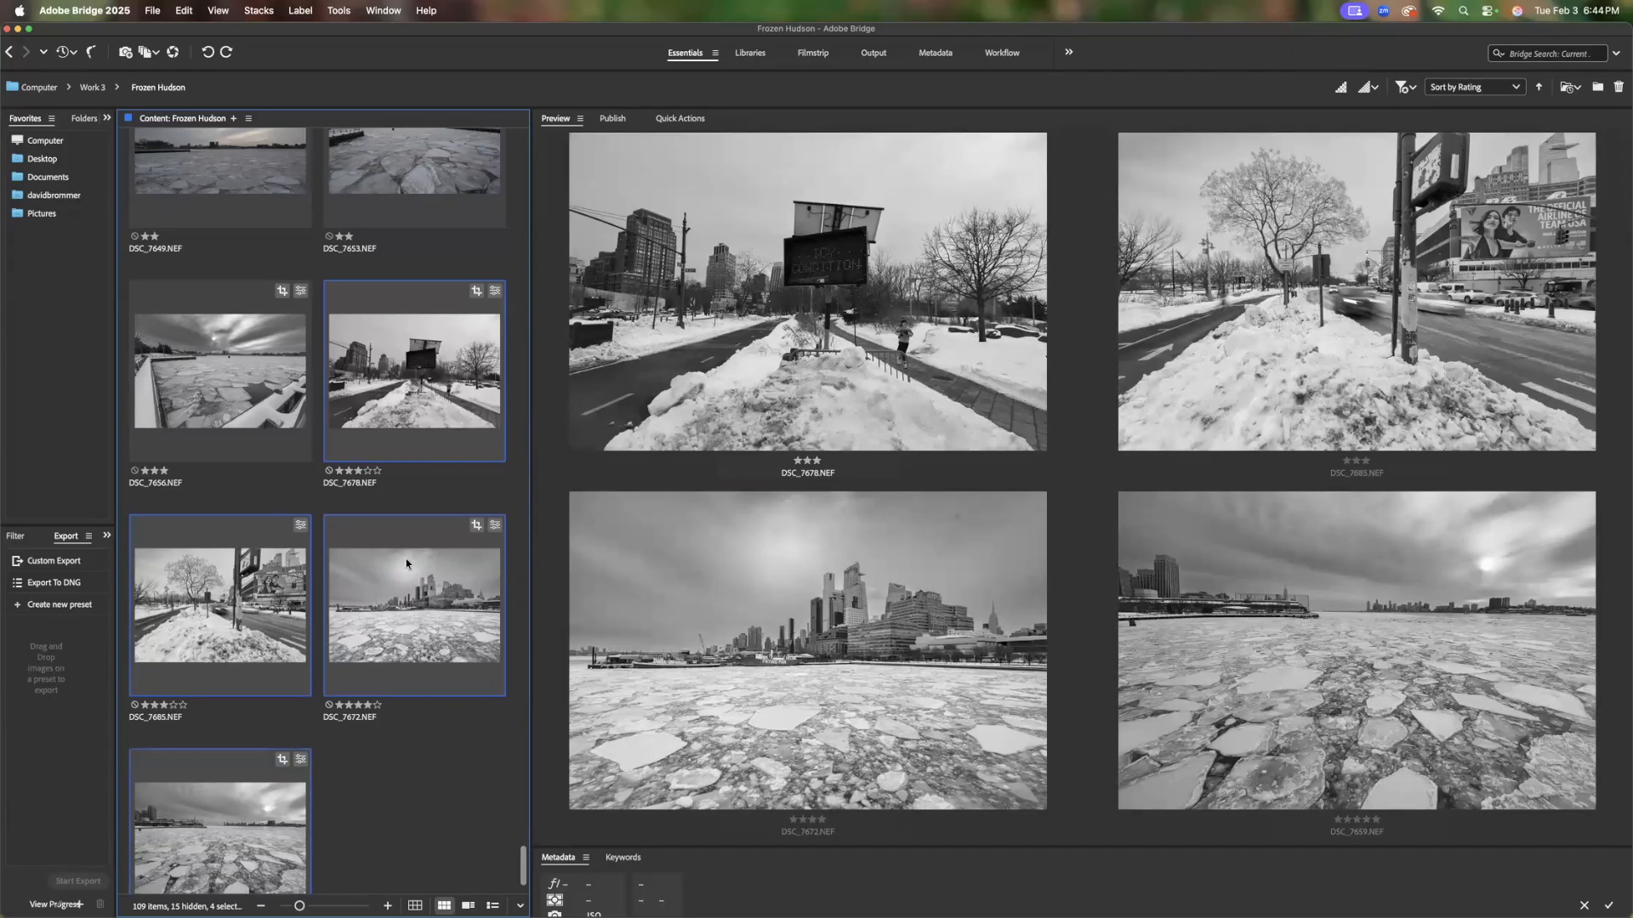
Start a custom export of the selected photos, saving to a specific folder without a named subfolder
{"action": "left_click", "coordinate": [152, 15]}
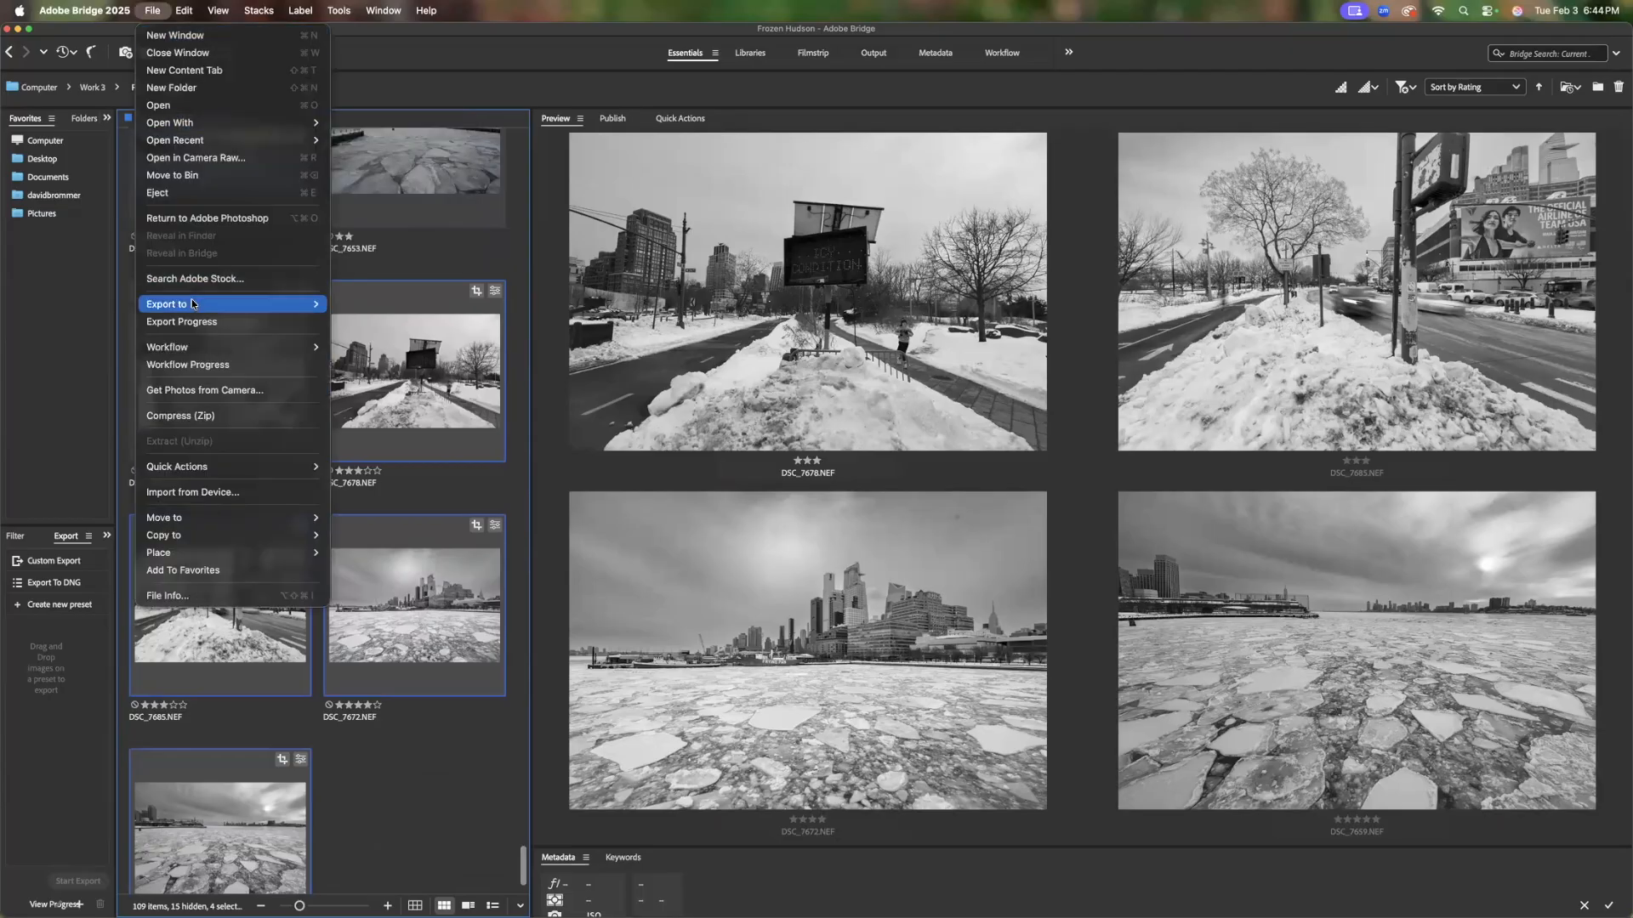
{"action": "mouse_move", "coordinate": [201, 305]}
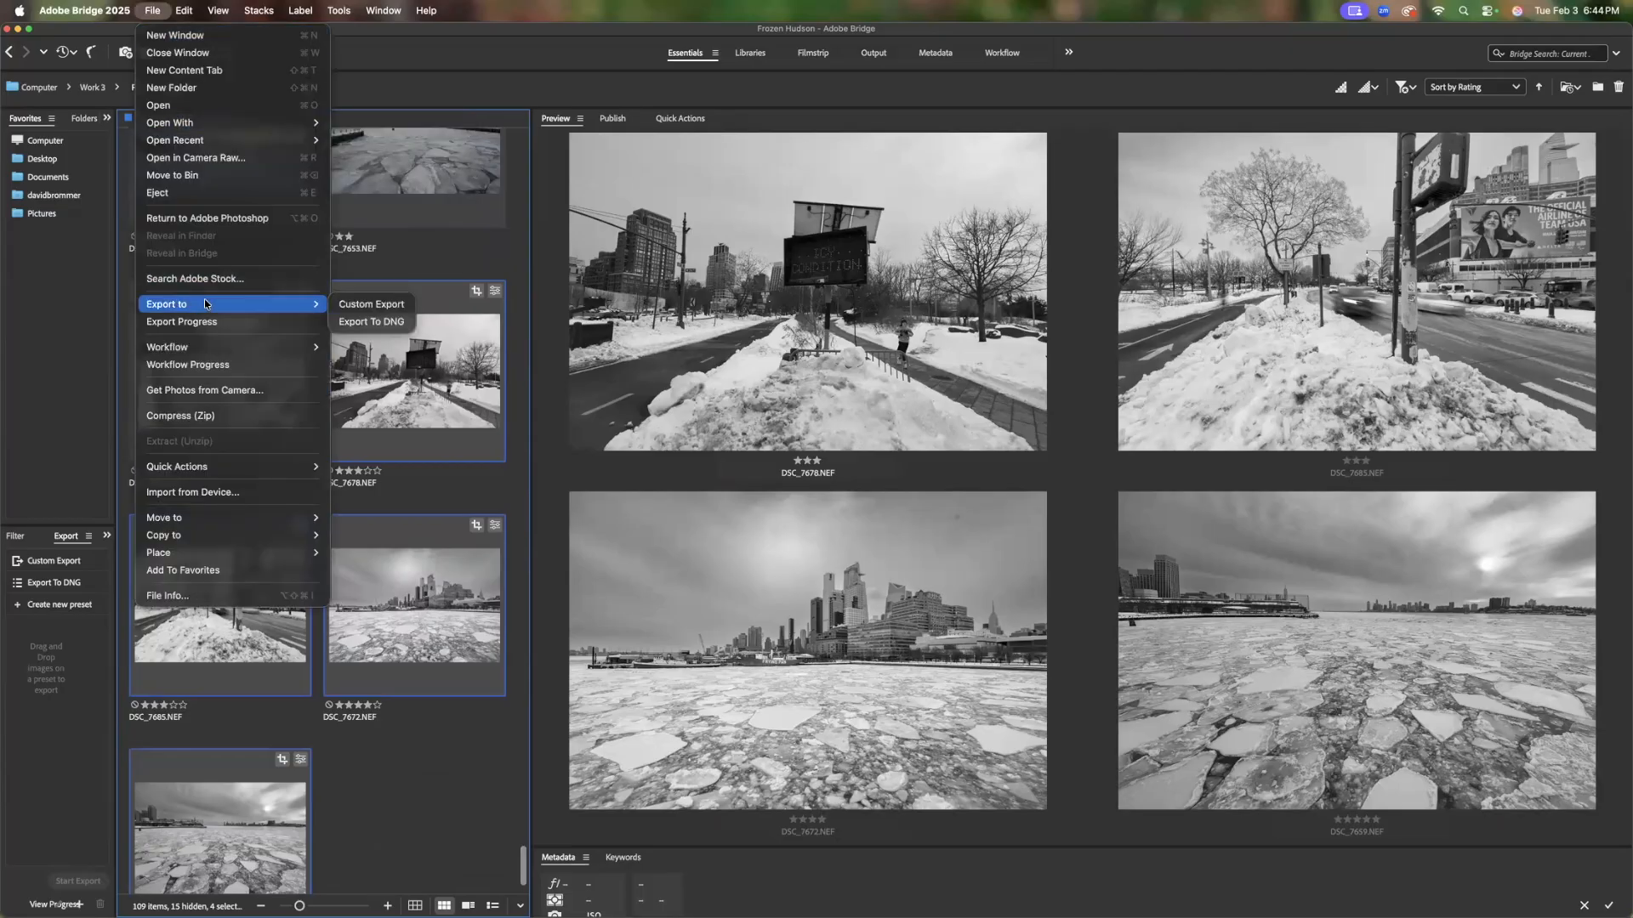
{"action": "left_click", "coordinate": [368, 306]}
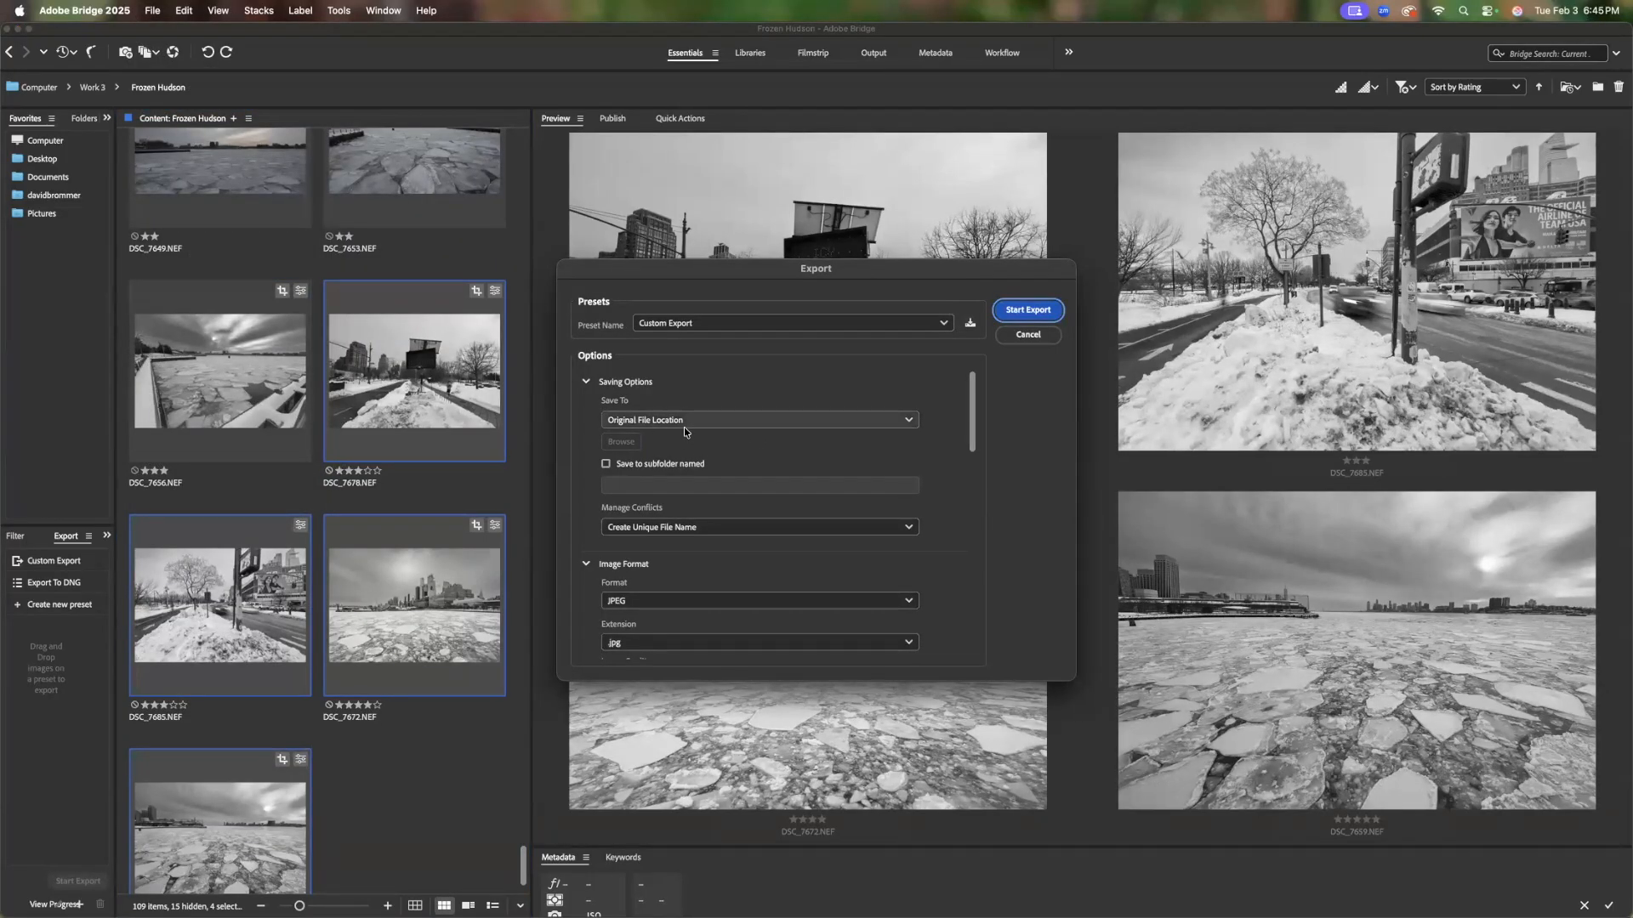
{"action": "left_click", "coordinate": [606, 465]}
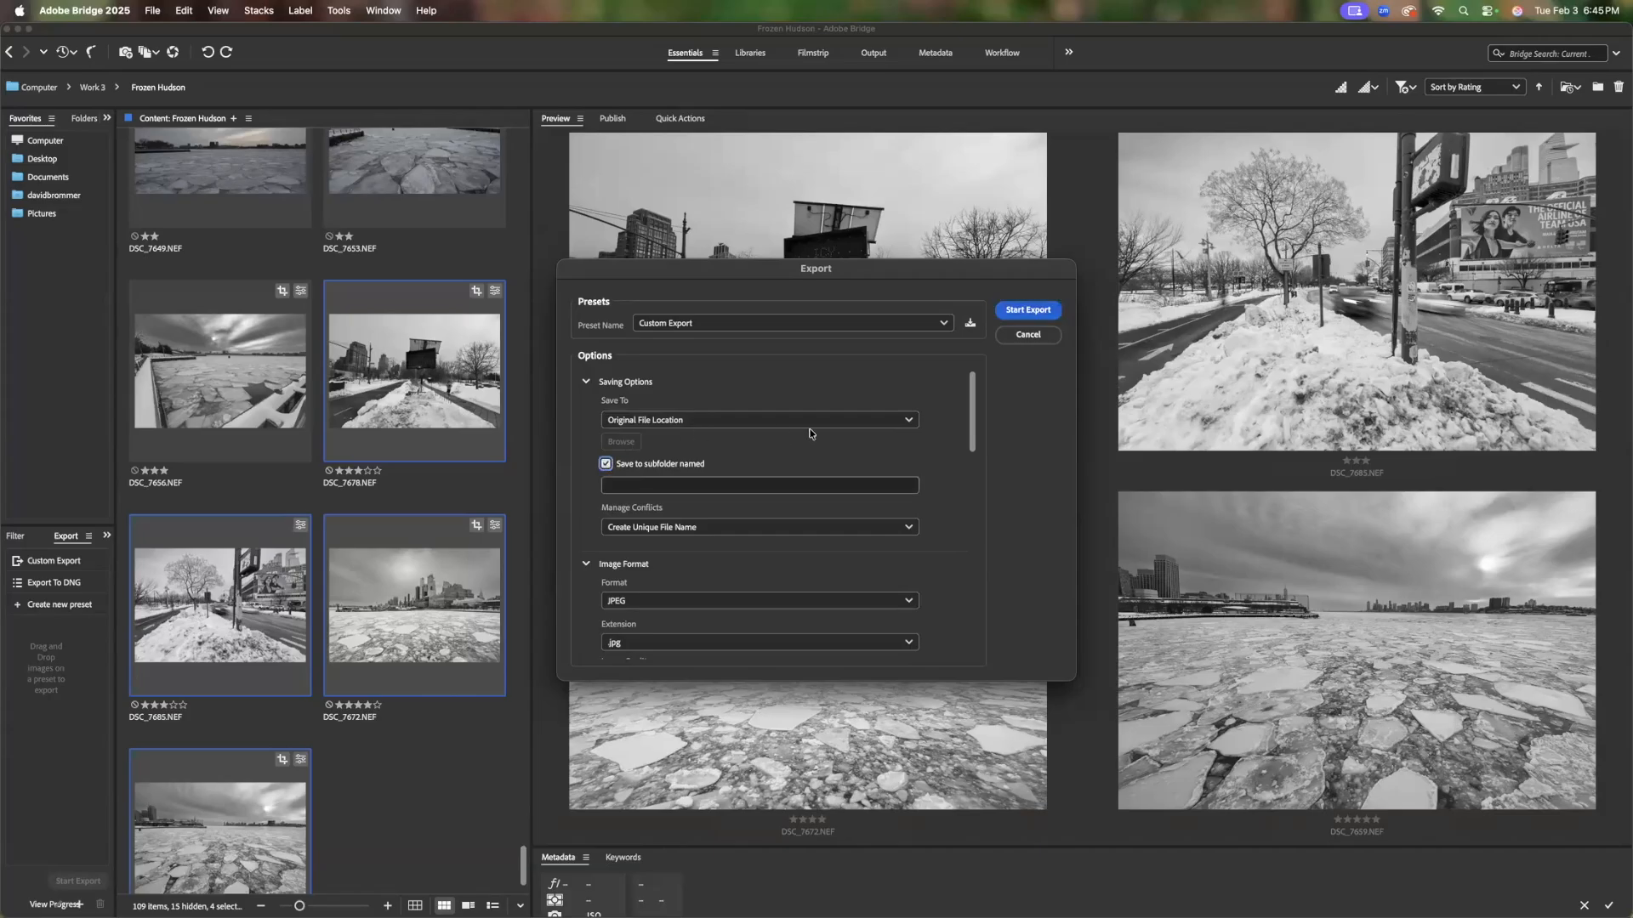
{"action": "left_click", "coordinate": [897, 421]}
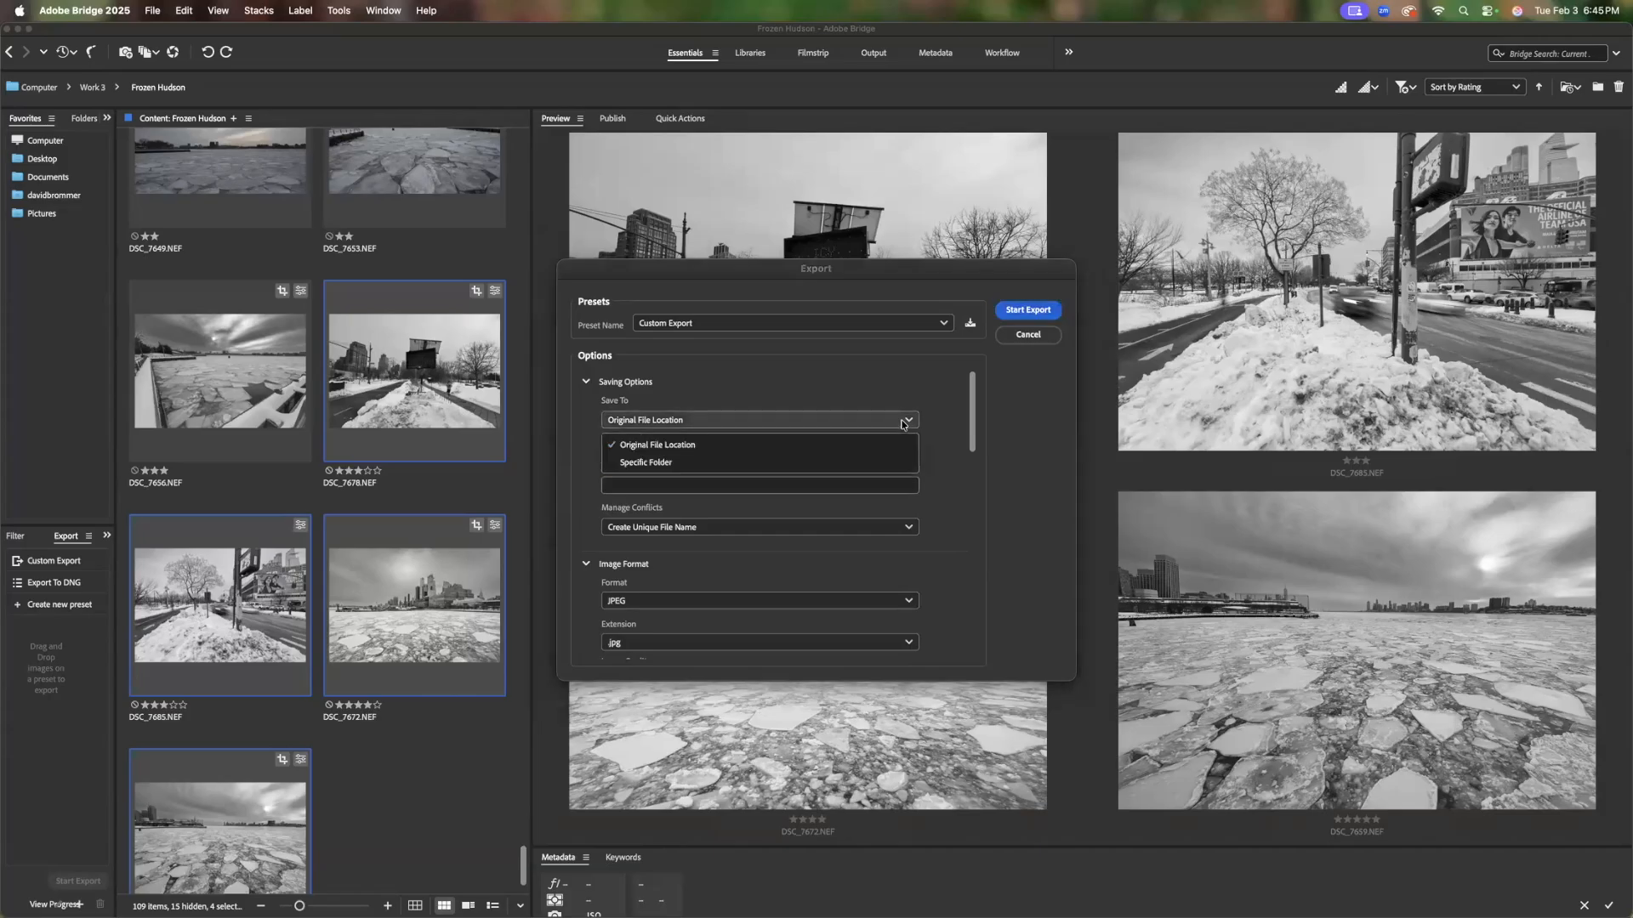
{"action": "left_click", "coordinate": [702, 471]}
{"action": "left_click", "coordinate": [607, 465]}
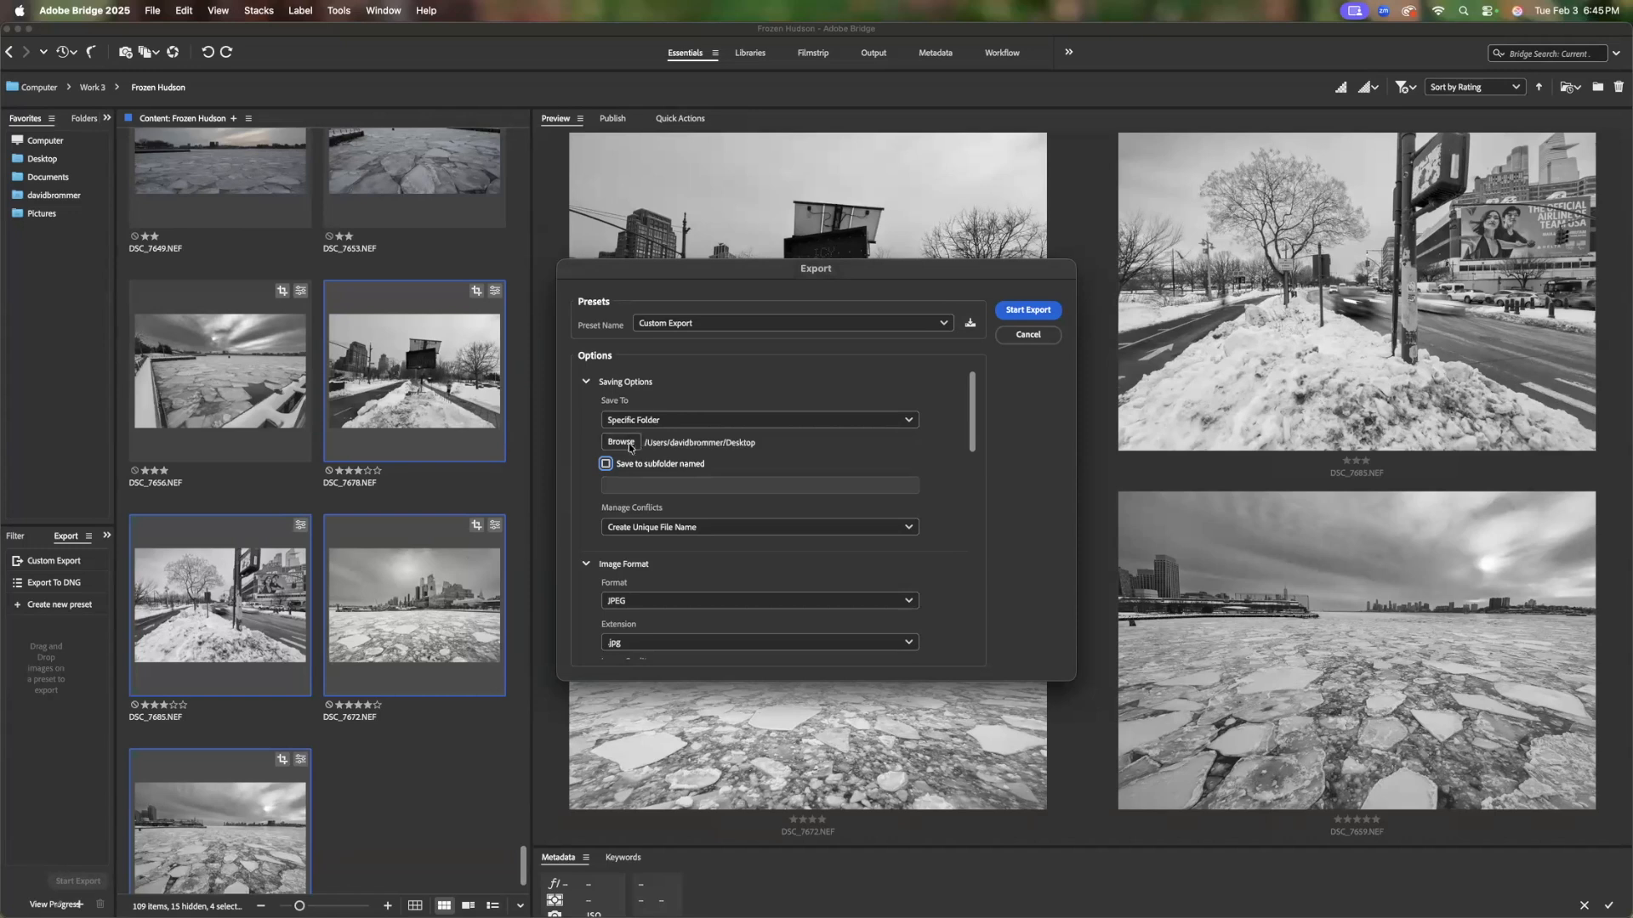
{"action": "left_click", "coordinate": [903, 423]}
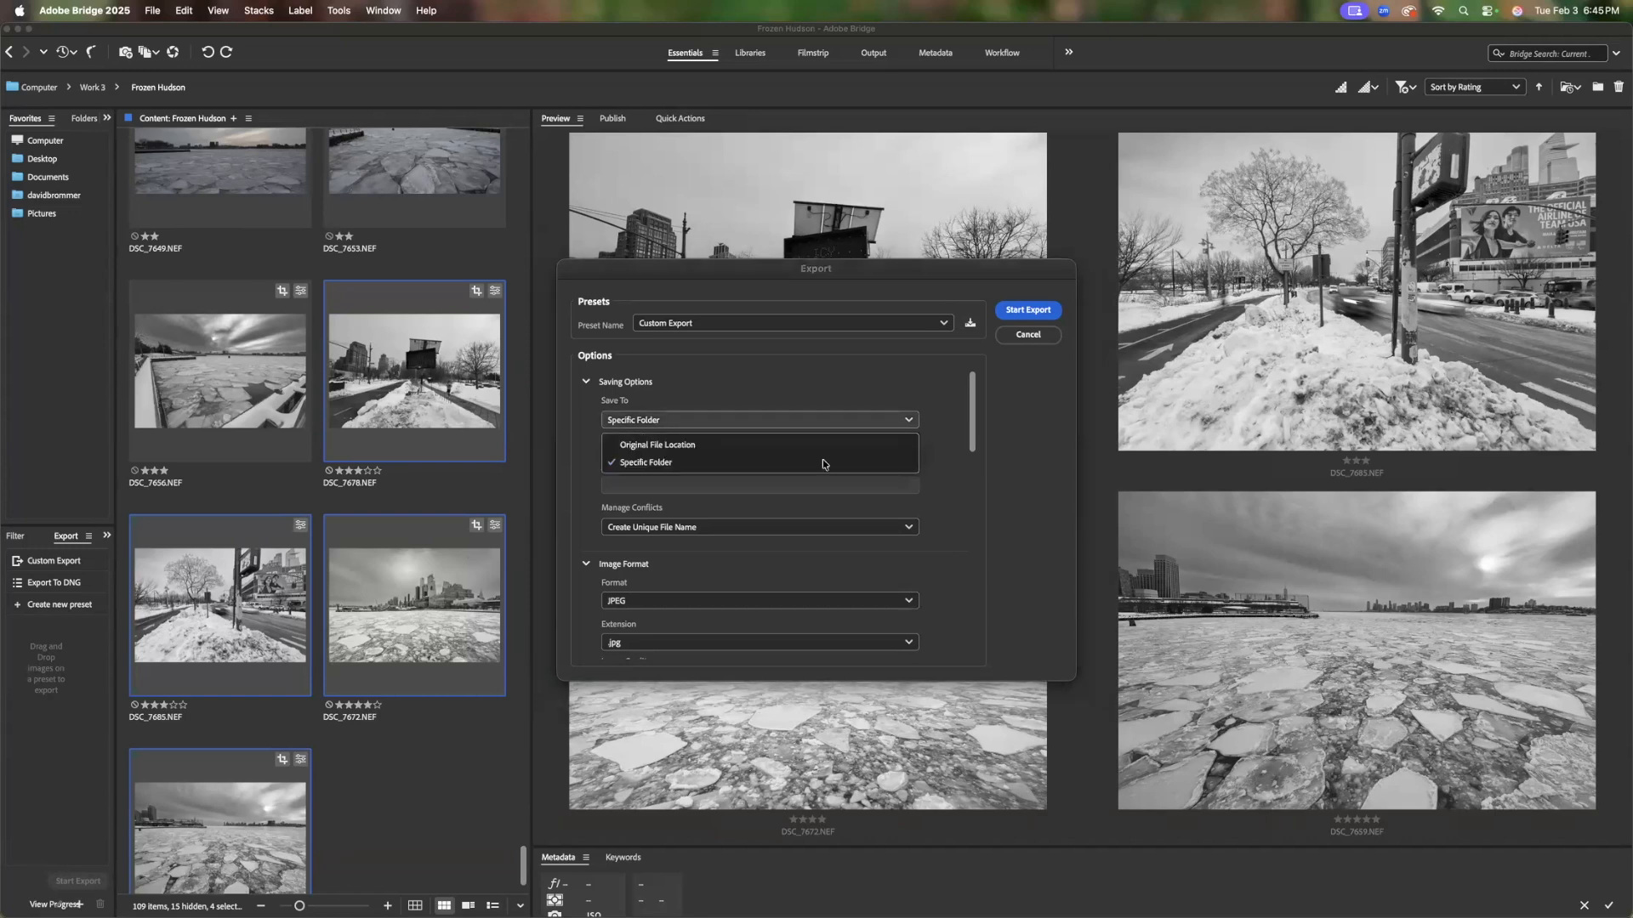
{"action": "left_click", "coordinate": [751, 471]}
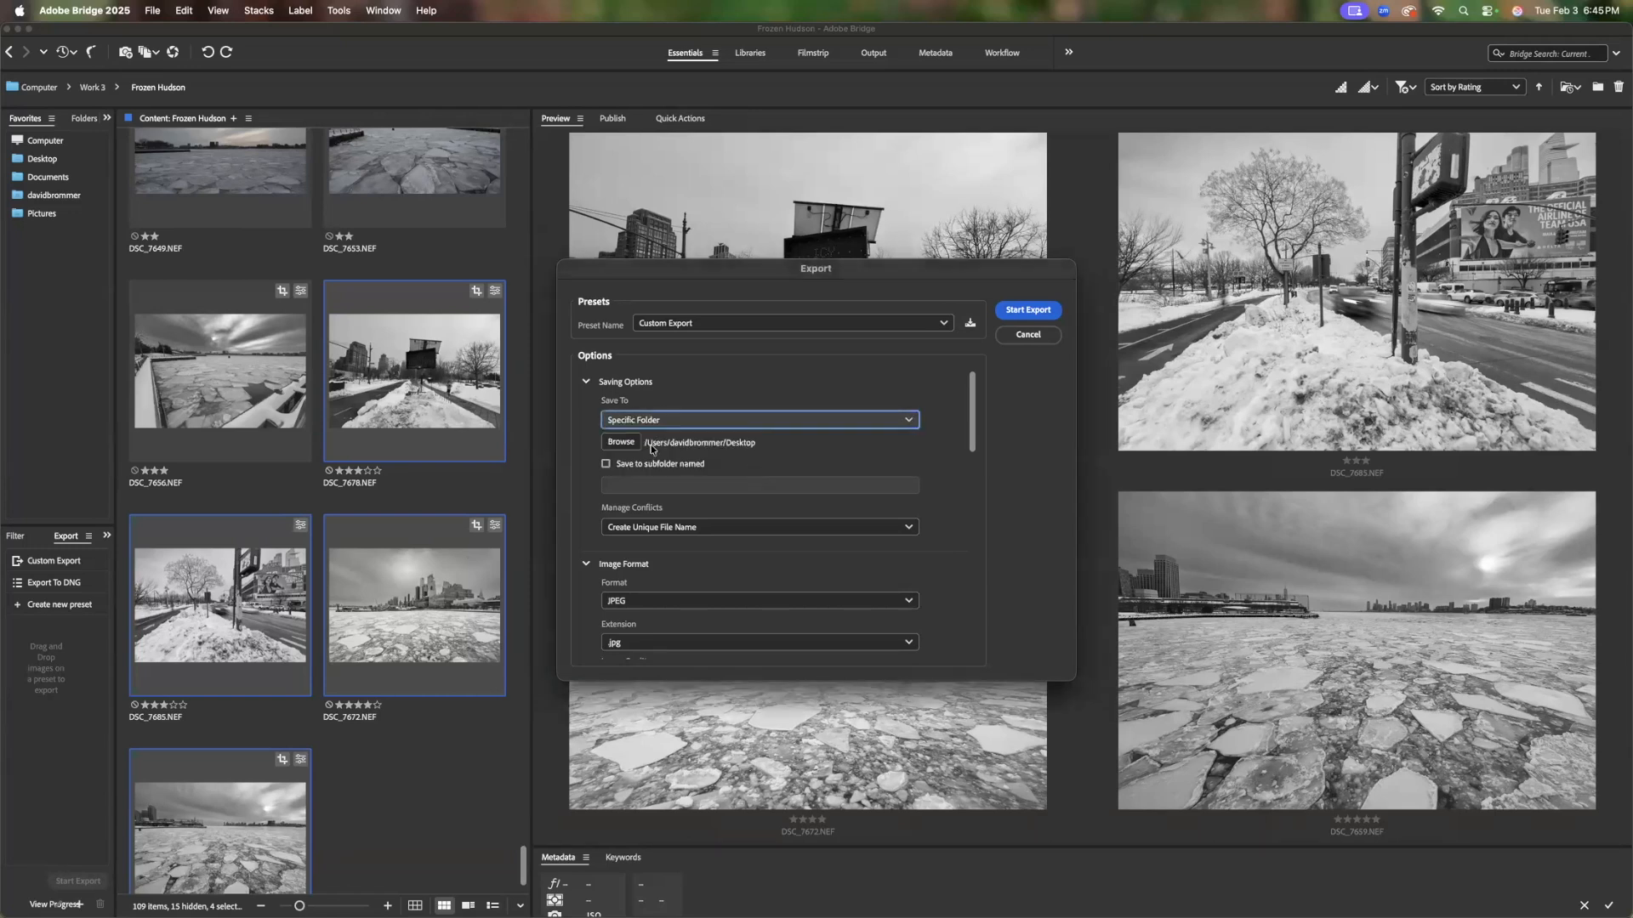
Create a folder named EDIT WEB inside the Frozen Hudson folder on the Work 3 drive and choose it as the export destination
{"action": "left_click", "coordinate": [633, 444]}
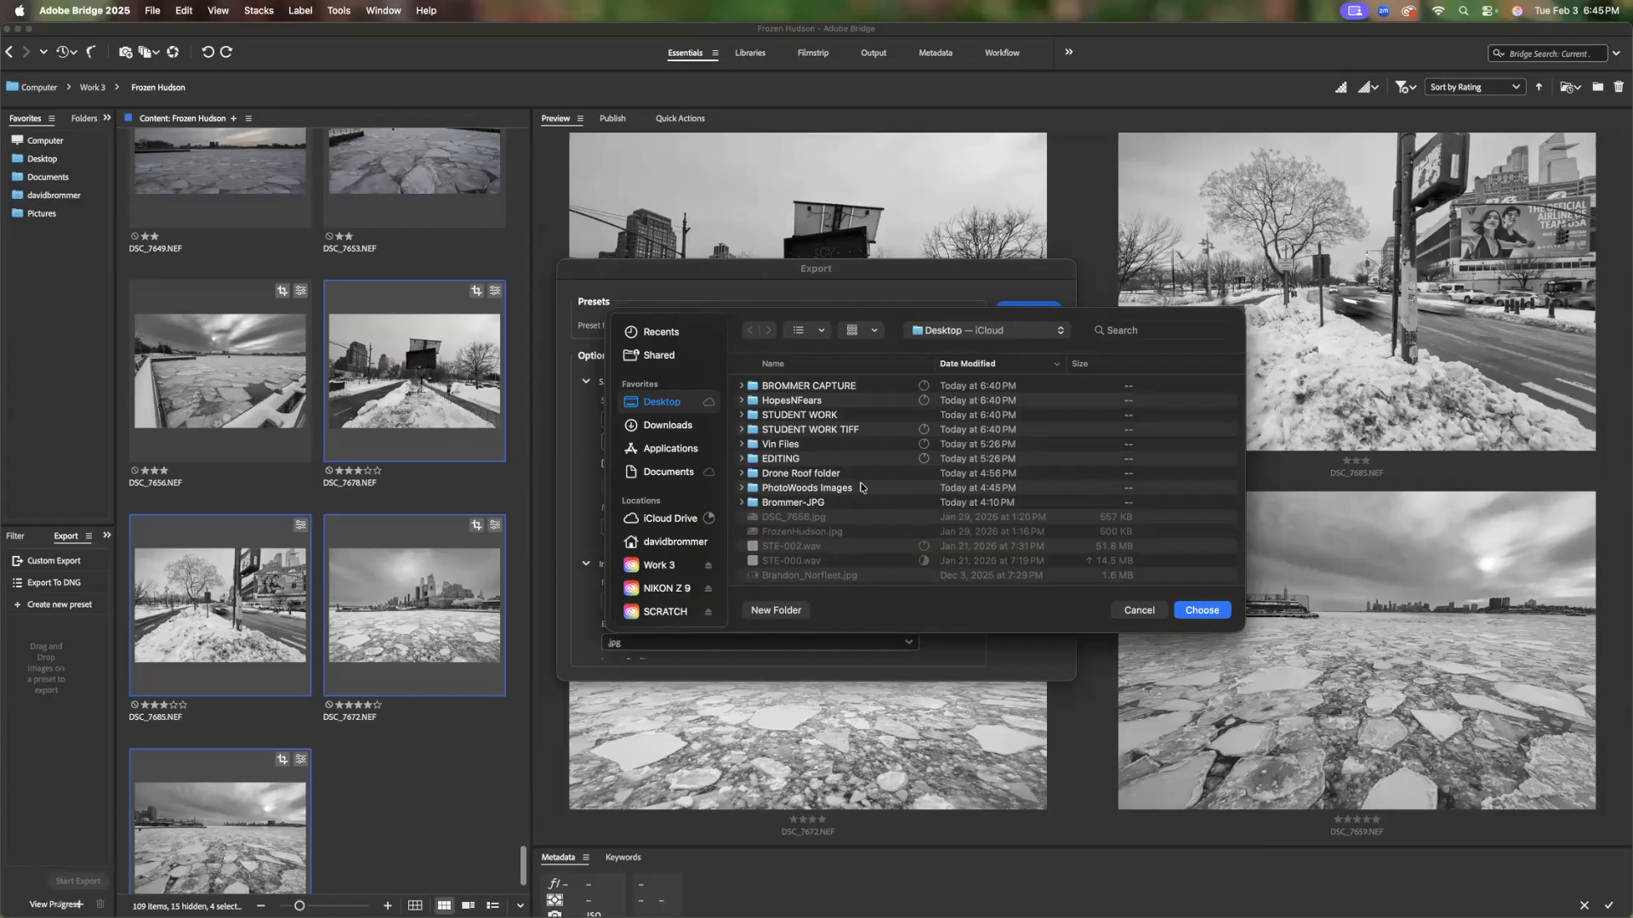
{"action": "scroll", "coordinate": [862, 487], "scroll_direction": "down", "scroll_amount": 2}
{"action": "left_click", "coordinate": [653, 567]}
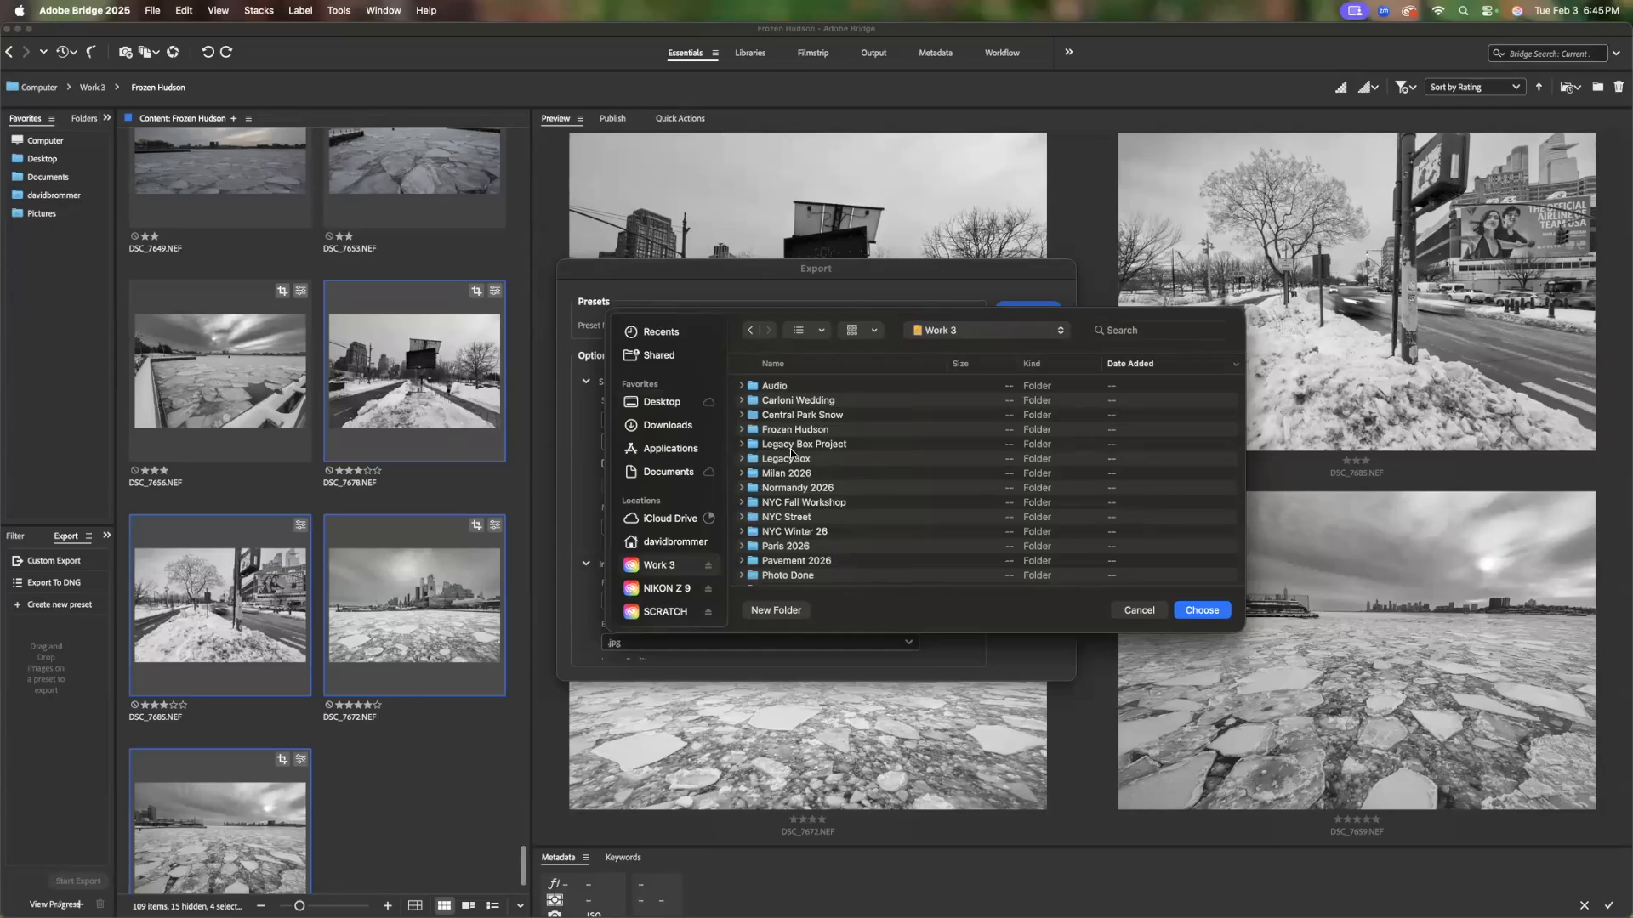
{"action": "double_click", "coordinate": [753, 431]}
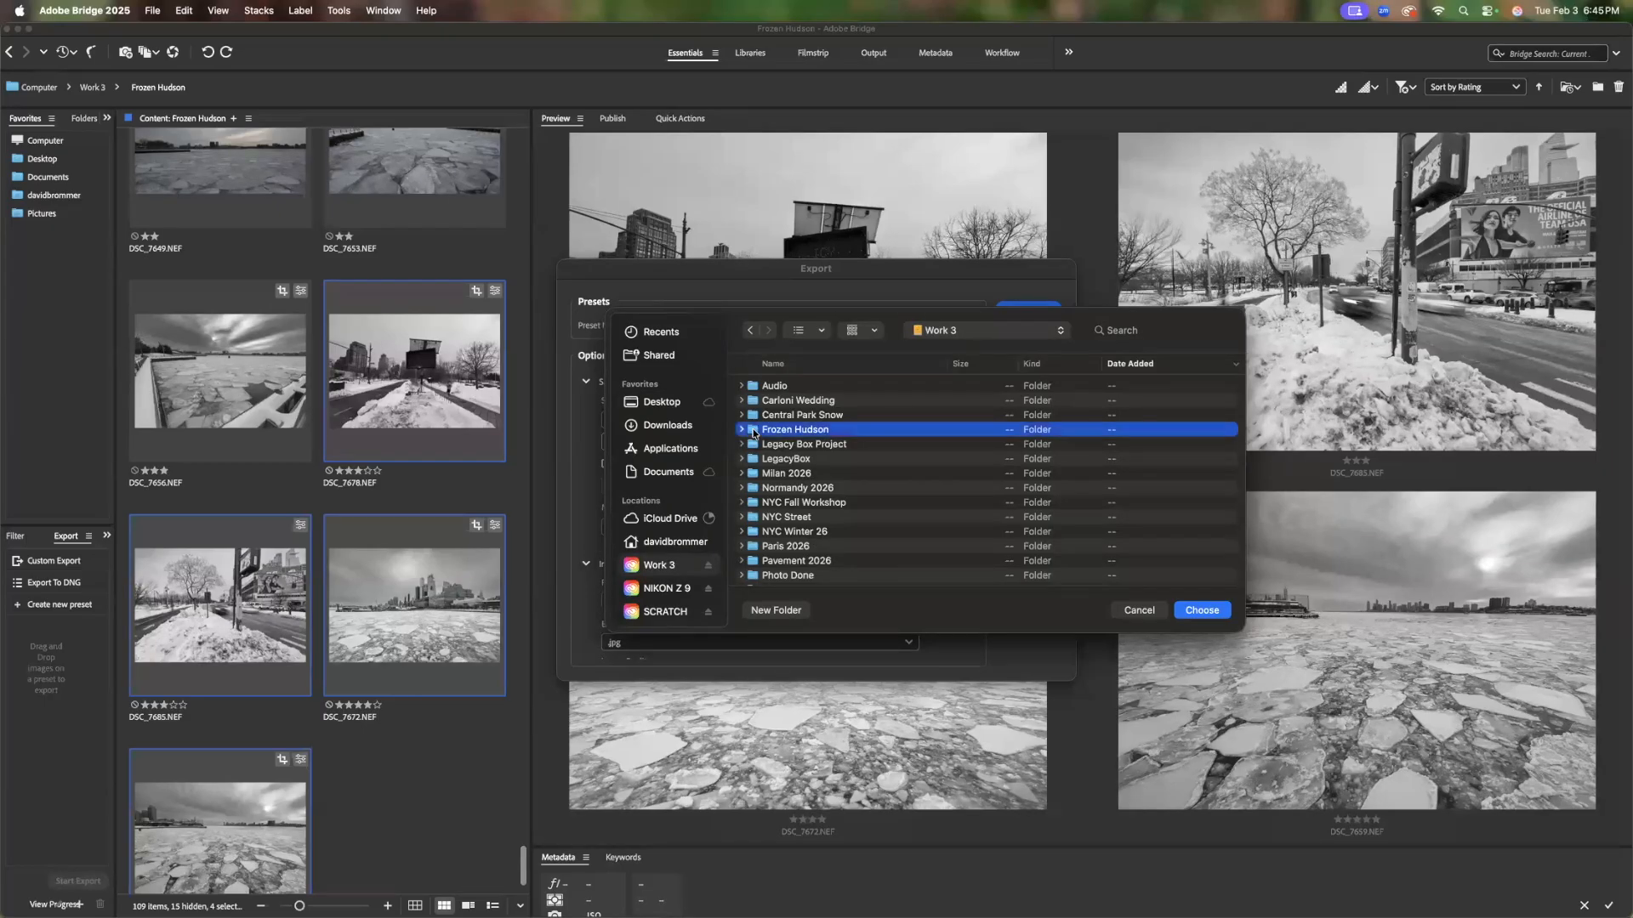
{"action": "left_click", "coordinate": [775, 610]}
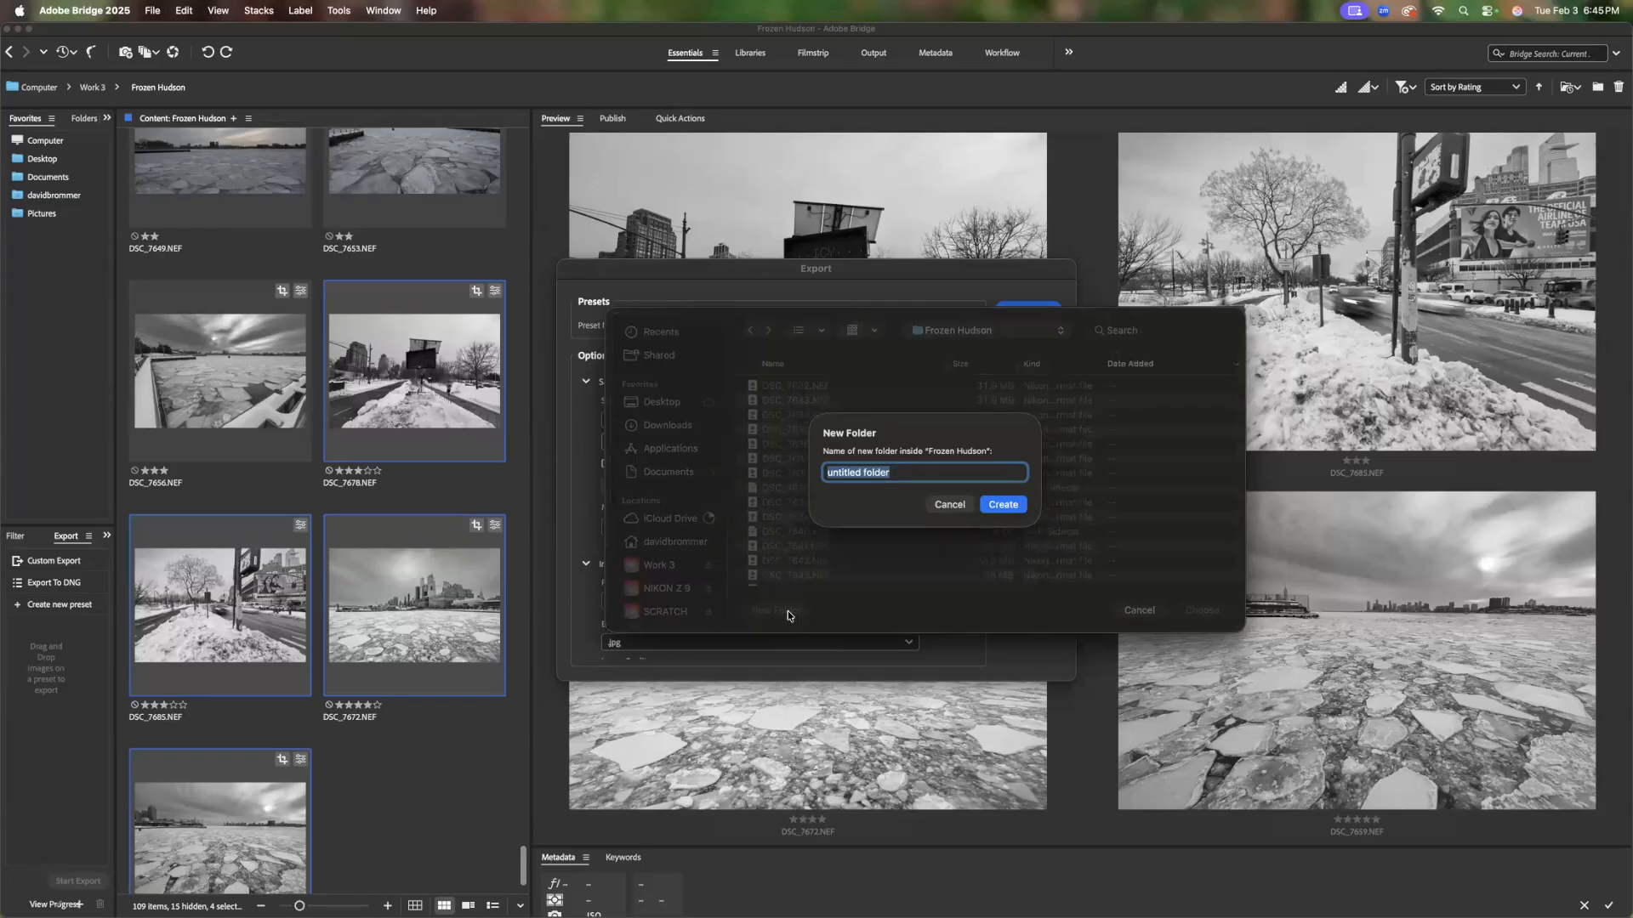
{"action": "type", "text": "EDIT WEB"}
{"action": "left_click", "coordinate": [1003, 505]}
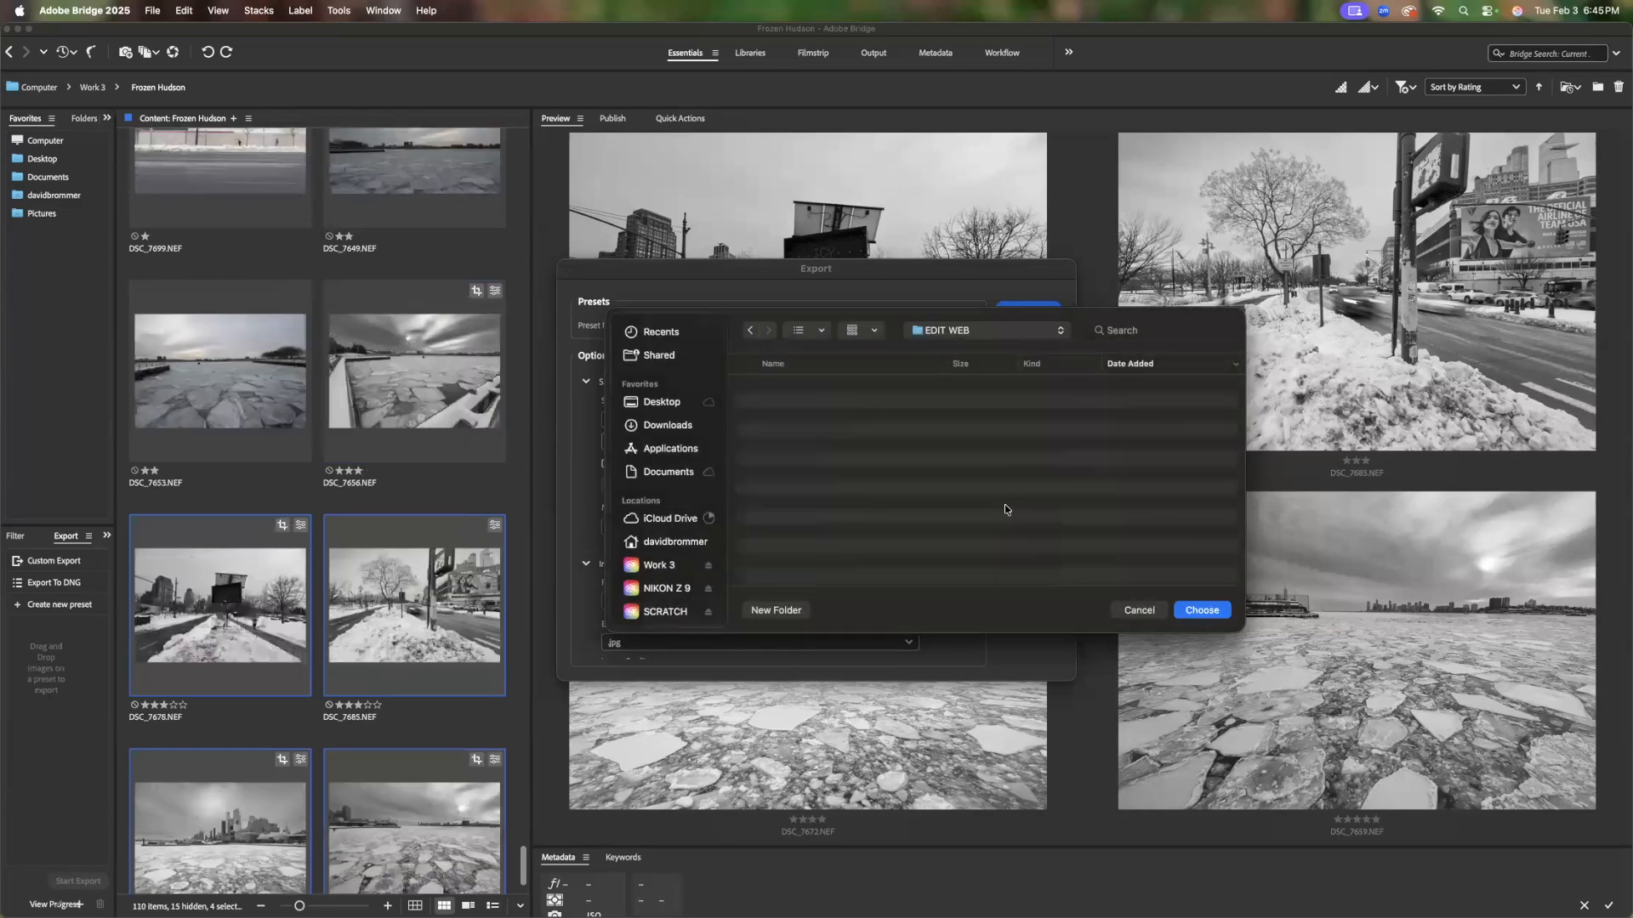
{"action": "left_click", "coordinate": [1200, 611]}
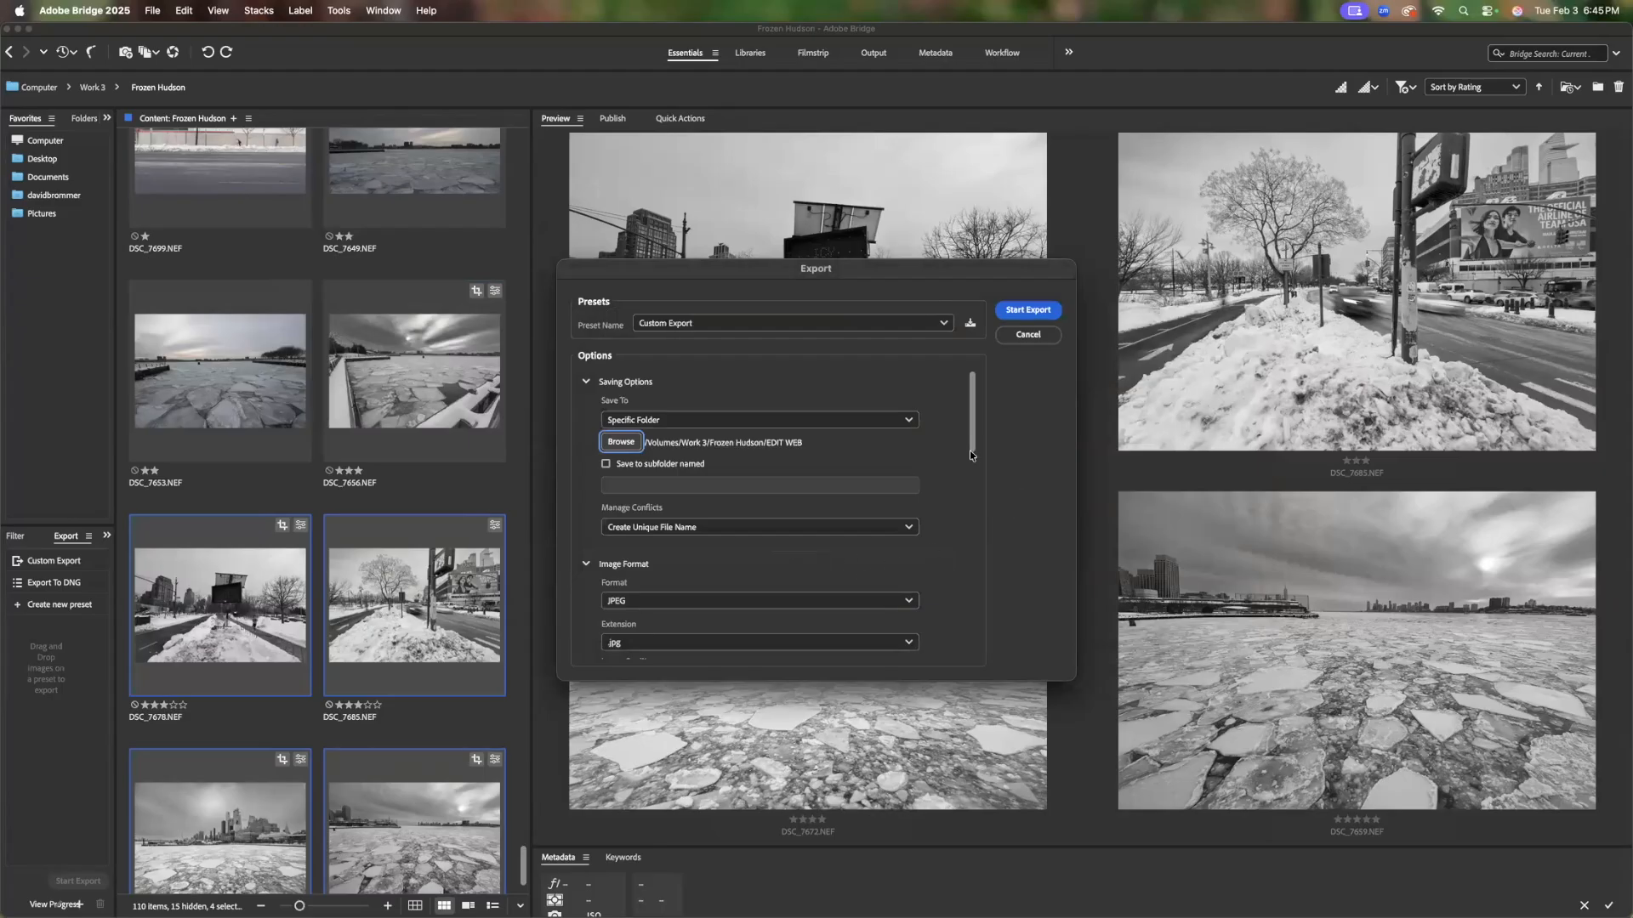
Set the JPEG image quality to 12 (Maximum) in the export options
{"action": "scroll", "coordinate": [971, 452], "scroll_direction": "down", "scroll_amount": 5}
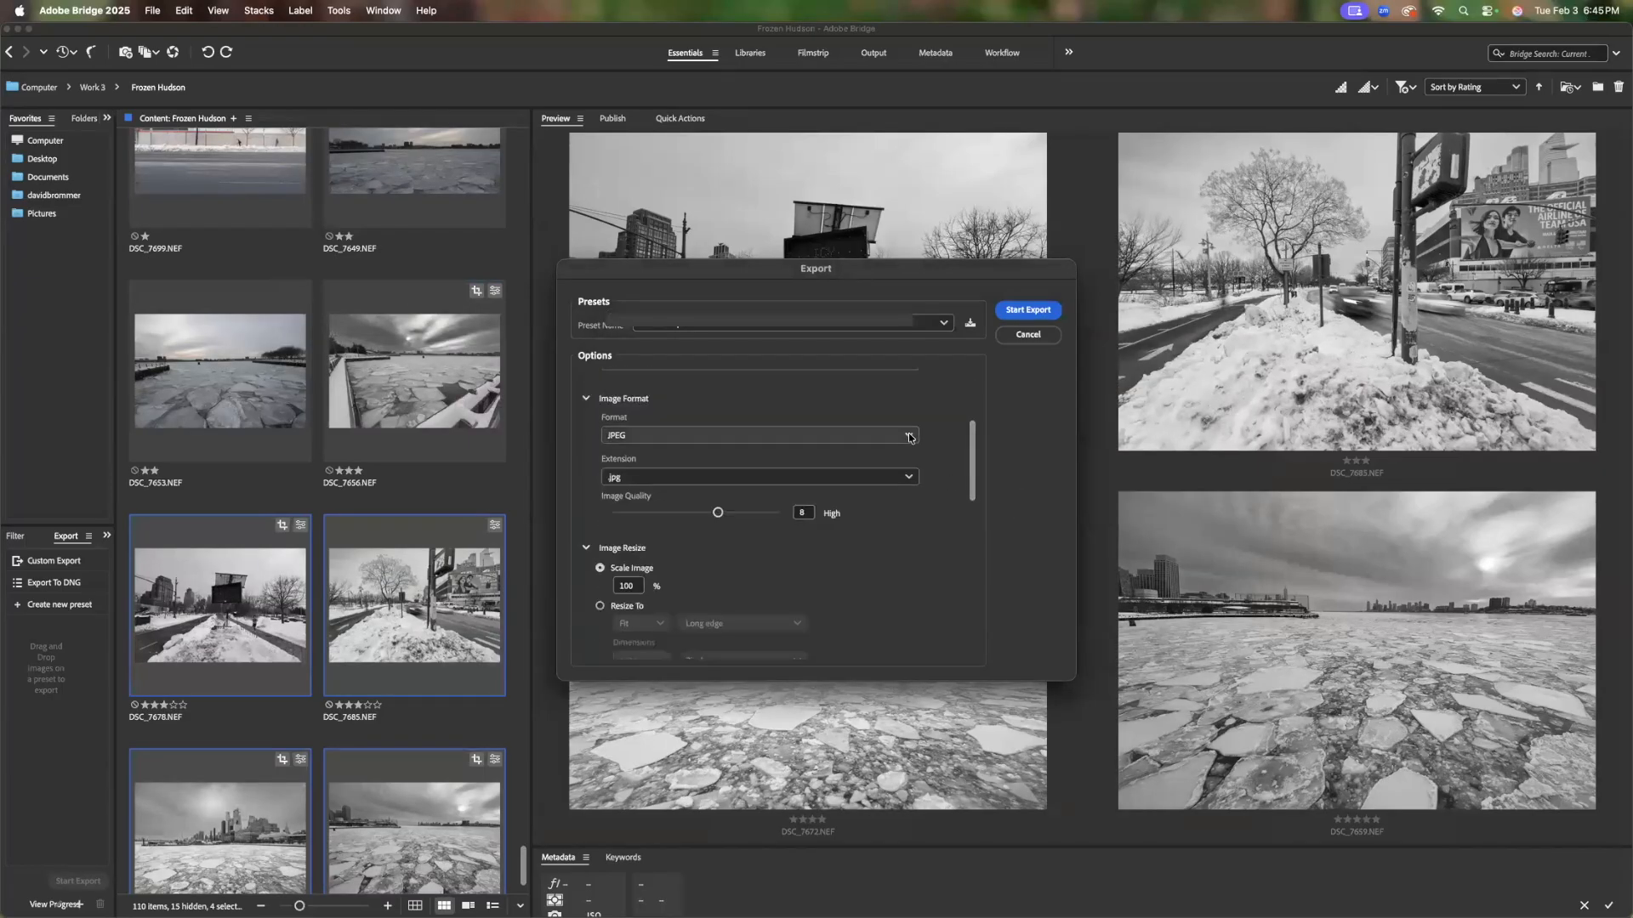
{"action": "left_click_drag", "start_coordinate": [717, 513], "coordinate": [857, 524]}
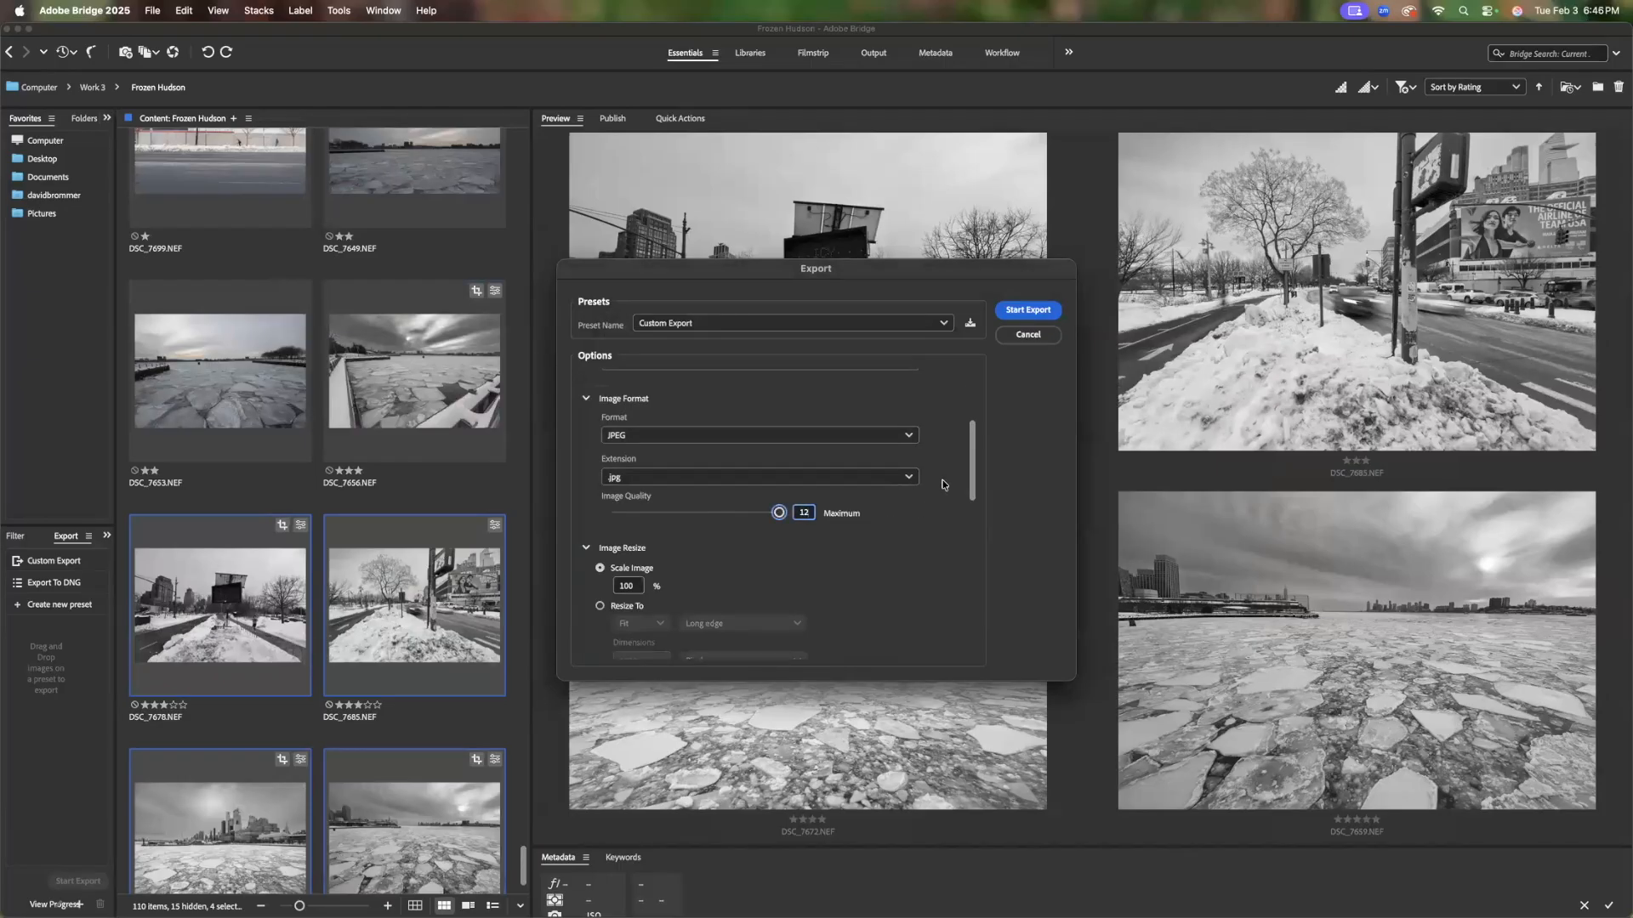
{"action": "left_click_drag", "start_coordinate": [970, 468], "coordinate": [969, 483]}
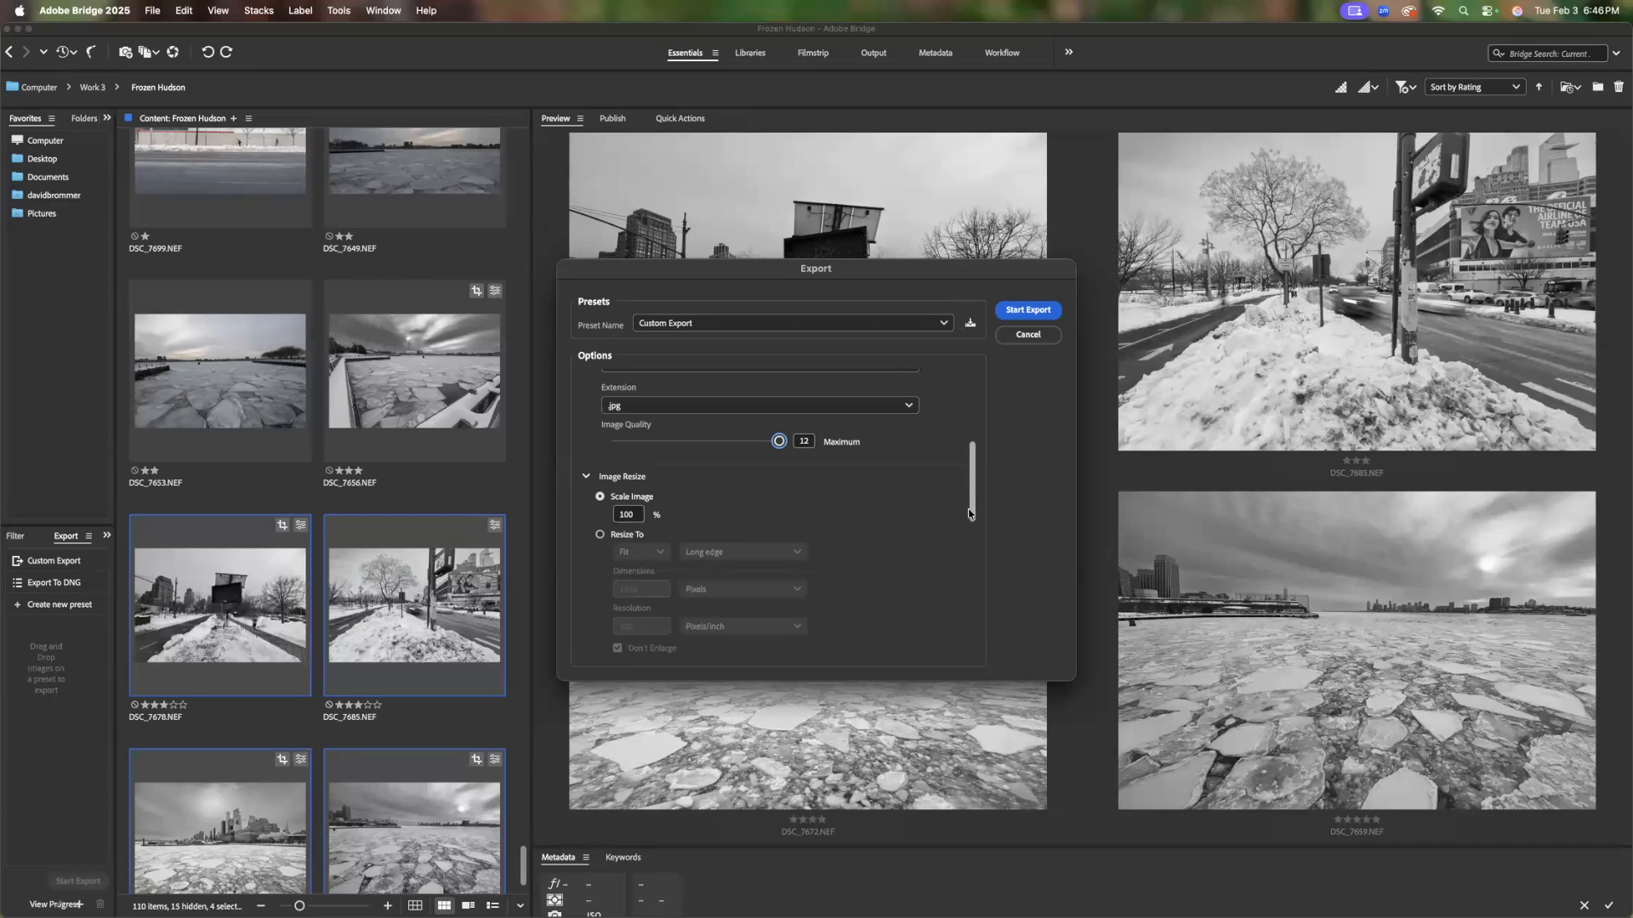
{"action": "scroll", "coordinate": [968, 519], "scroll_direction": "down", "scroll_amount": 3}
{"action": "left_click_drag", "start_coordinate": [968, 531], "coordinate": [979, 460]}
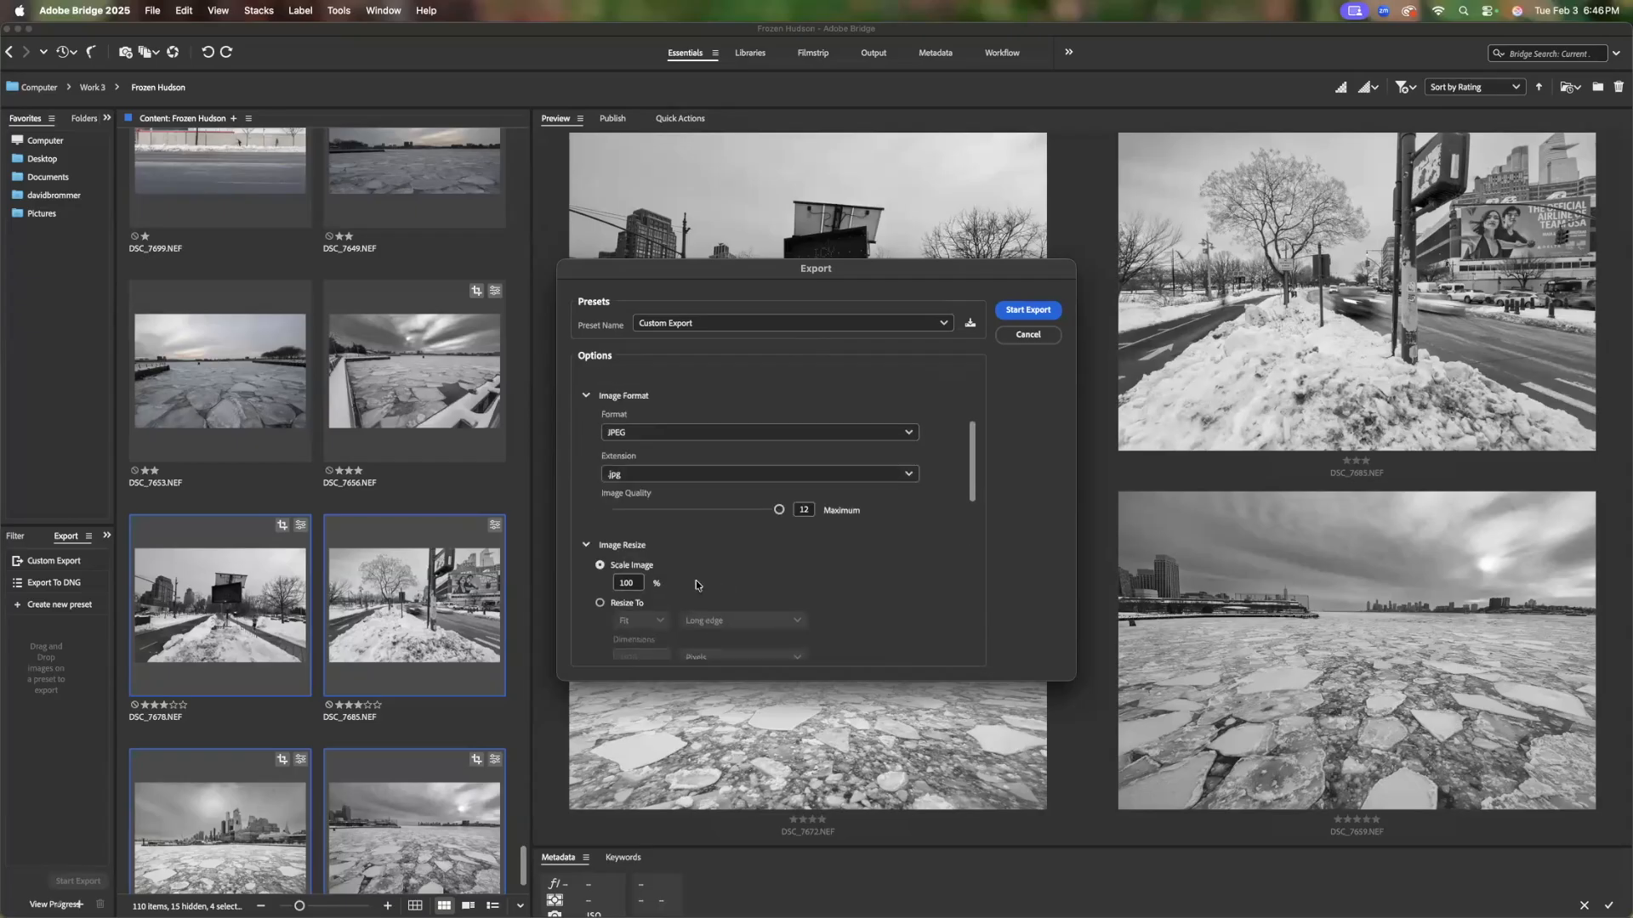
Resize the exported images to fit a 1920-pixel long edge at 96 pixels/inch, and start the export
{"action": "scroll", "coordinate": [970, 479], "scroll_direction": "down", "scroll_amount": 3}
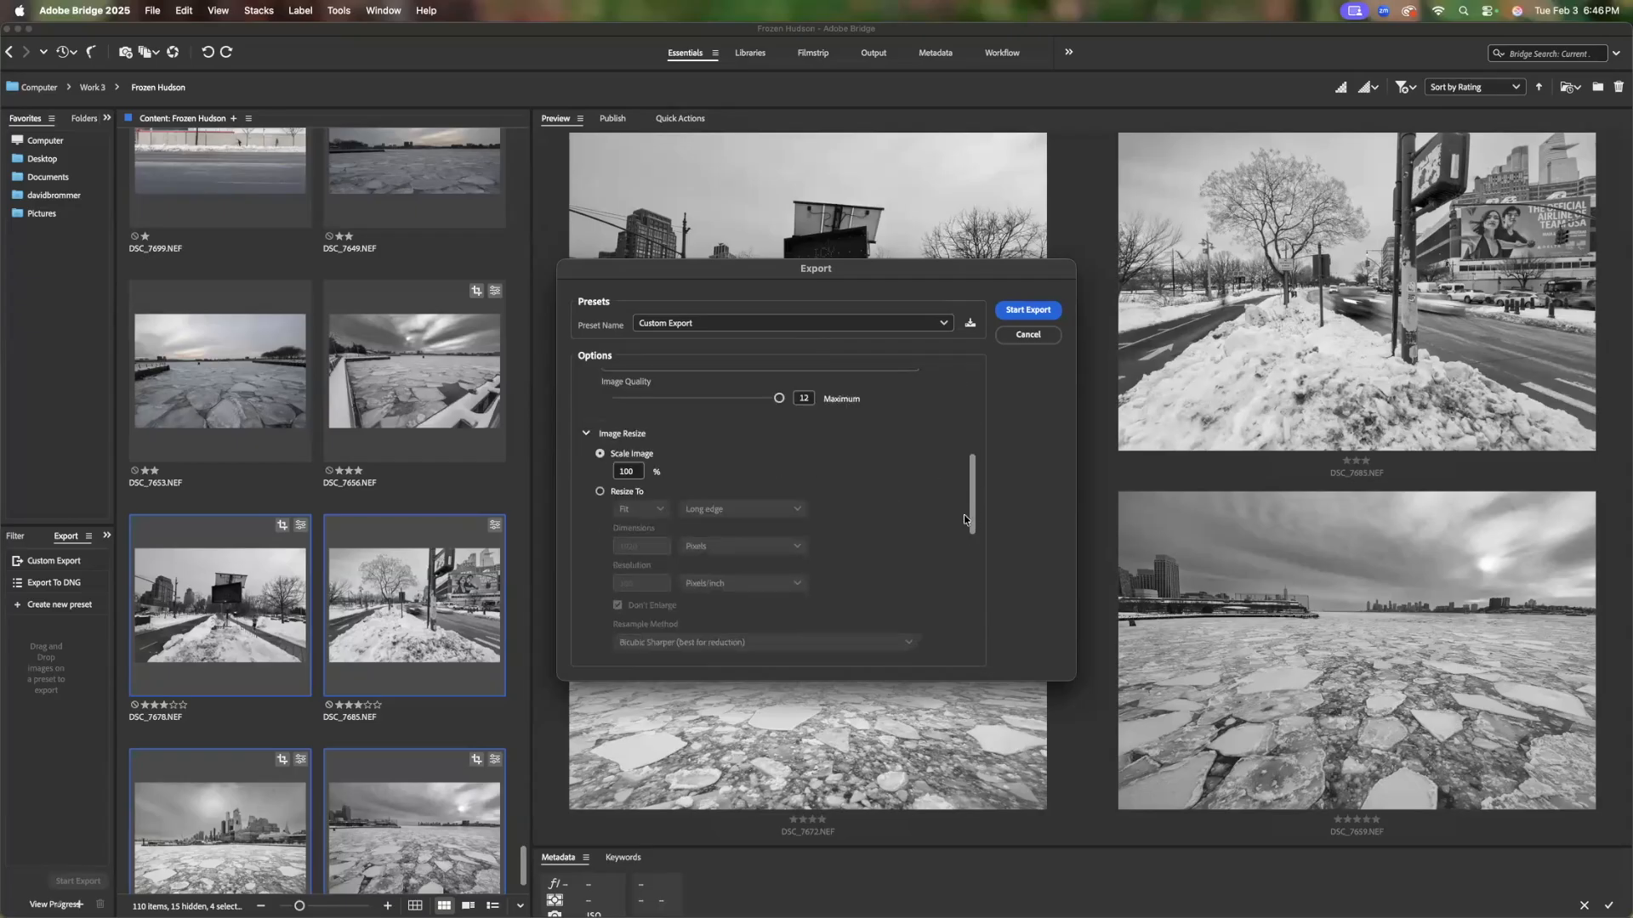
{"action": "left_click", "coordinate": [601, 481]}
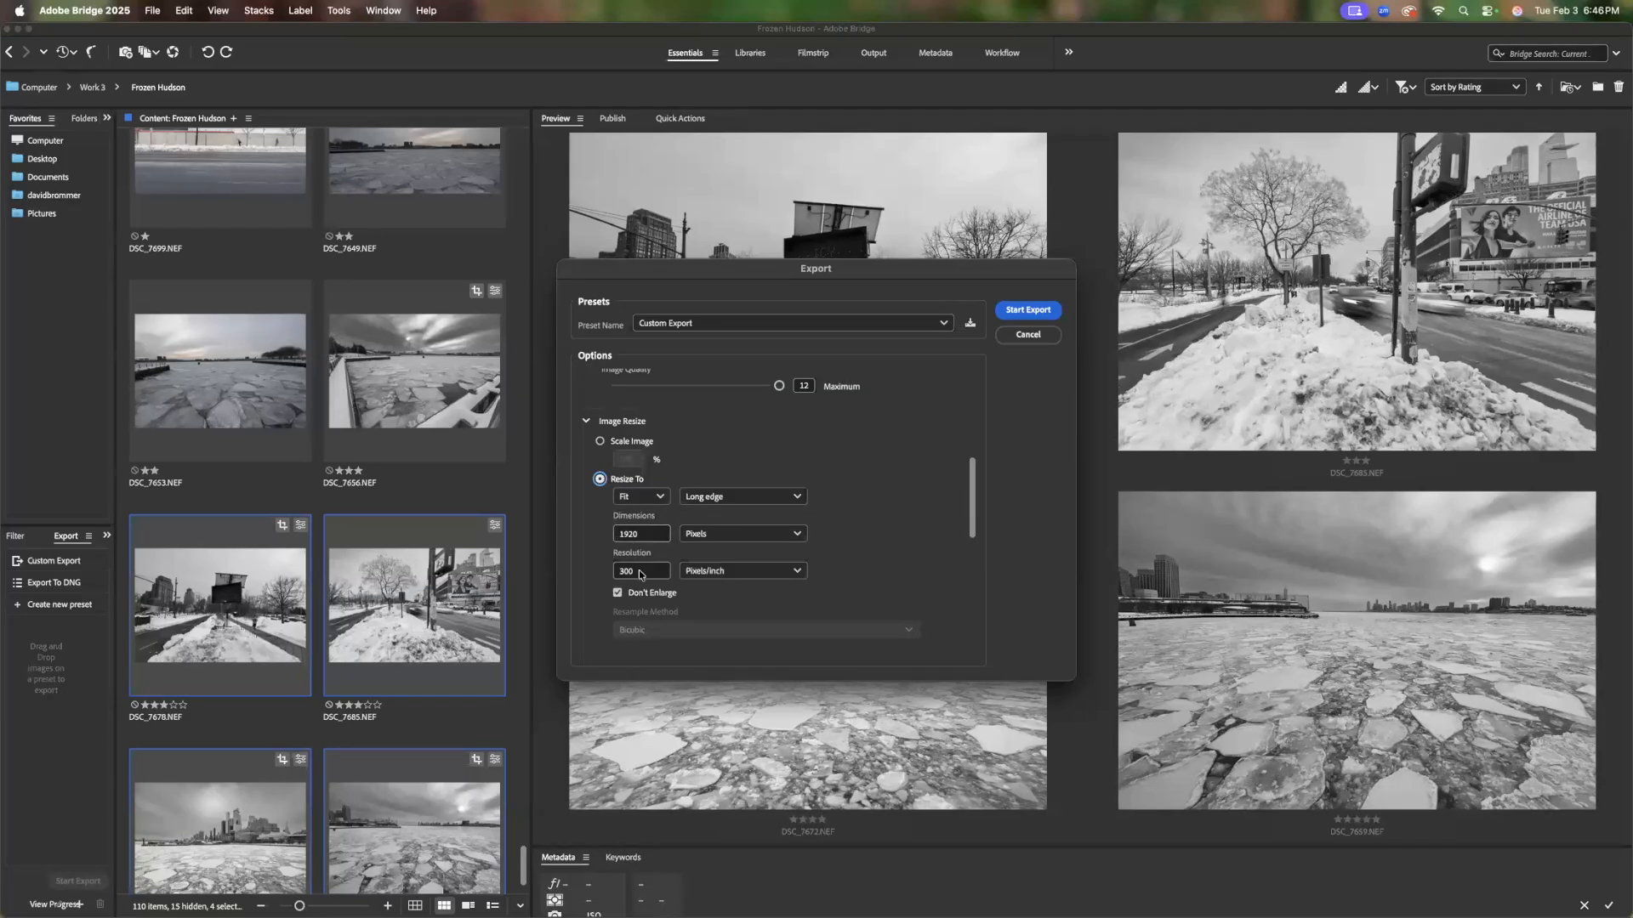
{"action": "left_click", "coordinate": [641, 575]}
{"action": "type", "text": "96"}
{"action": "left_click", "coordinate": [807, 591]}
{"action": "left_click", "coordinate": [1029, 311]}
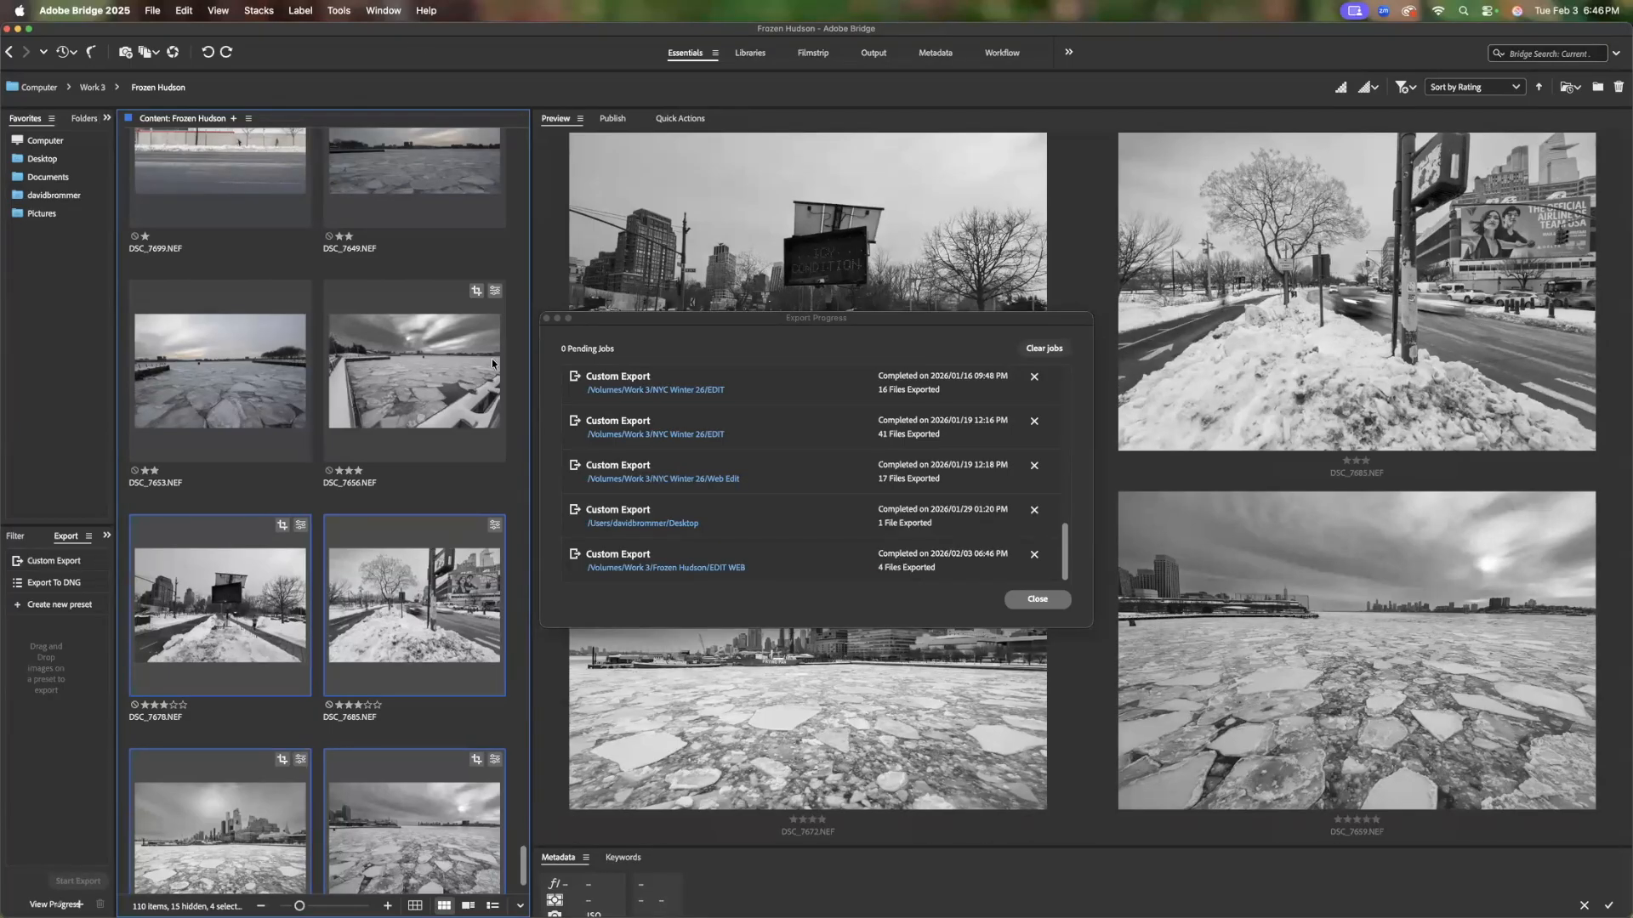
Move the Bridge window aside and open the EDIT WEB folder within Frozen Hudson in Finder
{"action": "left_click_drag", "start_coordinate": [332, 28], "coordinate": [403, 333]}
{"action": "left_click", "coordinate": [403, 333]}
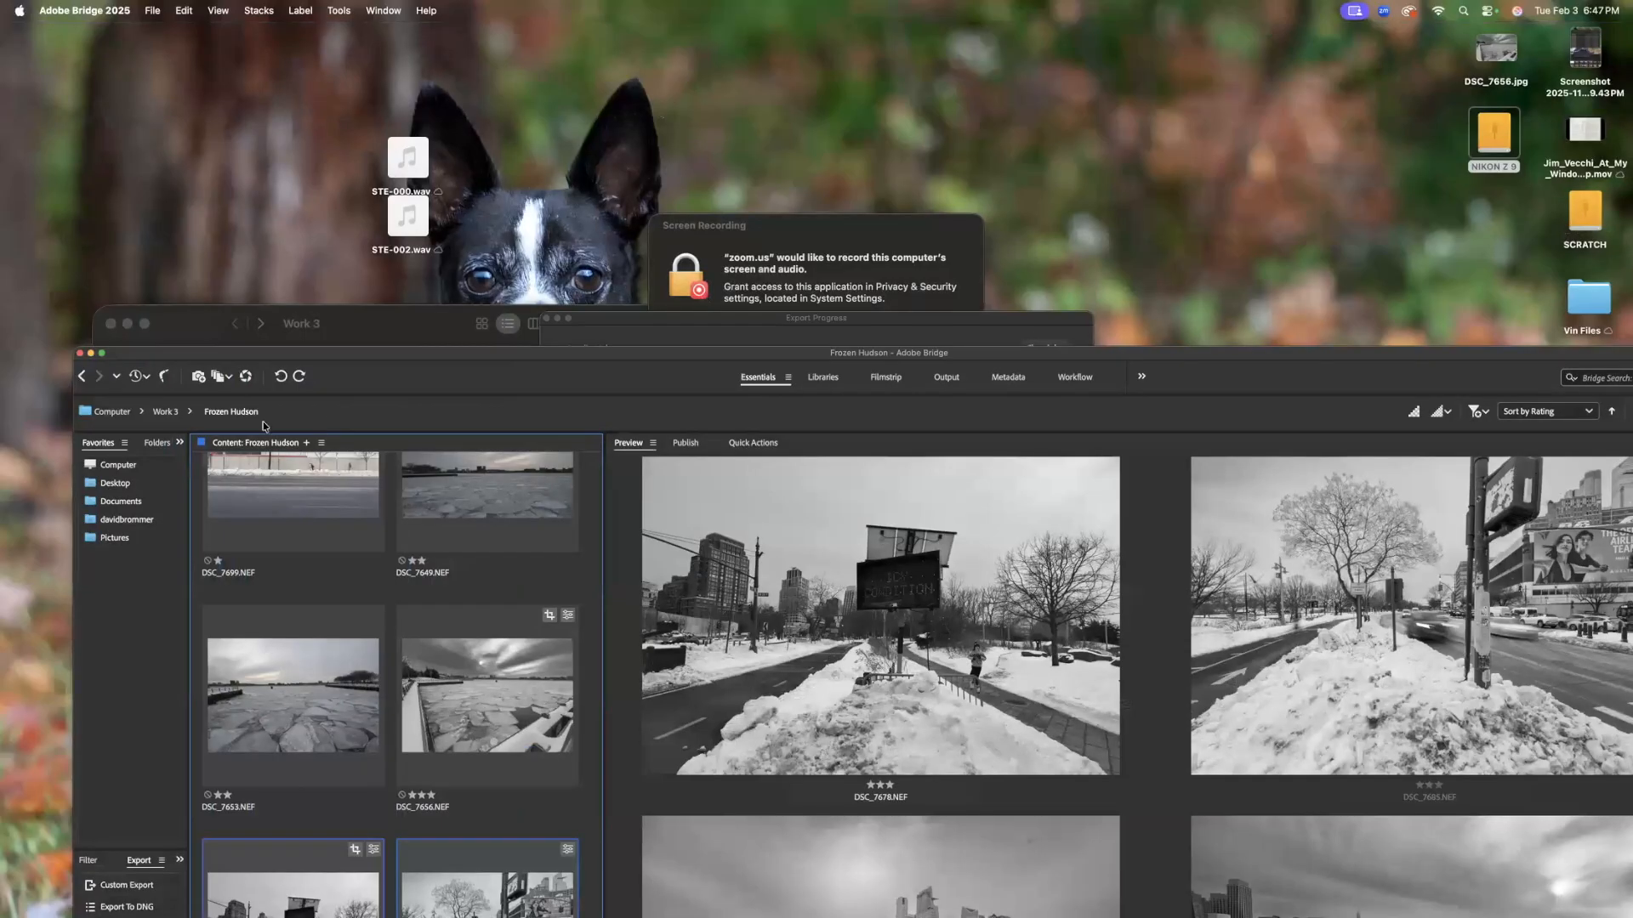
{"action": "double_click", "coordinate": [237, 417]}
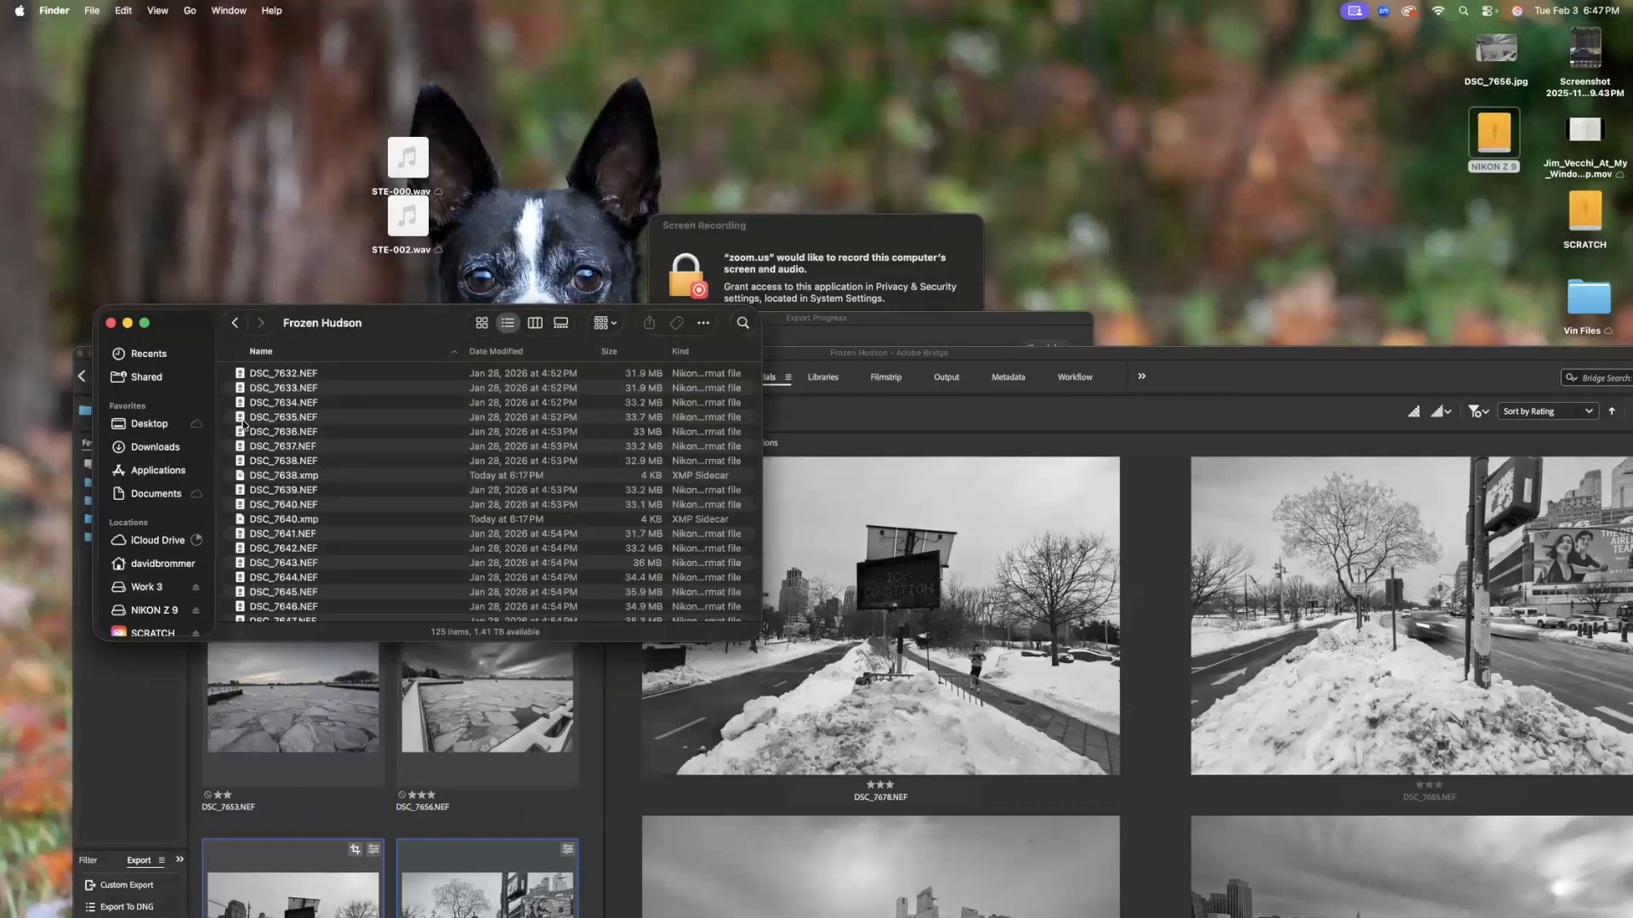
{"action": "scroll", "coordinate": [551, 427], "scroll_direction": "down", "scroll_amount": 1}
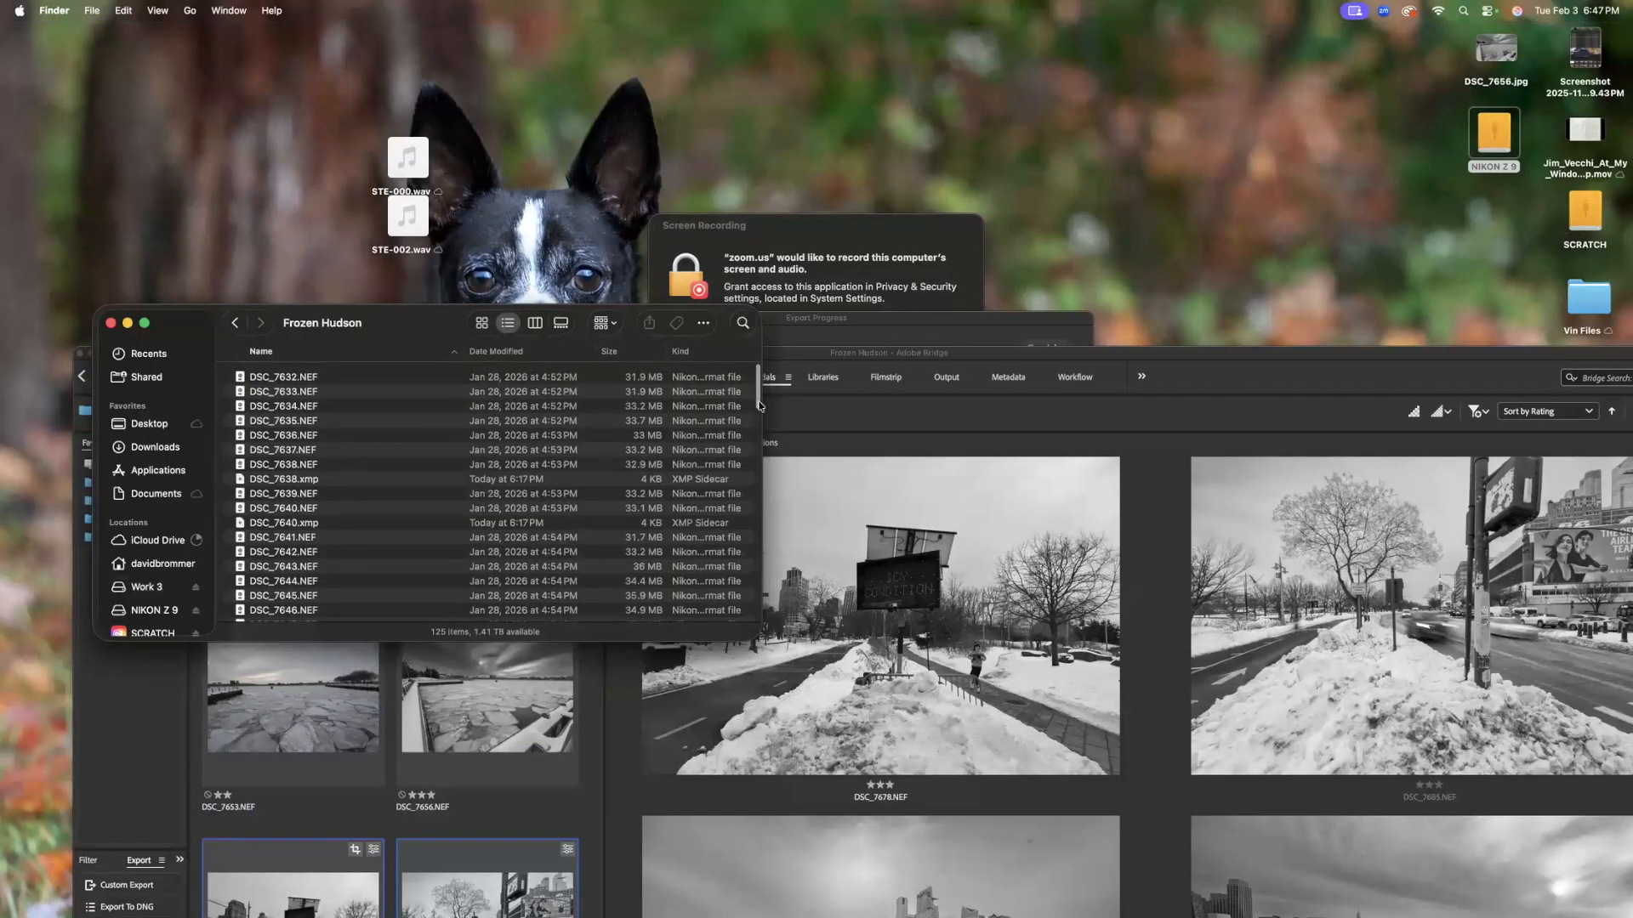
{"action": "left_click_drag", "start_coordinate": [755, 523], "coordinate": [755, 619]}
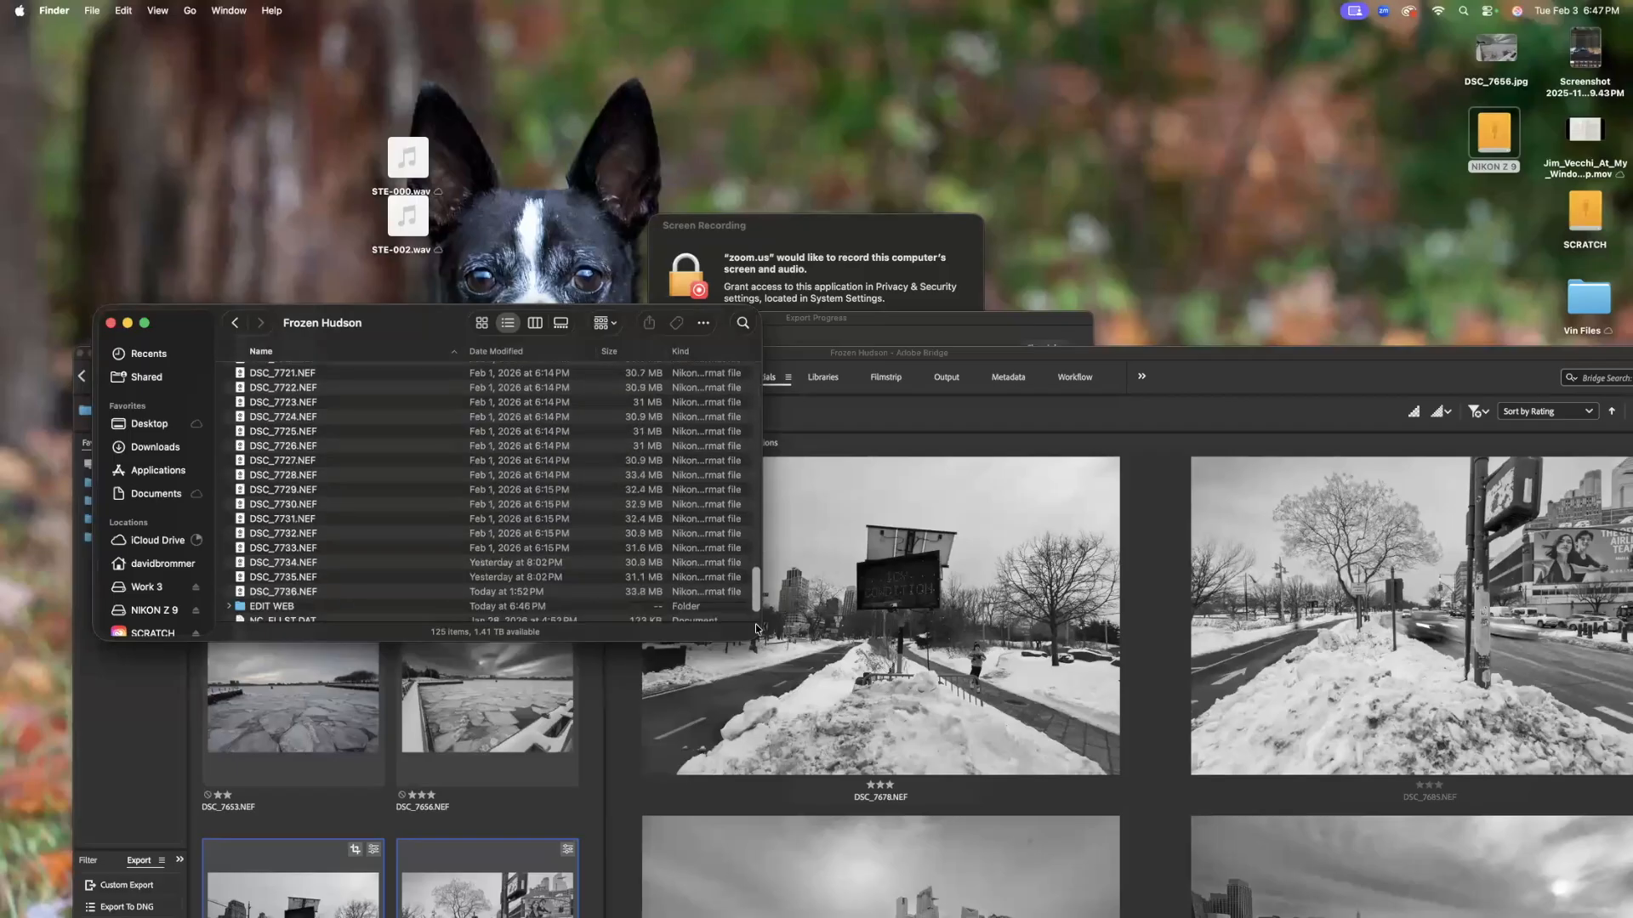
{"action": "double_click", "coordinate": [263, 549]}
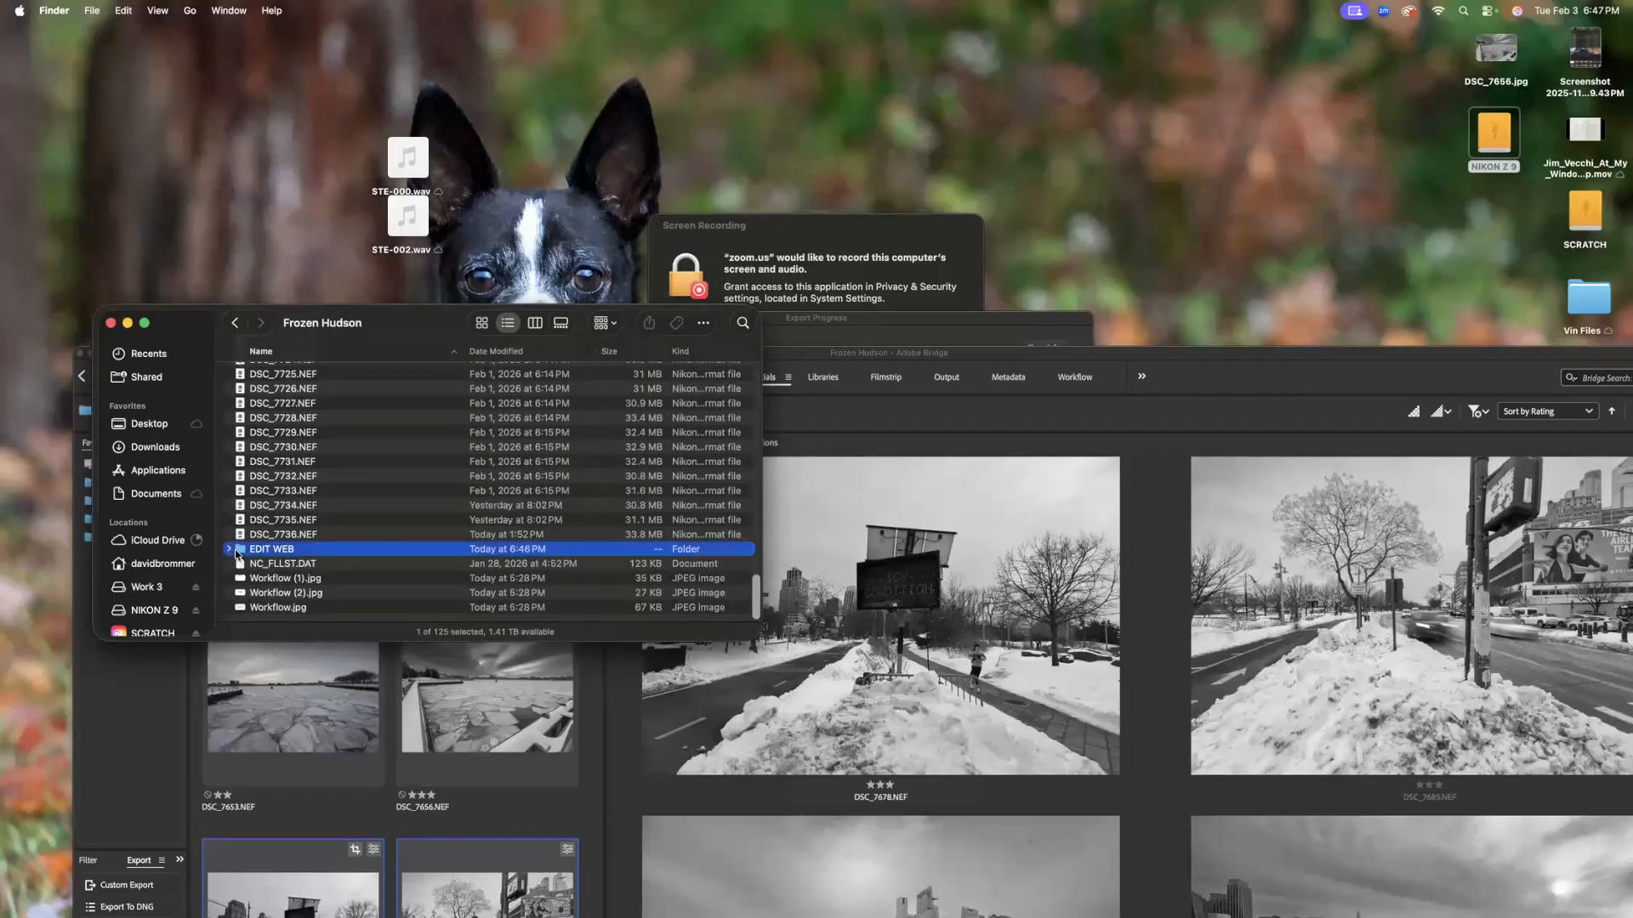
Select all four exported JPEGs, DSC_7659 through DSC_7685, and share them through AirDrop
{"action": "left_click", "coordinate": [337, 376]}
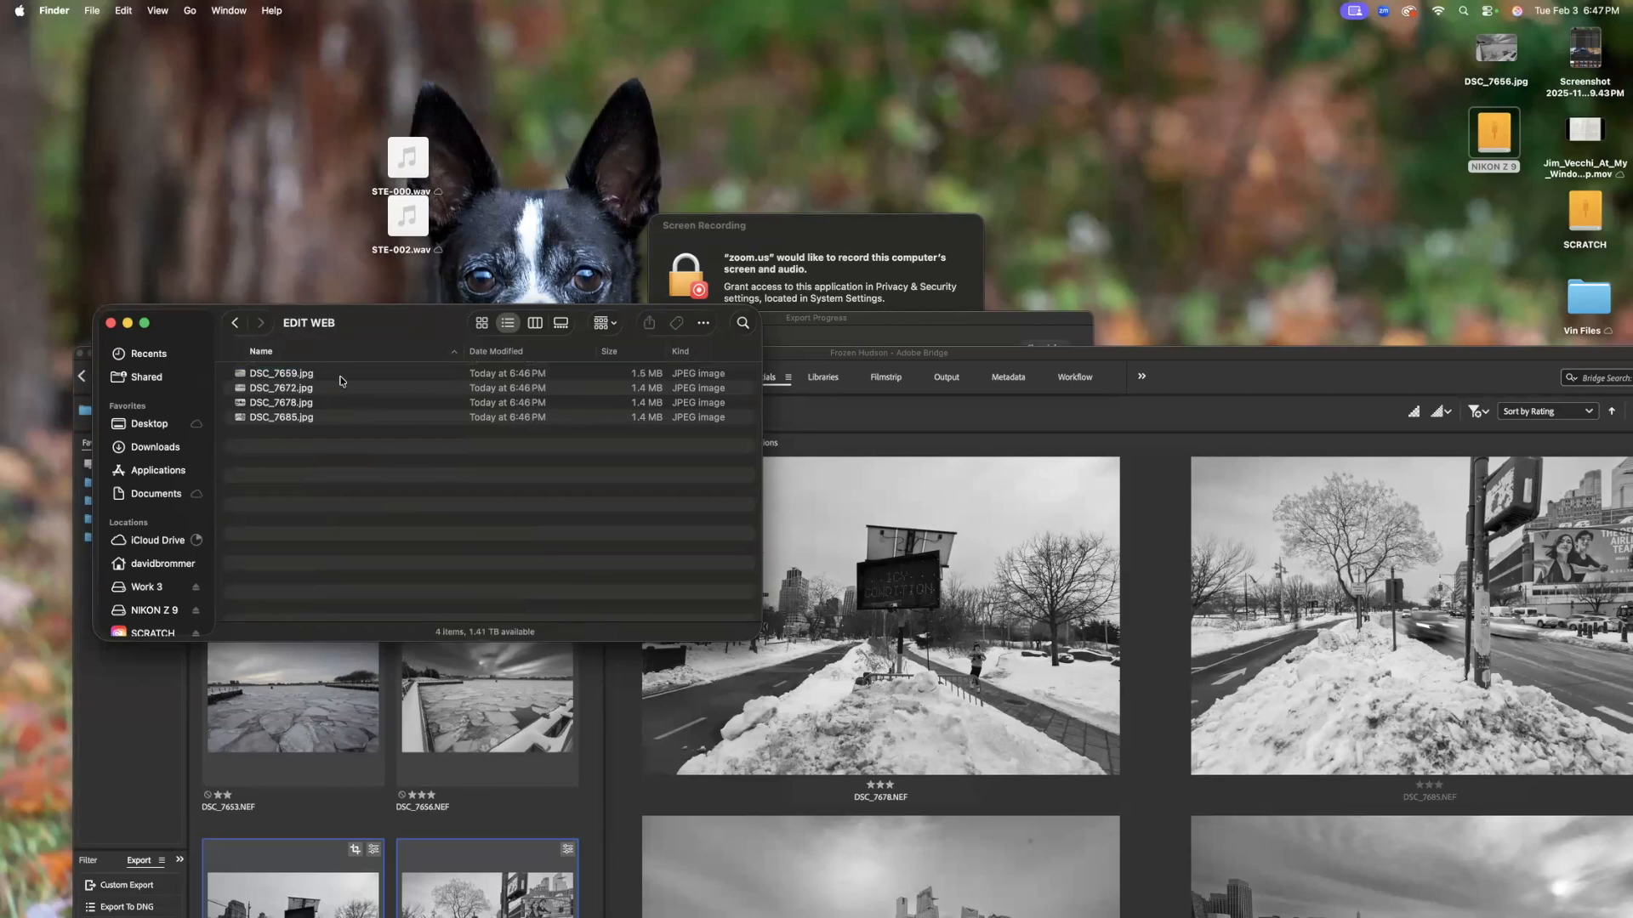
{"action": "left_click", "coordinate": [338, 418], "text": "shift"}
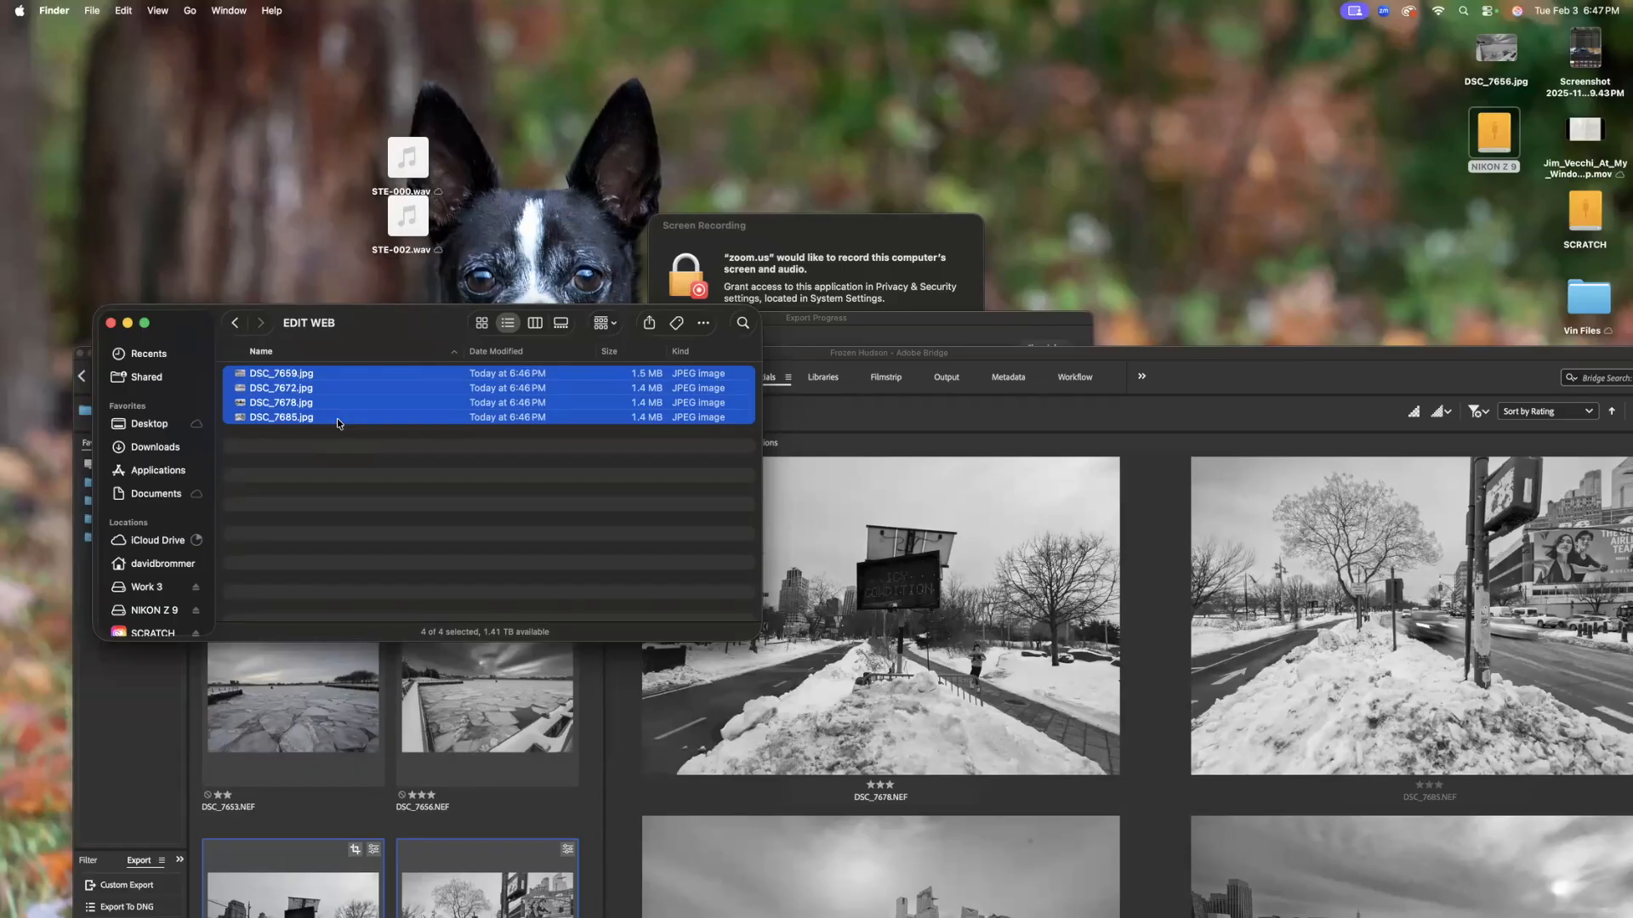
{"action": "left_click", "coordinate": [647, 326]}
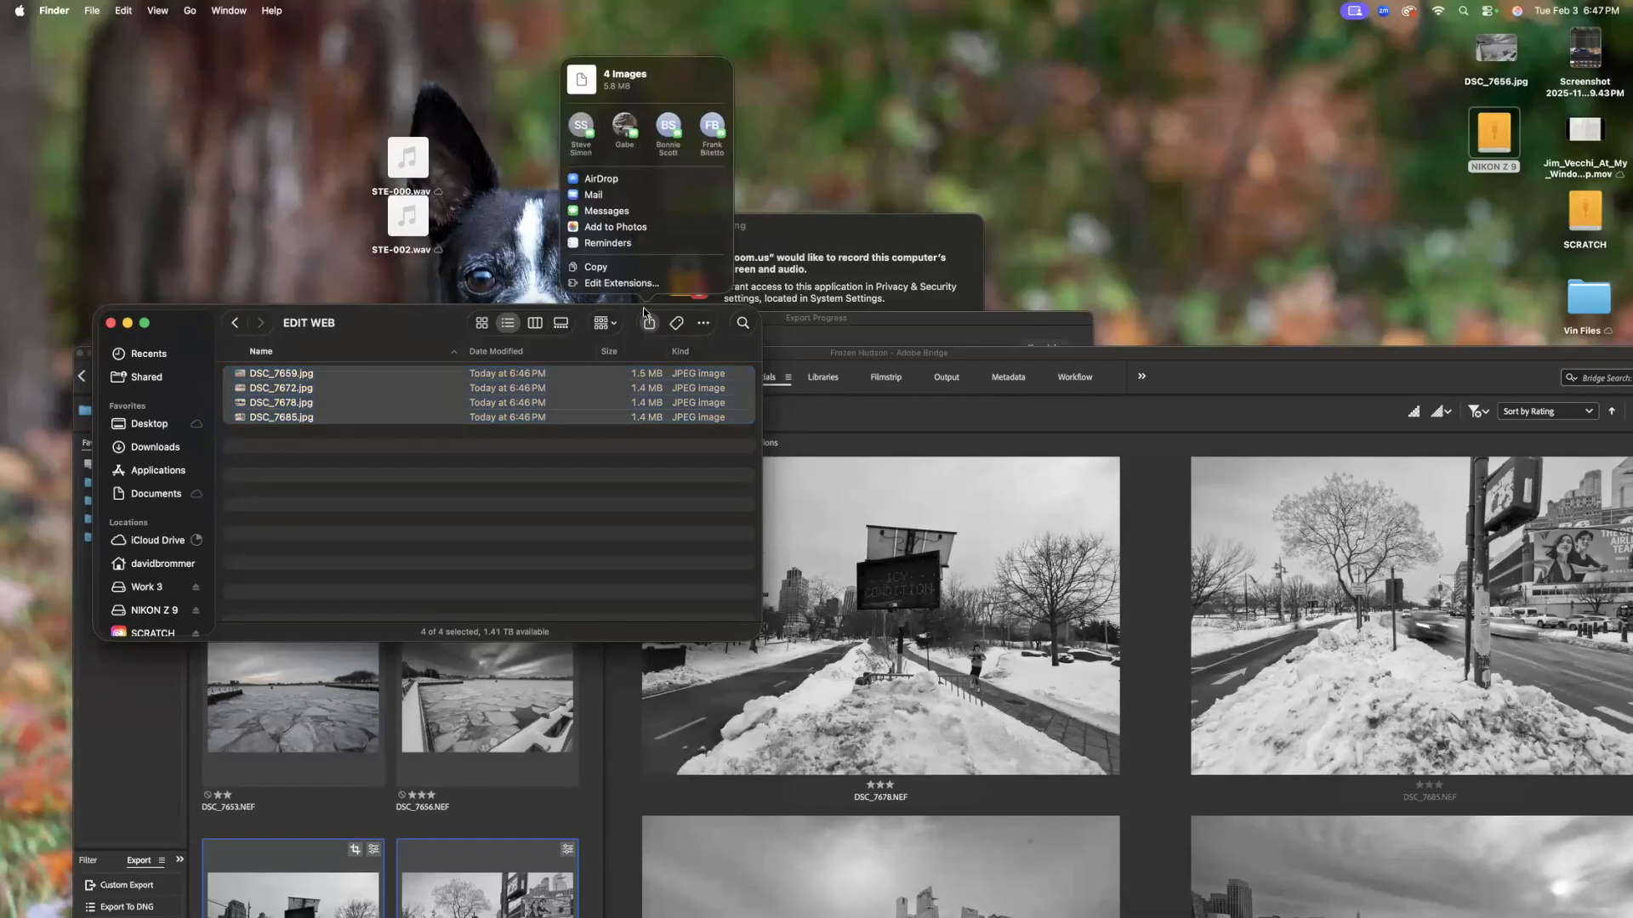
{"action": "left_click", "coordinate": [609, 182]}
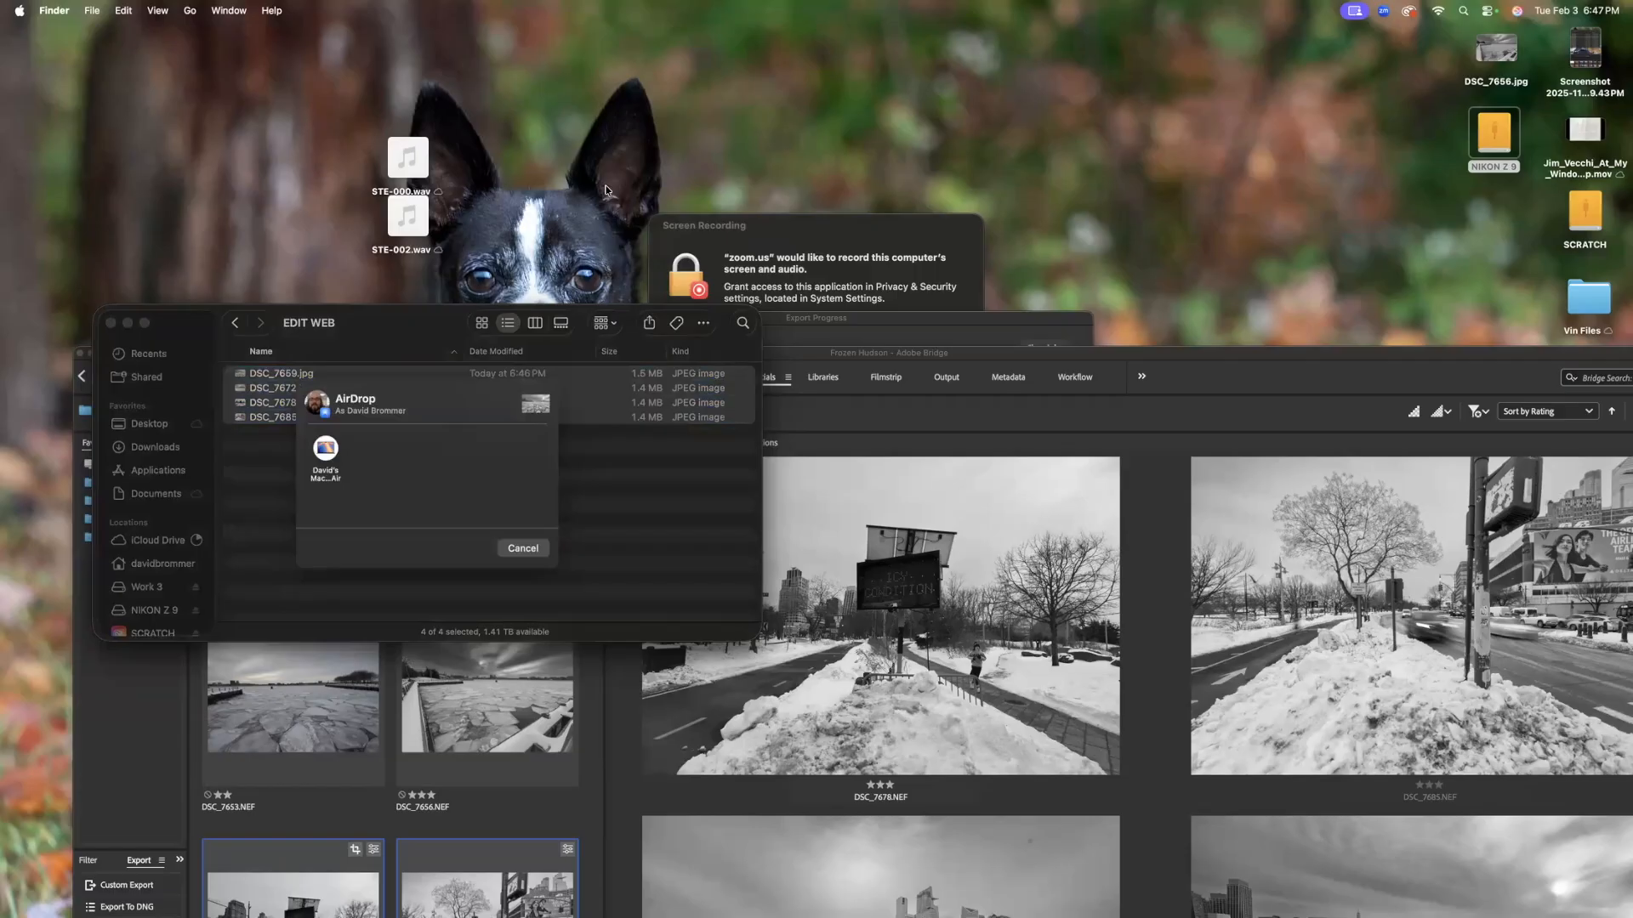
{"action": "left_click", "coordinate": [377, 448]}
Switch back to Adobe Bridge and start another custom export of the four selected photos, saving to a specific folder
{"action": "left_click", "coordinate": [844, 357]}
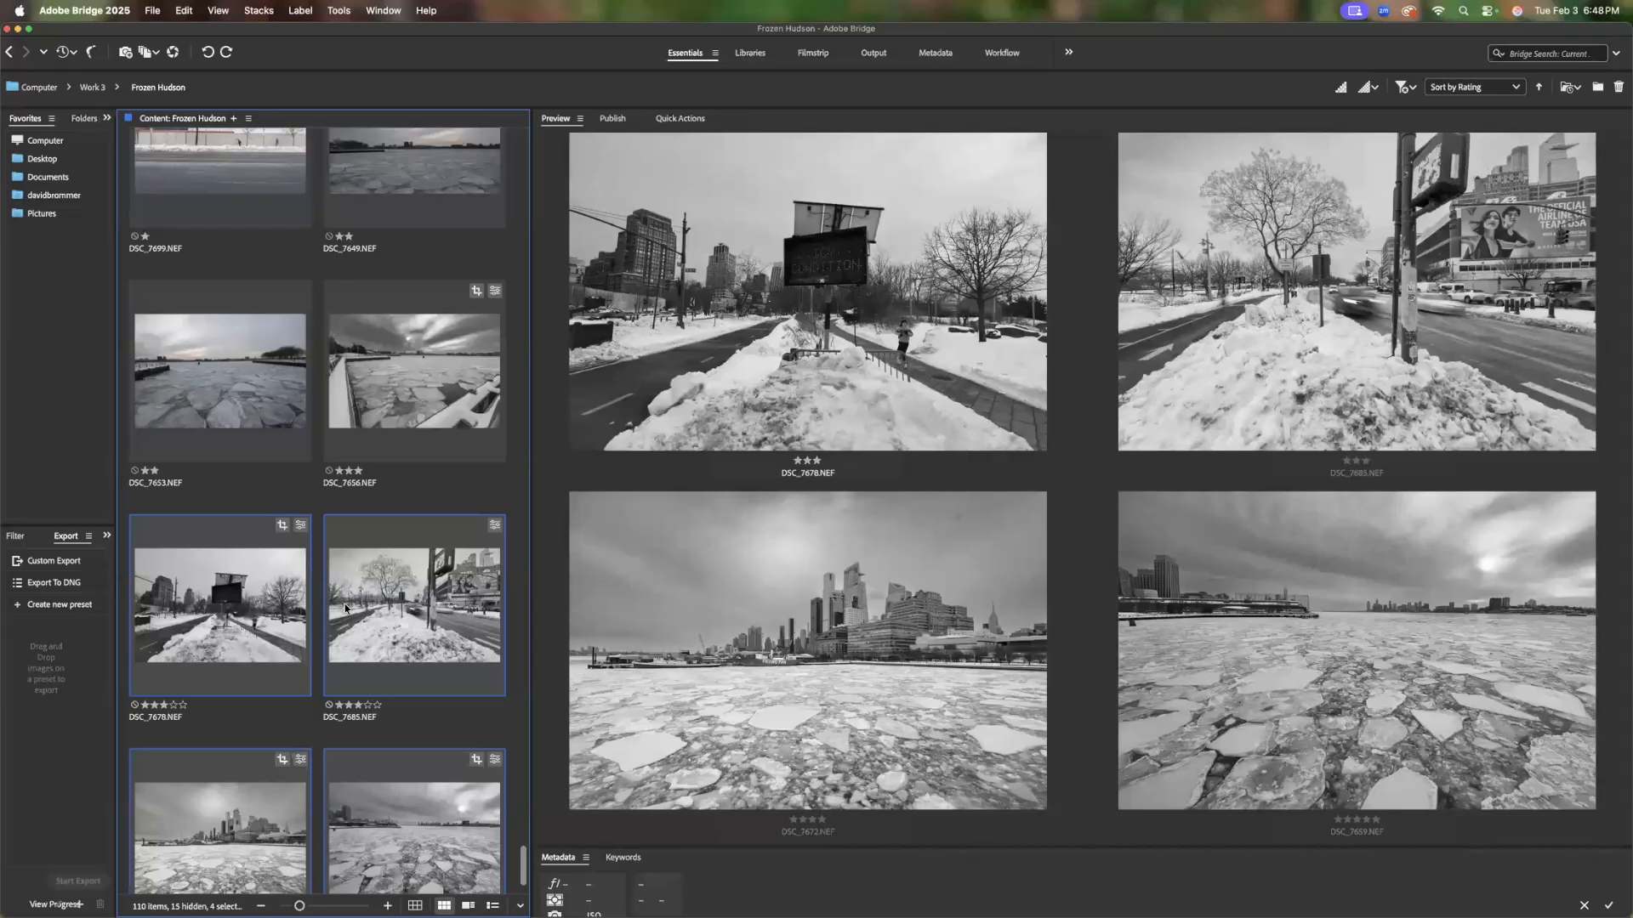
{"action": "left_click", "coordinate": [152, 10]}
{"action": "mouse_move", "coordinate": [237, 306]}
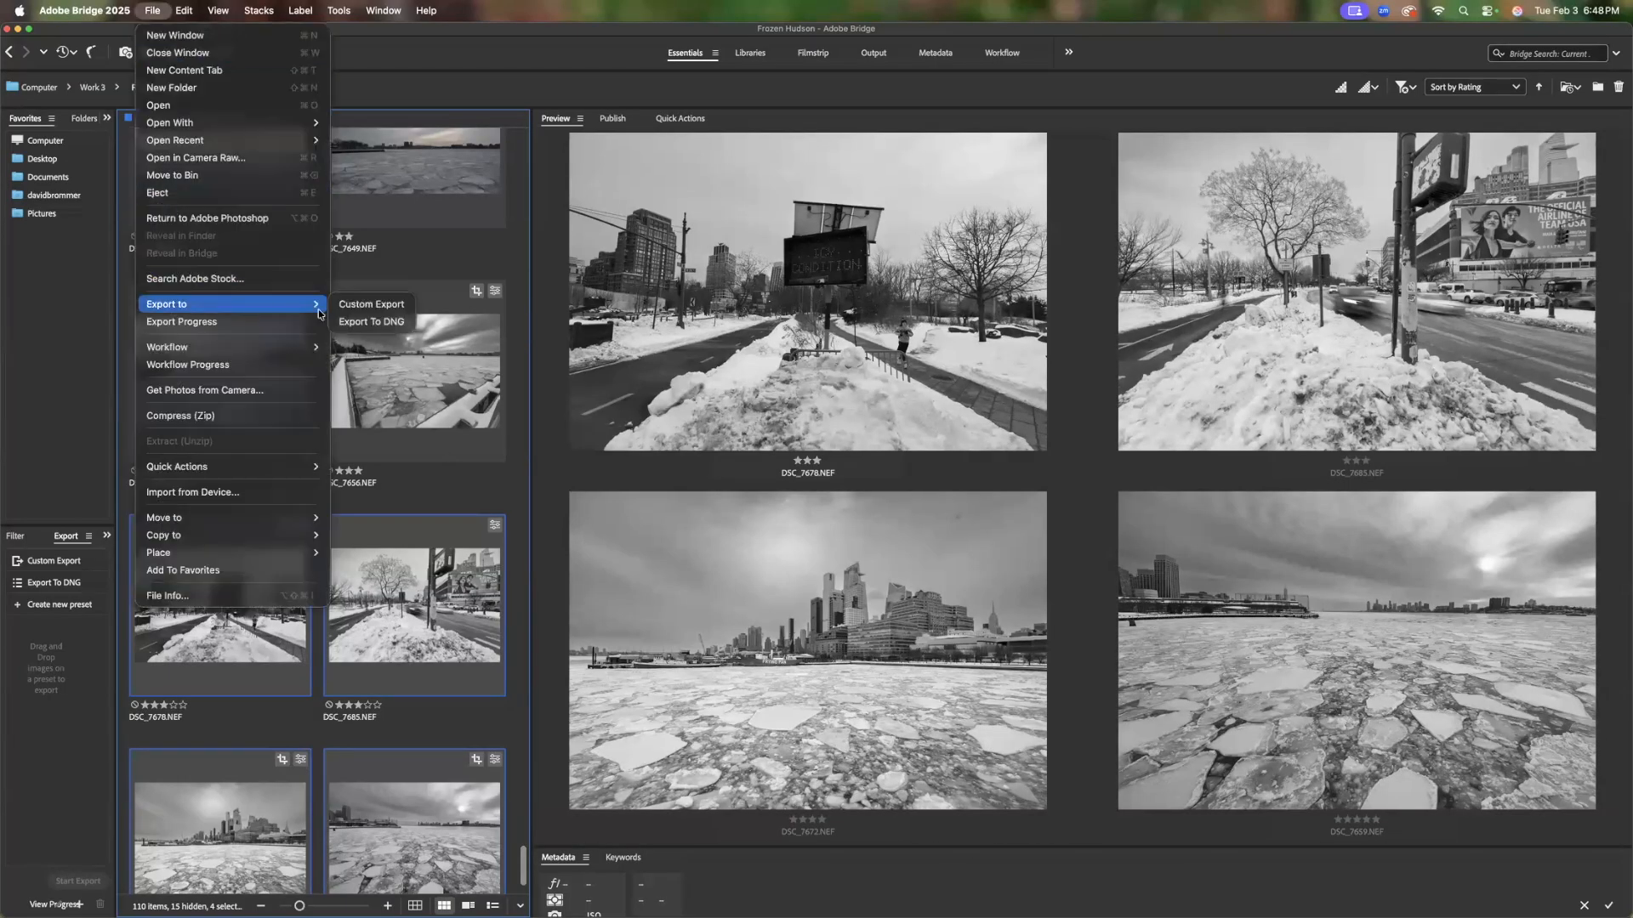
{"action": "left_click", "coordinate": [350, 306]}
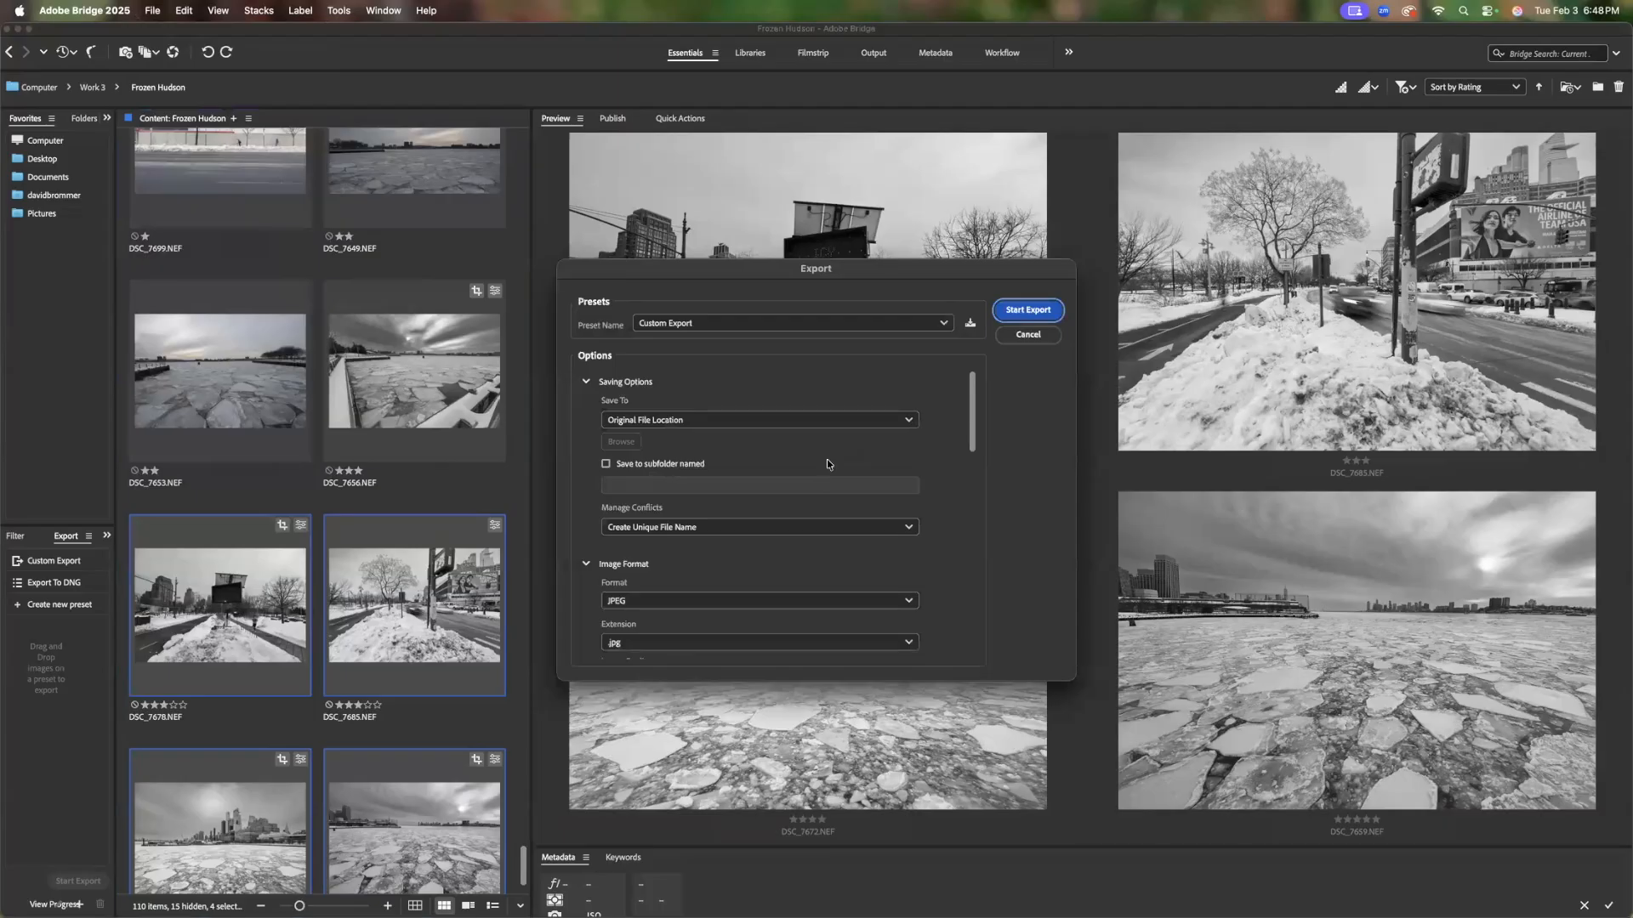
{"action": "left_click", "coordinate": [687, 421]}
{"action": "left_click", "coordinate": [627, 460]}
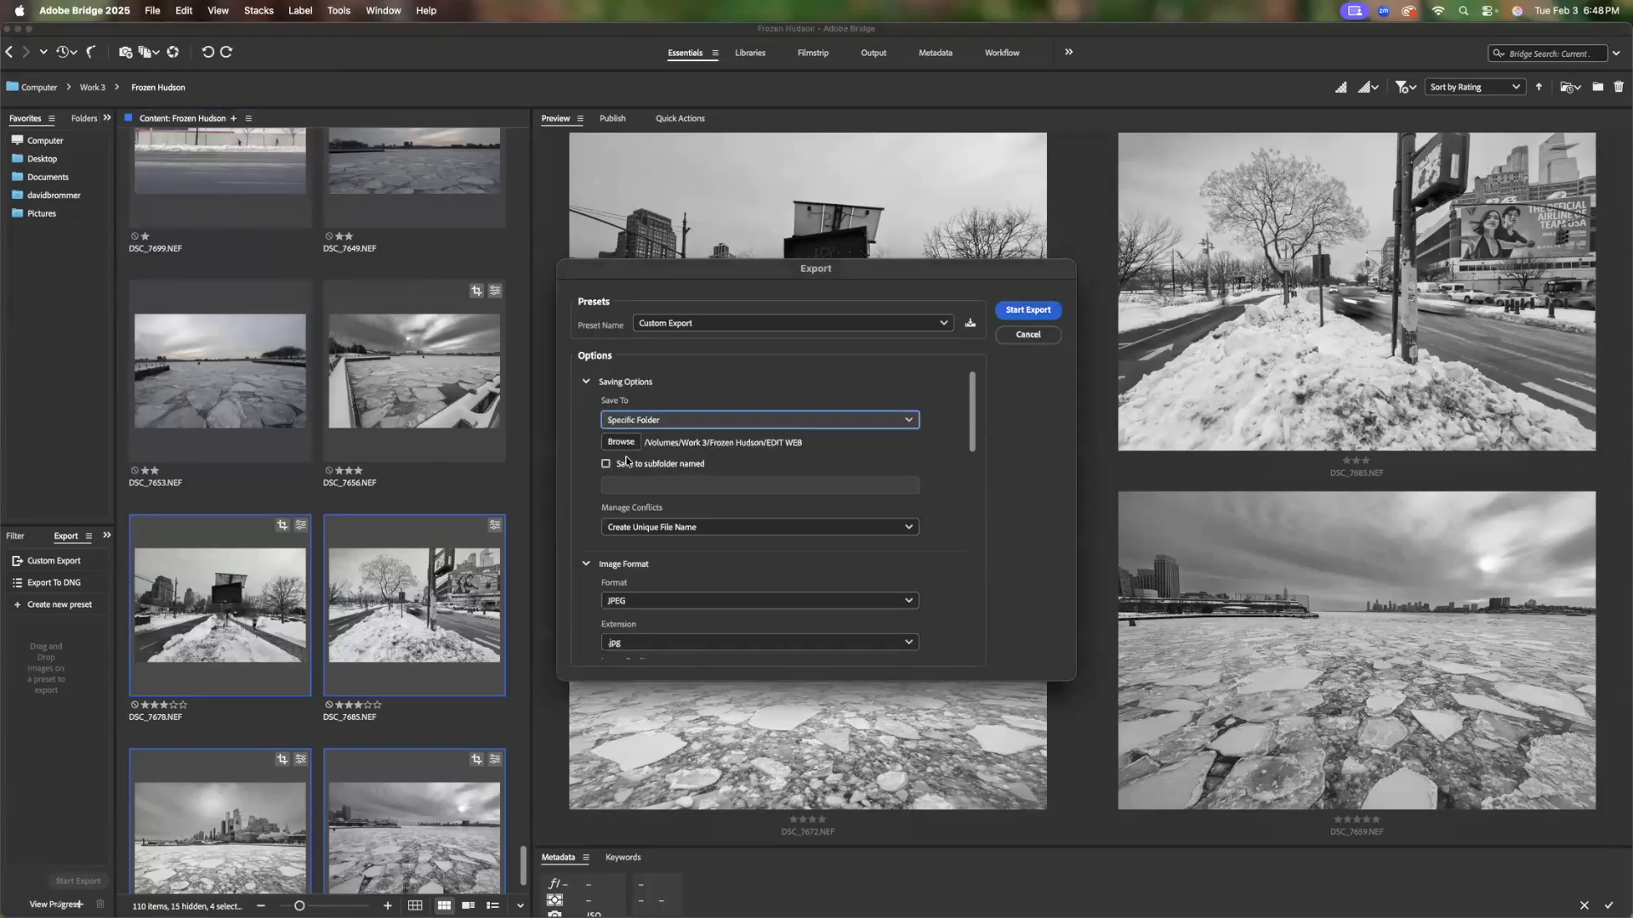
Create a folder named FOR PRINT inside Frozen Hudson and choose it as the export destination
{"action": "left_click", "coordinate": [620, 443]}
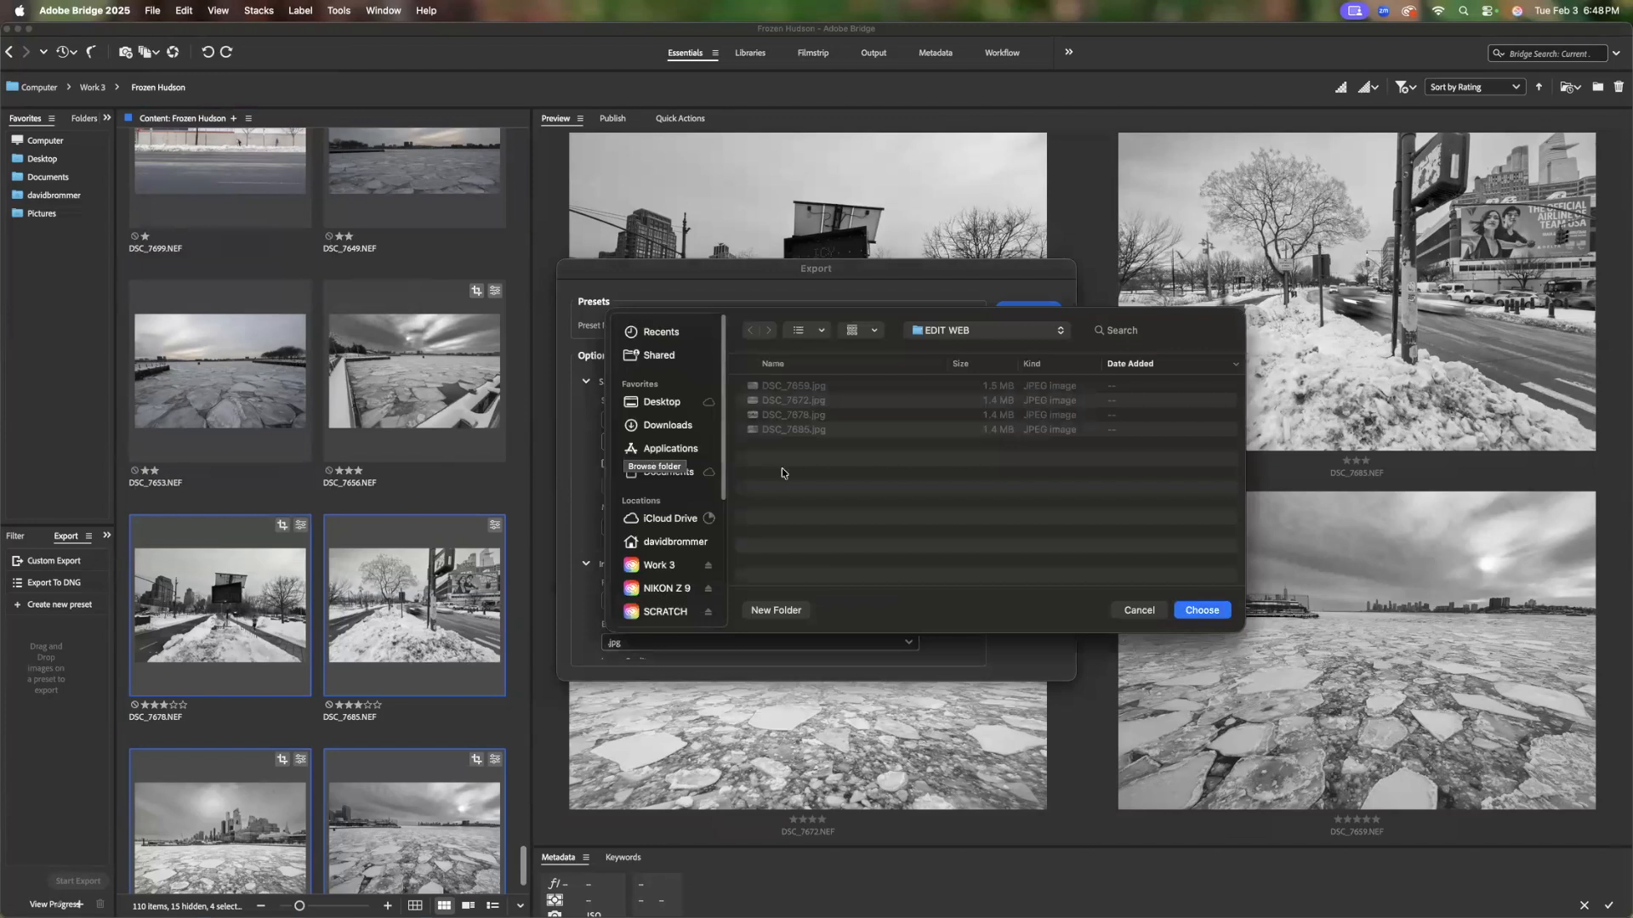
{"action": "left_click", "coordinate": [1059, 333]}
{"action": "left_click", "coordinate": [1017, 345]}
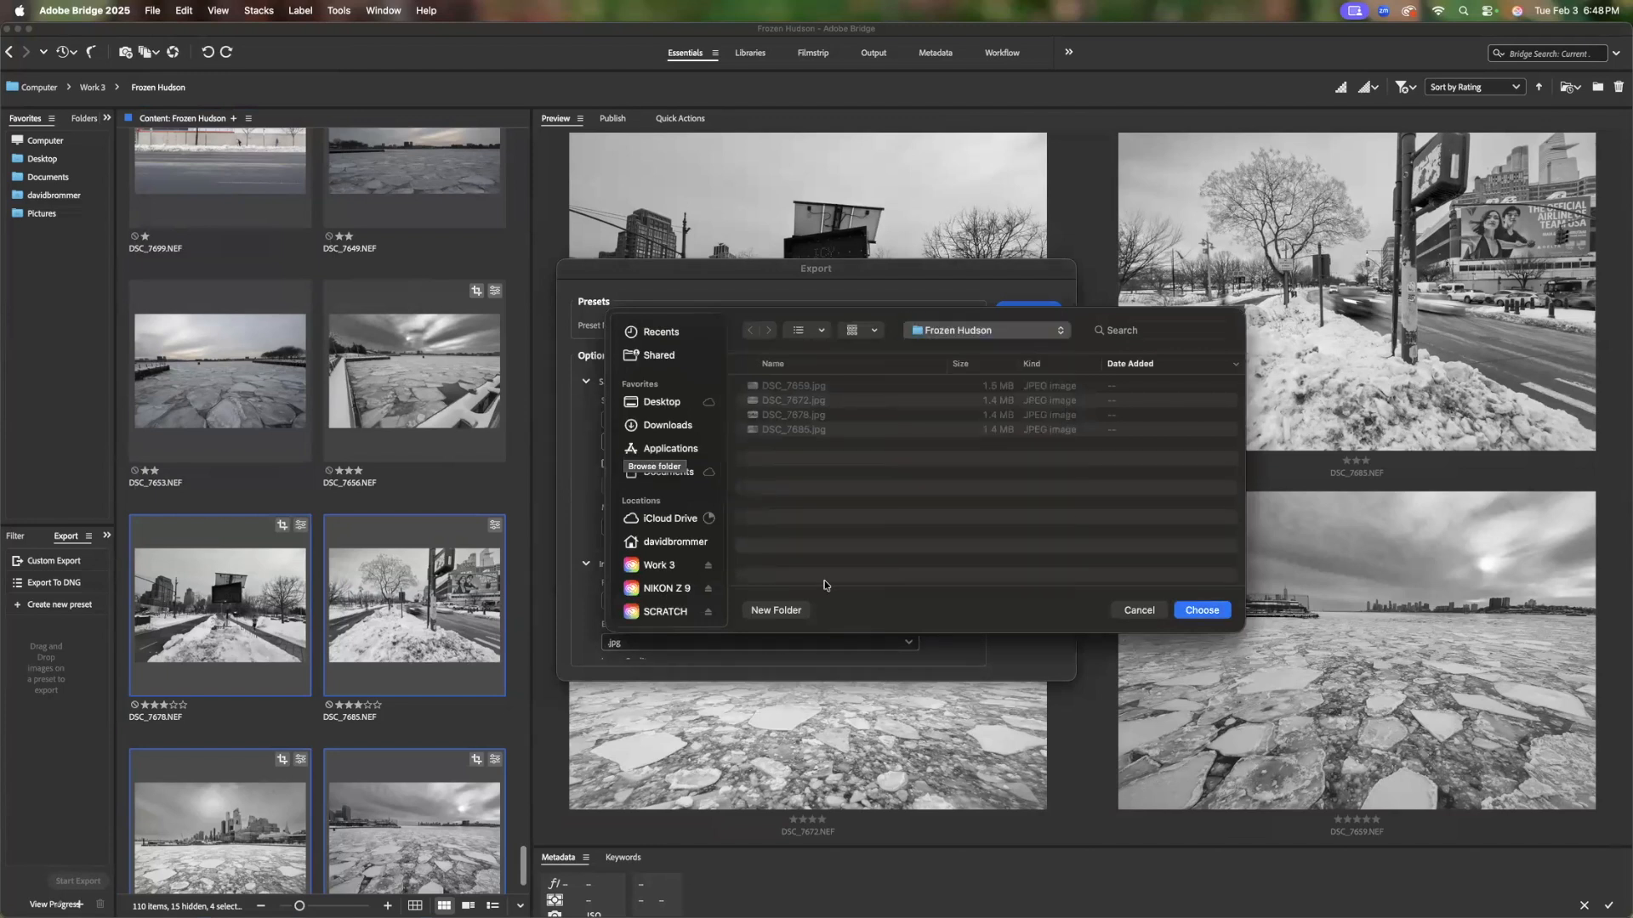
{"action": "left_click", "coordinate": [776, 611]}
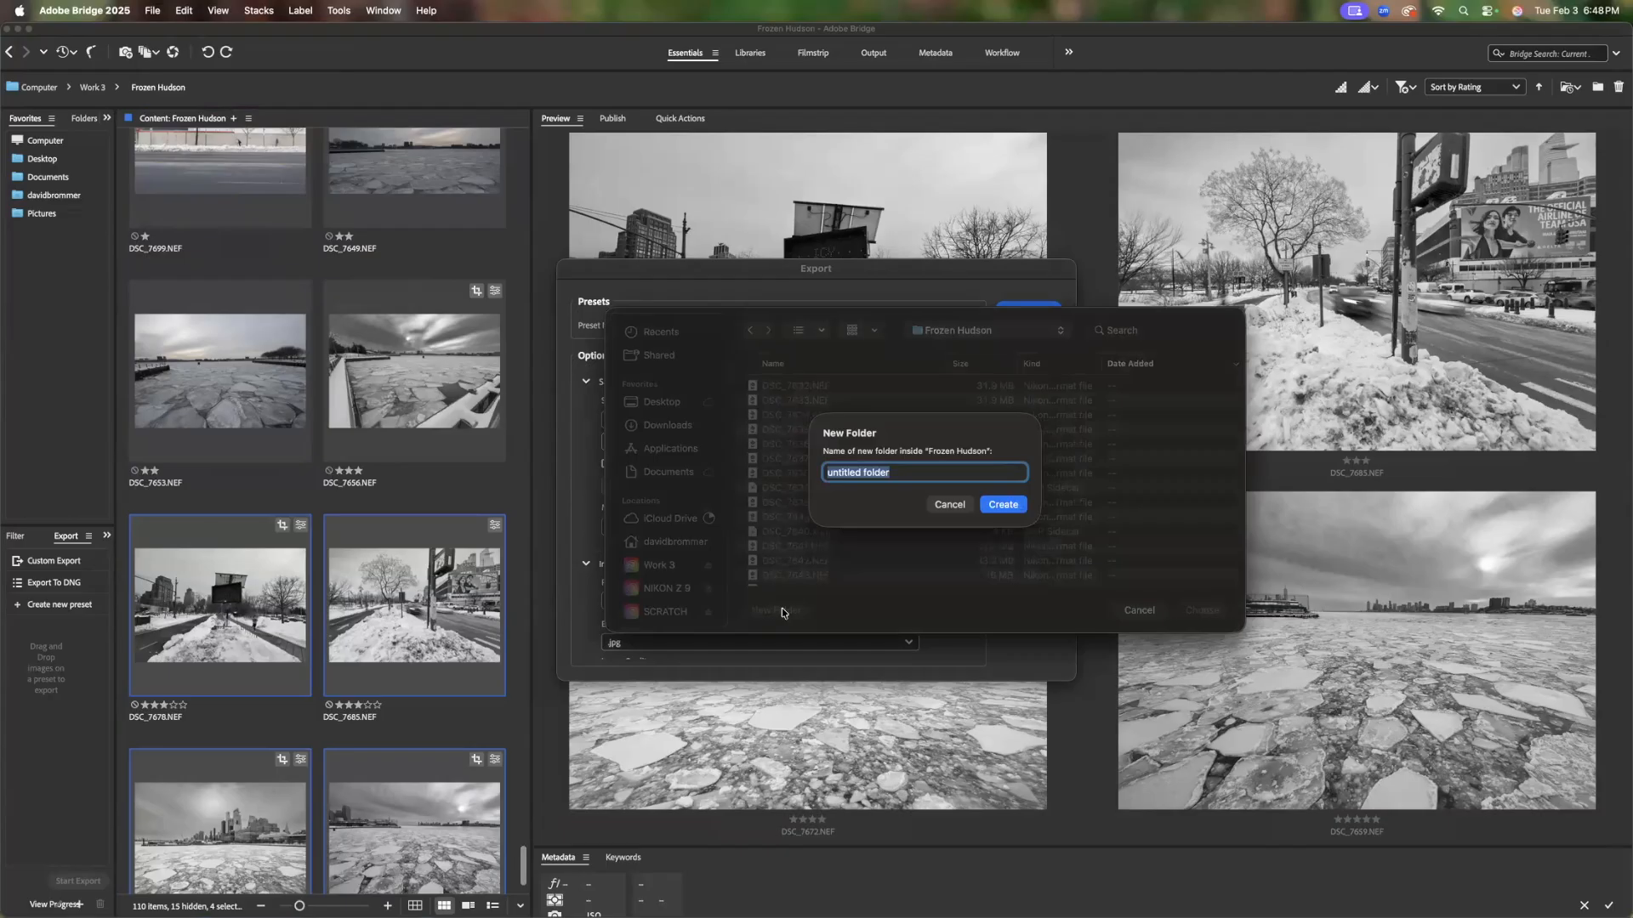
{"action": "type", "text": "FOR PRint"}
{"action": "key", "text": "BackSpace"}
{"action": "key", "text": "BackSpace"}
{"action": "key", "text": "BackSpace"}
{"action": "type", "text": "INT"}
{"action": "left_click", "coordinate": [1003, 504]}
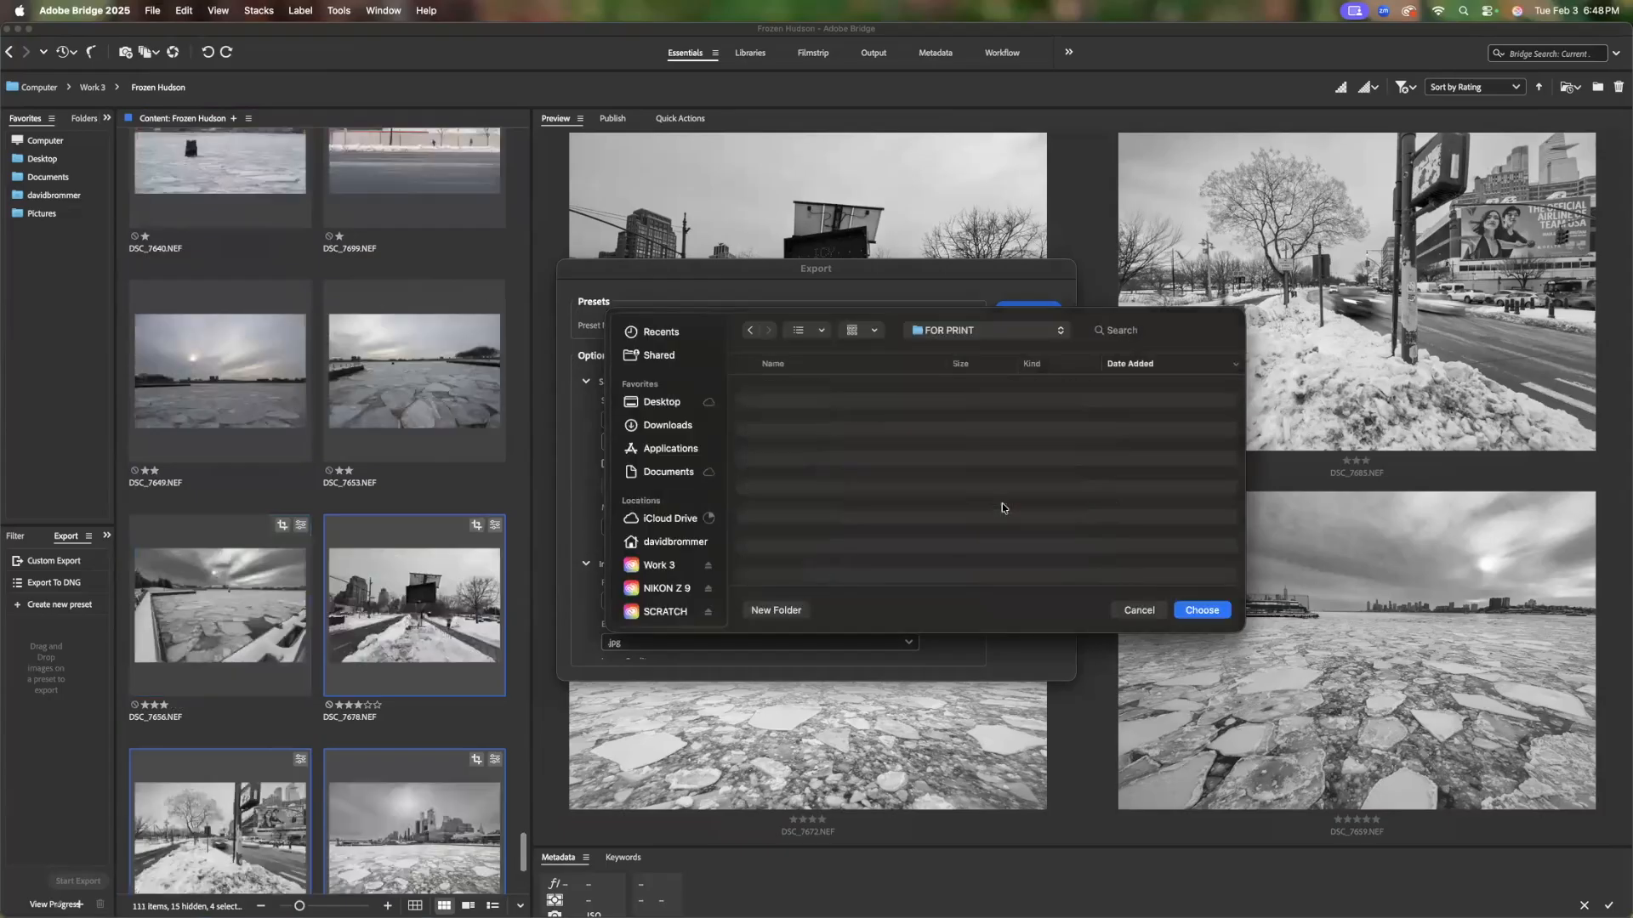
{"action": "left_click", "coordinate": [1193, 610]}
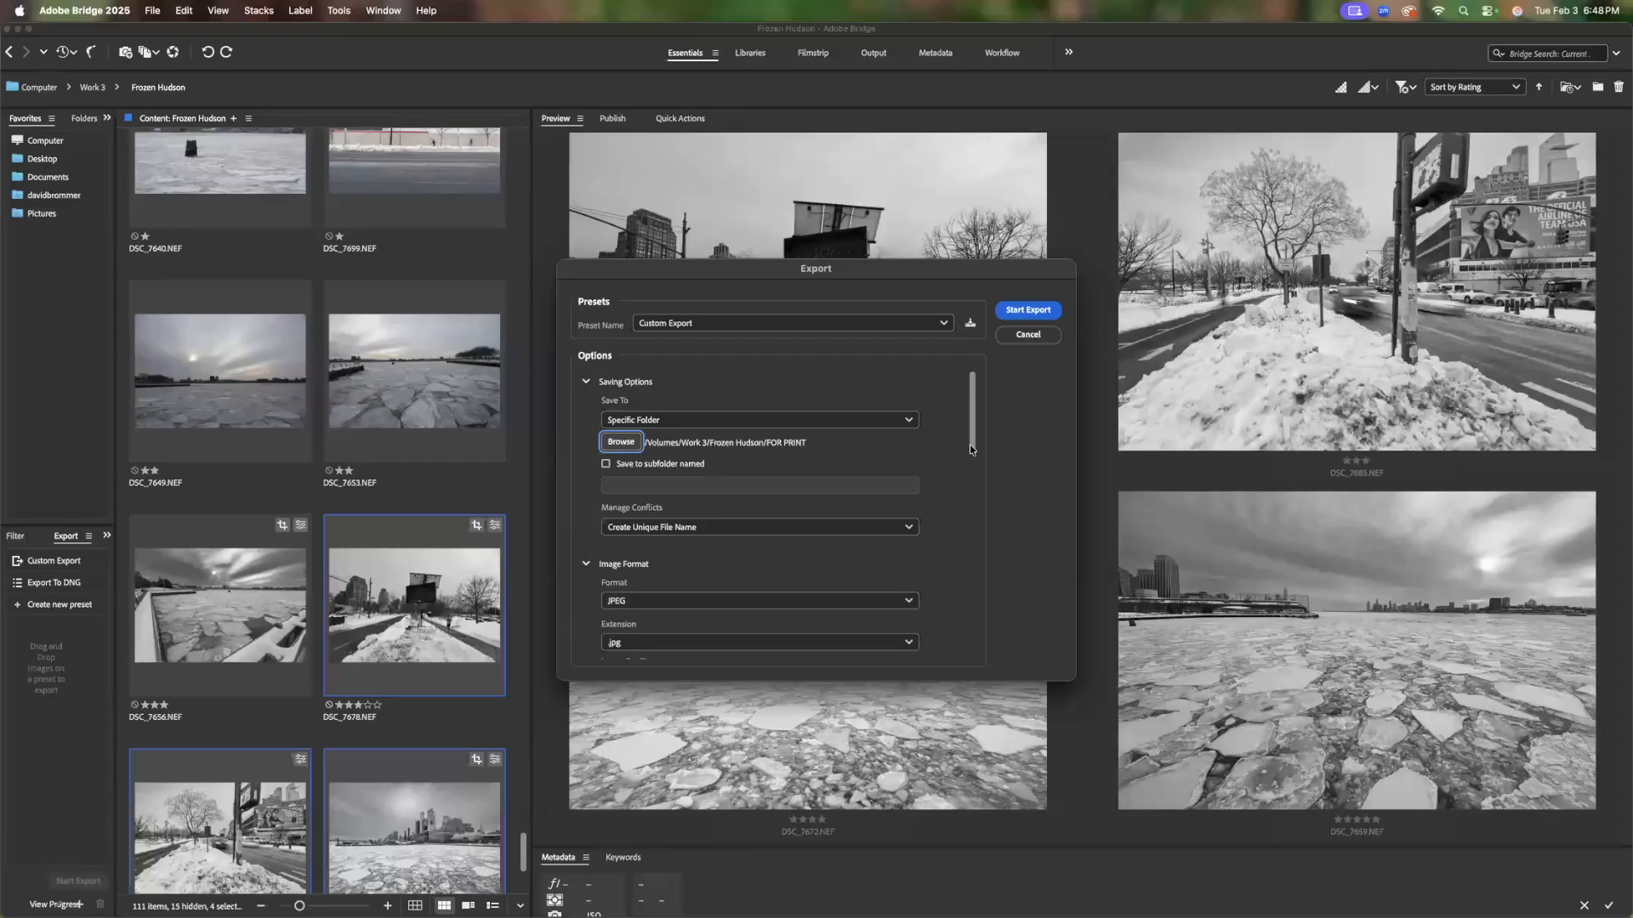
Set the export format to TIFF and start exporting the four photos at 100% scale
{"action": "scroll", "coordinate": [941, 466], "scroll_direction": "down", "scroll_amount": 3}
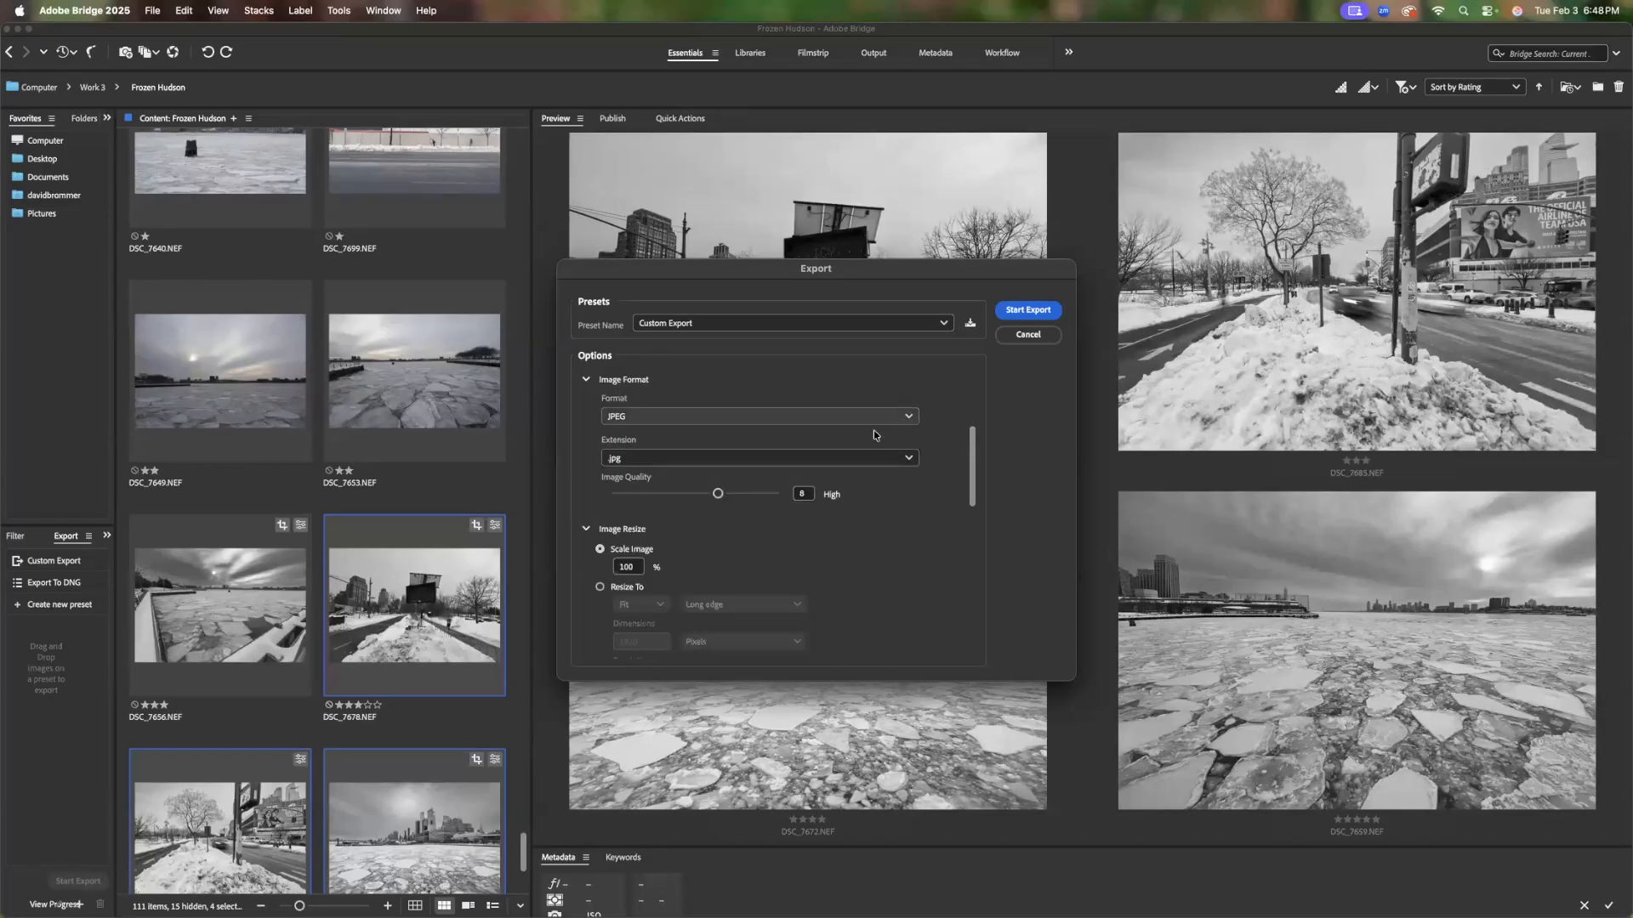
{"action": "left_click", "coordinate": [837, 417]}
{"action": "left_click", "coordinate": [701, 478]}
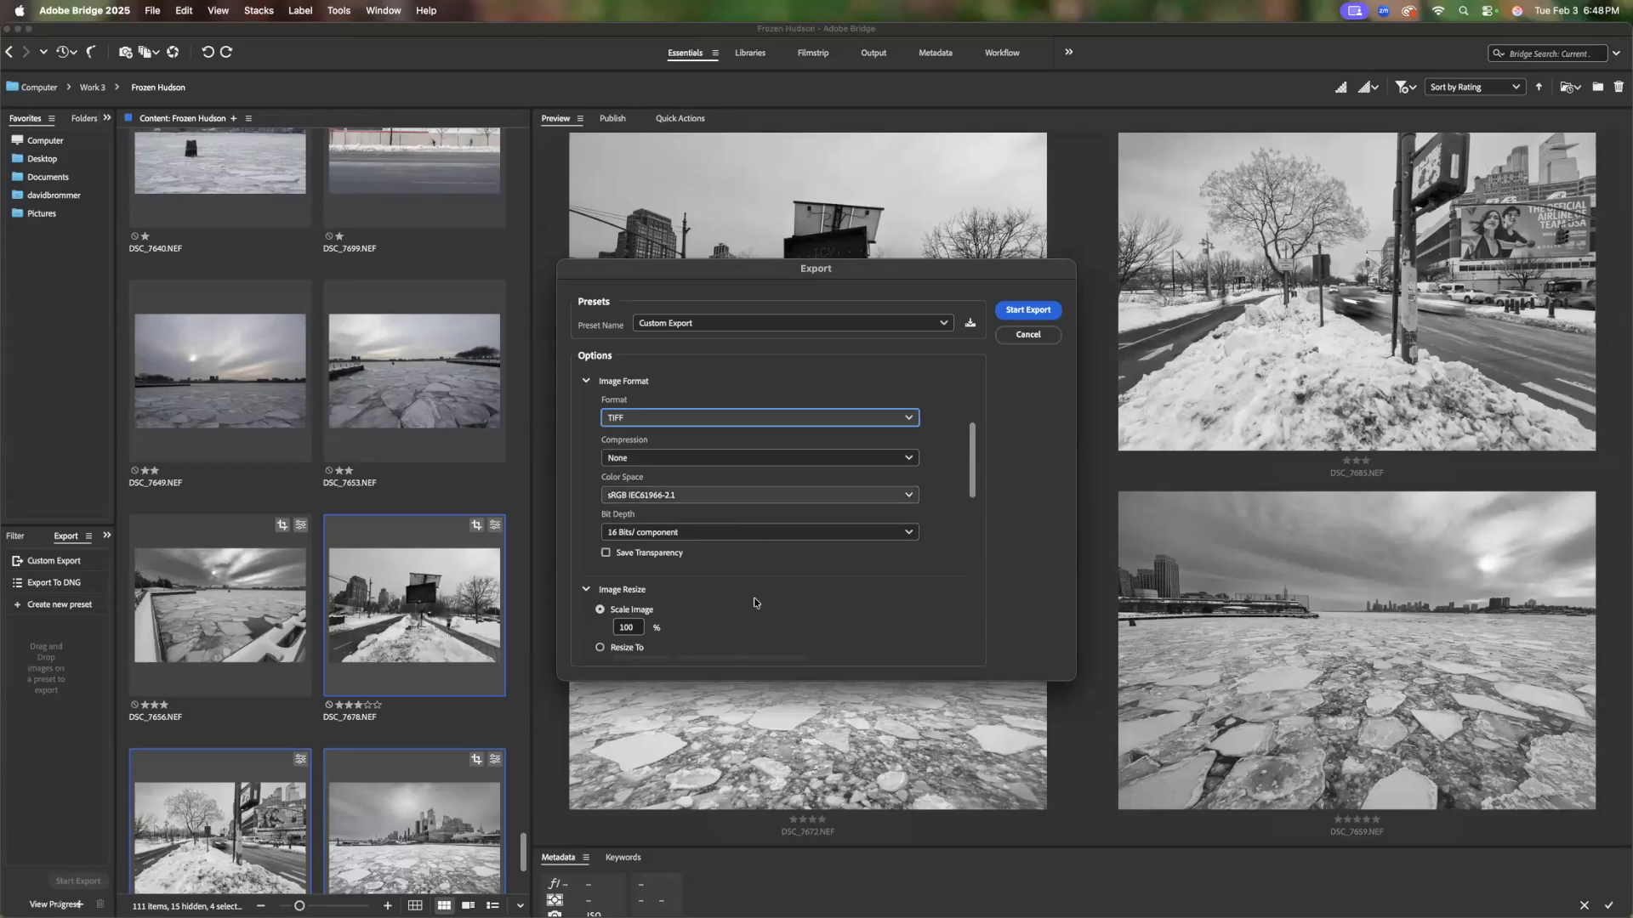
{"action": "scroll", "coordinate": [802, 602], "scroll_direction": "up", "scroll_amount": 5}
{"action": "left_click_drag", "start_coordinate": [972, 430], "coordinate": [971, 528]}
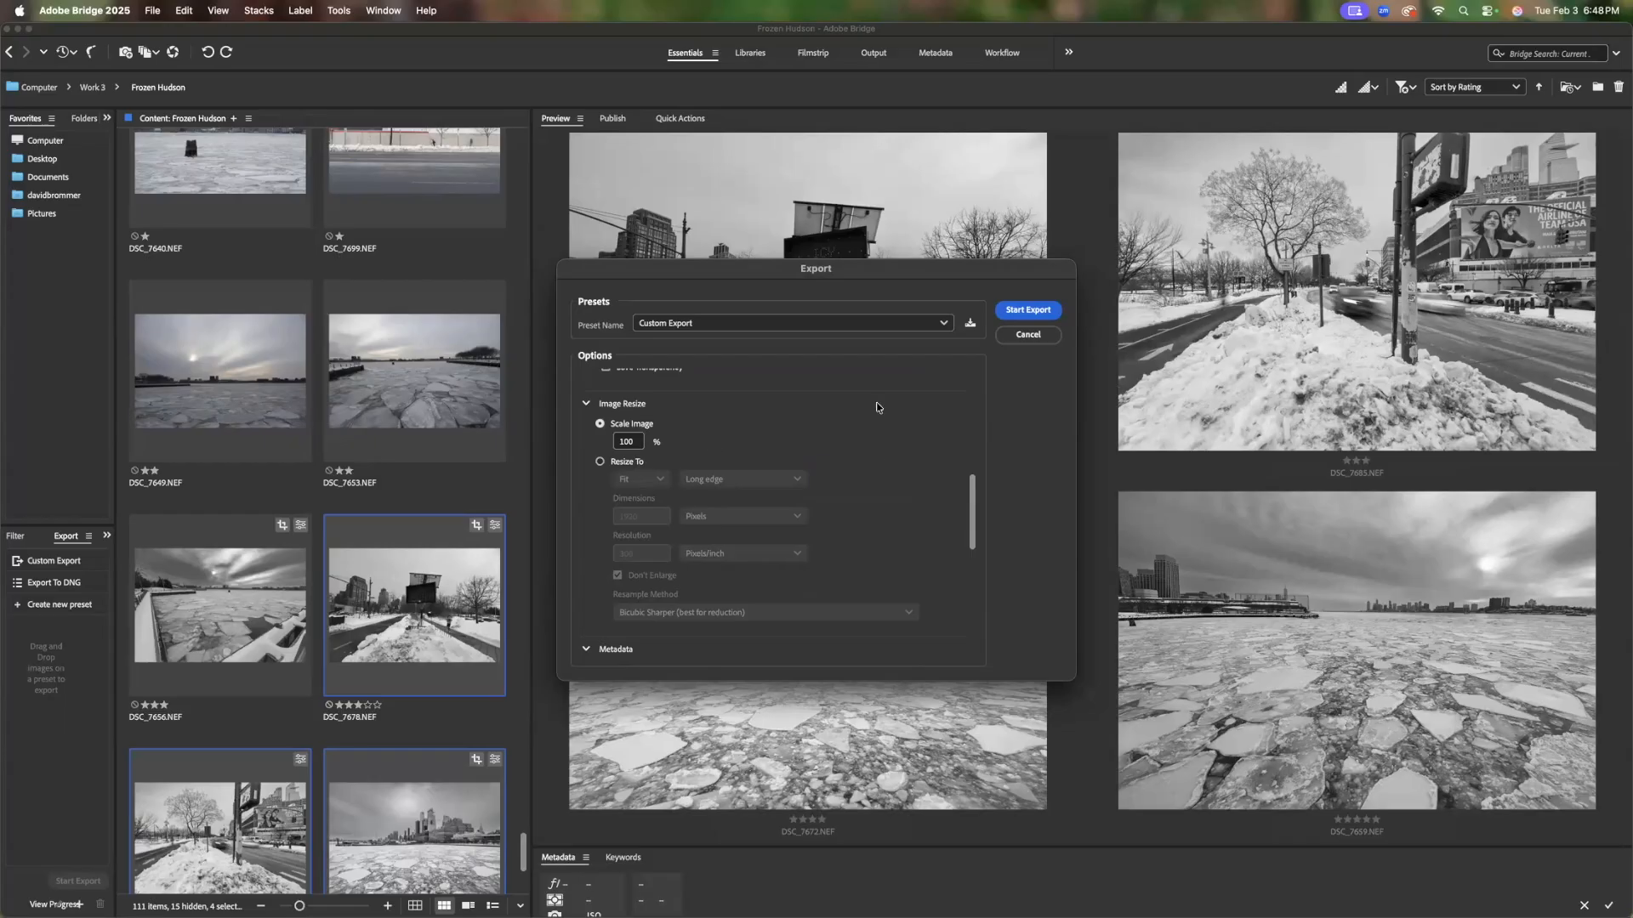
{"action": "left_click", "coordinate": [1019, 314]}
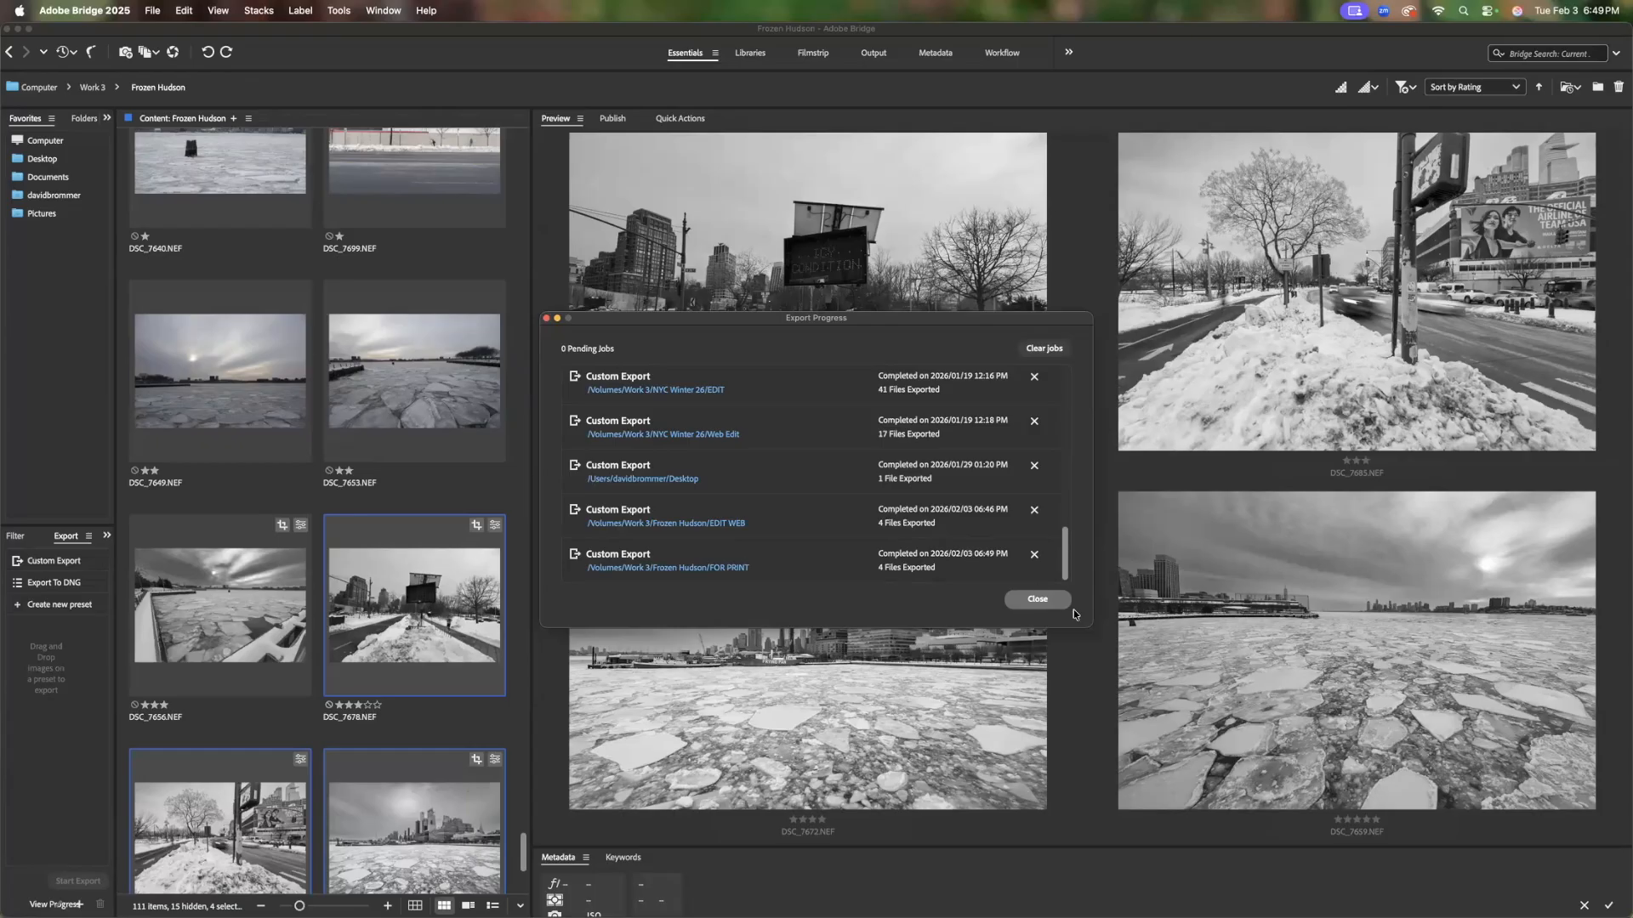
Close the export progress report and switch to Finder's EDIT WEB window, dismissing its AirDrop sharing dialog
{"action": "left_click", "coordinate": [1038, 599]}
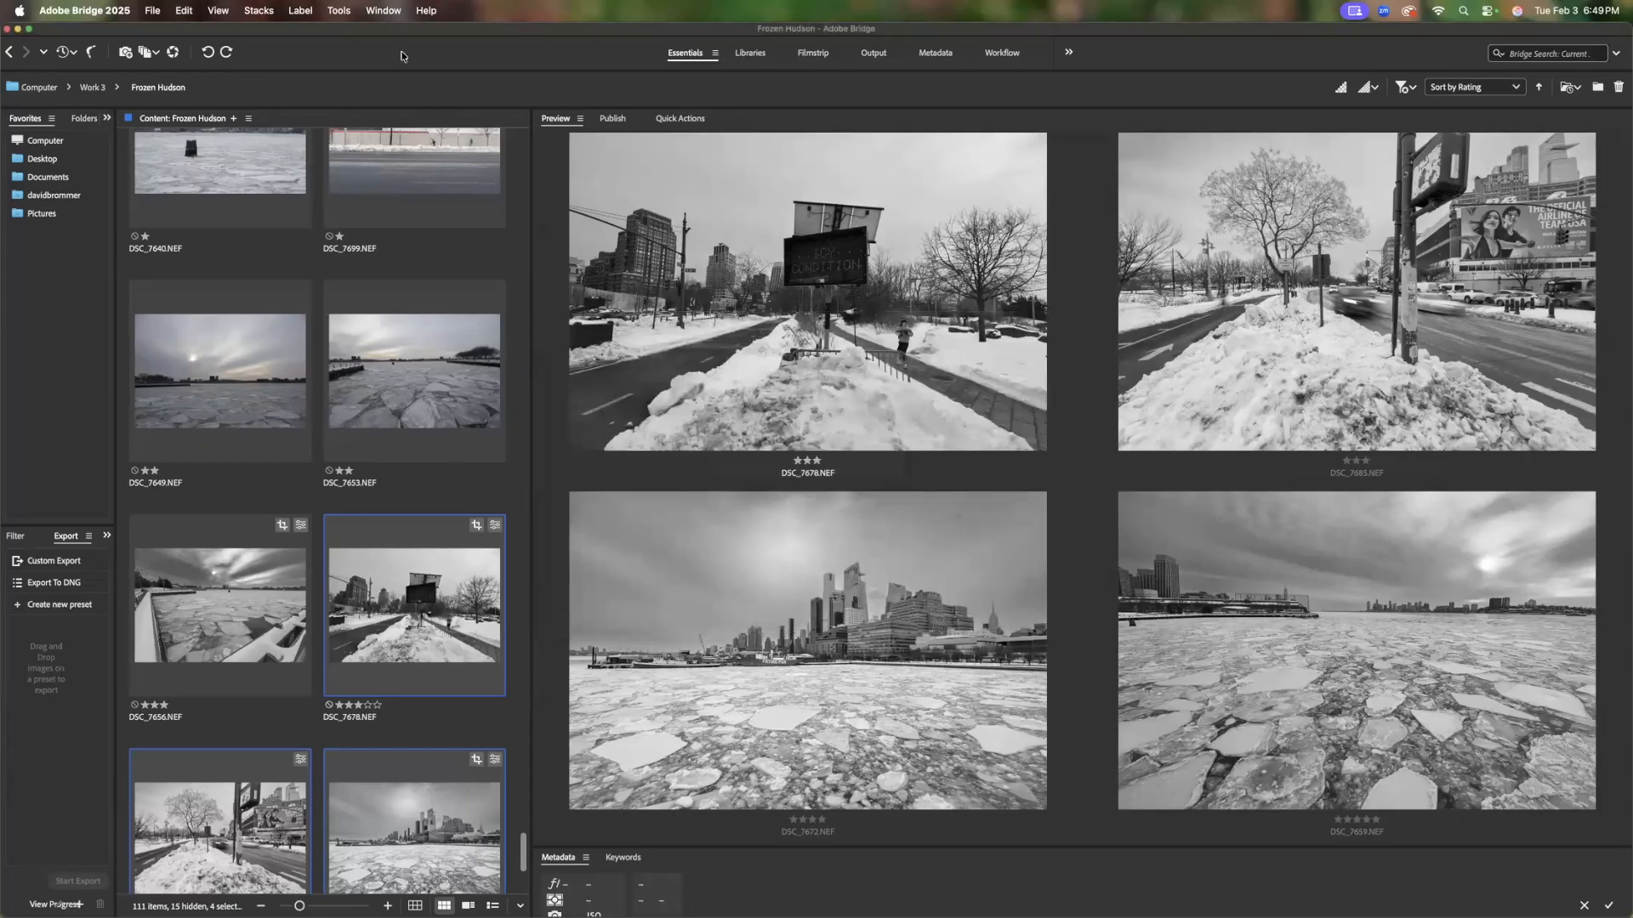
{"action": "left_click_drag", "start_coordinate": [415, 80], "coordinate": [415, 112]}
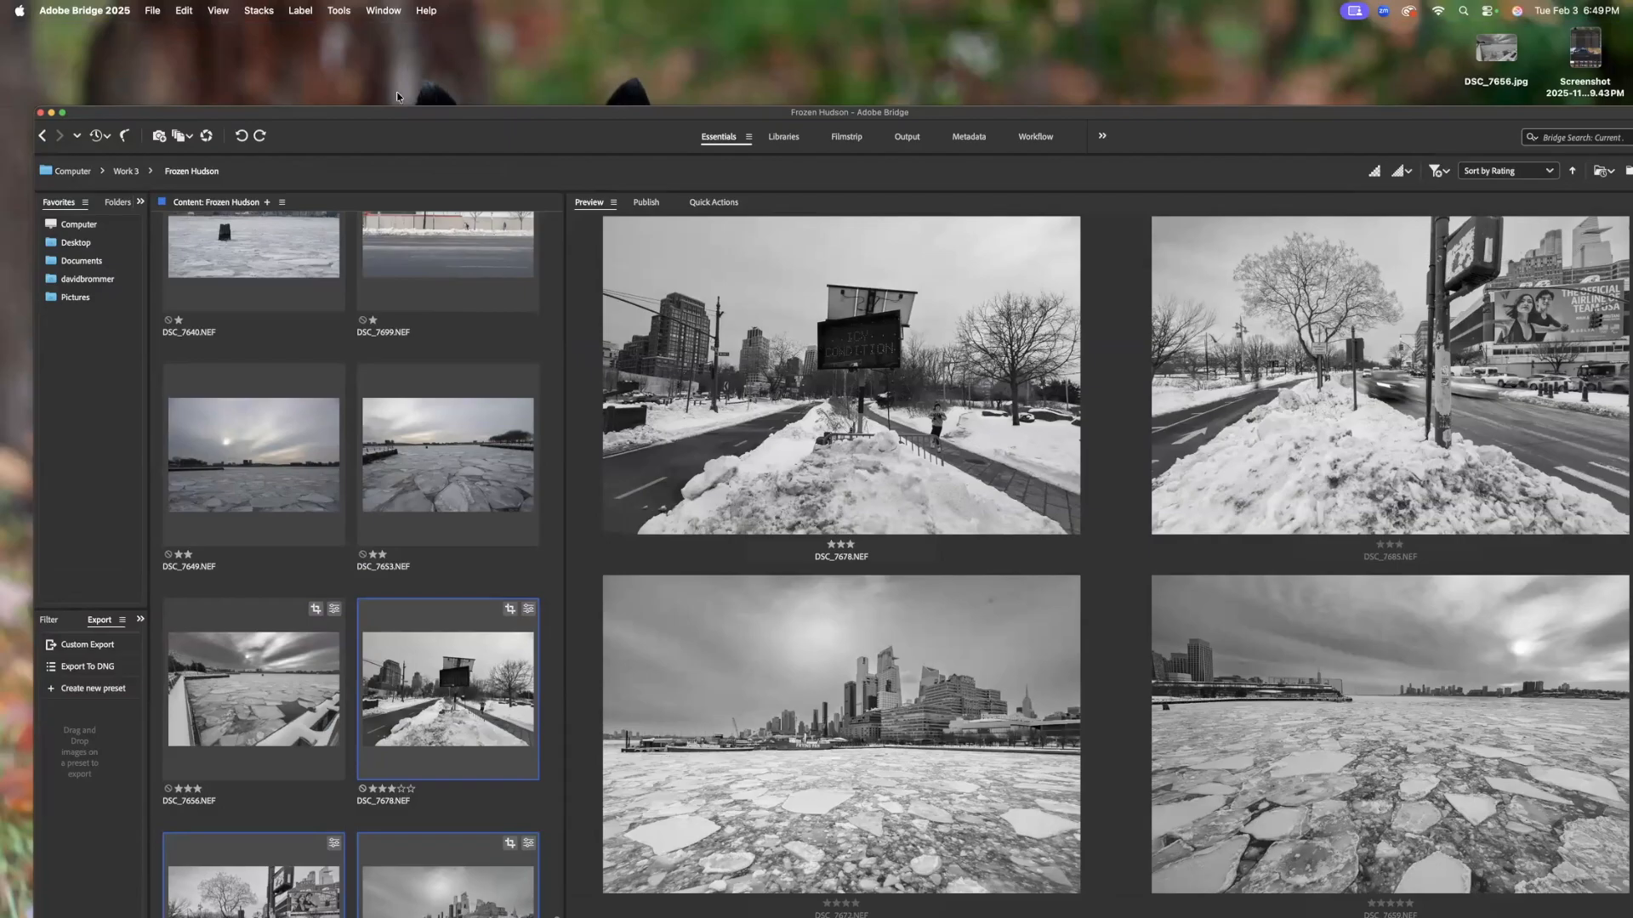
{"action": "left_click", "coordinate": [41, 113]}
{"action": "left_click", "coordinate": [420, 113]}
{"action": "left_click_drag", "start_coordinate": [420, 113], "coordinate": [880, 195]}
{"action": "left_click", "coordinate": [512, 196]}
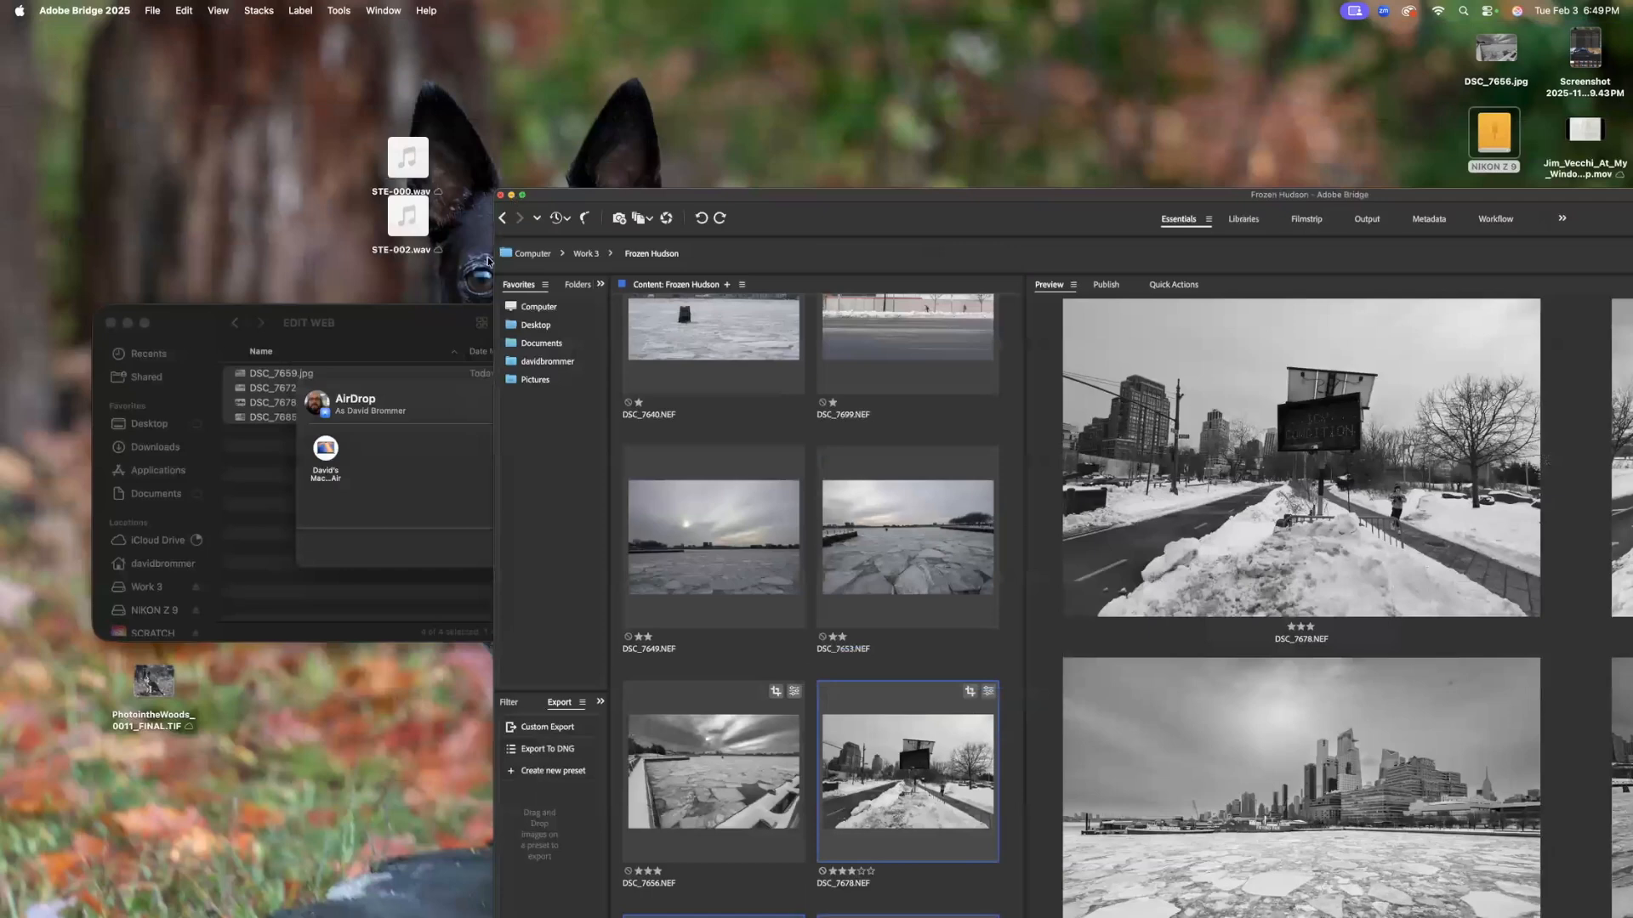
{"action": "left_click", "coordinate": [423, 334]}
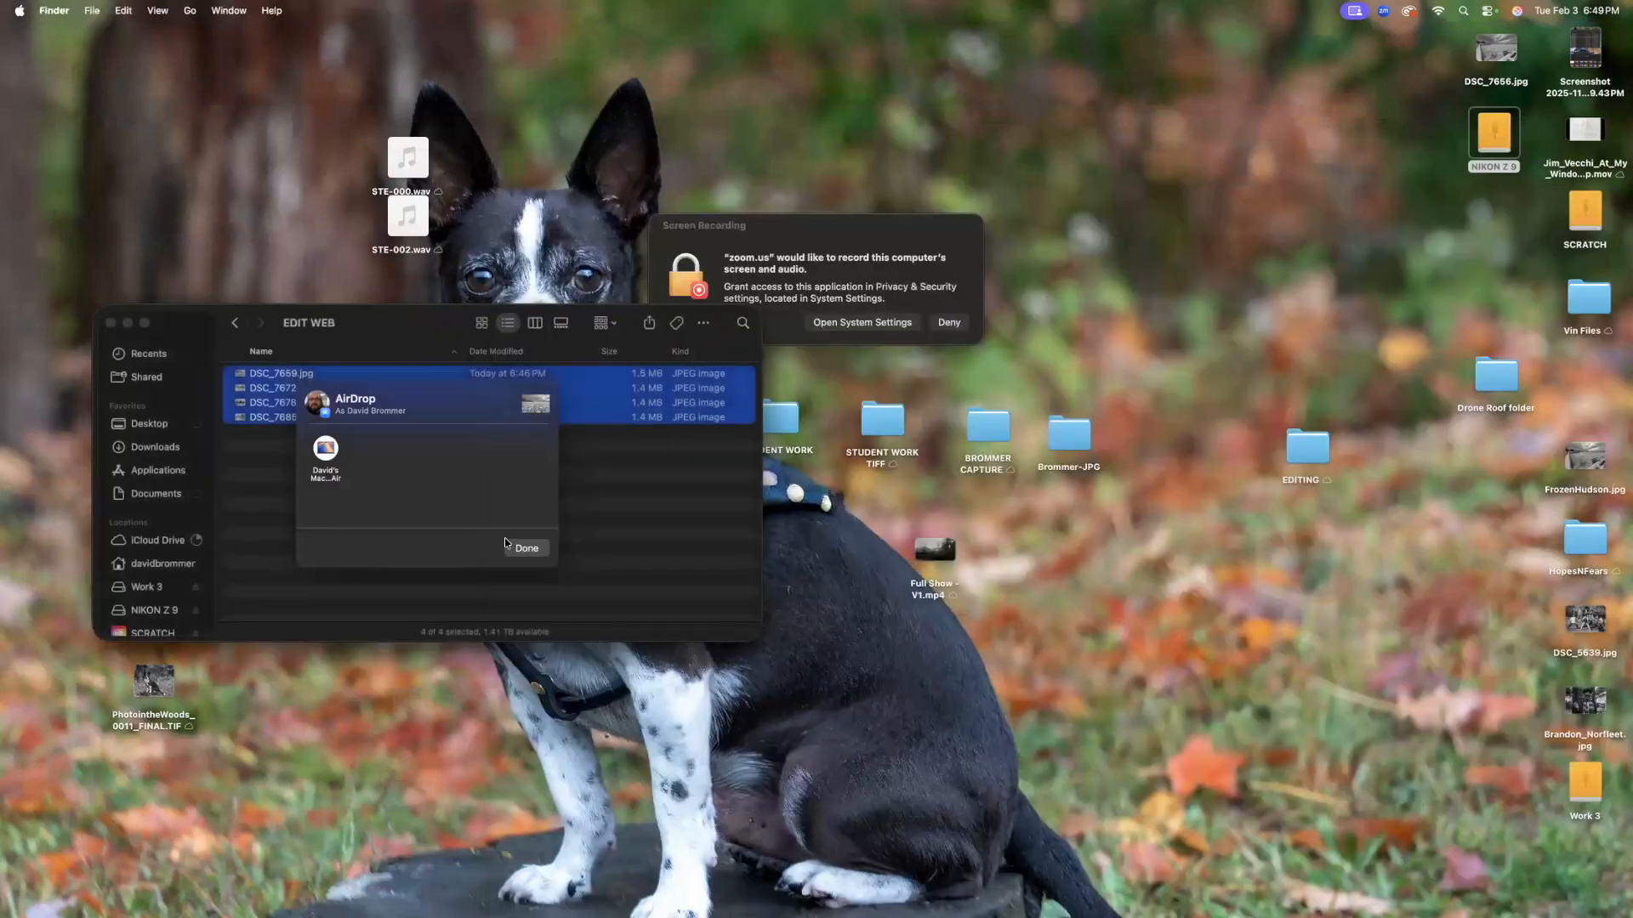
{"action": "left_click", "coordinate": [522, 551]}
Preview the exported DSC_7659.jpg and DSC_7672.jpg at large size with Quick Look to check their image quality
{"action": "left_click", "coordinate": [322, 375]}
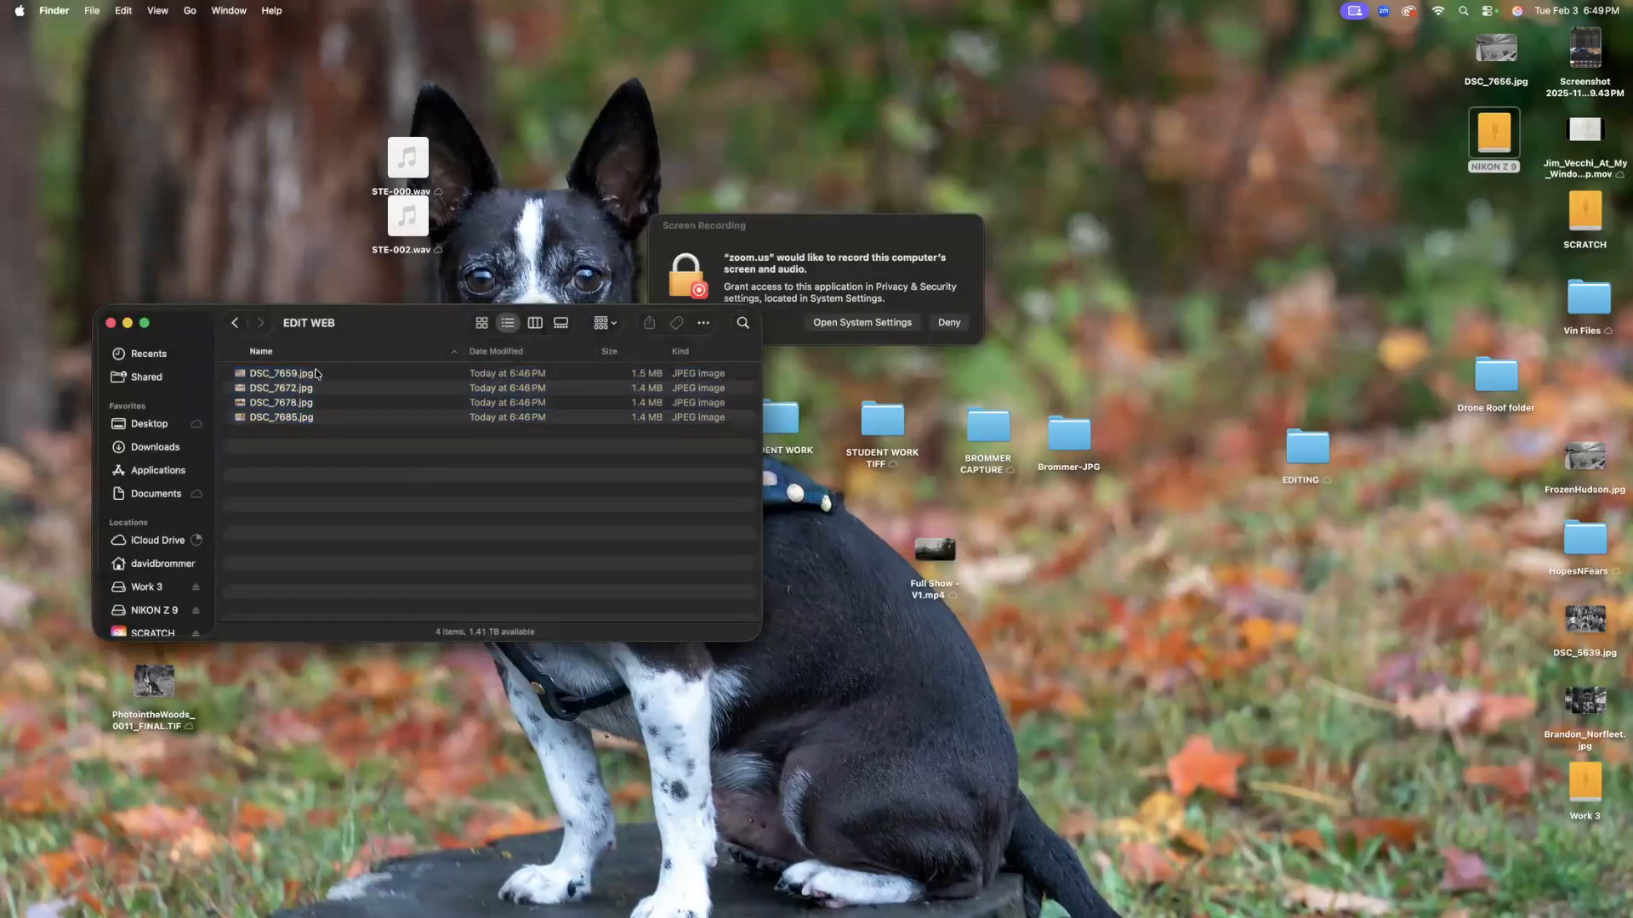
{"action": "left_click", "coordinate": [326, 376]}
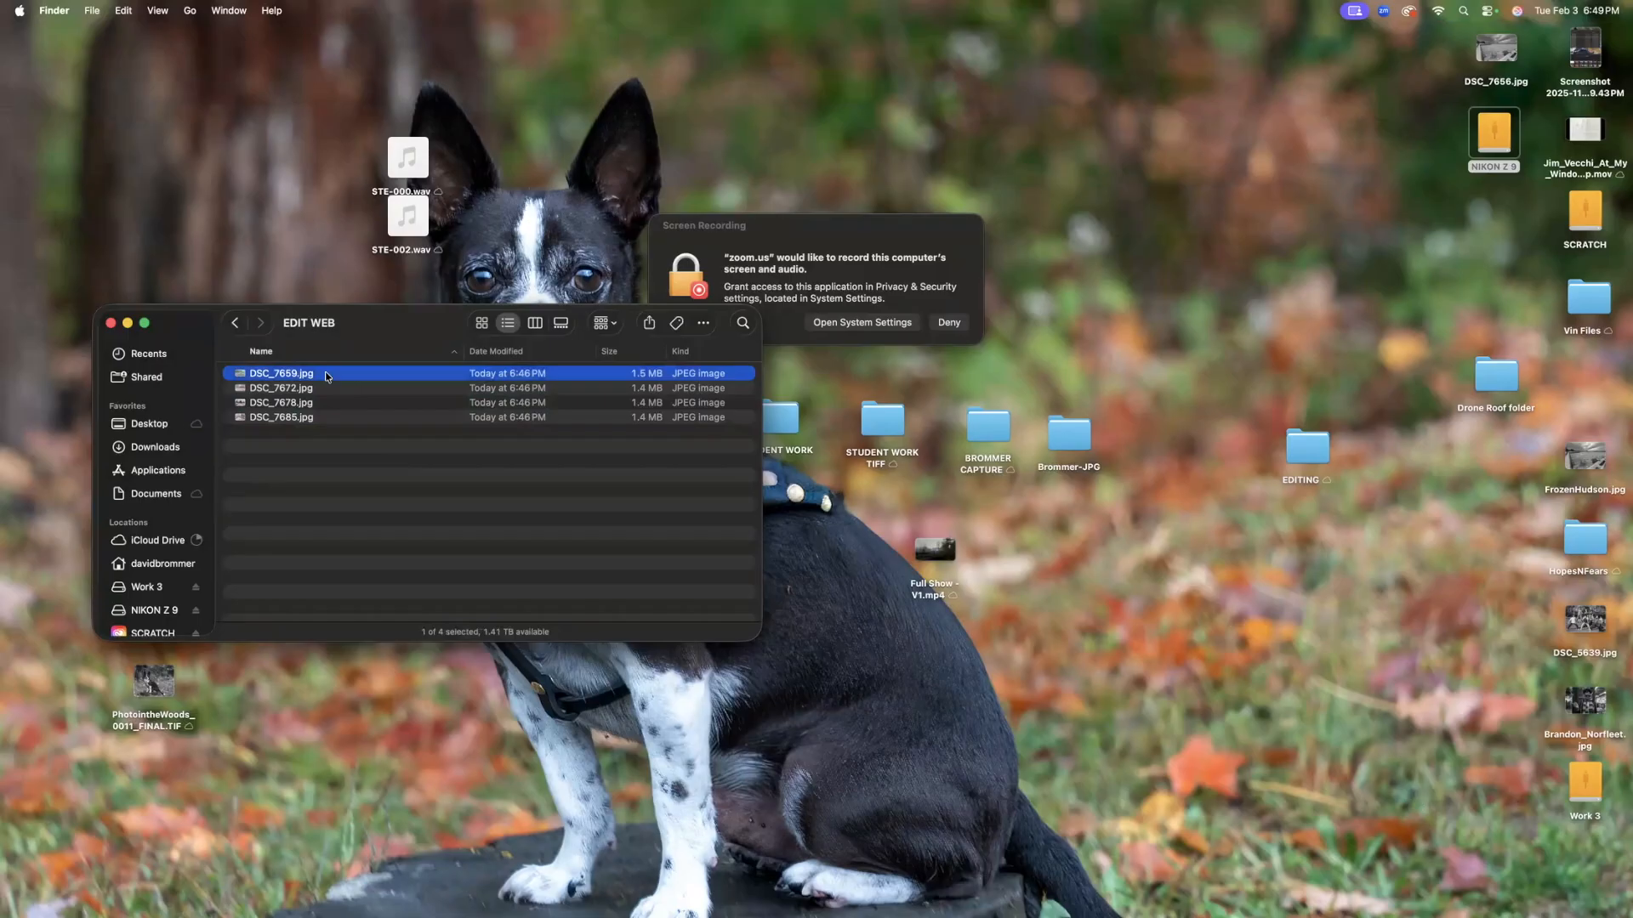
{"action": "key", "text": "space"}
{"action": "key", "text": "space"}
{"action": "key", "text": "Down"}
{"action": "key", "text": "space"}
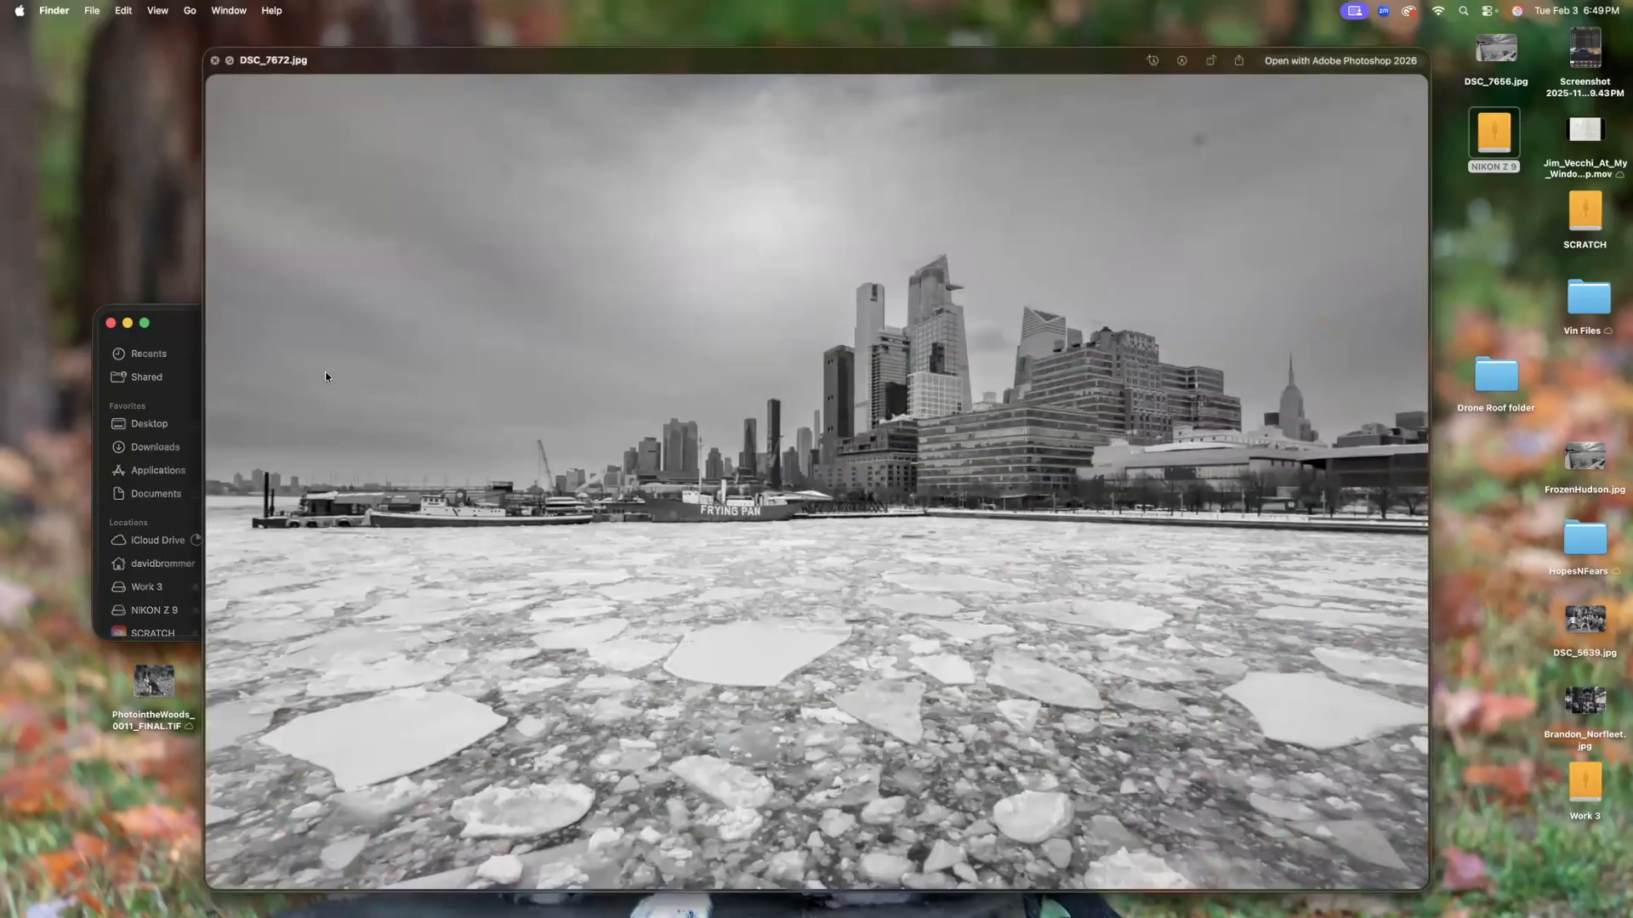
{"action": "key", "text": "space"}
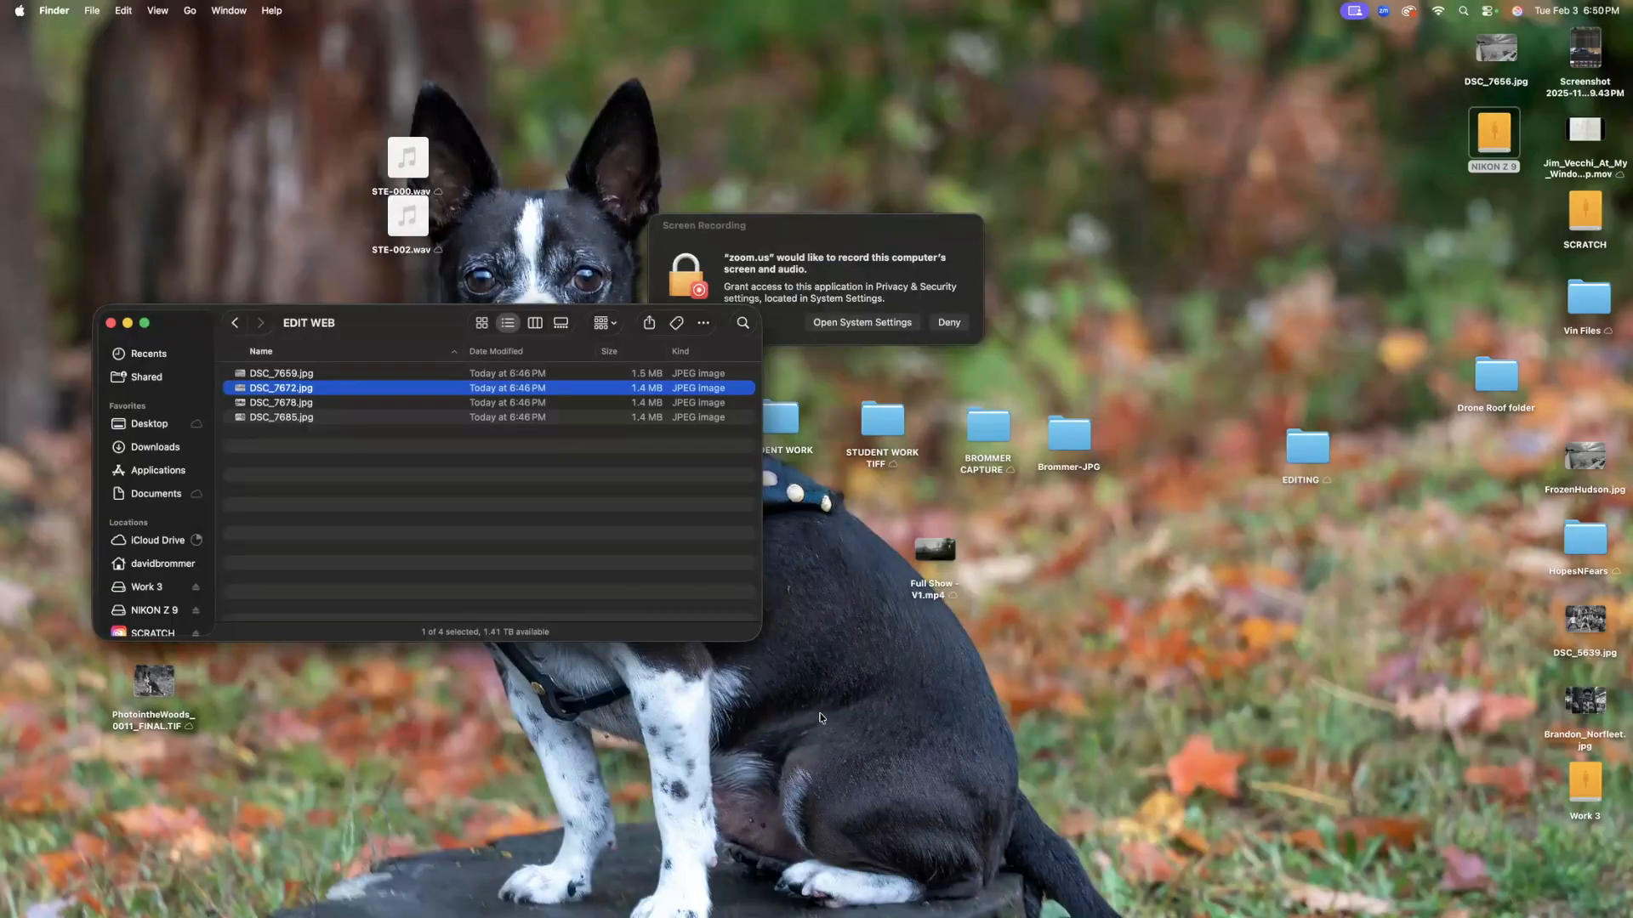
Switch back to Adobe Bridge, bring up the Frozen Hudson window and select only DSC_7672.NEF
{"action": "key", "text": "super+Tab"}
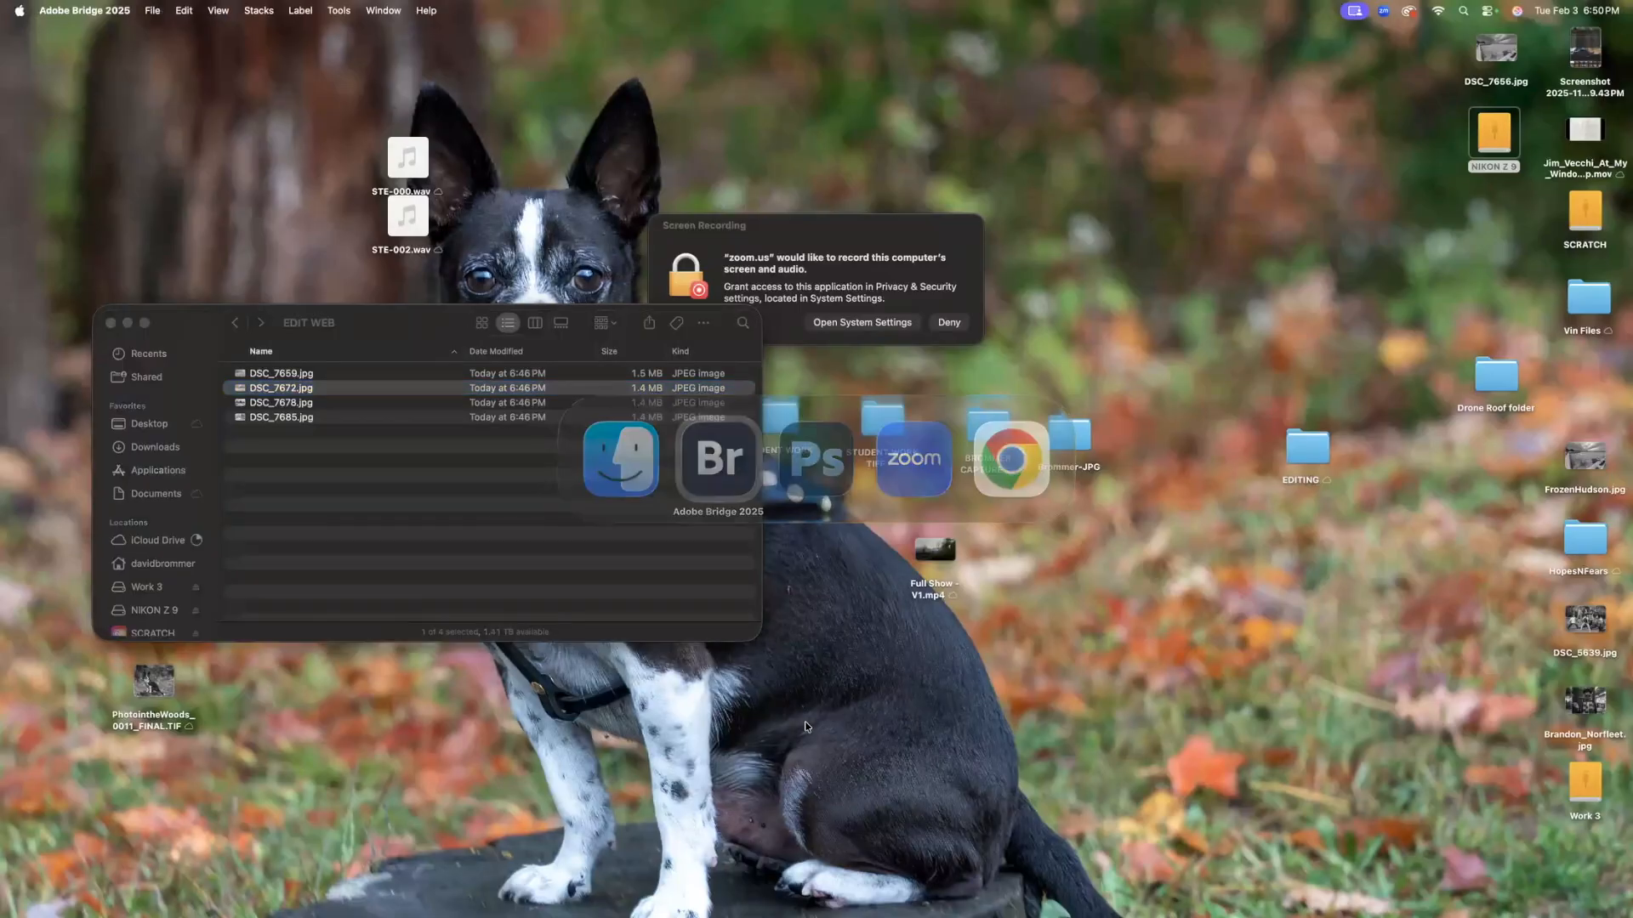
{"action": "left_click", "coordinate": [384, 11]}
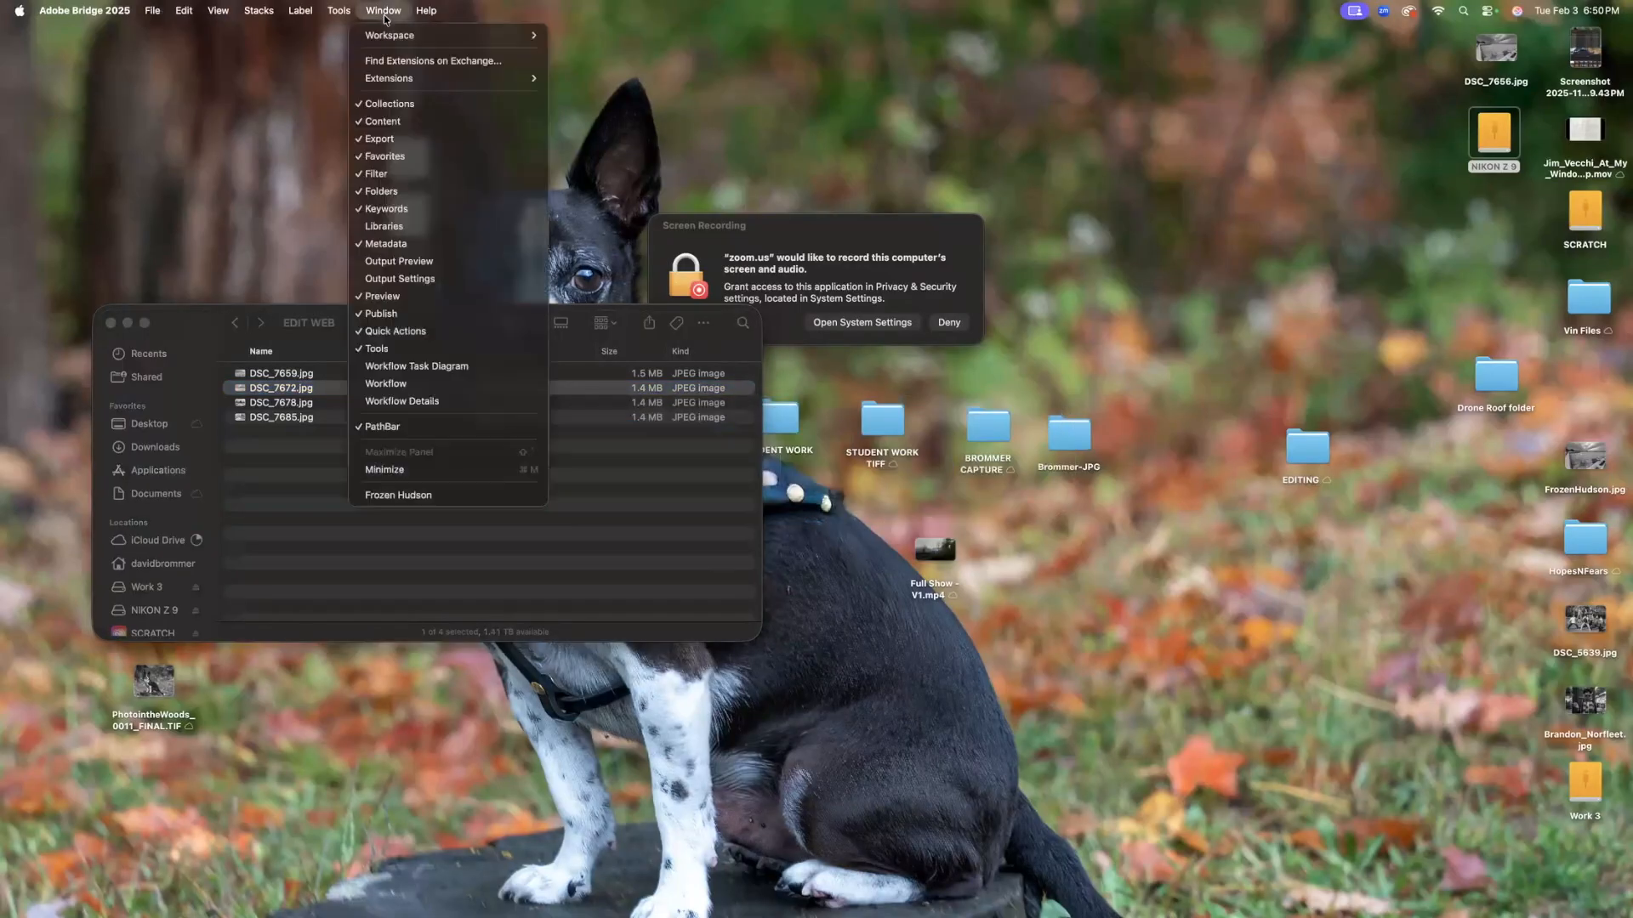
{"action": "mouse_move", "coordinate": [399, 36]}
{"action": "left_click", "coordinate": [439, 496]}
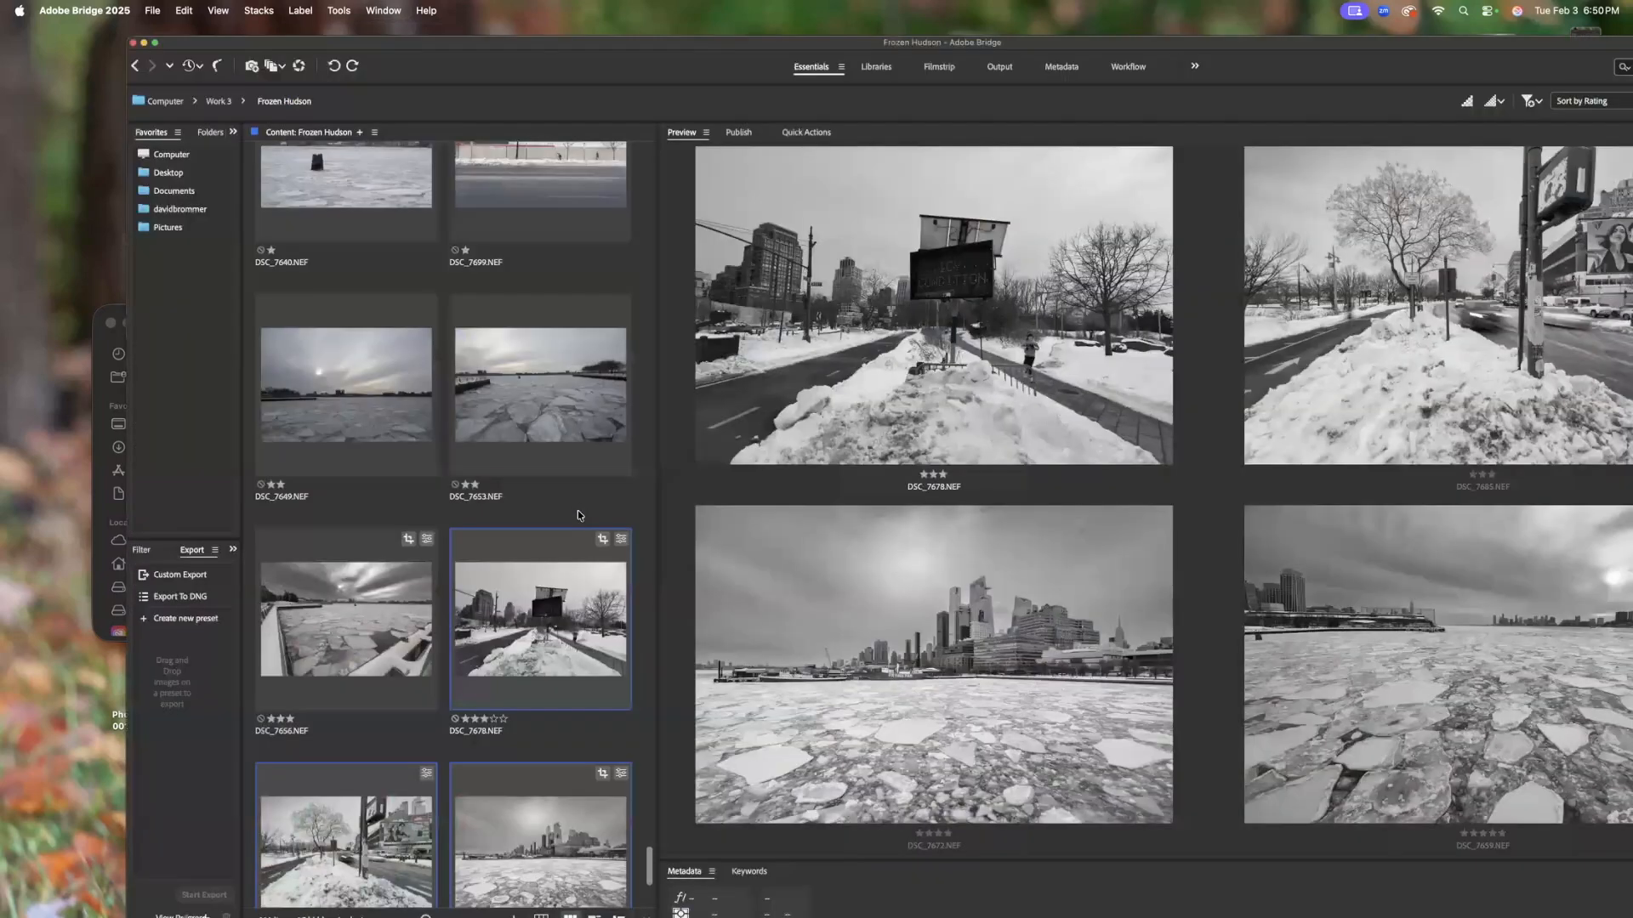
{"action": "scroll", "coordinate": [575, 512], "scroll_direction": "up", "scroll_amount": 3}
{"action": "scroll", "coordinate": [557, 590], "scroll_direction": "down", "scroll_amount": 5}
{"action": "left_click", "coordinate": [522, 534]}
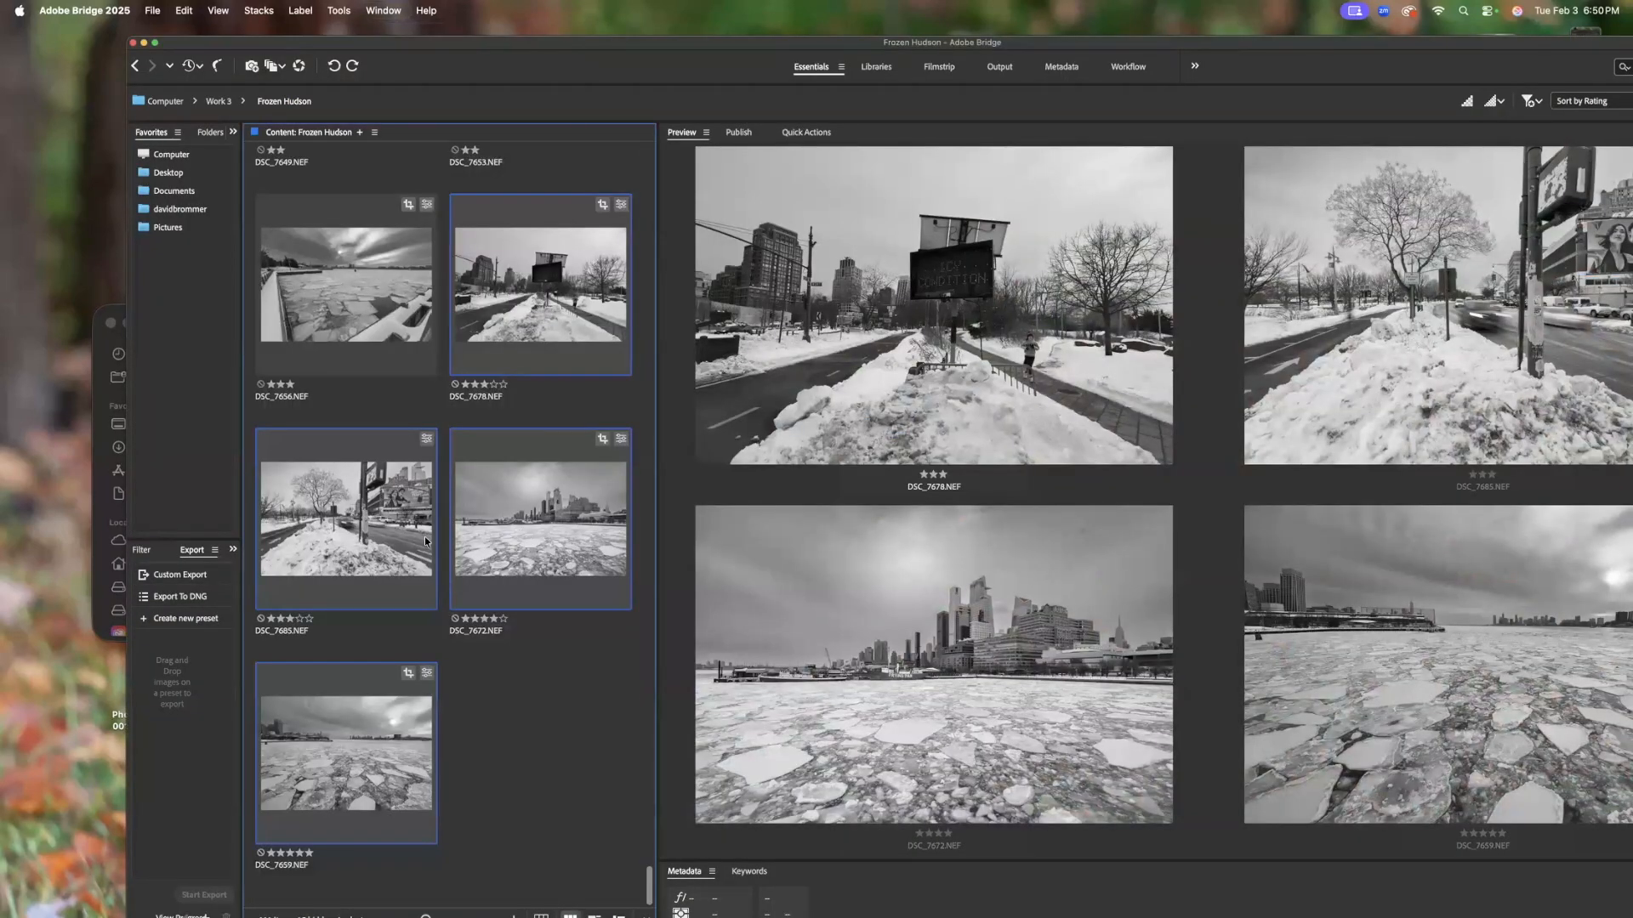
{"action": "left_click", "coordinate": [524, 554]}
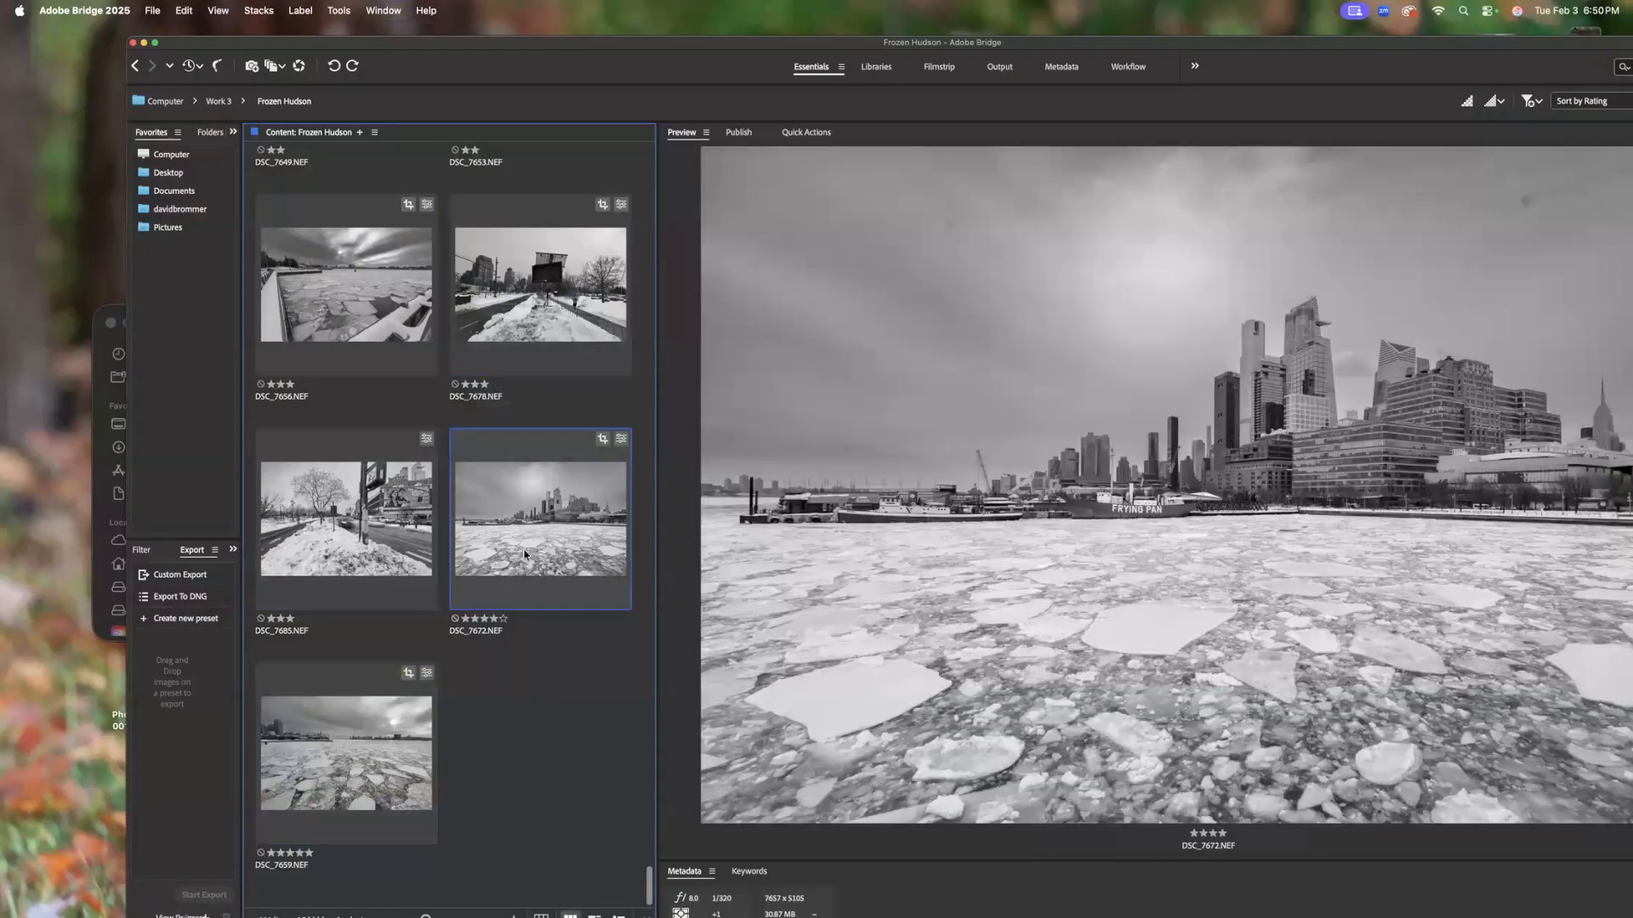
Open DSC_7672.NEF through Camera Raw into Photoshop, using the embedded Gray Gamma 1.8 profile
{"action": "double_click", "coordinate": [520, 451]}
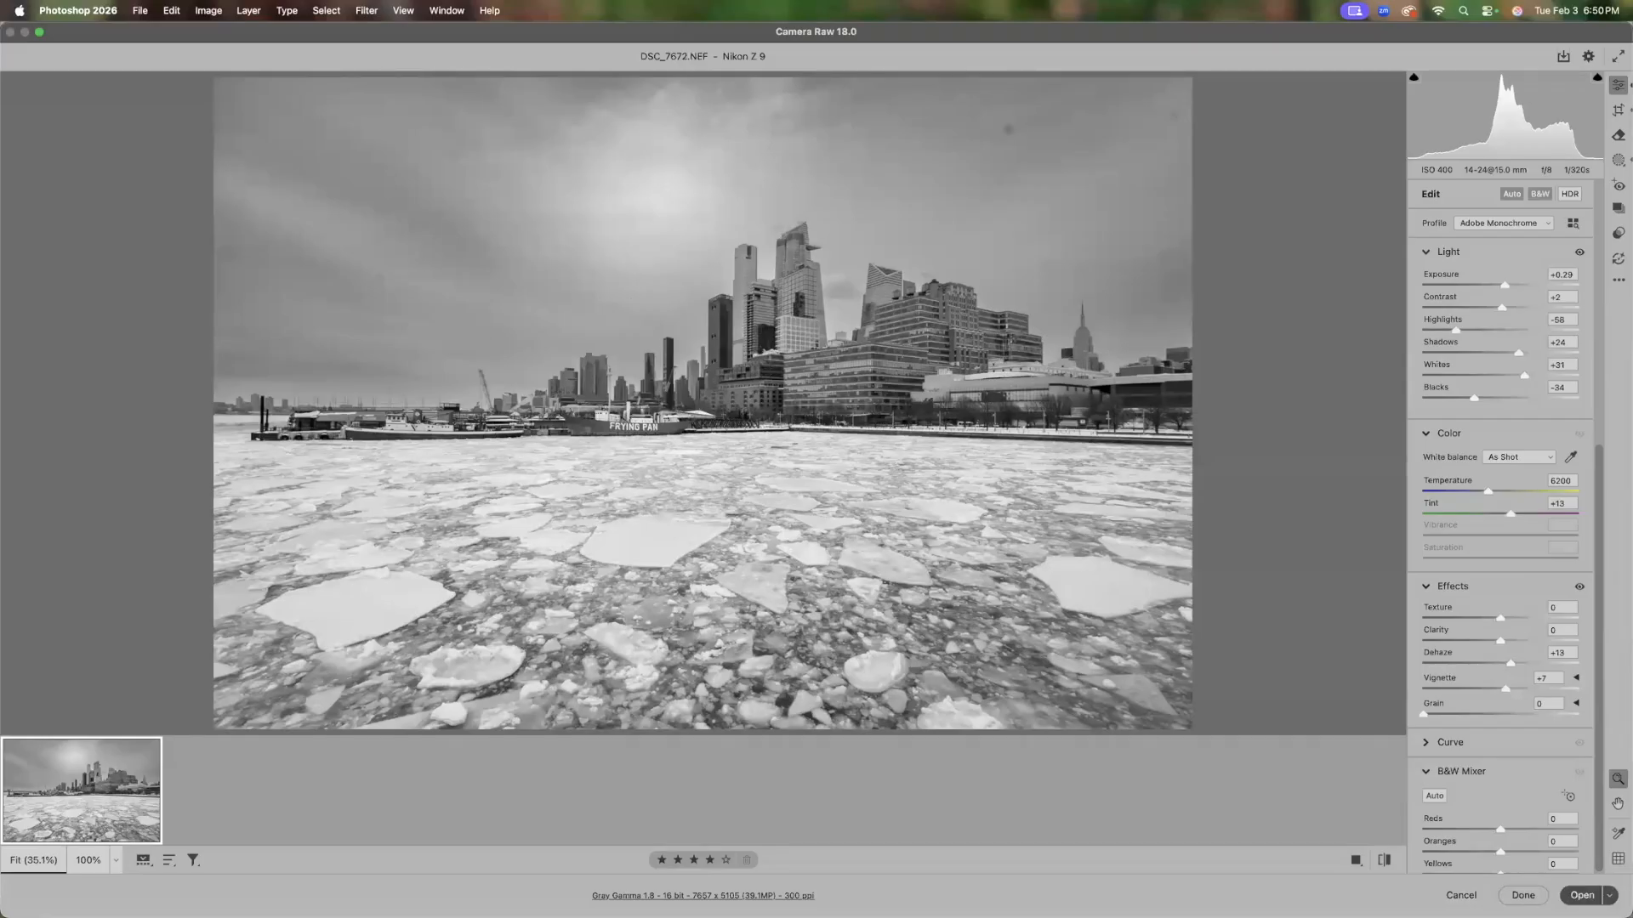
{"action": "left_click", "coordinate": [1582, 895]}
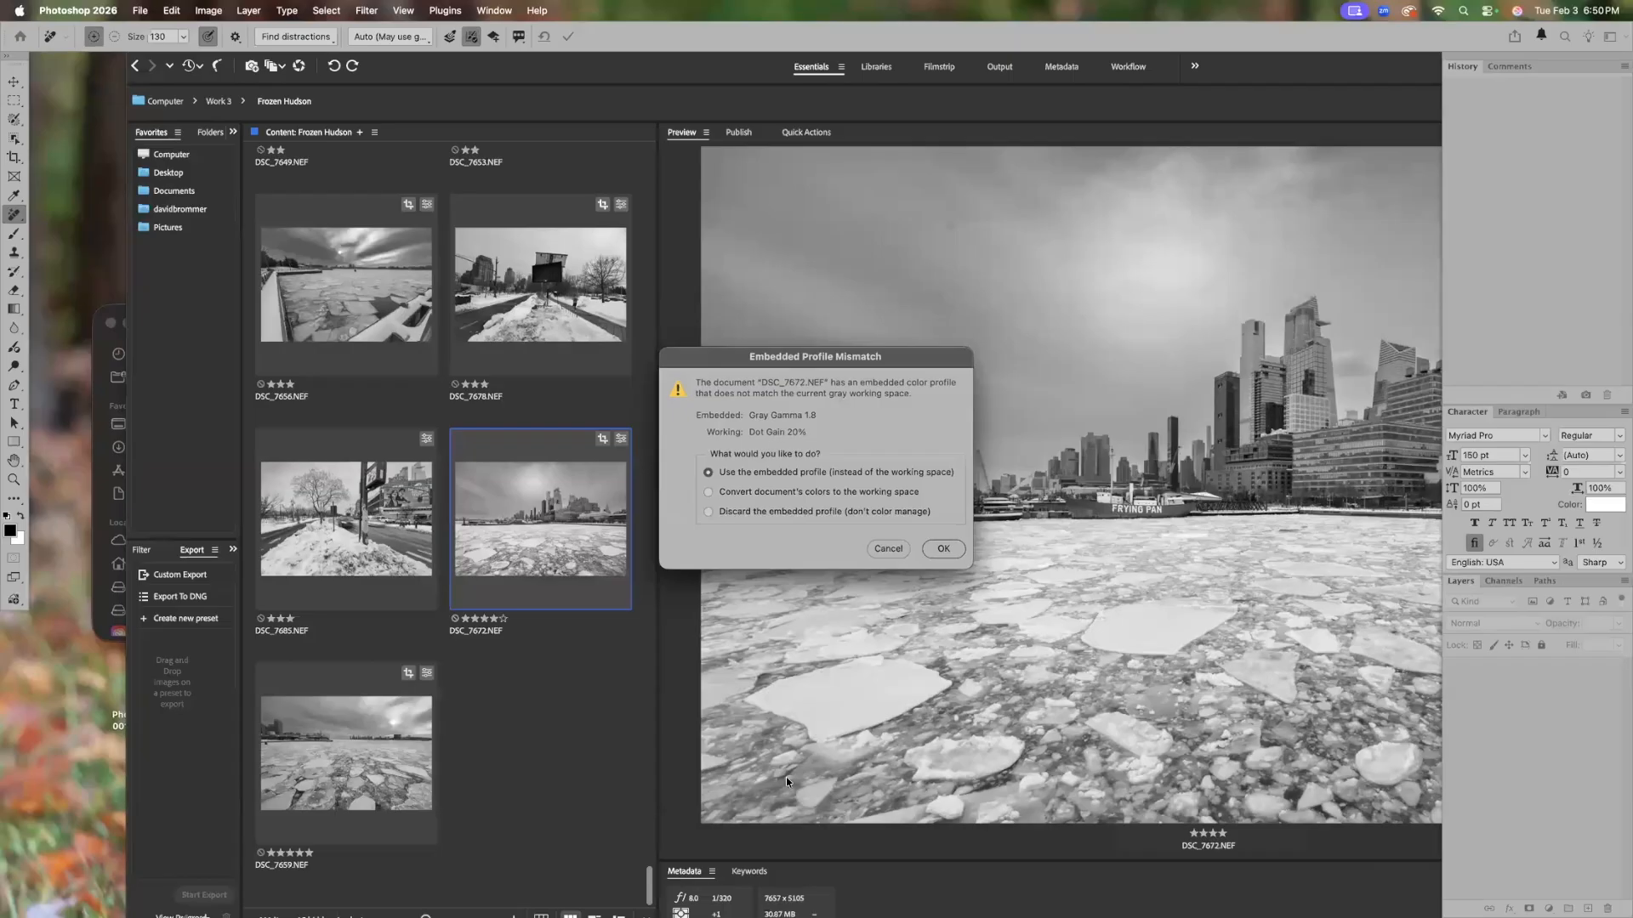
{"action": "left_click", "coordinate": [941, 549]}
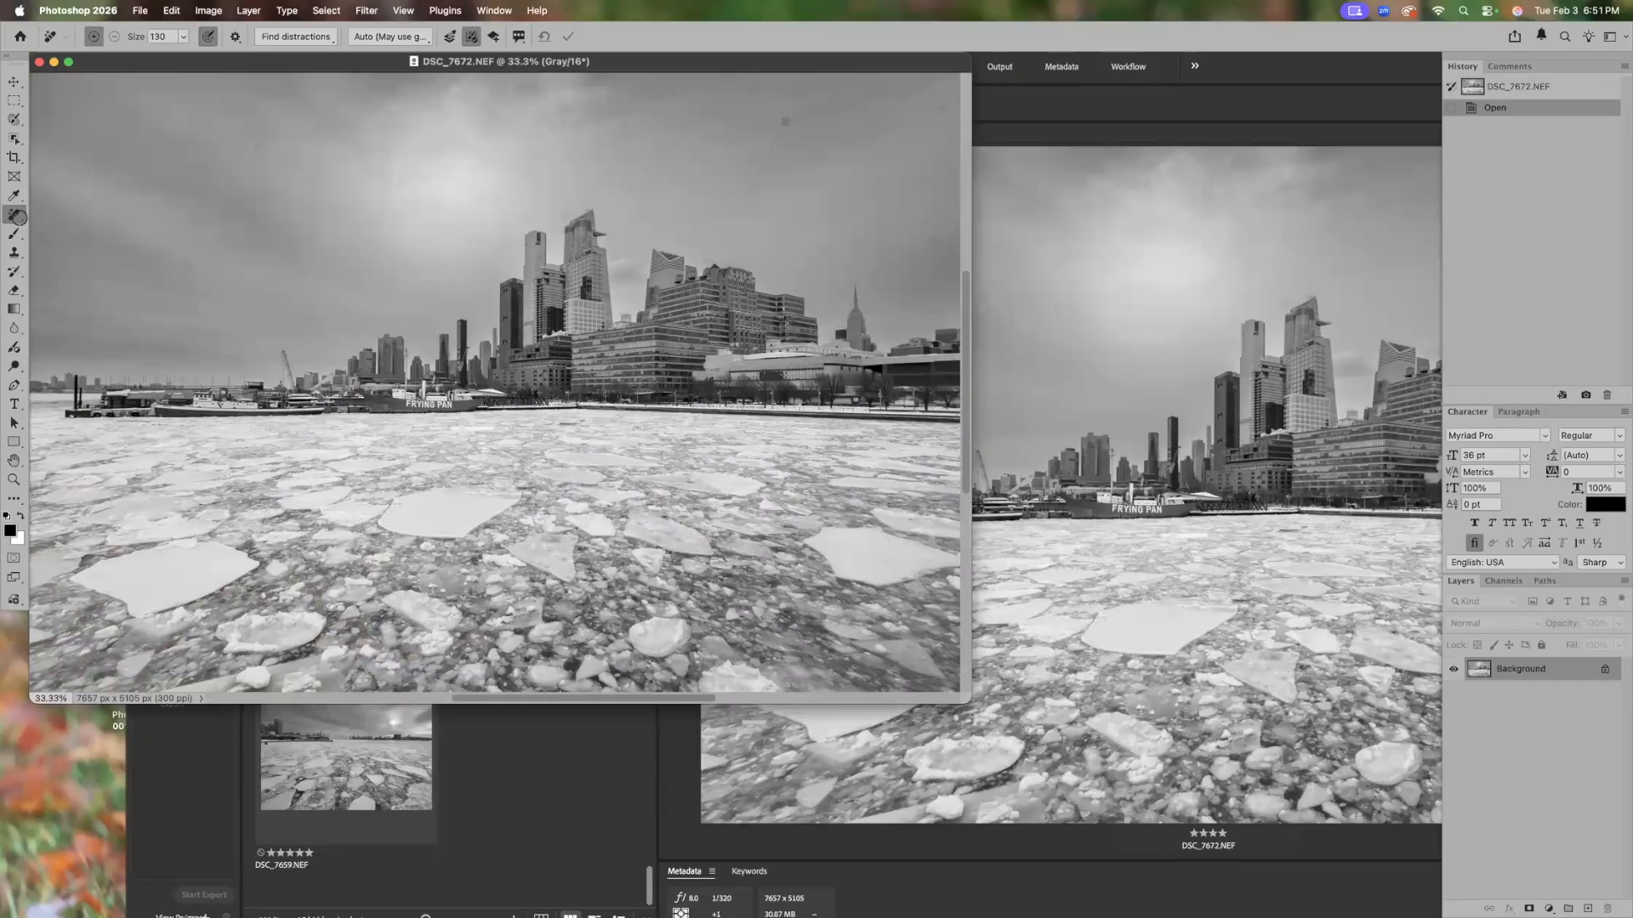
Clean the dust spots out of the sky in DSC_7672.NEF with the Remove Tool at brush size 130
{"action": "left_click", "coordinate": [187, 263]}
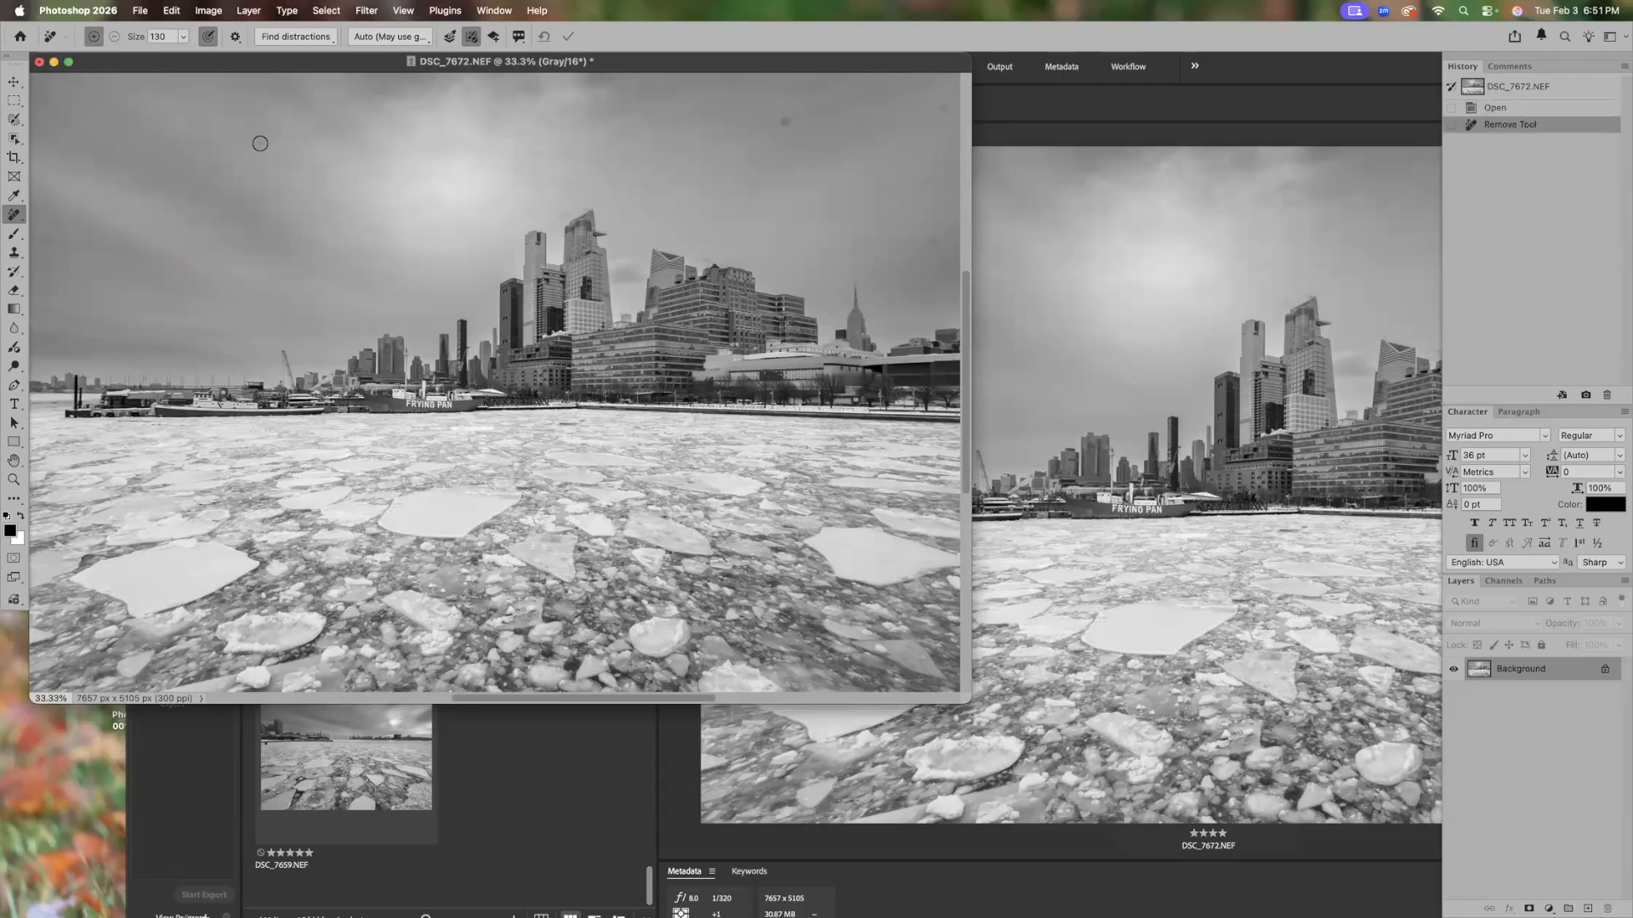
{"action": "left_click", "coordinate": [279, 190]}
{"action": "left_click", "coordinate": [781, 124]}
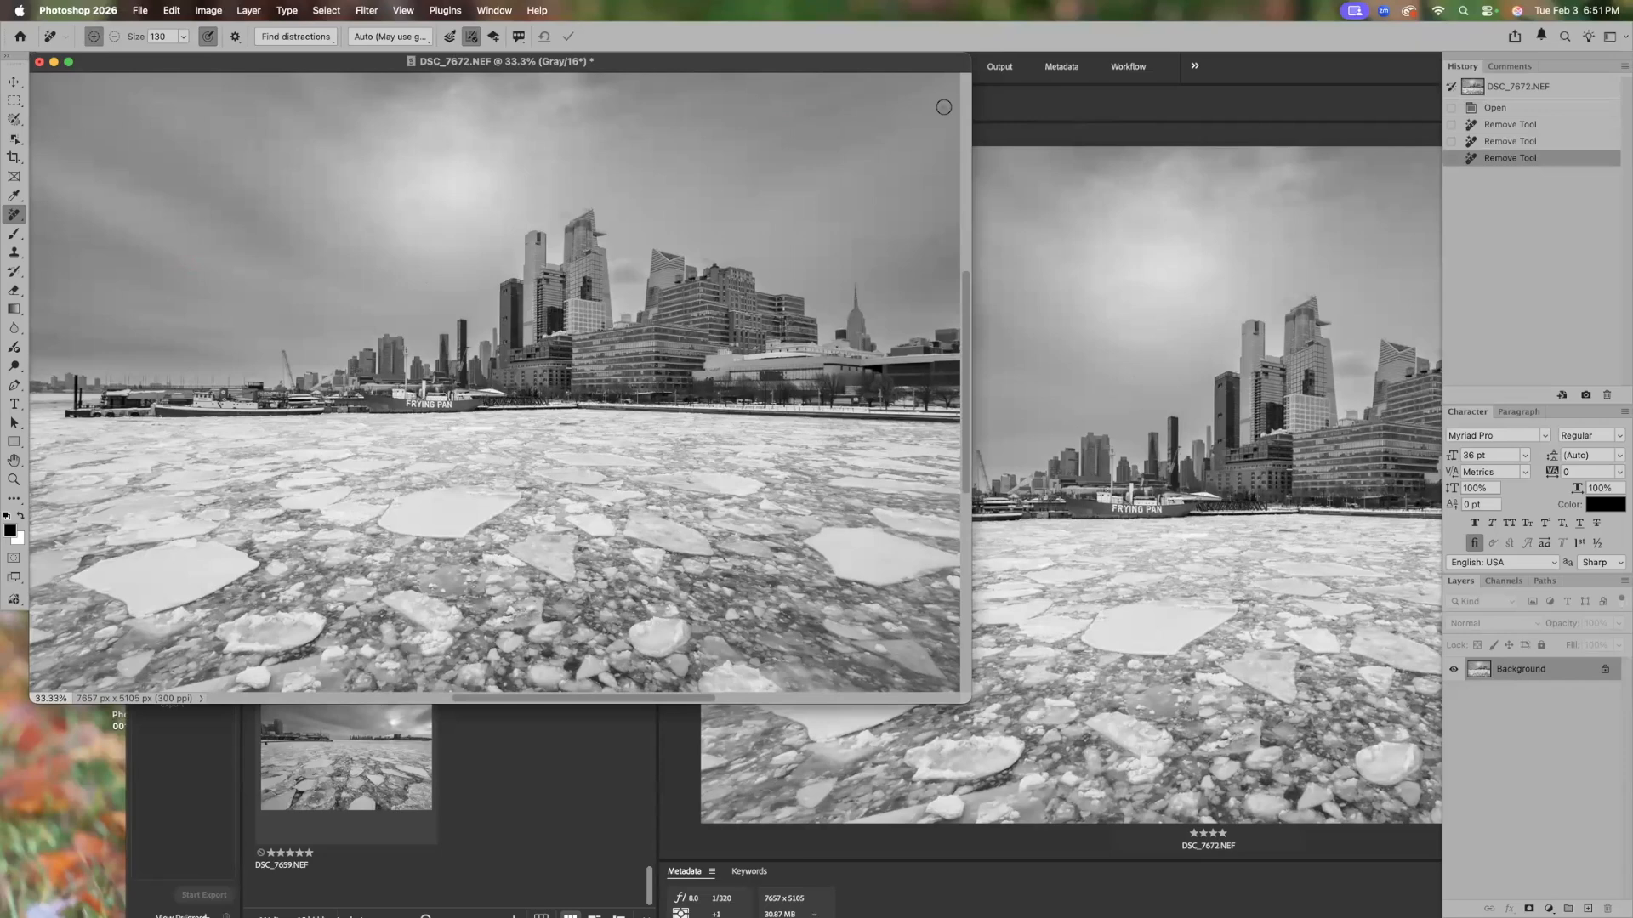
{"action": "left_click", "coordinate": [932, 242]}
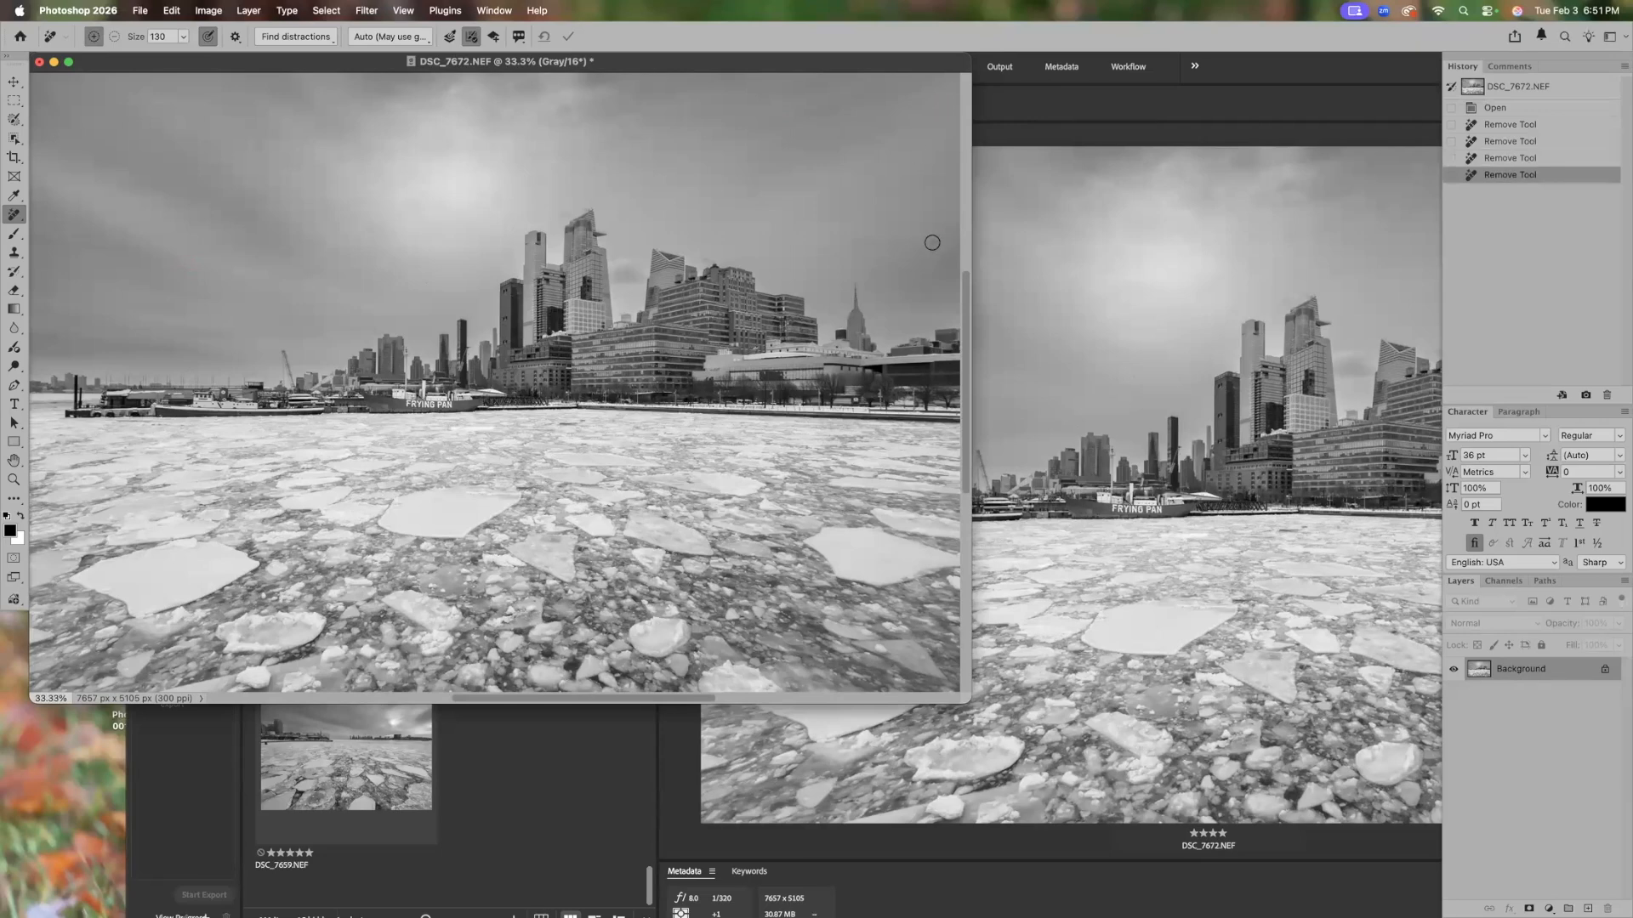
{"action": "left_click", "coordinate": [723, 237]}
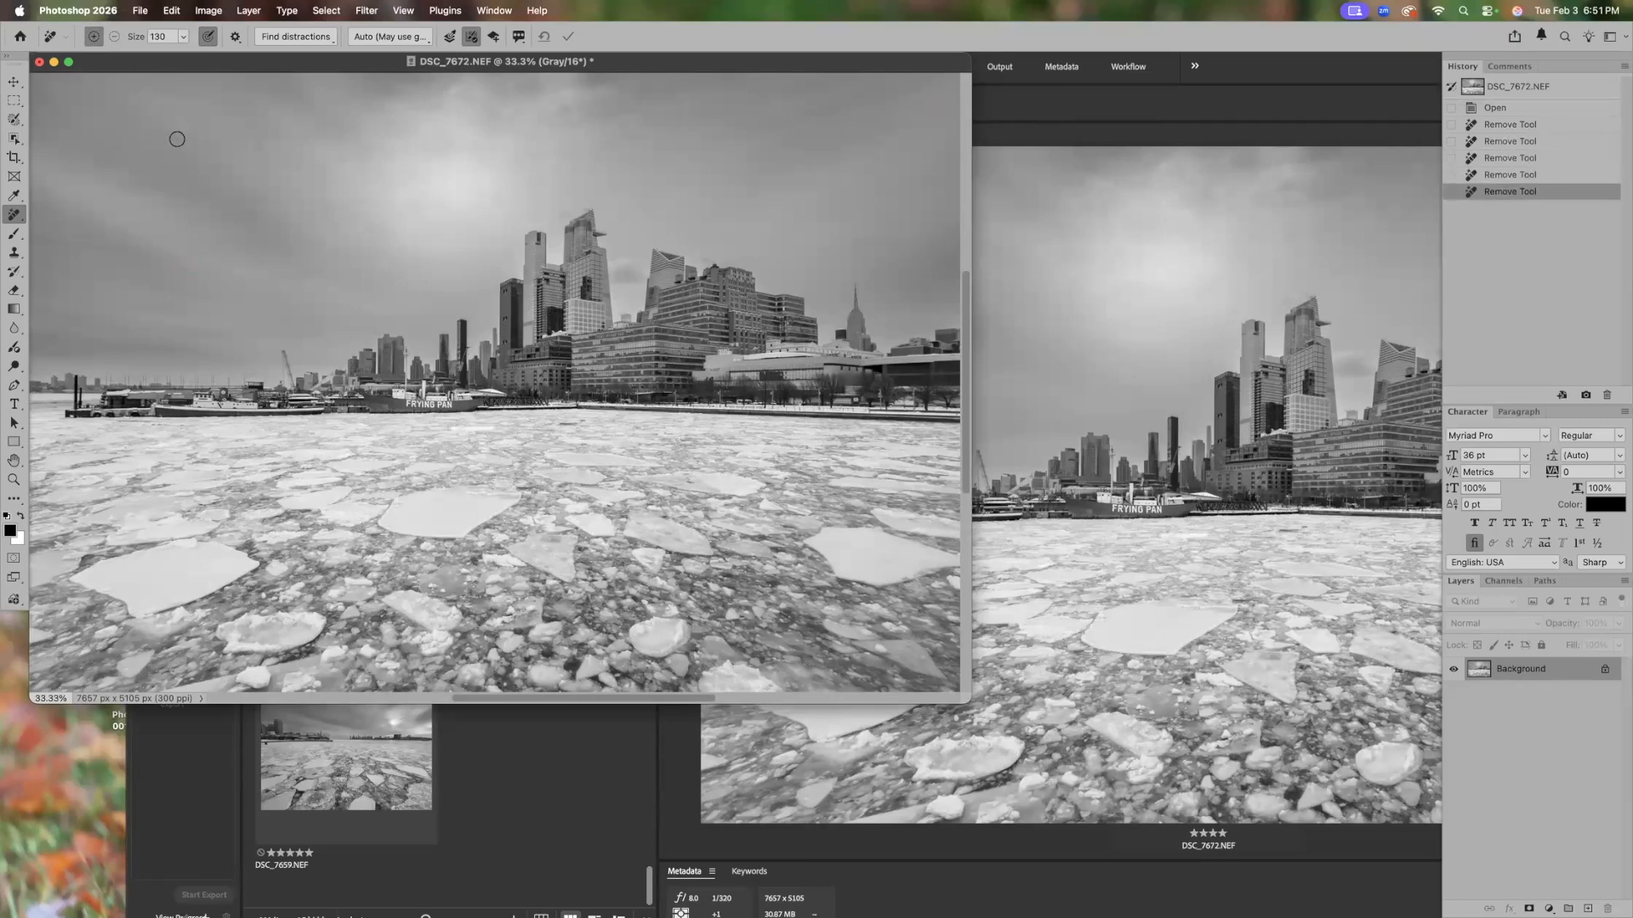
{"action": "left_click", "coordinate": [177, 139]}
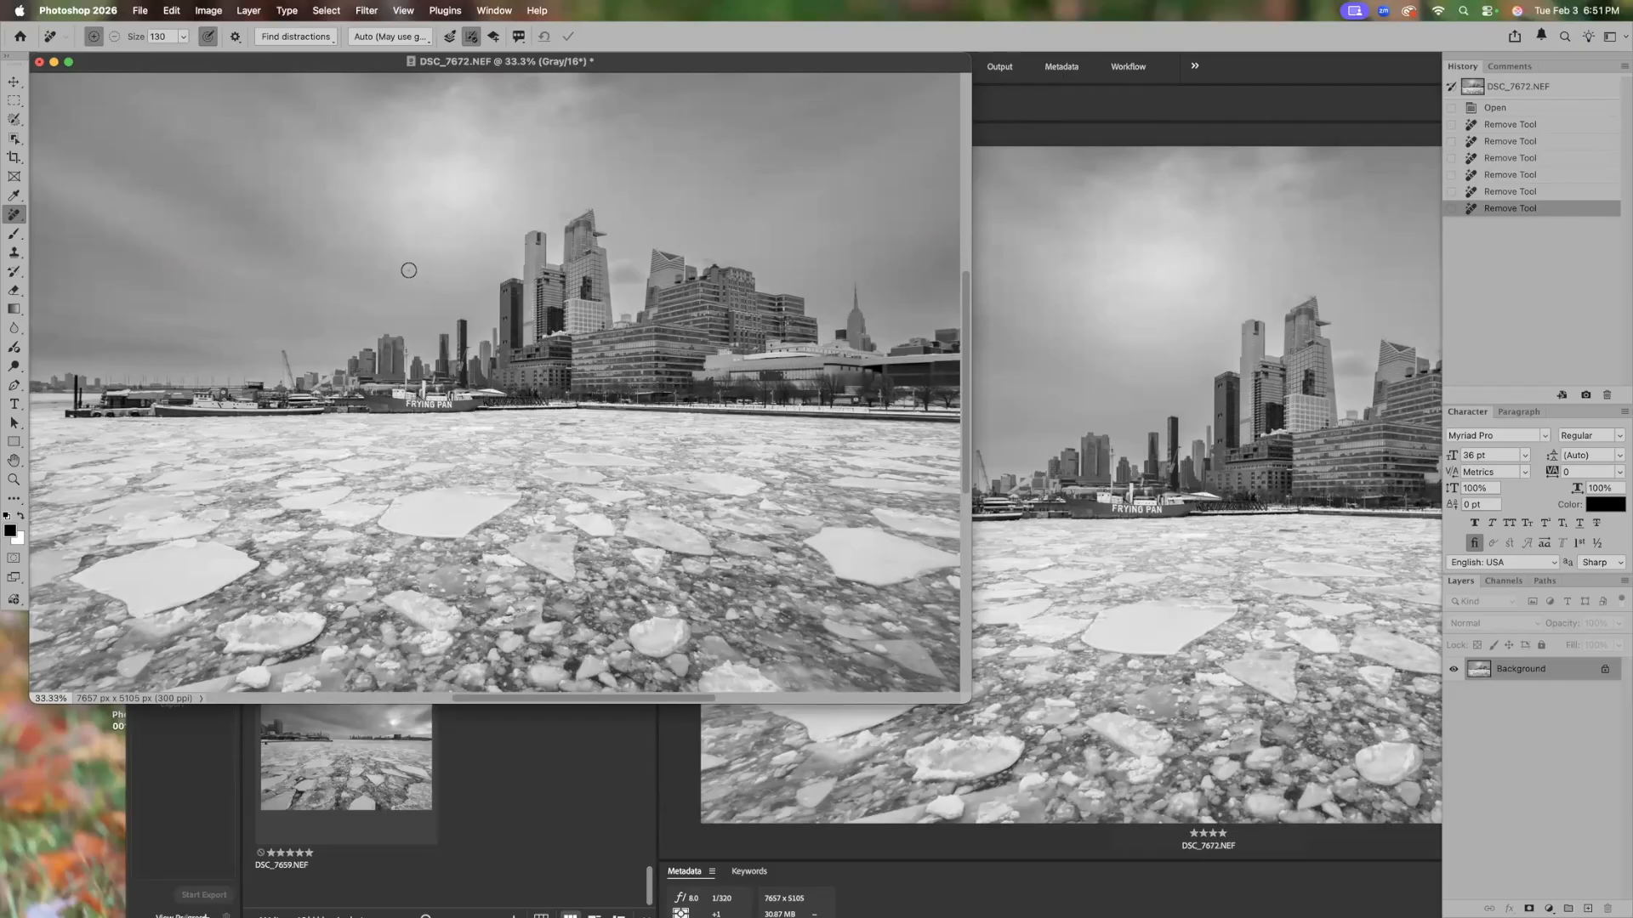
{"action": "scroll", "coordinate": [435, 310], "scroll_direction": "down", "scroll_amount": 1}
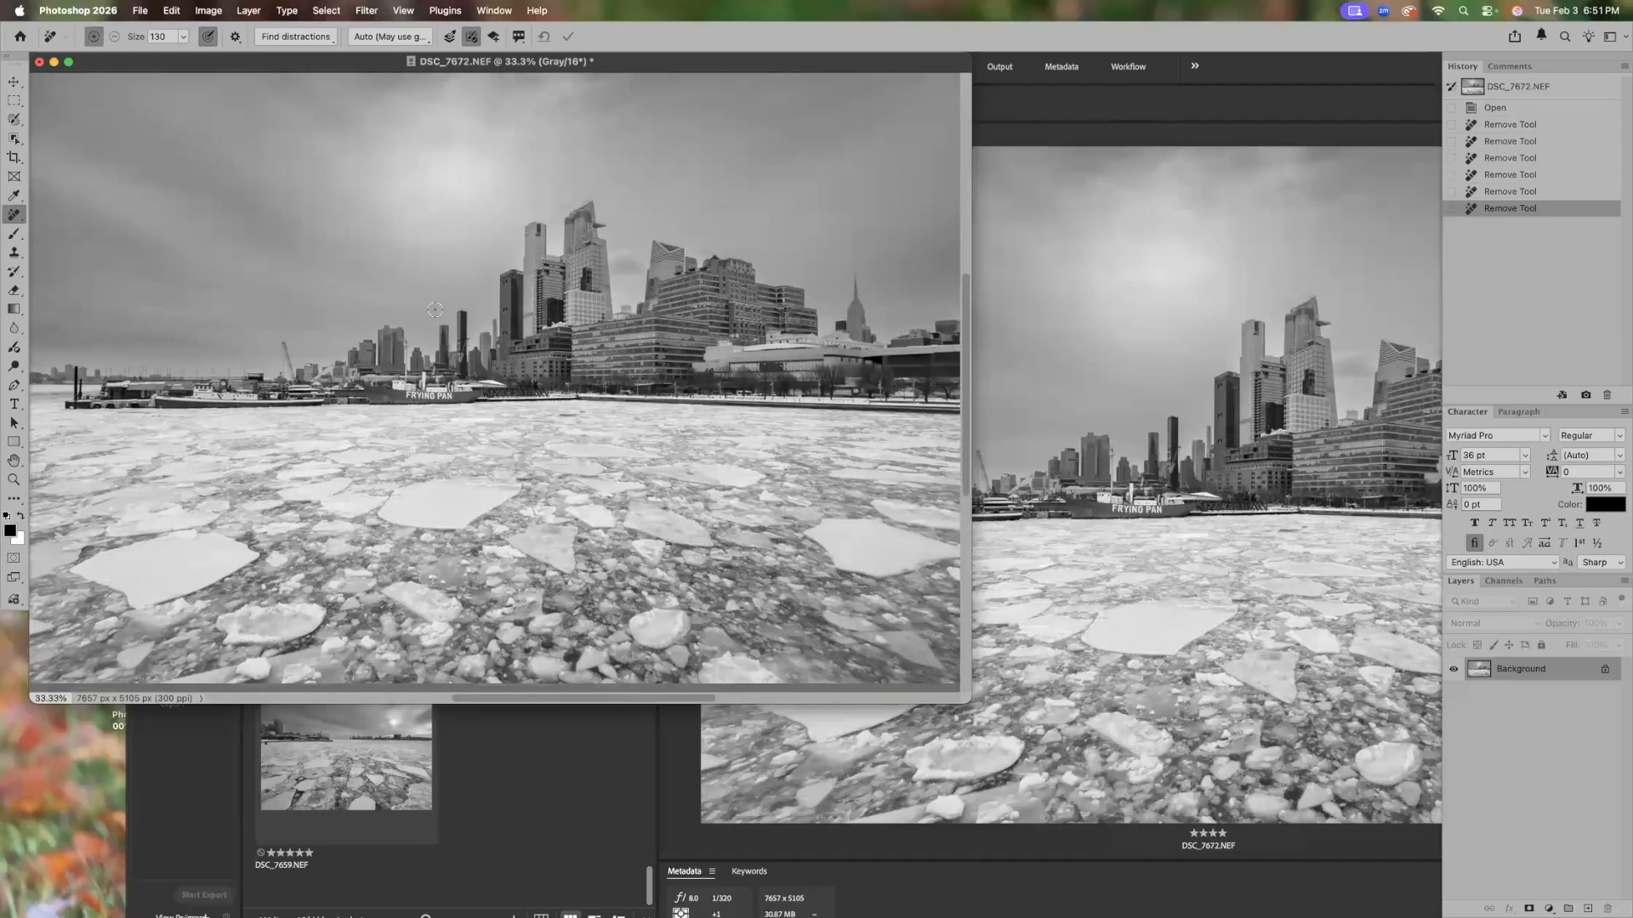
{"action": "scroll", "coordinate": [434, 309], "scroll_direction": "down", "scroll_amount": 3}
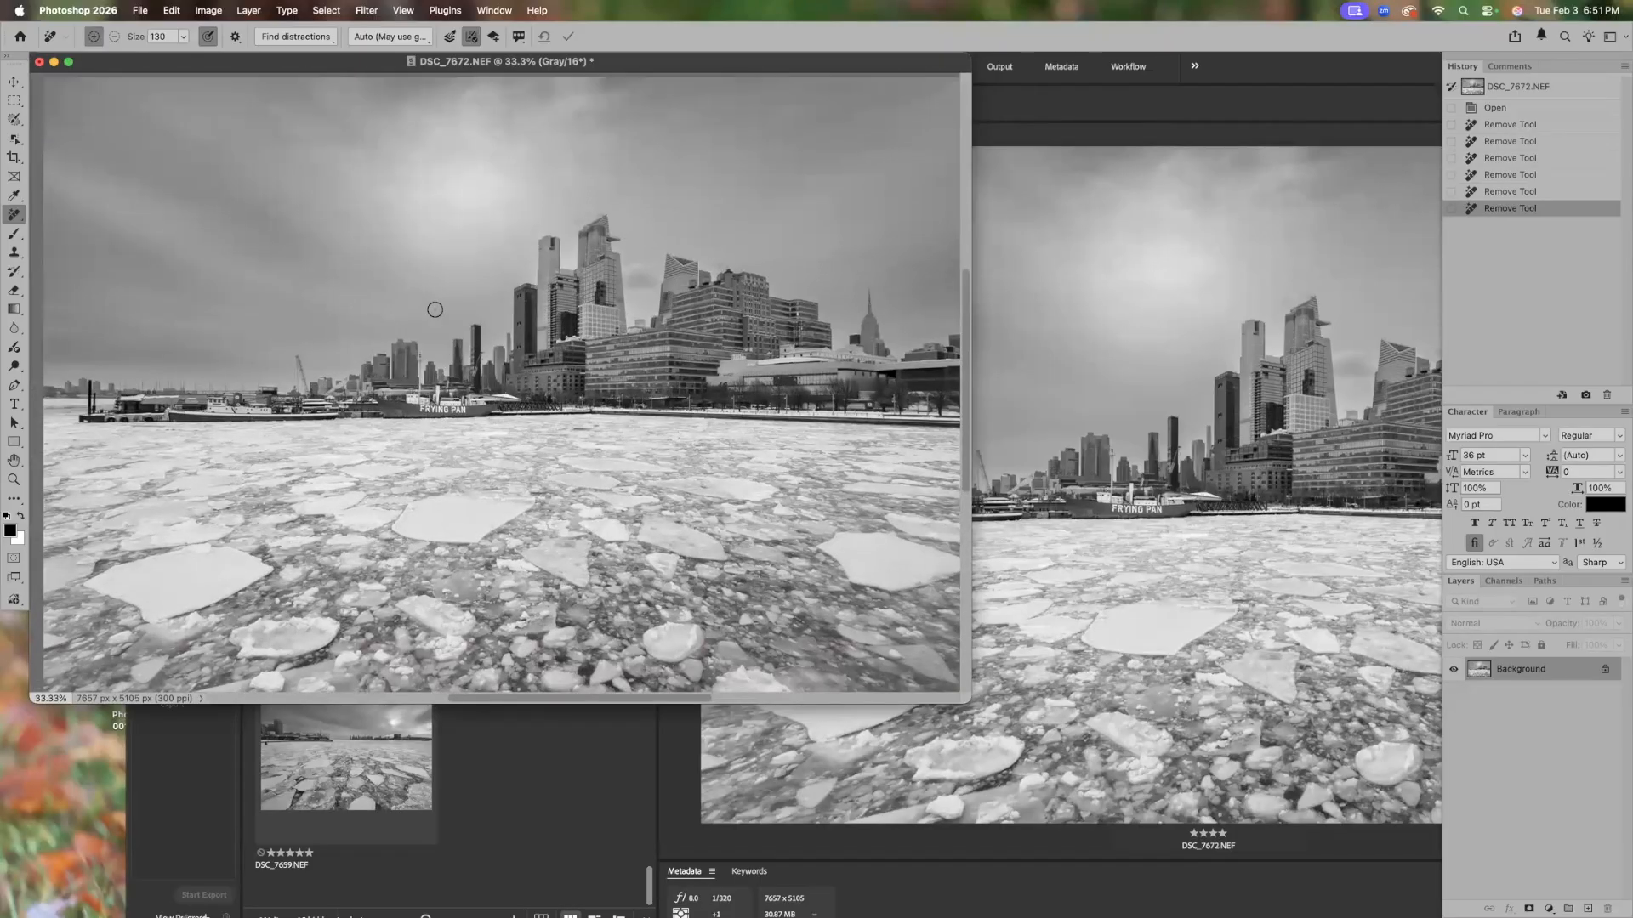
{"action": "scroll", "coordinate": [435, 309], "scroll_direction": "up", "scroll_amount": 2}
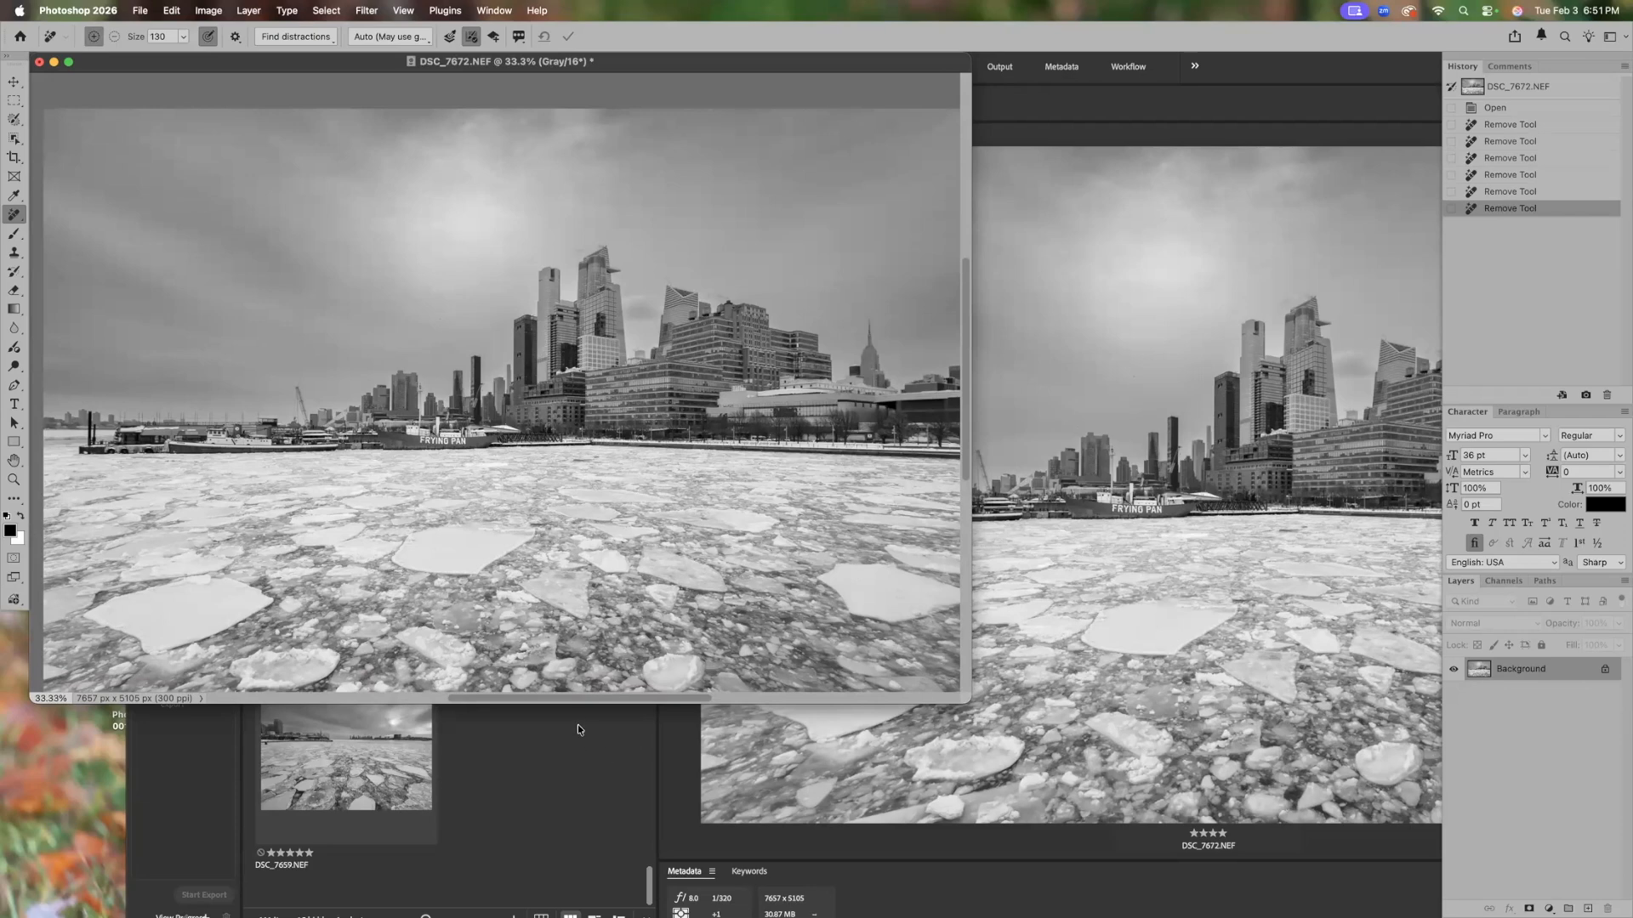
Minimize the DSC_7672.NEF document window and the Adobe Bridge window to uncover the Finder window
{"action": "left_click", "coordinate": [92, 757]}
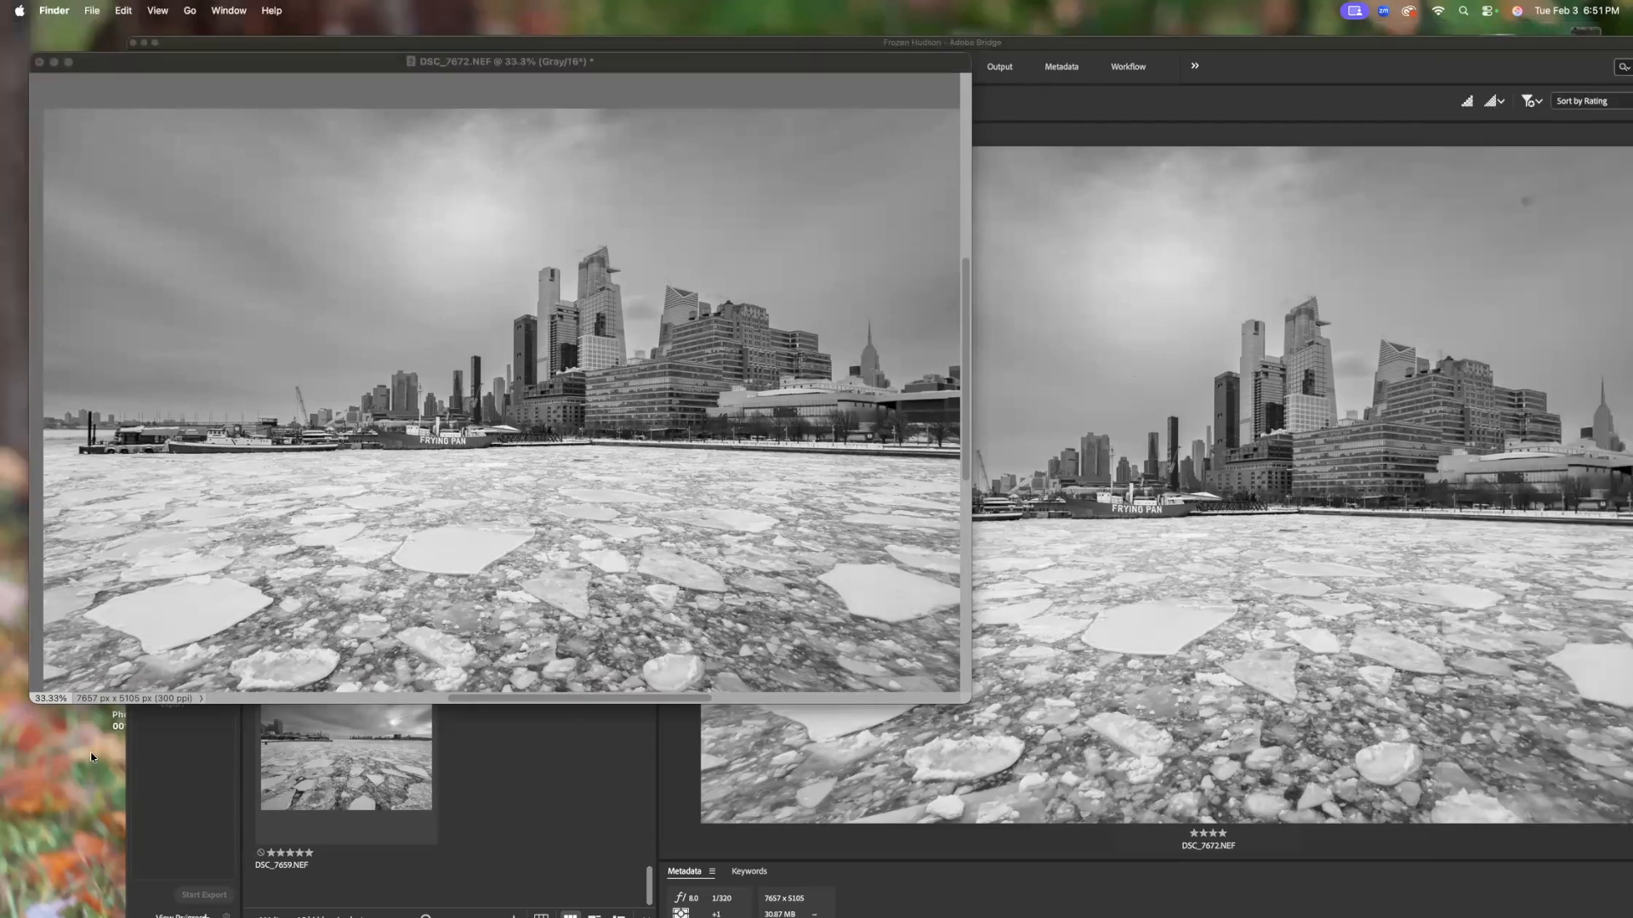
{"action": "left_click", "coordinate": [142, 61]}
{"action": "left_click_drag", "start_coordinate": [142, 61], "coordinate": [294, 67]}
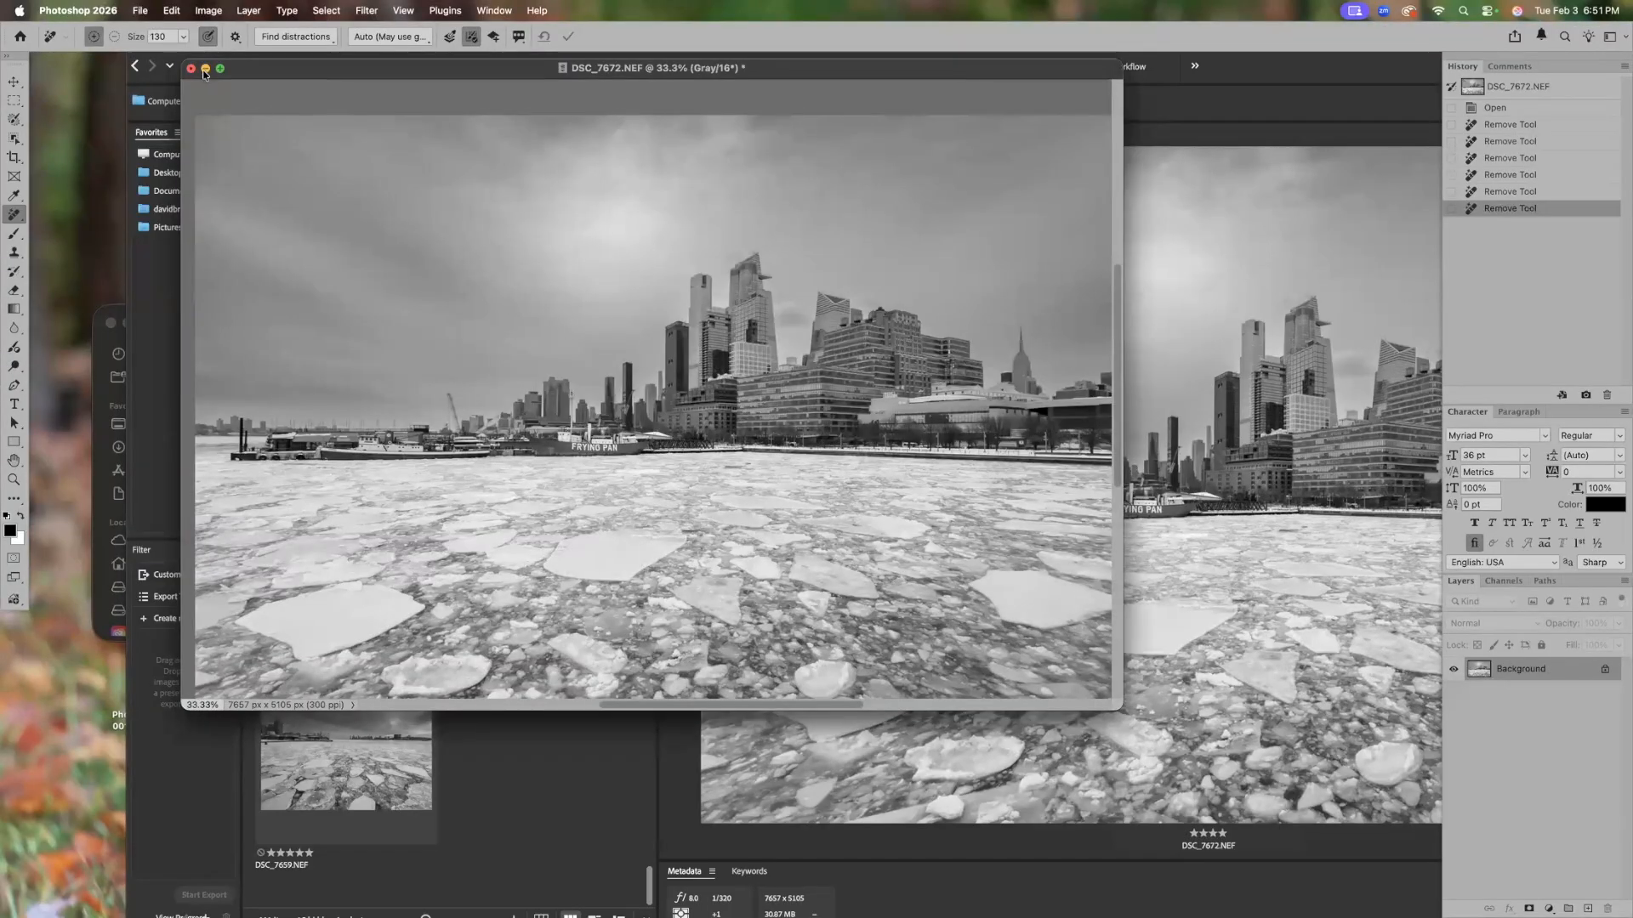
{"action": "left_click", "coordinate": [205, 69]}
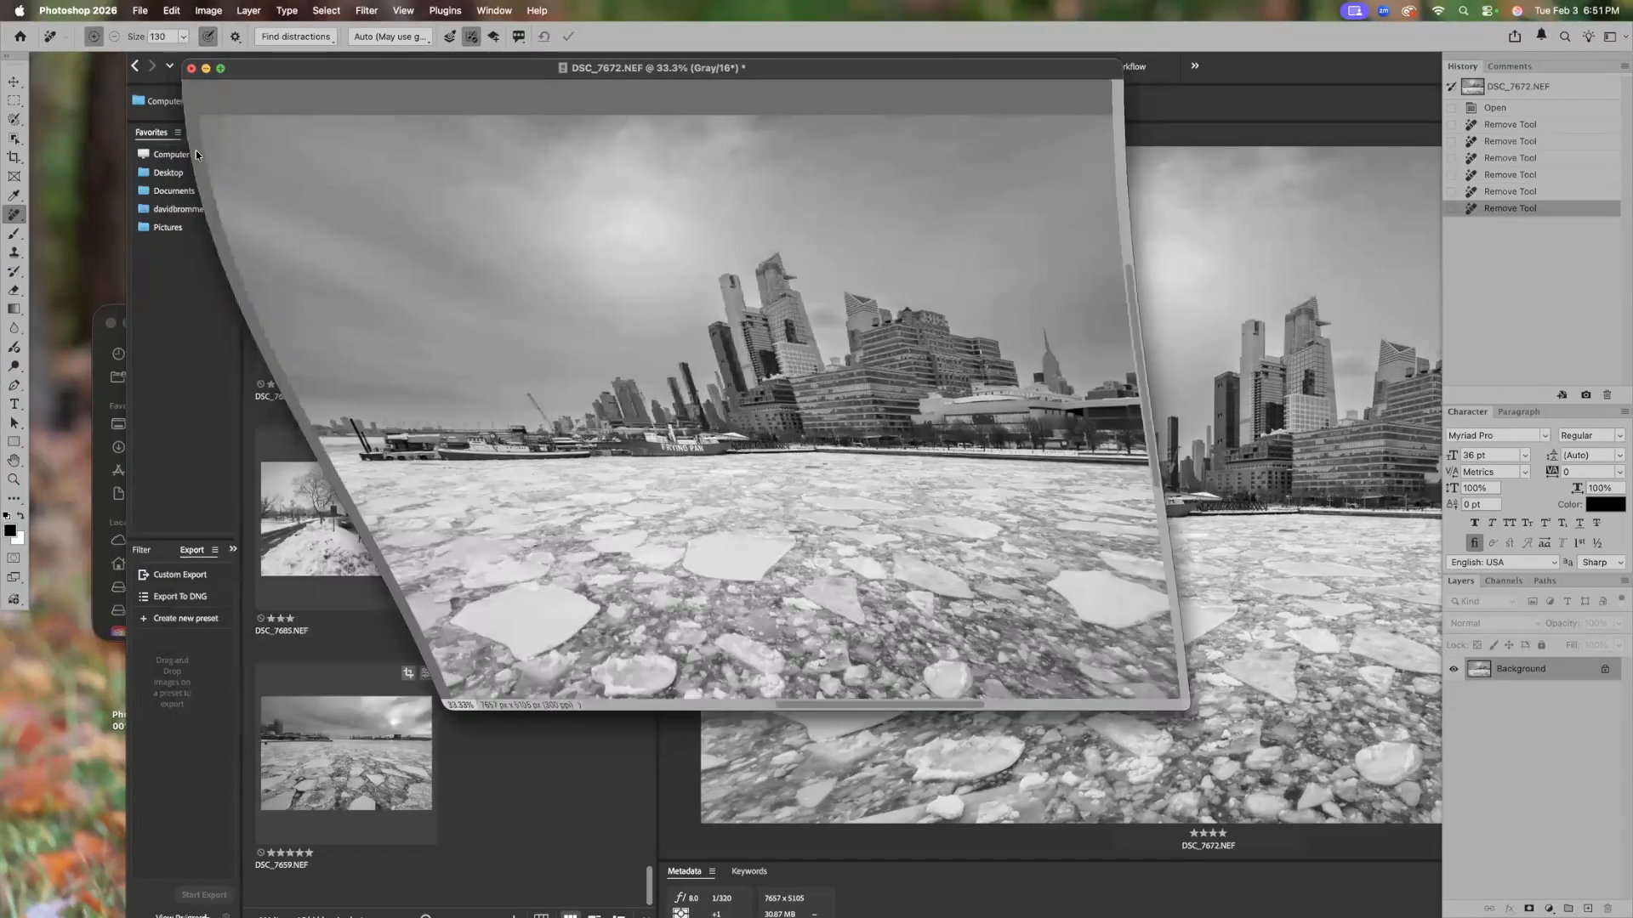
{"action": "left_click", "coordinate": [379, 68]}
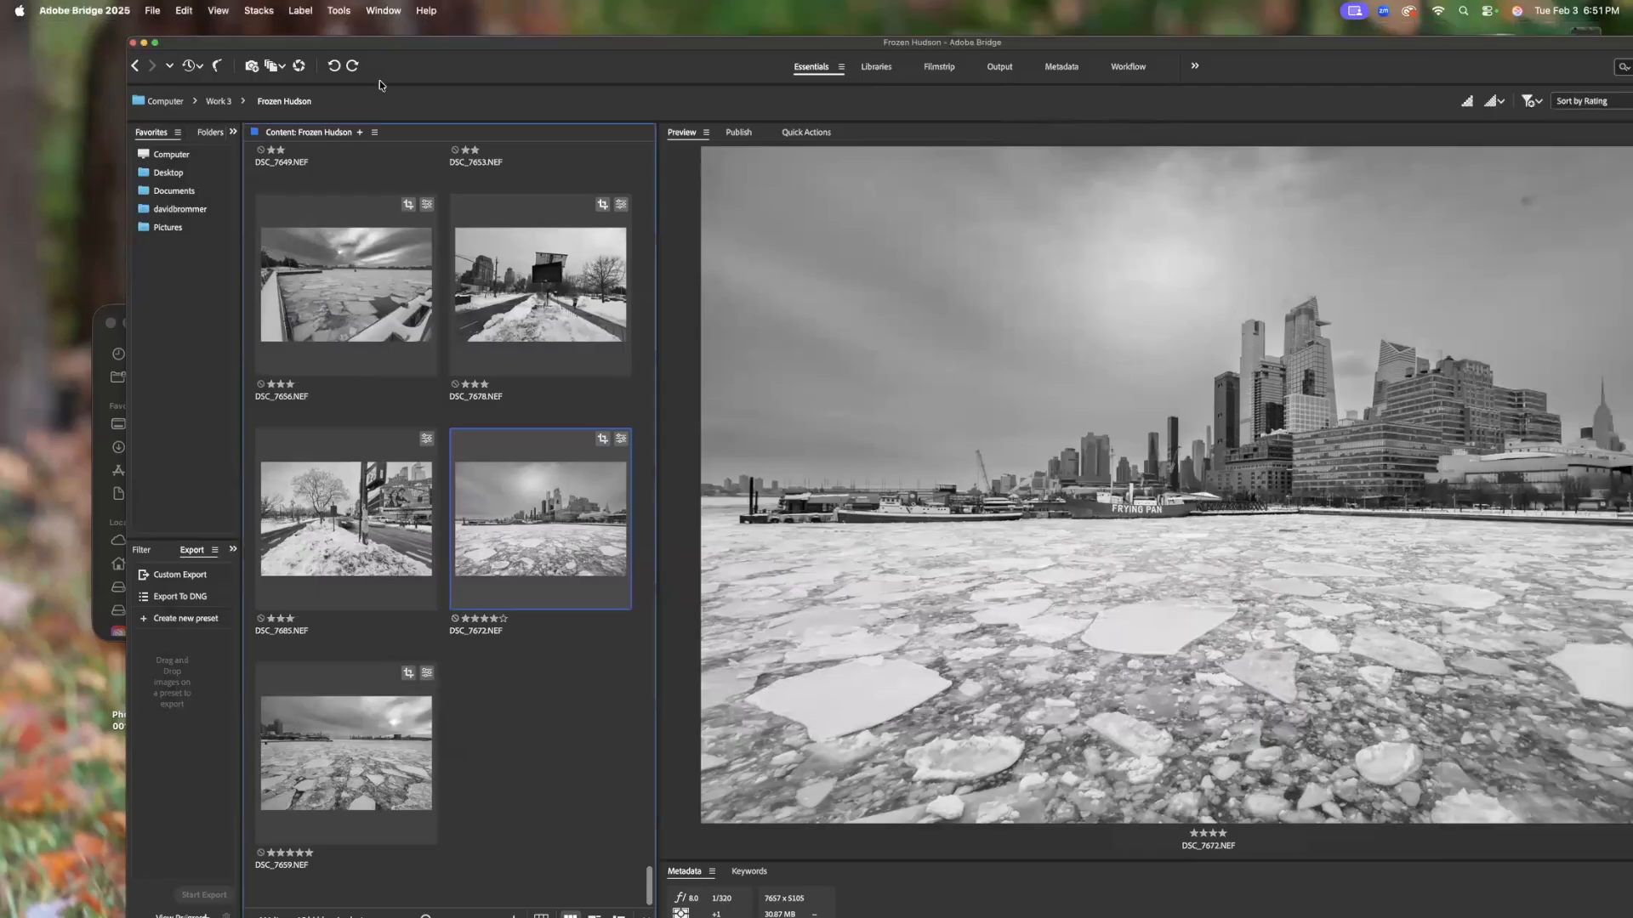
{"action": "left_click", "coordinate": [144, 43]}
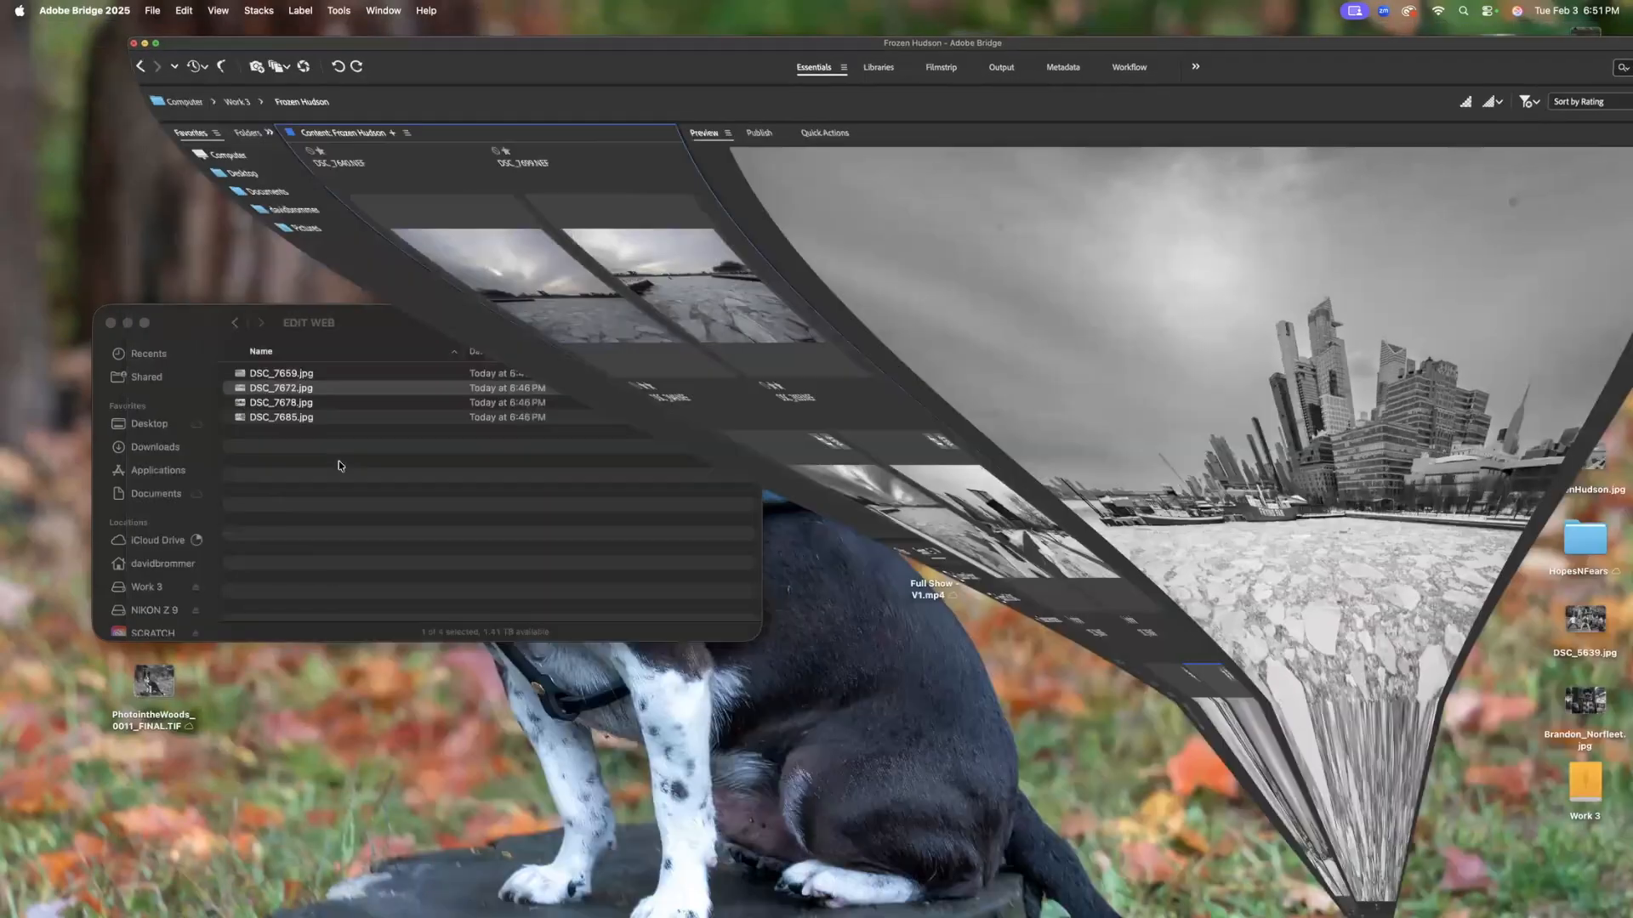
Go up to the Work 3 drive in an enlarged Finder window and look inside the Three Kings Parade 26 folder
{"action": "left_click", "coordinate": [229, 328]}
{"action": "left_click", "coordinate": [230, 328]}
{"action": "left_click_drag", "start_coordinate": [721, 636], "coordinate": [1161, 694]}
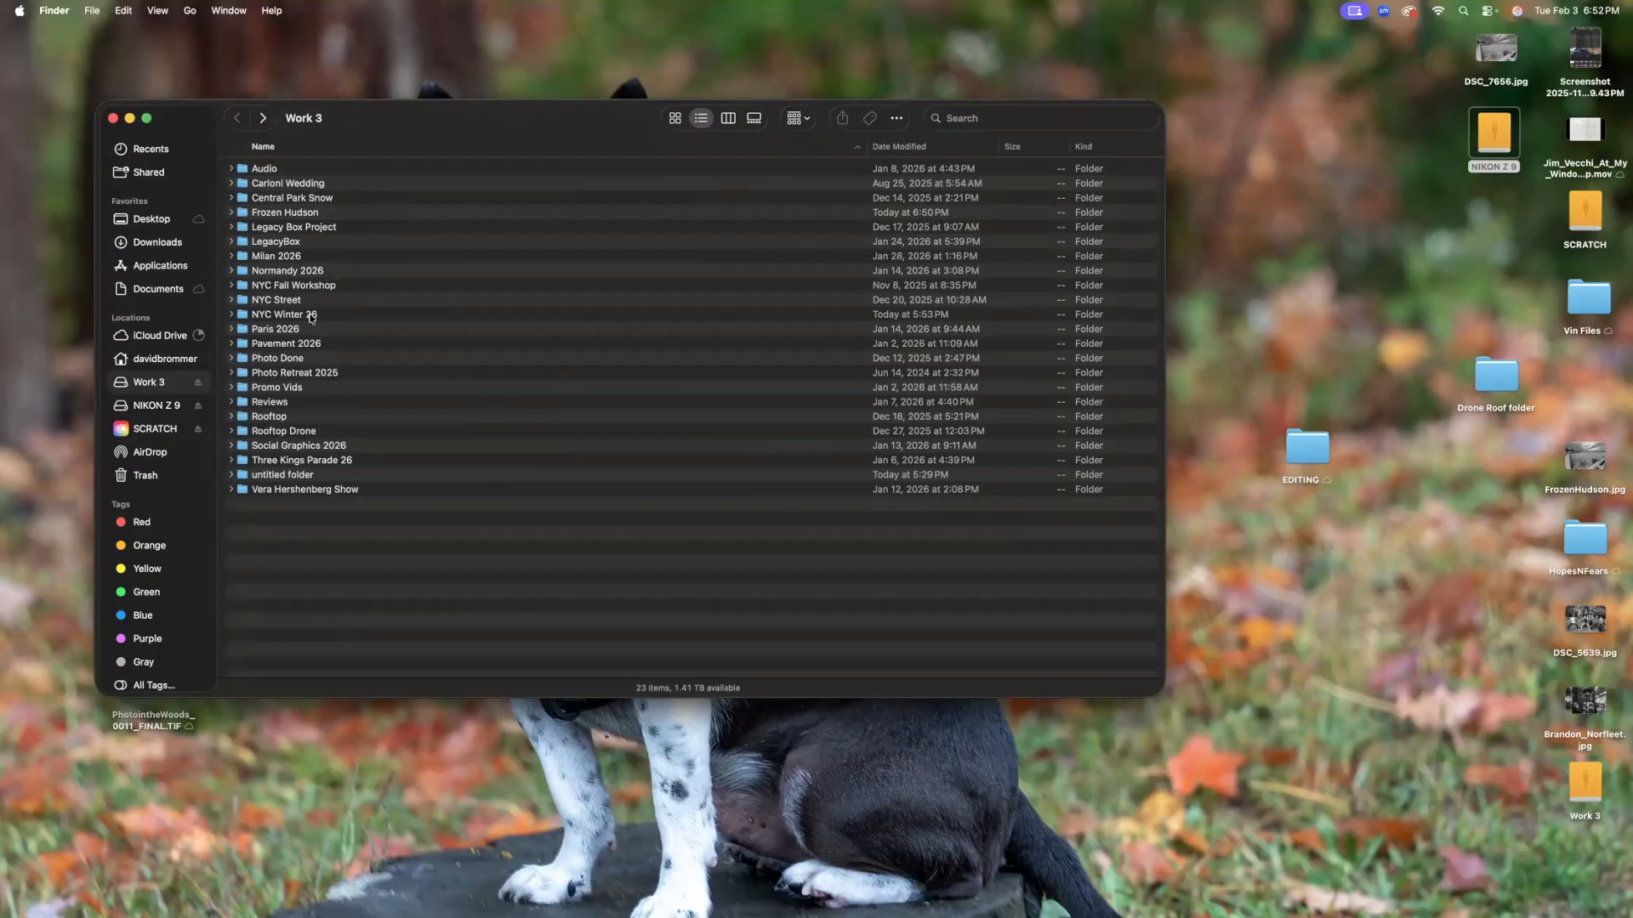
{"action": "double_click", "coordinate": [241, 463]}
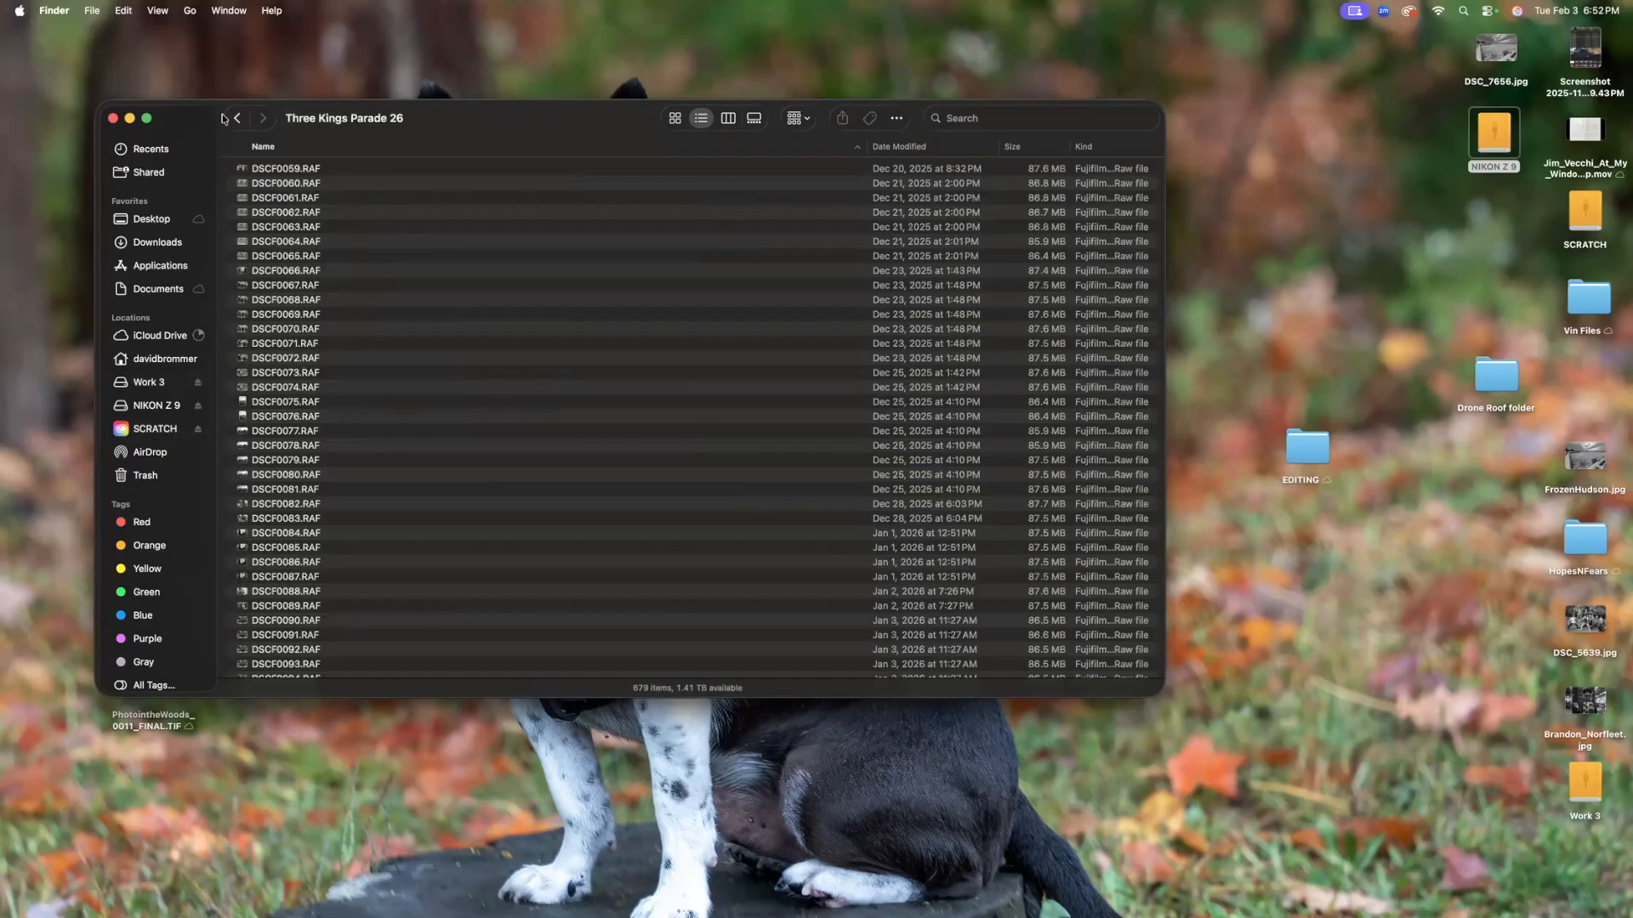
{"action": "left_click", "coordinate": [235, 119]}
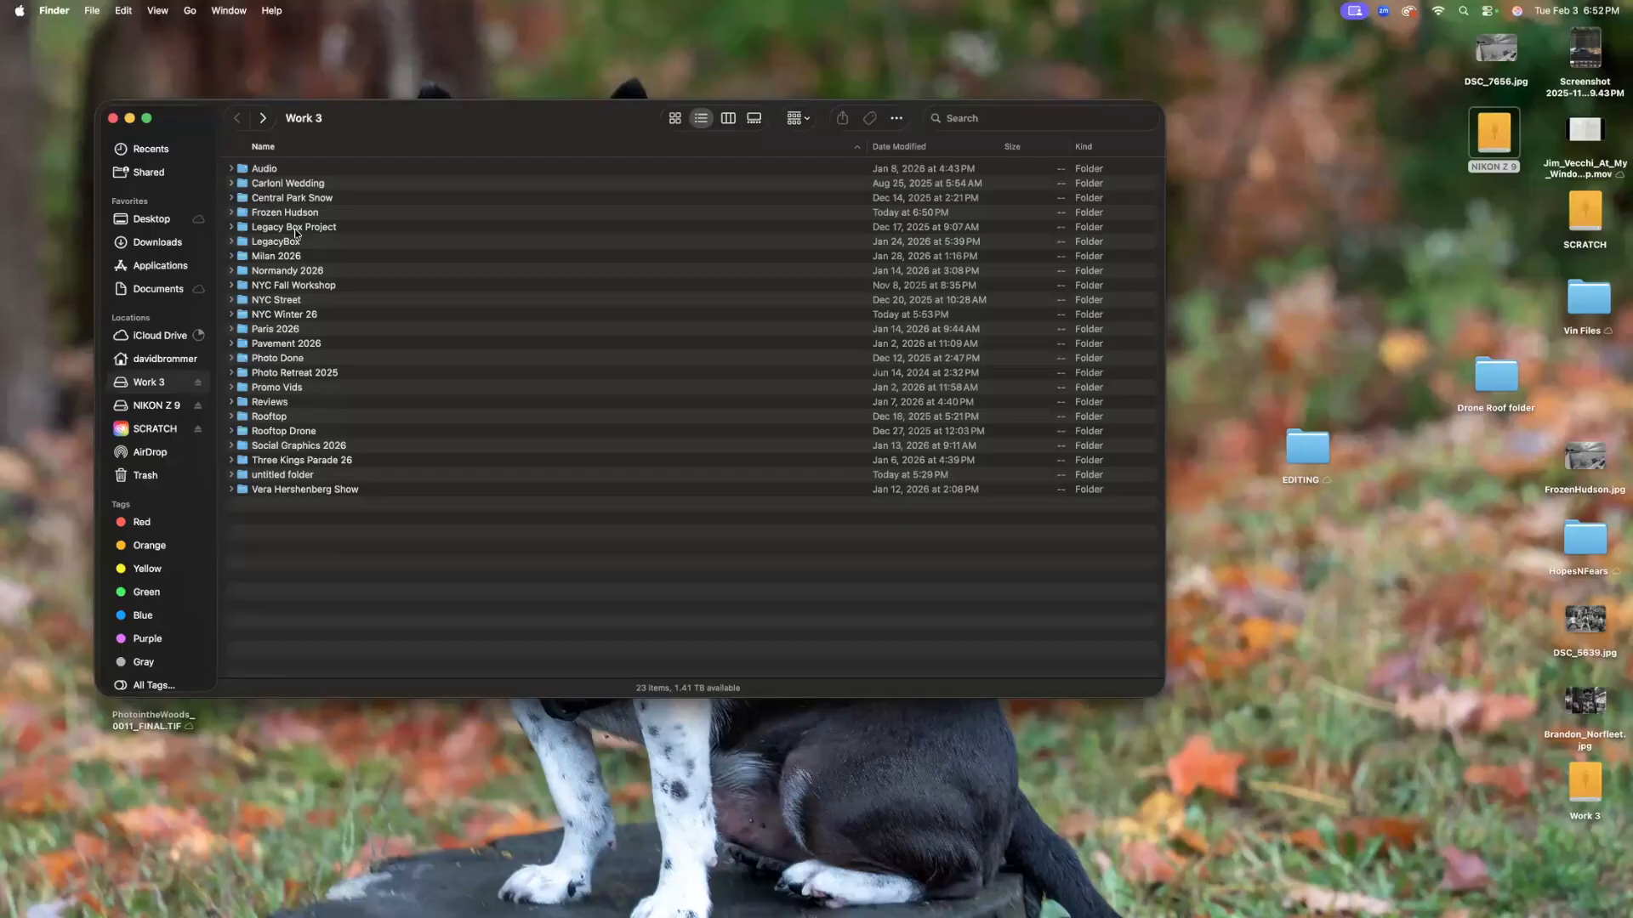
Open the Therimin 1 project from the Audio folder in GarageBand, denying microphone access, view its tracks and quit GarageBand
{"action": "double_click", "coordinate": [245, 173]}
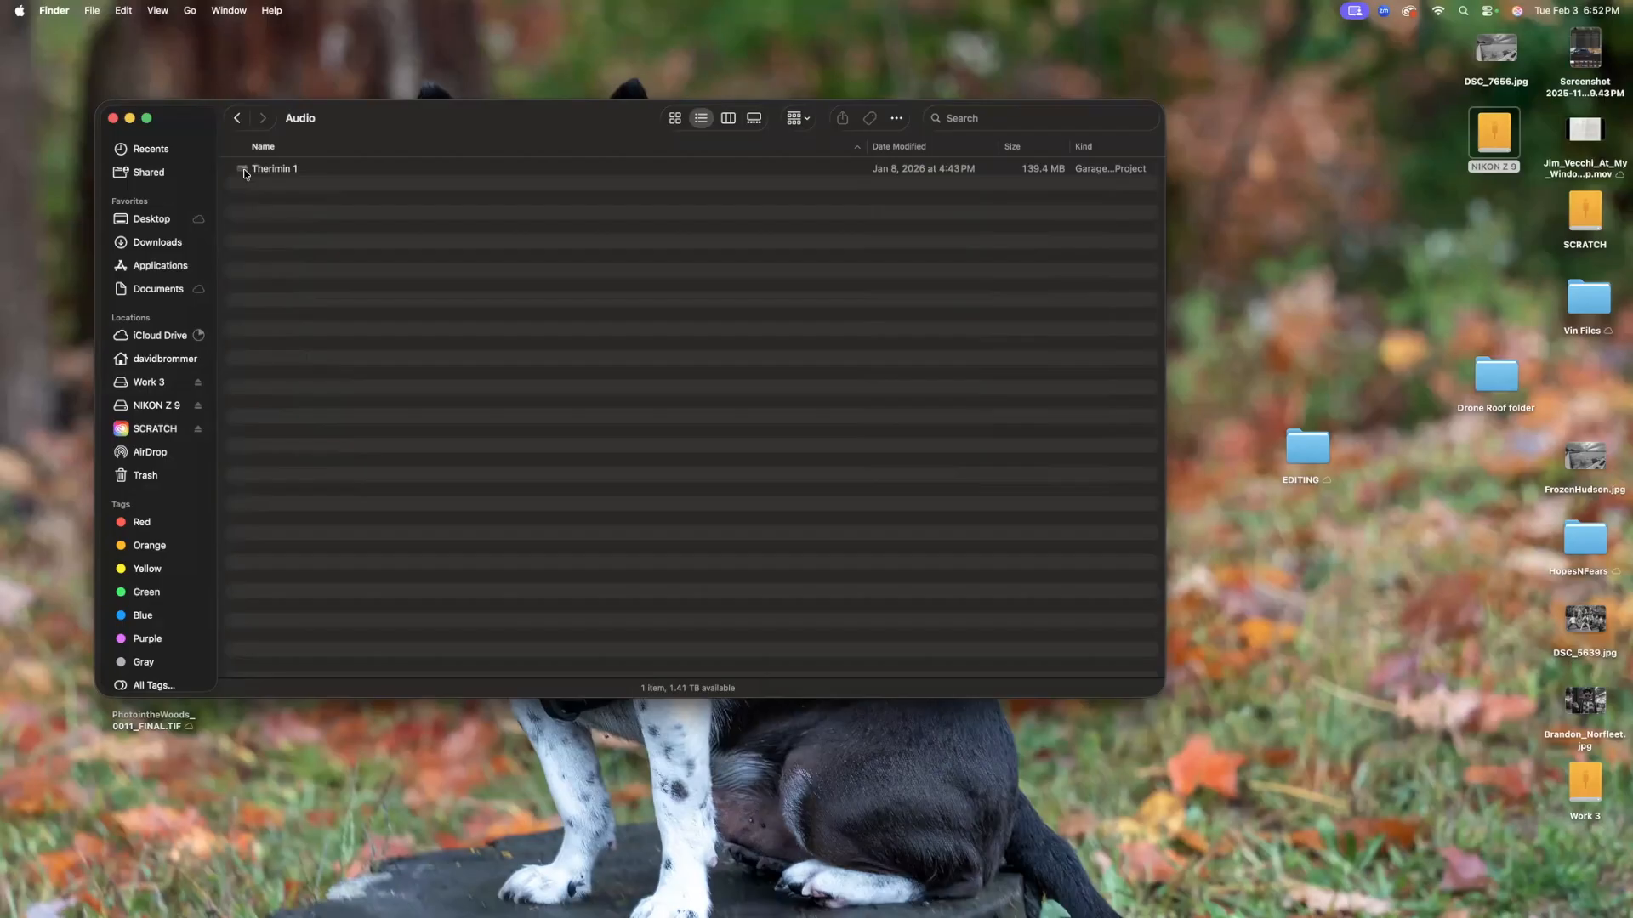
{"action": "double_click", "coordinate": [246, 173]}
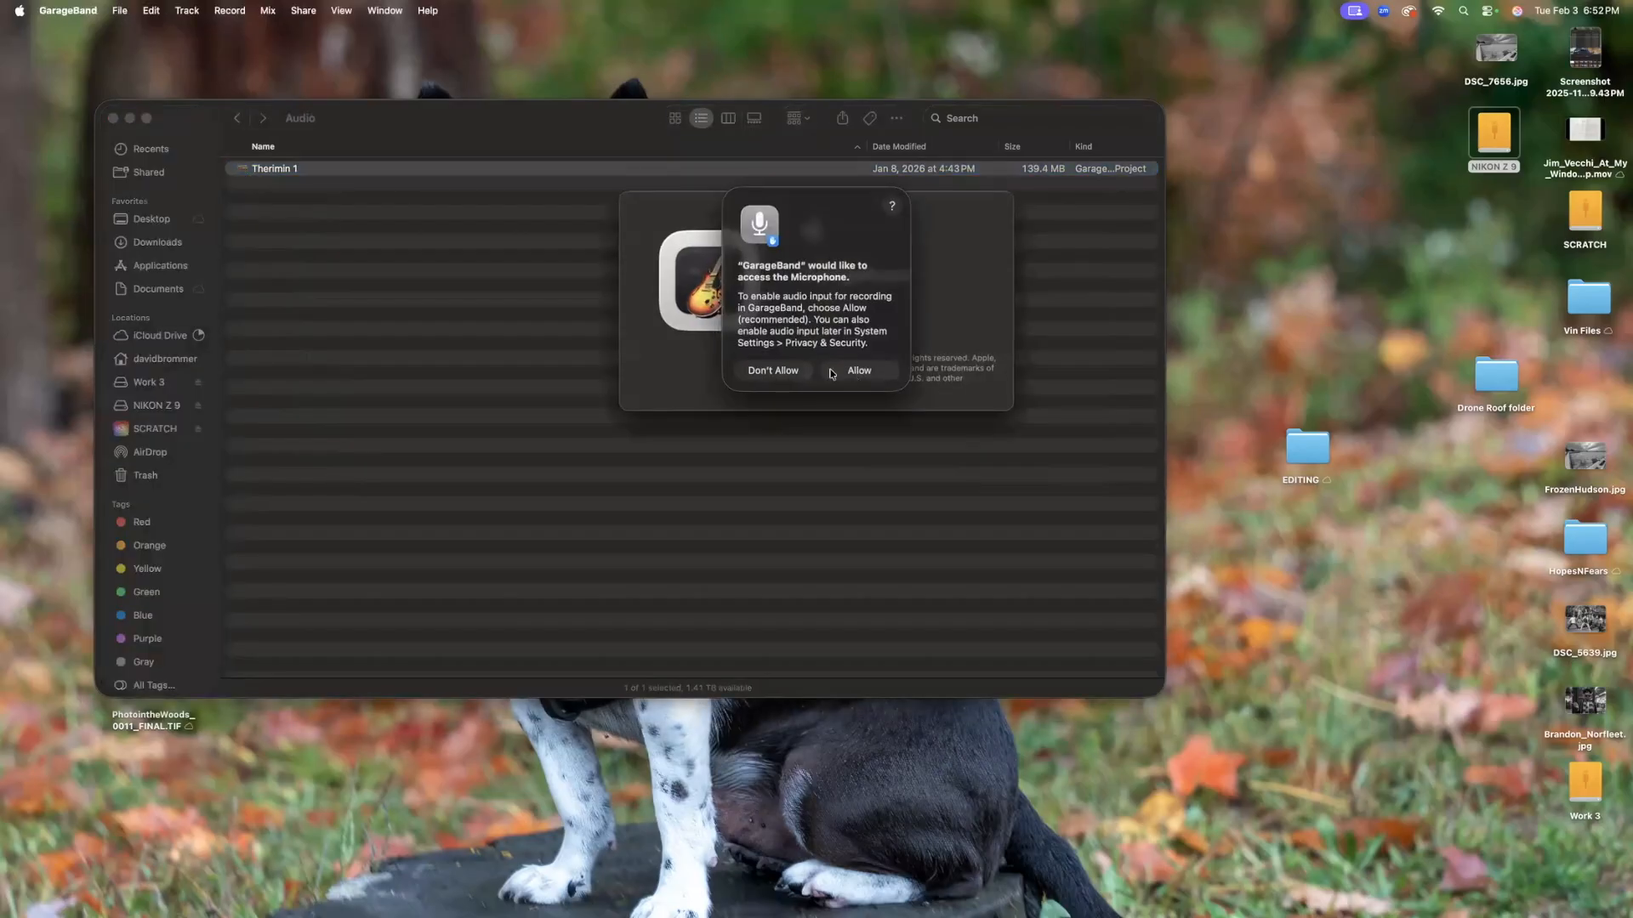
{"action": "left_click", "coordinate": [745, 368]}
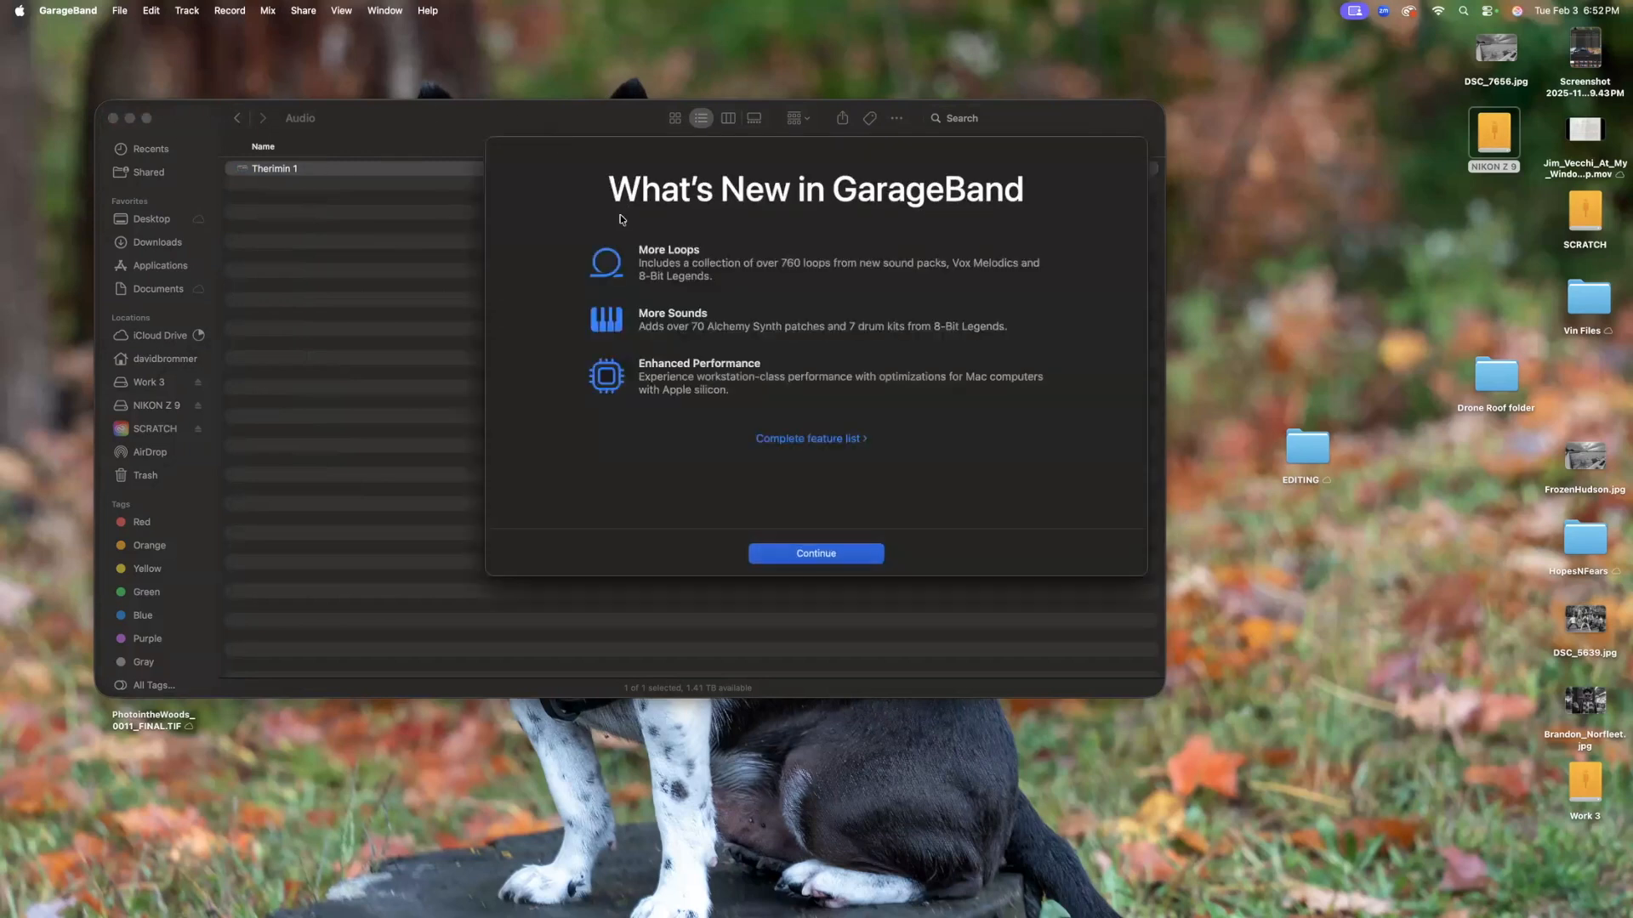
{"action": "left_click", "coordinate": [780, 555]}
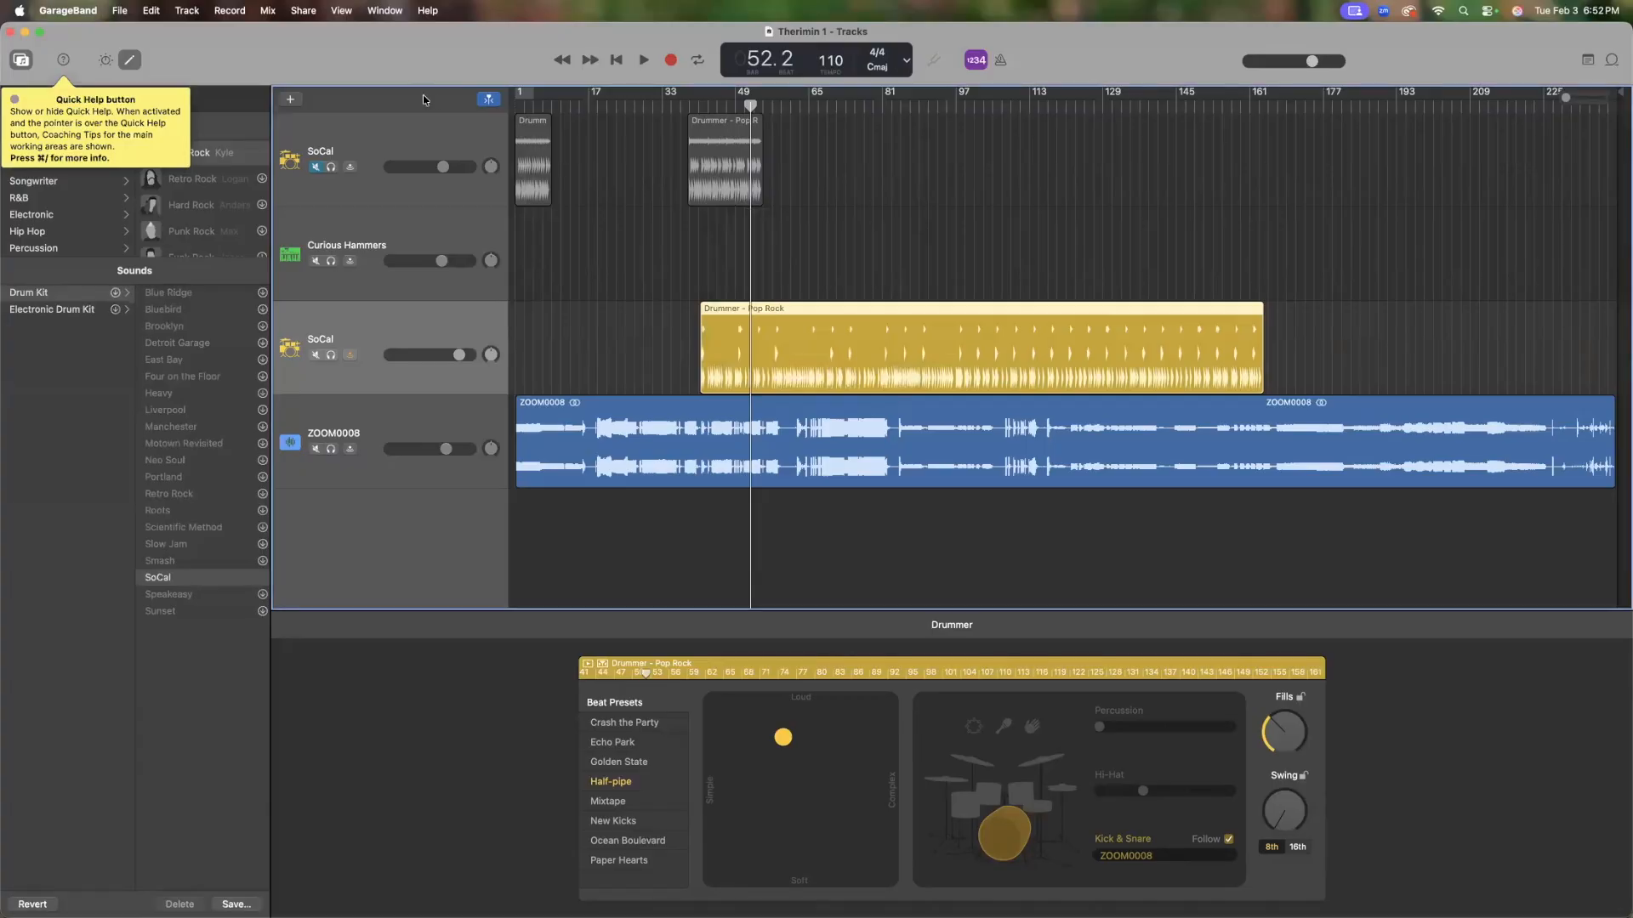
{"action": "key", "text": "super+q"}
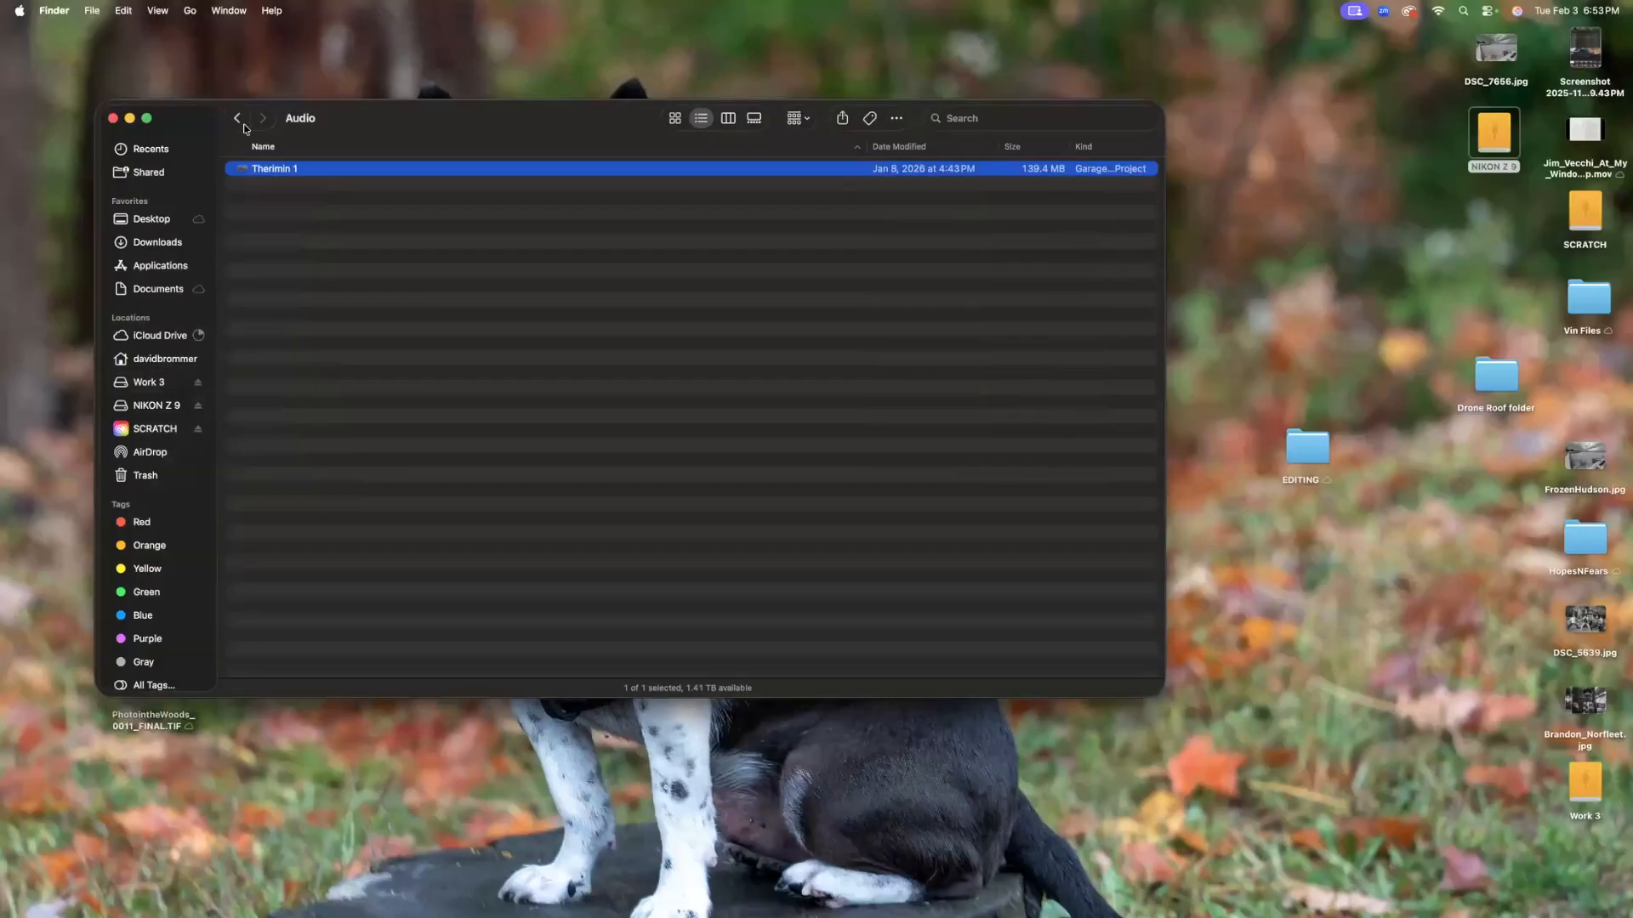